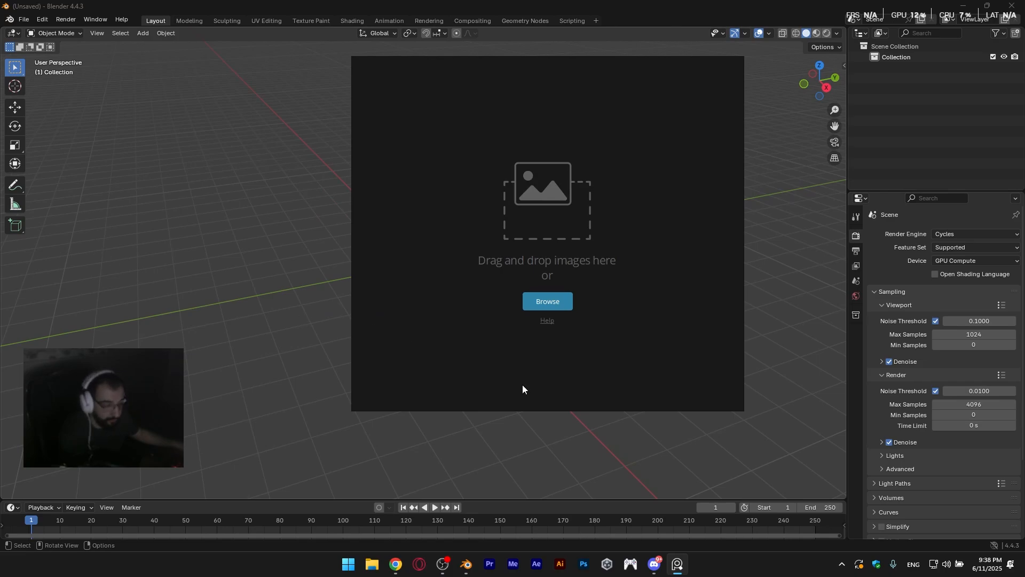
# Switch to Chrome, close the old coroutine search tab and open the ArtStation website.
pyautogui.moveTo(685, 568)
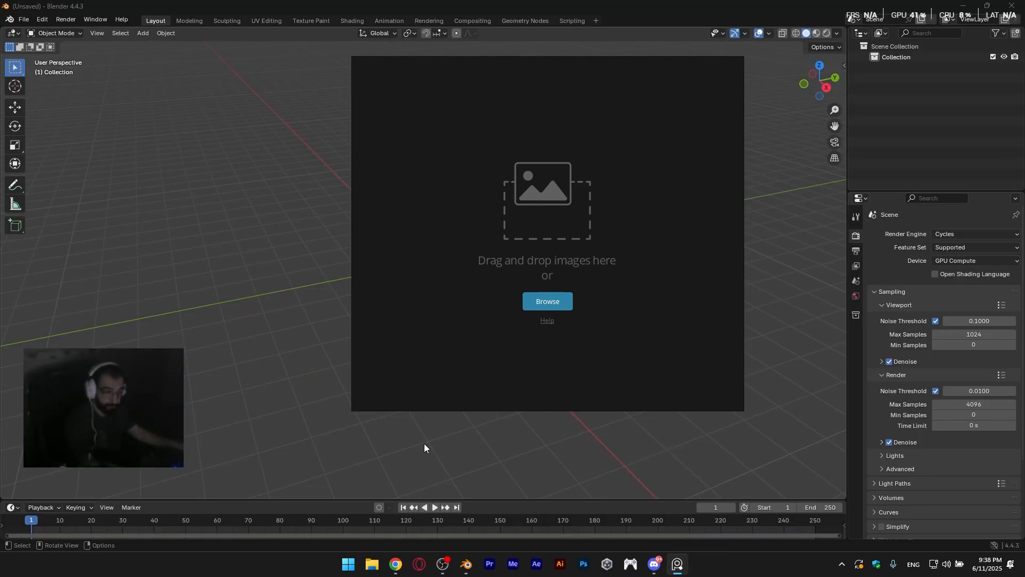
pyautogui.click(394, 566)
pyautogui.click(179, 12)
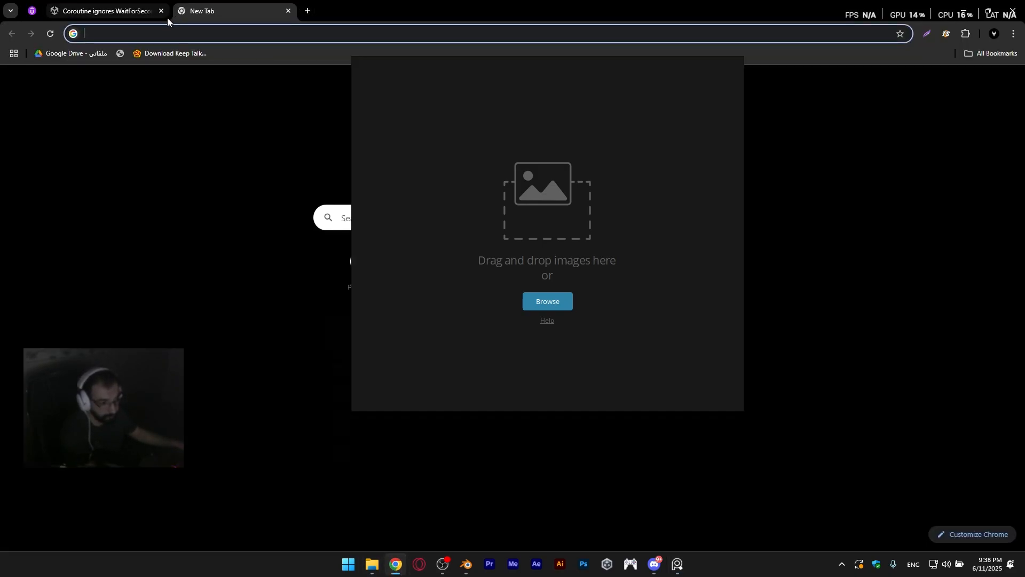
pyautogui.click(161, 11)
pyautogui.click(218, 35)
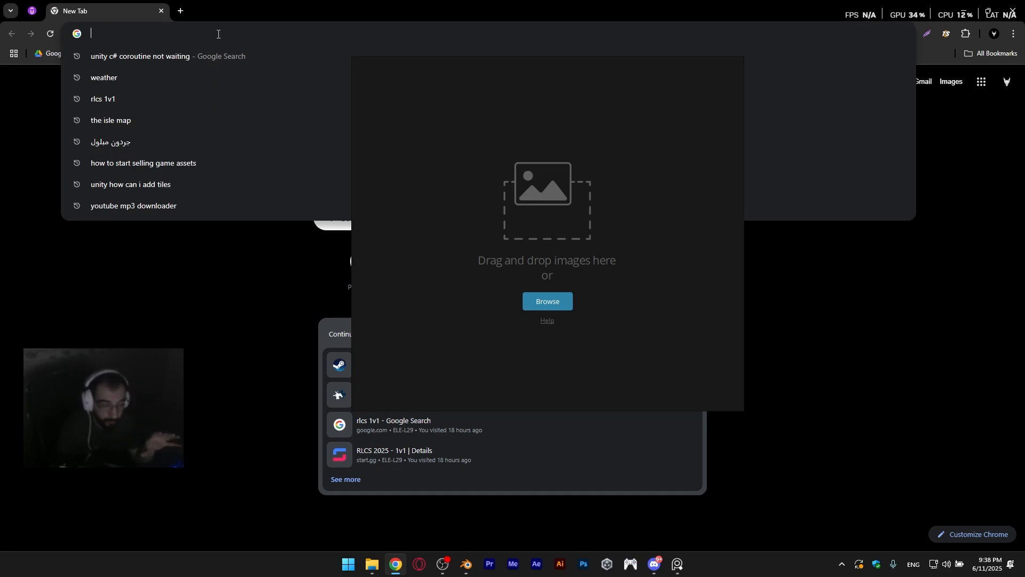
pyautogui.write('s')
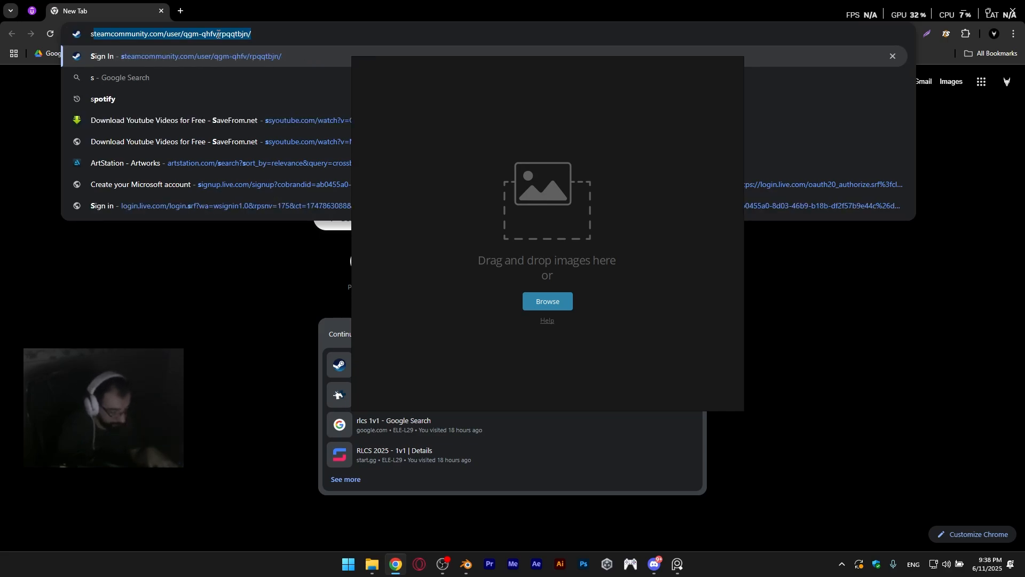
pyautogui.press('BackSpace')
pyautogui.write('art')
pyautogui.press('Return')
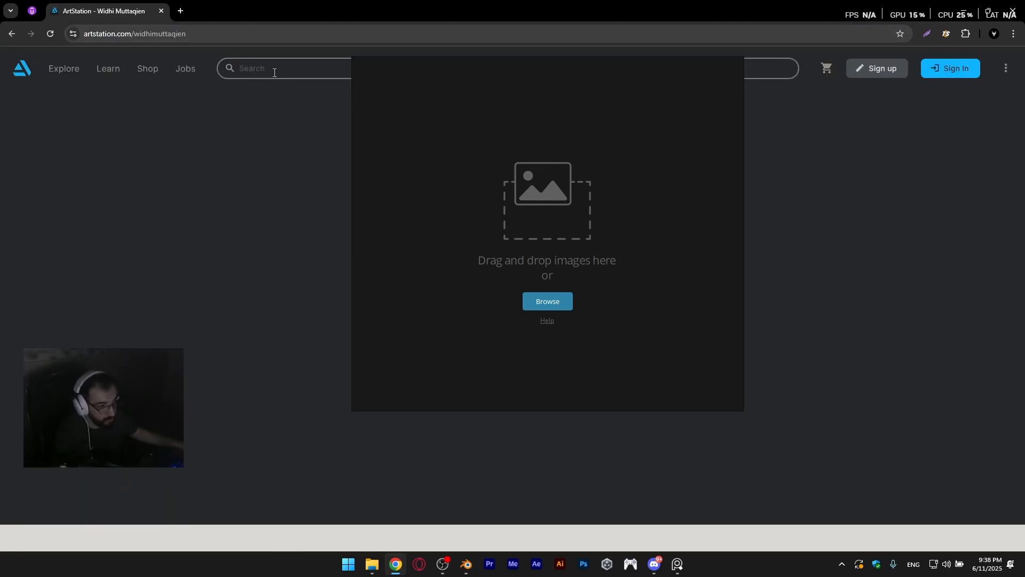
# Search ArtStation for "laser tower".
pyautogui.click(274, 72)
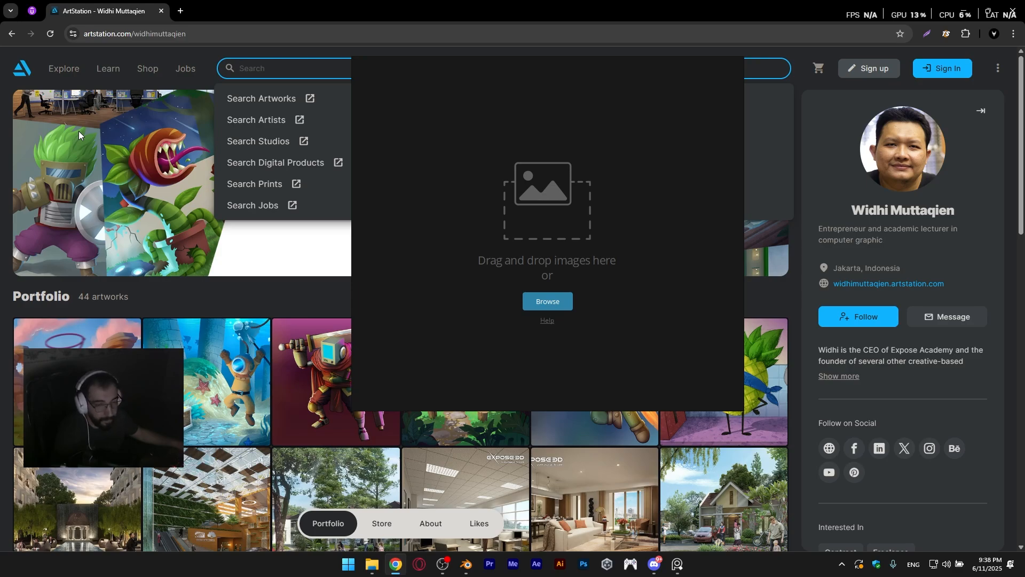
pyautogui.write('las')
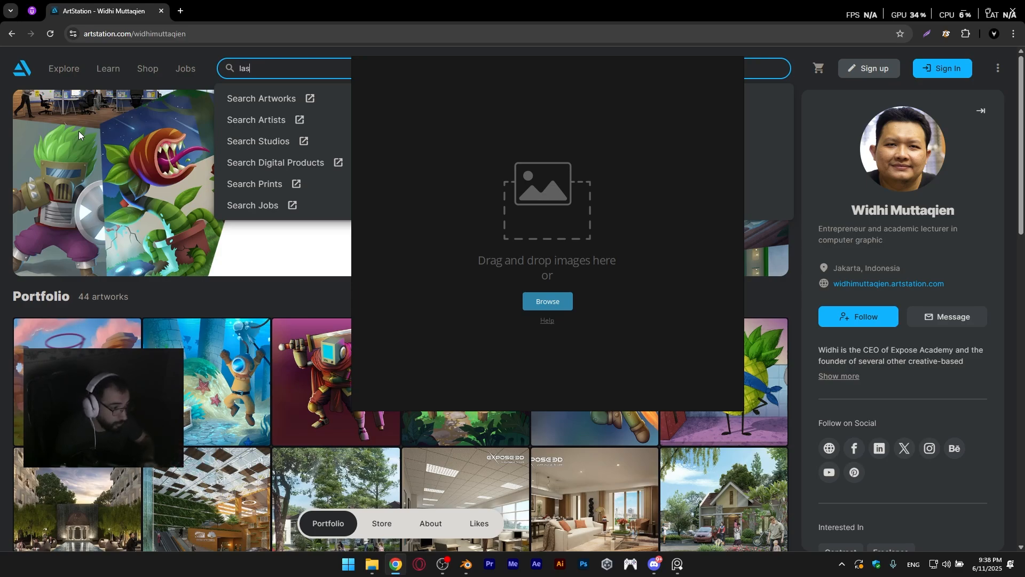
pyautogui.write('er tower')
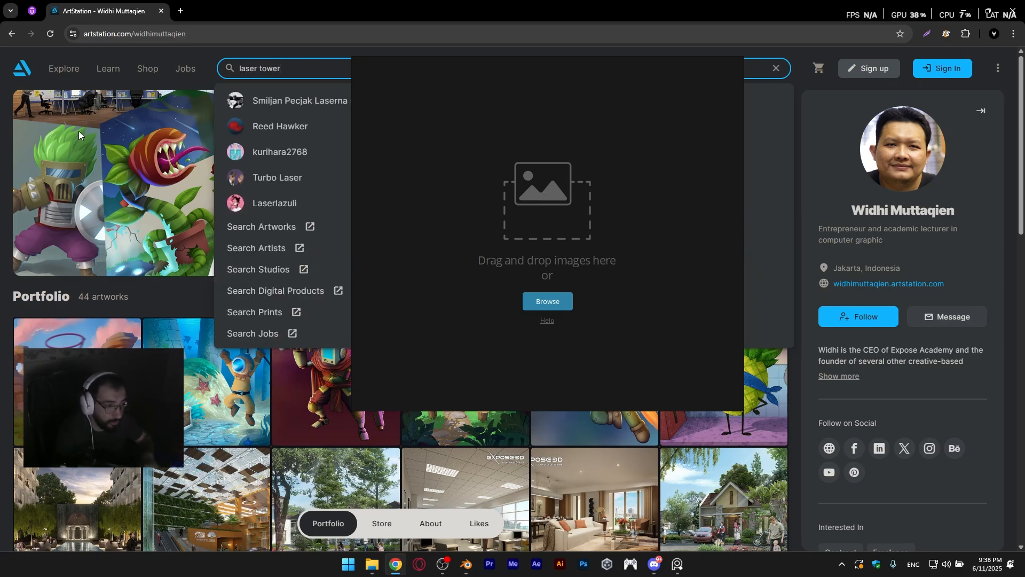
pyautogui.press('Return')
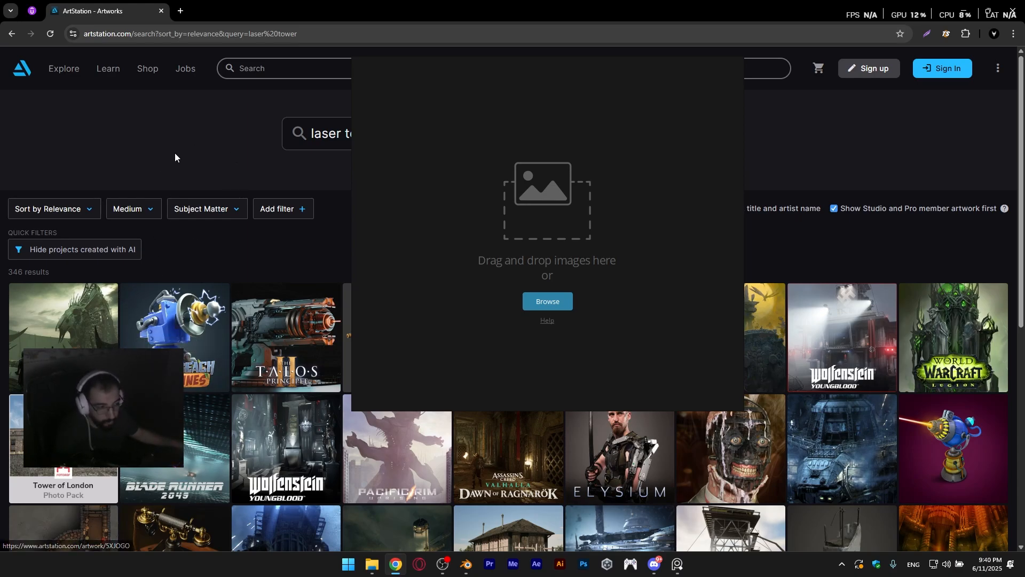
# Browse the laser tower artwork results and move the empty reference board window clear of the thumbnails.
pyautogui.moveTo(472, 62)
pyautogui.moveTo(526, 66); pyautogui.dragTo(220, 29)
pyautogui.scroll(-4, 588, 363)
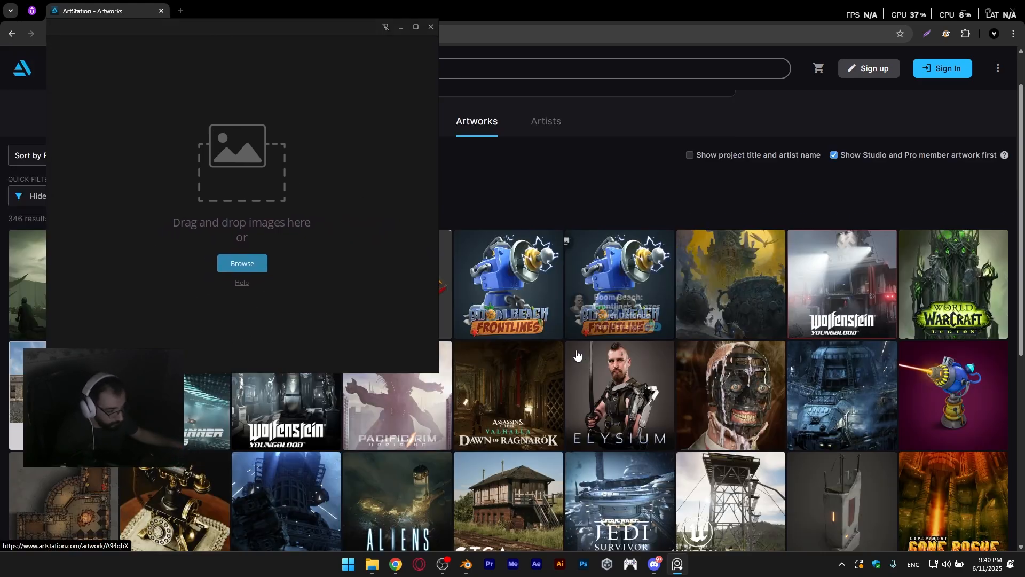
pyautogui.scroll(-2, 587, 364)
pyautogui.scroll(5, 658, 390)
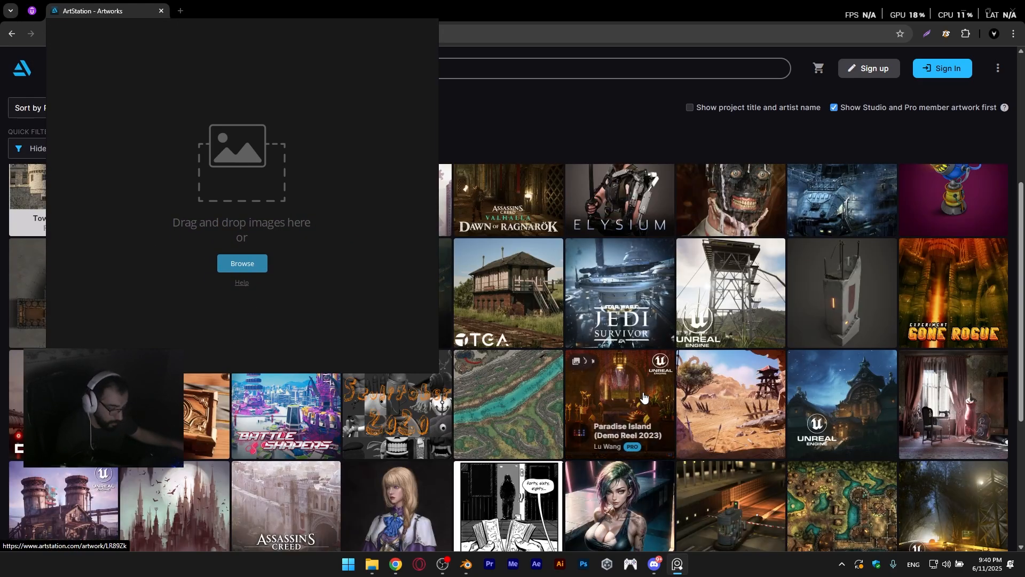
pyautogui.scroll(-10, 641, 390)
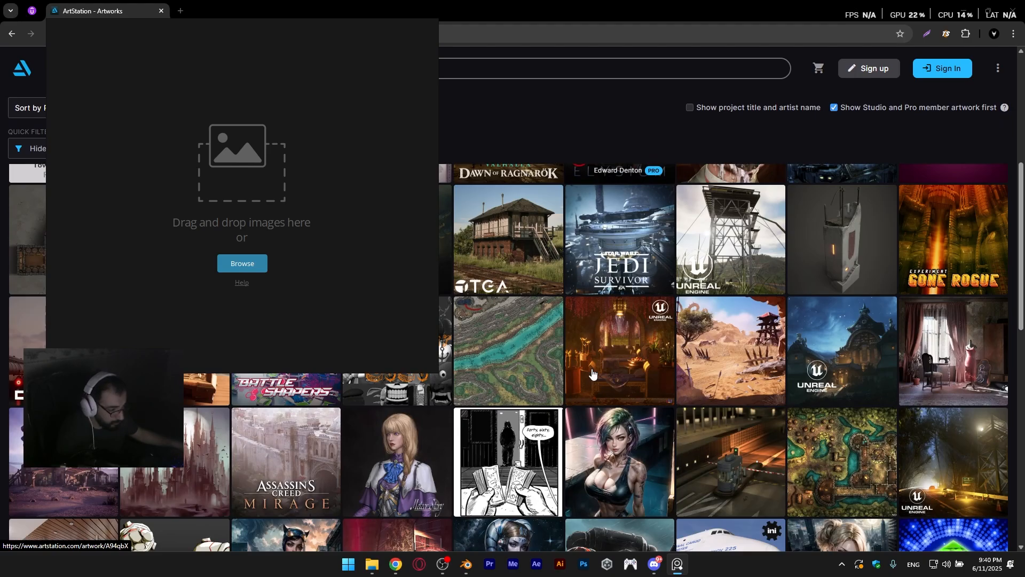
pyautogui.scroll(10, 587, 374)
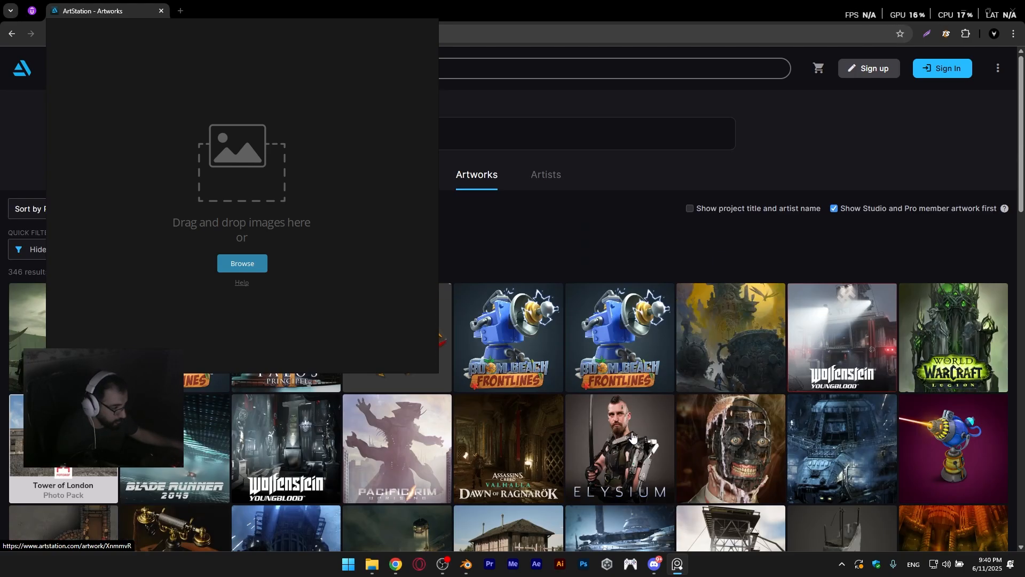
pyautogui.moveTo(282, 81); pyautogui.dragTo(910, 115, button='right')
# Open the Laser Tower artwork with the blue head and yellow base and add its laser-firing image to the reference board.
pyautogui.click(953, 428)
pyautogui.scroll(-7, 457, 242)
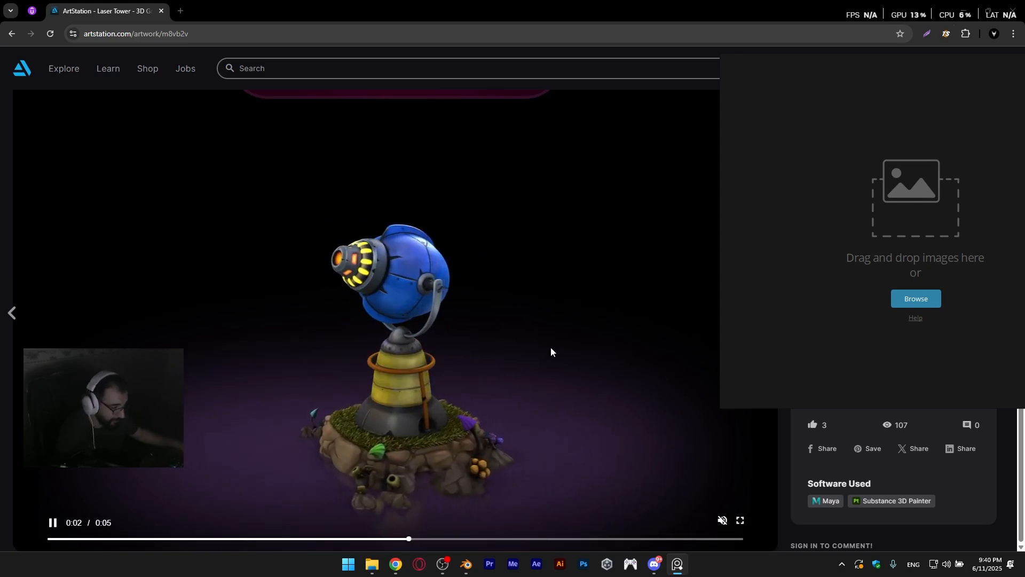
pyautogui.scroll(3, 550, 350)
pyautogui.scroll(-3, 551, 351)
pyautogui.scroll(4, 550, 350)
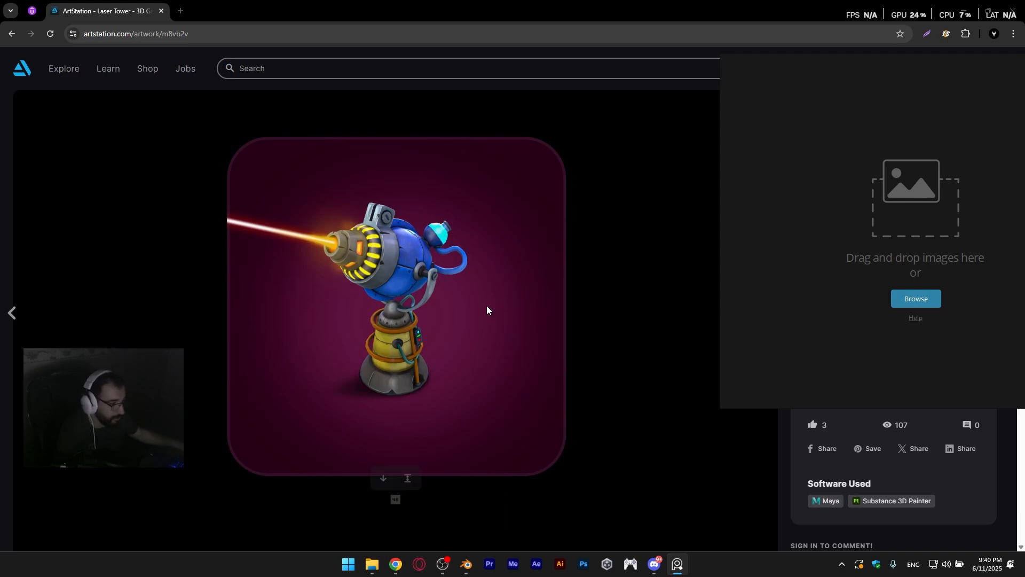
pyautogui.moveTo(601, 253); pyautogui.dragTo(825, 256)
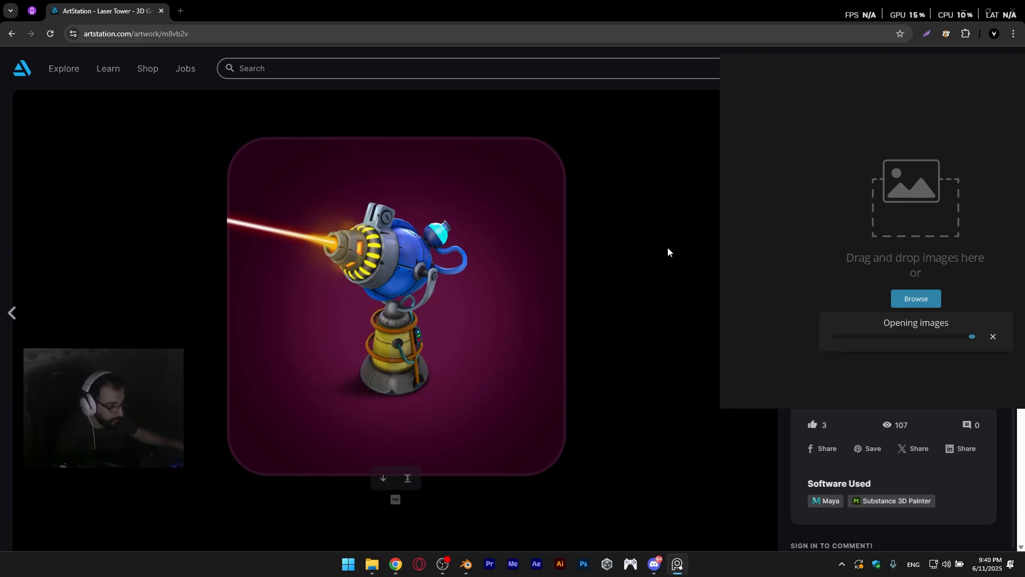
pyautogui.scroll(-4, 834, 269)
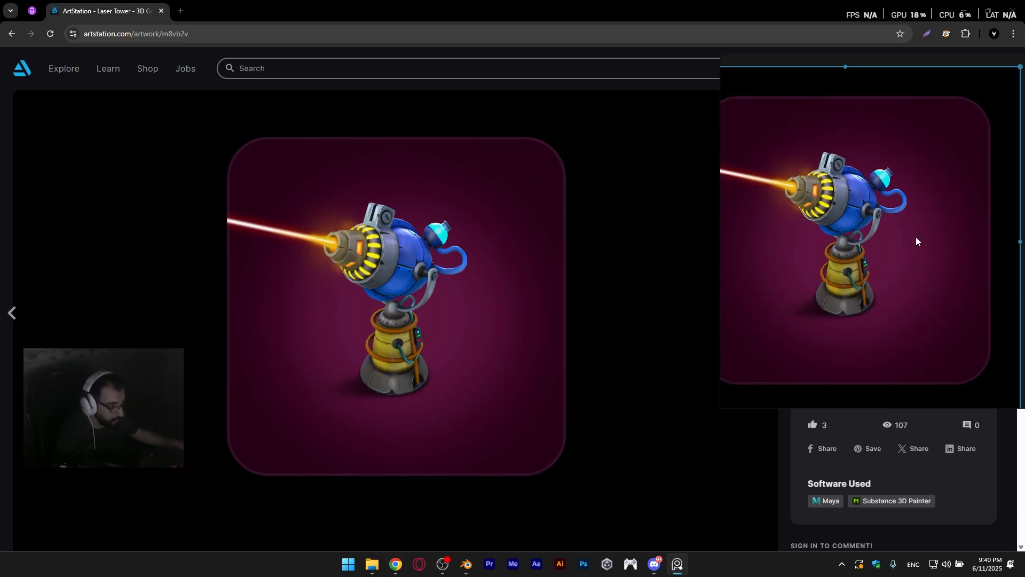
pyautogui.moveTo(918, 236); pyautogui.dragTo(962, 216, button='middle')
pyautogui.scroll(-3, 961, 216)
pyautogui.scroll(-1, 489, 290)
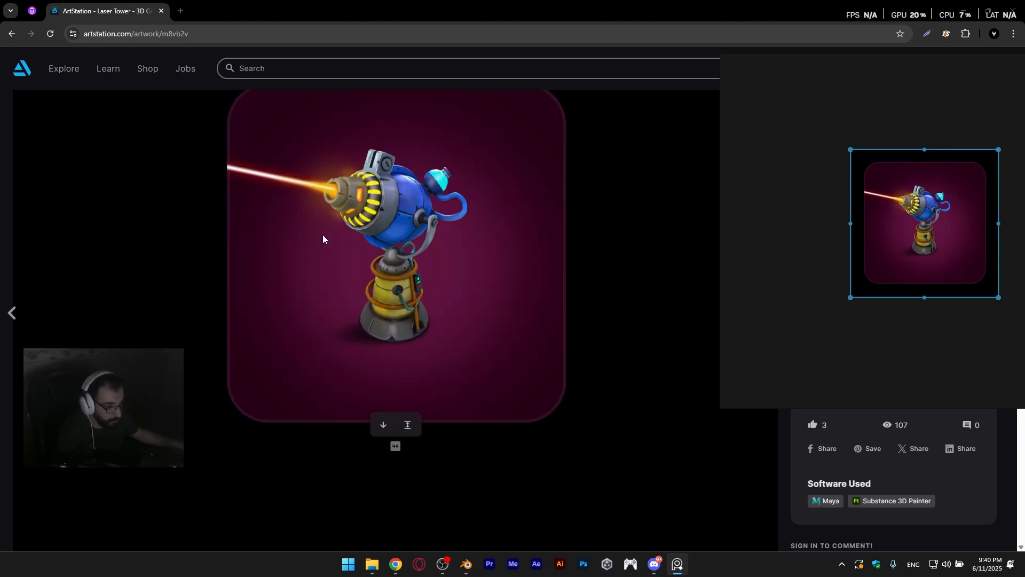
# Return to the results, open the Boom Beach: Frontlines - Lazer Tower Defence artwork and add its main render to the reference board.
pyautogui.hotkey('alt', 'Left')
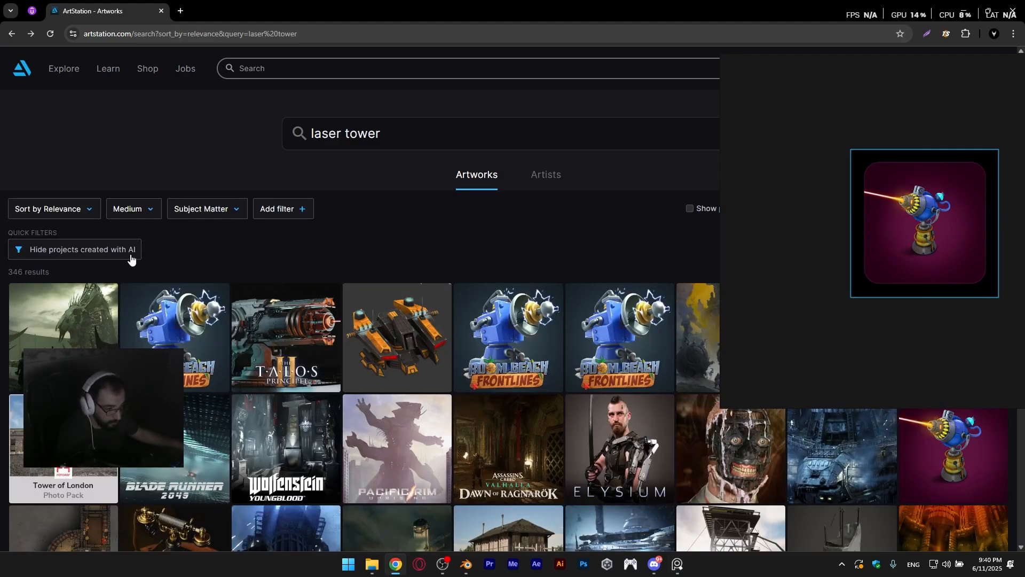
pyautogui.click(194, 324)
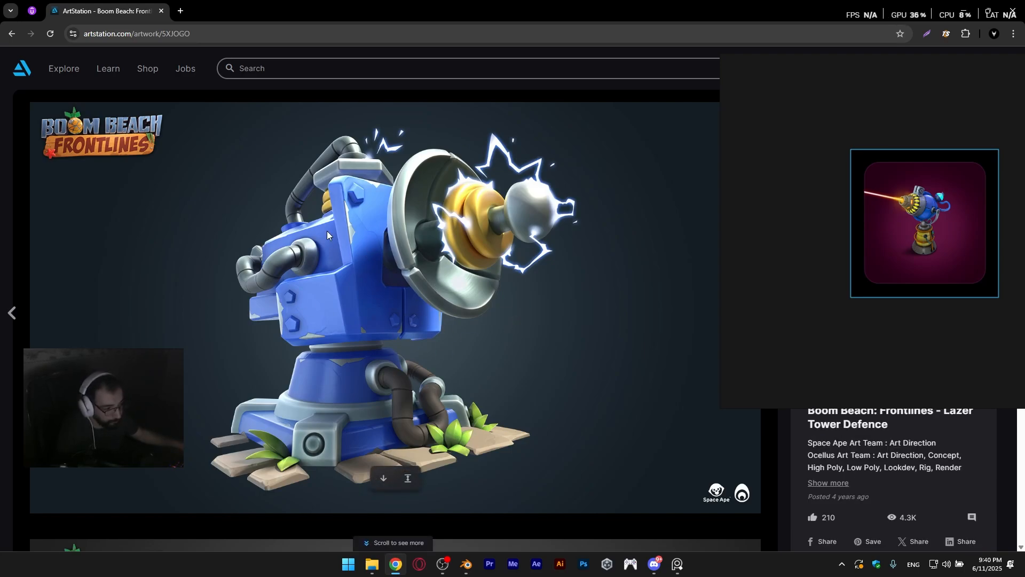
pyautogui.moveTo(376, 203); pyautogui.dragTo(794, 278)
pyautogui.scroll(-2, 796, 320)
pyautogui.scroll(-5, 486, 340)
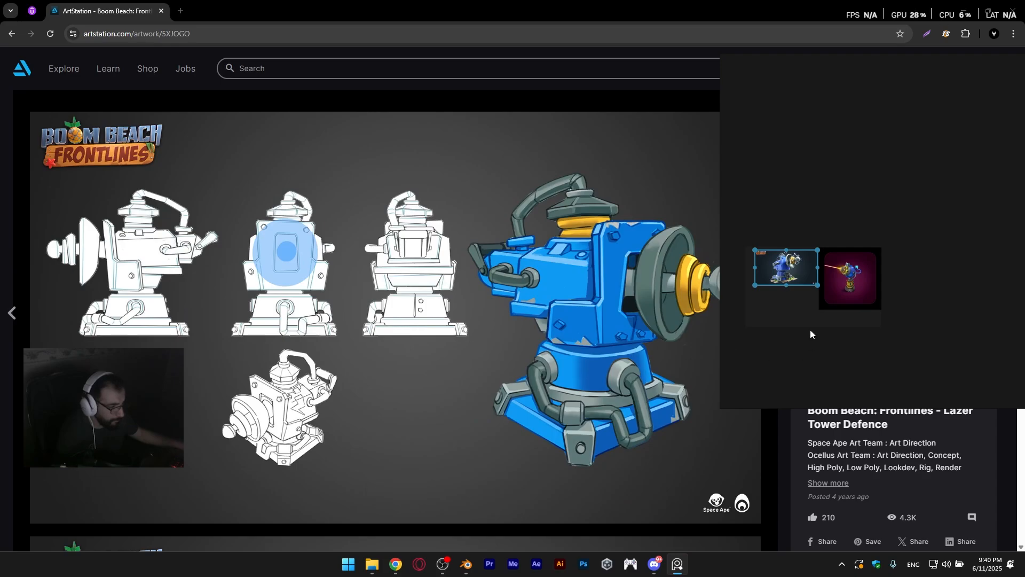
pyautogui.moveTo(809, 329); pyautogui.dragTo(846, 265, button='middle')
# Examine the concept variations, line sketches and multi-angle renders of the Boom Beach: Frontlines laser tower.
pyautogui.scroll(-7, 558, 339)
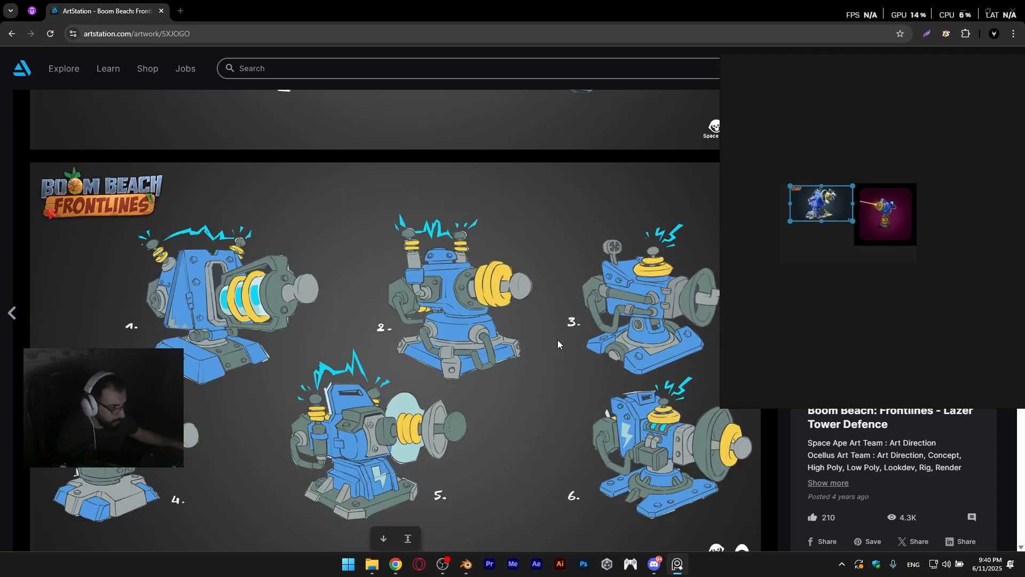
pyautogui.scroll(-5, 557, 340)
pyautogui.scroll(5, 558, 339)
pyautogui.scroll(-10, 315, 302)
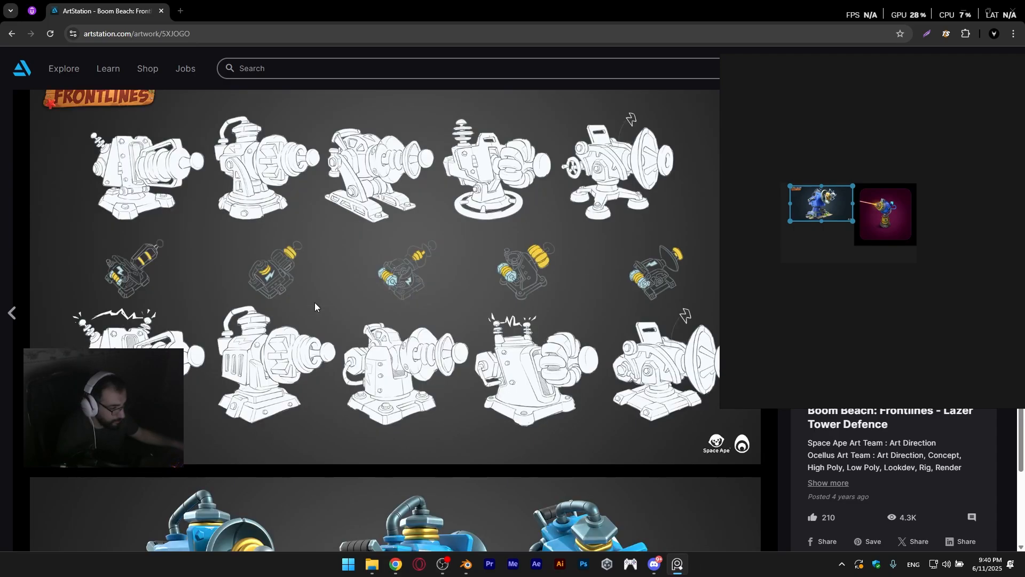
pyautogui.scroll(-4, 315, 303)
pyautogui.scroll(-1, 316, 302)
pyautogui.scroll(-1, 315, 302)
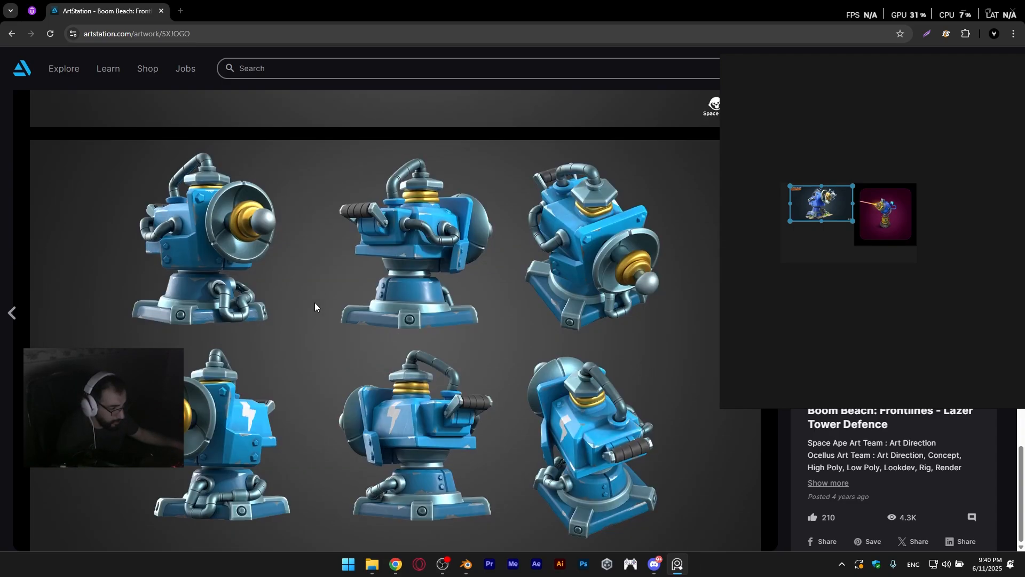
pyautogui.scroll(7, 315, 302)
pyautogui.scroll(4, 315, 303)
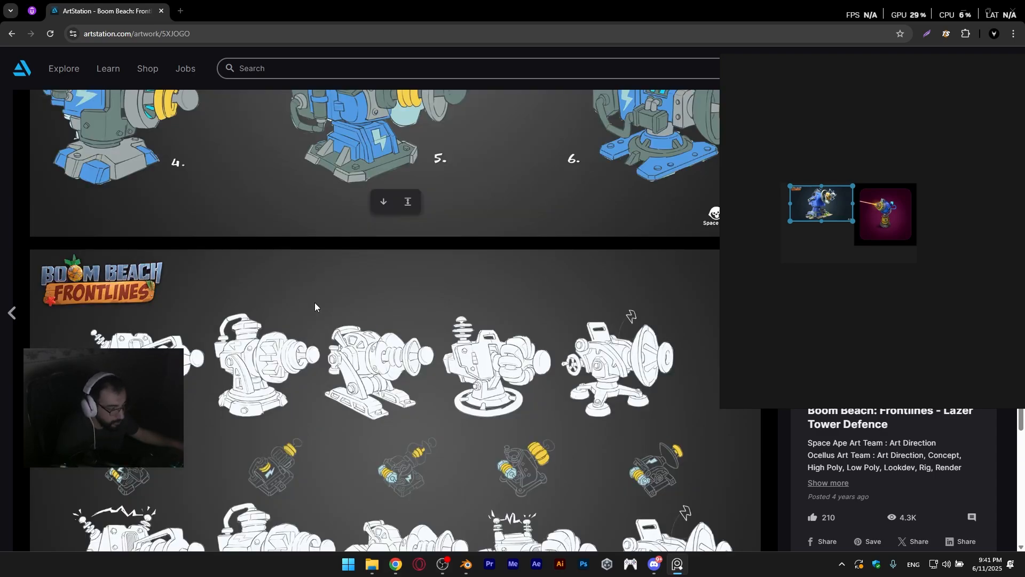
pyautogui.scroll(5, 316, 302)
# Return to the results, open the dark Laser Tower artwork with green beams and add its image to the reference board.
pyautogui.hotkey('alt', 'Left')
pyautogui.scroll(-6, 343, 349)
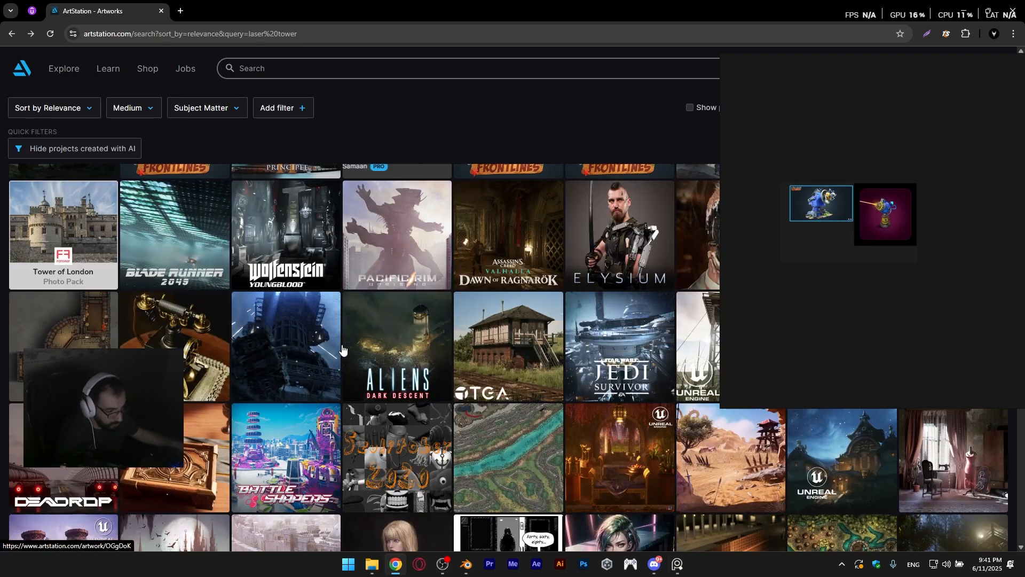
pyautogui.scroll(-5, 342, 349)
pyautogui.scroll(-3, 342, 349)
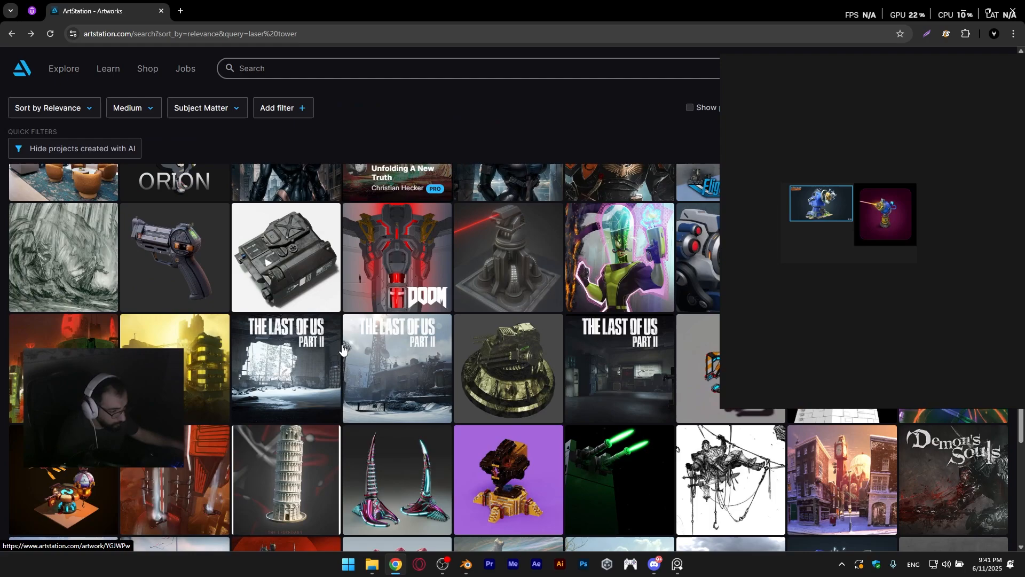
pyautogui.scroll(-6, 342, 349)
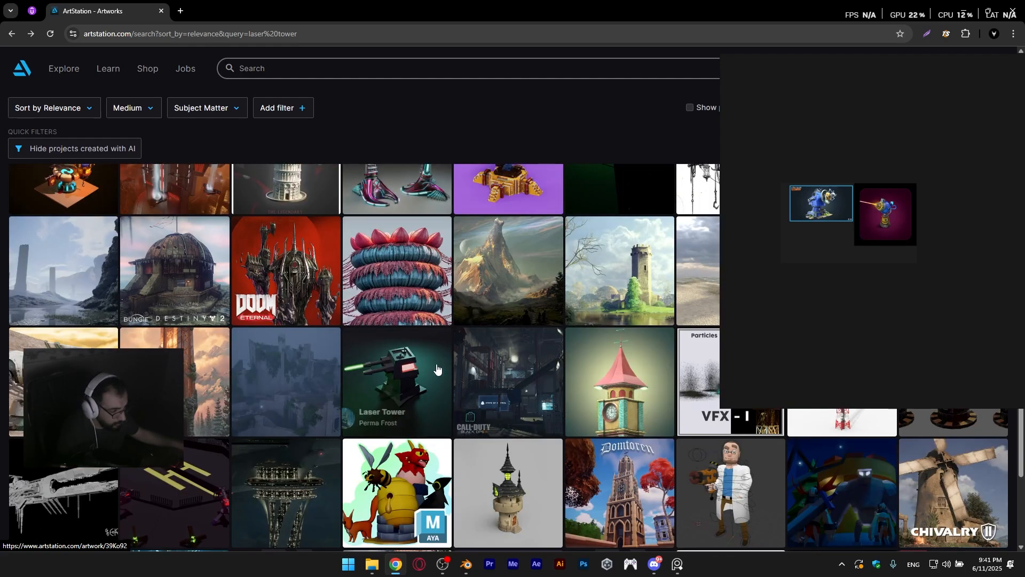
pyautogui.click(437, 368)
pyautogui.scroll(-3, 437, 368)
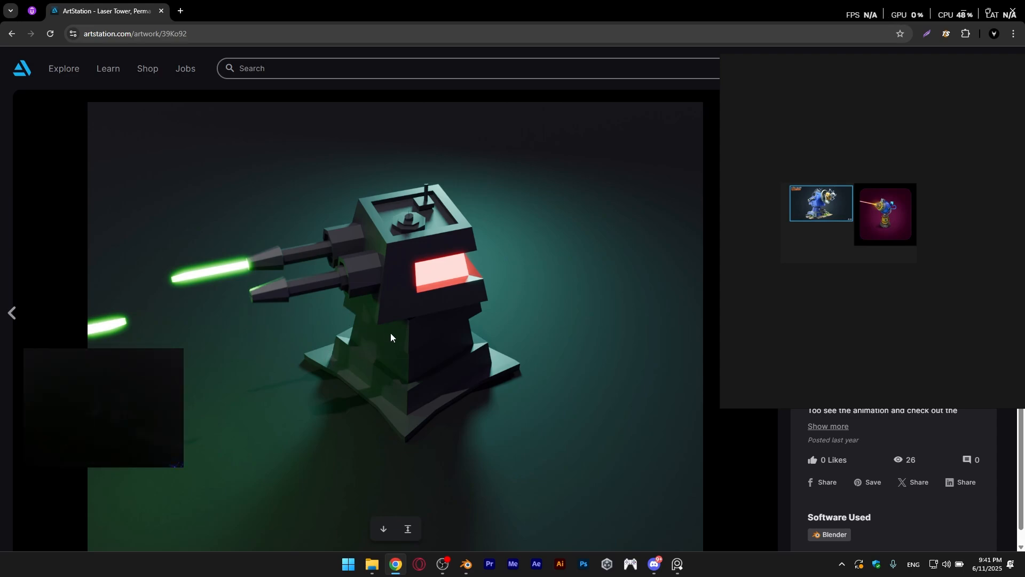
pyautogui.moveTo(373, 312); pyautogui.dragTo(830, 261)
# Switch to Blender, allow online access for extensions in the Preferences and move that window into clear view.
pyautogui.click(466, 564)
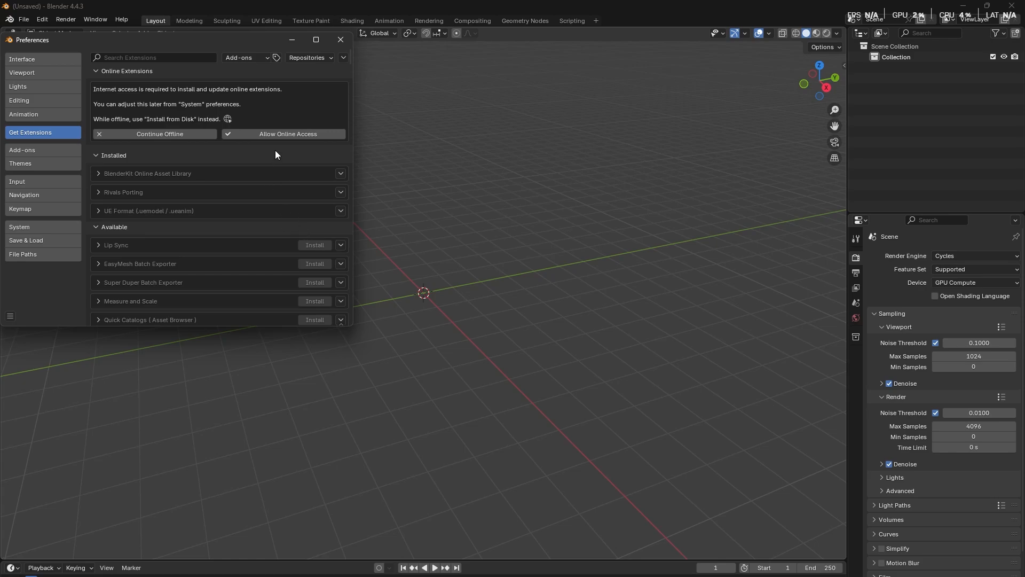
pyautogui.click(283, 134)
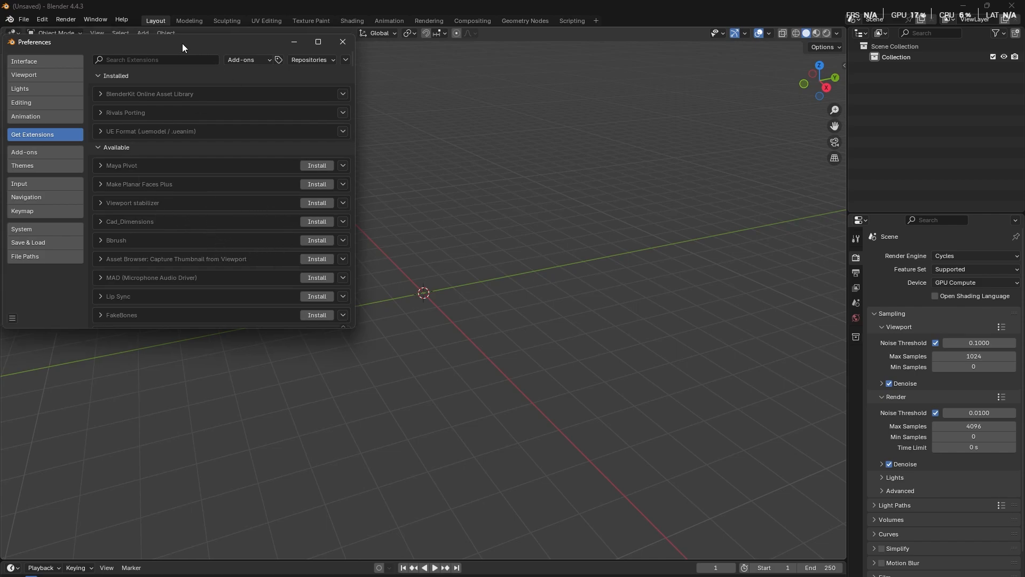
pyautogui.moveTo(182, 42); pyautogui.dragTo(259, 95)
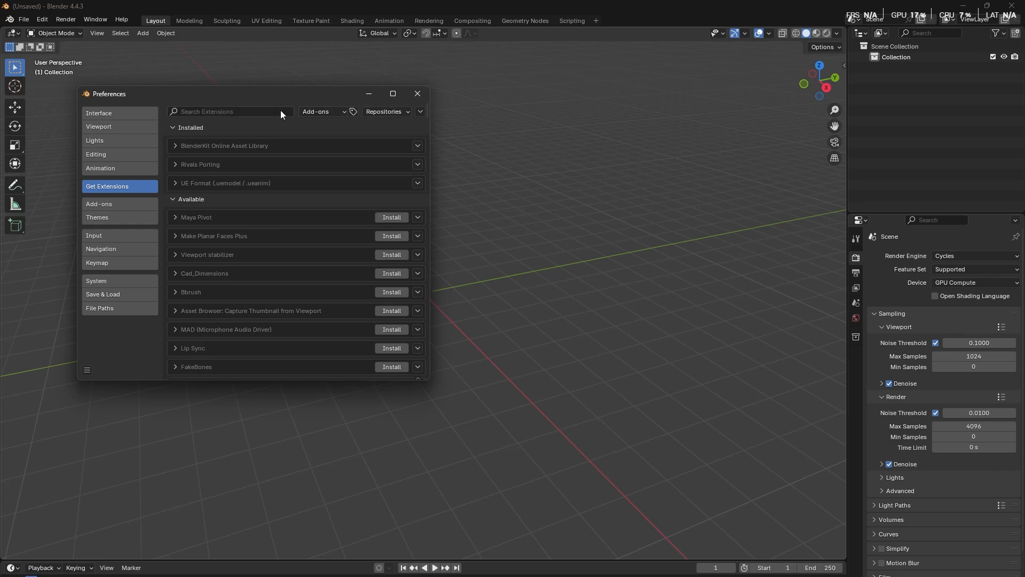
# Search the extensions for "loop", install LoopTools and open the list of installed add-ons.
pyautogui.click(229, 112)
pyautogui.write('loop')
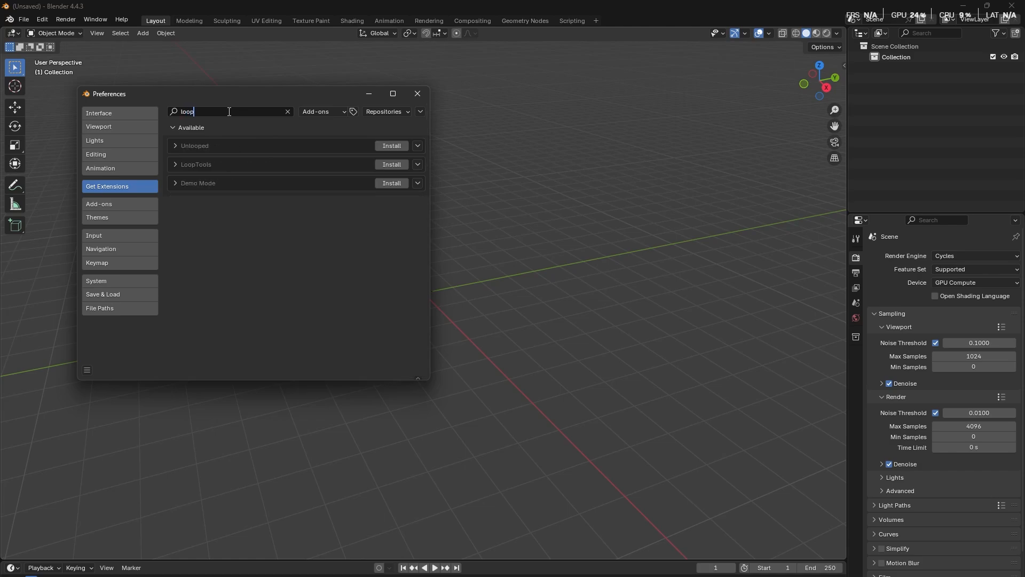
pyautogui.click(392, 164)
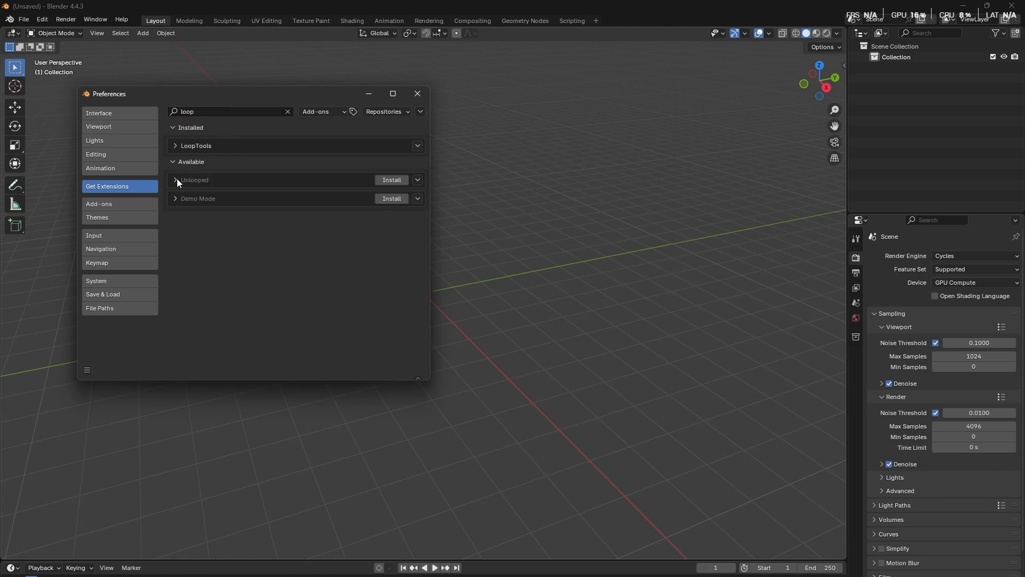
pyautogui.click(172, 149)
pyautogui.click(172, 149)
pyautogui.click(127, 203)
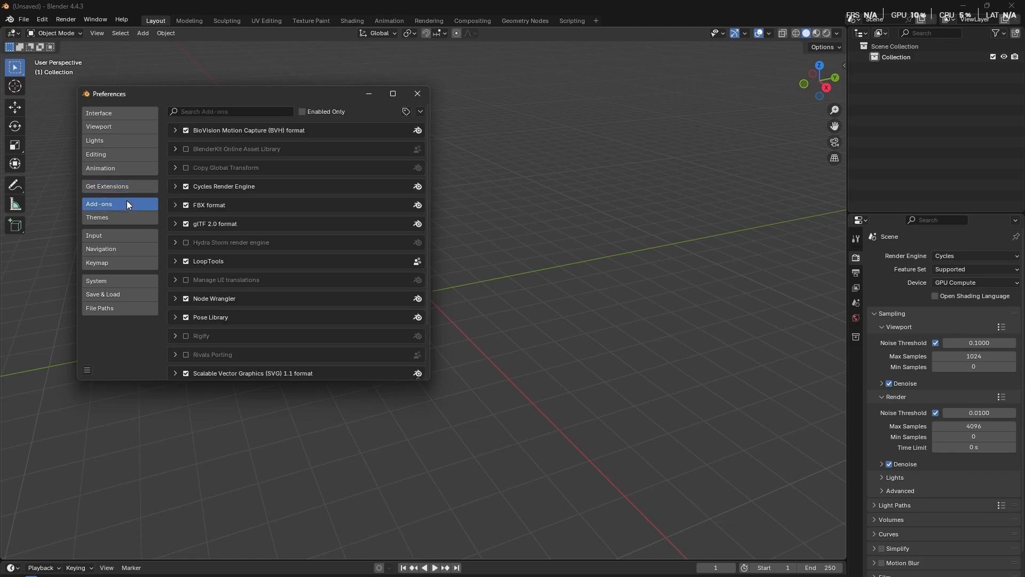
# Search the add-ons for "loop", check the LoopTools details and close the Preferences.
pyautogui.click(265, 112)
pyautogui.write('loop')
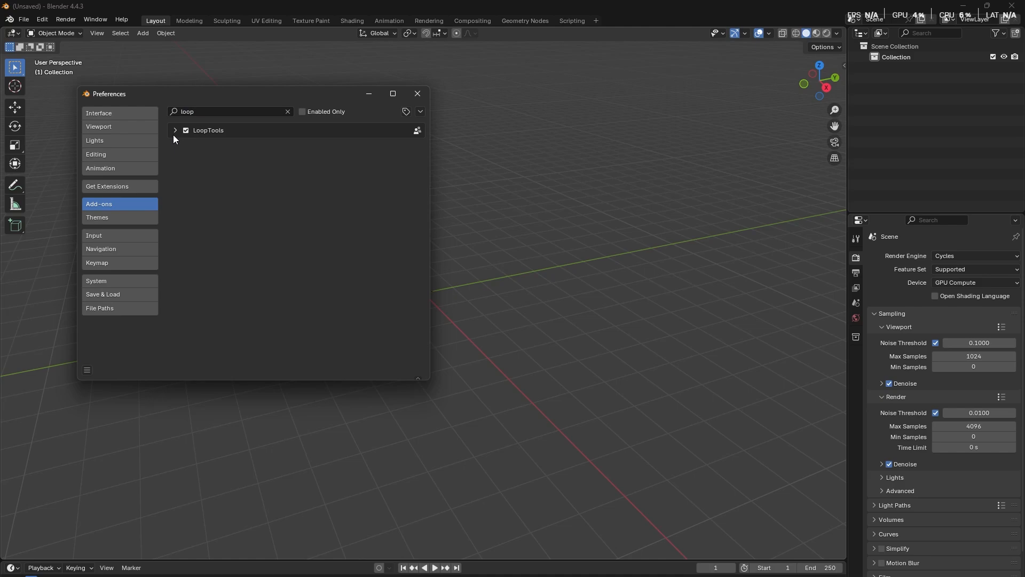
pyautogui.click(176, 130)
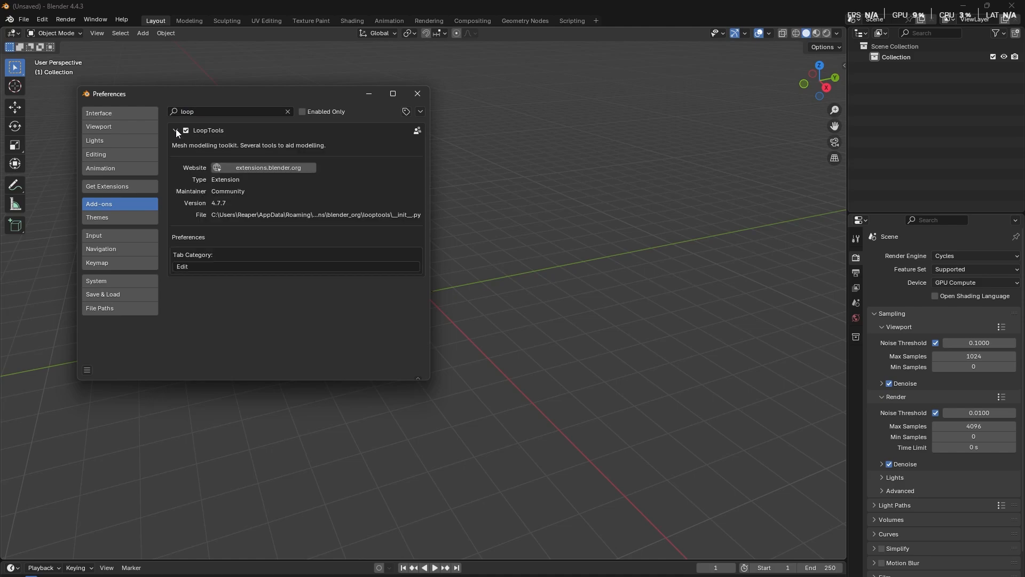
pyautogui.click(175, 130)
pyautogui.click(410, 94)
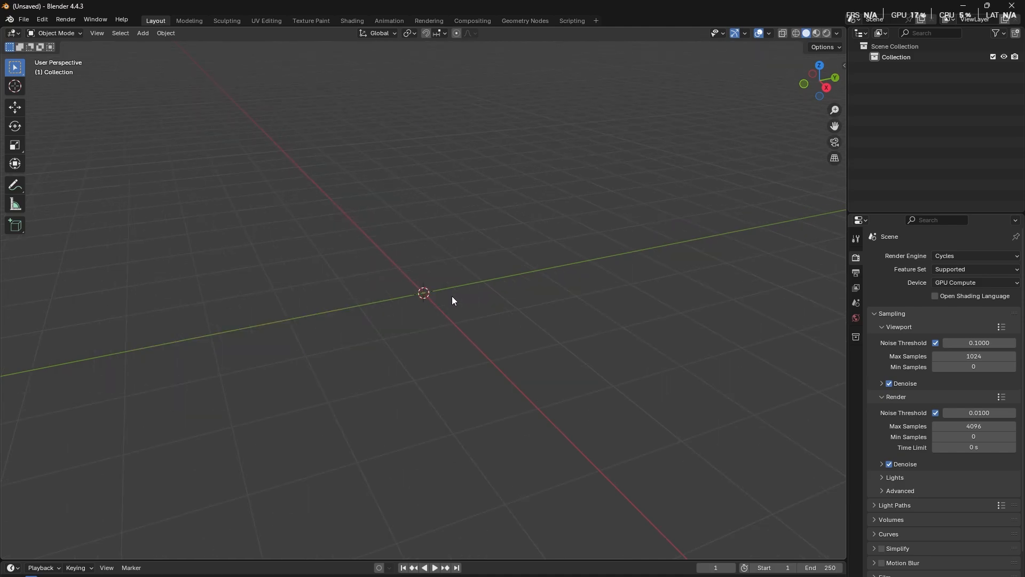
# Add a plane mesh at the world origin and enter Edit Mode on it.
pyautogui.hotkey('shift', 'a')
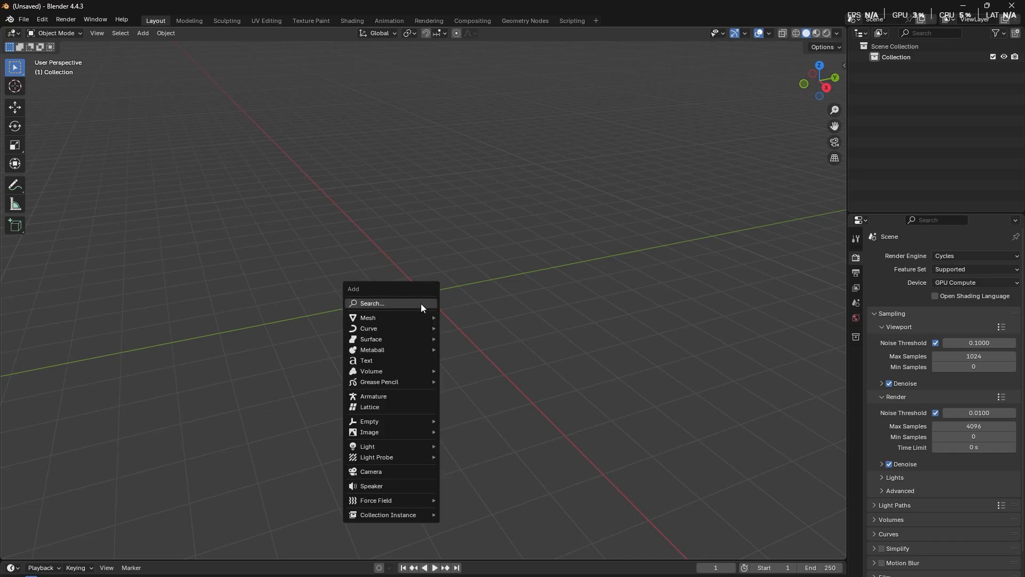
pyautogui.moveTo(404, 319)
pyautogui.click(472, 319)
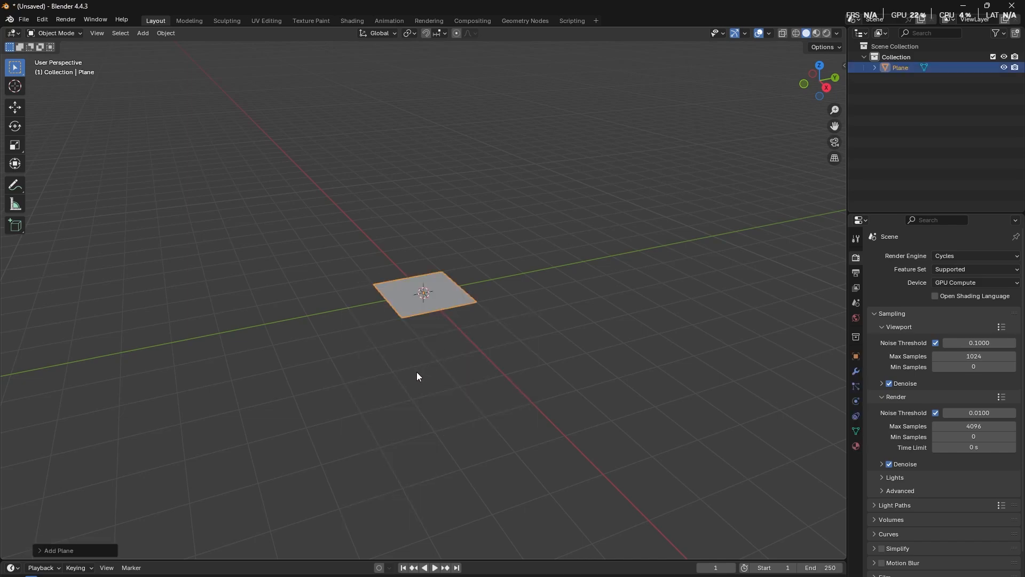
pyautogui.scroll(4, 429, 278)
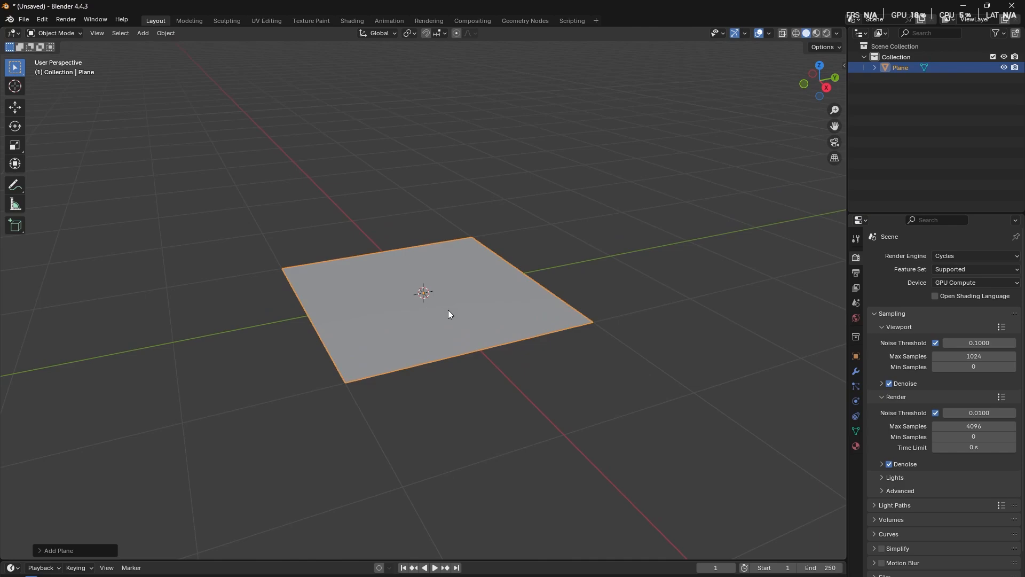
pyautogui.rightClick(489, 280)
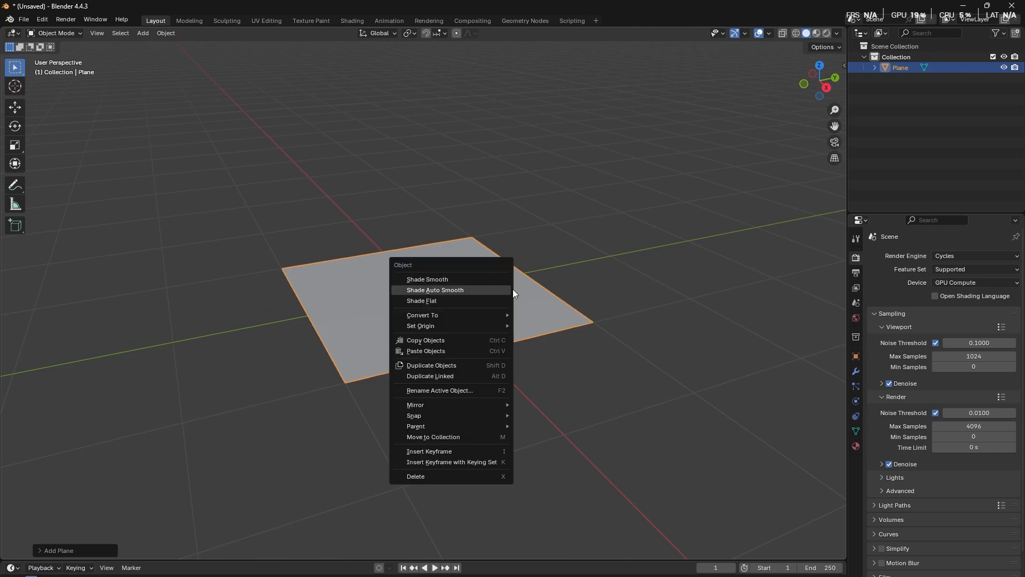
pyautogui.moveTo(429, 300)
pyautogui.mouseDown(button='middle')
pyautogui.moveTo(422, 305)
pyautogui.moveTo(433, 305)
pyautogui.mouseUp(button='middle')
pyautogui.press('Tab')
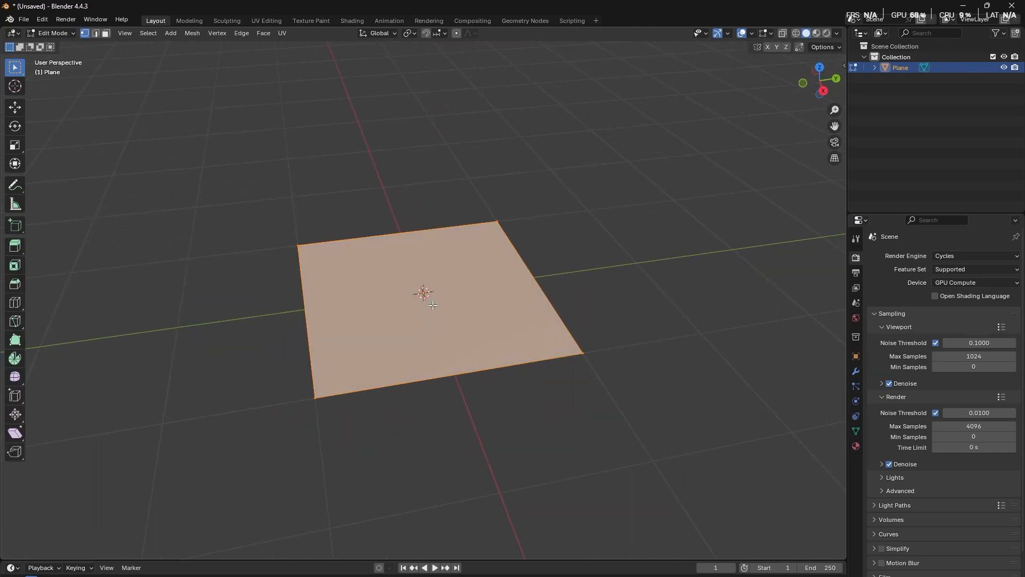
# Try the LoopTools Circle operation on the undivided plane and undo it.
pyautogui.rightClick(432, 306)
pyautogui.moveTo(417, 294)
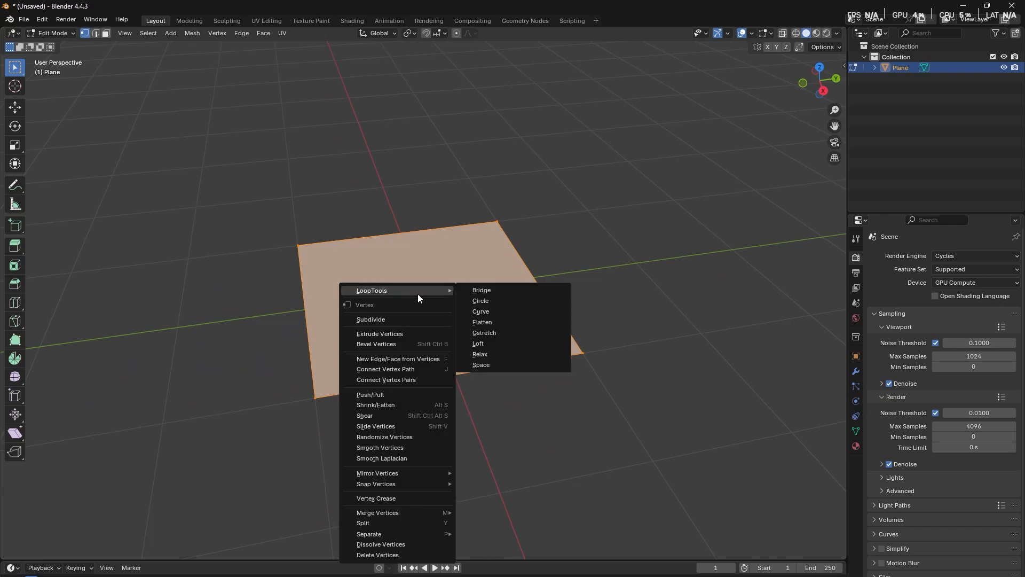
pyautogui.click(481, 300)
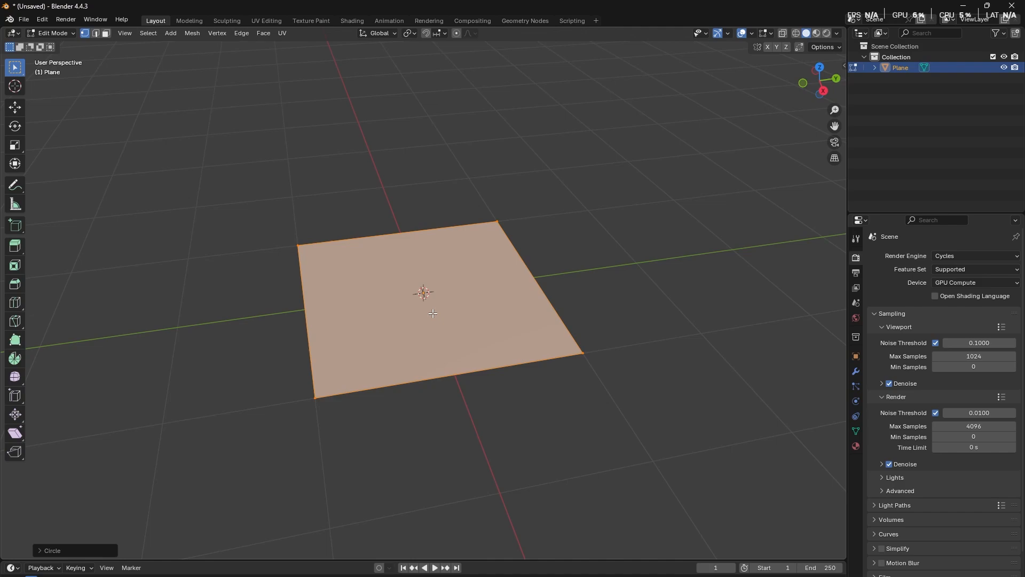
pyautogui.hotkey('ctrl', 'z')
pyautogui.press('Tab')
pyautogui.press('Tab')
# Subdivide the plane with one cut and select all of its vertices again.
pyautogui.rightClick(422, 289)
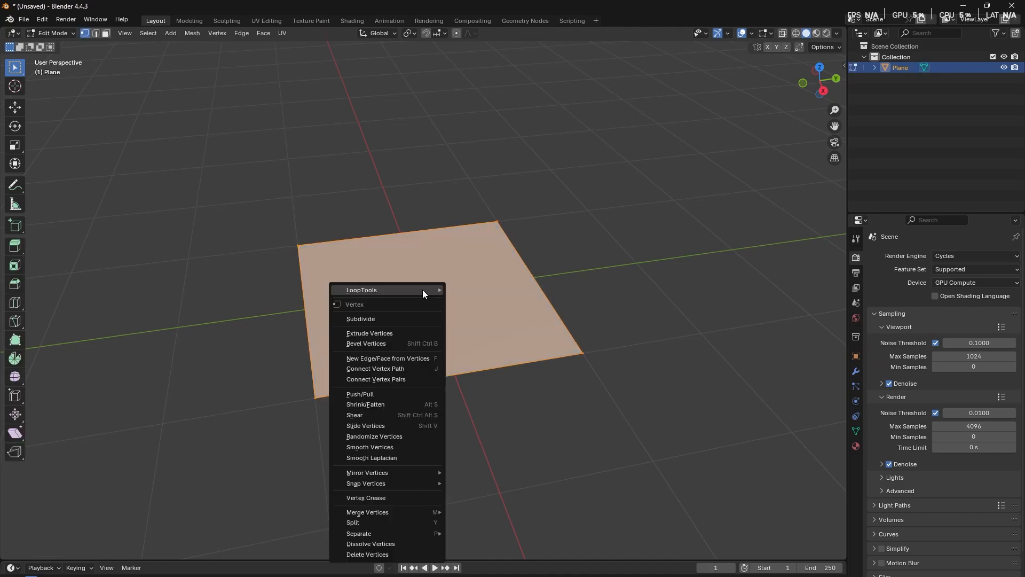
pyautogui.click(379, 318)
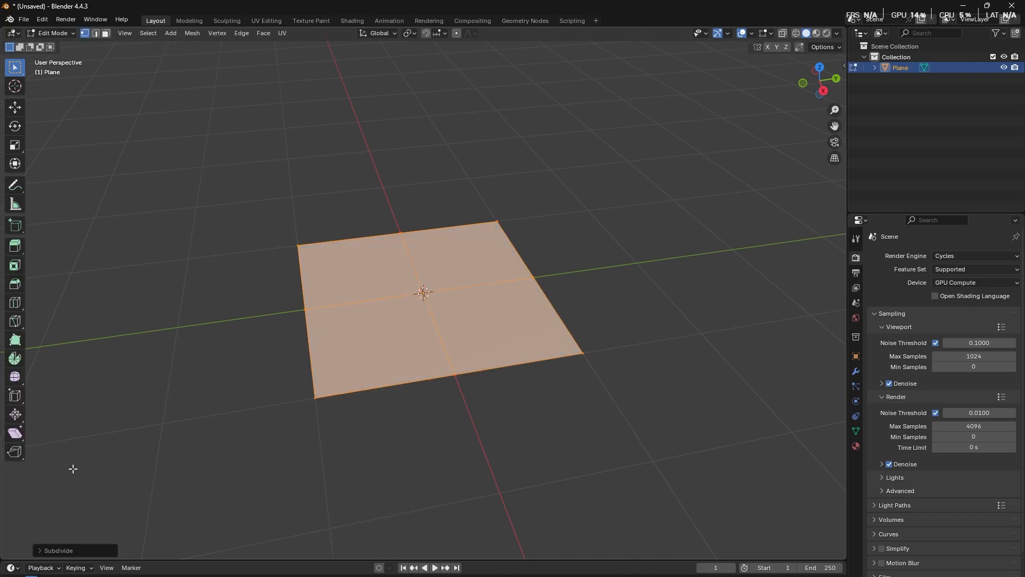
pyautogui.click(46, 552)
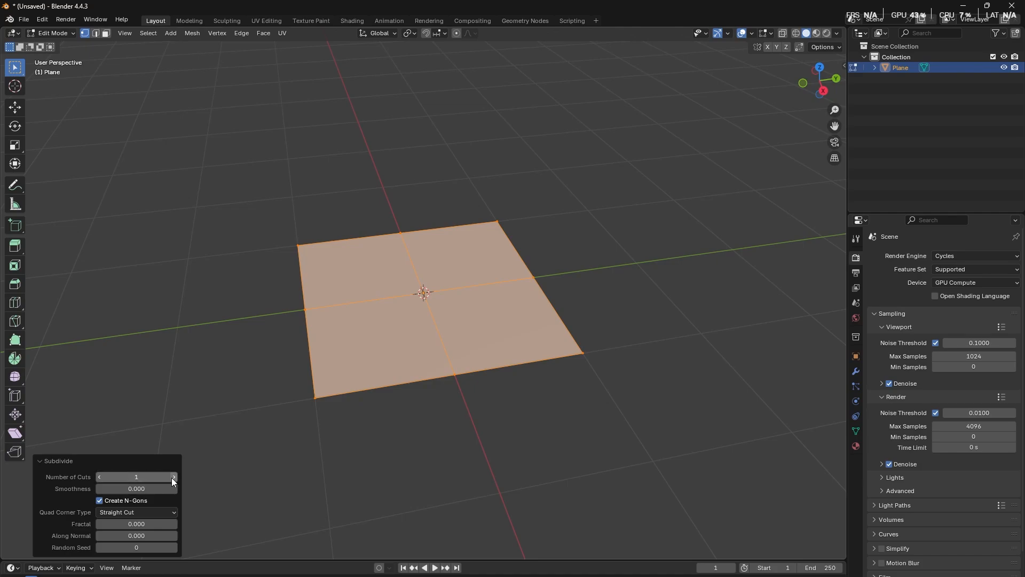
pyautogui.click(430, 319)
pyautogui.press('Tab')
pyautogui.press('Tab')
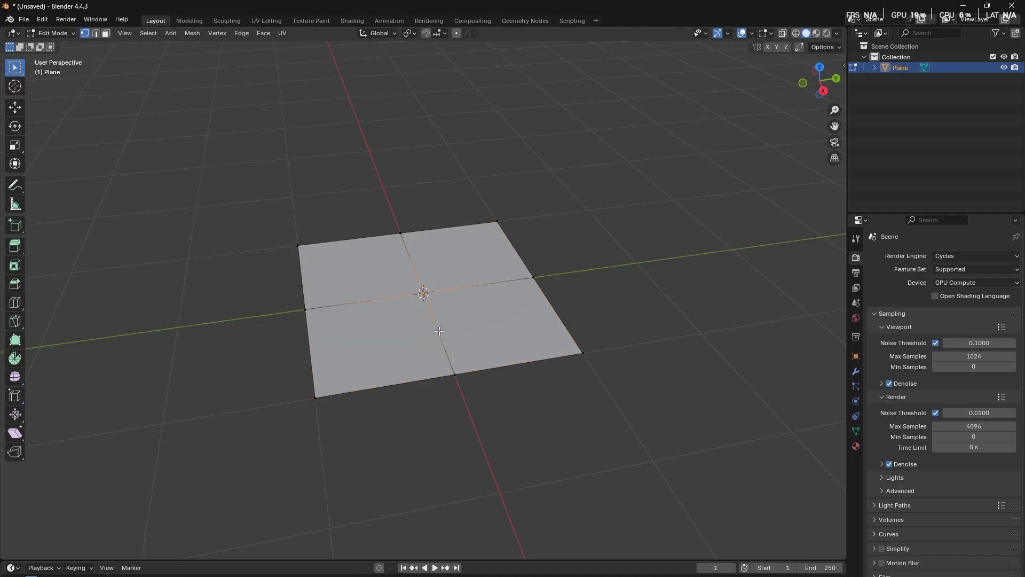
pyautogui.press('a')
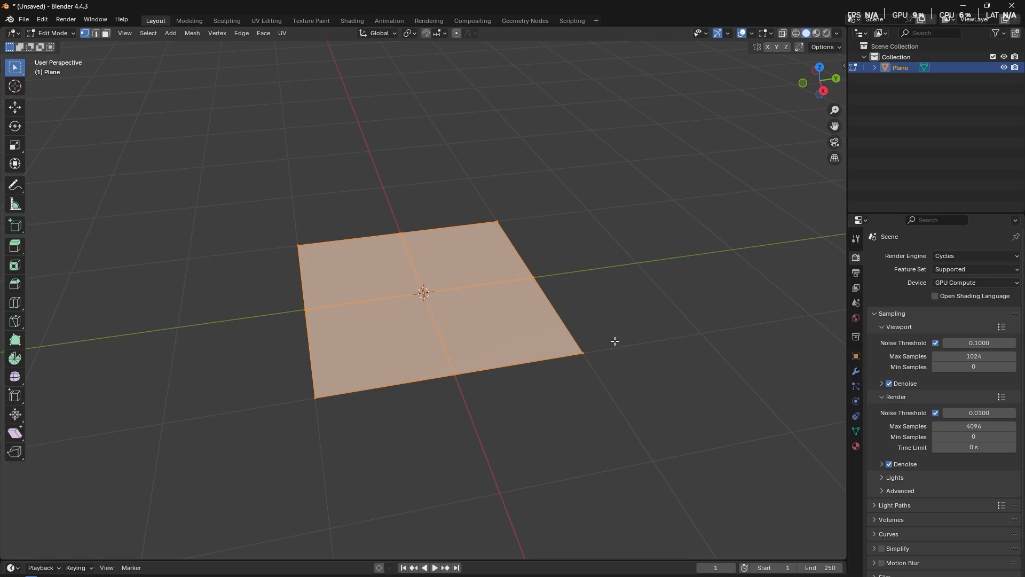
# Return to Object Mode and give the plane a Subdivision modifier with viewport level 4.
pyautogui.click(857, 371)
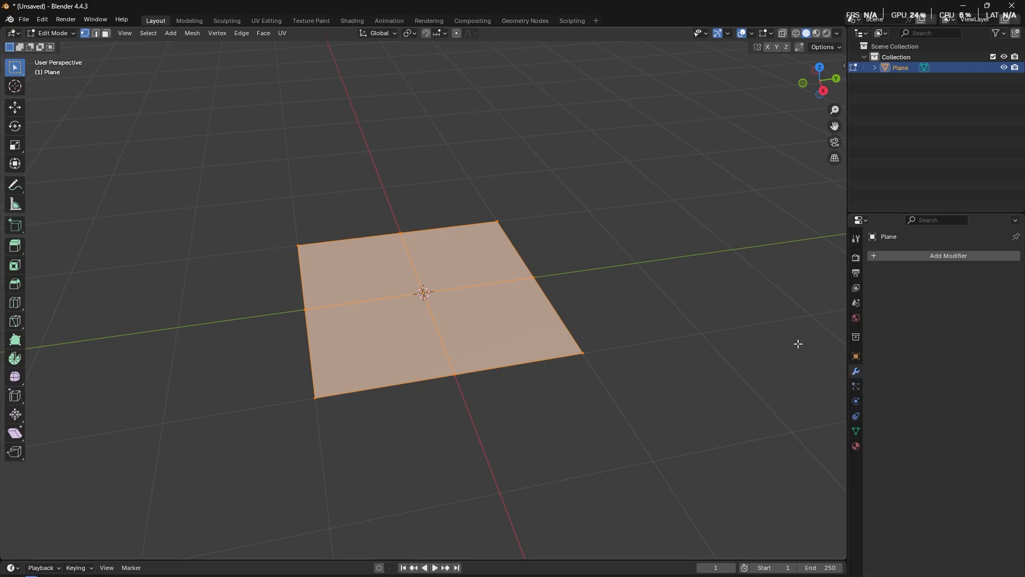
pyautogui.press('Tab')
pyautogui.hotkey('ctrl', '4')
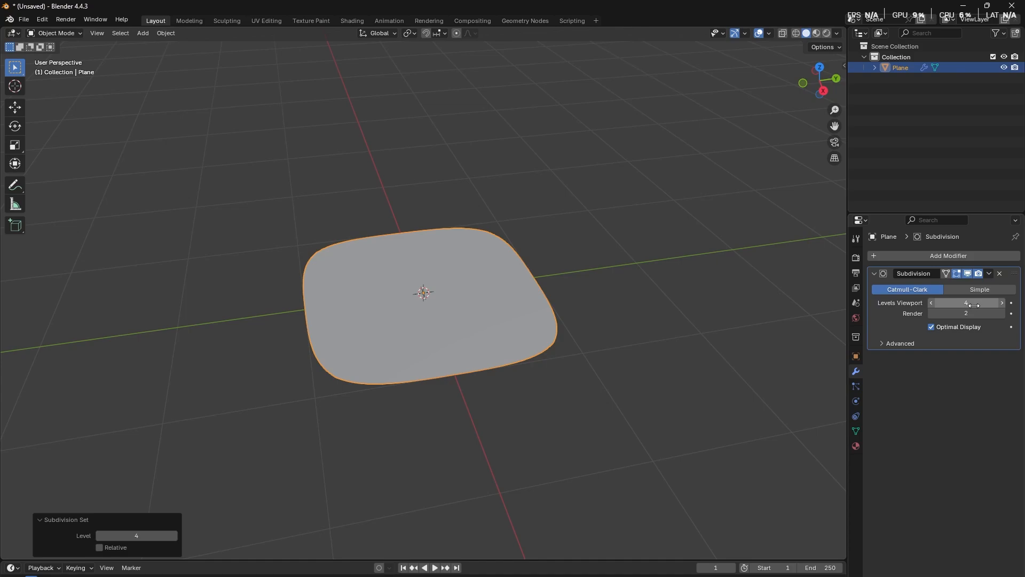
pyautogui.press('Tab')
pyautogui.press('Tab')
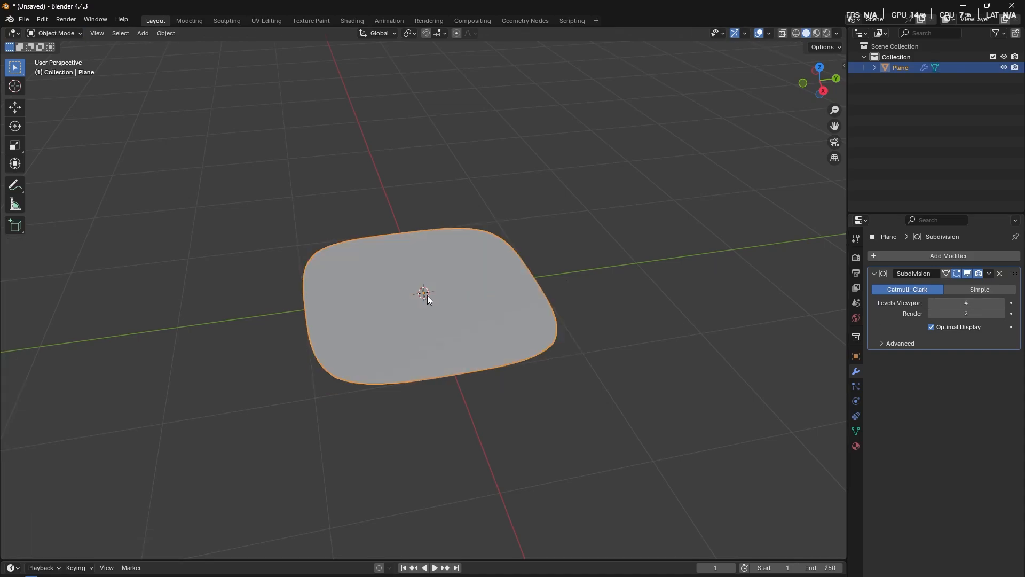
# Shape the subdivided plane into a circle in Edit Mode using LoopTools Circle.
pyautogui.press('Tab')
pyautogui.moveTo(446, 308); pyautogui.dragTo(434, 313, button='middle')
pyautogui.rightClick(422, 266)
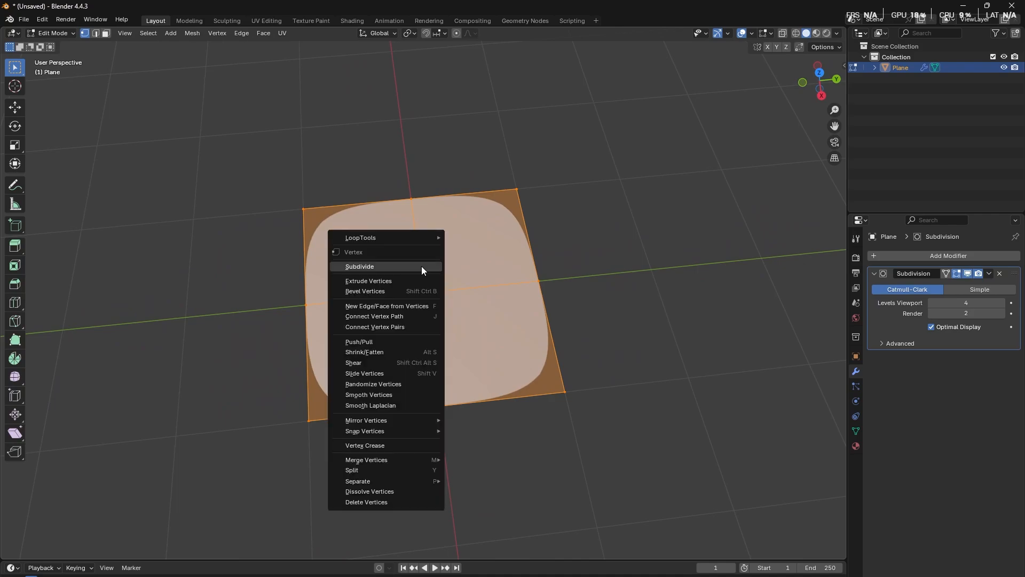
pyautogui.moveTo(422, 236)
pyautogui.click(491, 249)
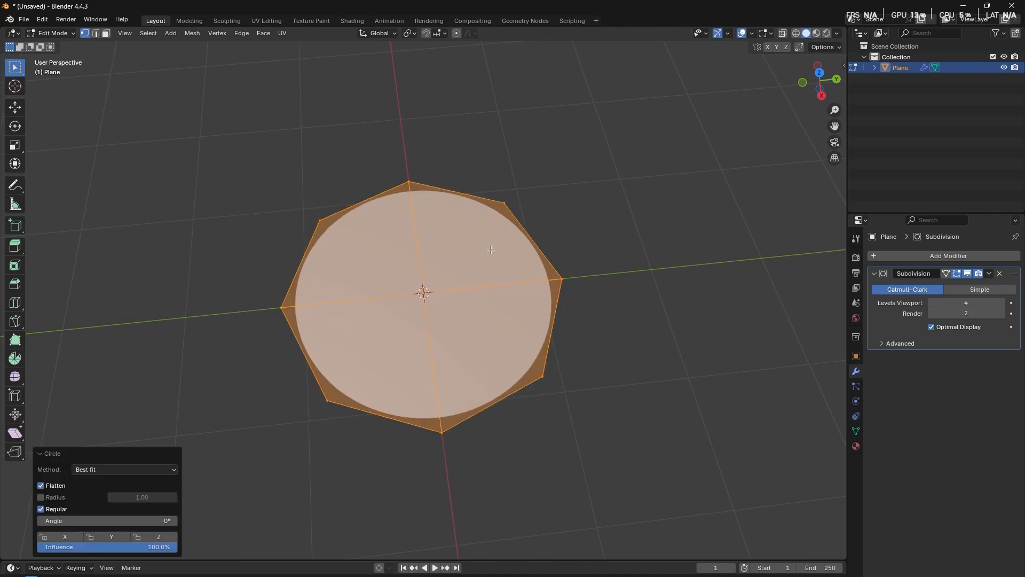
pyautogui.scroll(4, 368, 344)
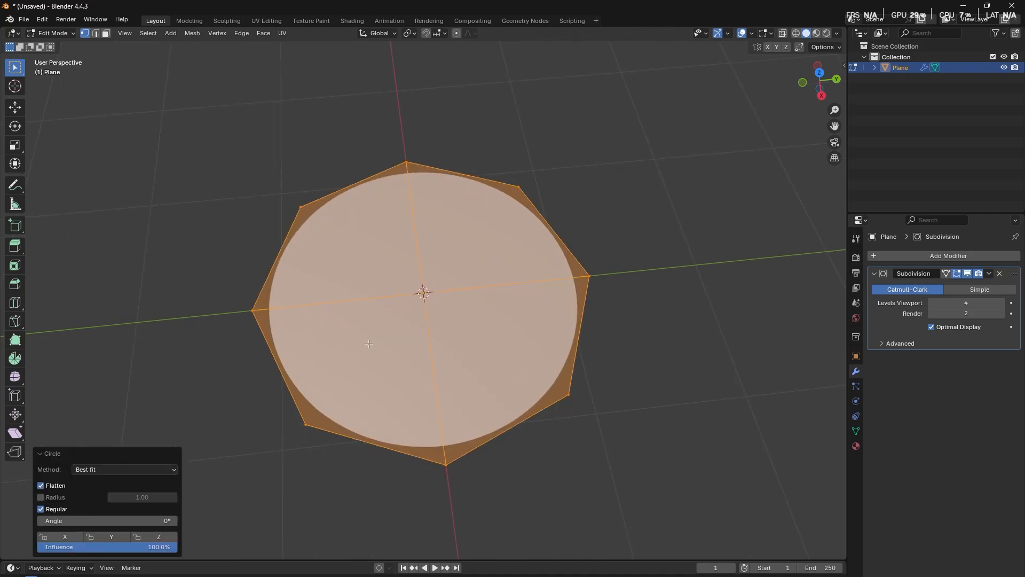
pyautogui.scroll(-4, 367, 344)
pyautogui.scroll(4, 369, 345)
pyautogui.scroll(-1, 400, 348)
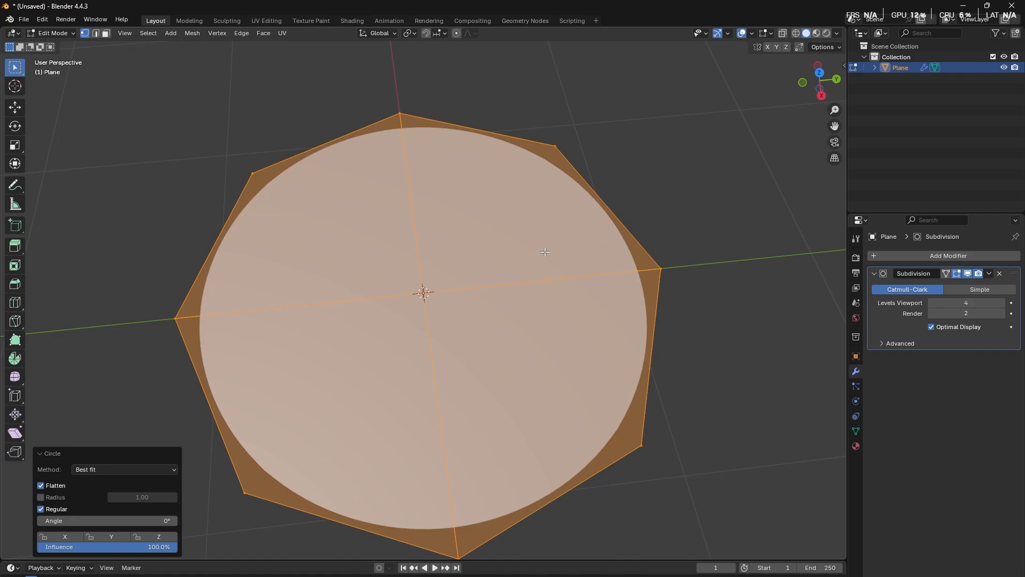
pyautogui.press('i')
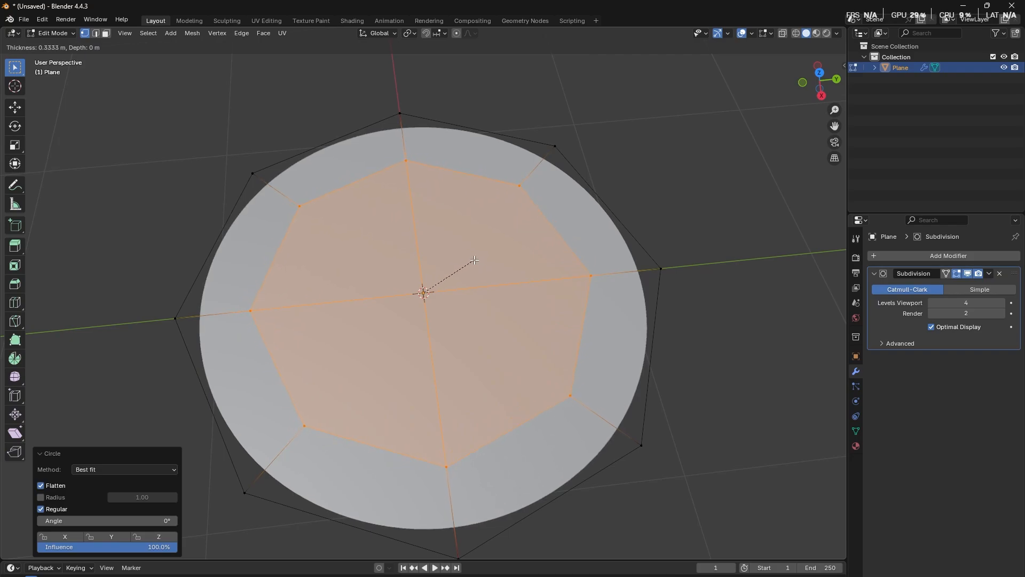
pyautogui.press('Escape')
pyautogui.hotkey('ctrl', 'z')
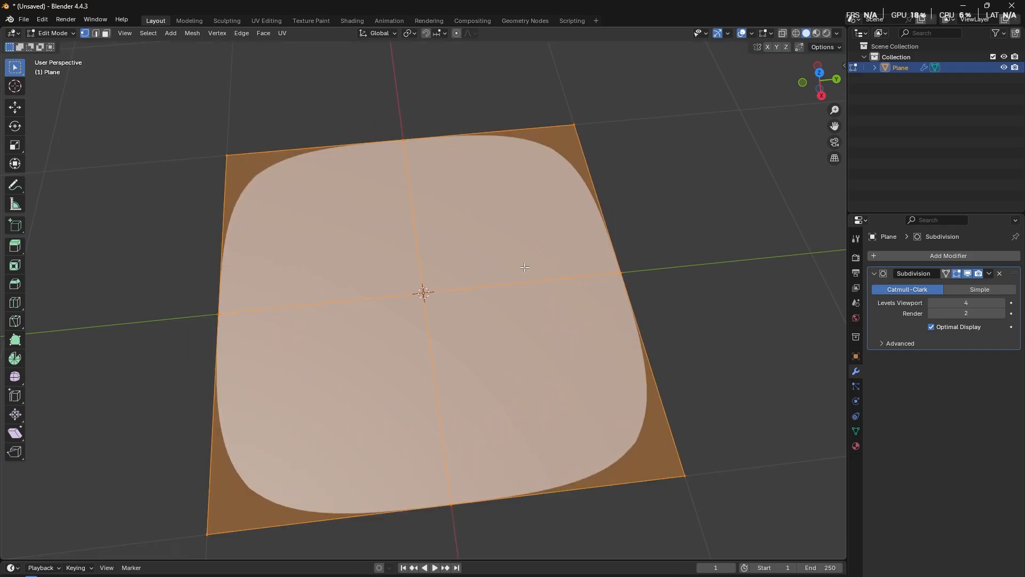
pyautogui.hotkey('ctrl', 'shift', 'z')
# Add a Solidify modifier to the circular plane beneath its Subdivision modifier.
pyautogui.click(924, 256)
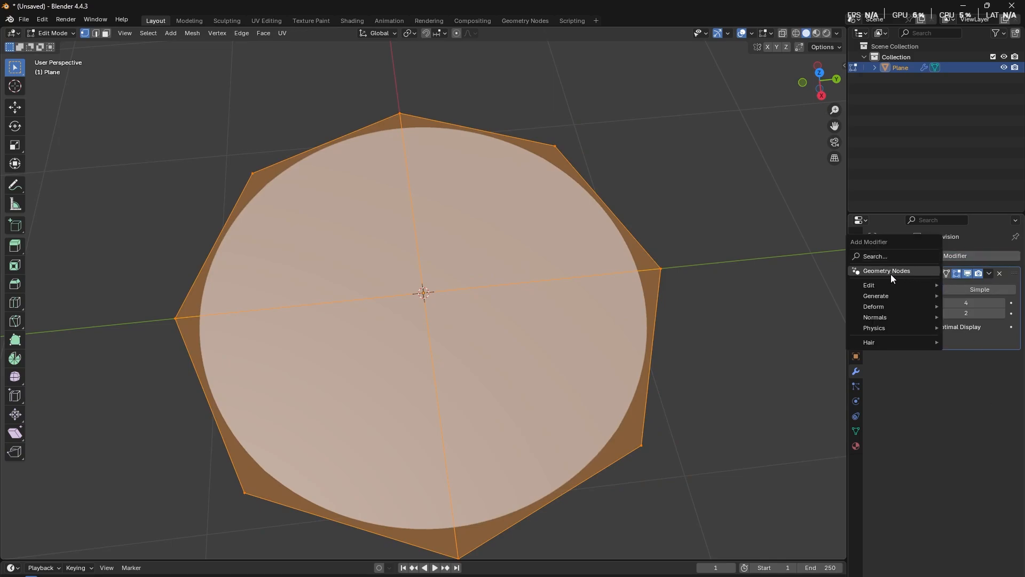
pyautogui.click(891, 256)
pyautogui.write('s')
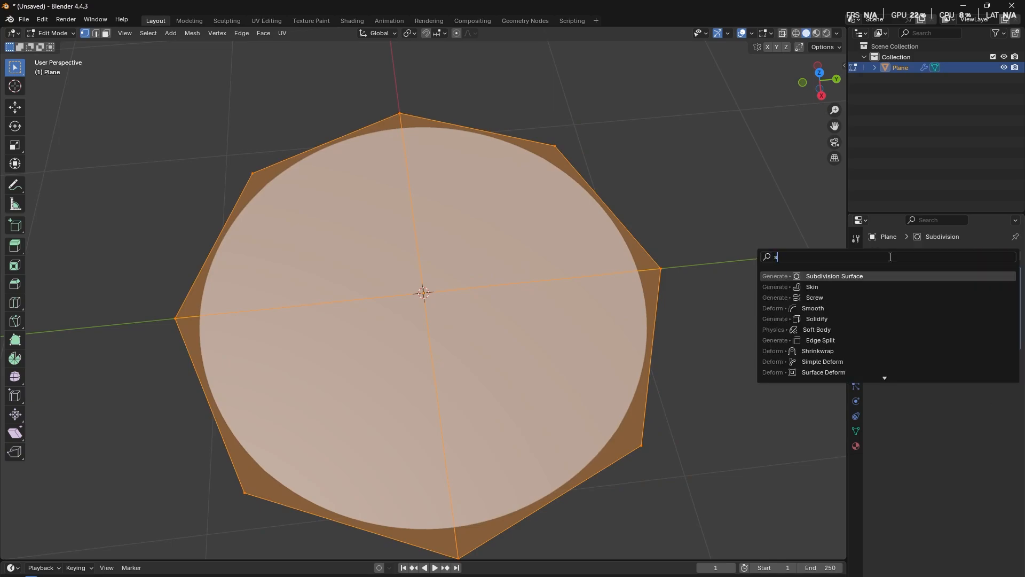
pyautogui.write('ol')
pyautogui.press('Return')
pyautogui.rightClick(619, 343)
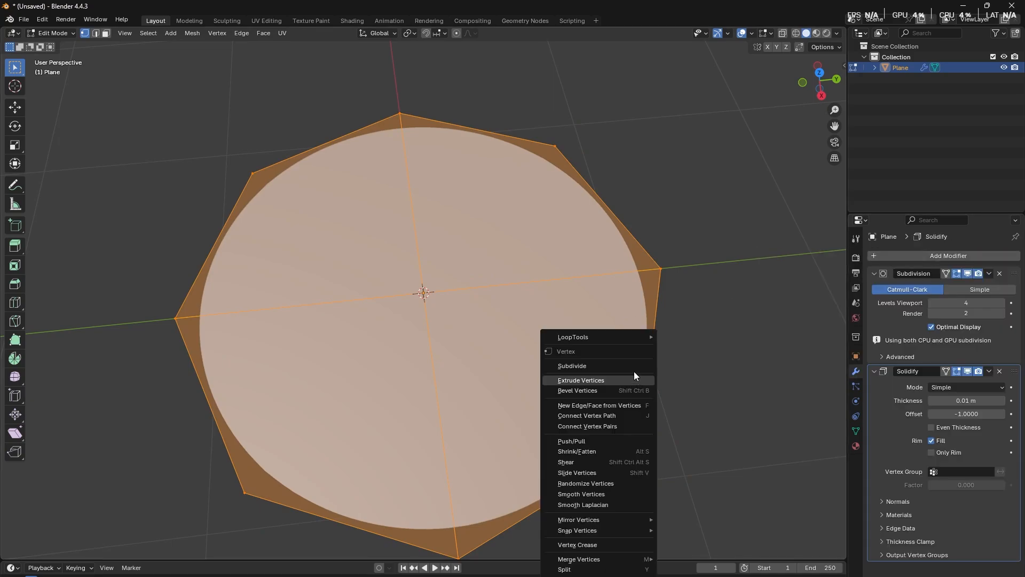
pyautogui.moveTo(689, 377); pyautogui.dragTo(627, 299, button='middle')
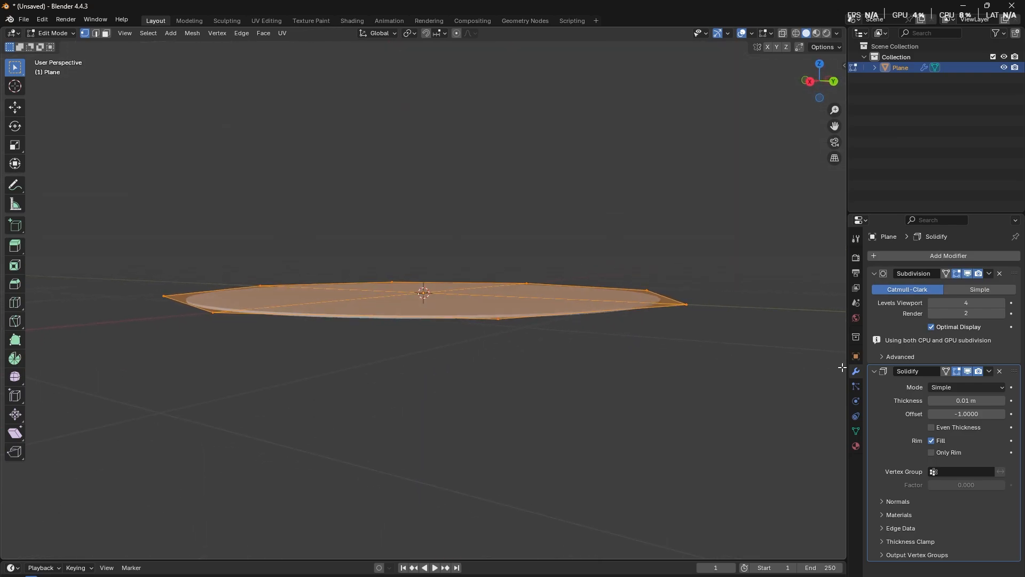
# Set the Solidify thickness to 0.03 m and inspect the disc's edge.
pyautogui.click(1002, 401)
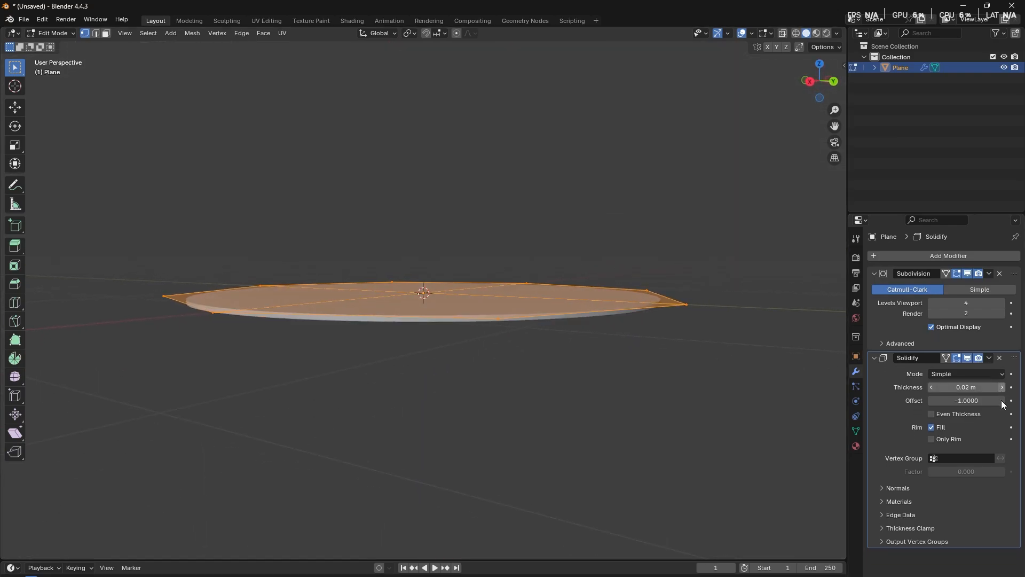
pyautogui.click(1002, 402)
pyautogui.moveTo(630, 373); pyautogui.dragTo(528, 358, button='middle')
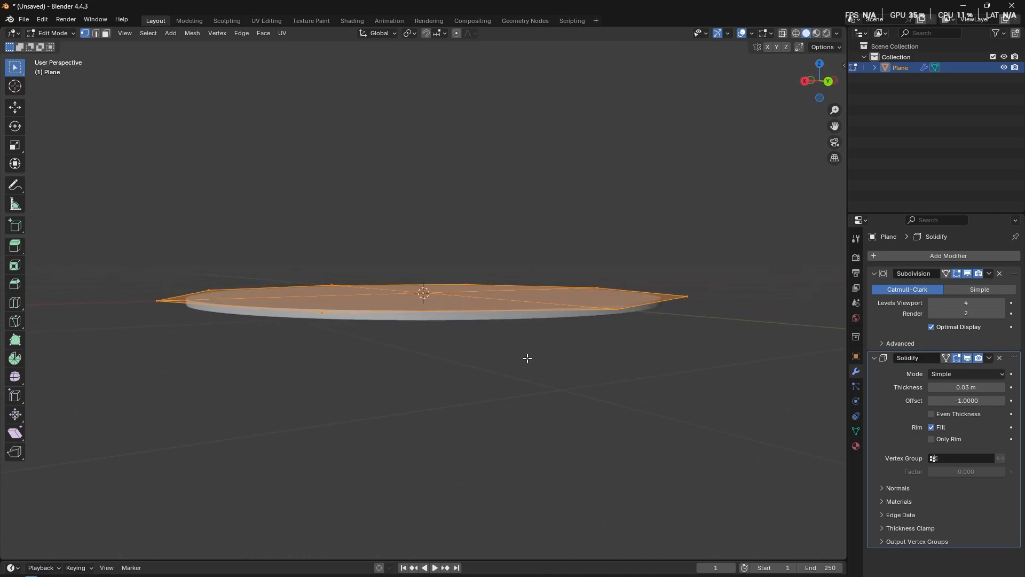
# Set the Solidify thickness to -0.03 m so the disc thickens in the opposite direction.
pyautogui.click(933, 392)
pyautogui.click(932, 391)
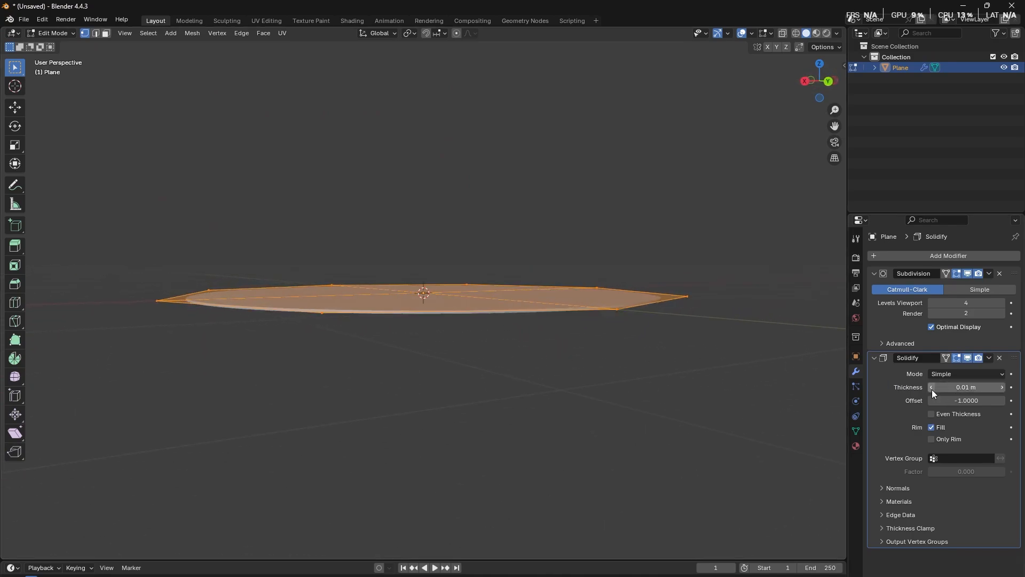
pyautogui.click(931, 389)
pyautogui.click(932, 389)
pyautogui.click(932, 389)
pyautogui.click(932, 390)
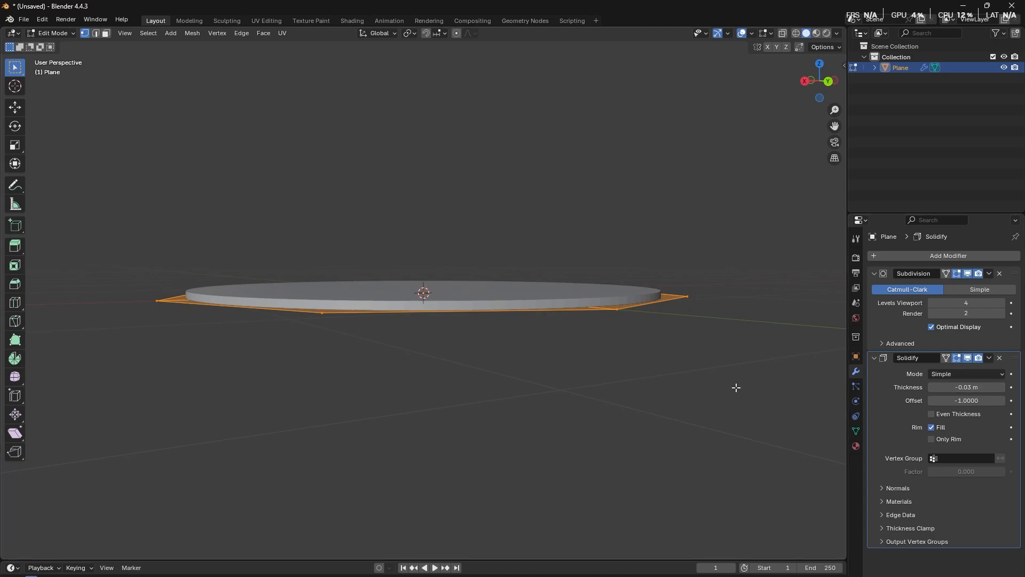
pyautogui.moveTo(737, 387); pyautogui.dragTo(609, 396, button='middle')
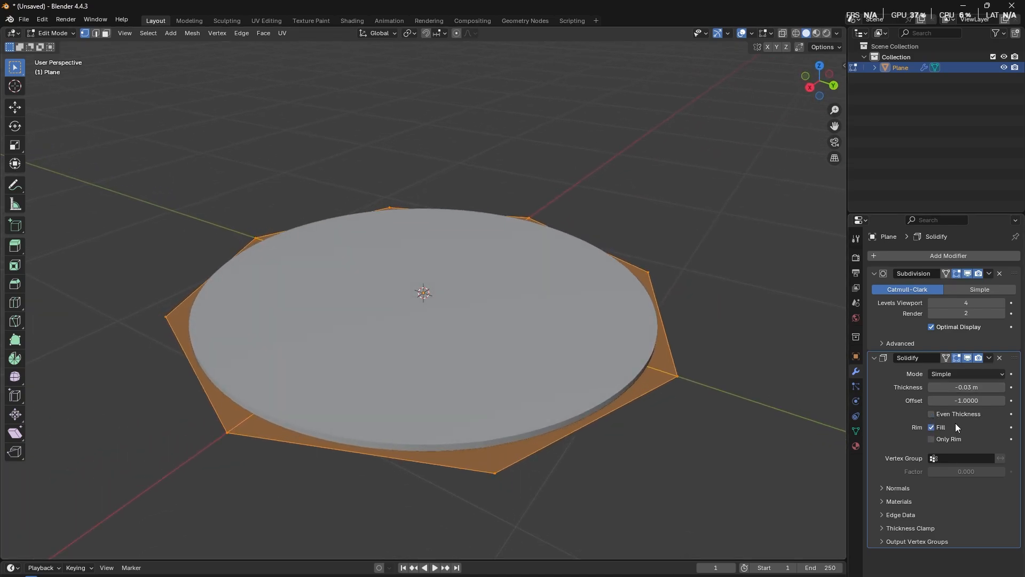
# Set the disc's Solidify thickness to -0.06 m.
pyautogui.click(932, 387)
pyautogui.click(932, 386)
pyautogui.click(932, 386)
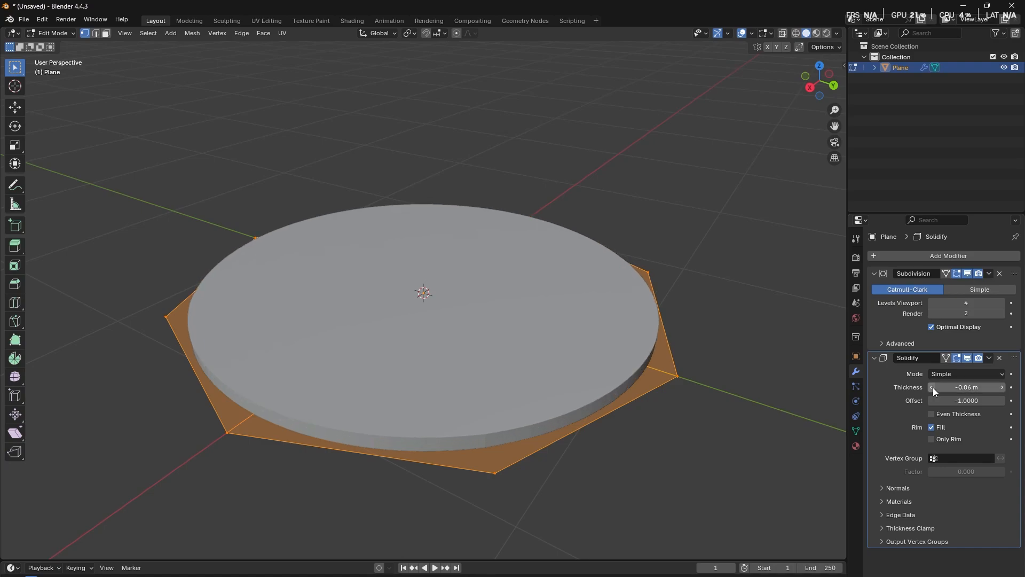
# Set the disc's Solidify thickness to 0 m.
pyautogui.click(1002, 387)
pyautogui.click(1002, 387)
pyautogui.click(1003, 387)
pyautogui.click(1003, 387)
pyautogui.click(1003, 387)
pyautogui.click(1002, 387)
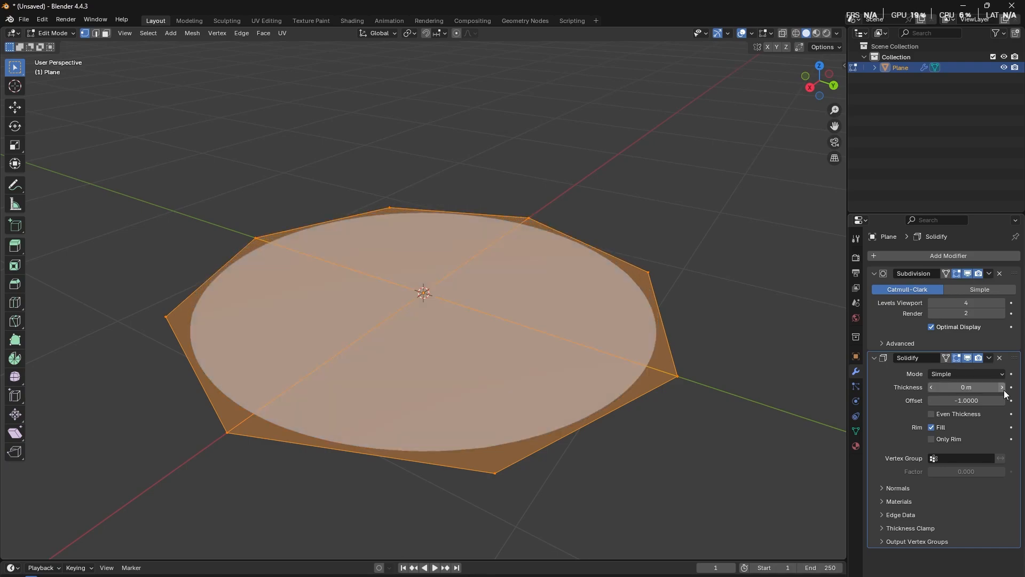
# Set the disc's Solidify thickness to -0.01 m.
pyautogui.click(1002, 387)
pyautogui.click(1003, 387)
pyautogui.click(932, 387)
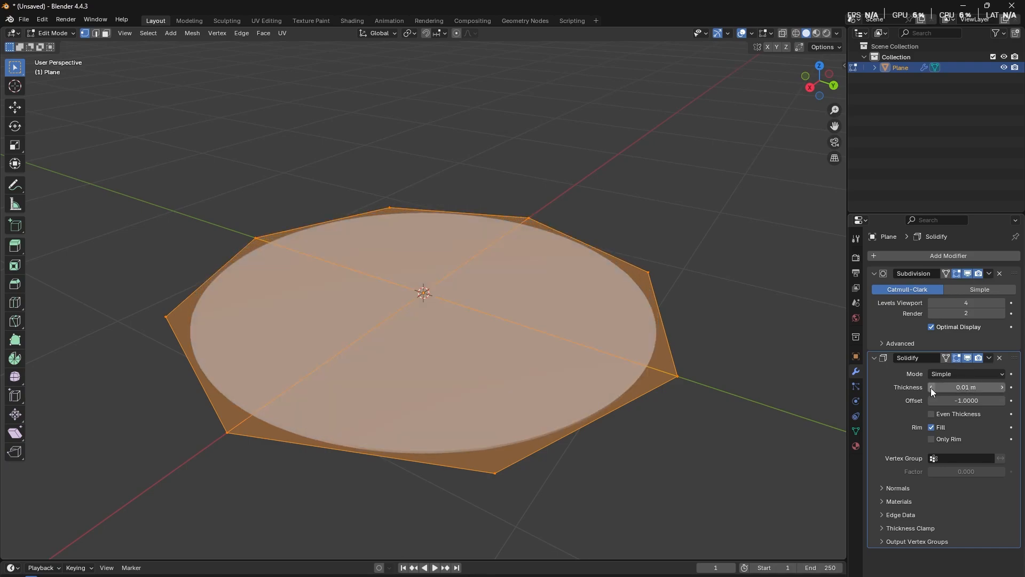
pyautogui.click(932, 387)
pyautogui.click(931, 387)
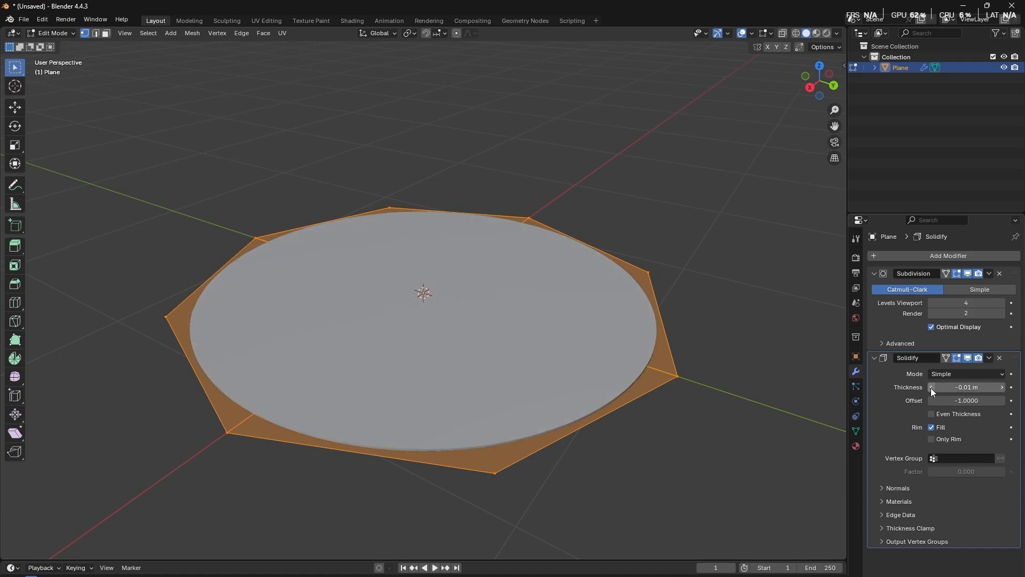
# Set the disc's Solidify thickness to 0.1 m and check its edge from the side.
pyautogui.click(1002, 387)
pyautogui.click(1003, 387)
pyautogui.click(1003, 388)
pyautogui.click(1003, 388)
pyautogui.click(1003, 388)
pyautogui.click(1003, 388)
pyautogui.click(1003, 389)
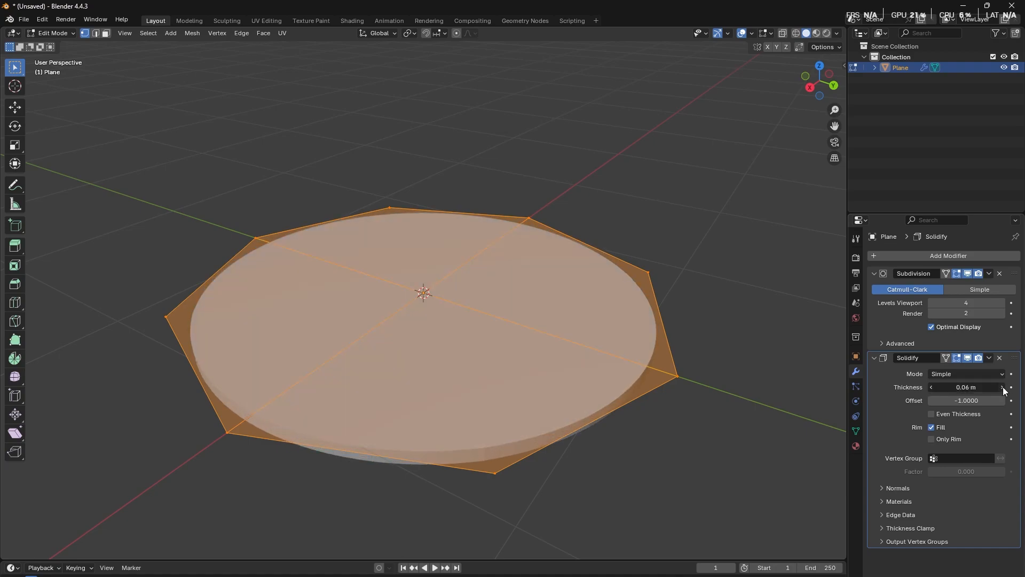
pyautogui.click(1003, 388)
pyautogui.click(1003, 388)
pyautogui.click(1003, 389)
pyautogui.click(1003, 388)
pyautogui.moveTo(654, 424); pyautogui.dragTo(635, 390, button='middle')
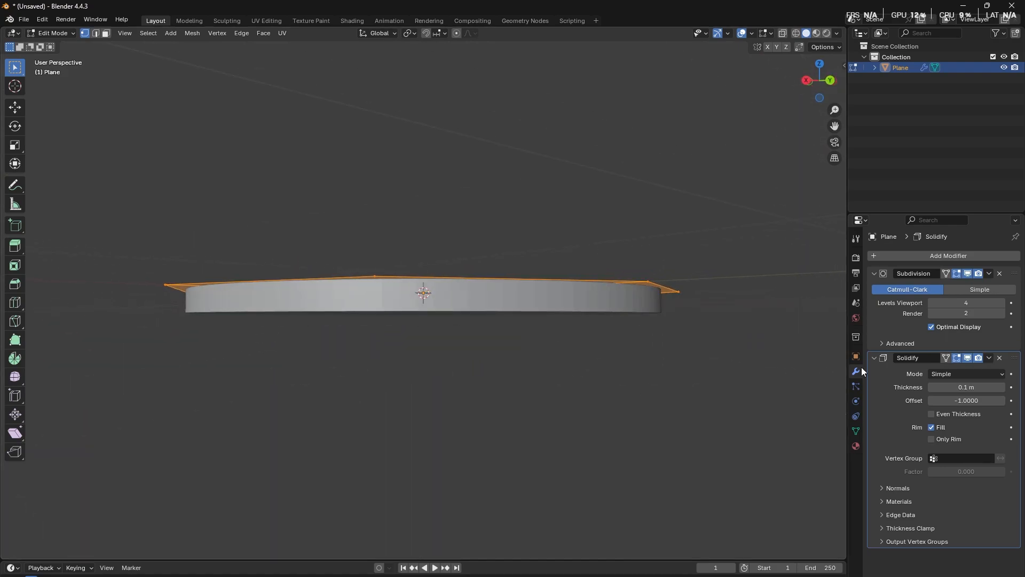
# Set the Solidify offset to 0 so the thickness is centred on the disc's original plane.
pyautogui.doubleClick(1004, 400)
pyautogui.write('0')
pyautogui.press('Return')
pyautogui.moveTo(557, 303); pyautogui.dragTo(668, 417, button='middle')
pyautogui.moveTo(604, 386); pyautogui.dragTo(635, 391, button='middle')
pyautogui.press('Tab')
pyautogui.press('Tab')
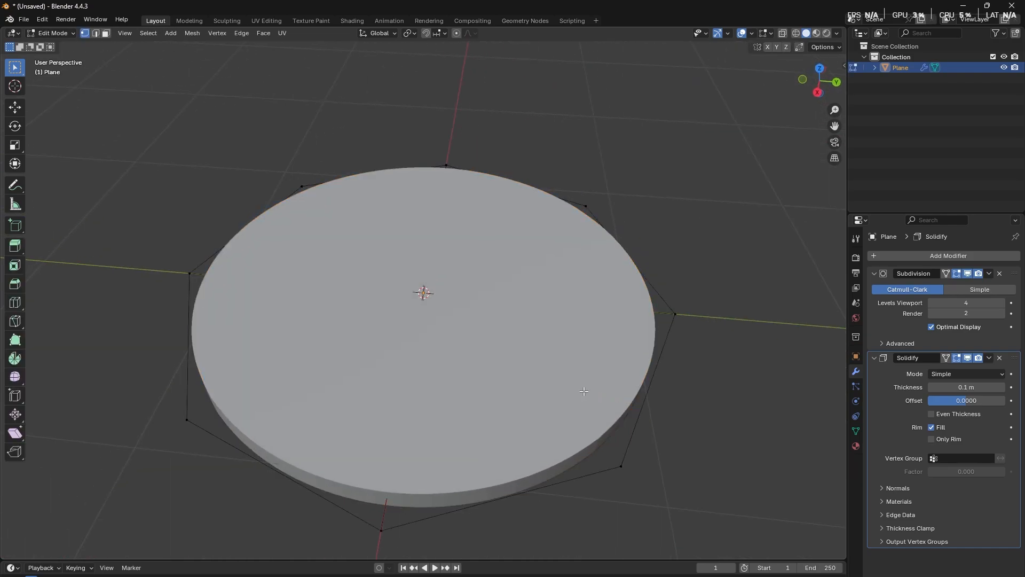
# Inset the disc's faces by about 0.32 m and turn off the Solidify modifier's viewport display.
pyautogui.press('i')
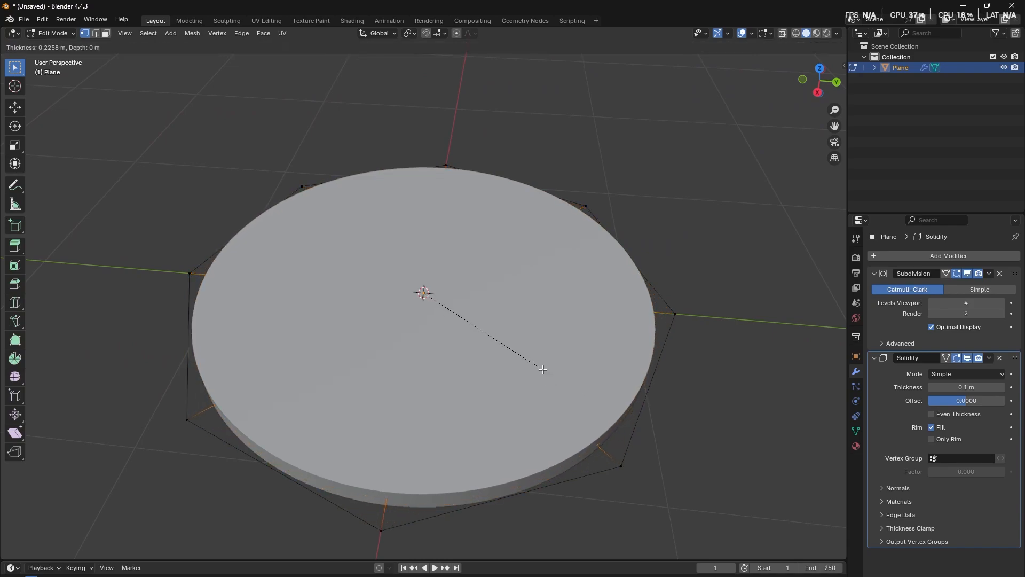
pyautogui.click(526, 357)
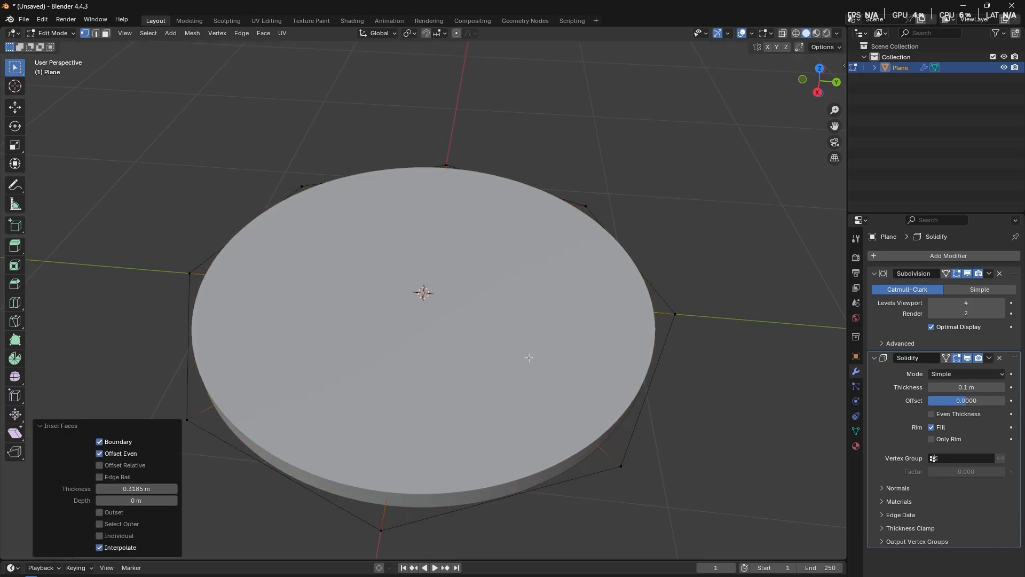
pyautogui.click(967, 358)
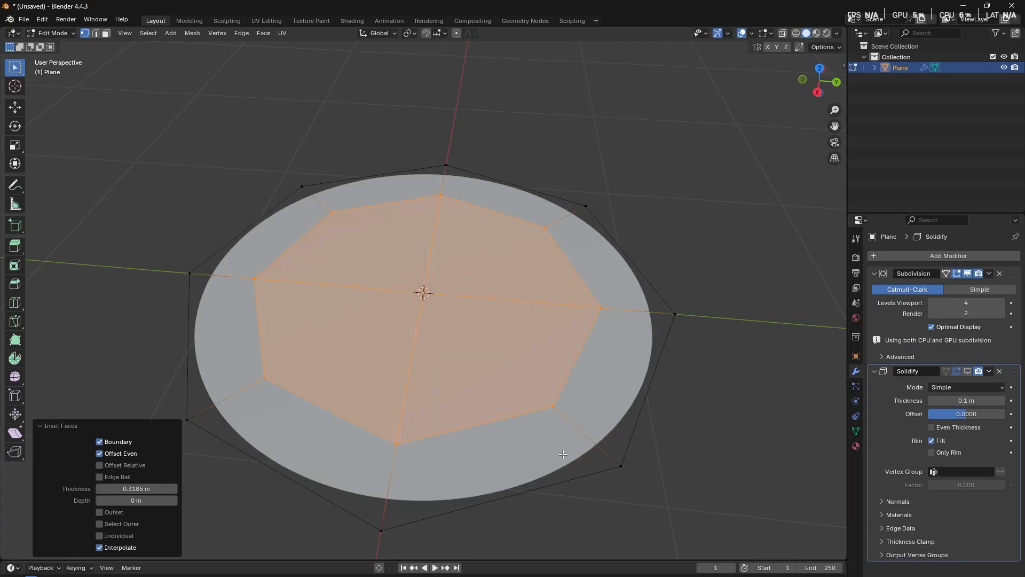
# Extrude the inset faces upward by about 0.67 m.
pyautogui.moveTo(563, 454); pyautogui.dragTo(594, 378, button='middle')
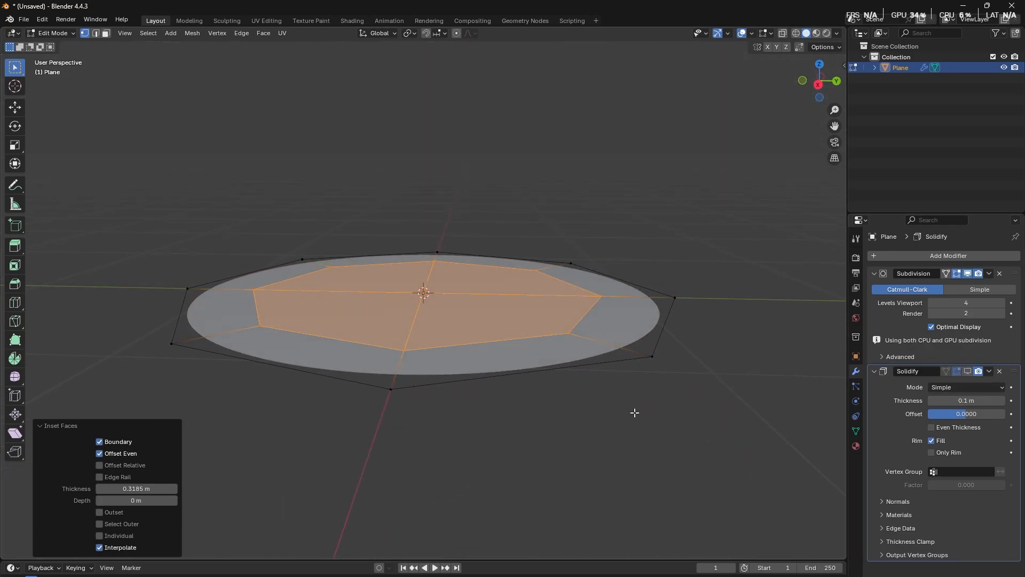
pyautogui.press('e')
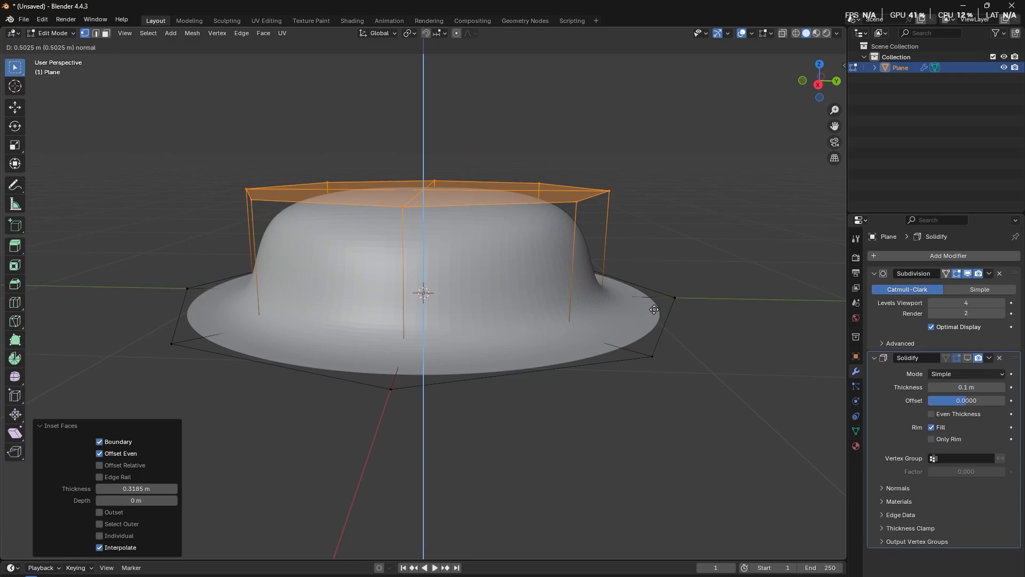
pyautogui.click(660, 273)
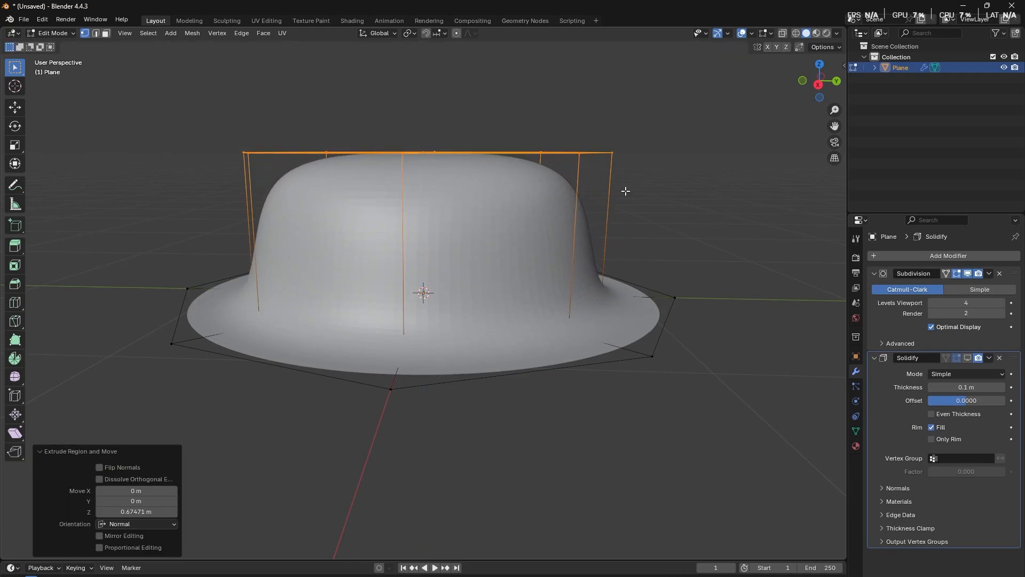
# Add a centred loop cut around the extruded wall and bevel it by about 0.315 m to tighten both ends.
pyautogui.hotkey('ctrl', 'r')
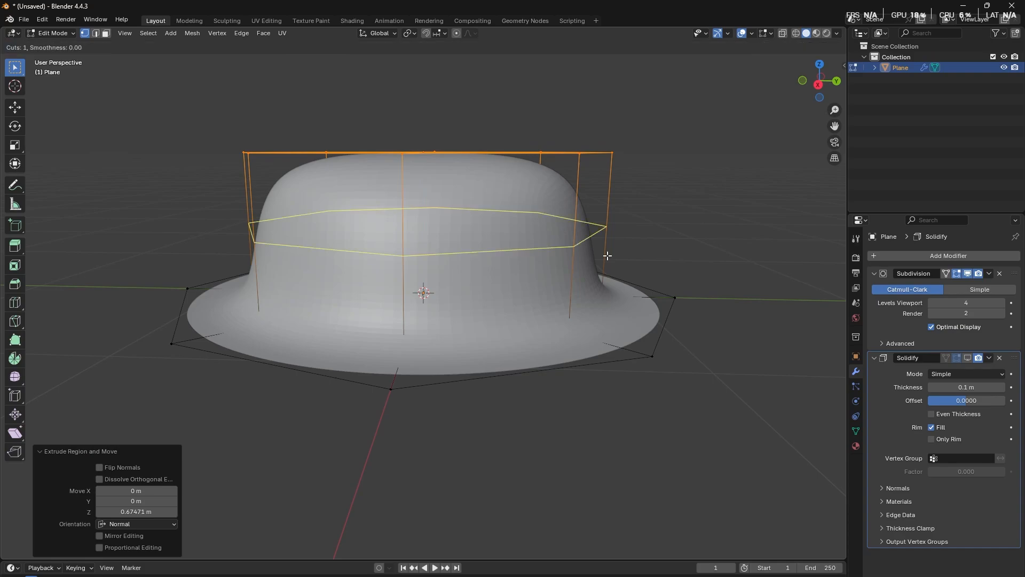
pyautogui.click(577, 247)
pyautogui.rightClick(602, 247)
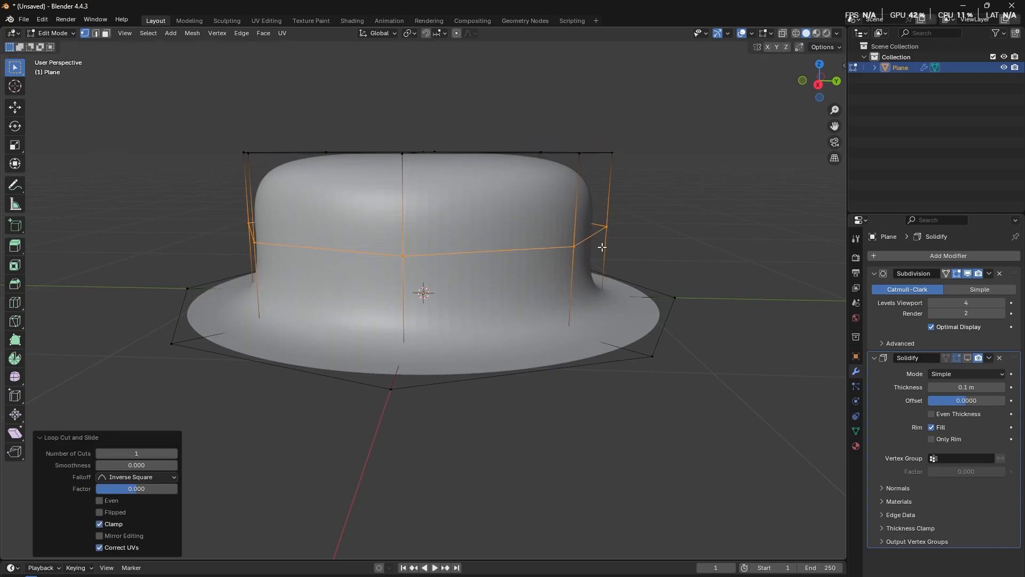
pyautogui.hotkey('ctrl', 'b')
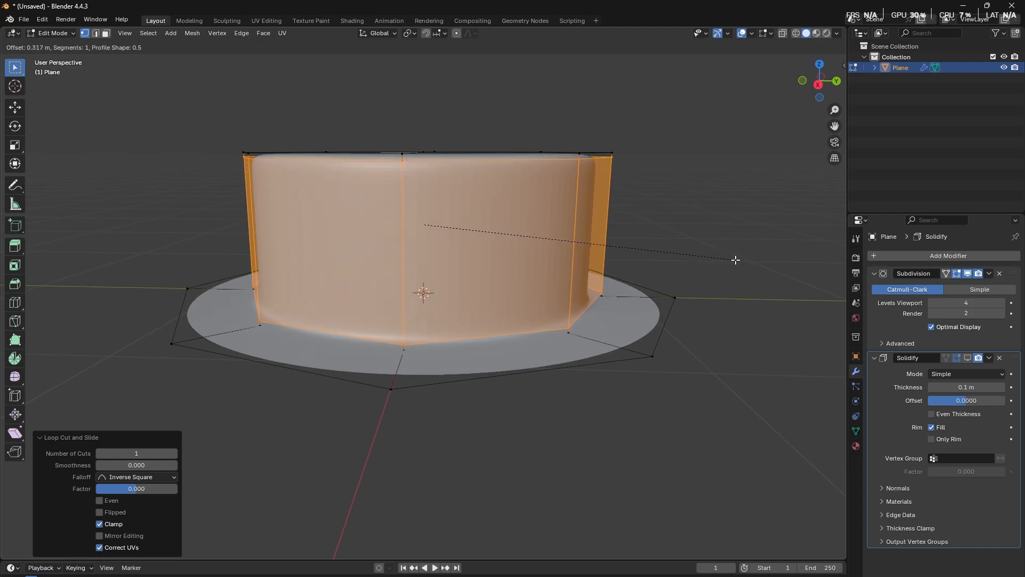
pyautogui.click(727, 270)
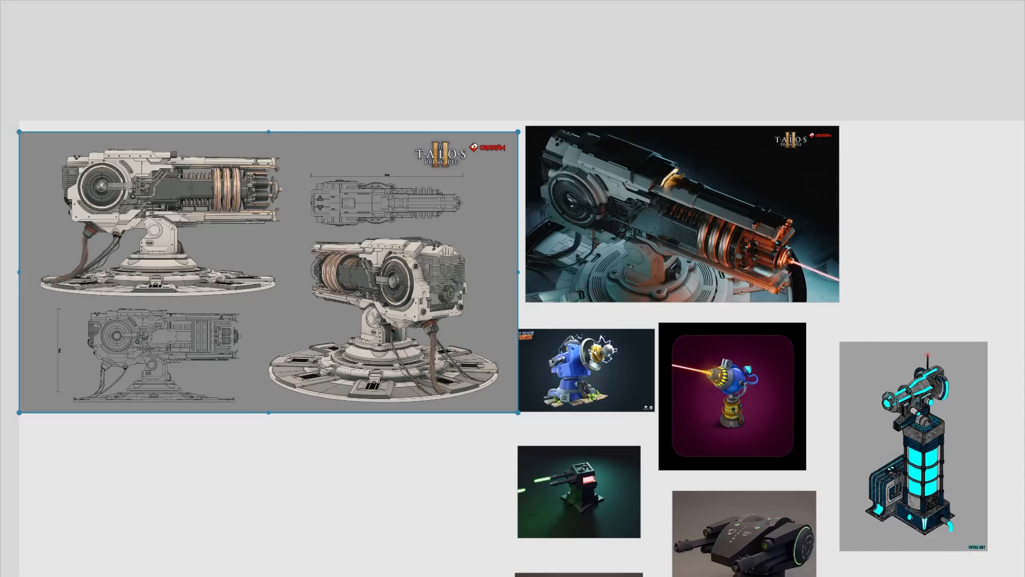
# Examine the turret bases on the reference board, especially the Talos Principle base and the purple-background laser.
pyautogui.scroll(6, 468, 394)
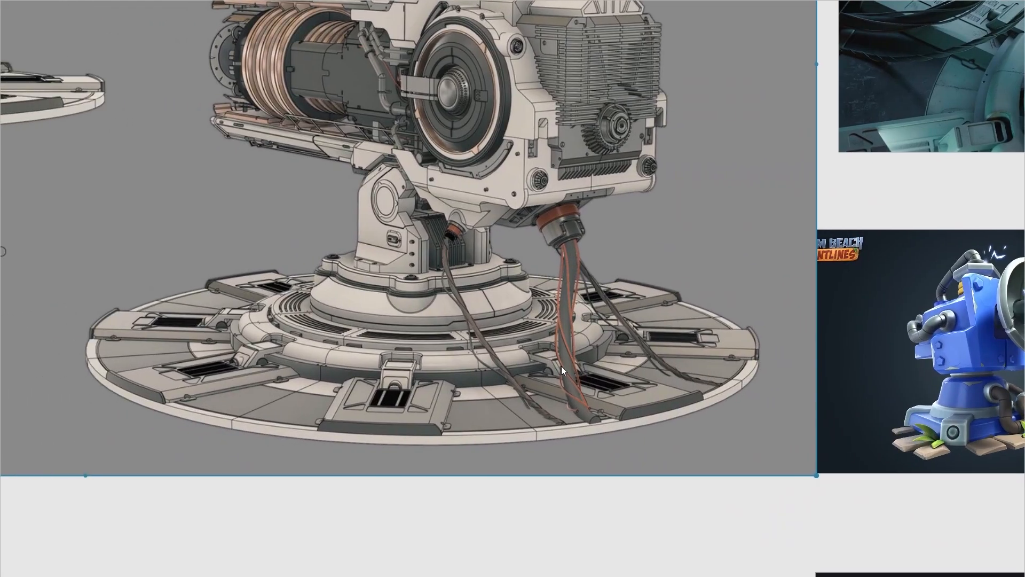
pyautogui.scroll(-5, 527, 368)
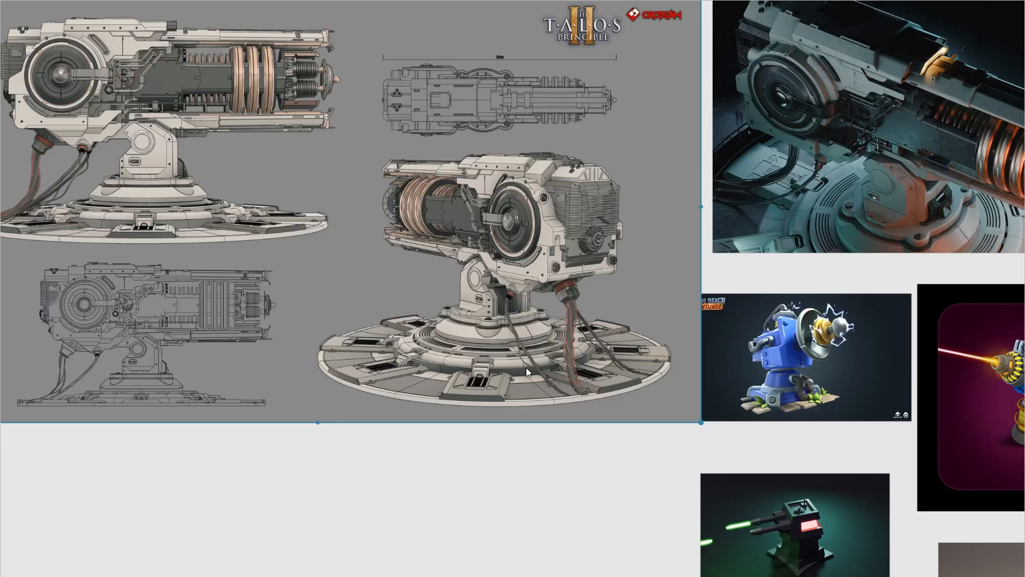
pyautogui.moveTo(695, 348); pyautogui.dragTo(435, 327, button='middle')
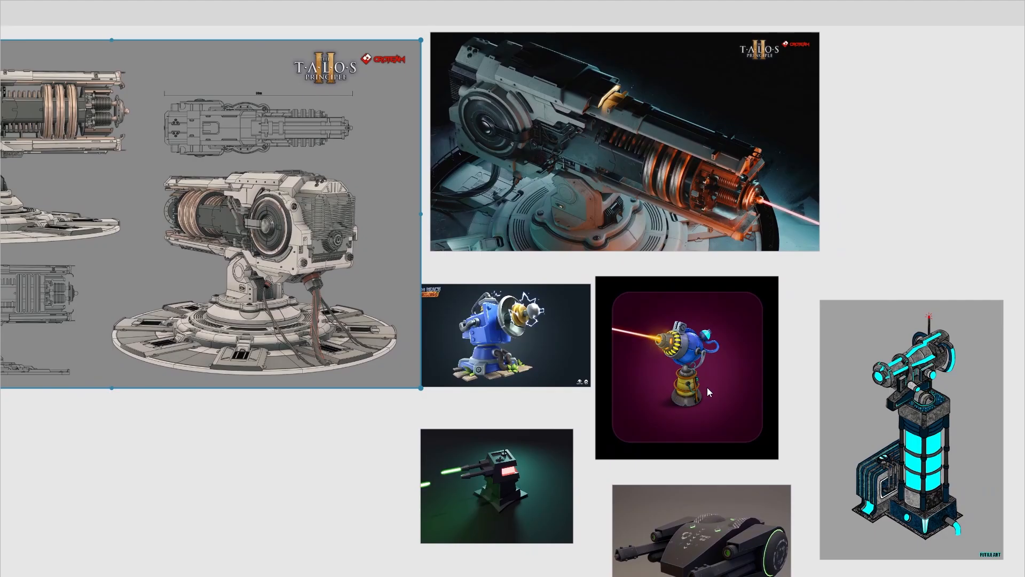
pyautogui.scroll(3, 709, 390)
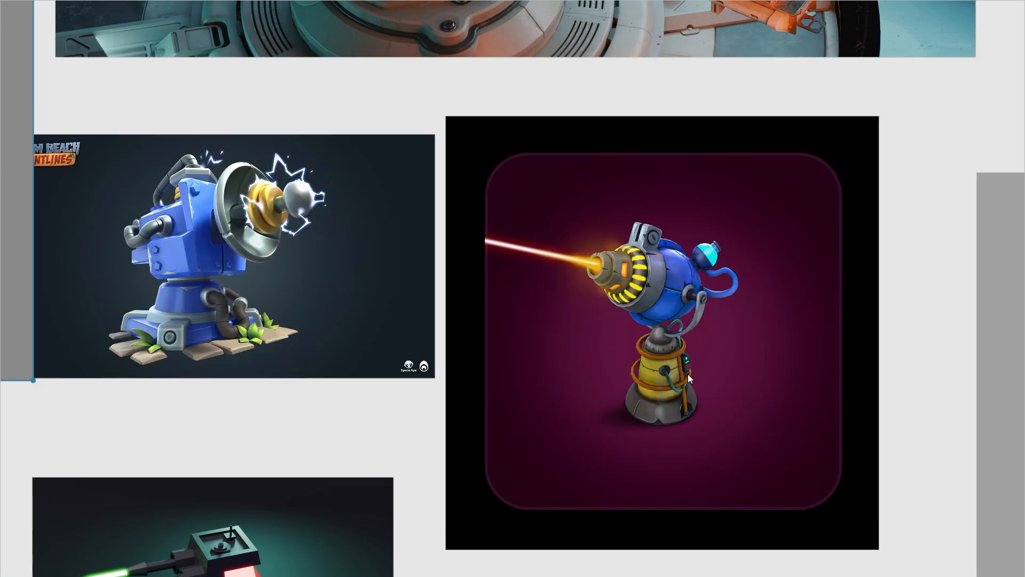
pyautogui.moveTo(957, 2)
pyautogui.click(986, 9)
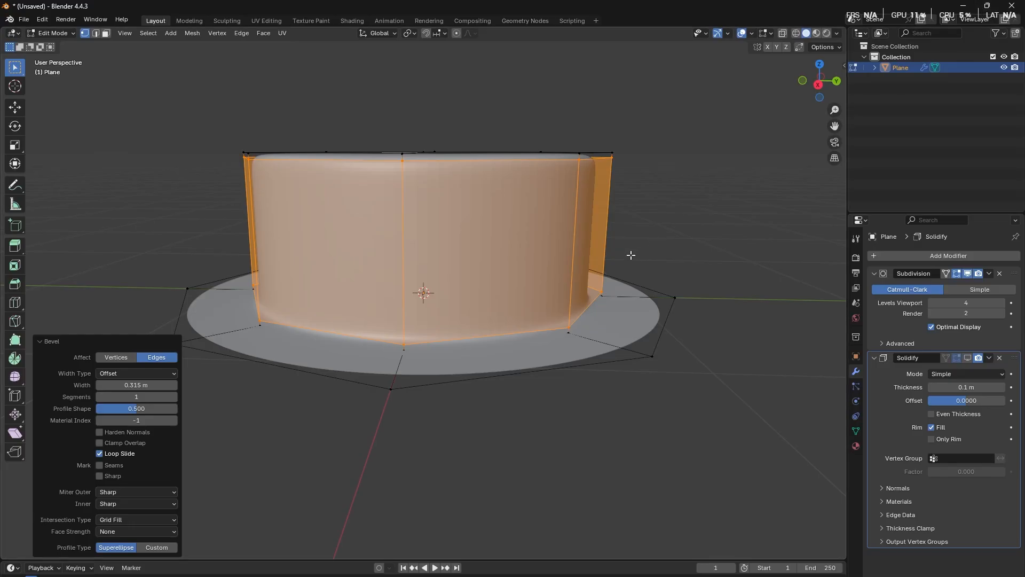
pyautogui.moveTo(495, 264); pyautogui.dragTo(580, 290, button='middle')
pyautogui.scroll(-3, 585, 287)
pyautogui.click(522, 289)
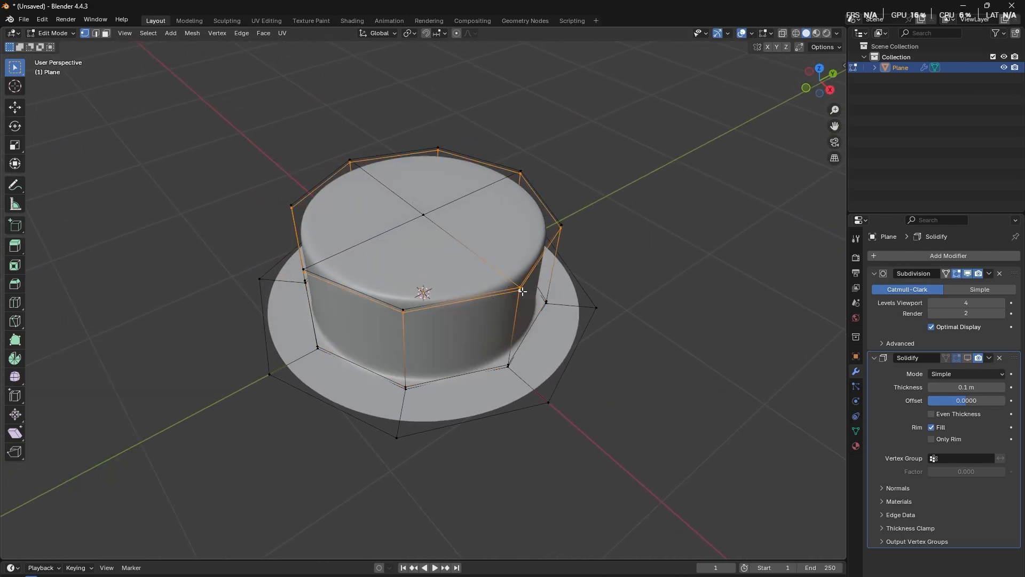
pyautogui.press('s')
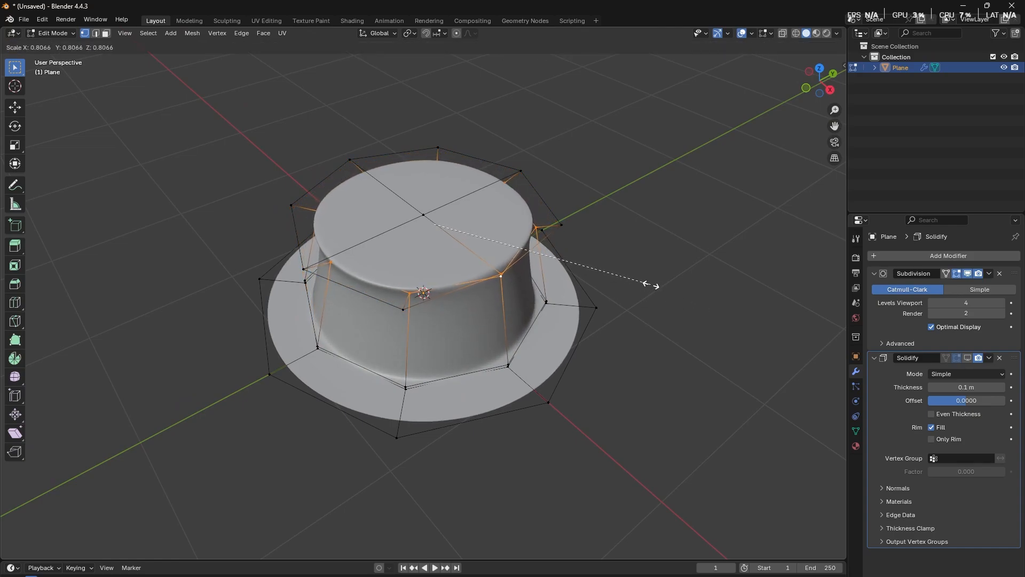
pyautogui.press('Escape')
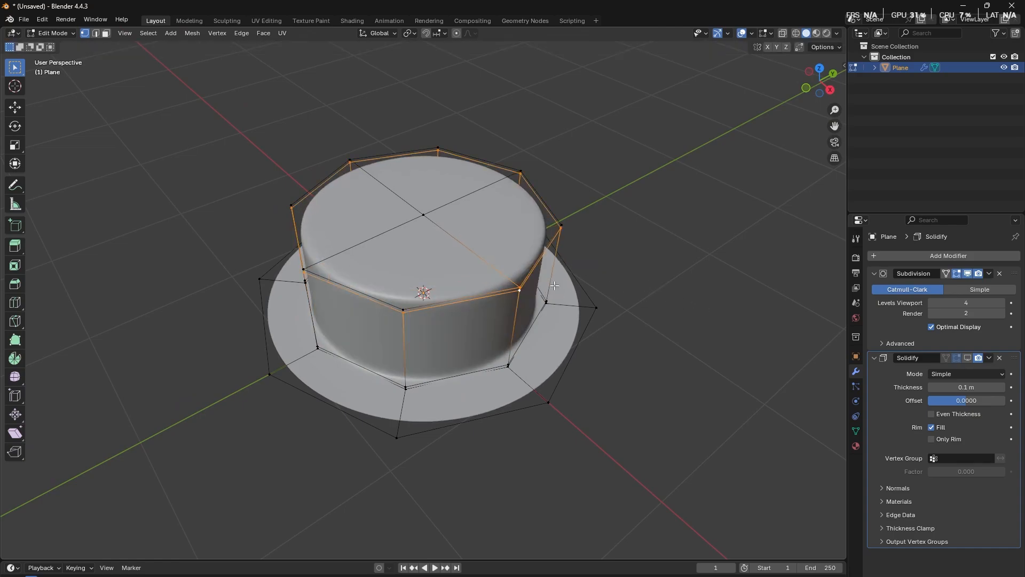
# Select both edge loops at the top of the raised cylinder and scale them to about 0.82 to taper the wall.
pyautogui.moveTo(558, 285); pyautogui.dragTo(556, 256, button='middle')
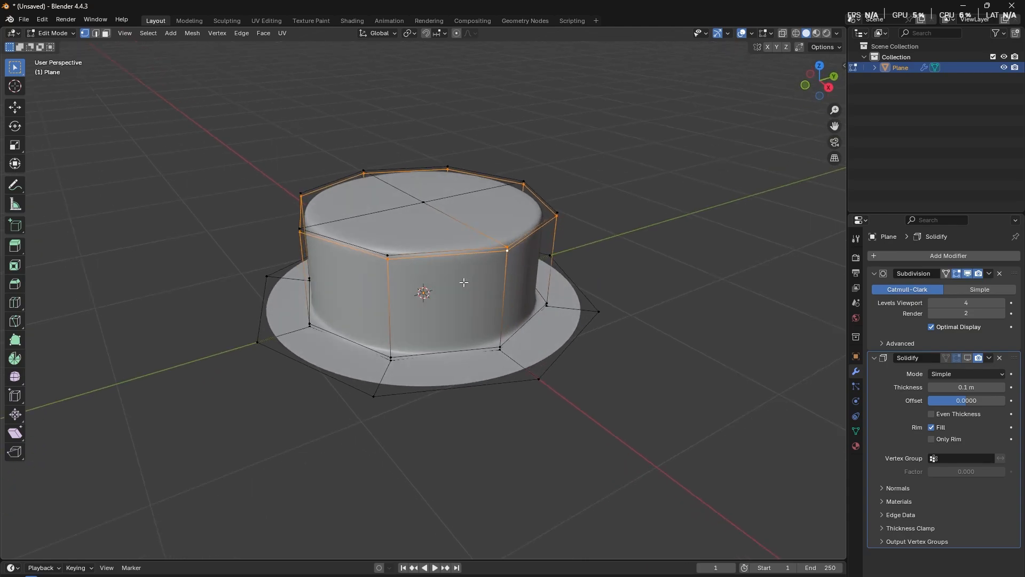
pyautogui.keyDown('alt'); pyautogui.click(390, 255); pyautogui.keyUp('alt')
pyautogui.press('s')
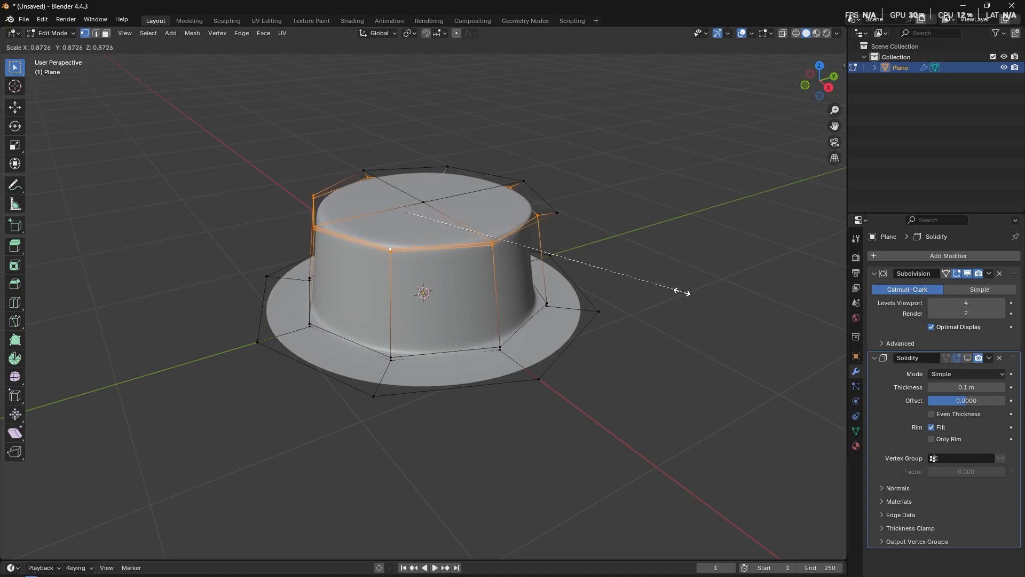
pyautogui.press('Escape')
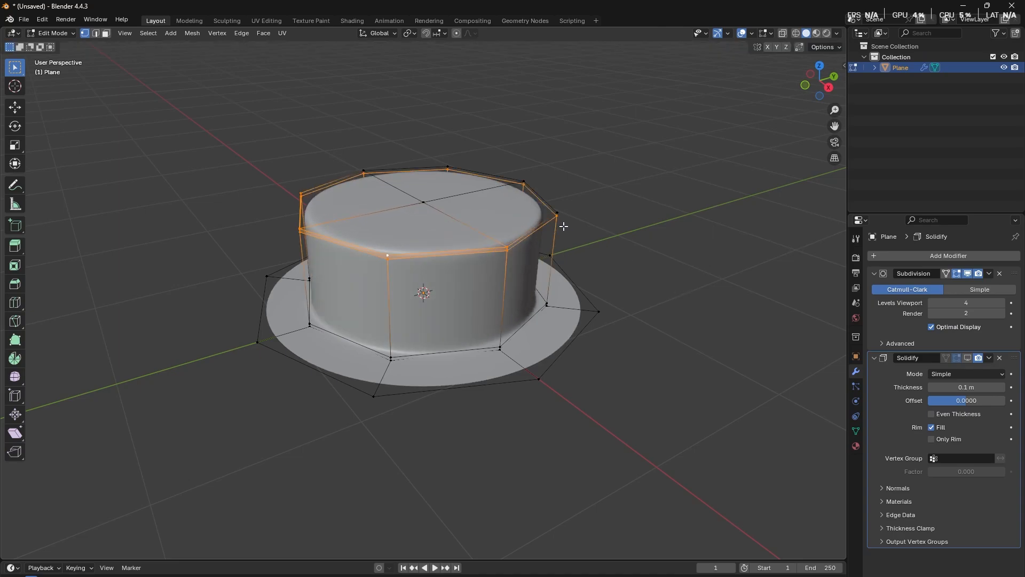
pyautogui.keyDown('alt'); pyautogui.keyDown('shift'); pyautogui.click(557, 208); pyautogui.keyUp('shift'); pyautogui.keyUp('alt')
pyautogui.moveTo(630, 249); pyautogui.dragTo(494, 272, button='middle')
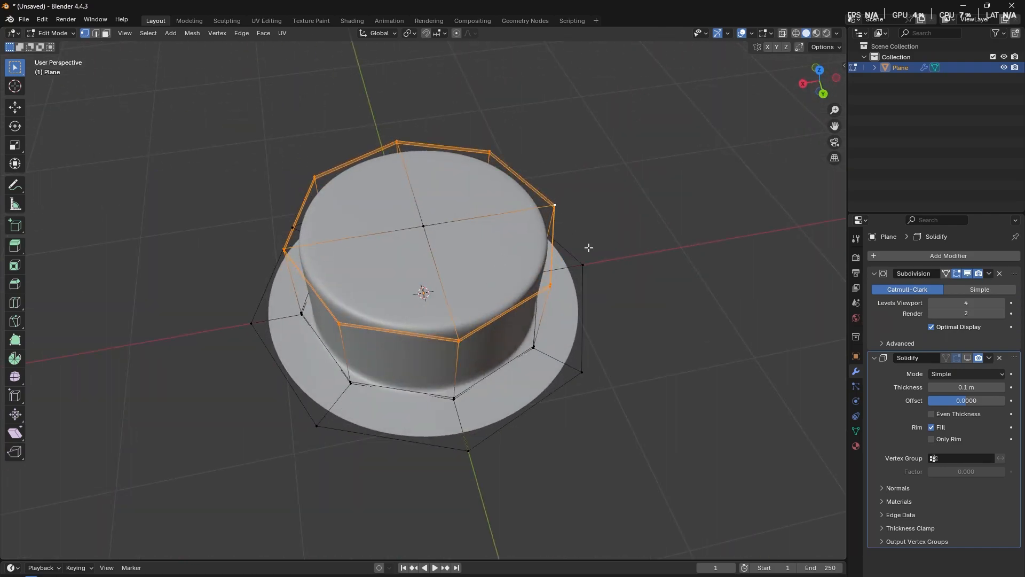
pyautogui.moveTo(590, 246); pyautogui.dragTo(688, 205, button='middle')
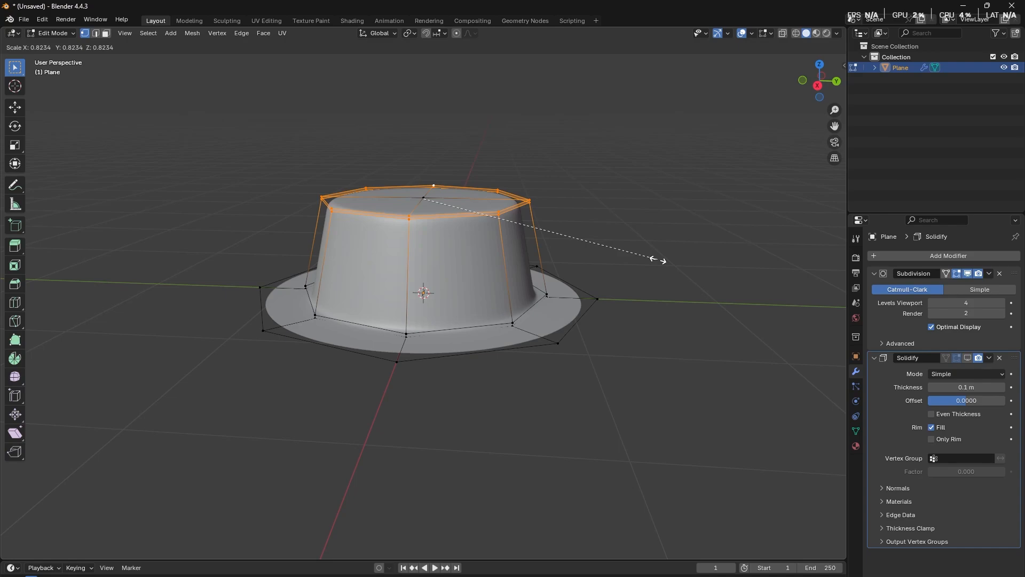
pyautogui.click(657, 259)
pyautogui.press('g')
pyautogui.press('z')
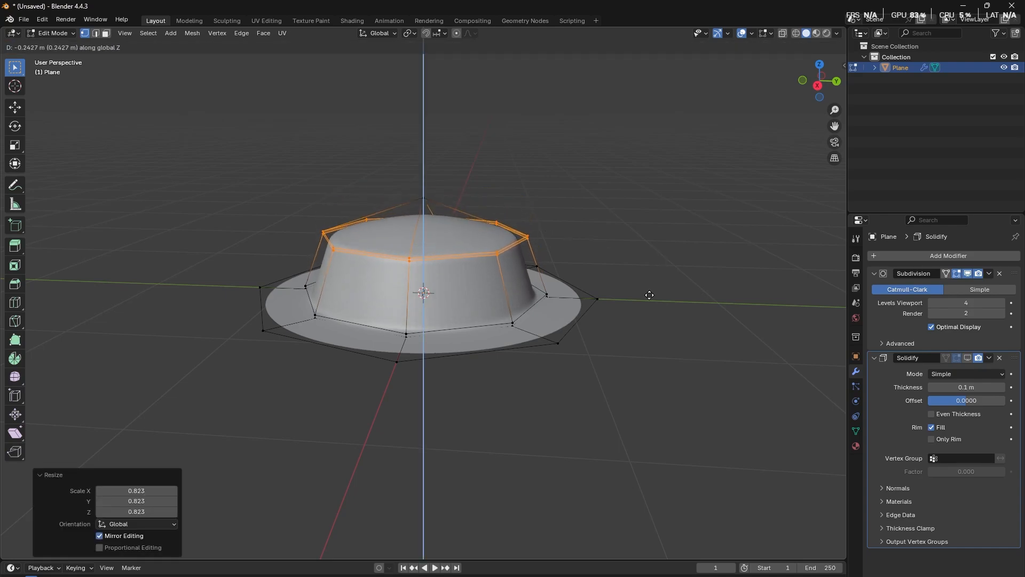
pyautogui.rightClick(661, 321)
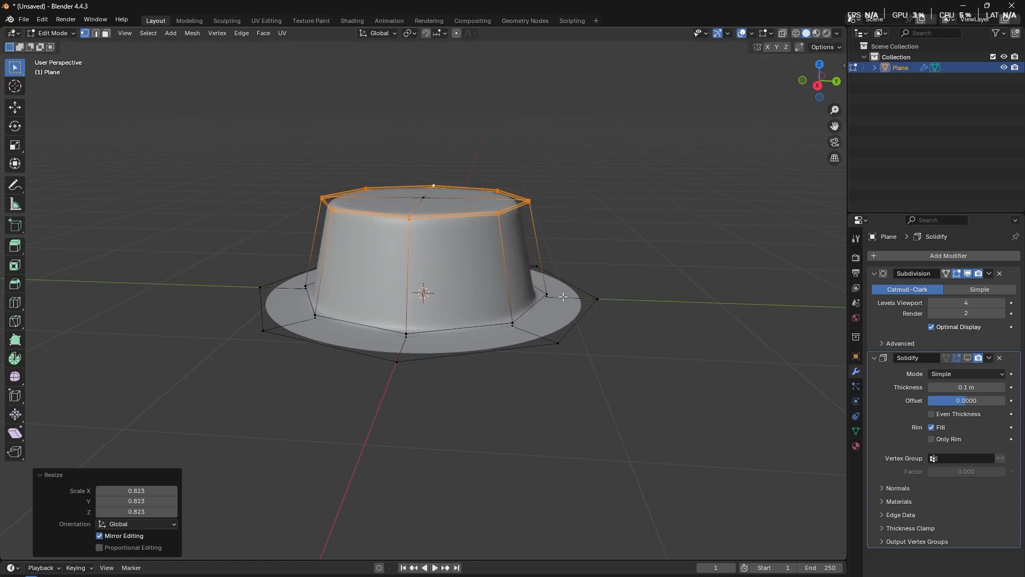
# Add the top's centre vertex to the selection and lower the whole top about 0.36 m along Z.
pyautogui.moveTo(494, 278); pyautogui.dragTo(563, 294, button='middle')
pyautogui.keyDown('shift'); pyautogui.click(419, 216); pyautogui.keyUp('shift')
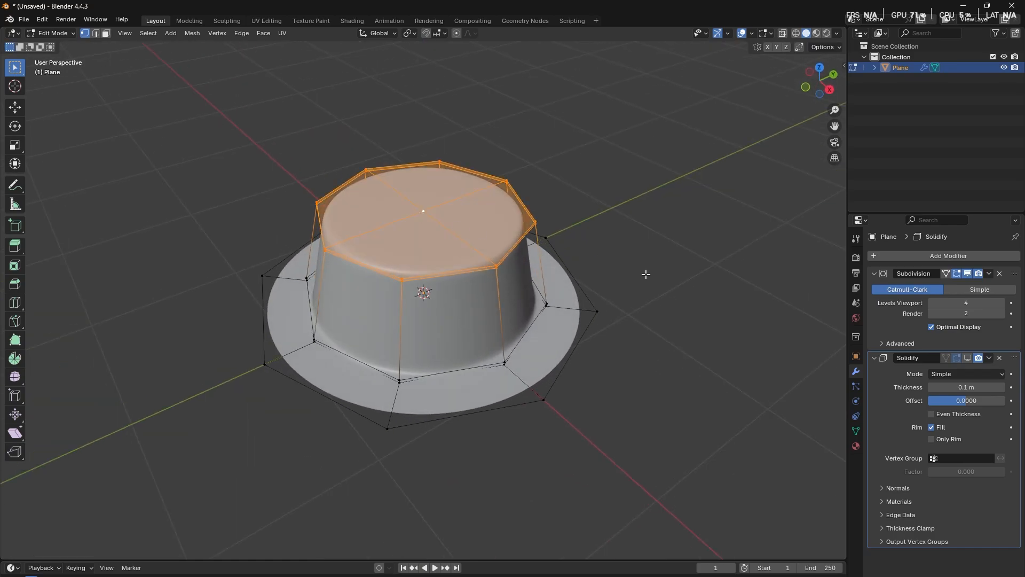
pyautogui.press('g')
pyautogui.press('z')
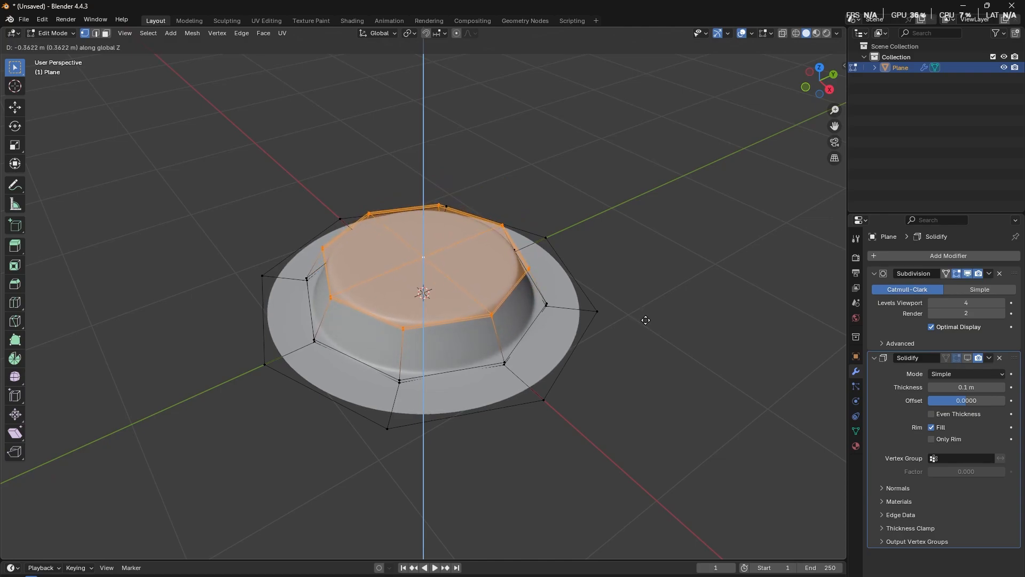
pyautogui.click(646, 319)
# Extrude the four top faces in place, scale them to about 0.766, and extrude them up about 1.14 m into a column.
pyautogui.moveTo(646, 320); pyautogui.dragTo(454, 279, button='middle')
pyautogui.click(454, 280)
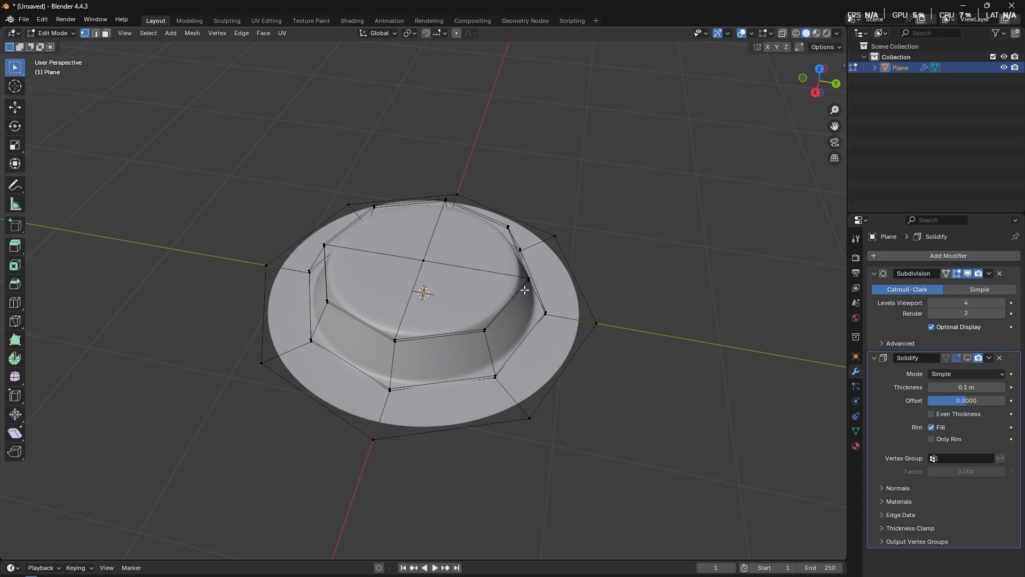
pyautogui.moveTo(525, 290); pyautogui.dragTo(623, 313, button='middle')
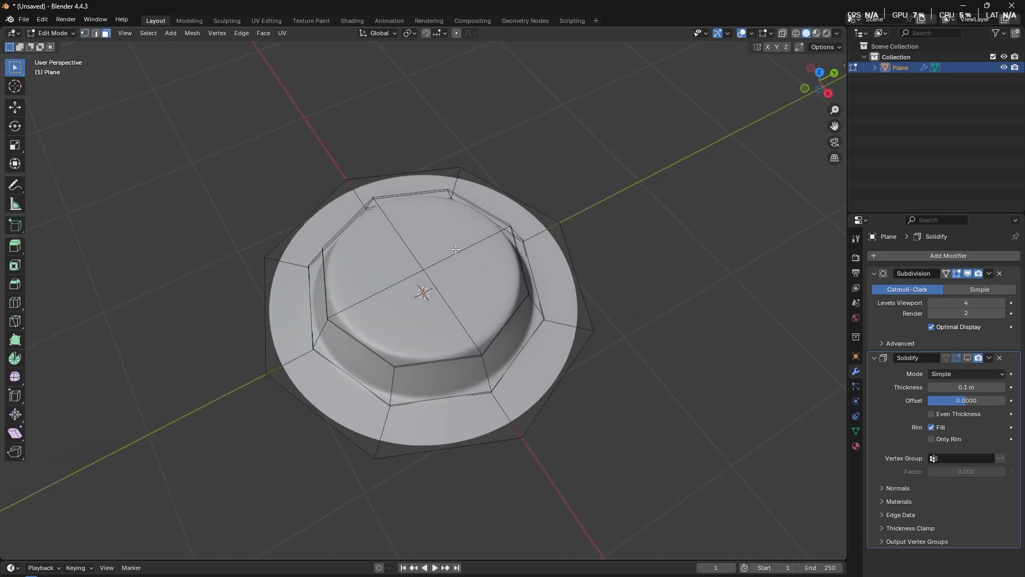
pyautogui.click(448, 227)
pyautogui.keyDown('shift'); pyautogui.click(473, 277); pyautogui.keyUp('shift')
pyautogui.keyDown('shift'); pyautogui.click(412, 315); pyautogui.keyUp('shift')
pyautogui.keyDown('shift'); pyautogui.click(373, 257); pyautogui.keyUp('shift')
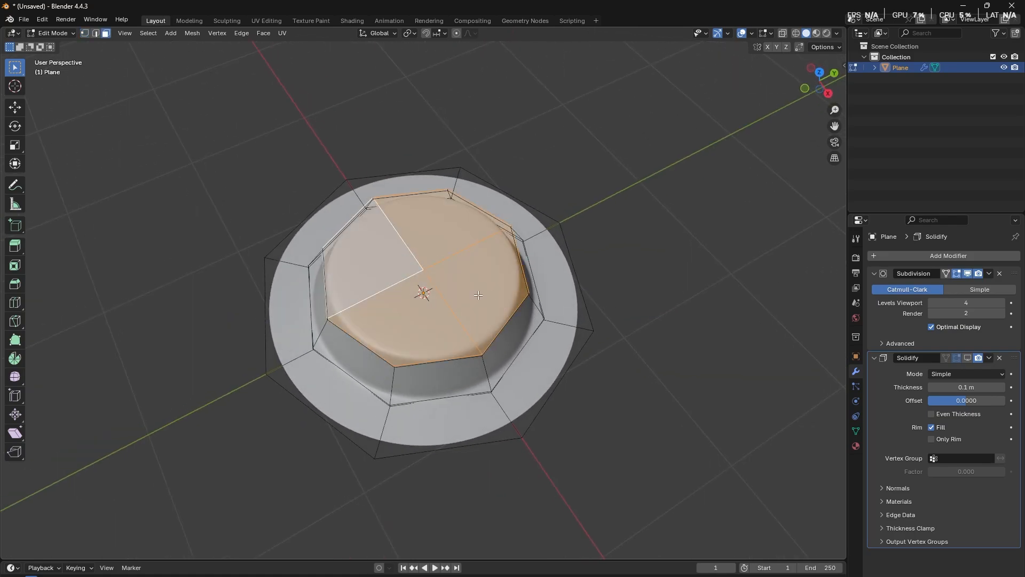
pyautogui.moveTo(496, 294); pyautogui.dragTo(483, 242, button='middle')
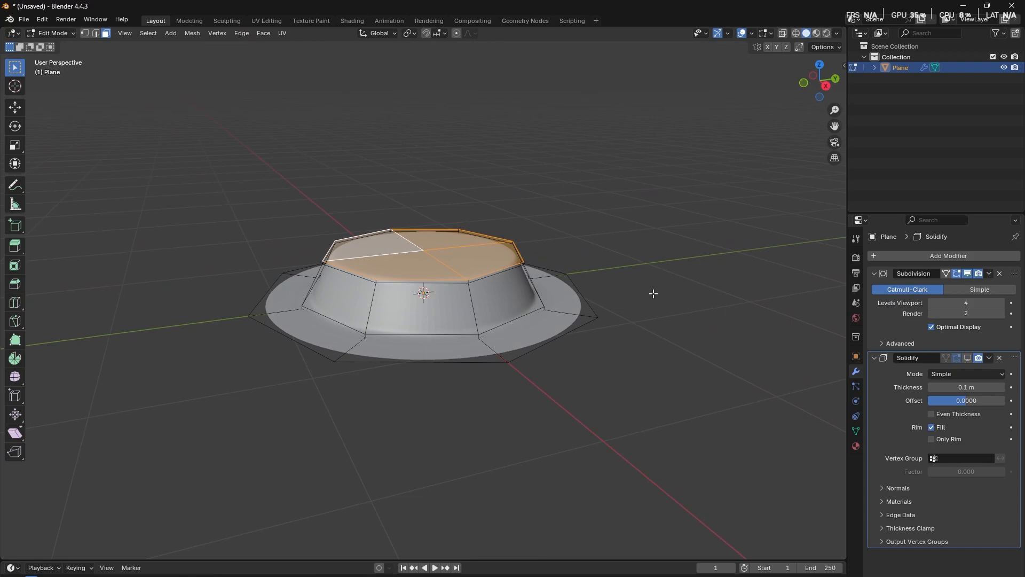
pyautogui.press('e')
pyautogui.rightClick(660, 268)
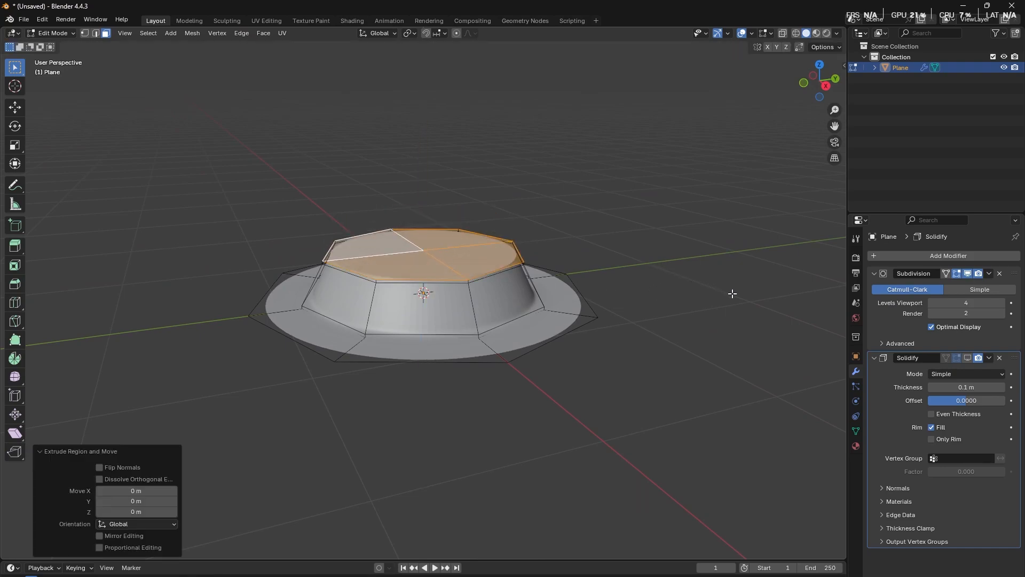
pyautogui.press('s')
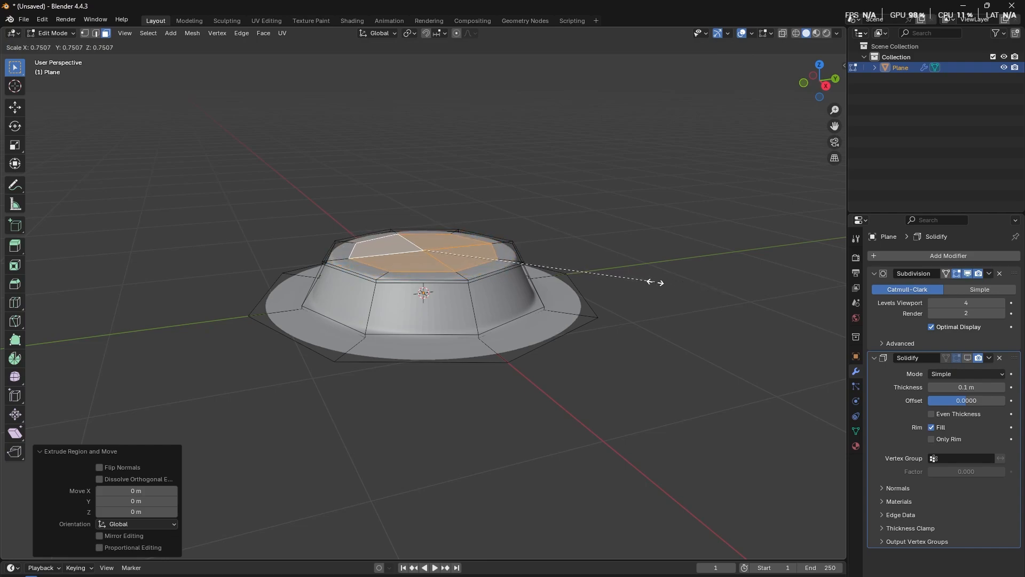
pyautogui.click(661, 283)
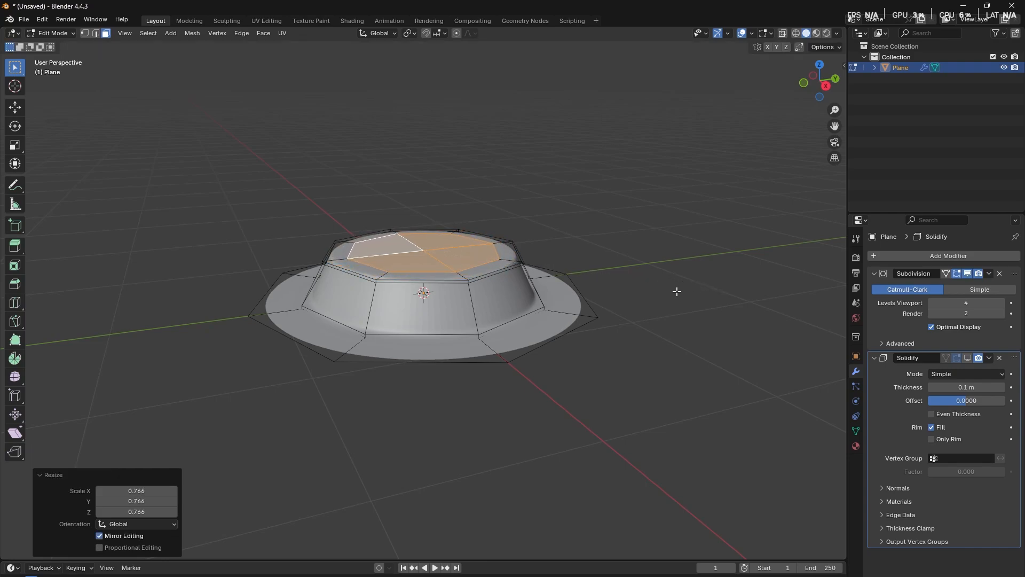
pyautogui.press('e')
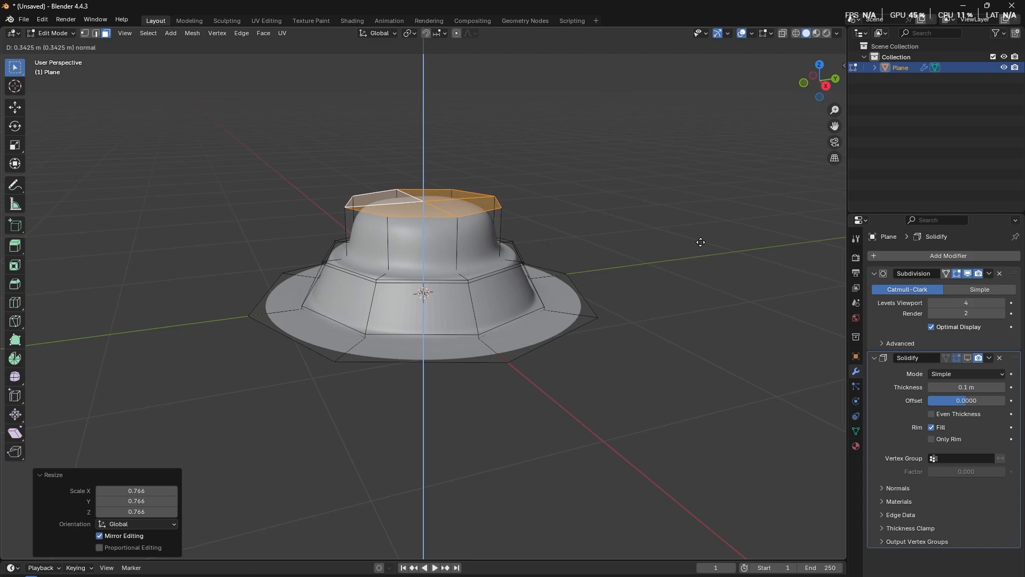
pyautogui.click(720, 116)
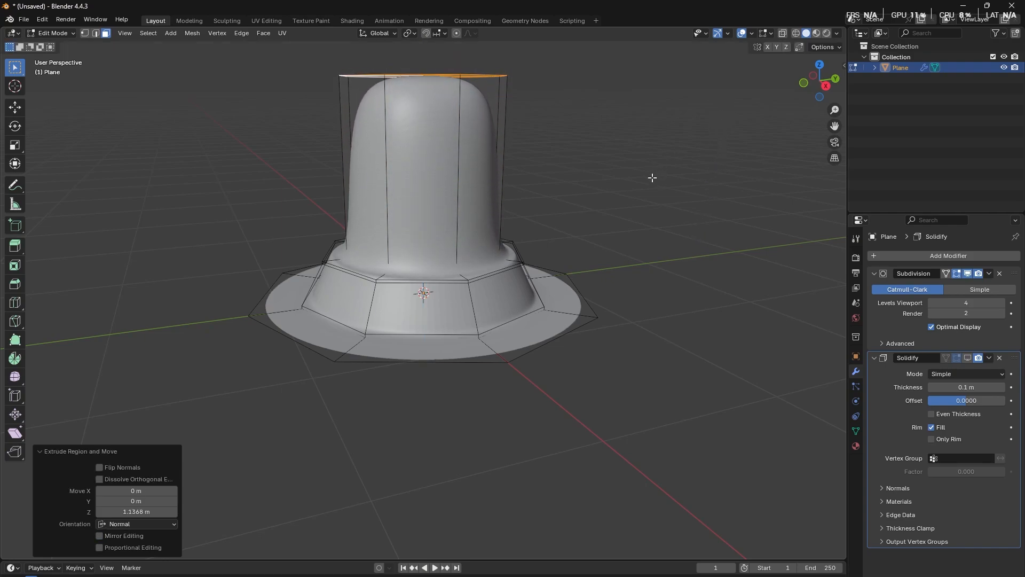
# Add a centred loop cut around the column and bevel it by about 0.519 m to tighten both ends.
pyautogui.hotkey('ctrl', 'r')
pyautogui.click(501, 176)
pyautogui.rightClick(501, 197)
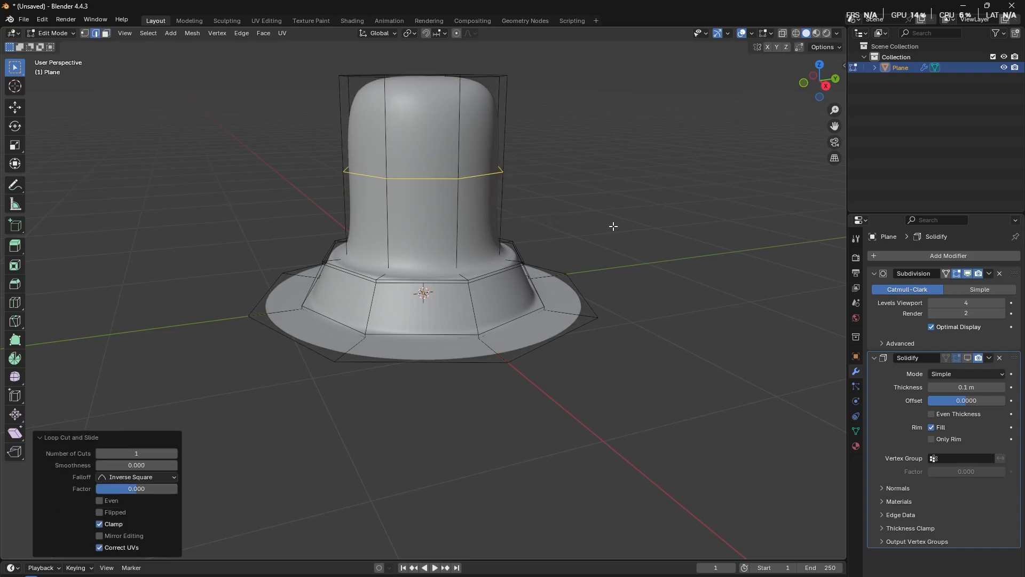
pyautogui.hotkey('ctrl', 'b')
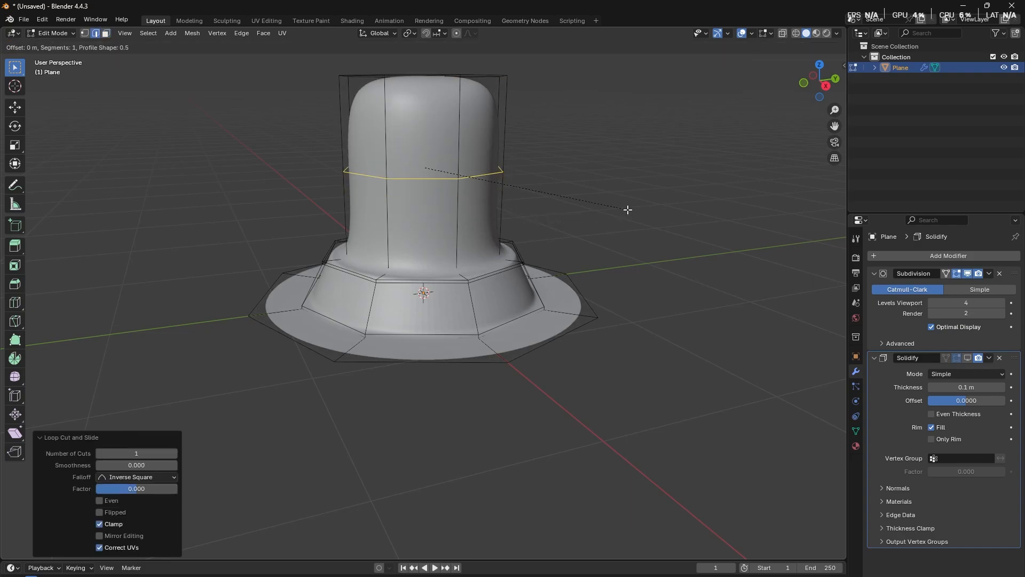
pyautogui.click(708, 225)
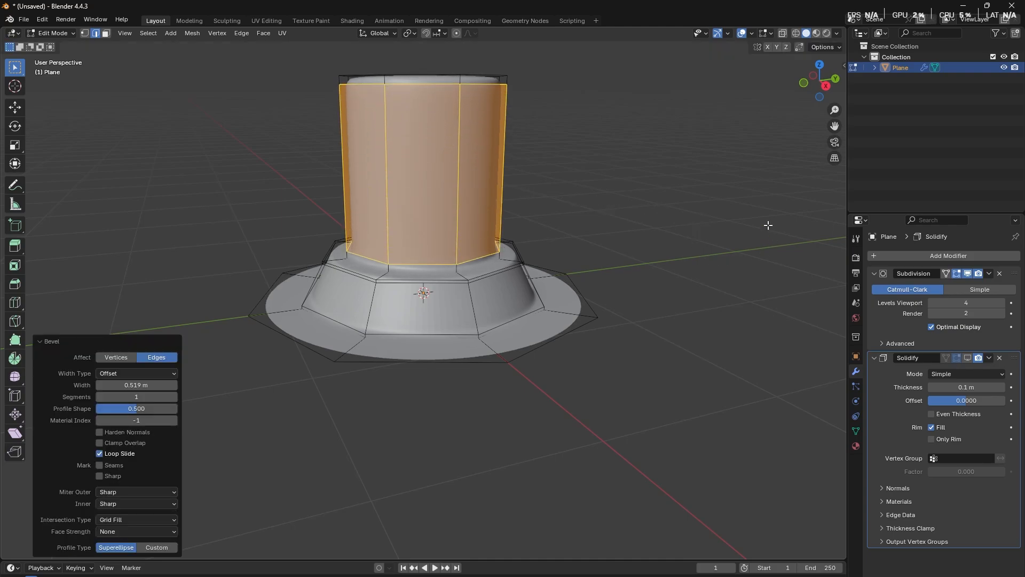
# Enable the Screencast Keys overlay in the 3D viewport.
pyautogui.press('n')
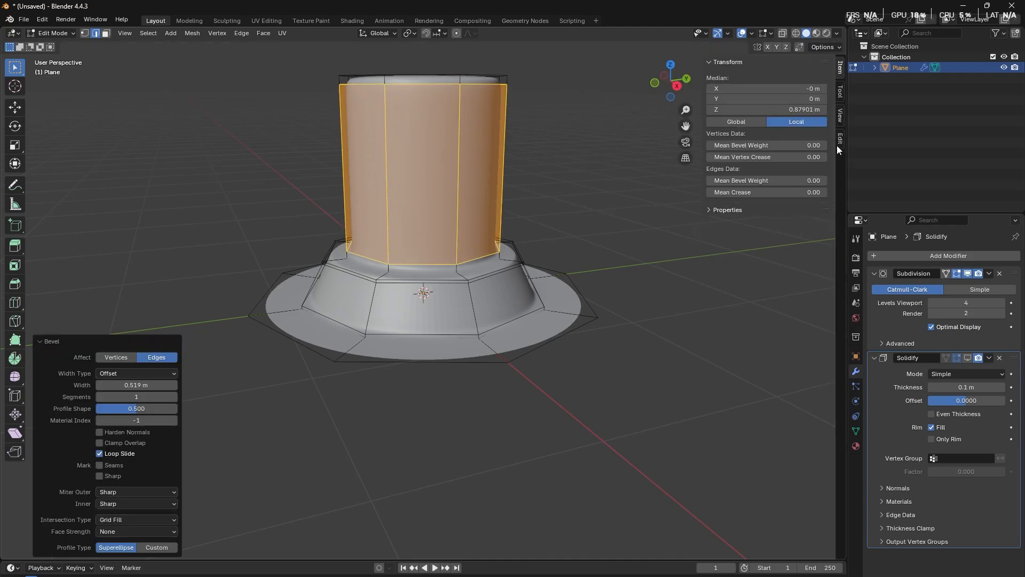
pyautogui.click(839, 118)
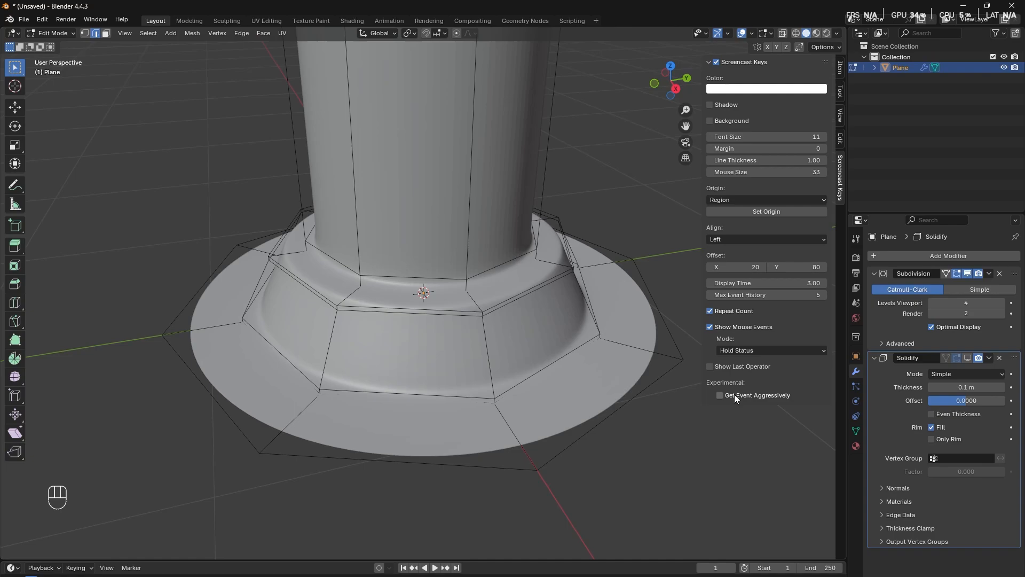
pyautogui.click(735, 394)
pyautogui.press('n')
# Examine the wide column and the tiered base from several angles and distances.
pyautogui.scroll(-2, 327, 413)
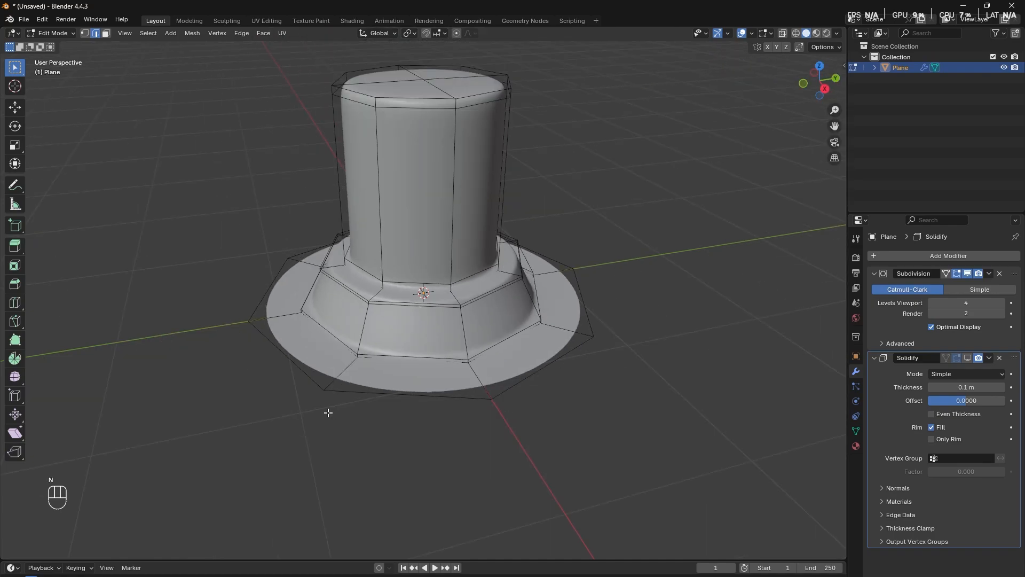
pyautogui.moveTo(328, 413); pyautogui.dragTo(437, 386, button='middle')
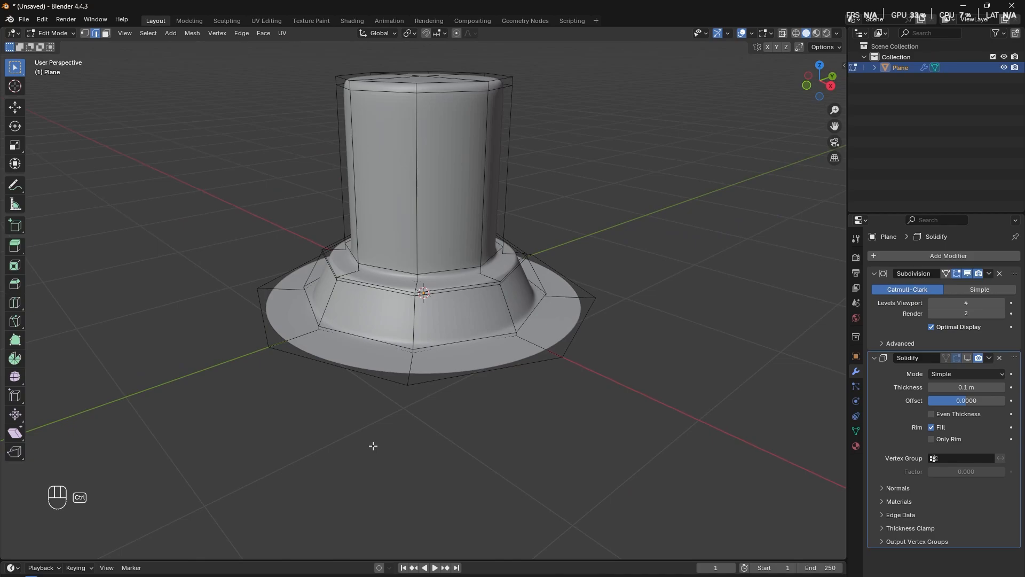
pyautogui.scroll(4, 468, 222)
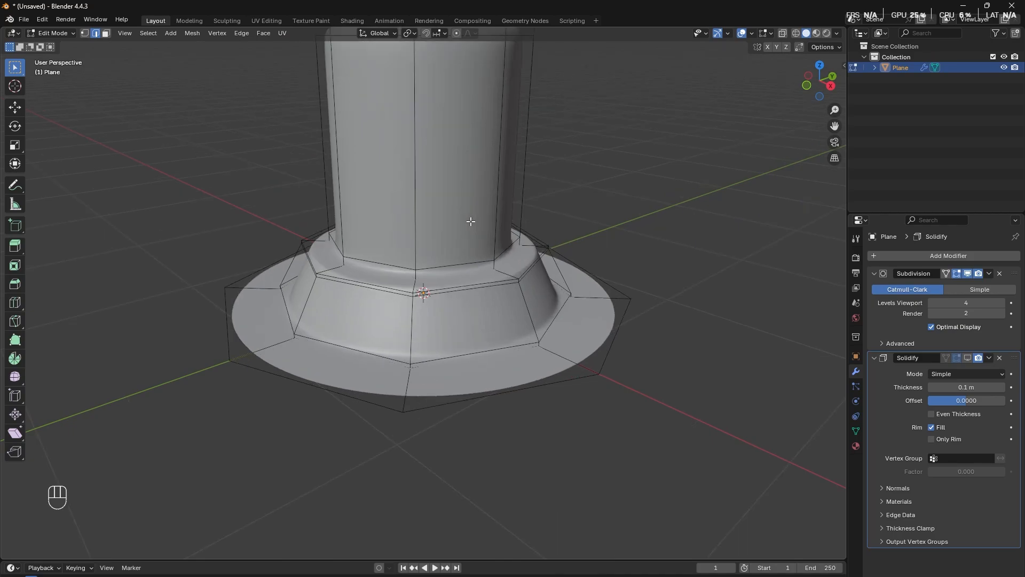
pyautogui.scroll(-5, 469, 223)
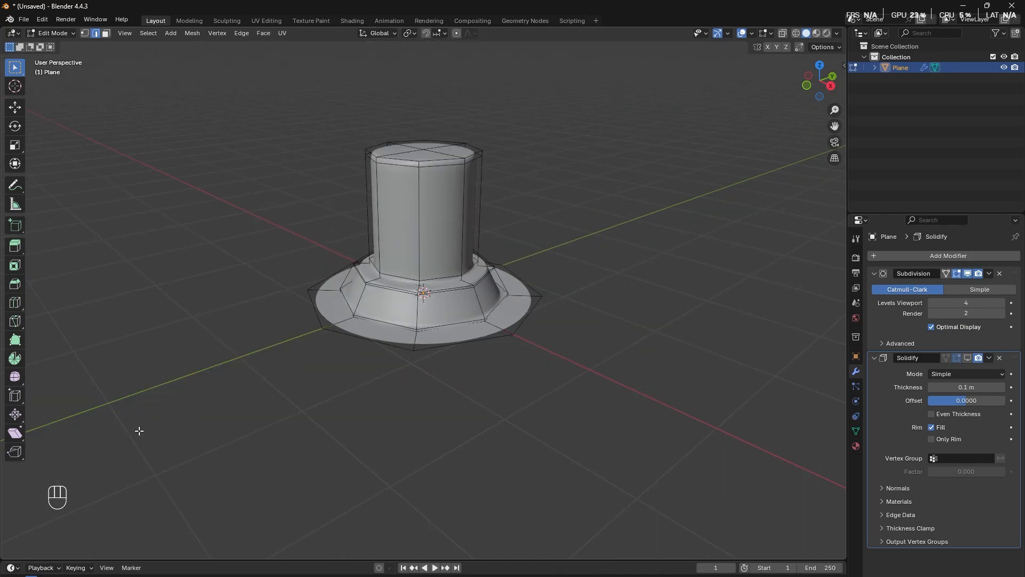
pyautogui.moveTo(372, 253); pyautogui.dragTo(524, 266, button='middle')
pyautogui.scroll(4, 464, 221)
pyautogui.scroll(-3, 590, 290)
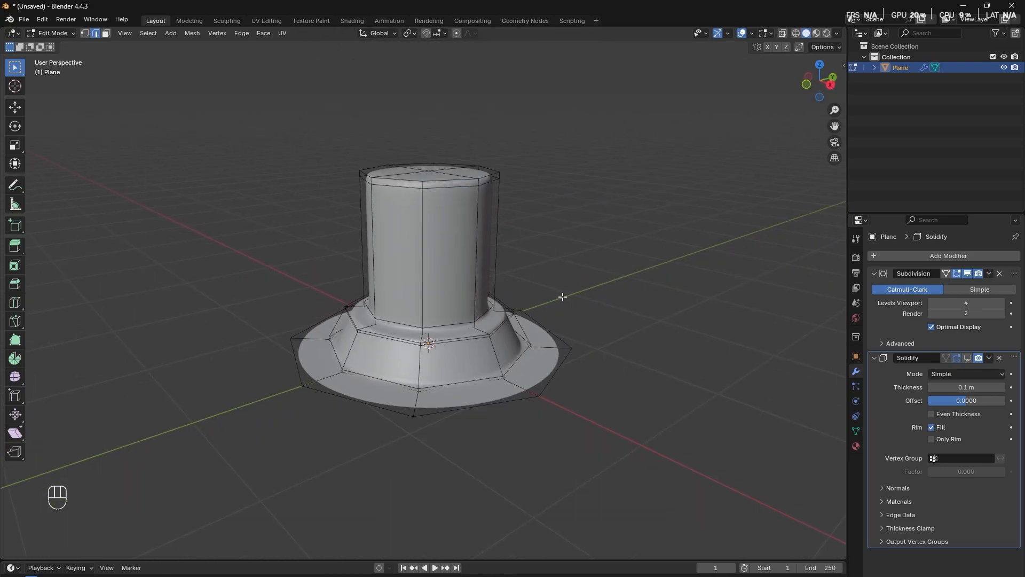
pyautogui.moveTo(560, 296); pyautogui.dragTo(626, 314, button='middle')
pyautogui.scroll(-8, 499, 270)
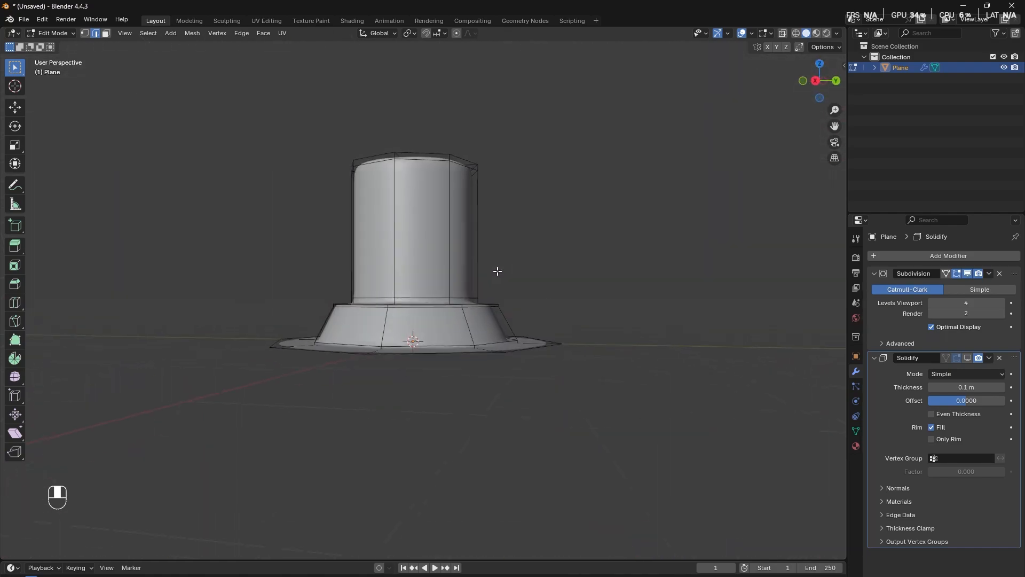
pyautogui.moveTo(485, 344)
pyautogui.mouseDown(button='middle')
pyautogui.moveTo(589, 387)
pyautogui.moveTo(499, 368)
pyautogui.moveTo(469, 338)
pyautogui.mouseUp(button='middle')
pyautogui.scroll(8, 469, 374)
pyautogui.scroll(-2, 509, 376)
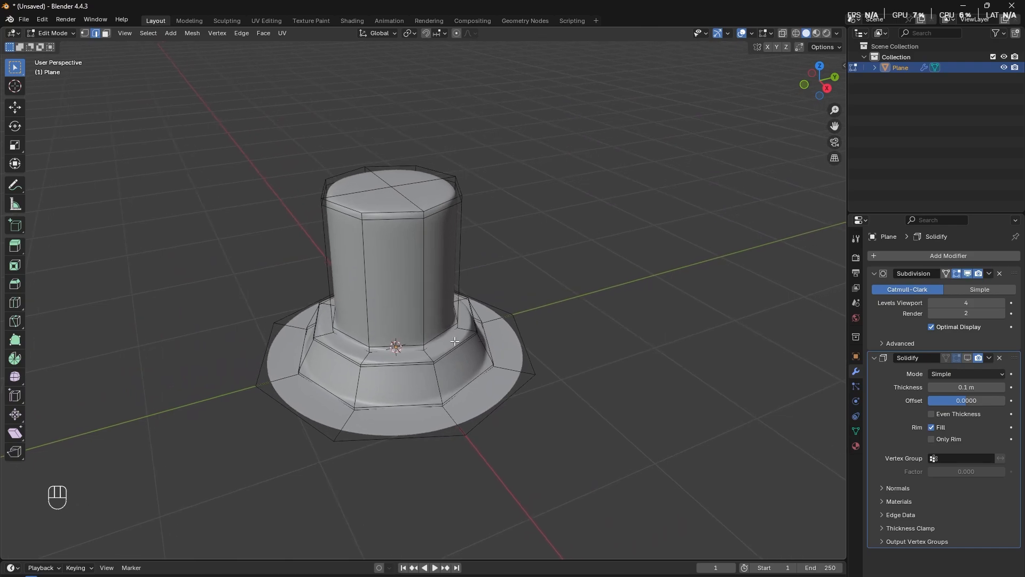
# Display the Subdivision result on the cage, select the column's top, upper and lower edge loops, and scale them to about 0.54 with Z locked.
pyautogui.click(947, 274)
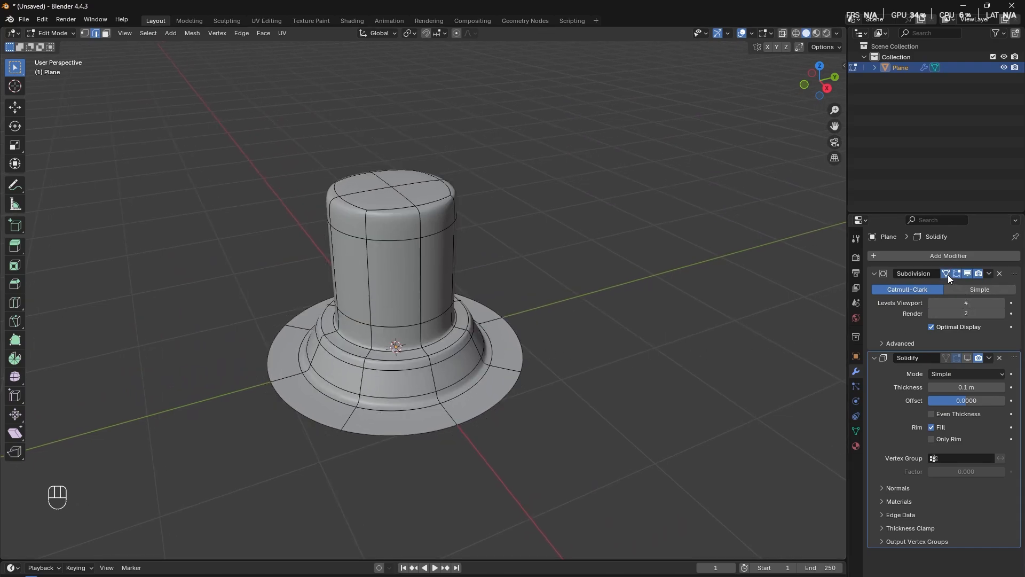
pyautogui.scroll(5, 410, 222)
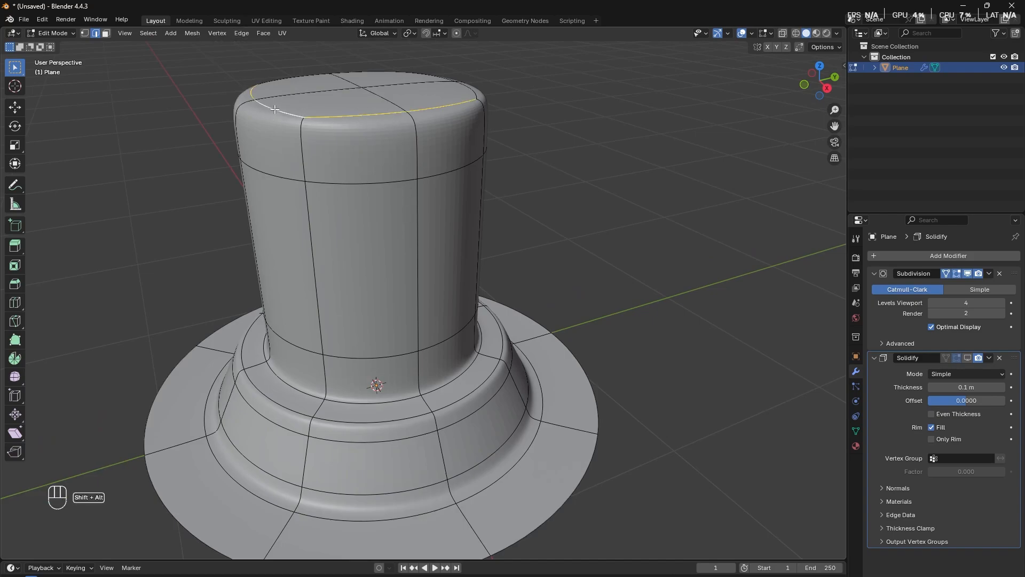
pyautogui.moveTo(345, 152); pyautogui.dragTo(263, 190, button='middle')
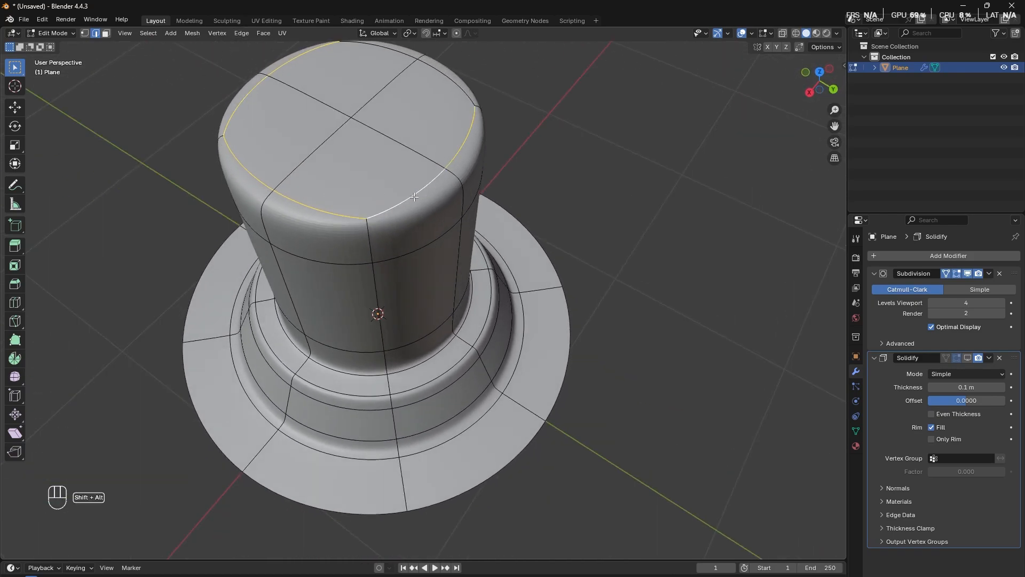
pyautogui.moveTo(490, 148); pyautogui.dragTo(434, 116, button='middle')
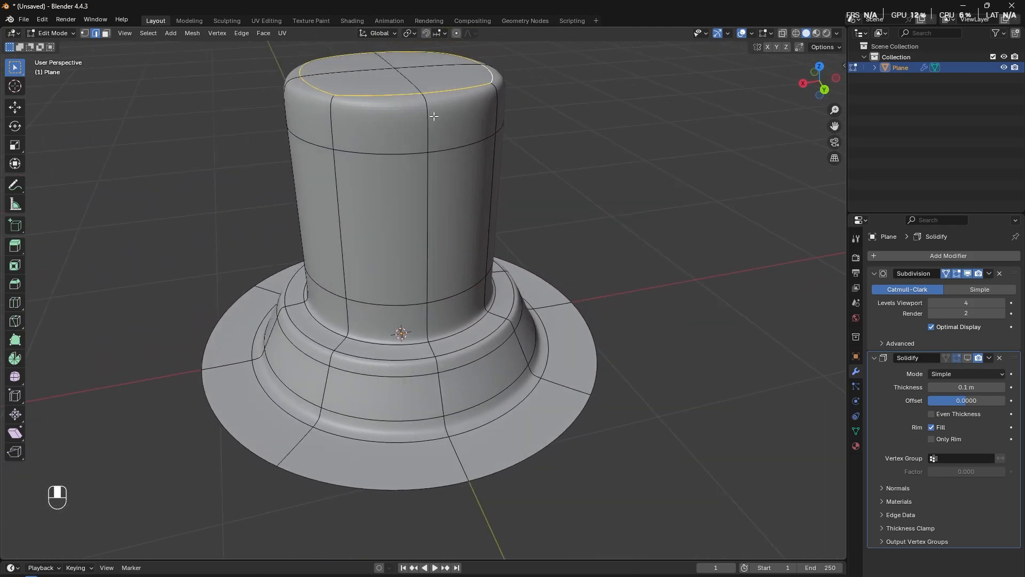
pyautogui.moveTo(532, 220); pyautogui.dragTo(400, 240, button='middle')
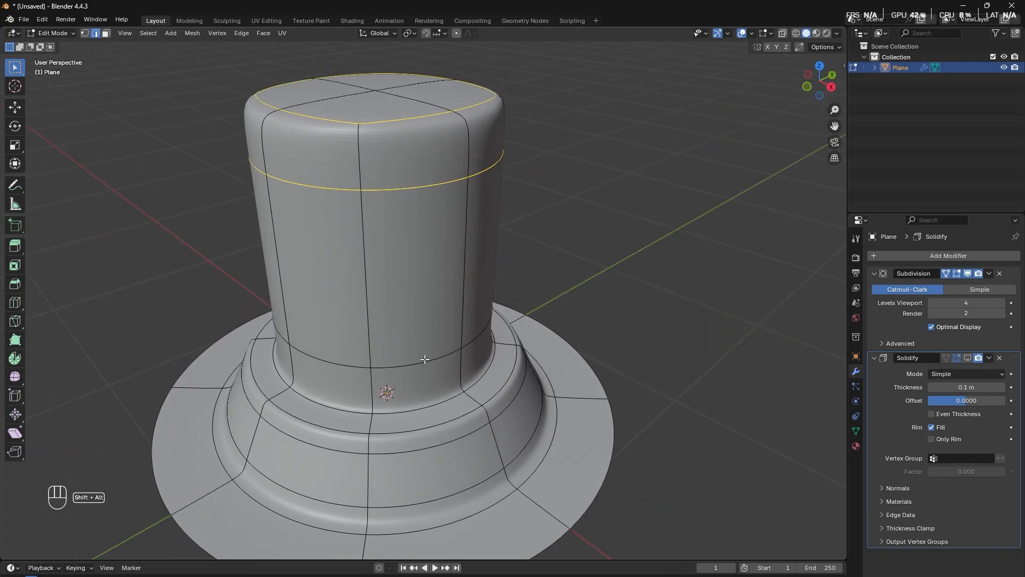
pyautogui.moveTo(491, 367); pyautogui.dragTo(268, 369, button='middle')
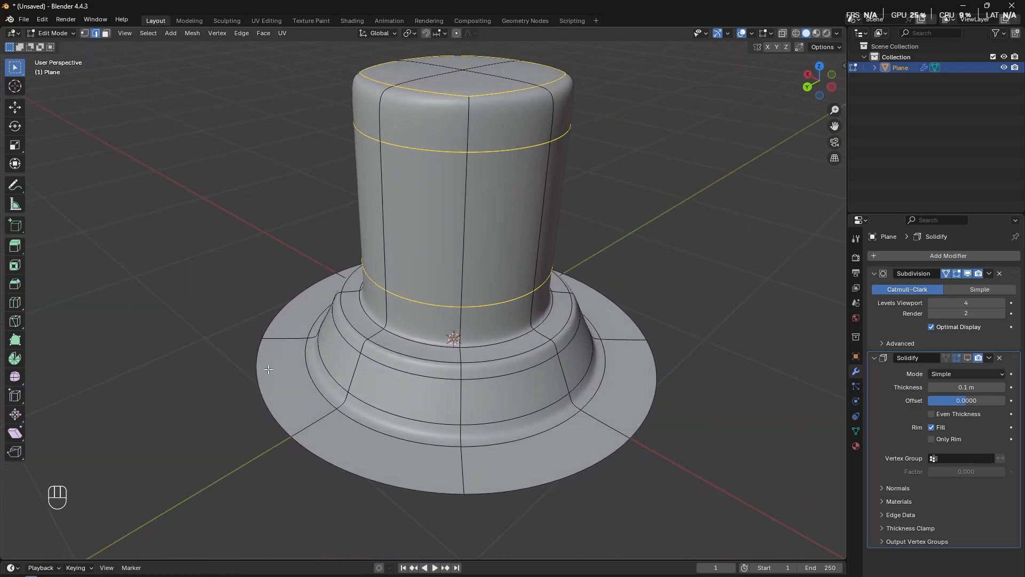
pyautogui.press('s')
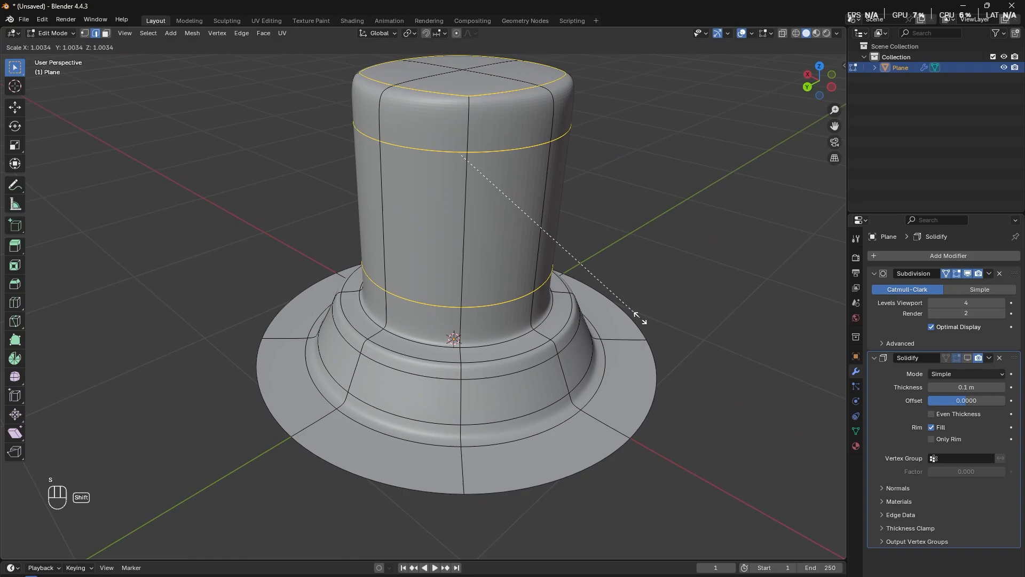
pyautogui.hotkey('shift', 'z')
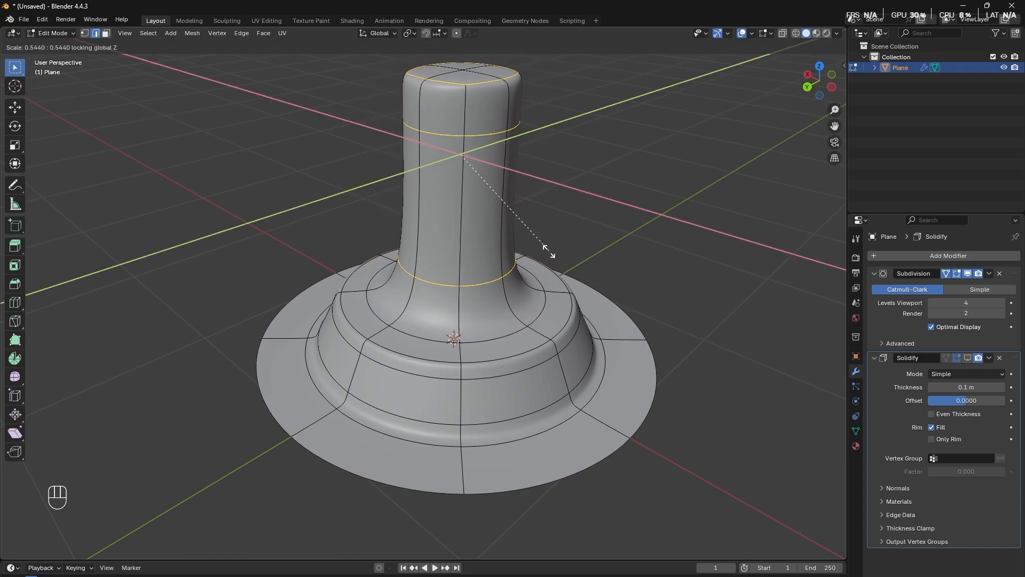
pyautogui.click(546, 249)
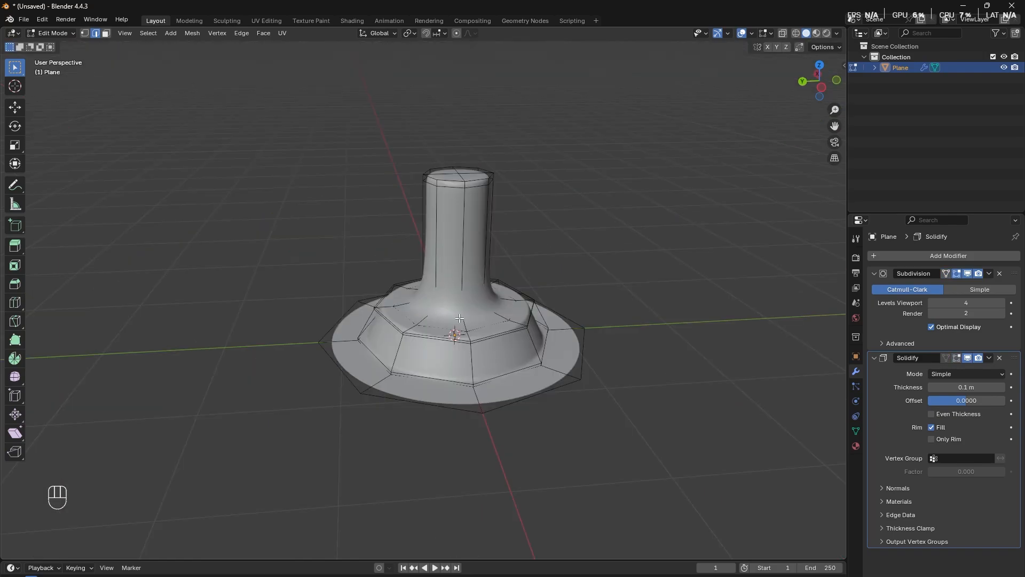
# Examine the narrowed column and its flared foot up close and in Object Mode.
pyautogui.scroll(8, 521, 340)
pyautogui.scroll(-4, 521, 341)
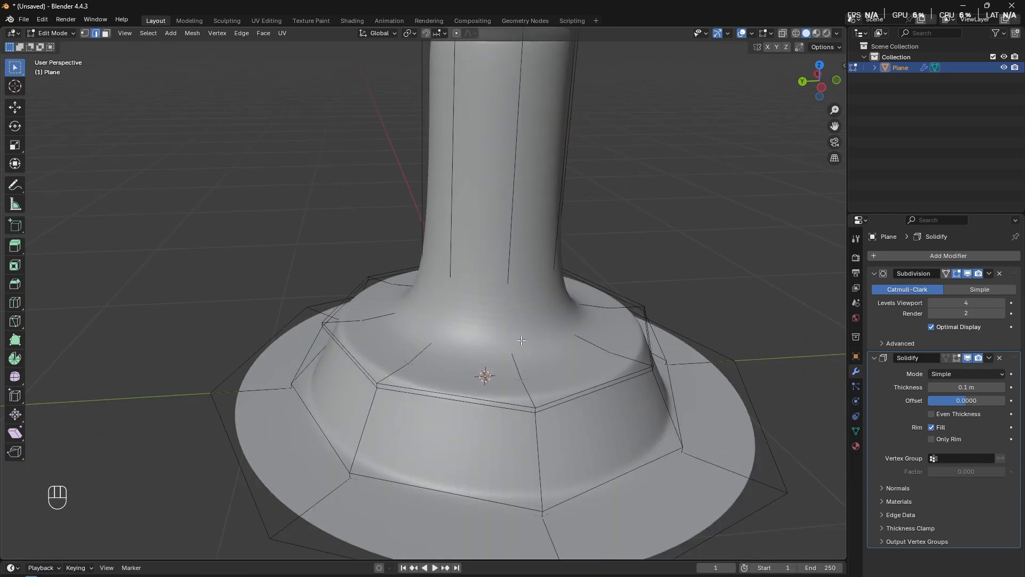
pyautogui.scroll(-3, 521, 340)
pyautogui.moveTo(521, 310); pyautogui.dragTo(323, 296, button='middle')
pyautogui.keyDown('shift'); pyautogui.moveTo(389, 277); pyautogui.dragTo(497, 286, button='middle'); pyautogui.keyUp('shift')
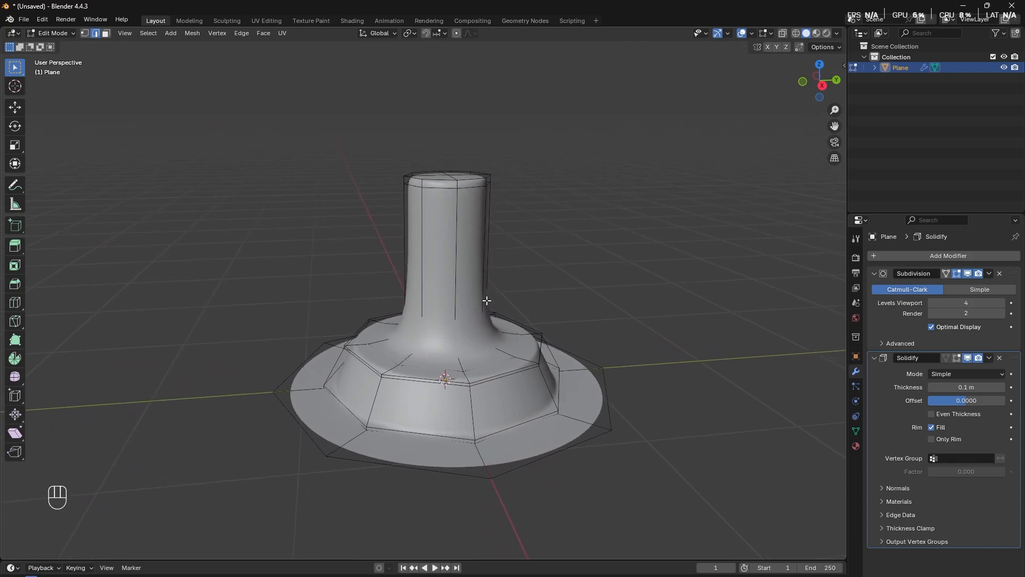
pyautogui.press('Tab')
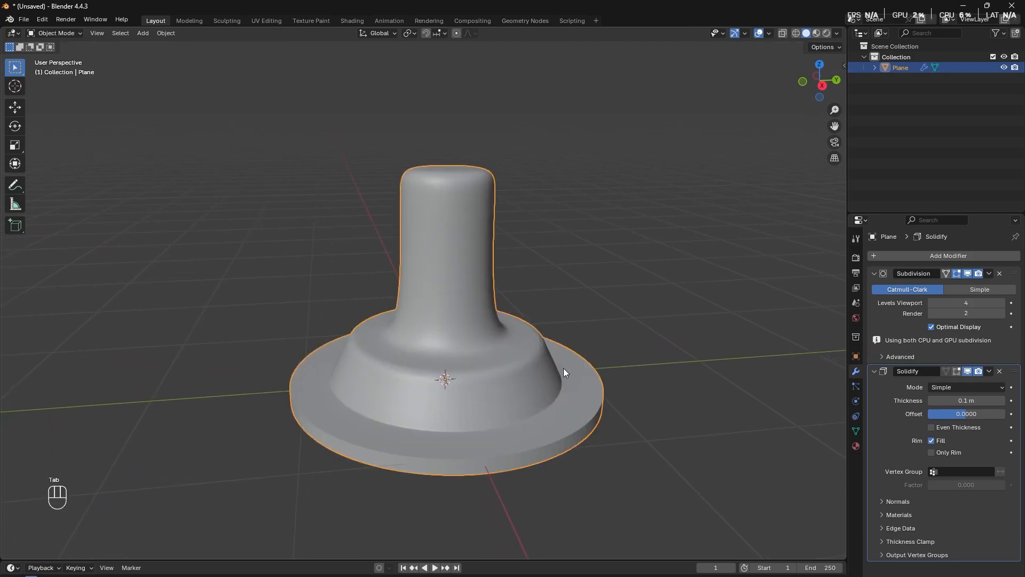
pyautogui.moveTo(563, 368); pyautogui.dragTo(392, 305, button='middle')
# Return to Edit Mode and add a centred loop cut around the narrowed column.
pyautogui.press('Tab')
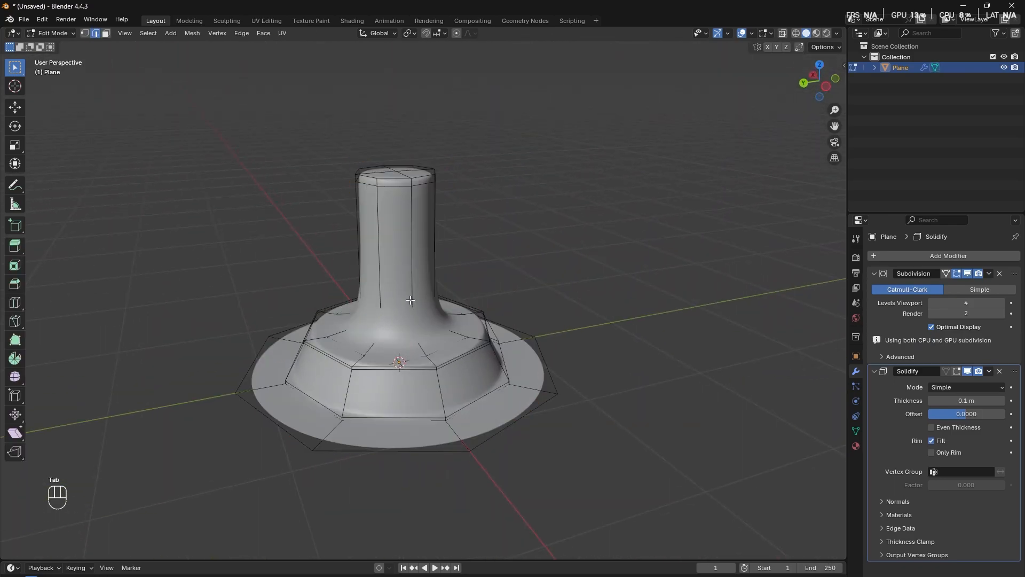
pyautogui.hotkey('ctrl', 'r')
pyautogui.click(406, 282)
pyautogui.rightClick(406, 282)
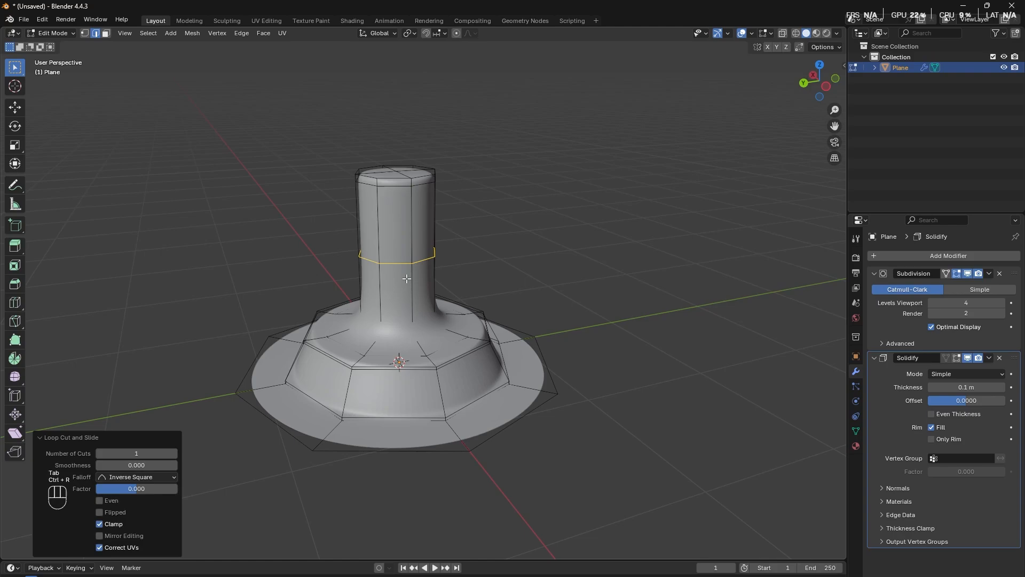
# Bevel the loop around the column with one segment and a width of about 0.47 m, then check it in Object Mode.
pyautogui.hotkey('ctrl', 'b')
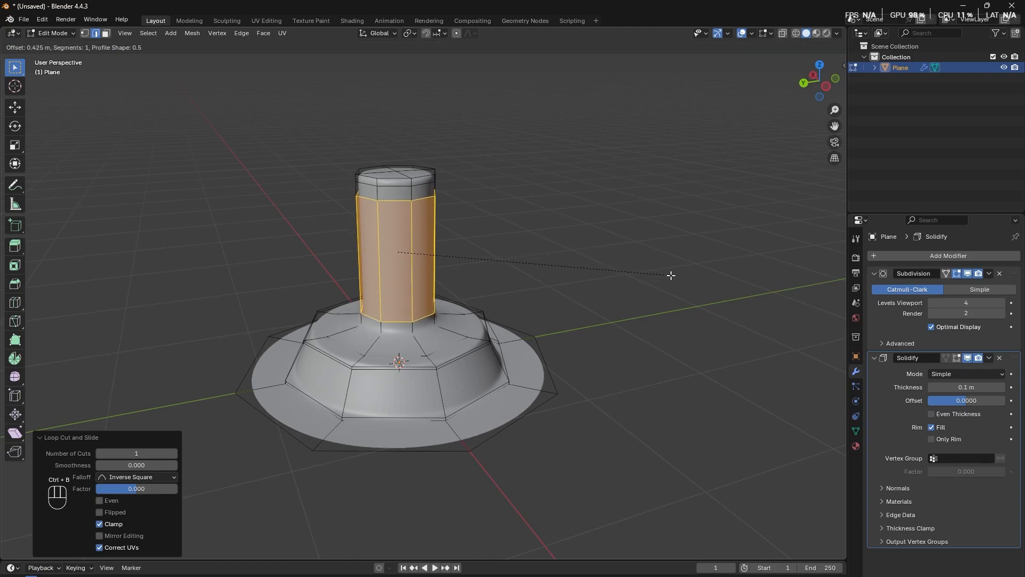
pyautogui.click(677, 276)
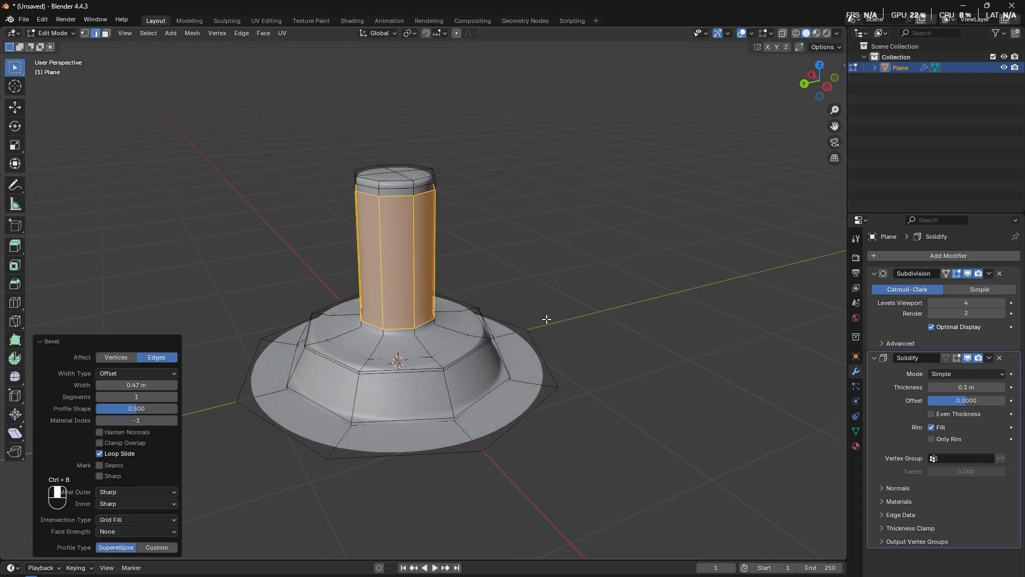
pyautogui.moveTo(547, 320); pyautogui.dragTo(637, 335, button='middle')
pyautogui.press('Tab')
pyautogui.scroll(-8, 659, 356)
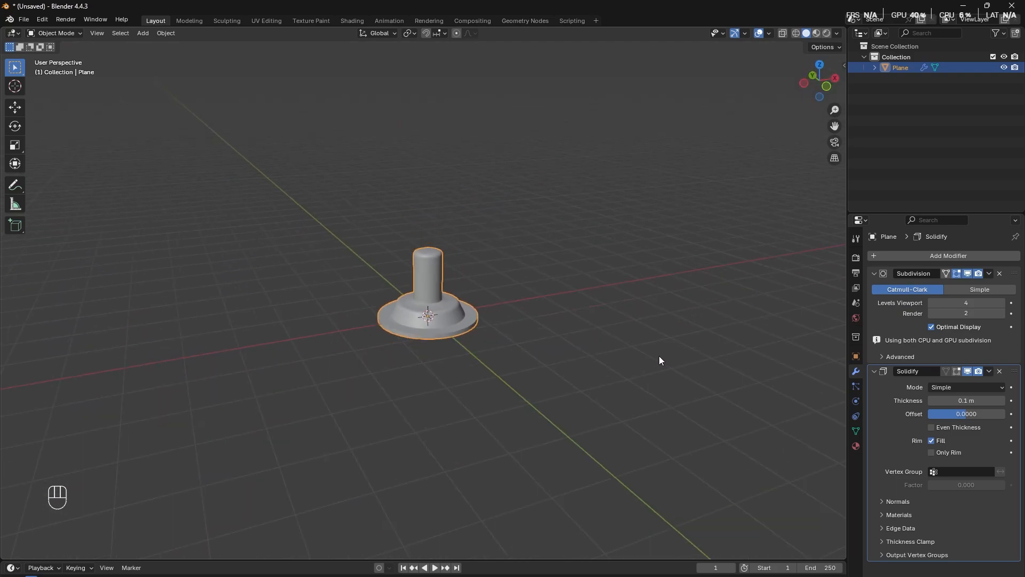
pyautogui.scroll(10, 557, 343)
pyautogui.moveTo(591, 306); pyautogui.dragTo(414, 362, button='middle')
# In Edit Mode, select the edge ring around the column's top rim and lower it about 0.041 m along Z.
pyautogui.press('Tab')
pyautogui.scroll(4, 469, 116)
pyautogui.click(510, 176)
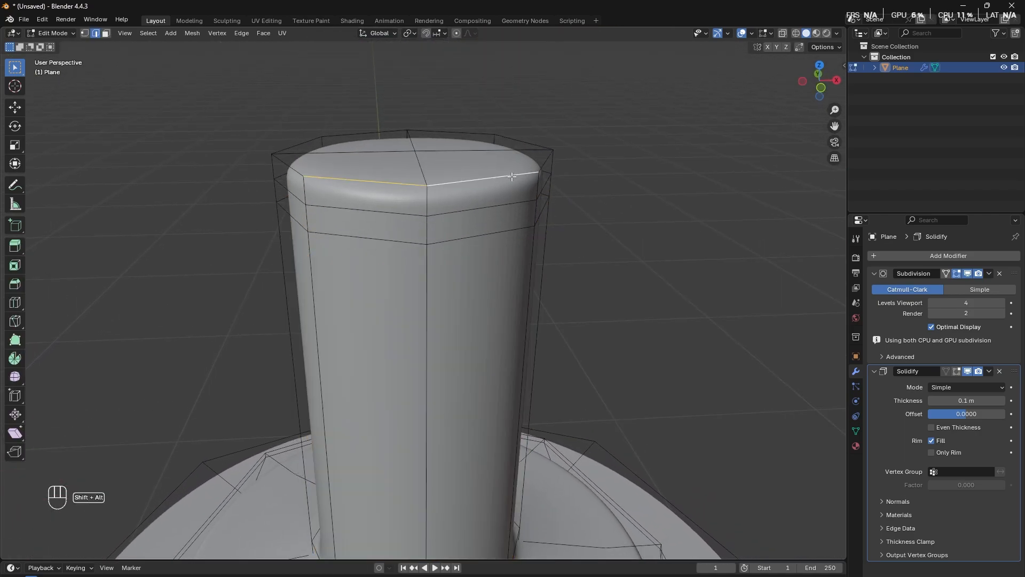
pyautogui.keyDown('alt'); pyautogui.keyDown('shift'); pyautogui.click(544, 162); pyautogui.keyUp('shift'); pyautogui.keyUp('alt')
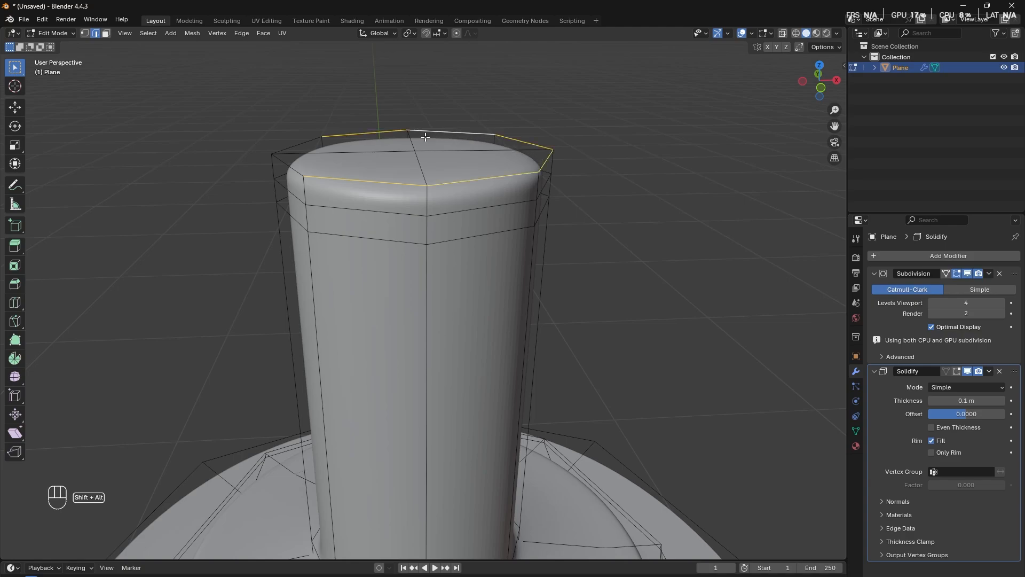
pyautogui.keyDown('alt'); pyautogui.keyDown('shift'); pyautogui.click(301, 143); pyautogui.keyUp('shift'); pyautogui.keyUp('alt')
pyautogui.moveTo(330, 207); pyautogui.dragTo(376, 211, button='middle')
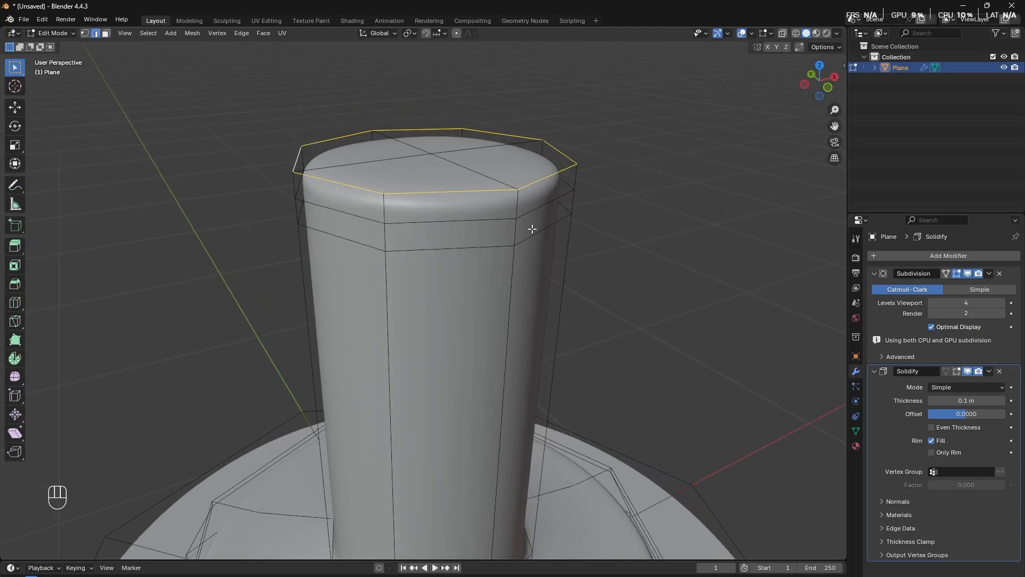
pyautogui.press('g')
pyautogui.press('z')
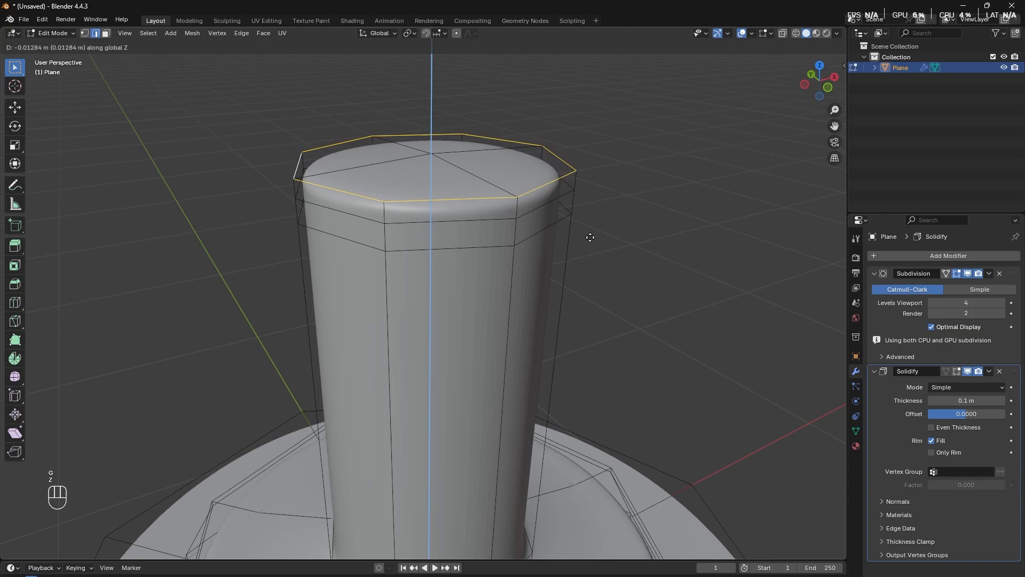
pyautogui.click(605, 250)
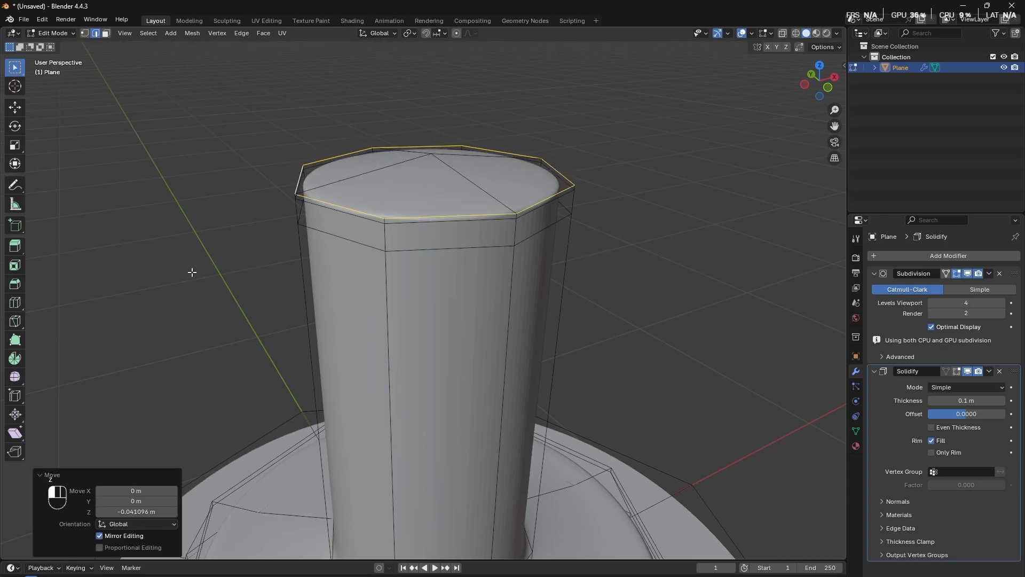
# Select the support edge loop beneath the column's top rim and raise it about 0.038 m along Z.
pyautogui.press('Tab')
pyautogui.moveTo(310, 293); pyautogui.dragTo(394, 286, button='middle')
pyautogui.press('Tab')
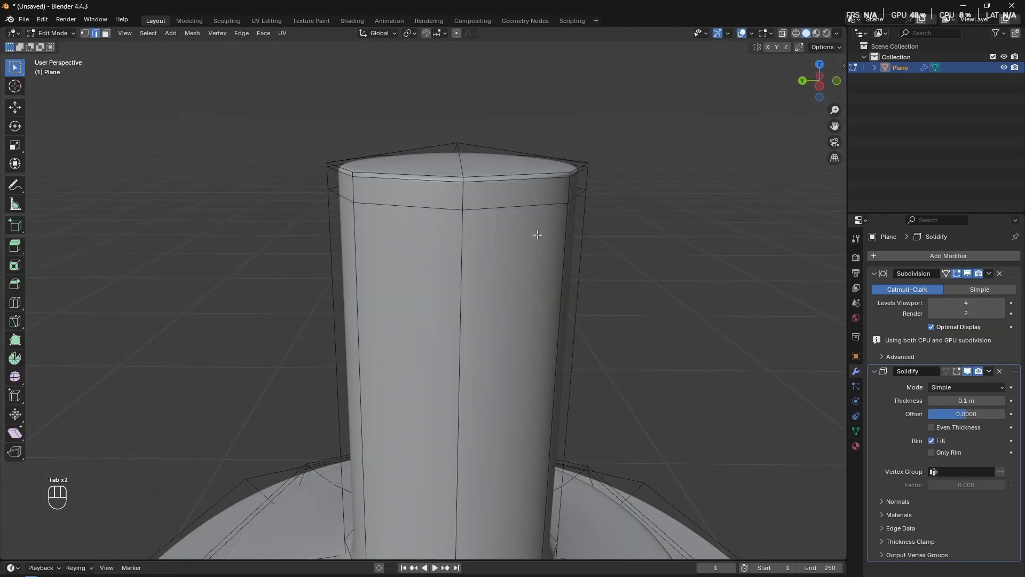
pyautogui.click(533, 205)
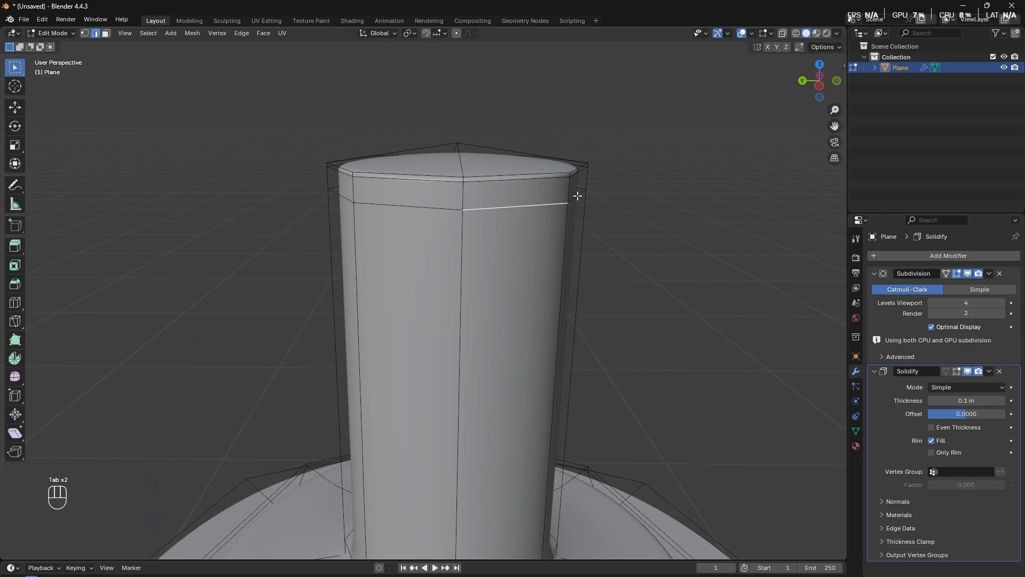
pyautogui.keyDown('alt'); pyautogui.keyDown('shift'); pyautogui.click(550, 206); pyautogui.keyUp('shift'); pyautogui.keyUp('alt')
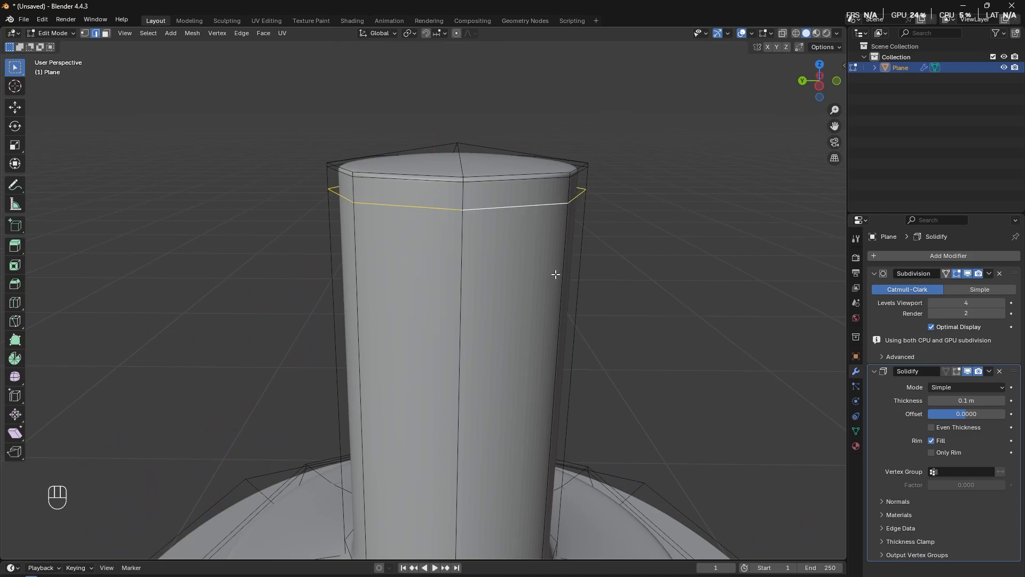
pyautogui.press('g')
pyautogui.press('z')
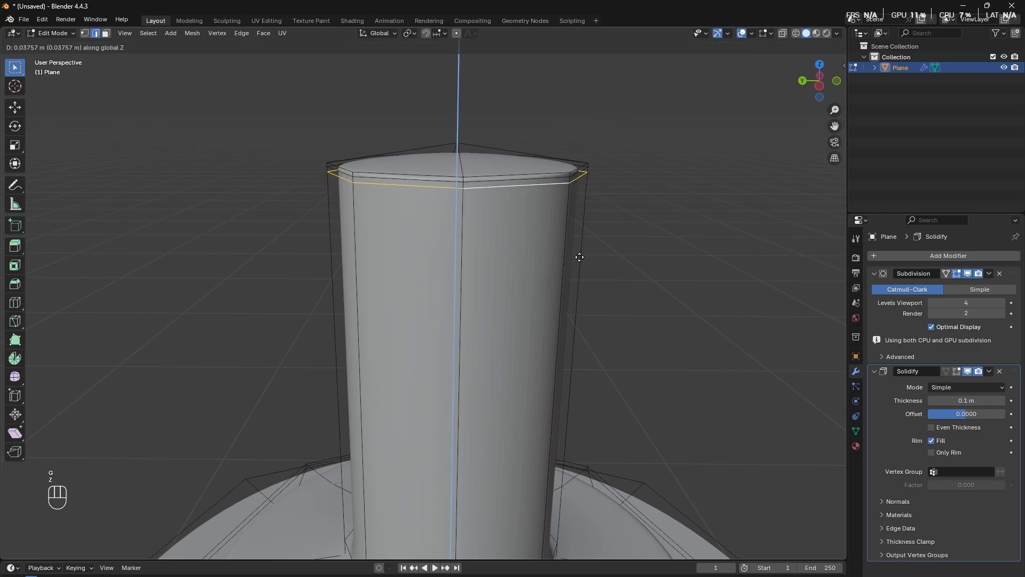
pyautogui.click(580, 256)
# Select the centre vertex of the column's top cap and lower it about 0.036 m along Z to flatten the cap.
pyautogui.moveTo(524, 218); pyautogui.dragTo(477, 249, button='middle')
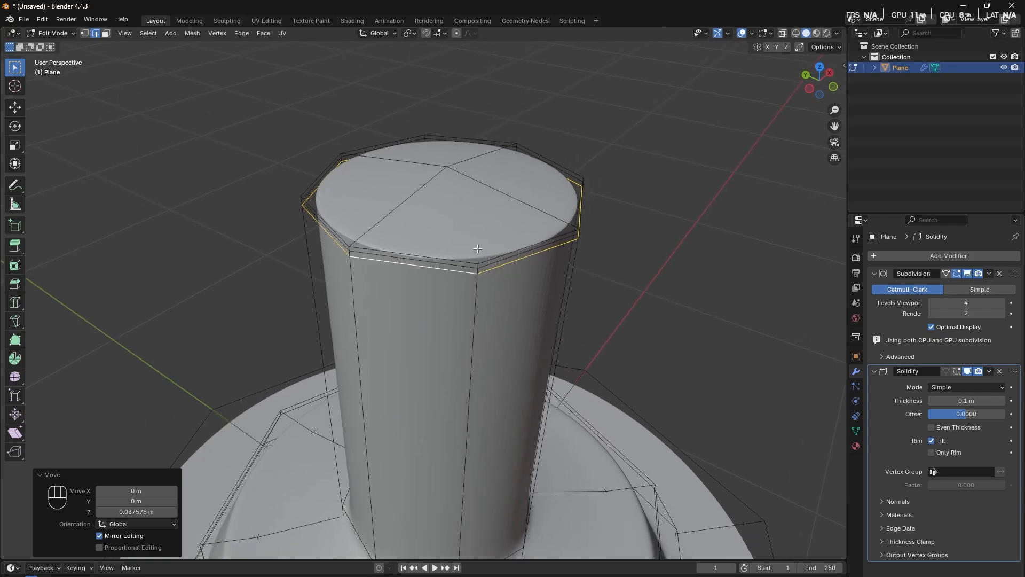
pyautogui.press('1')
pyautogui.click(449, 175)
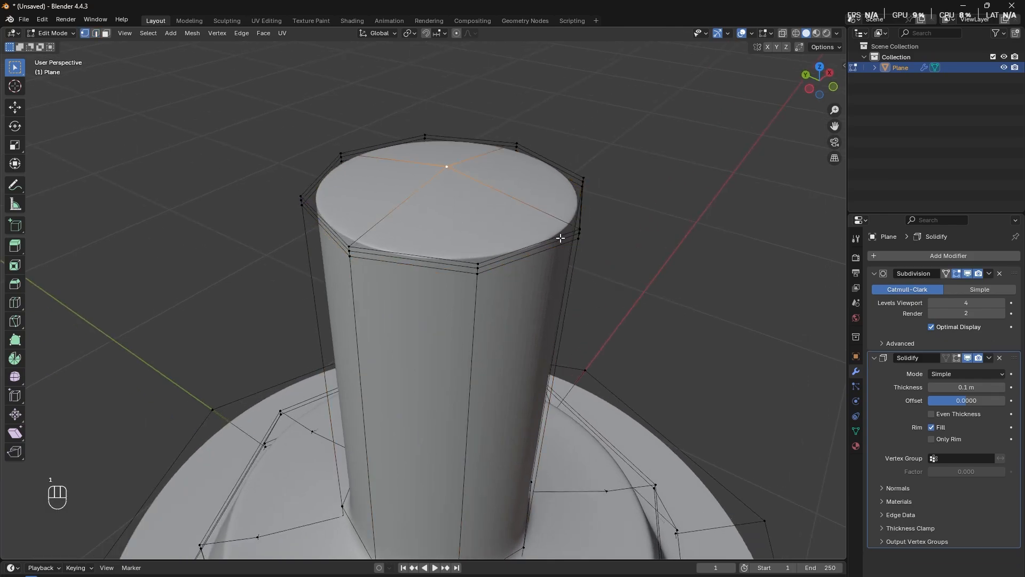
pyautogui.press('g')
pyautogui.press('z')
pyautogui.click(556, 269)
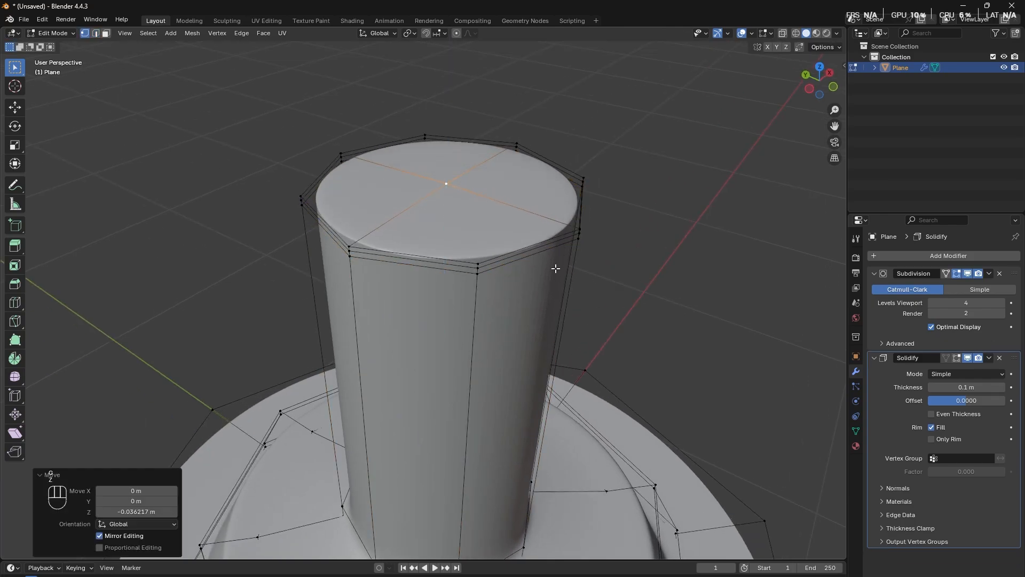
# Compare the column's flattened top in Edit Mode and Object Mode.
pyautogui.moveTo(555, 268); pyautogui.dragTo(614, 233, button='middle')
pyautogui.press('Tab')
pyautogui.press('Tab')
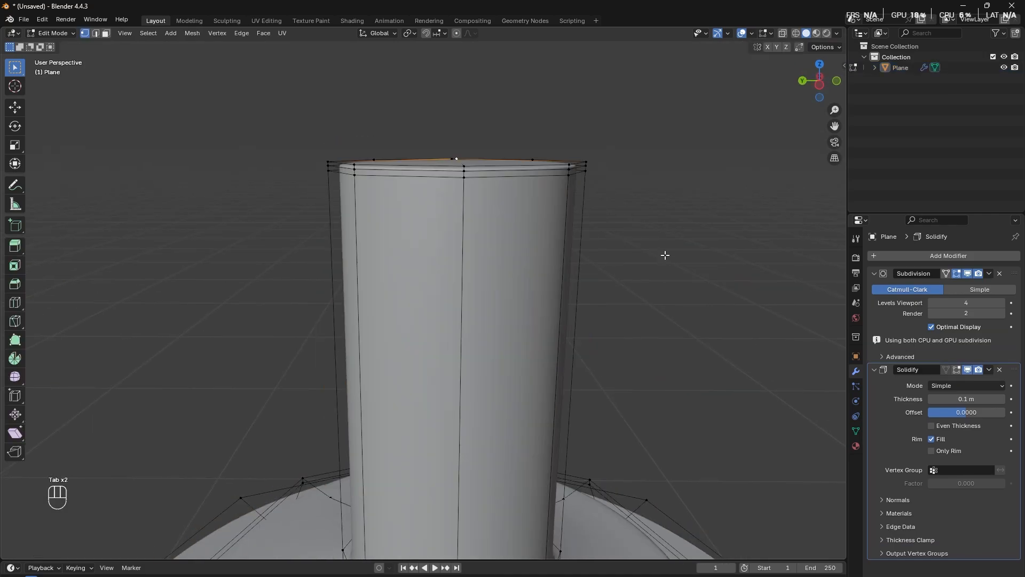
pyautogui.press('Tab')
pyautogui.scroll(-2, 624, 316)
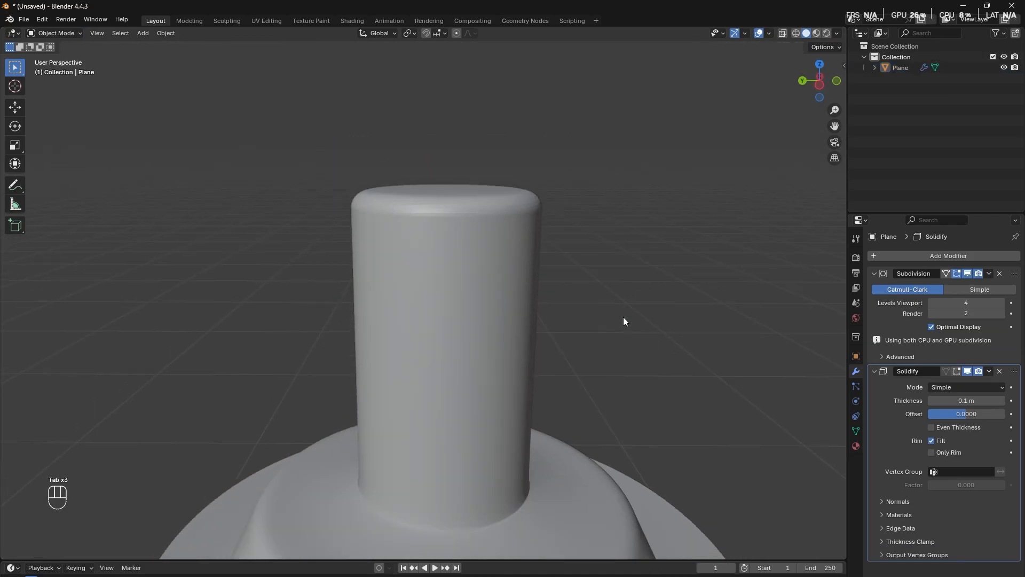
pyautogui.press('Tab')
pyautogui.press('Tab')
pyautogui.press('Tab')
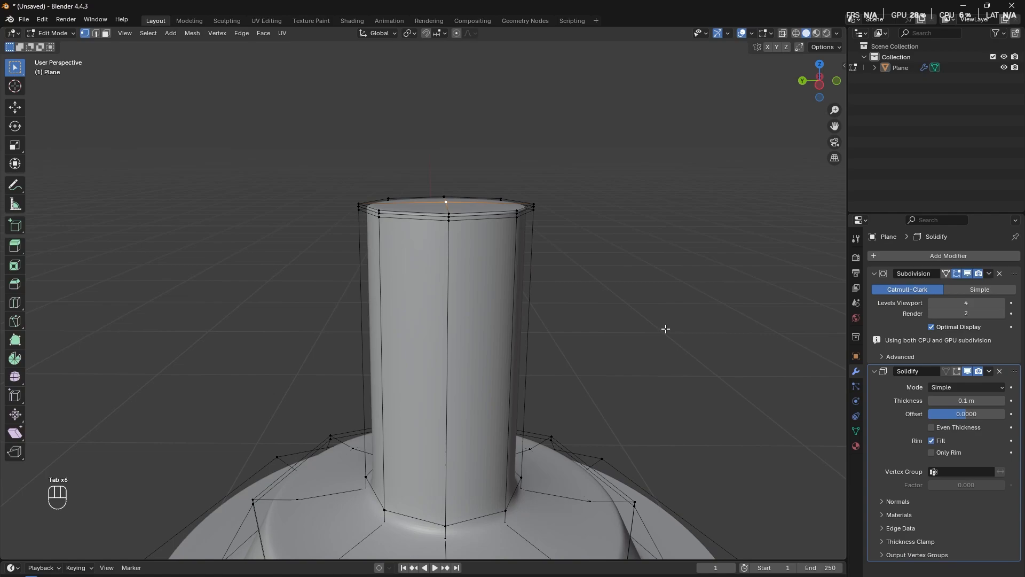
pyautogui.press('Tab')
# Compare the tower with and without the Solidify modifier's viewport display, from below and from the side.
pyautogui.moveTo(644, 362); pyautogui.dragTo(687, 295, button='middle')
pyautogui.click(967, 369)
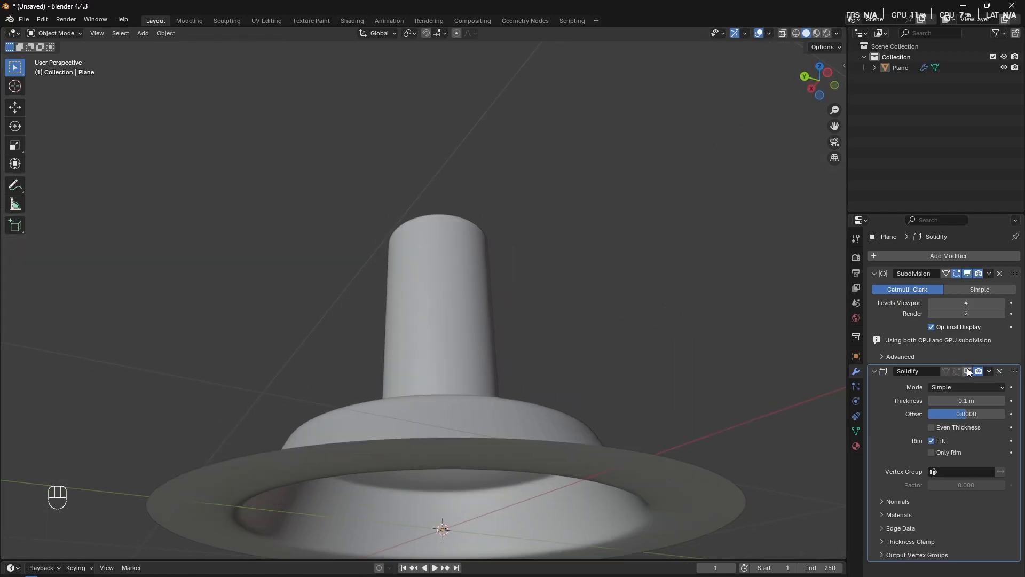
pyautogui.click(966, 369)
pyautogui.click(967, 369)
pyautogui.click(967, 369)
pyautogui.click(967, 368)
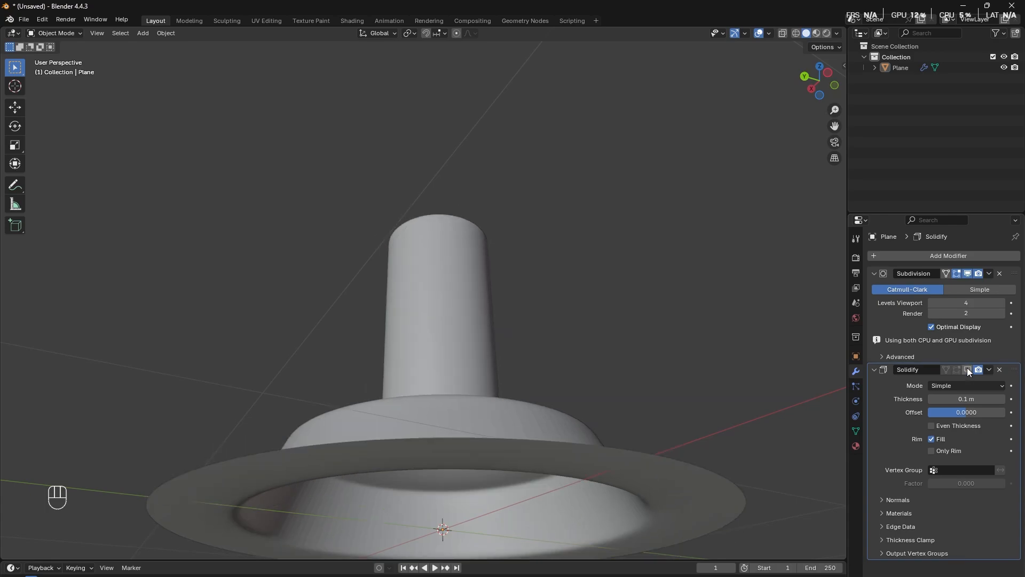
pyautogui.moveTo(684, 331); pyautogui.dragTo(614, 396, button='middle')
pyautogui.scroll(-2, 614, 396)
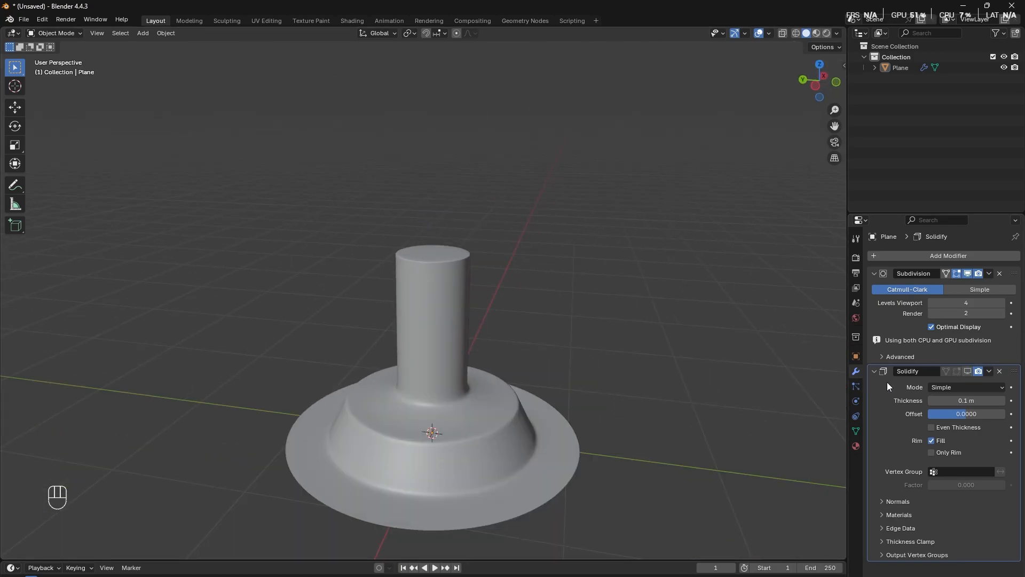
pyautogui.click(967, 370)
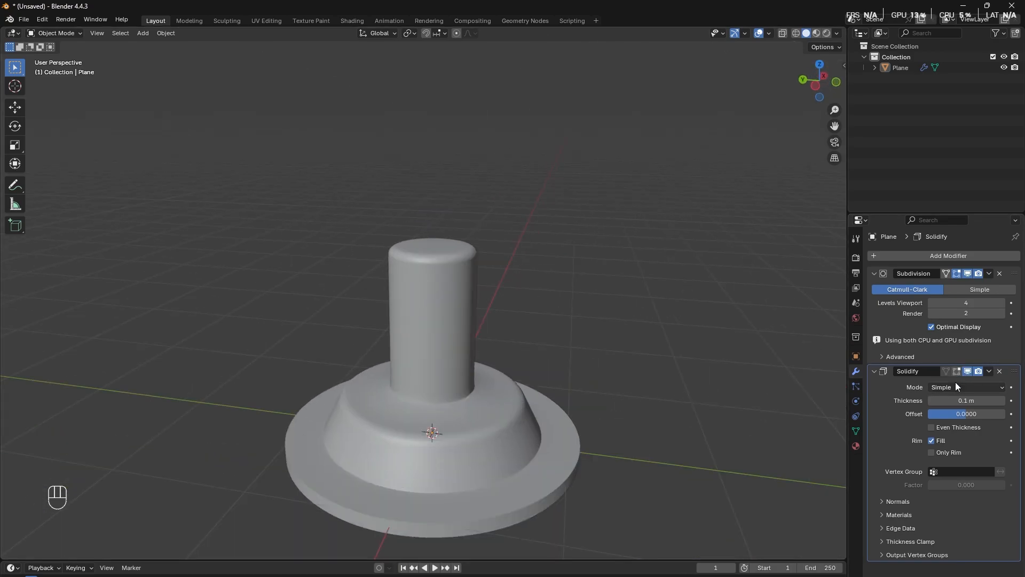
# Reduce the Solidify thickness to 0.05 m and inspect the thinner shell.
pyautogui.click(932, 402)
pyautogui.click(932, 402)
pyautogui.click(935, 402)
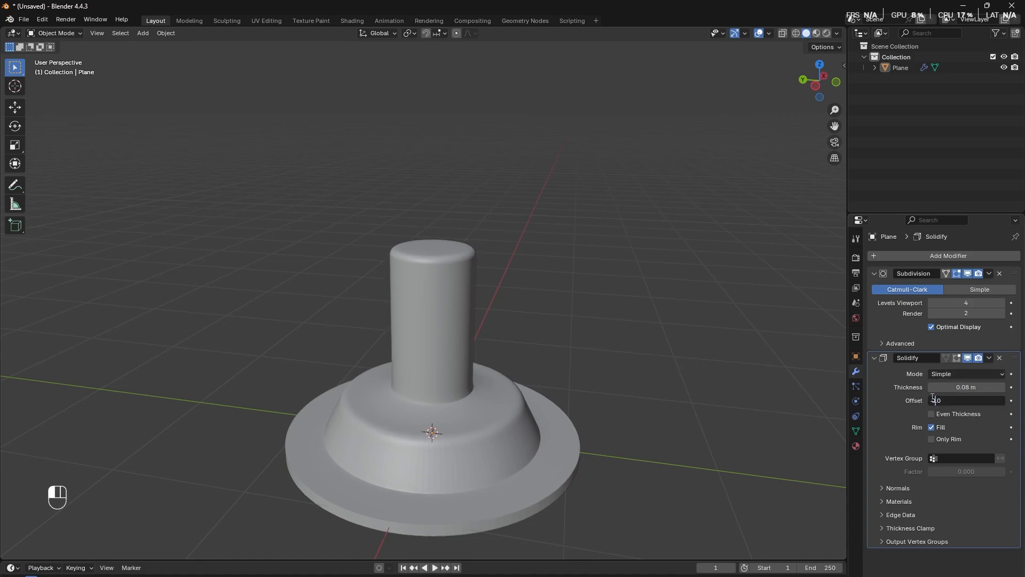
pyautogui.moveTo(932, 389); pyautogui.dragTo(881, 386)
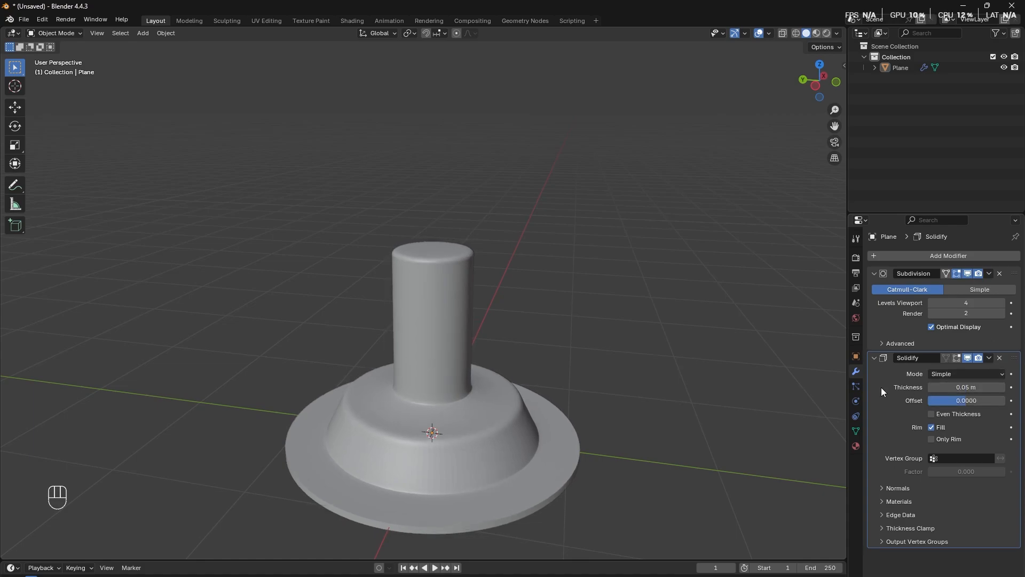
pyautogui.moveTo(774, 374); pyautogui.dragTo(498, 317, button='middle')
pyautogui.scroll(-3, 495, 352)
pyautogui.scroll(5, 495, 356)
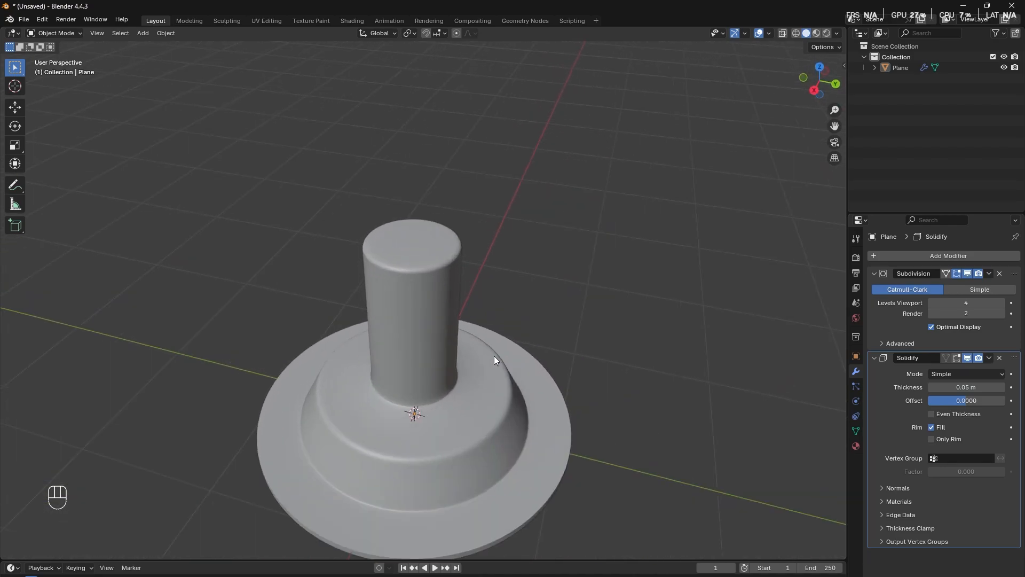
# Enter Edit Mode and place the 3D cursor at the centre of the column's top cap.
pyautogui.press('Tab')
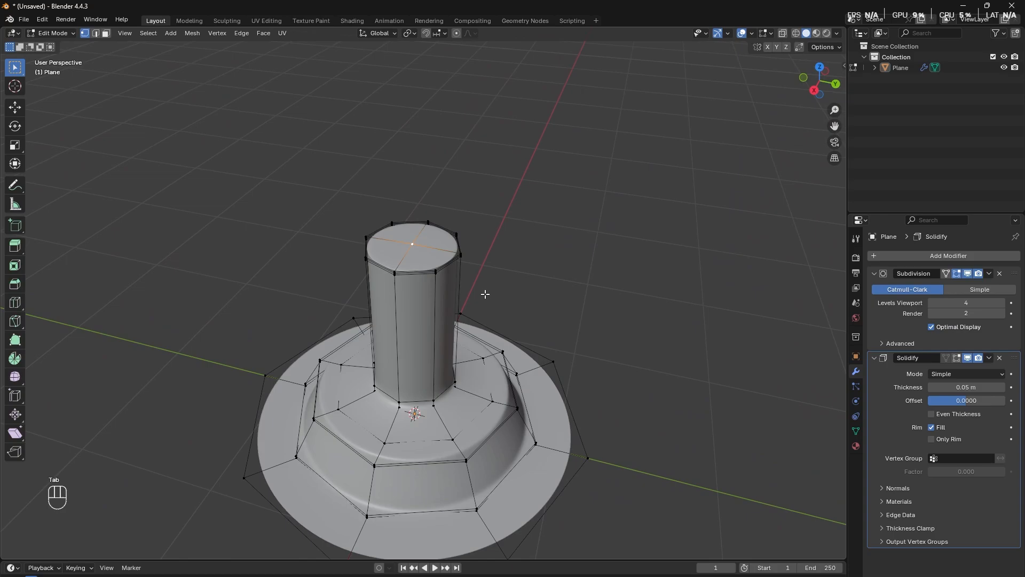
pyautogui.scroll(4, 397, 245)
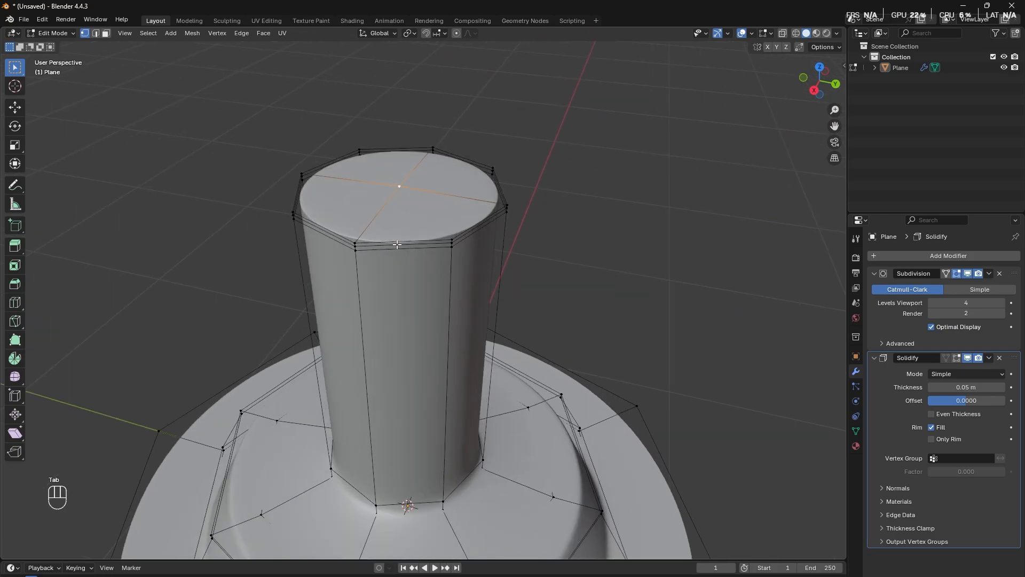
pyautogui.keyDown('shift'); pyautogui.rightClick(399, 184); pyautogui.keyUp('shift')
pyautogui.moveTo(400, 184); pyautogui.dragTo(399, 203, button='middle')
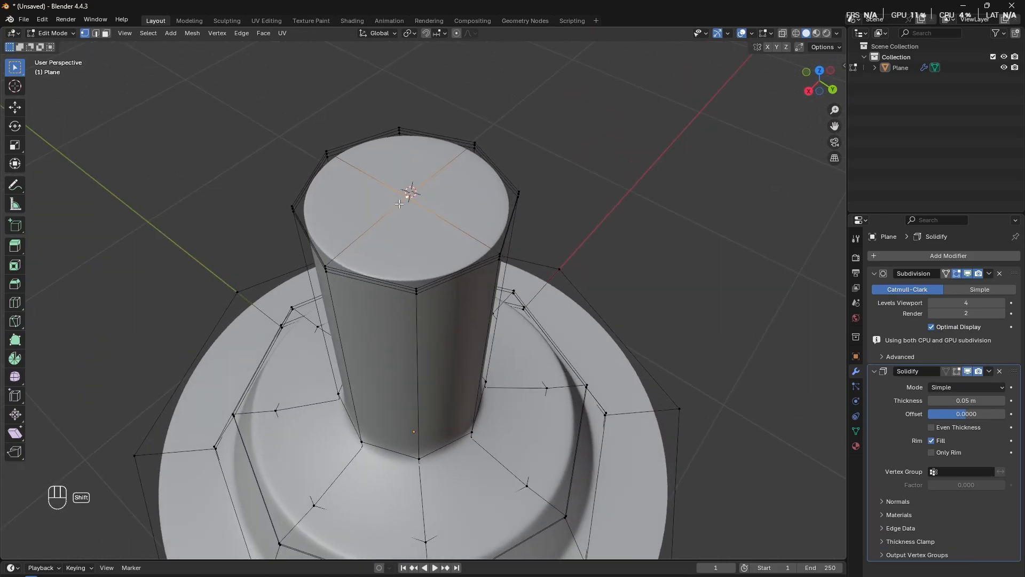
pyautogui.moveTo(441, 250); pyautogui.dragTo(512, 221, button='middle')
# Try adding a cube at the 3D cursor on the column's top, scaled to about 0.562, as a rounded head.
pyautogui.hotkey('shift', 'a')
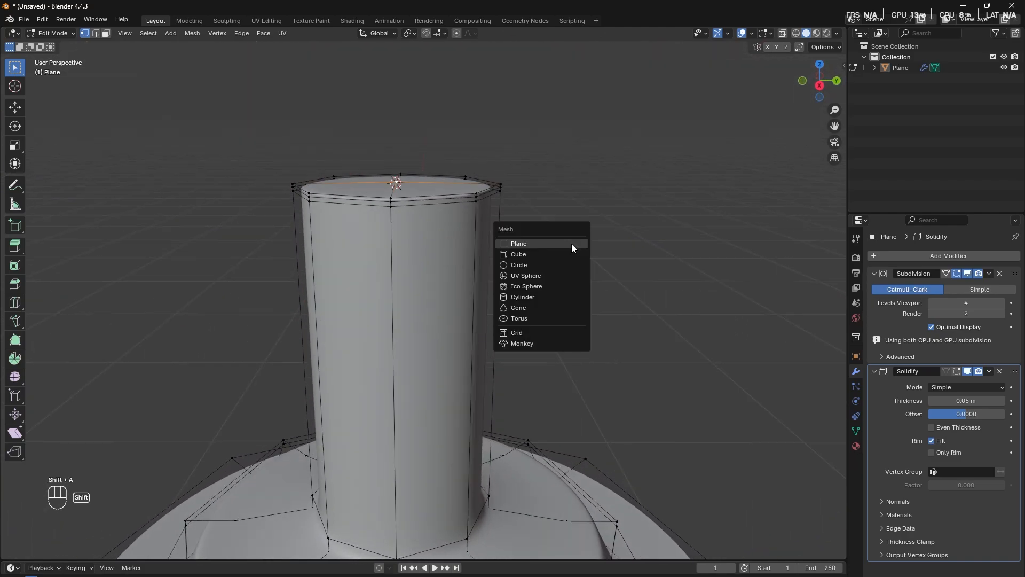
pyautogui.click(568, 253)
pyautogui.scroll(-5, 519, 305)
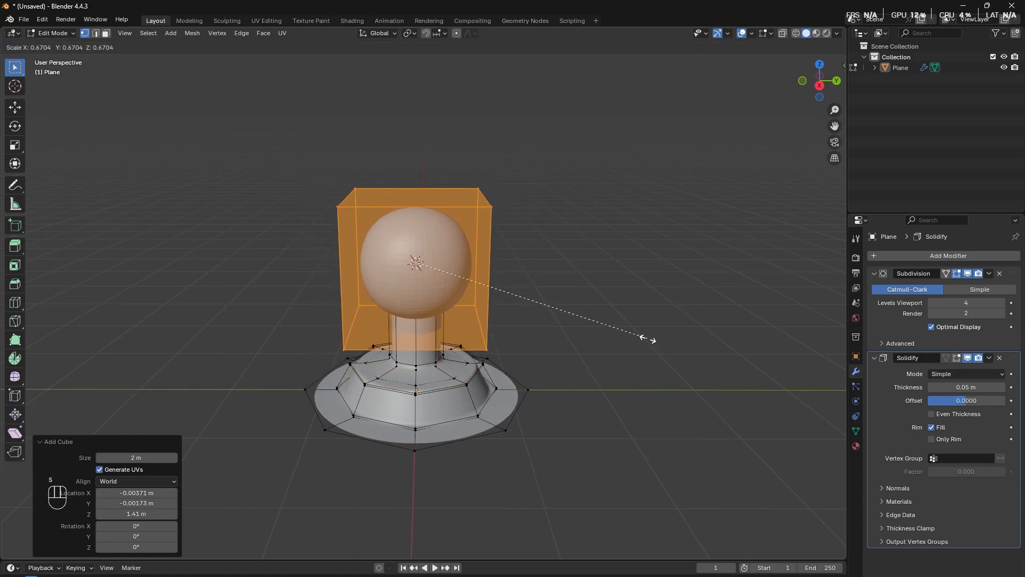
pyautogui.click(611, 323)
pyautogui.moveTo(524, 313); pyautogui.dragTo(637, 309, button='middle')
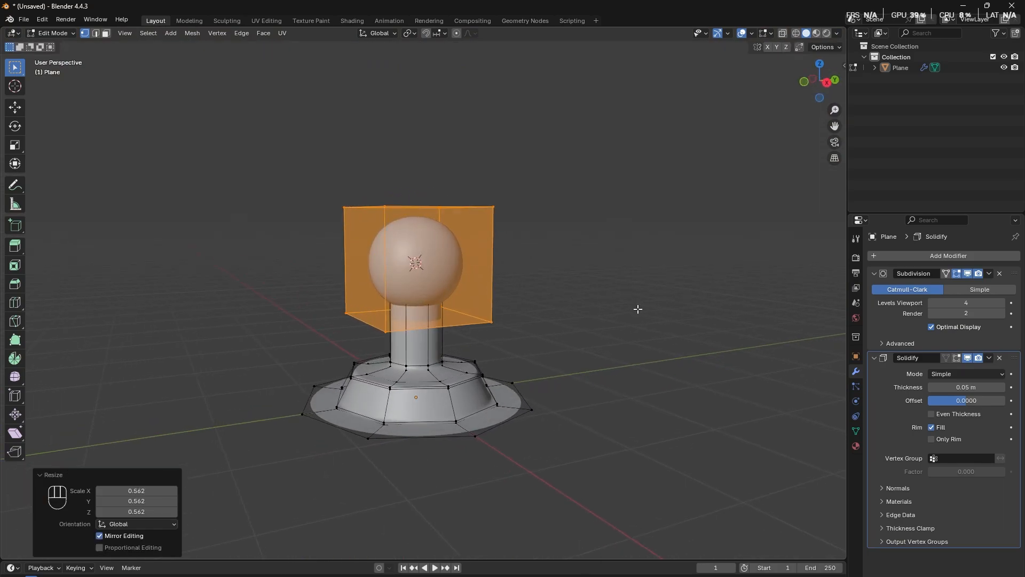
pyautogui.scroll(4, 471, 302)
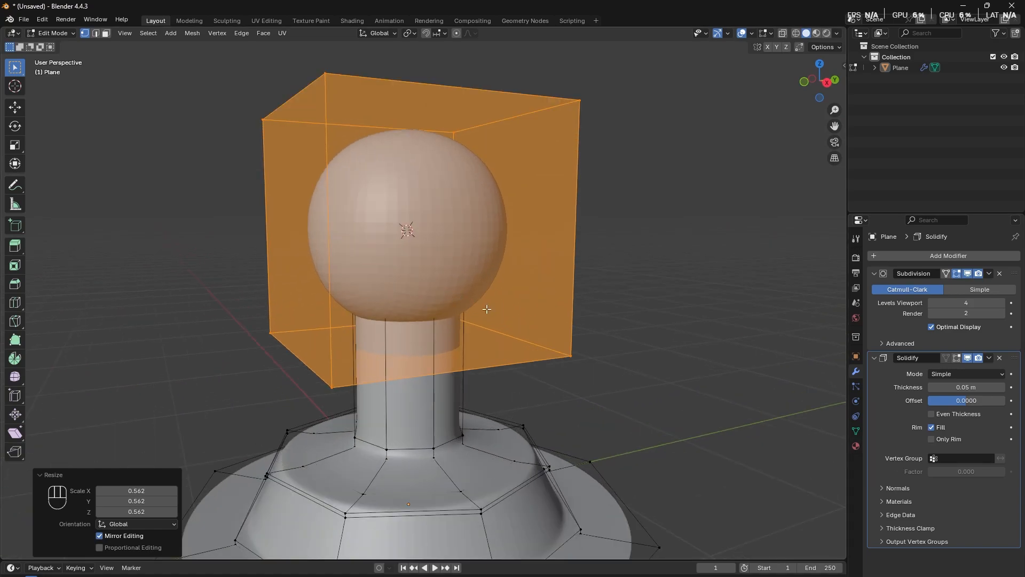
pyautogui.scroll(-4, 503, 314)
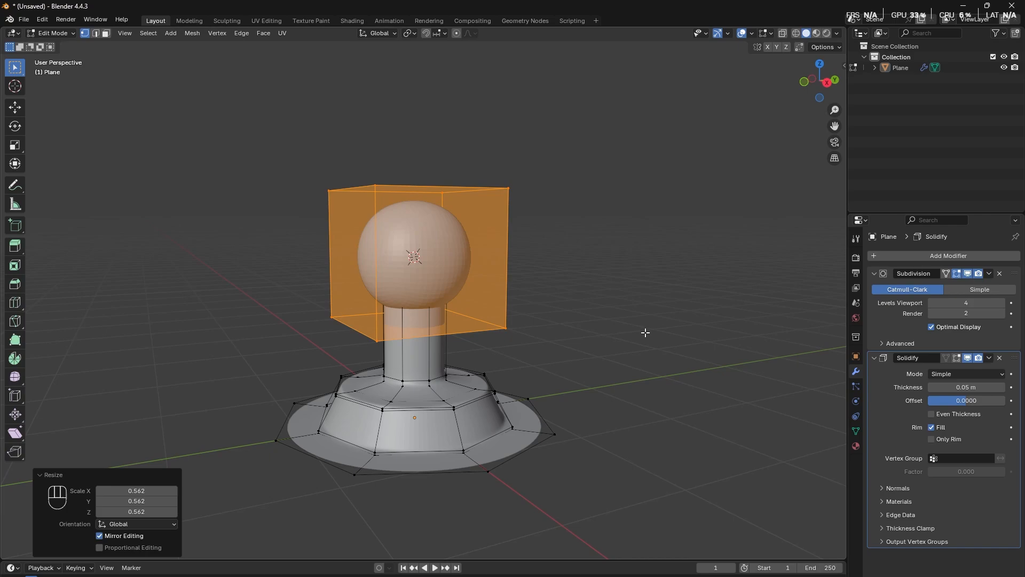
pyautogui.hotkey('ctrl', 'z')
pyautogui.hotkey('ctrl', 'z')
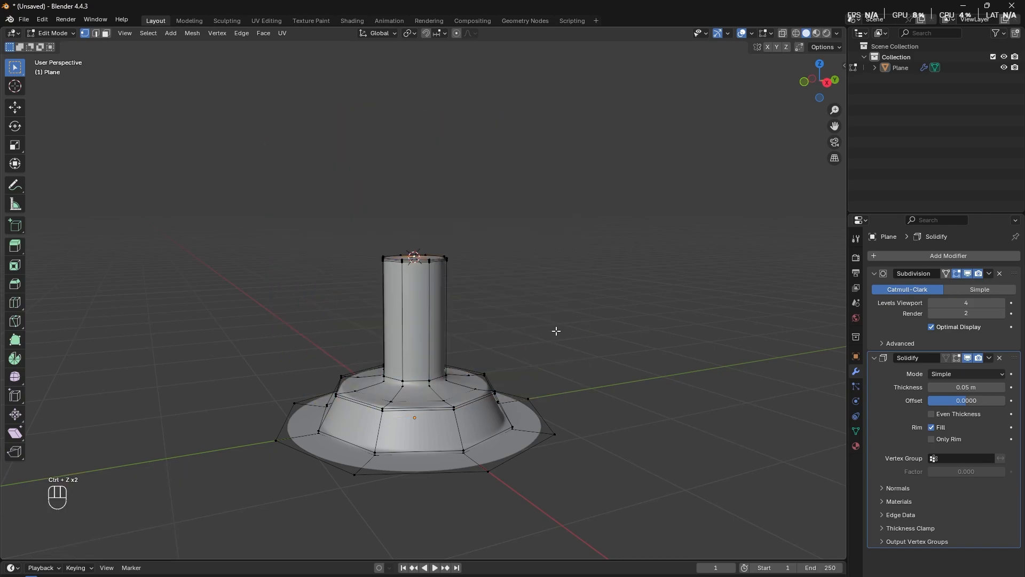
# Return to Object Mode and apply the Solidify modifier.
pyautogui.press('Tab')
pyautogui.hotkey('ctrl', 'a')
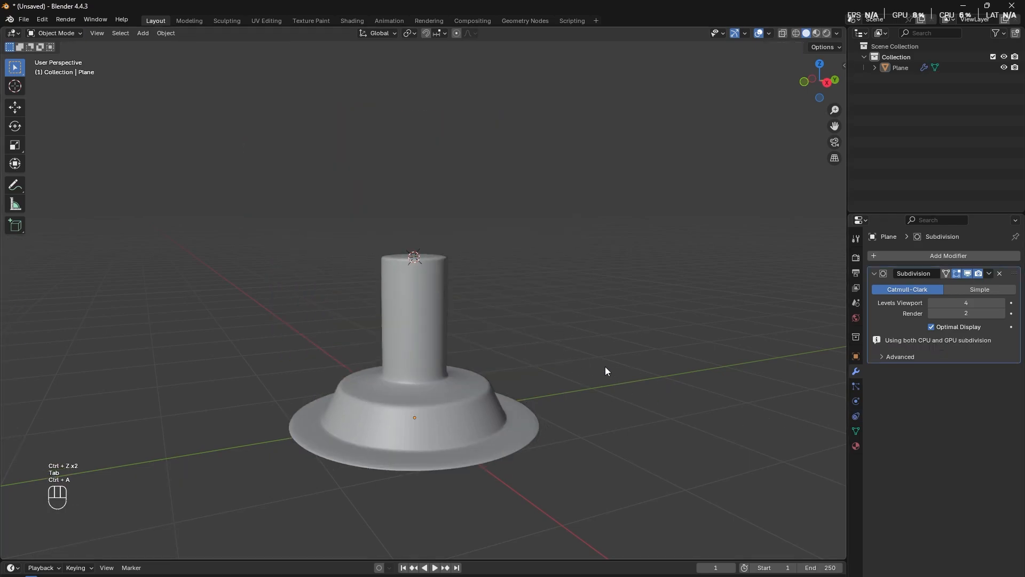
# Enter Edit Mode, add a cube at the 3D cursor on the column's top, and scale it to about 0.463 as the head.
pyautogui.moveTo(605, 366); pyautogui.dragTo(452, 361, button='middle')
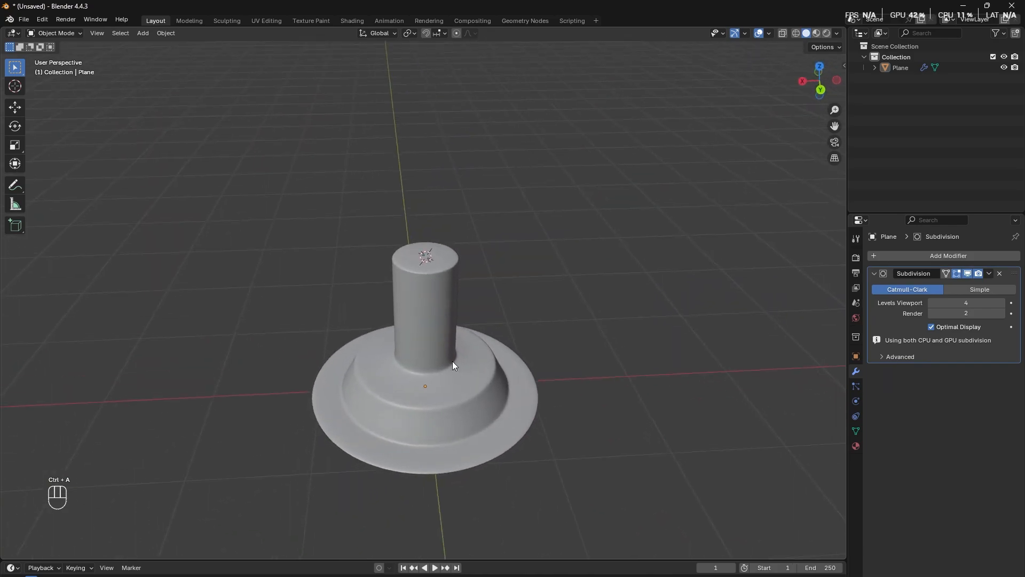
pyautogui.press('Tab')
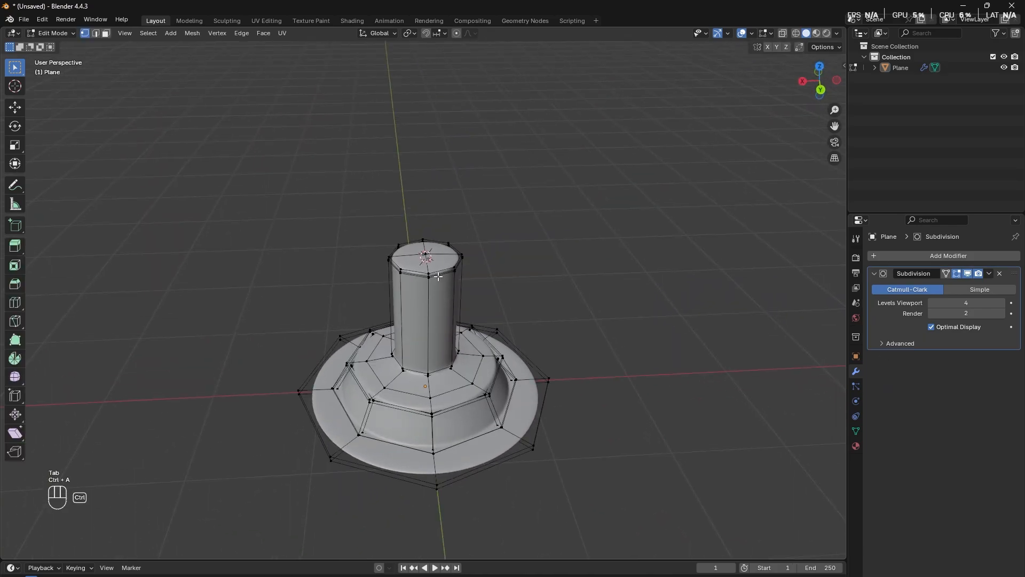
pyautogui.hotkey('shift', 'a')
pyautogui.click(437, 277)
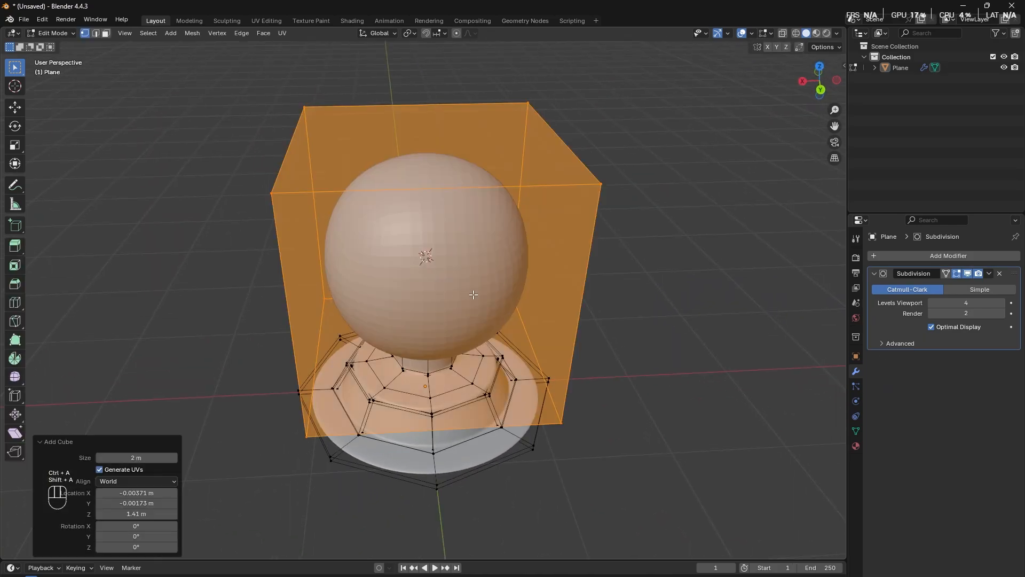
pyautogui.moveTo(653, 338); pyautogui.dragTo(771, 354, button='middle')
pyautogui.press('s')
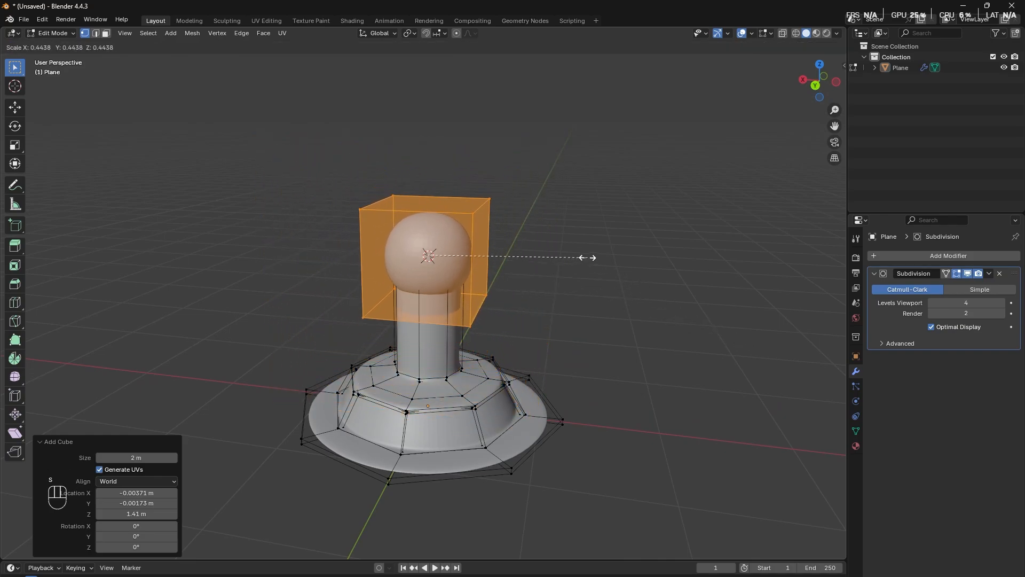
pyautogui.click(595, 259)
# Scale the head cube up by about 1.362 and raise it along Z to sit on the column's top.
pyautogui.keyDown('shift'); pyautogui.moveTo(386, 275); pyautogui.dragTo(601, 333, button='middle'); pyautogui.keyUp('shift')
pyautogui.scroll(3, 547, 311)
pyautogui.scroll(3, 581, 331)
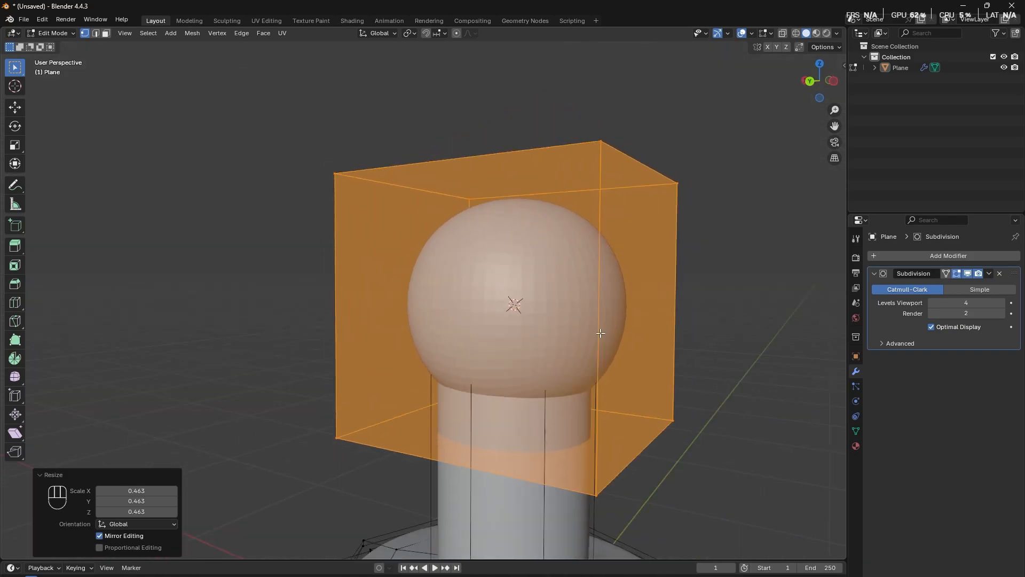
pyautogui.press('s')
pyautogui.click(656, 346)
pyautogui.press('g')
pyautogui.press('z')
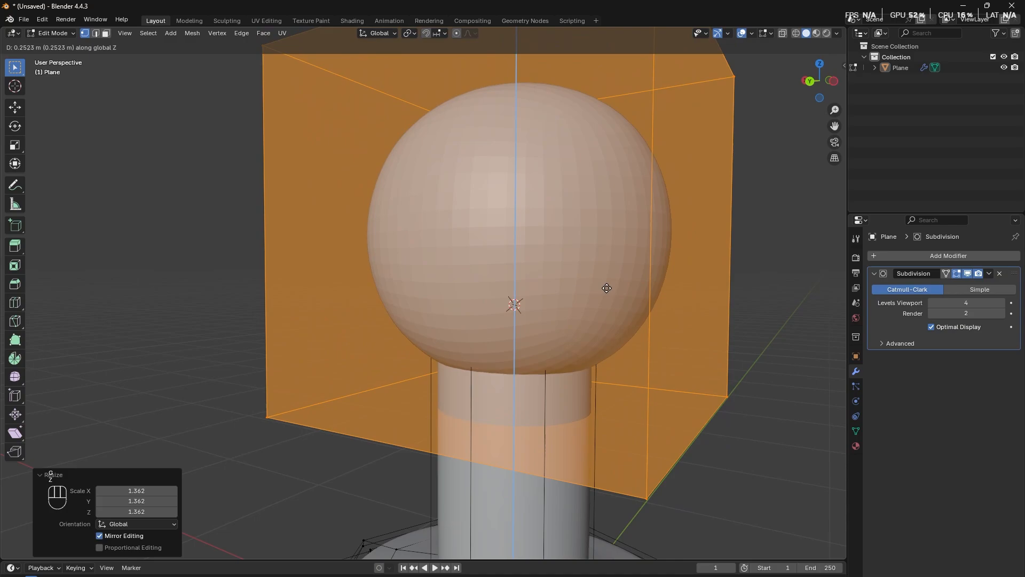
pyautogui.click(584, 307)
pyautogui.scroll(-4, 583, 307)
pyautogui.moveTo(583, 308); pyautogui.dragTo(573, 318, button='middle')
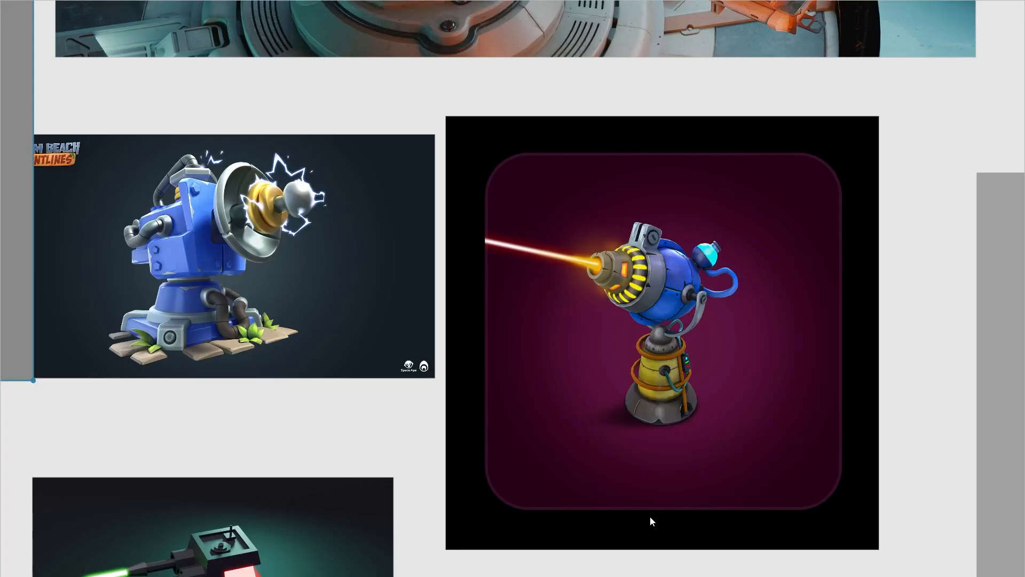
# Examine the laser turret heads on the reference board, especially the cyan cannon's shape, and return to Blender.
pyautogui.scroll(-2, 682, 509)
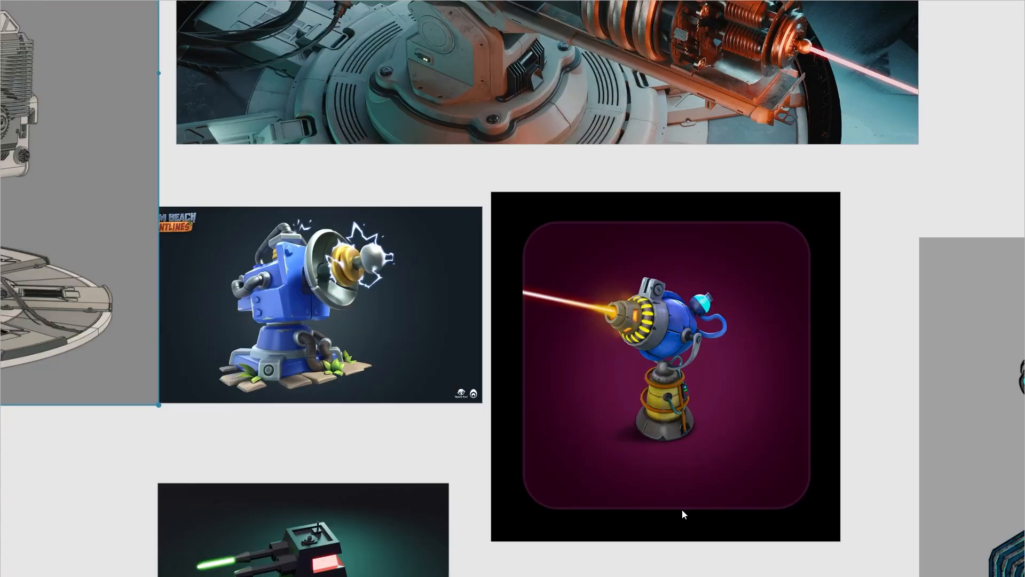
pyautogui.moveTo(689, 415)
pyautogui.mouseDown(button='middle')
pyautogui.moveTo(657, 418)
pyautogui.moveTo(672, 416)
pyautogui.mouseUp(button='middle')
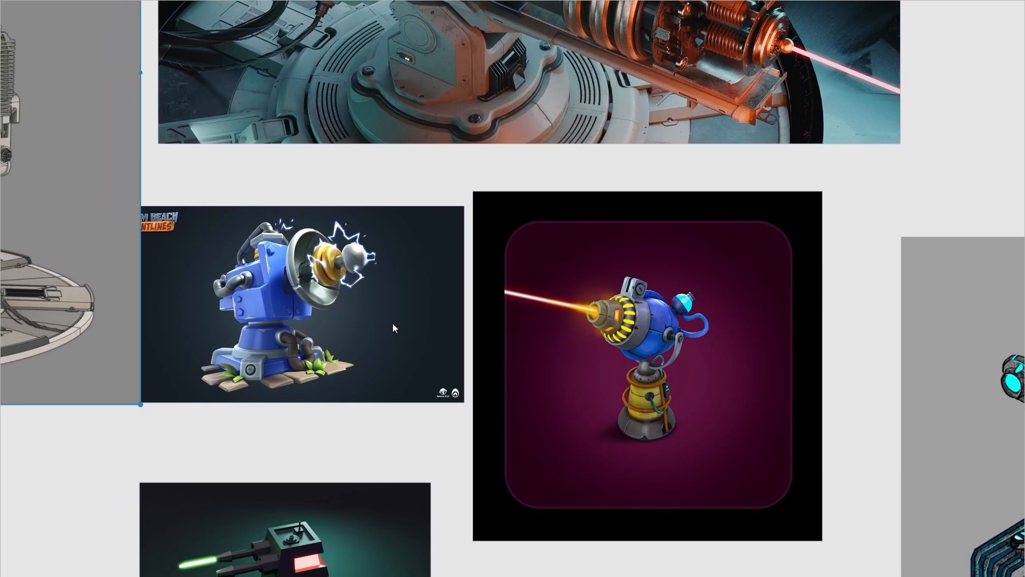
pyautogui.moveTo(399, 360); pyautogui.dragTo(416, 432, button='middle')
pyautogui.scroll(-5, 415, 432)
pyautogui.moveTo(521, 459); pyautogui.dragTo(578, 412, button='middle')
pyautogui.moveTo(632, 452); pyautogui.dragTo(463, 407, button='middle')
pyautogui.scroll(4, 537, 380)
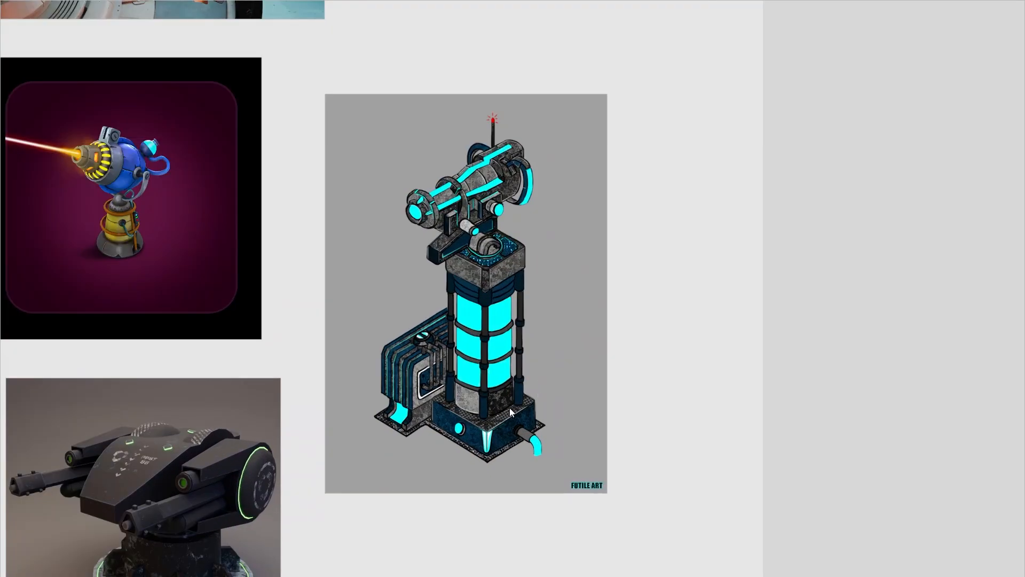
pyautogui.scroll(1, 499, 412)
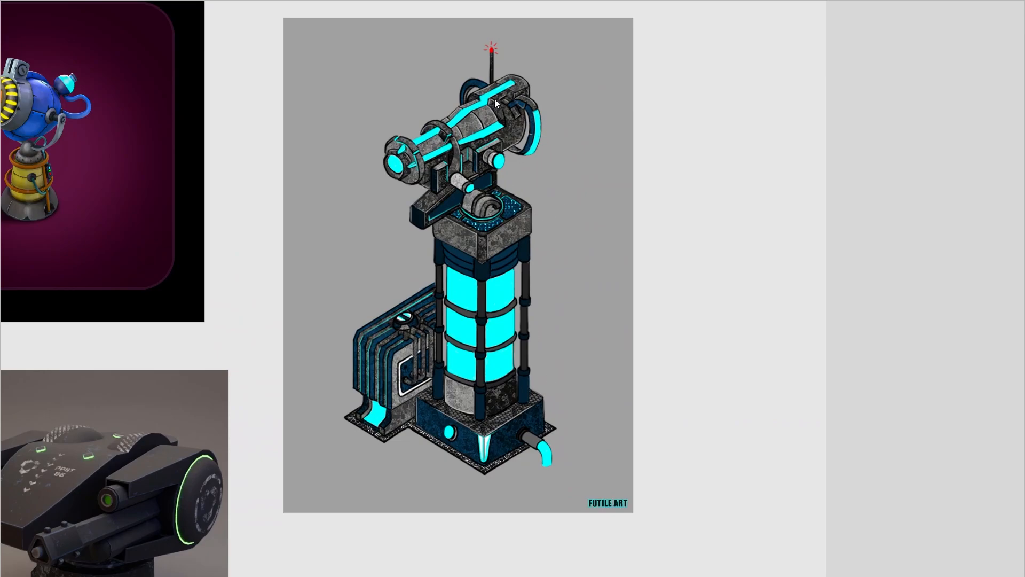
pyautogui.moveTo(947, 5)
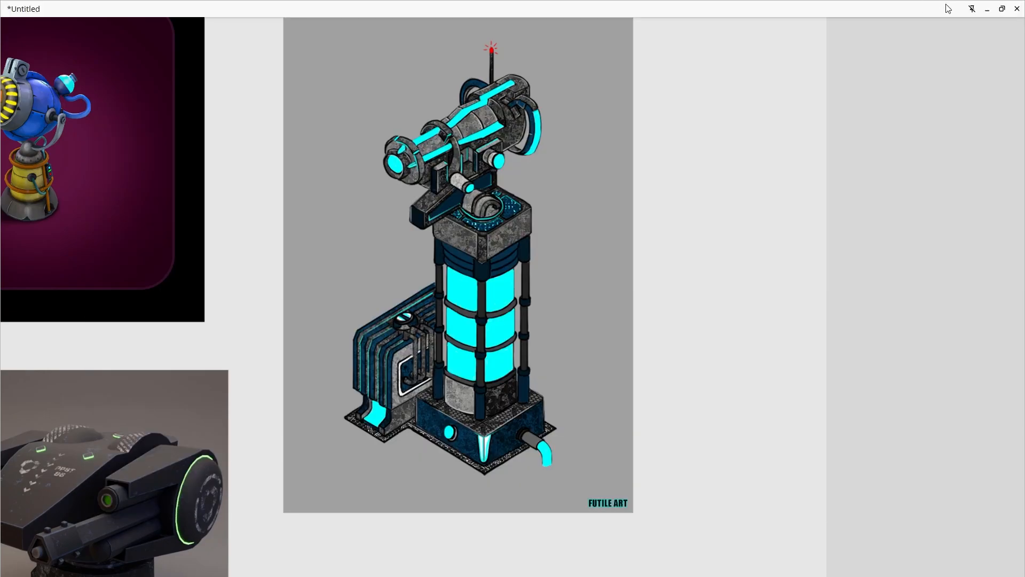
pyautogui.click(987, 9)
# Move the head cage's -Y side face outward along Y by about 0.23 m to lengthen the head.
pyautogui.moveTo(563, 357); pyautogui.dragTo(451, 377, button='middle')
pyautogui.moveTo(519, 377); pyautogui.dragTo(481, 379, button='middle')
pyautogui.press('Tab')
pyautogui.press('Tab')
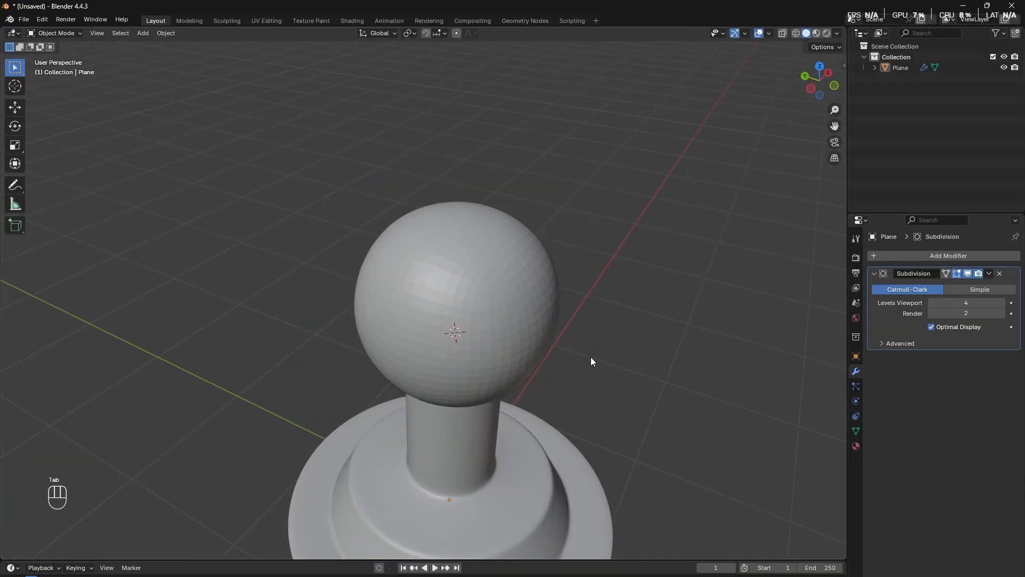
pyautogui.press('3')
pyautogui.click(600, 379)
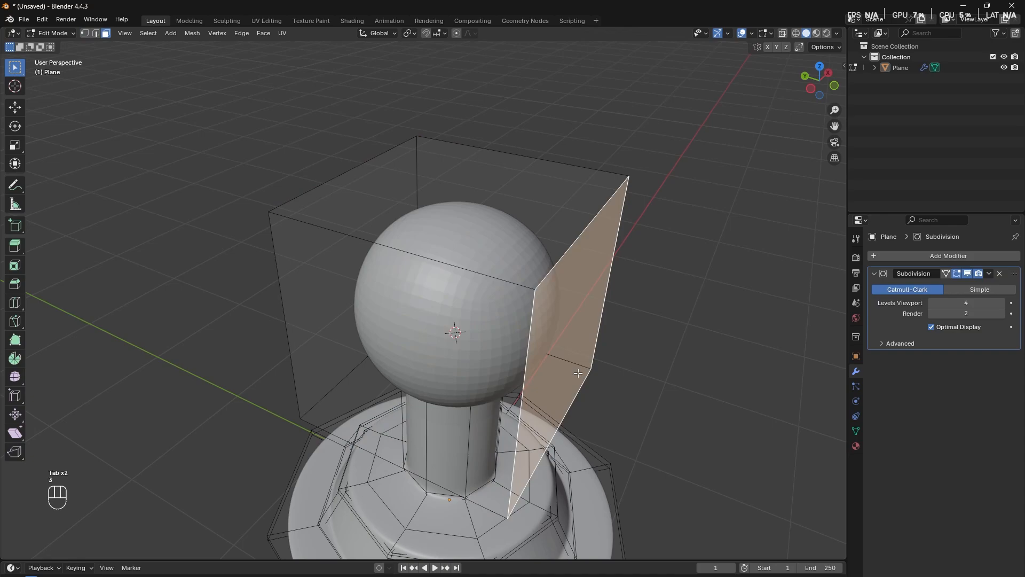
pyautogui.moveTo(601, 380); pyautogui.dragTo(561, 439, button='middle')
pyautogui.scroll(-2, 634, 374)
pyautogui.scroll(-2, 634, 406)
pyautogui.moveTo(516, 344)
pyautogui.mouseDown(button='middle')
pyautogui.moveTo(452, 271)
pyautogui.moveTo(360, 318)
pyautogui.moveTo(331, 310)
pyautogui.moveTo(314, 320)
pyautogui.moveTo(542, 318)
pyautogui.moveTo(430, 307)
pyautogui.moveTo(507, 333)
pyautogui.mouseUp(button='middle')
pyautogui.press('g')
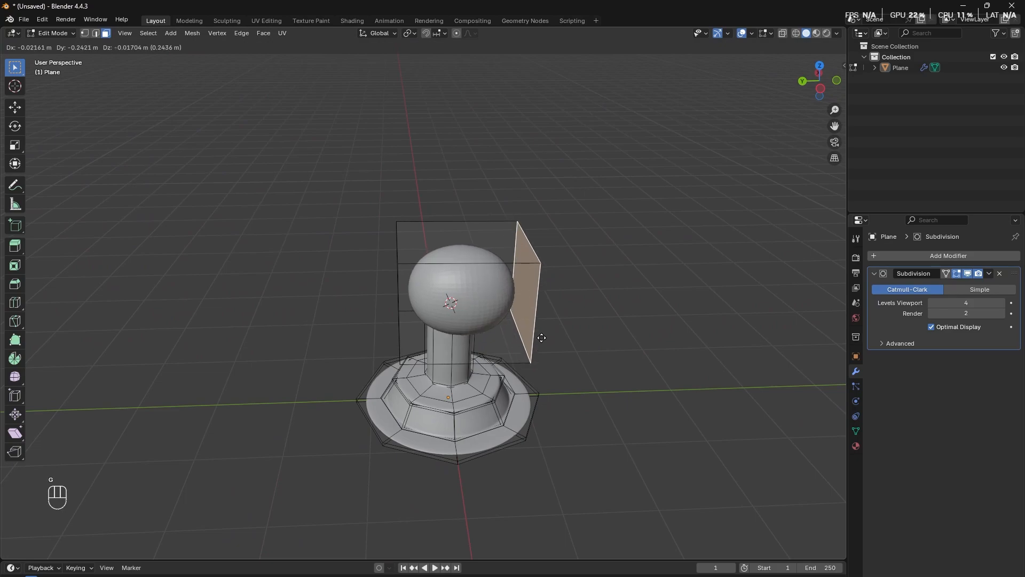
pyautogui.press('y')
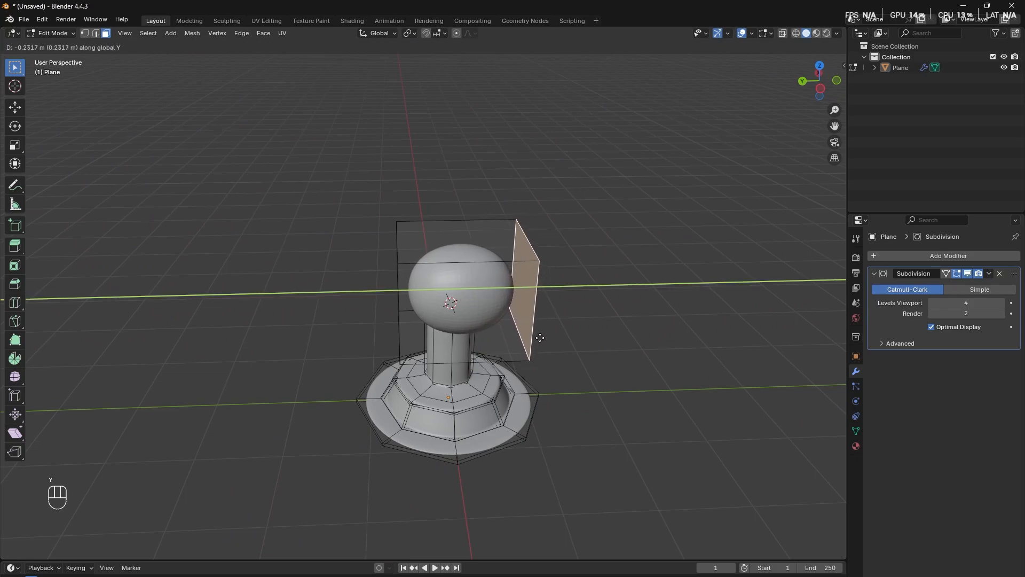
pyautogui.click(540, 338)
pyautogui.moveTo(540, 338)
pyautogui.mouseDown(button='middle')
pyautogui.moveTo(531, 355)
pyautogui.moveTo(542, 337)
pyautogui.mouseUp(button='middle')
pyautogui.hotkey('ctrl', 'z')
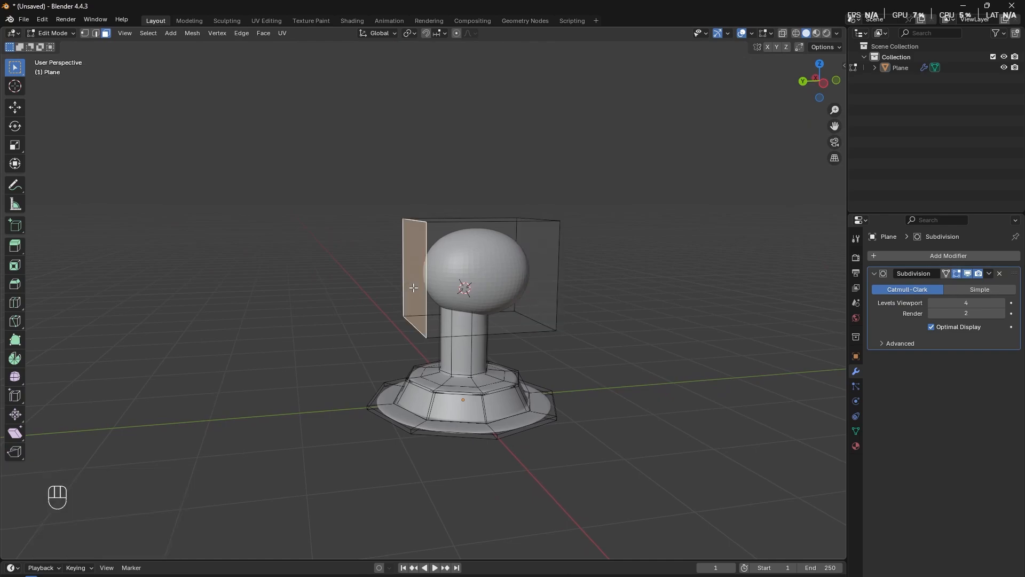
# Extrude the head's +Y end face about 0.258 m and scale the new face to about 0.726.
pyautogui.press('e')
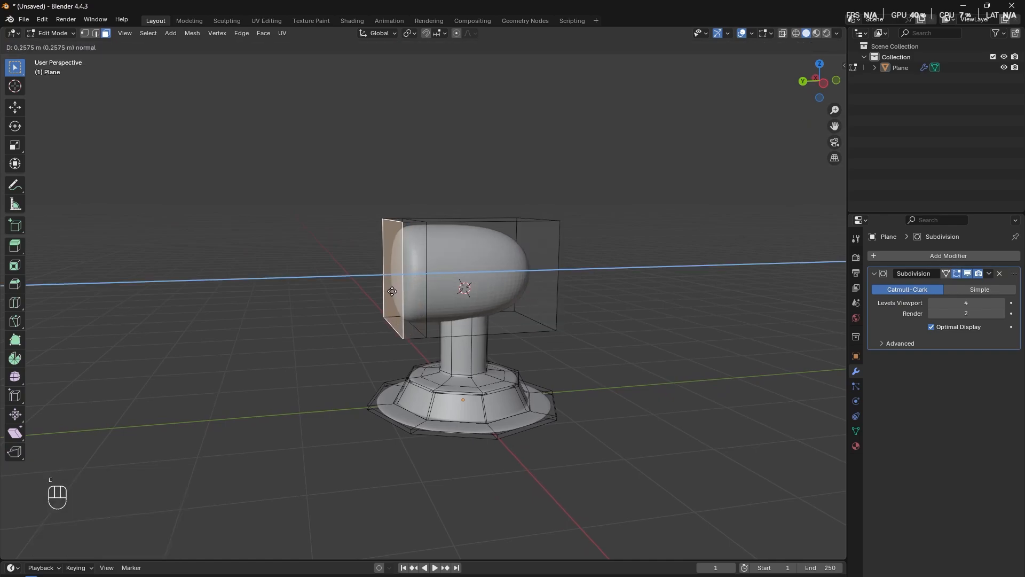
pyautogui.click(392, 291)
pyautogui.press('s')
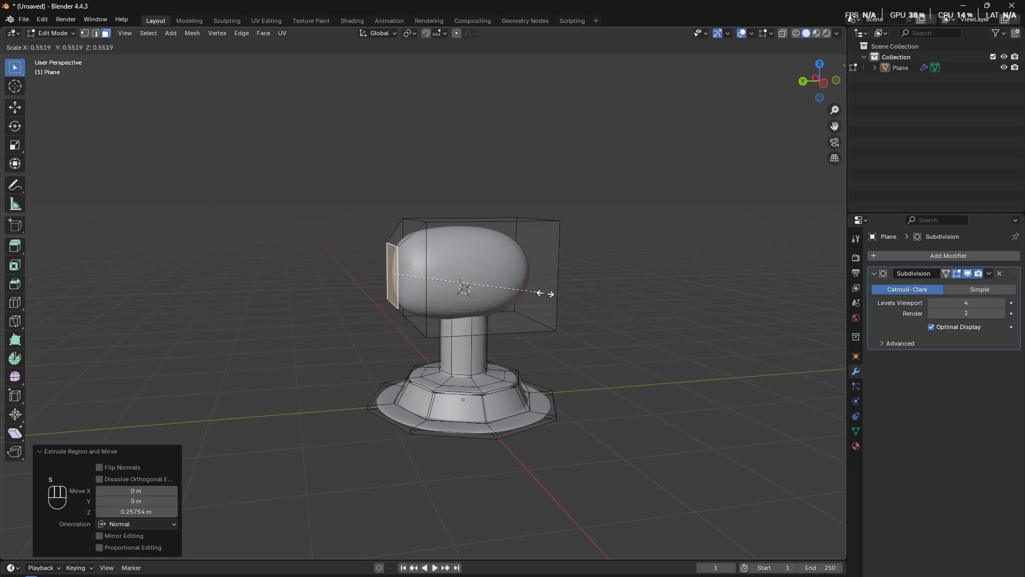
pyautogui.click(591, 310)
# Compare the elongated head with the cyan cannon on the reference board and return to Blender.
pyautogui.moveTo(582, 381); pyautogui.dragTo(515, 382, button='middle')
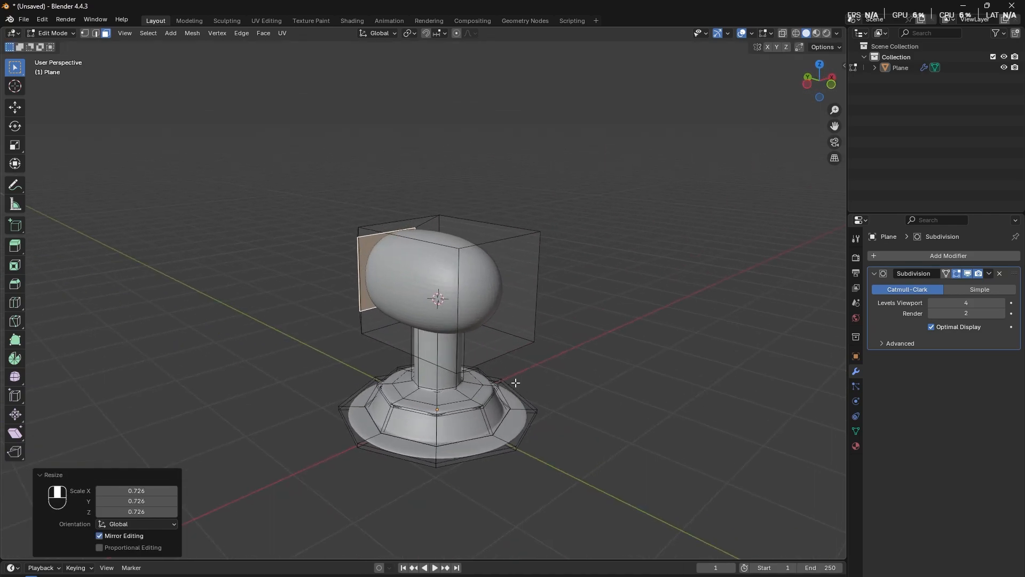
pyautogui.moveTo(509, 322); pyautogui.dragTo(586, 366, button='middle')
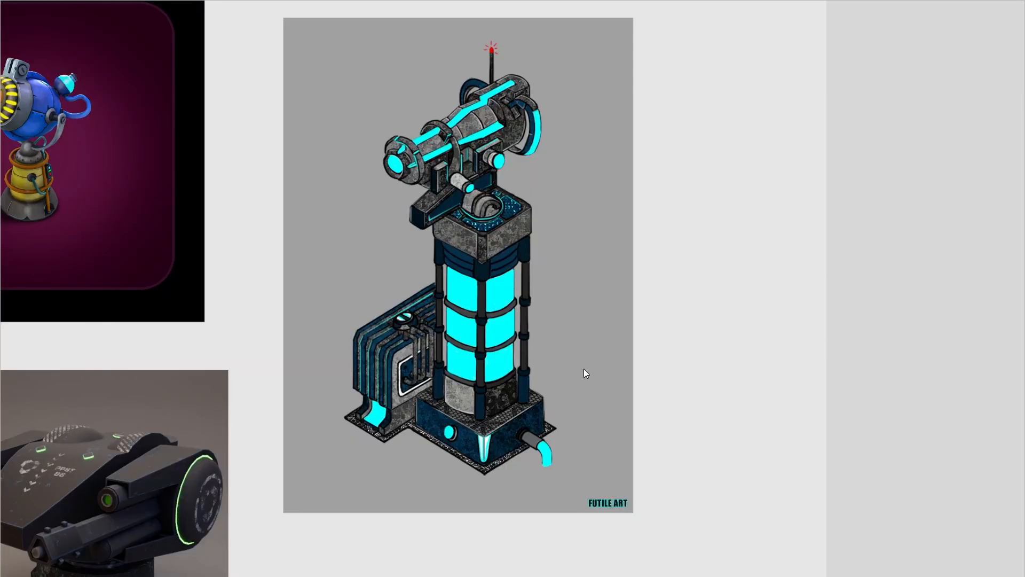
pyautogui.hotkey('alt', 'Tab')
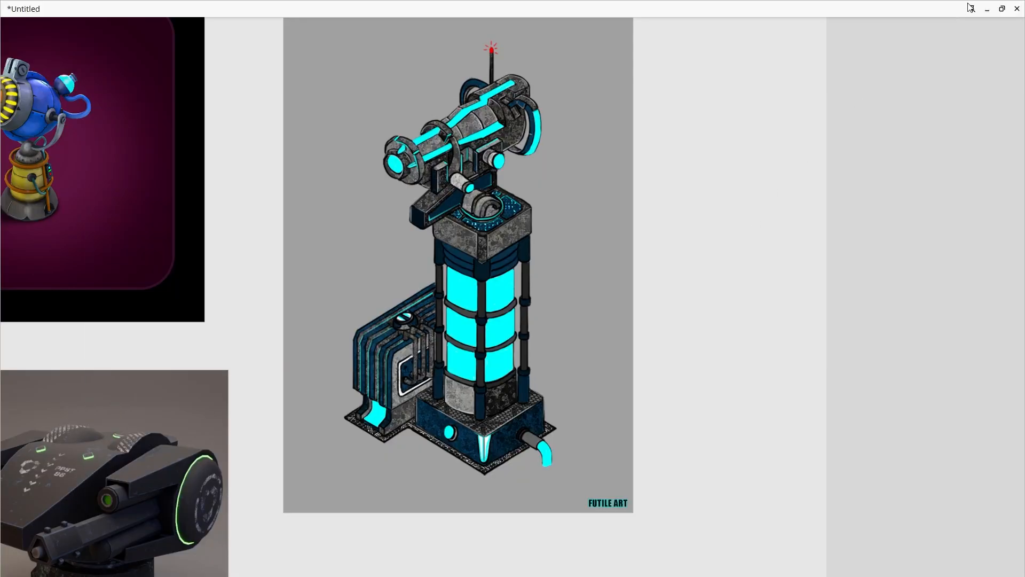
pyautogui.click(973, 8)
pyautogui.hotkey('alt', 'Tab')
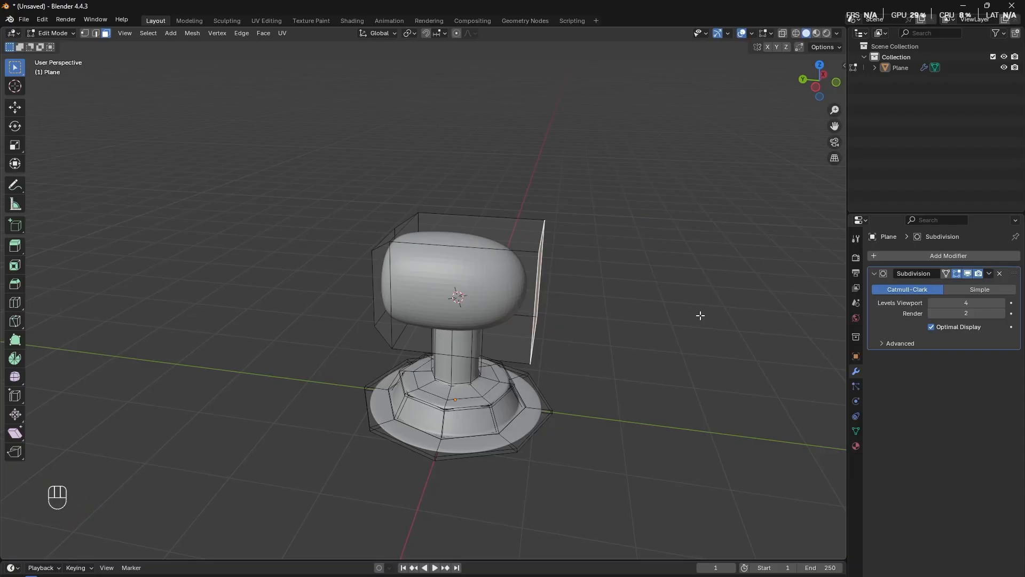
pyautogui.hotkey('alt', 'Tab')
pyautogui.hotkey('alt', 'Tab')
# Extrude the head's opposite, -Y end face by about 0.08 m to flatten that end.
pyautogui.moveTo(484, 350); pyautogui.dragTo(462, 343, button='middle')
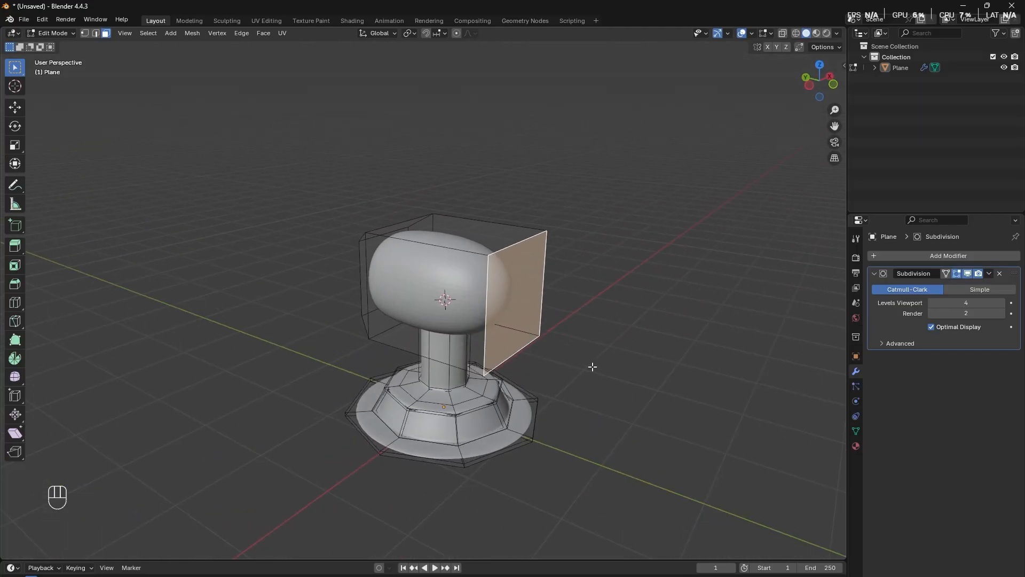
pyautogui.press('e')
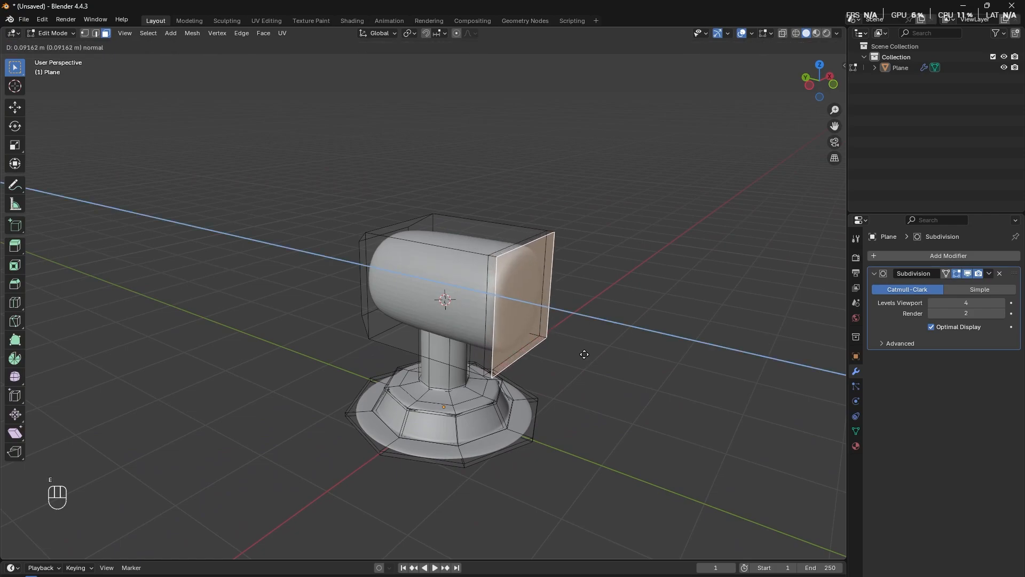
pyautogui.click(583, 354)
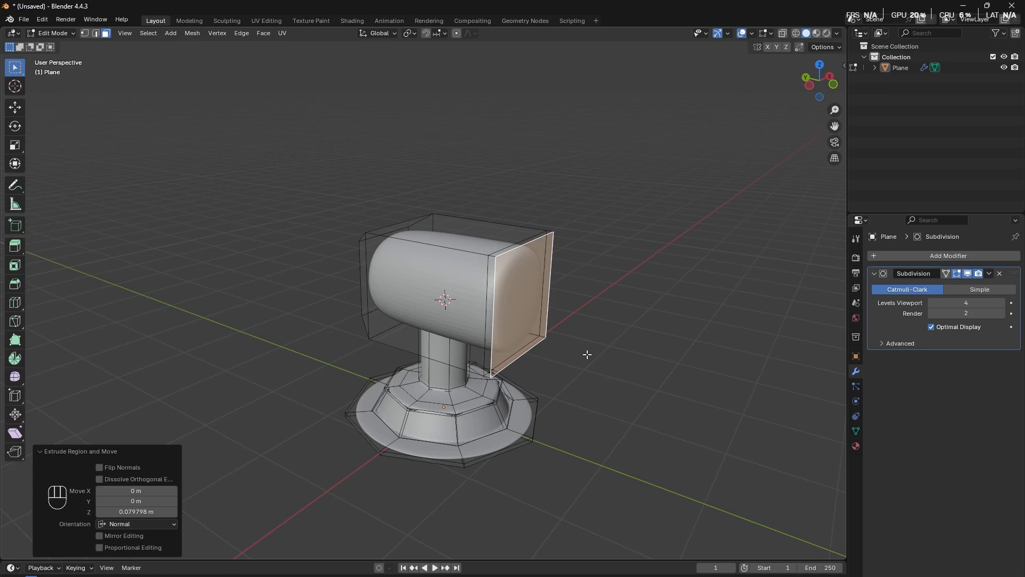
pyautogui.moveTo(588, 352); pyautogui.dragTo(649, 342, button='middle')
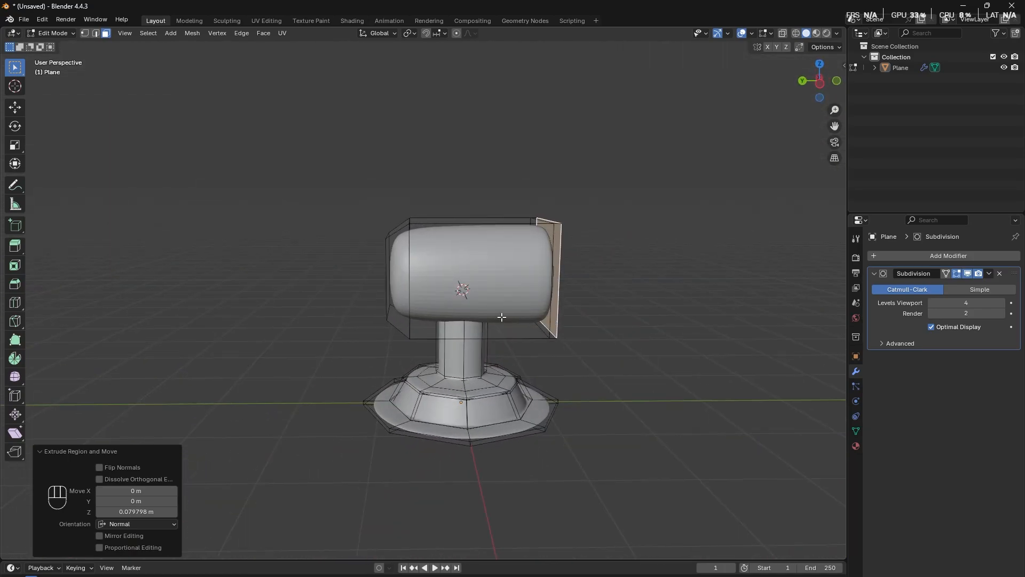
# Select the whole linked head mesh and raise it about 1.349 m along Z, clear of the column.
pyautogui.press('a')
pyautogui.click(507, 298)
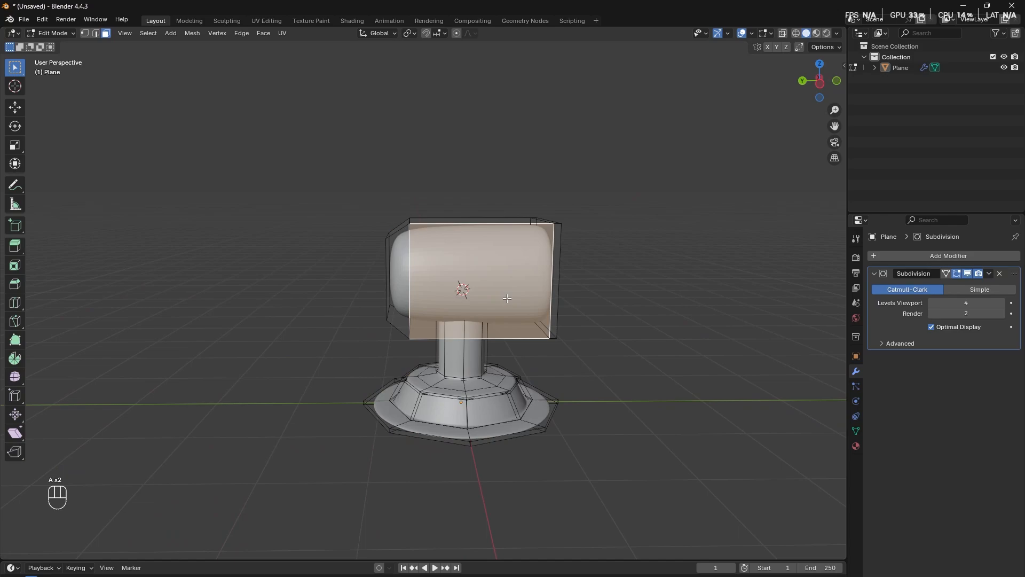
pyautogui.press('l')
pyautogui.press('g')
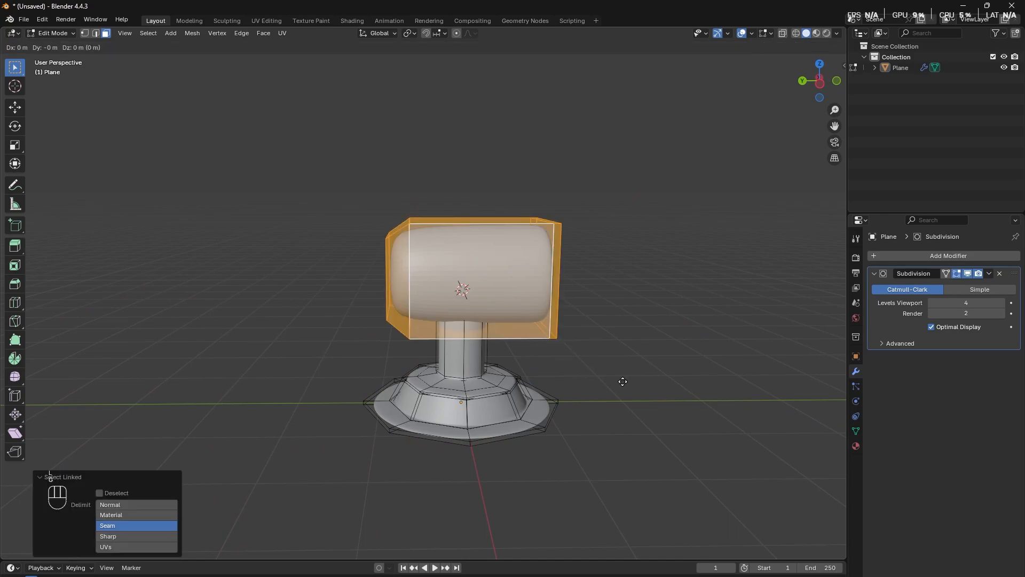
pyautogui.press('z')
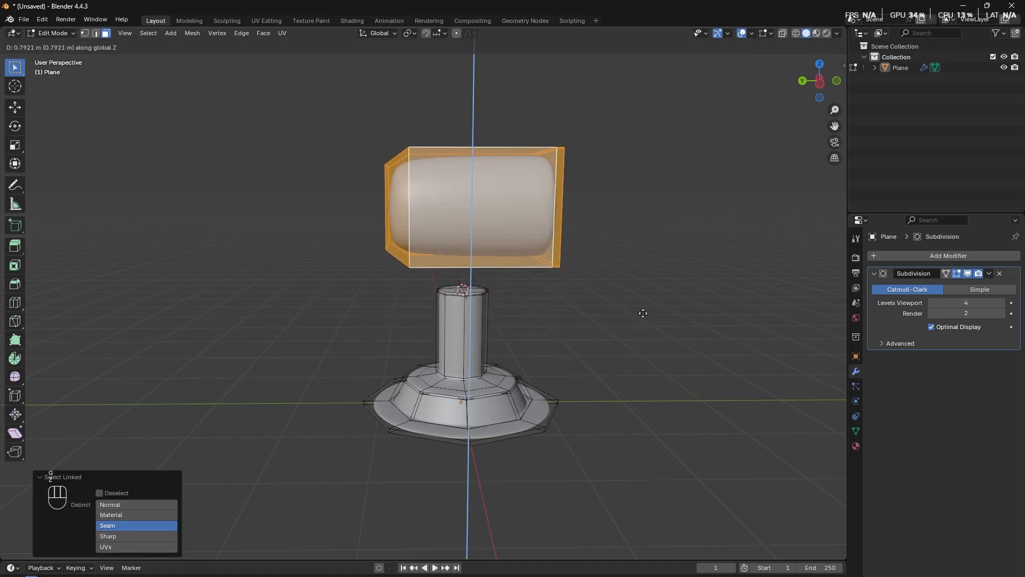
pyautogui.click(656, 265)
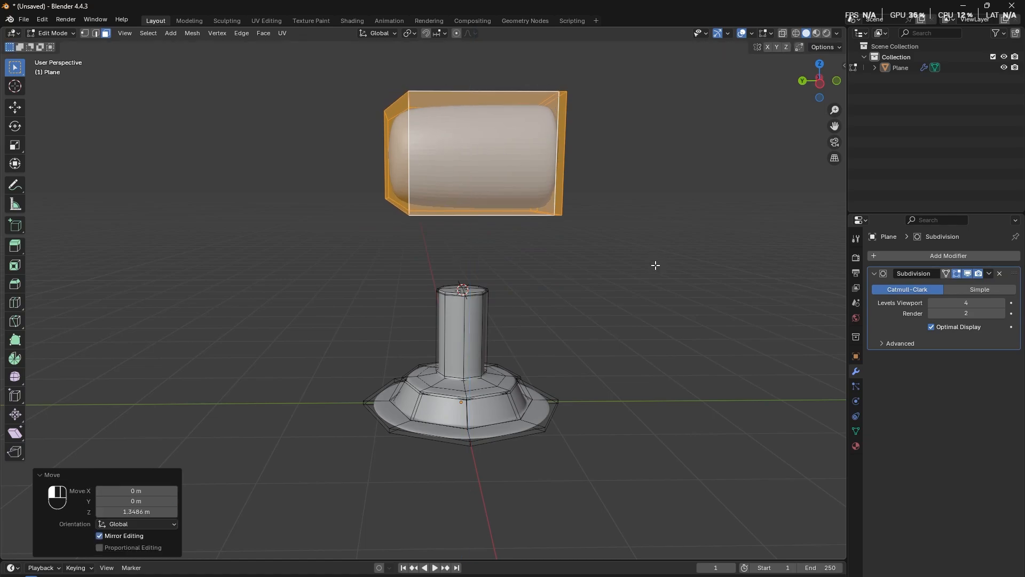
# Select all vertices of the column's top end and raise them about 1.03 m along Z to meet the head.
pyautogui.click(394, 271)
pyautogui.press('1')
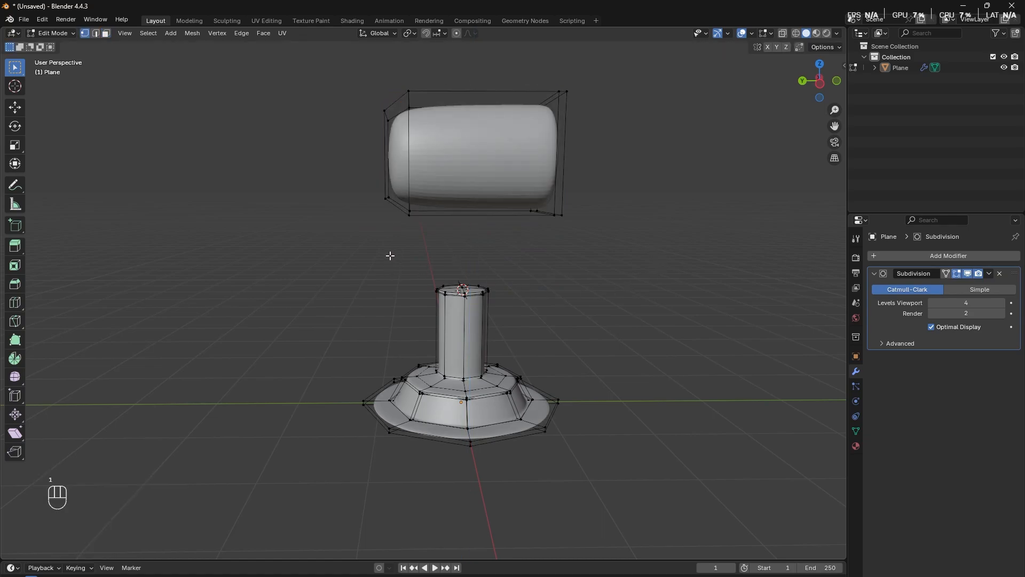
pyautogui.moveTo(400, 256); pyautogui.dragTo(507, 319)
pyautogui.moveTo(506, 319); pyautogui.dragTo(705, 351, button='middle')
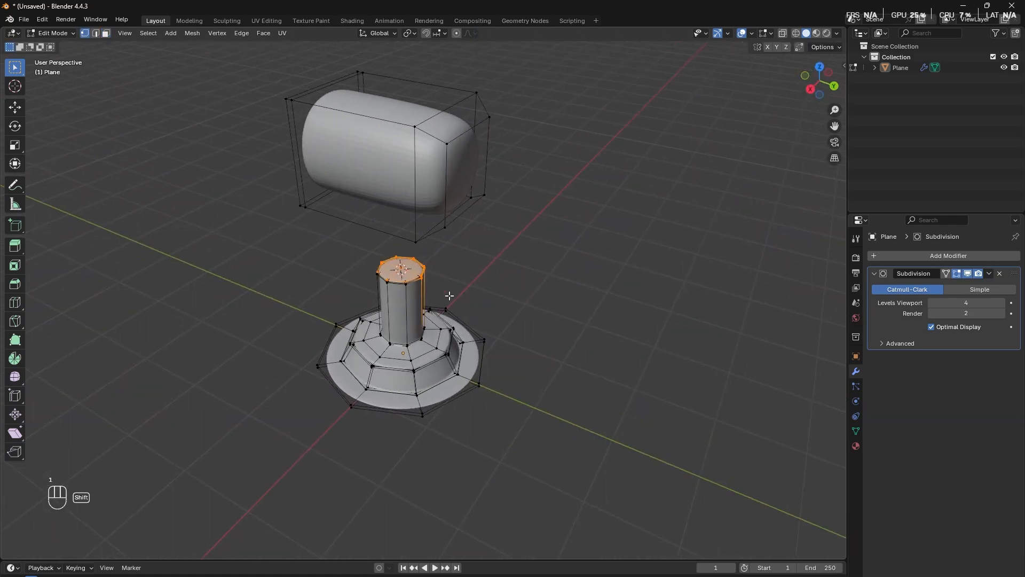
pyautogui.keyDown('shift'); pyautogui.moveTo(346, 252); pyautogui.dragTo(458, 303); pyautogui.keyUp('shift')
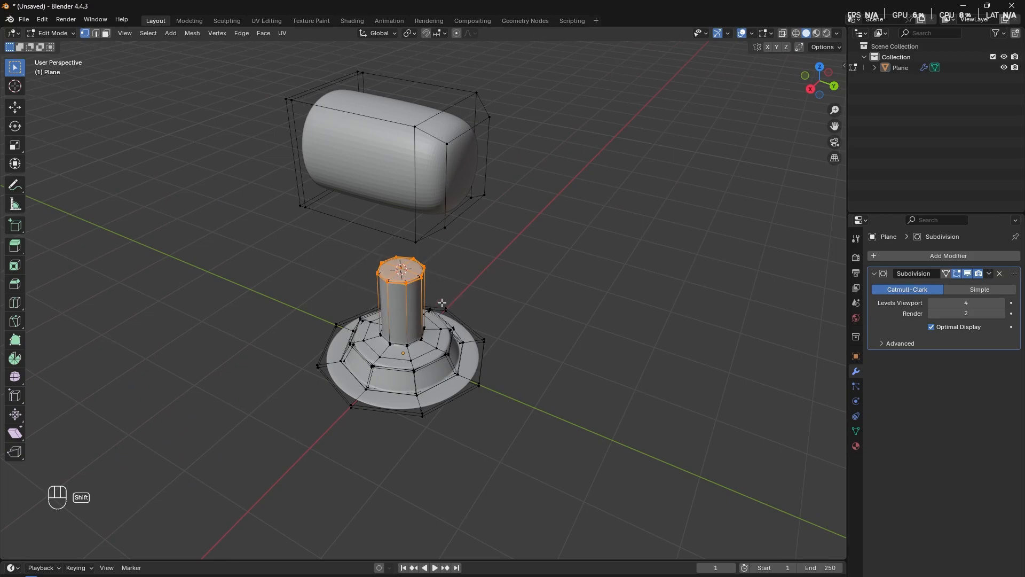
pyautogui.moveTo(442, 302); pyautogui.dragTo(542, 255, button='middle')
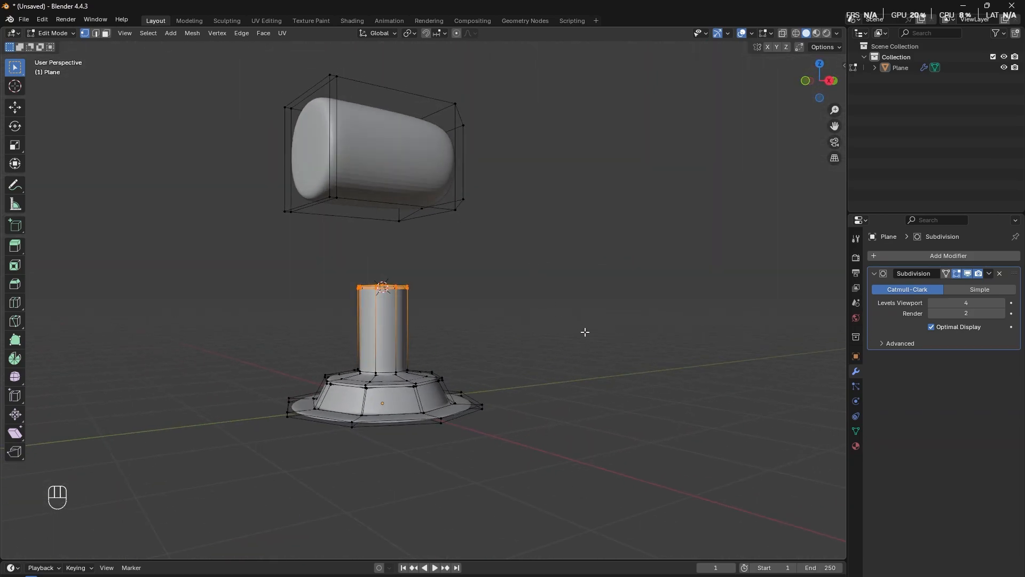
pyautogui.press('g')
pyautogui.press('z')
pyautogui.click(609, 250)
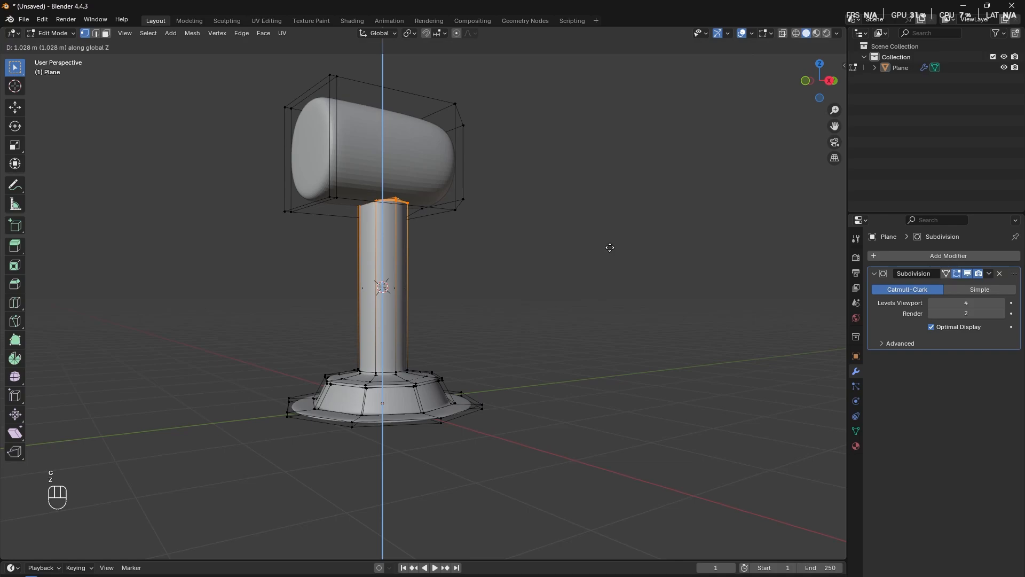
# With X-ray on, select the leftover vertex ring inside the column and raise it about 0.853 m along Z.
pyautogui.moveTo(583, 319); pyautogui.dragTo(545, 352, button='middle')
pyautogui.scroll(6, 423, 339)
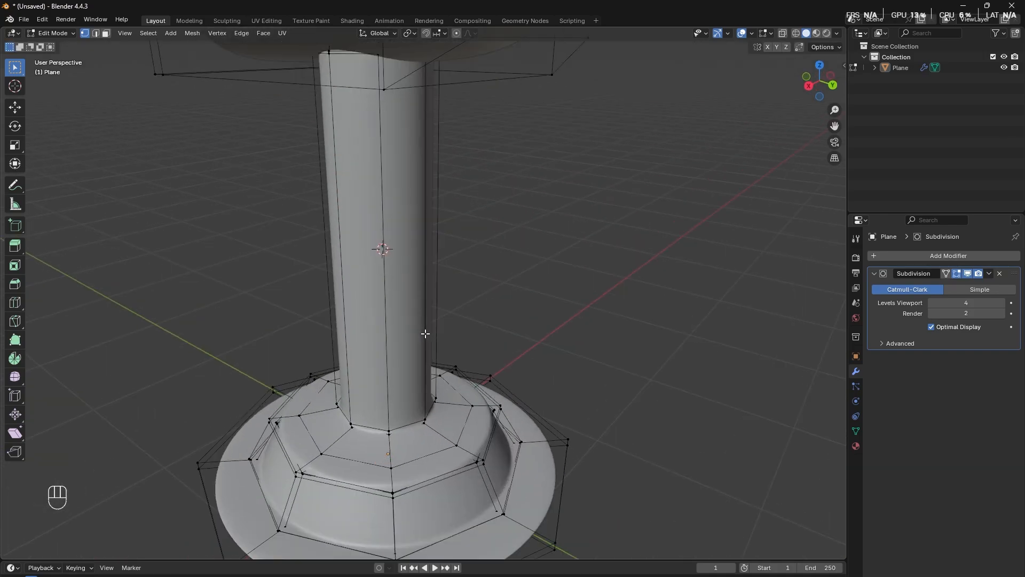
pyautogui.moveTo(424, 336); pyautogui.dragTo(609, 312, button='middle')
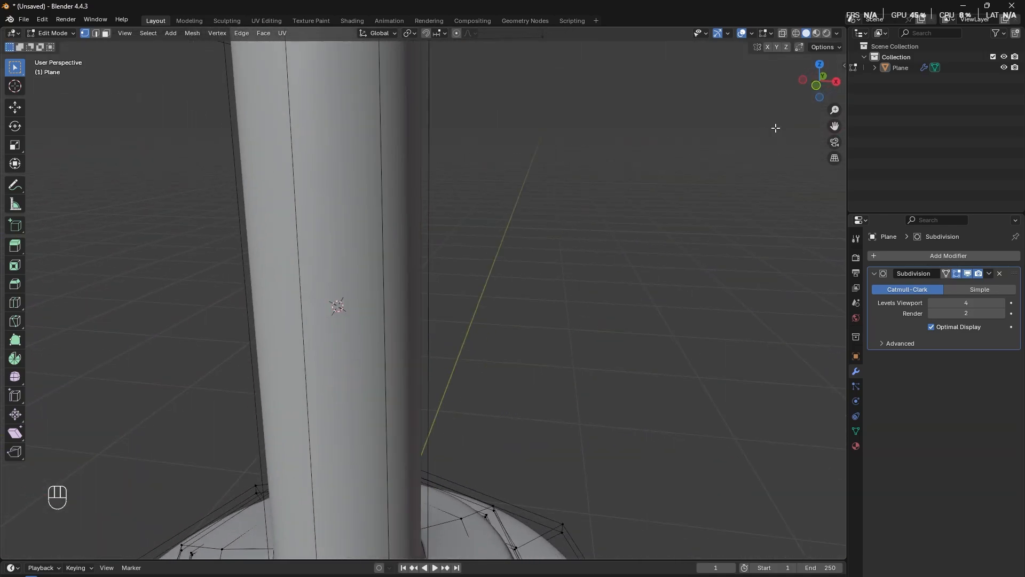
pyautogui.hotkey('alt', 'z')
pyautogui.moveTo(538, 361); pyautogui.dragTo(512, 362, button='middle')
pyautogui.moveTo(245, 260); pyautogui.dragTo(473, 357)
pyautogui.scroll(-5, 513, 389)
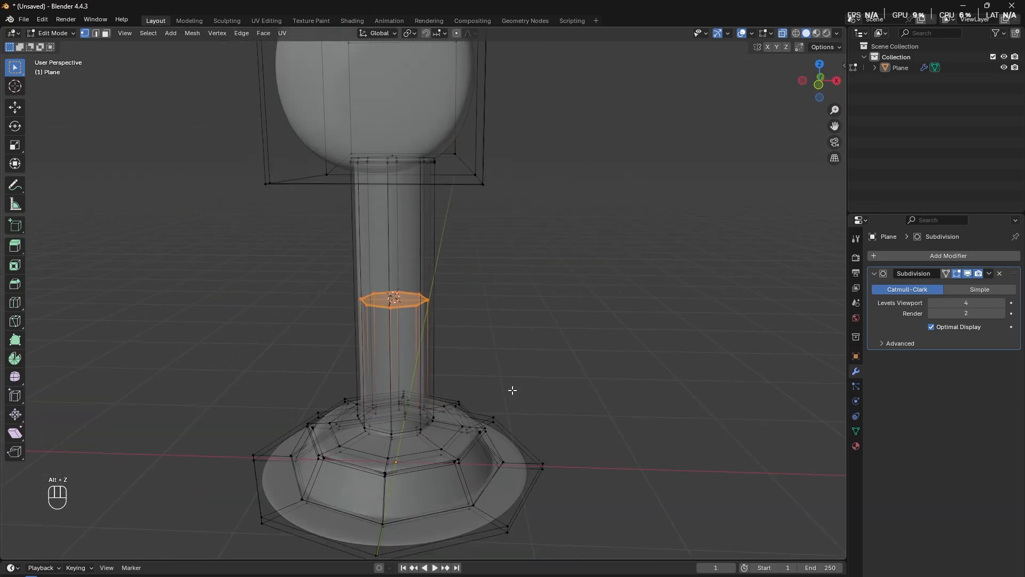
pyautogui.press('g')
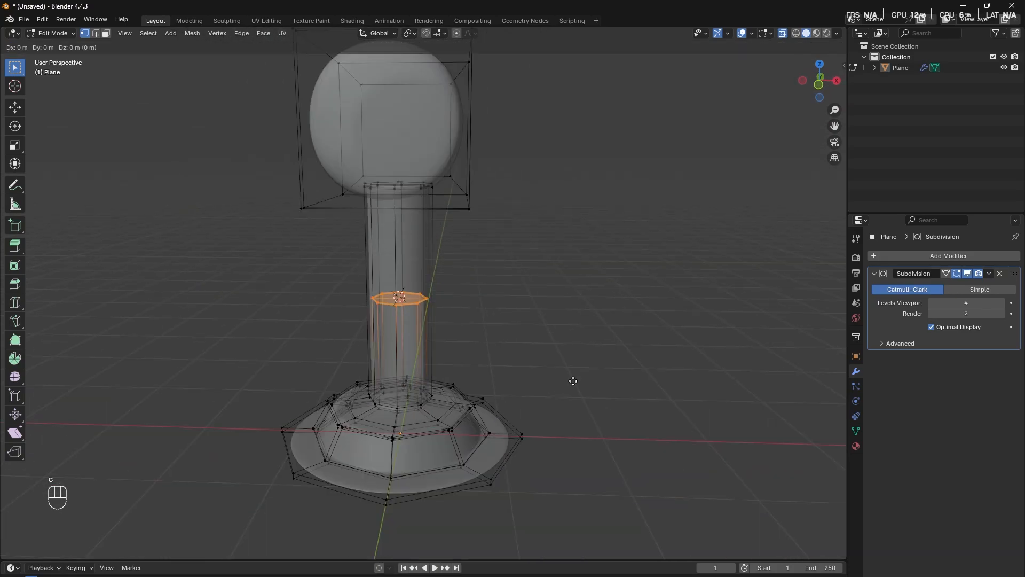
pyautogui.press('z')
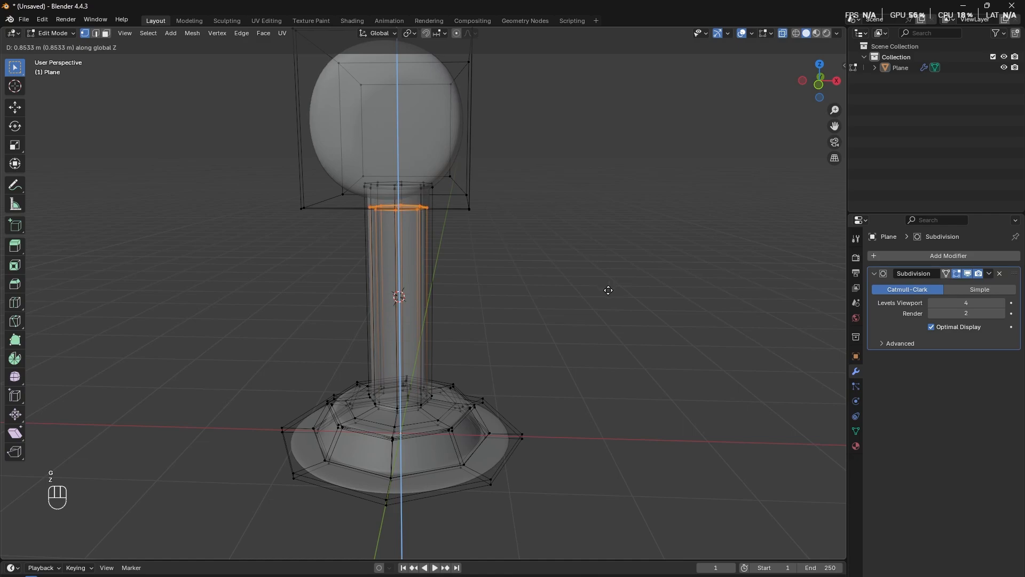
pyautogui.click(608, 290)
# Turn off X-ray, switch to Object Mode and check the whole tower's proportions from the side.
pyautogui.moveTo(623, 357); pyautogui.dragTo(634, 288, button='middle')
pyautogui.press('Tab')
pyautogui.hotkey('alt', 'z')
pyautogui.moveTo(516, 350); pyautogui.dragTo(537, 344, button='middle')
pyautogui.click(479, 237)
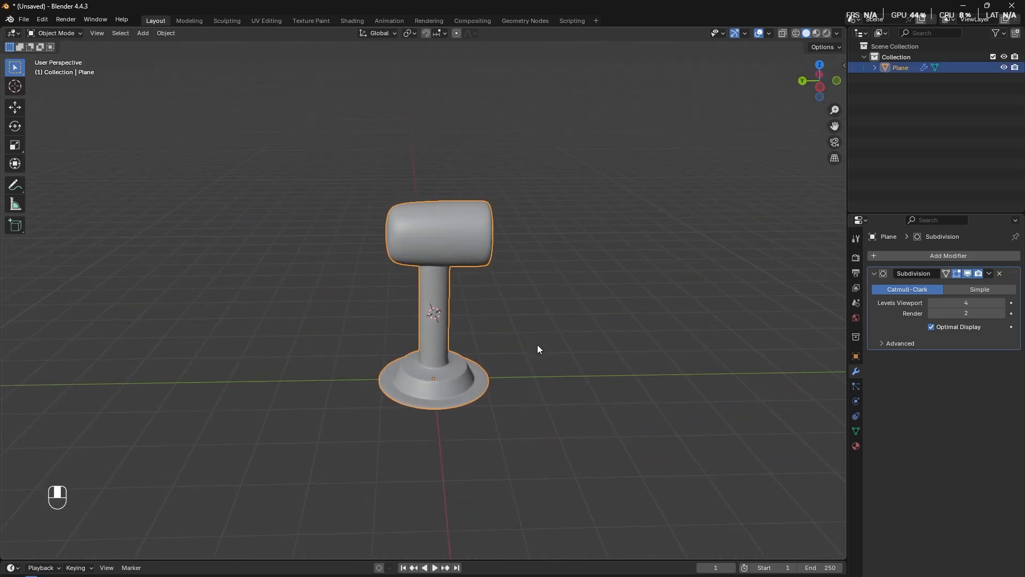
# In Edit Mode, add one loop cut around the head and slide it towards the -Y end, to a factor of about 0.193.
pyautogui.press('Tab')
pyautogui.scroll(3, 470, 294)
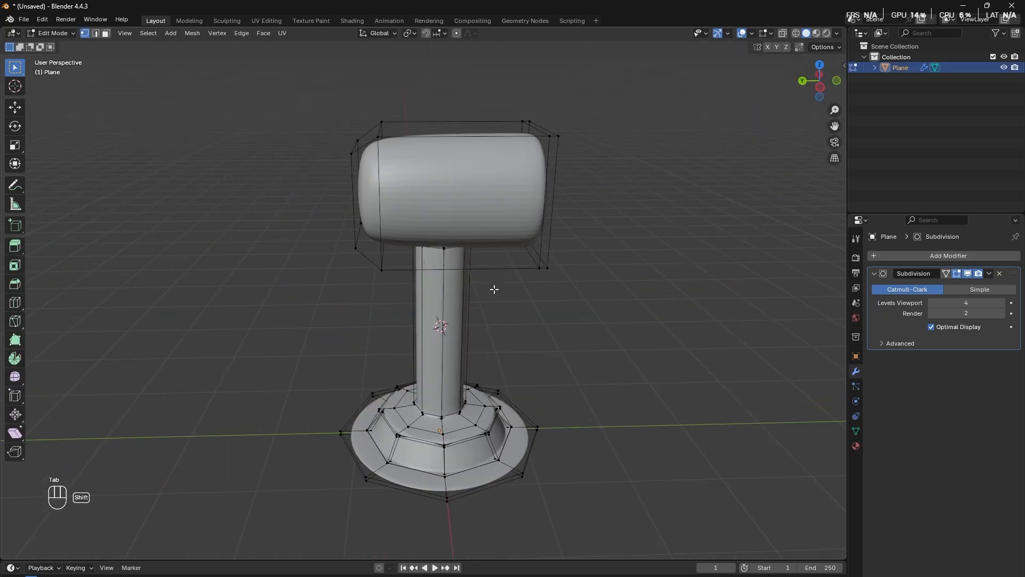
pyautogui.keyDown('shift'); pyautogui.moveTo(494, 289); pyautogui.dragTo(484, 387, button='middle'); pyautogui.keyUp('shift')
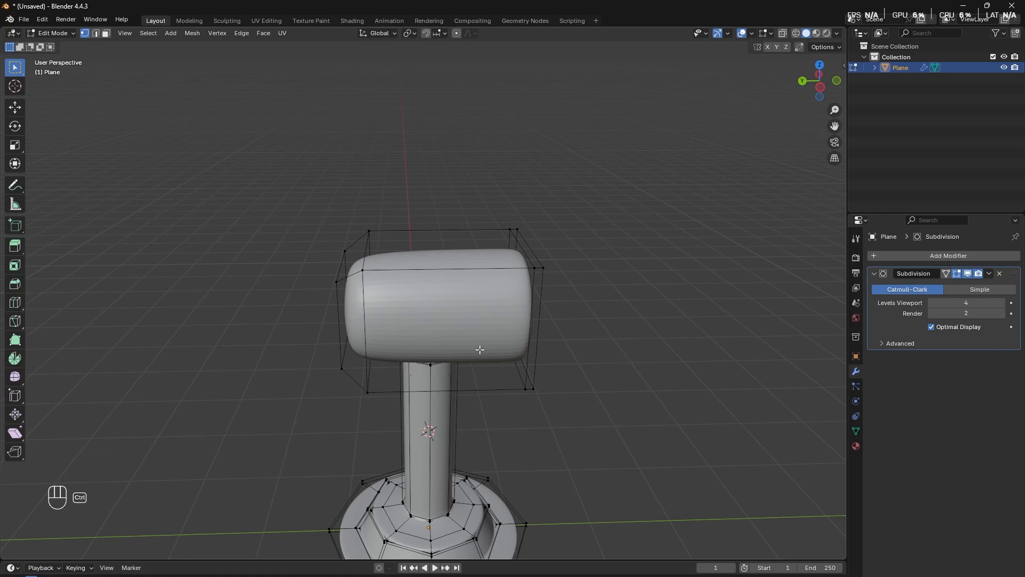
pyautogui.hotkey('ctrl', 'r')
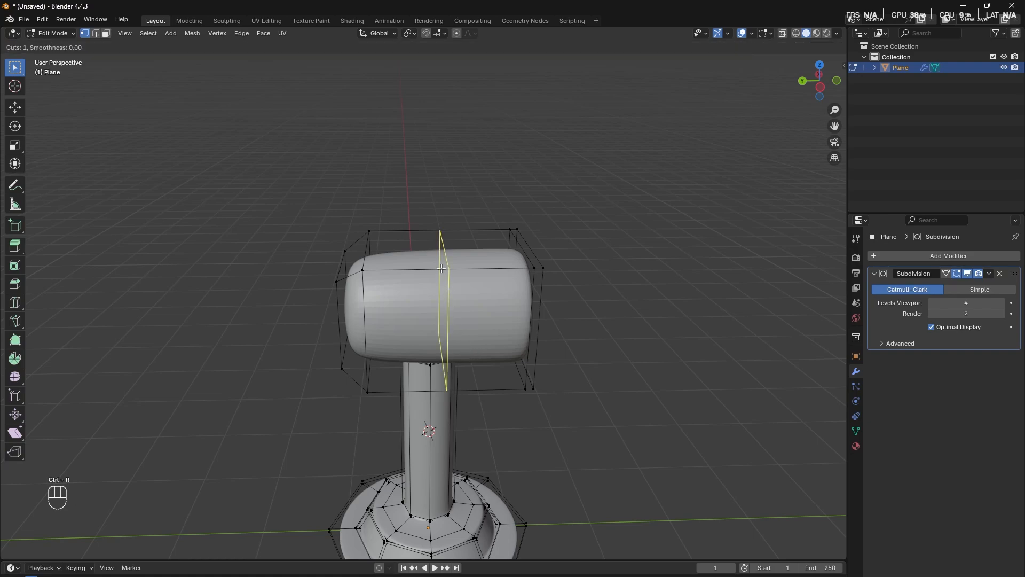
pyautogui.click(442, 269)
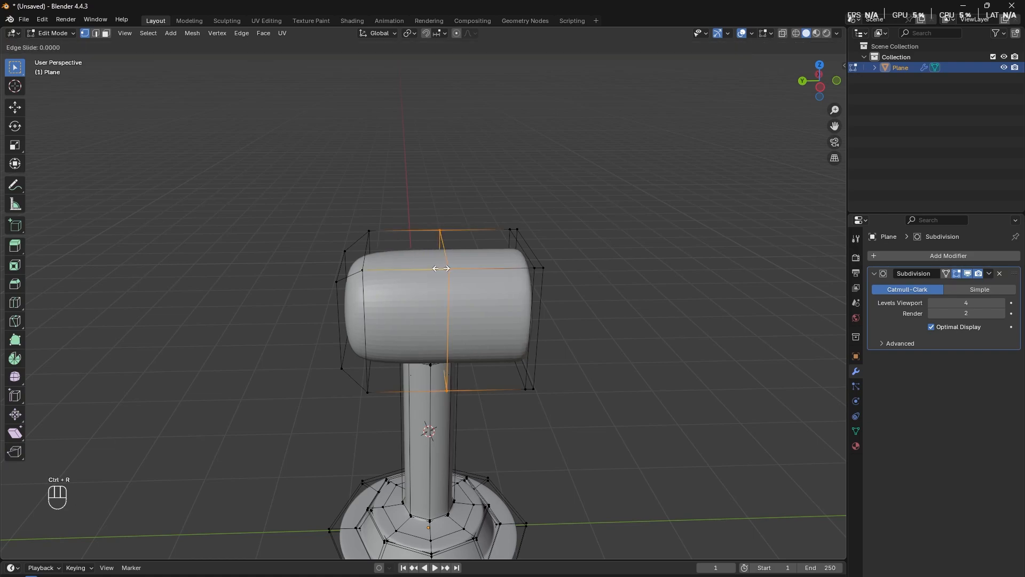
pyautogui.click(457, 309)
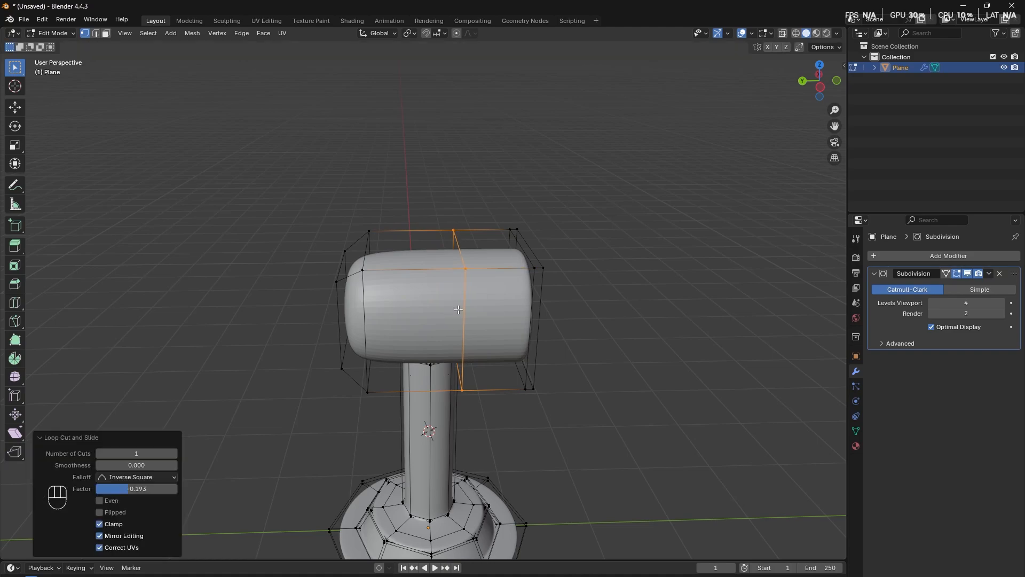
pyautogui.moveTo(457, 309); pyautogui.dragTo(434, 348, button='middle')
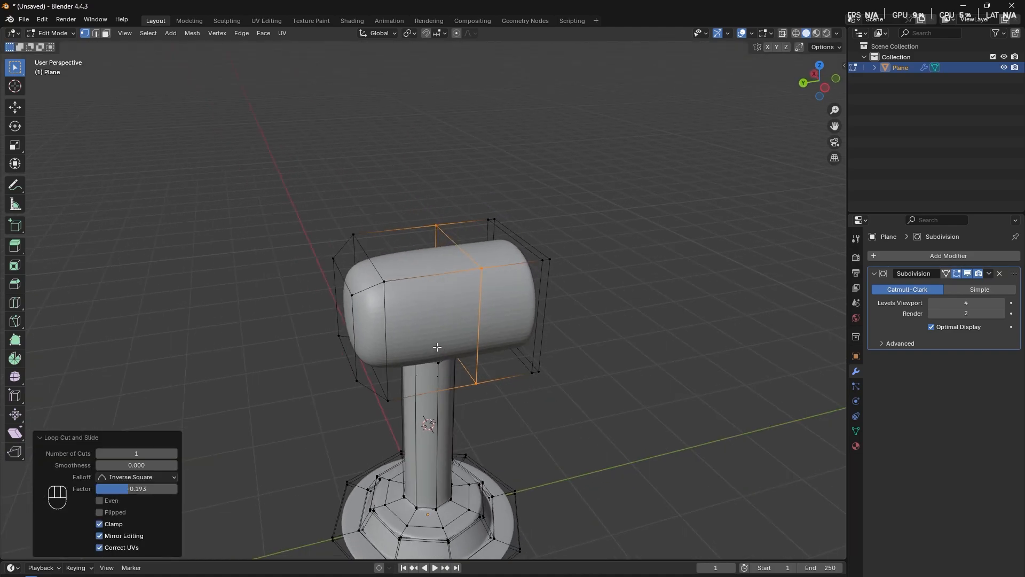
# Add a second loop cut around the head's +Y portion at a factor of about 0.099 and scale it to about 0.826.
pyautogui.click(419, 279)
pyautogui.click(426, 281)
pyautogui.press('s')
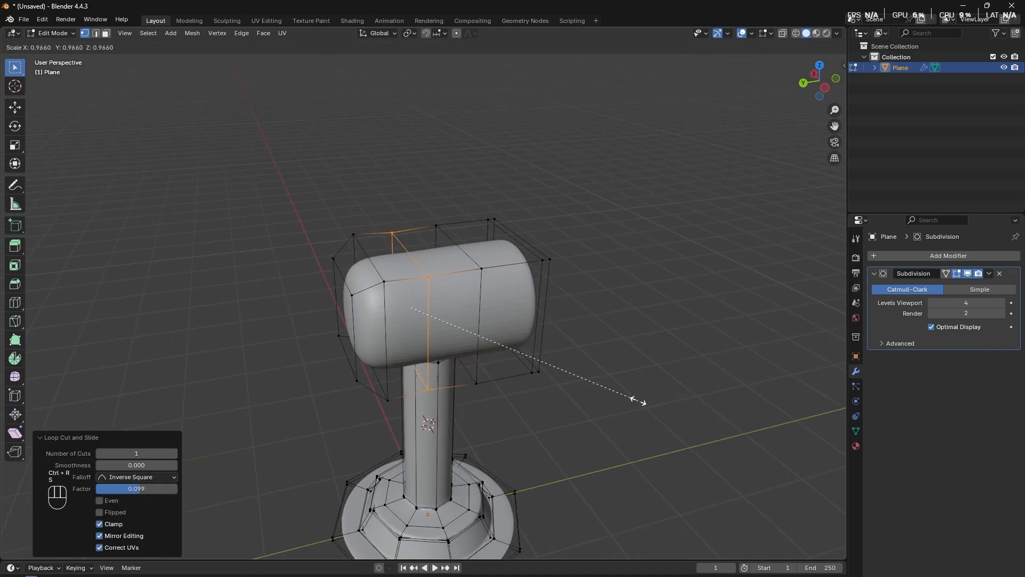
pyautogui.click(607, 377)
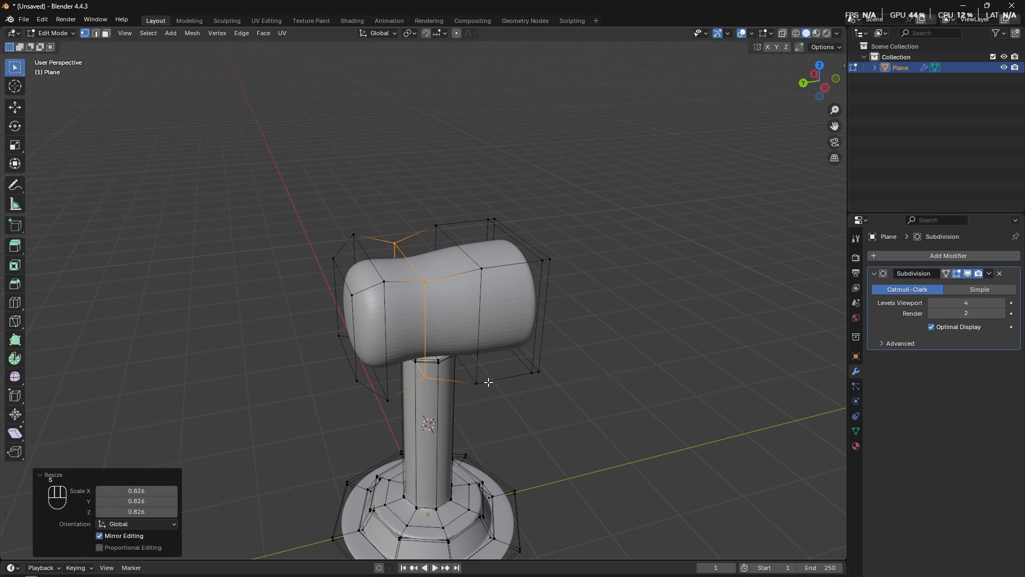
# Taper the head's +Y end by scaling its edge loop to about 0.594 and its end face to about 0.689.
pyautogui.keyDown('alt'); pyautogui.click(386, 287); pyautogui.keyUp('alt')
pyautogui.press('s')
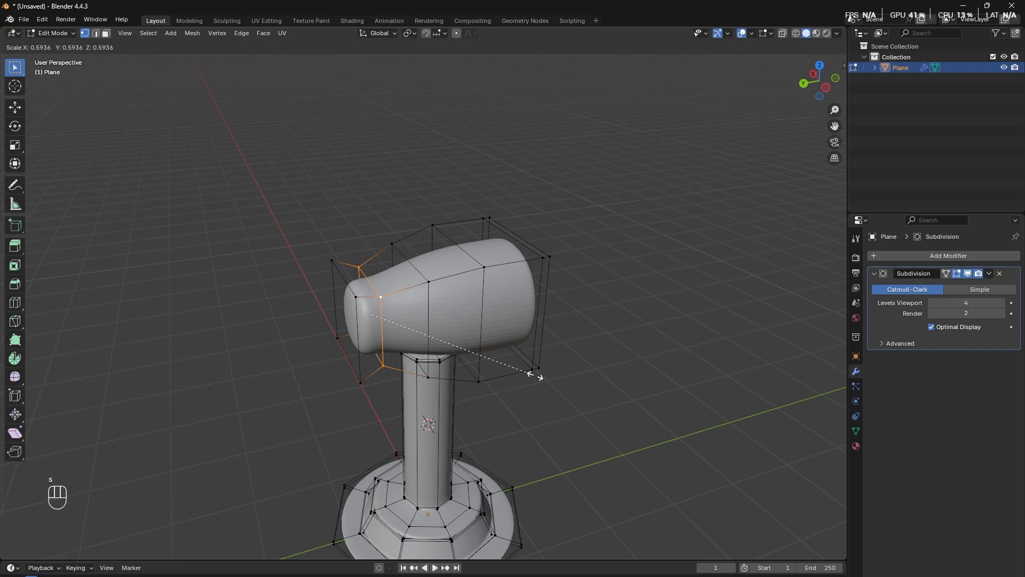
pyautogui.click(534, 374)
pyautogui.keyDown('alt'); pyautogui.keyDown('shift'); pyautogui.click(356, 300); pyautogui.keyUp('shift'); pyautogui.keyUp('alt')
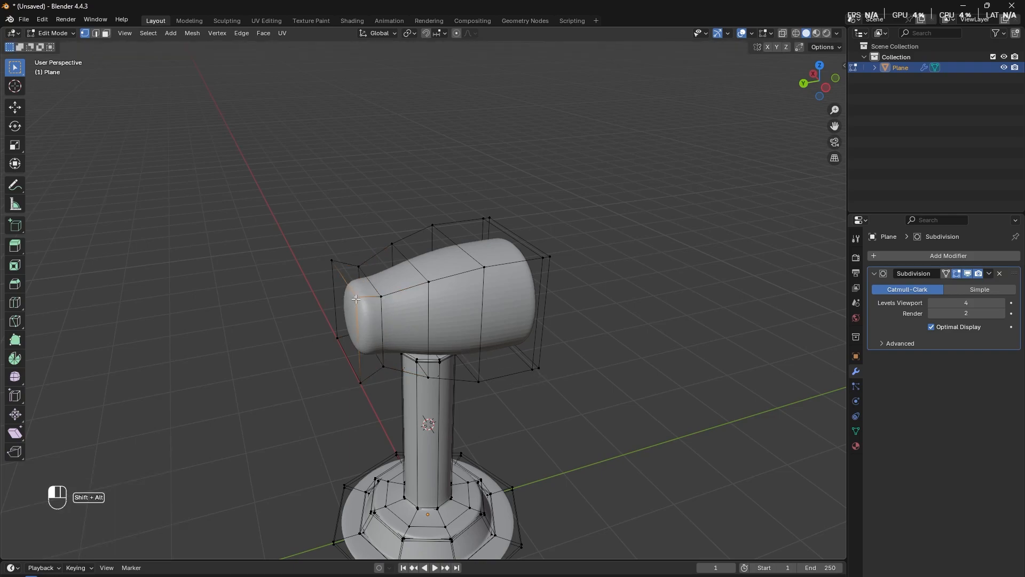
pyautogui.keyDown('alt'); pyautogui.keyDown('shift'); pyautogui.click(332, 265); pyautogui.keyUp('shift'); pyautogui.keyUp('alt')
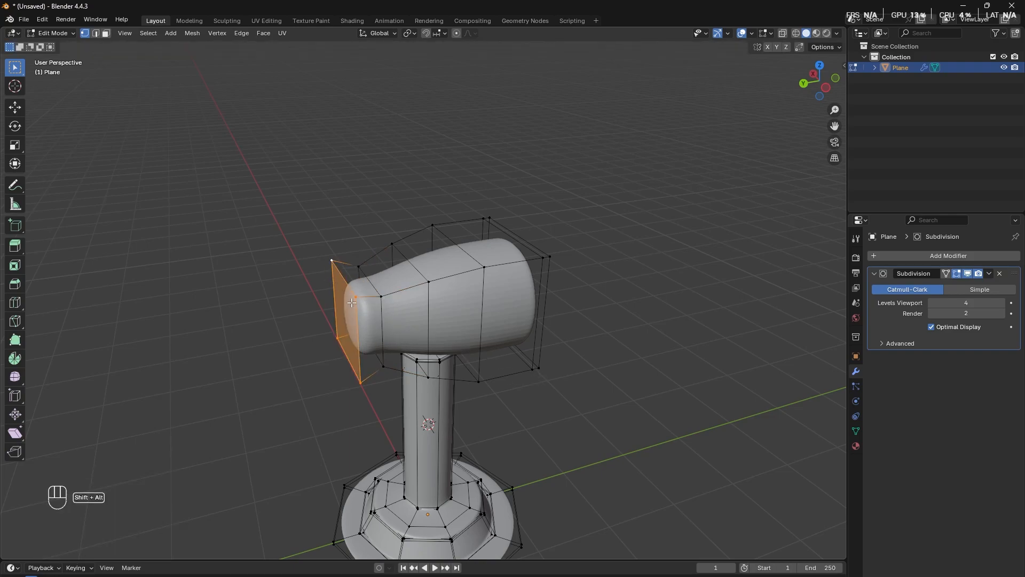
pyautogui.moveTo(496, 374)
pyautogui.mouseDown(button='middle')
pyautogui.moveTo(526, 359)
pyautogui.moveTo(526, 371)
pyautogui.moveTo(496, 368)
pyautogui.mouseUp(button='middle')
pyautogui.press('s')
pyautogui.click(574, 365)
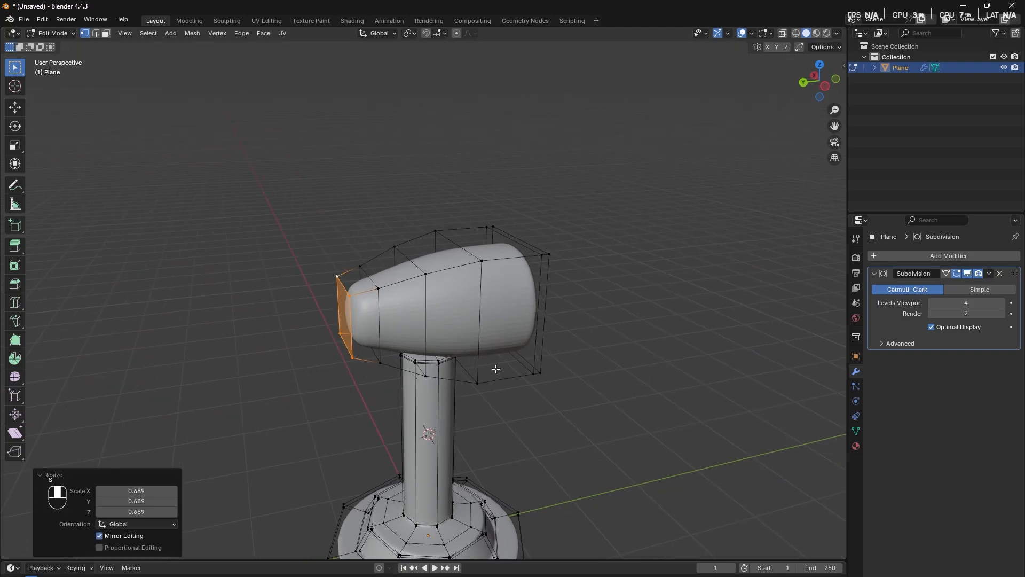
# Extrude the narrowed +Y end face about 0.408 m and add a centred loop cut on the extrusion, bevelled by about 0.15 m.
pyautogui.press('e')
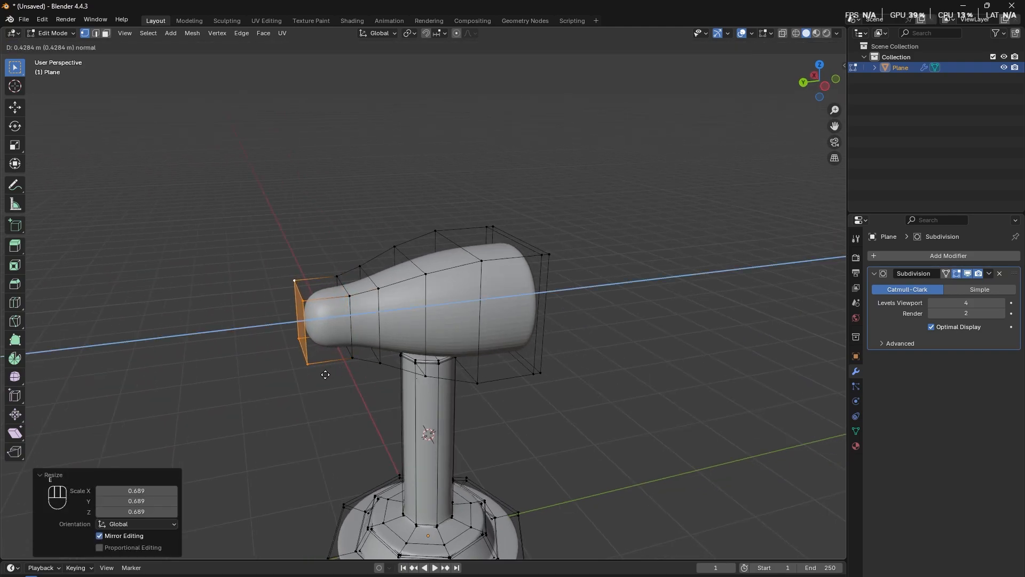
pyautogui.click(327, 374)
pyautogui.hotkey('ctrl', 'r')
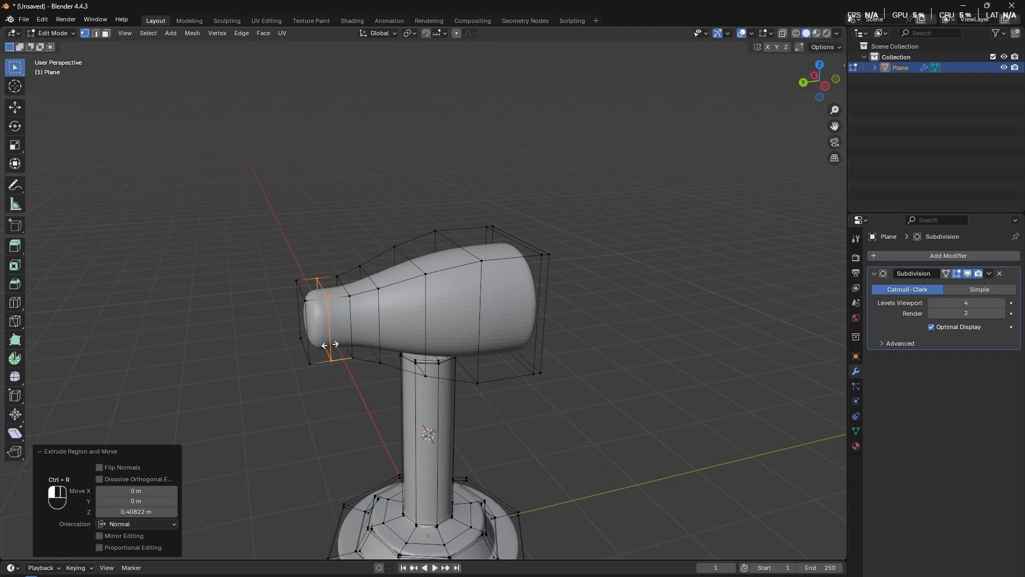
pyautogui.click(328, 348)
pyautogui.rightClick(330, 344)
pyautogui.hotkey('ctrl', 'b')
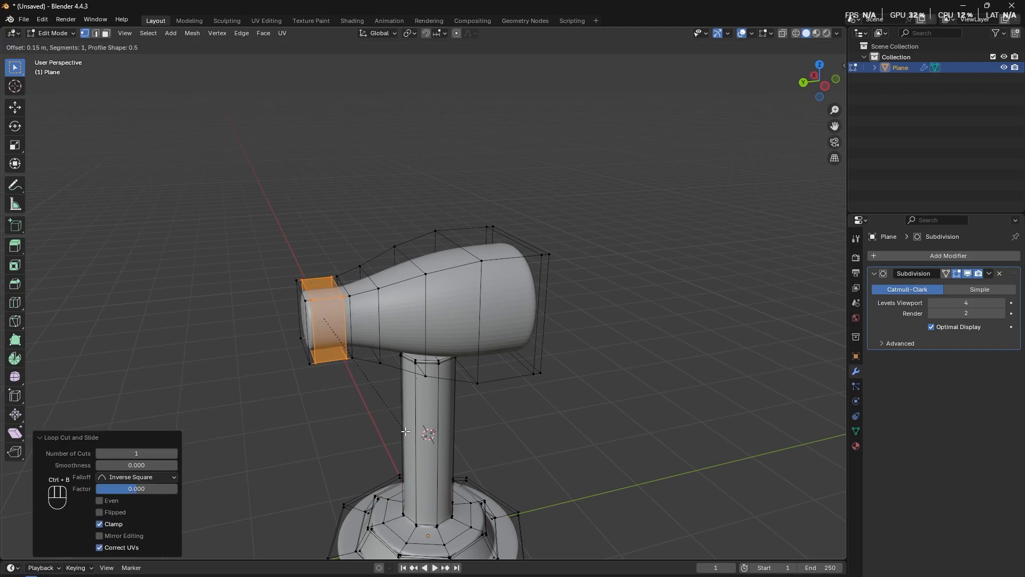
pyautogui.click(406, 431)
pyautogui.click(355, 414)
# Add a centred loop cut around the head's middle section above the column and bevel it to a width of about 0.208 m.
pyautogui.moveTo(354, 415); pyautogui.dragTo(591, 443, button='middle')
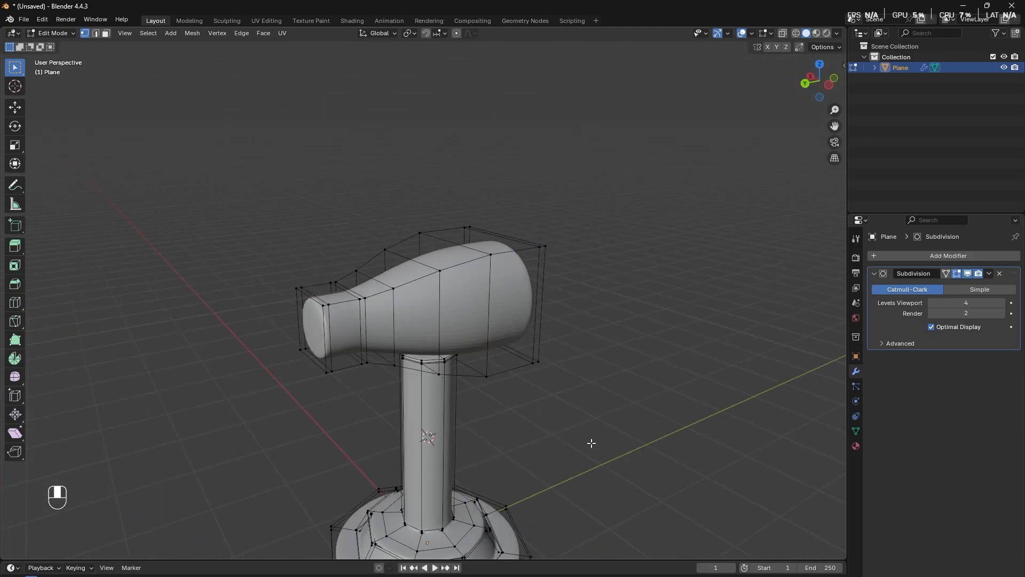
pyautogui.scroll(-4, 588, 445)
pyautogui.scroll(4, 561, 458)
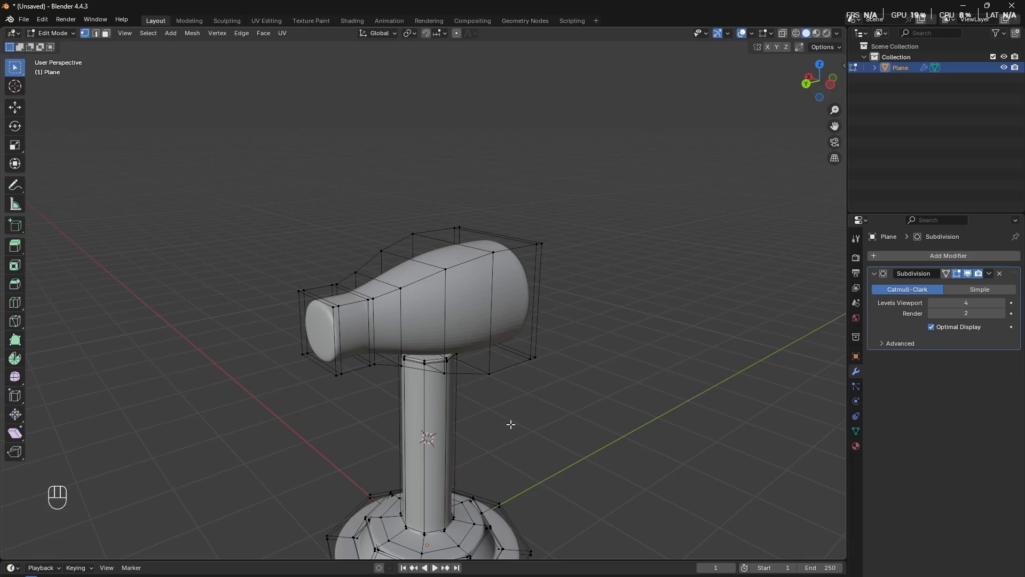
pyautogui.scroll(-3, 511, 425)
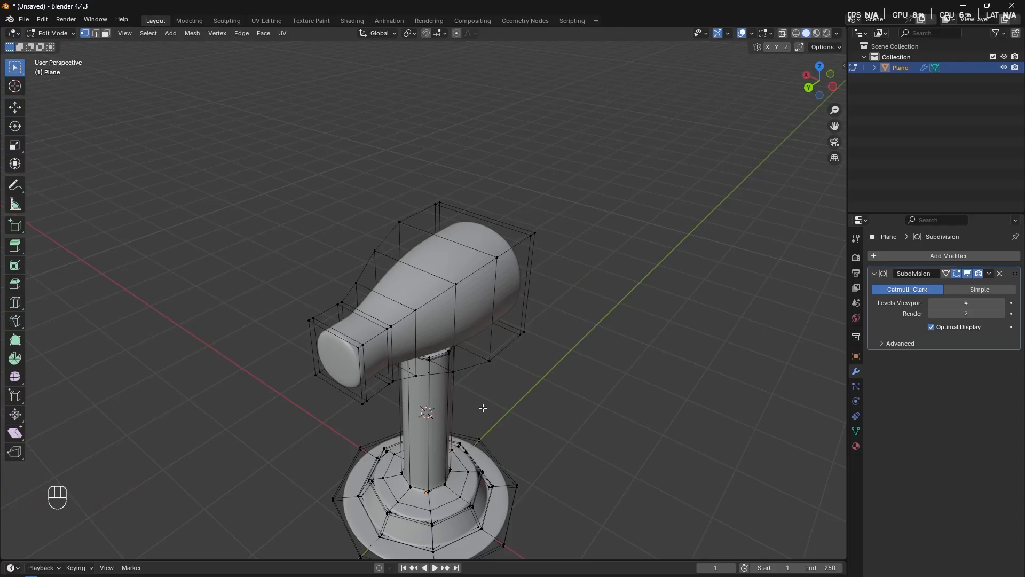
pyautogui.moveTo(481, 408); pyautogui.dragTo(463, 402, button='middle')
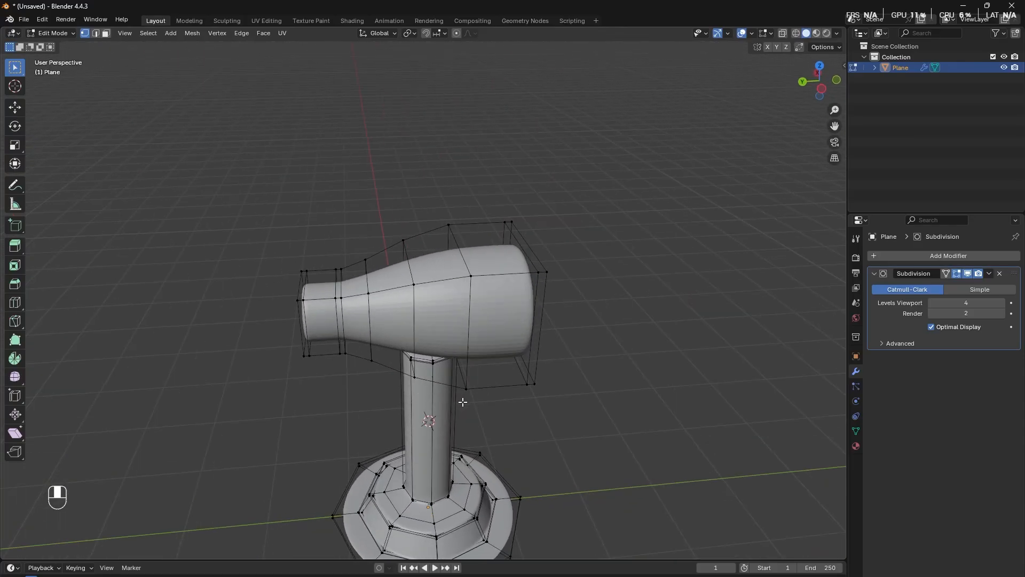
pyautogui.hotkey('ctrl', 'r')
pyautogui.click(451, 300)
pyautogui.rightClick(452, 298)
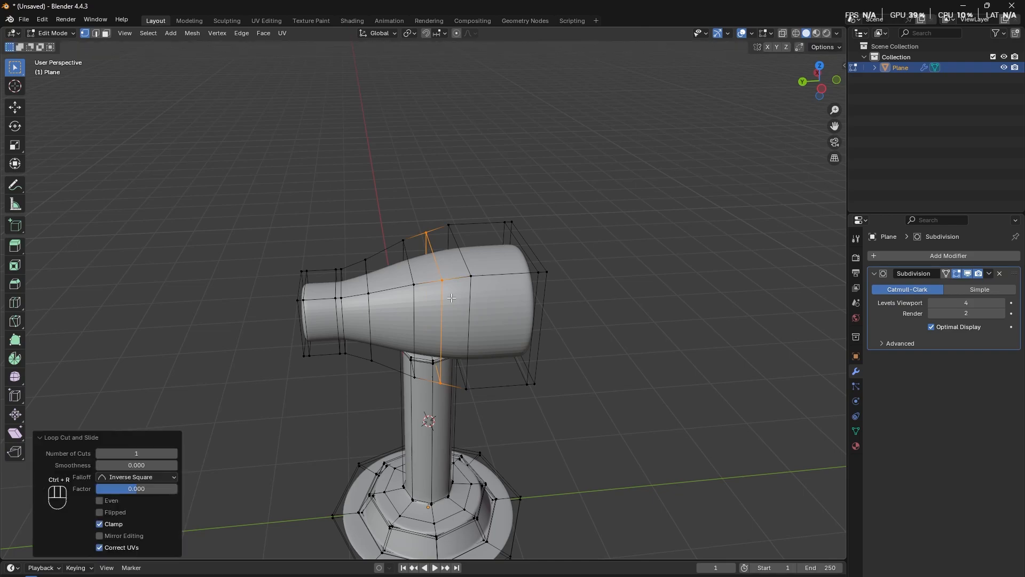
pyautogui.hotkey('ctrl', 'b')
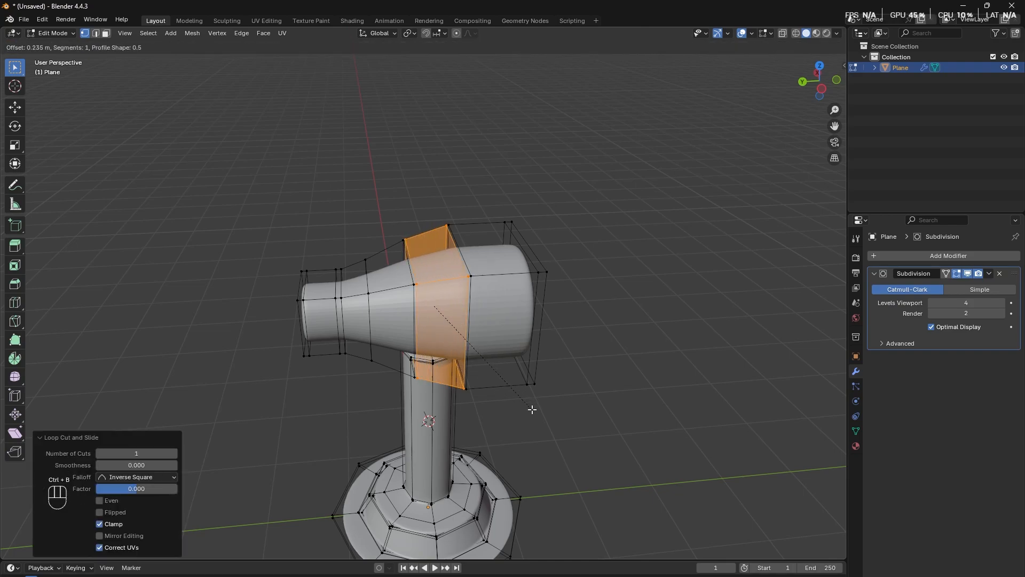
pyautogui.click(529, 408)
pyautogui.moveTo(536, 444); pyautogui.dragTo(536, 450, button='middle')
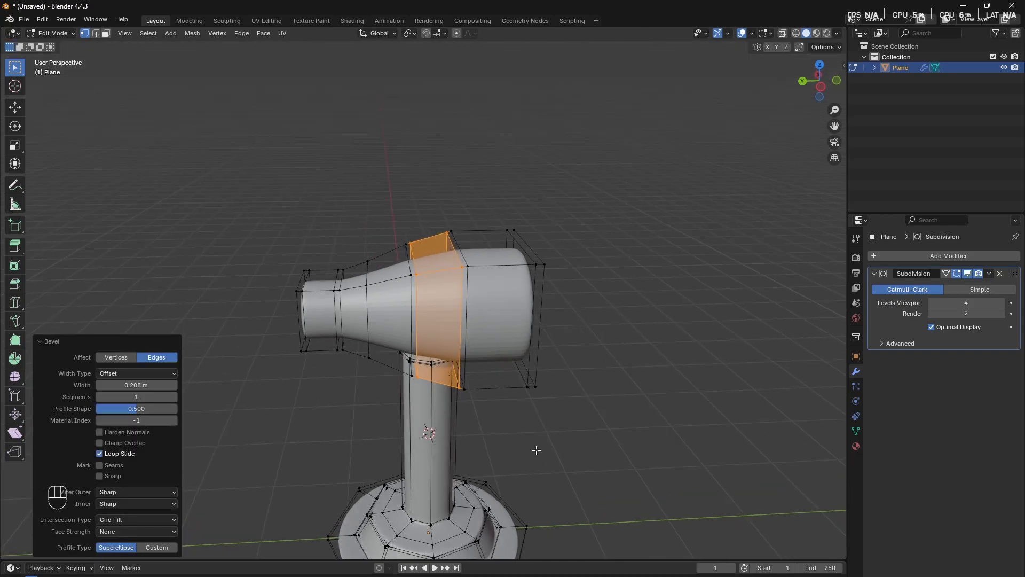
pyautogui.click(536, 450)
# Add a centred loop cut on the head's tapering section beside the column and bevel it out towards the neighbouring loops.
pyautogui.hotkey('ctrl', 'r')
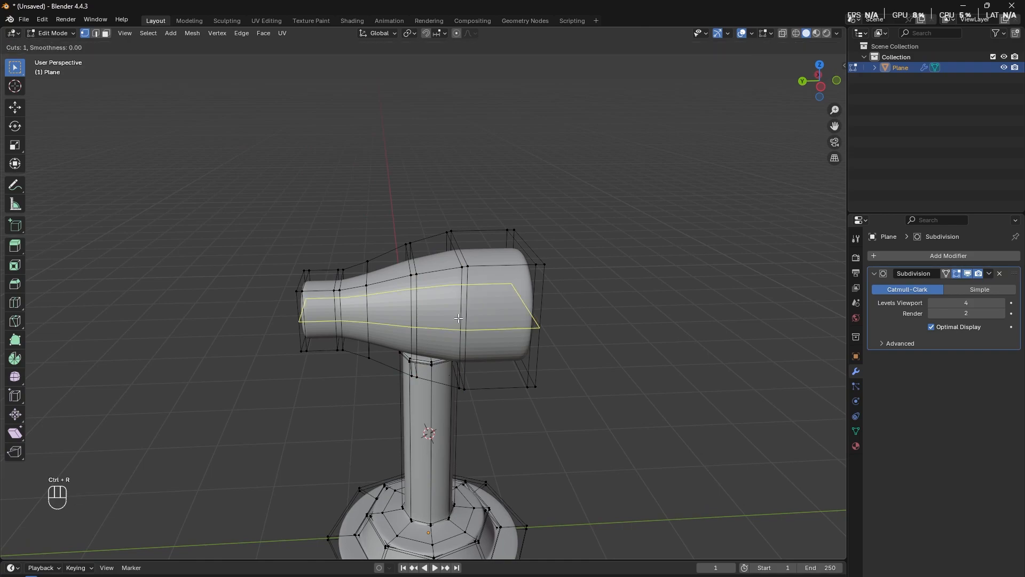
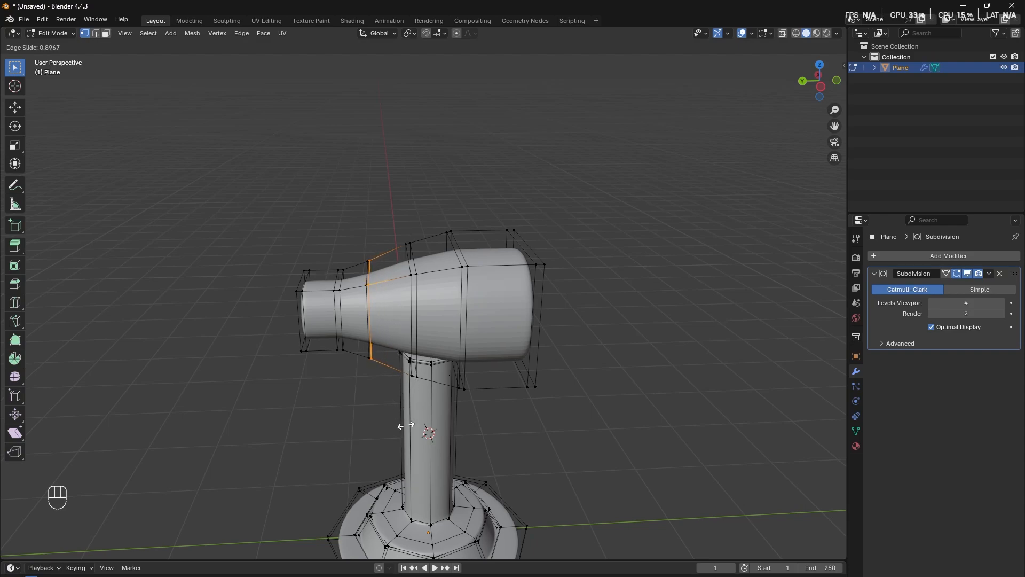
pyautogui.rightClick(396, 459)
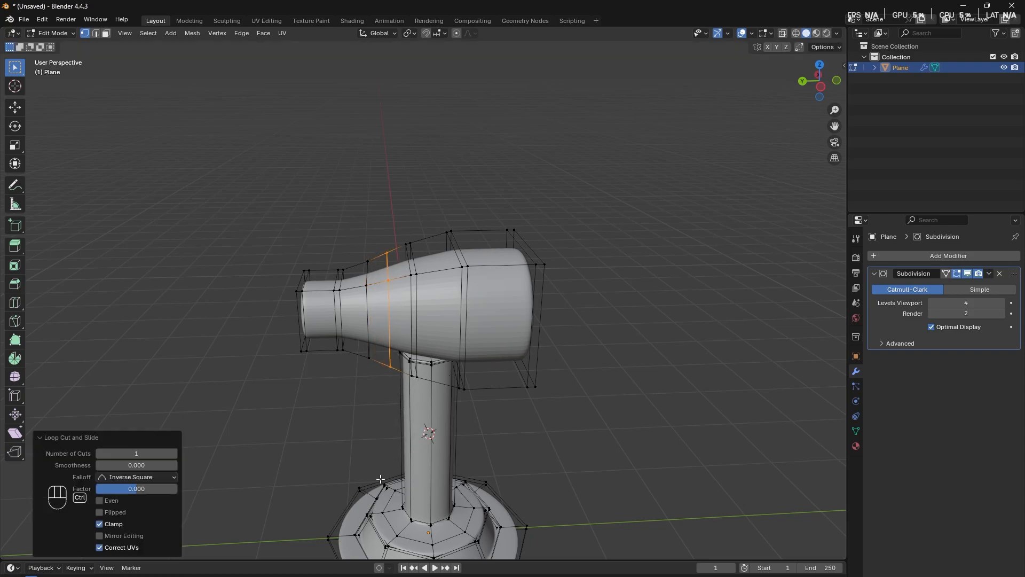
pyautogui.hotkey('ctrl', 'b')
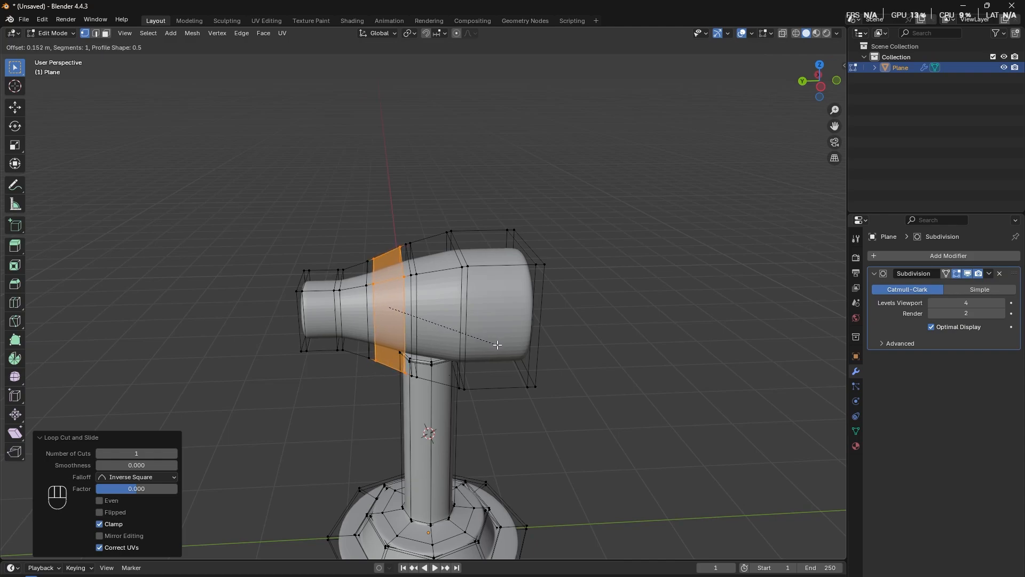
pyautogui.click(499, 346)
pyautogui.click(336, 452)
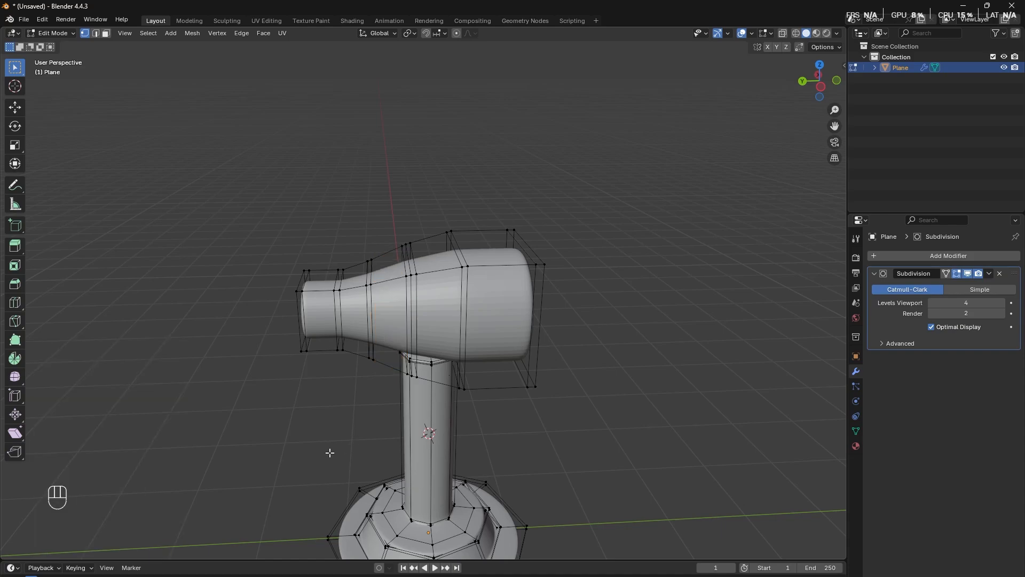
# Switch to the reference board and compare the head's silhouette with the cyan laser tower image.
pyautogui.moveTo(343, 447); pyautogui.dragTo(400, 438, button='middle')
pyautogui.hotkey('alt', 'Tab')
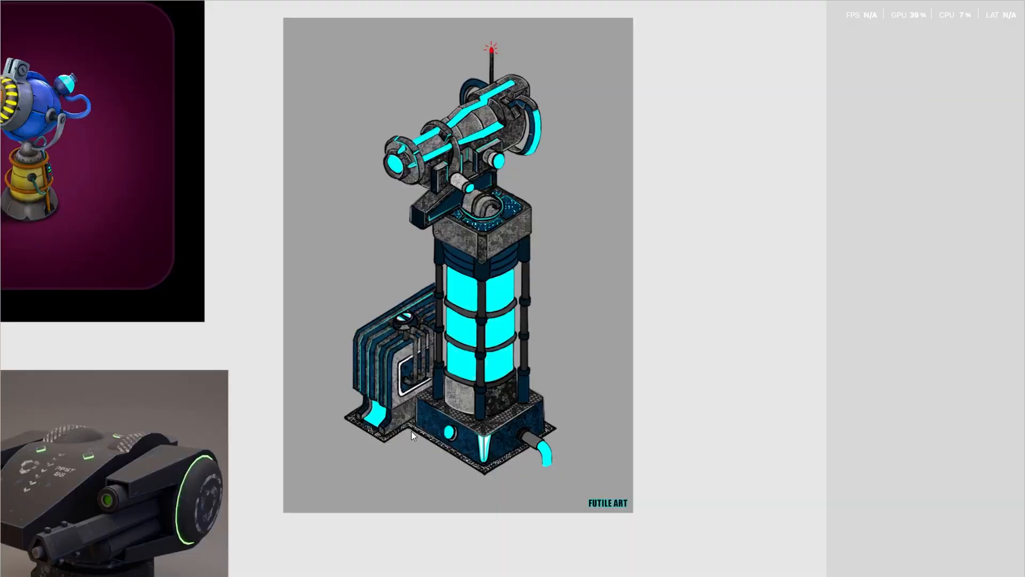
pyautogui.hotkey('alt', 'Tab')
pyautogui.moveTo(462, 426); pyautogui.dragTo(305, 435, button='middle')
pyautogui.hotkey('alt', 'Tab')
pyautogui.hotkey('alt', 'Tab')
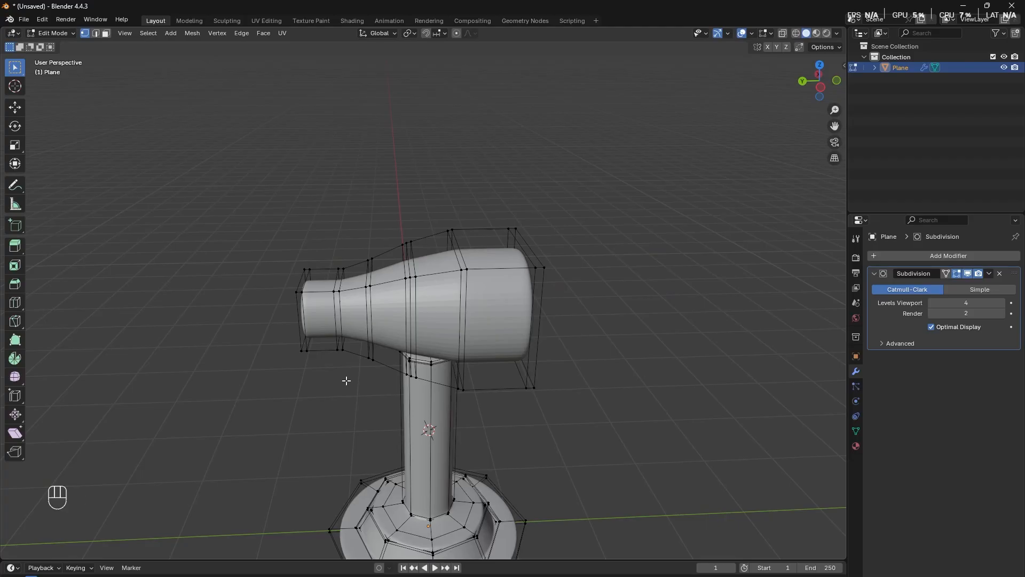
# Extrude the head's narrow +Y end face outward by about 0.426 m.
pyautogui.moveTo(344, 377); pyautogui.dragTo(383, 324, button='middle')
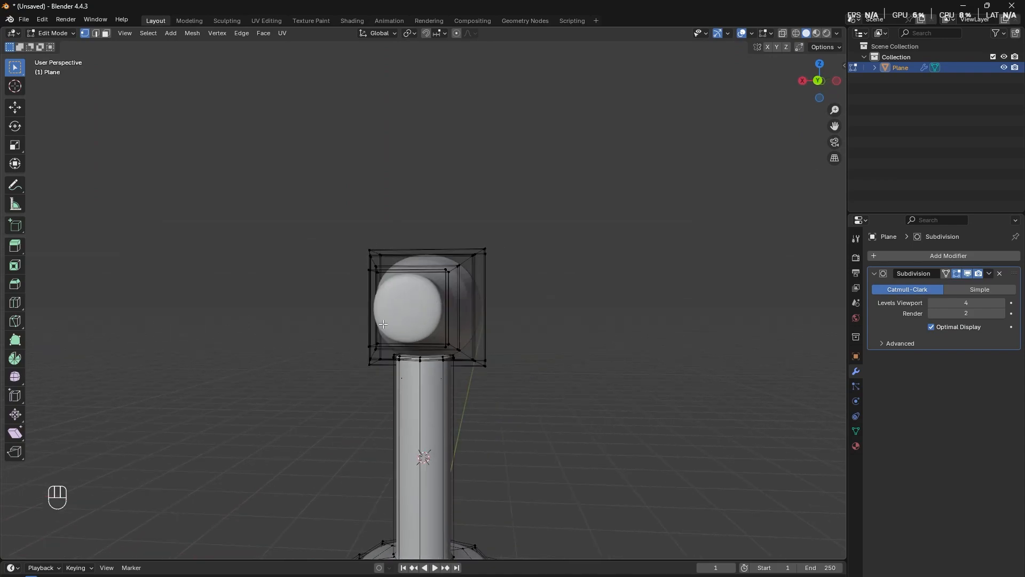
pyautogui.press('3')
pyautogui.click(417, 310)
pyautogui.scroll(5, 418, 309)
pyautogui.moveTo(405, 404); pyautogui.dragTo(389, 416, button='middle')
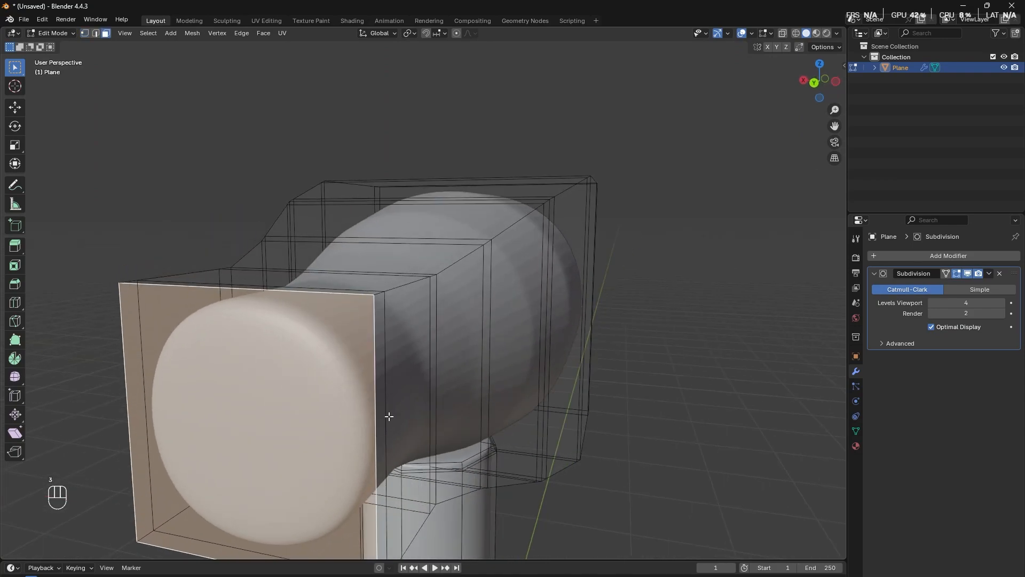
pyautogui.scroll(-4, 388, 417)
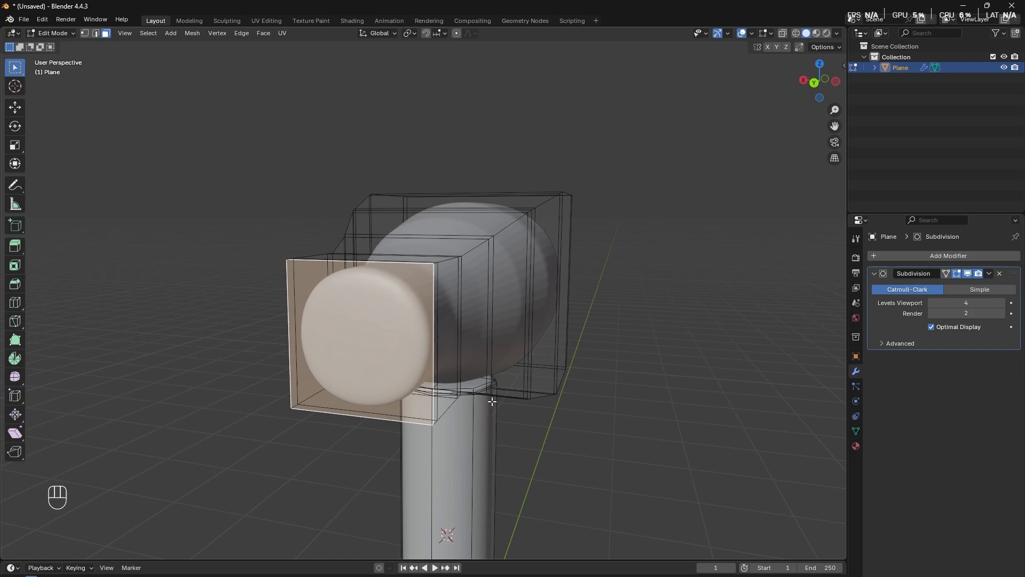
pyautogui.press('e')
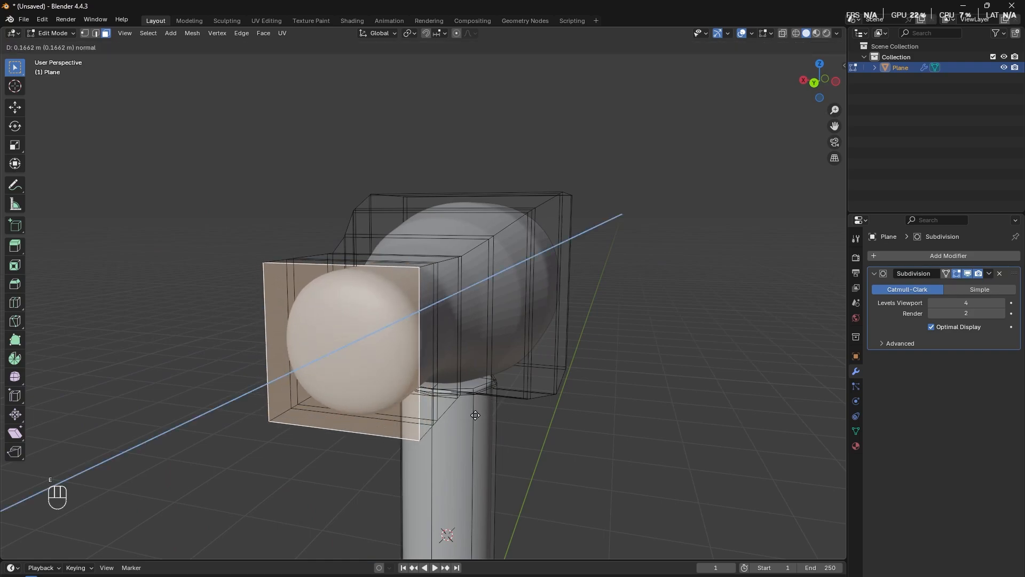
pyautogui.click(441, 435)
pyautogui.moveTo(441, 435); pyautogui.dragTo(374, 451, button='middle')
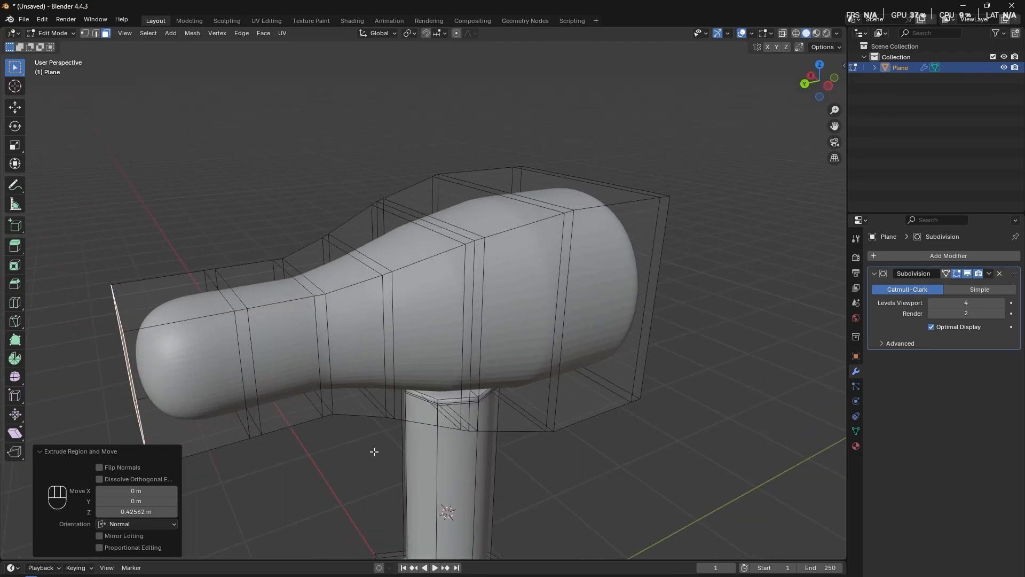
# Add a centred loop cut on the new +Y extrusion and bevel it out towards both ends of that section.
pyautogui.hotkey('ctrl', 'r')
pyautogui.click(186, 310)
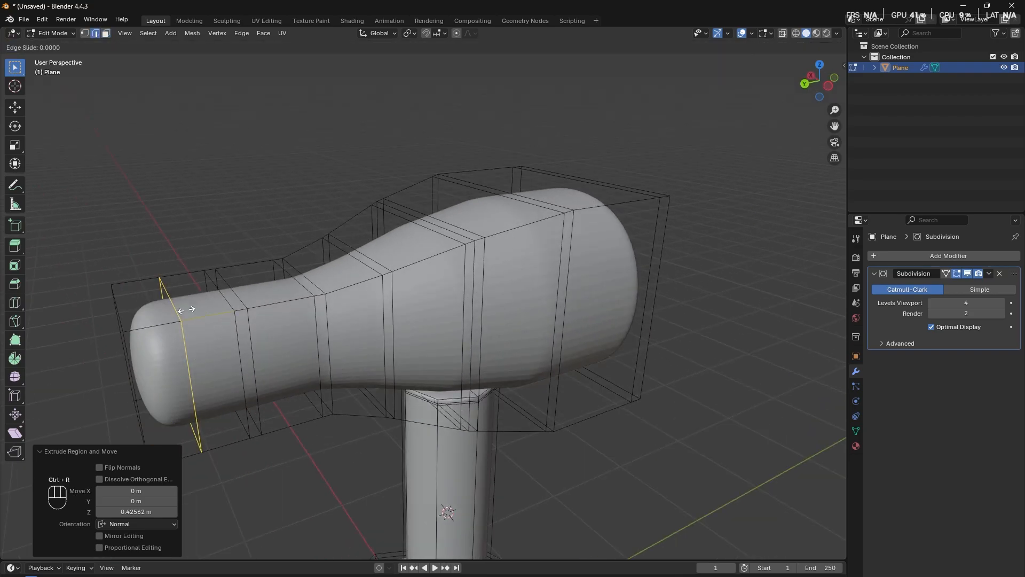
pyautogui.rightClick(187, 311)
pyautogui.hotkey('ctrl', 'b')
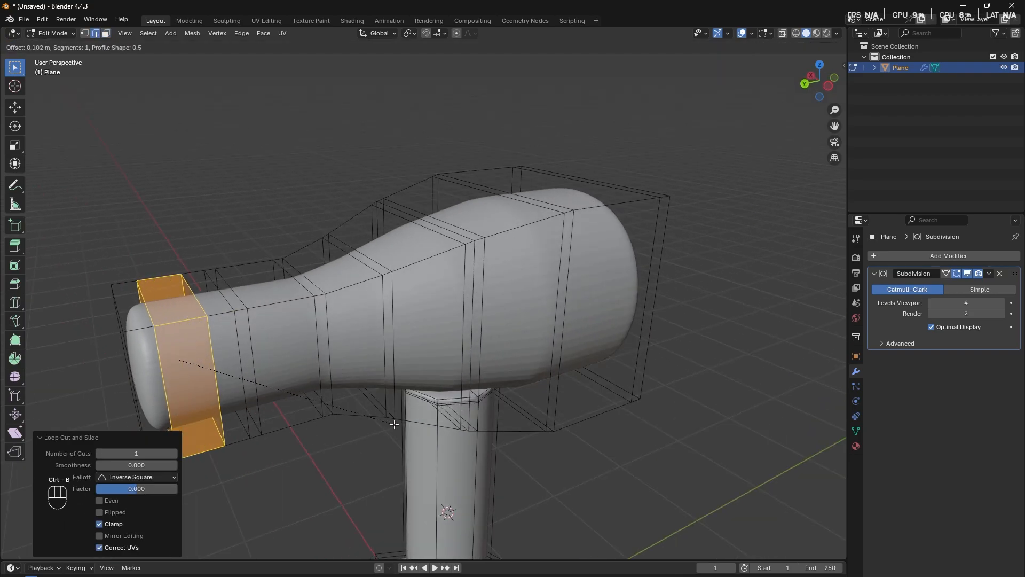
pyautogui.click(303, 431)
# Try to narrow the tip by scaling down only the +Y end face.
pyautogui.moveTo(303, 431); pyautogui.dragTo(392, 402, button='middle')
pyautogui.press('3')
pyautogui.click(487, 359)
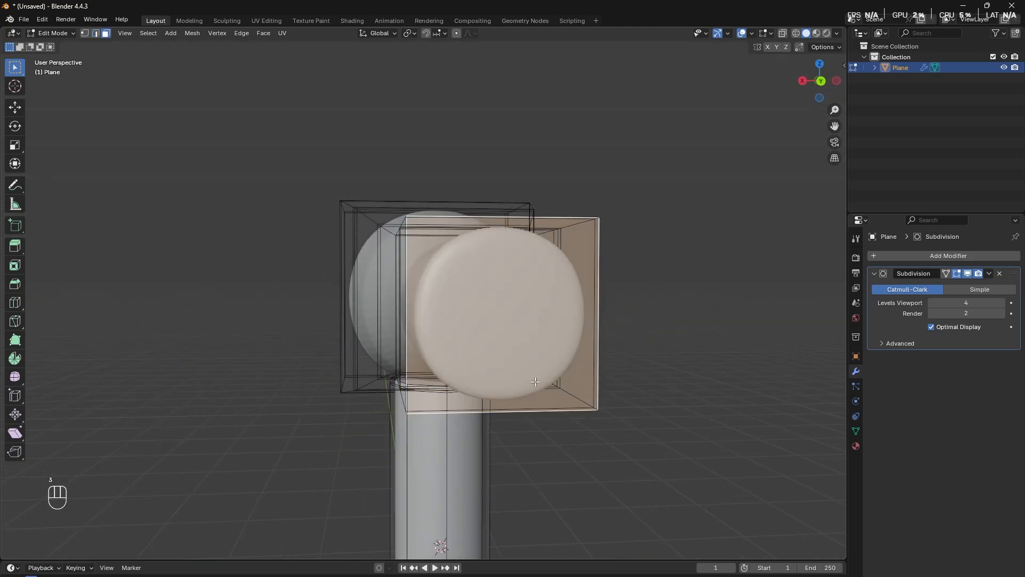
pyautogui.moveTo(487, 359); pyautogui.dragTo(503, 418, button='middle')
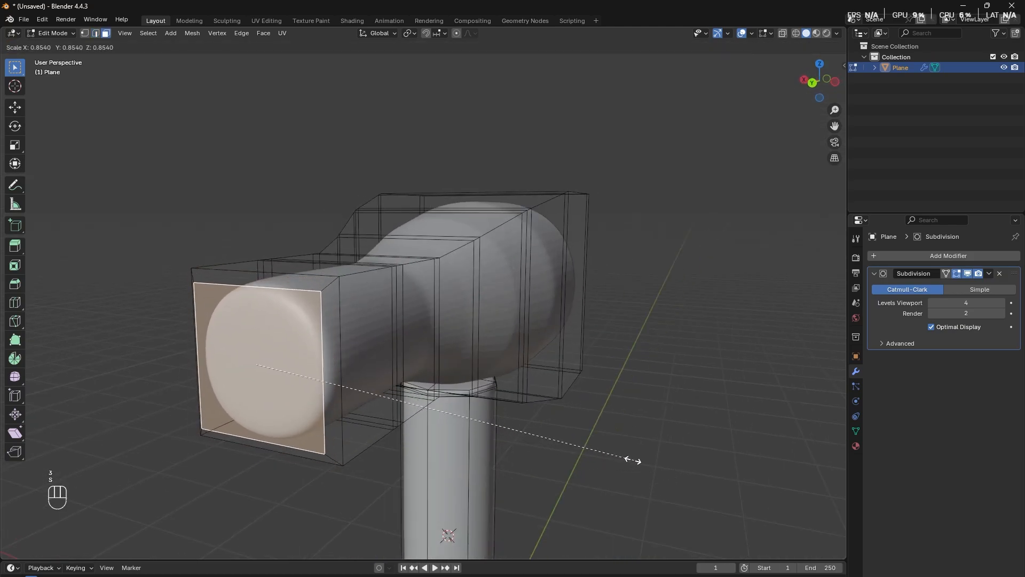
pyautogui.click(556, 445)
# Try to scale the ring of four faces around the +Y end face to about 0.777.
pyautogui.click(326, 346)
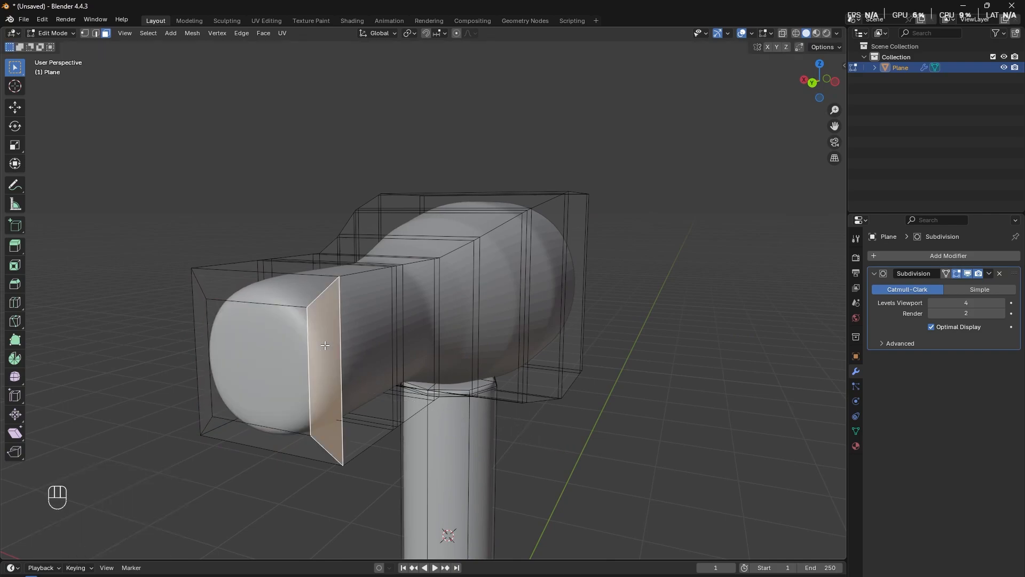
pyautogui.keyDown('shift'); pyautogui.click(274, 284); pyautogui.keyUp('shift')
pyautogui.keyDown('shift'); pyautogui.click(201, 345); pyautogui.keyUp('shift')
pyautogui.keyDown('shift'); pyautogui.click(266, 441); pyautogui.keyUp('shift')
pyautogui.moveTo(266, 440); pyautogui.dragTo(396, 447, button='middle')
pyautogui.press('s')
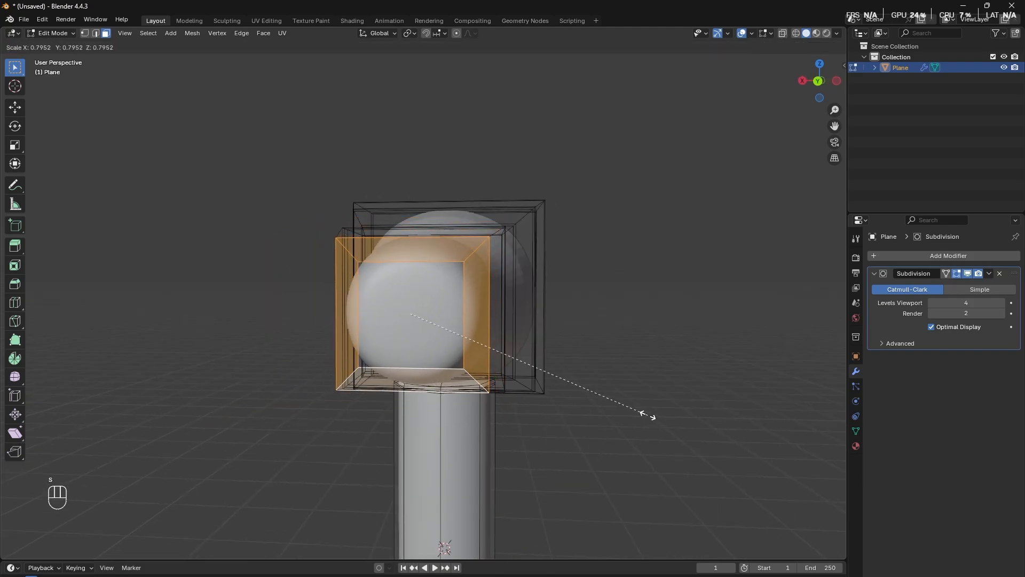
pyautogui.click(646, 414)
pyautogui.moveTo(598, 451); pyautogui.dragTo(521, 490, button='middle')
pyautogui.scroll(-1, 523, 487)
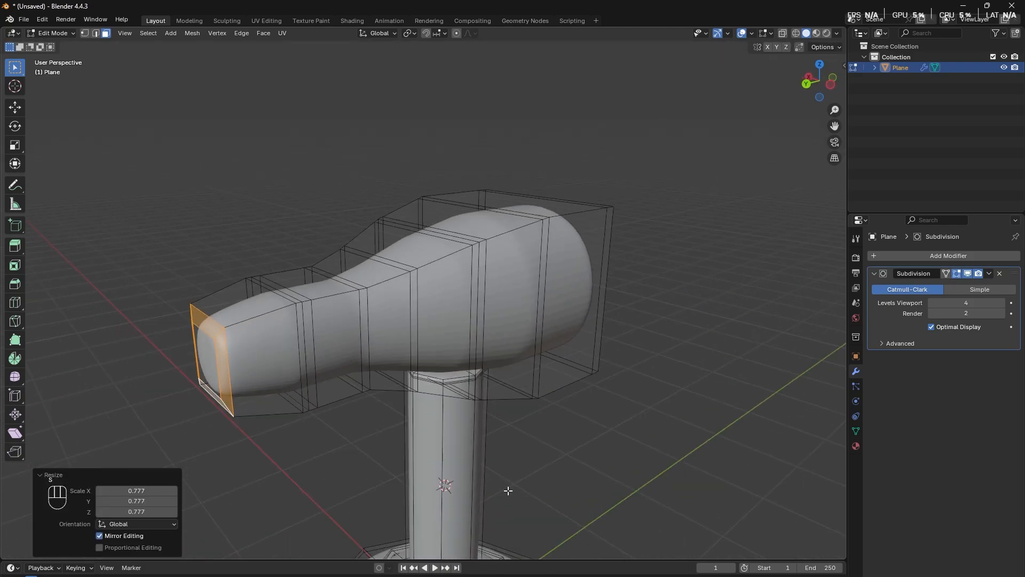
pyautogui.scroll(-1, 480, 476)
# Undo the scaling of the +Y end face and its surrounding face ring.
pyautogui.hotkey('ctrl', 'z')
pyautogui.hotkey('ctrl', 'z')
pyautogui.hotkey('ctrl', 'z')
pyautogui.hotkey('ctrl', 'z')
pyautogui.hotkey('ctrl', 'z')
pyautogui.hotkey('ctrl', 'z')
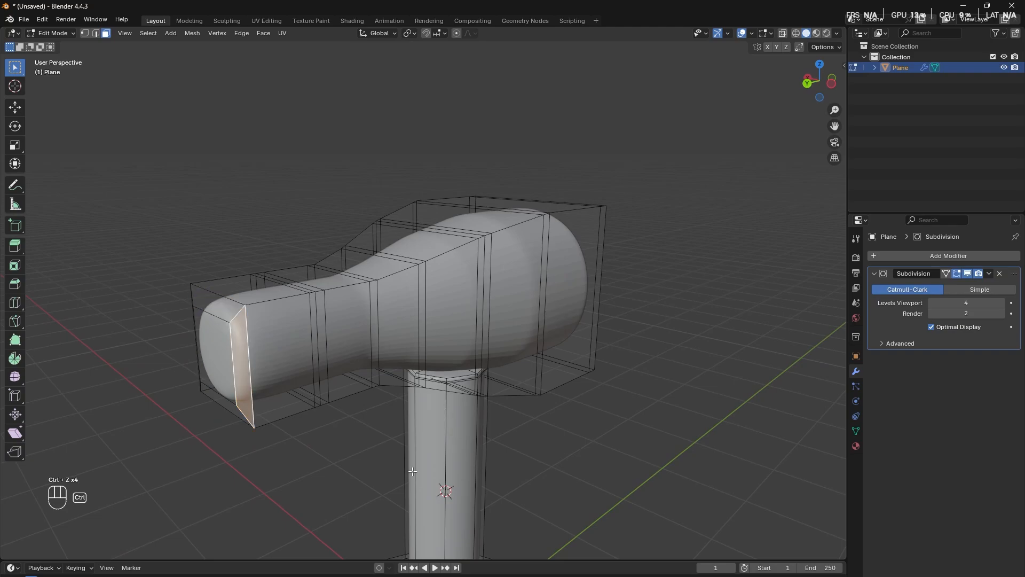
# Taper the tip by selecting the +Y end face with its adjacent edge loop and scaling them down together.
pyautogui.moveTo(412, 472); pyautogui.dragTo(315, 397, button='middle')
pyautogui.press('2')
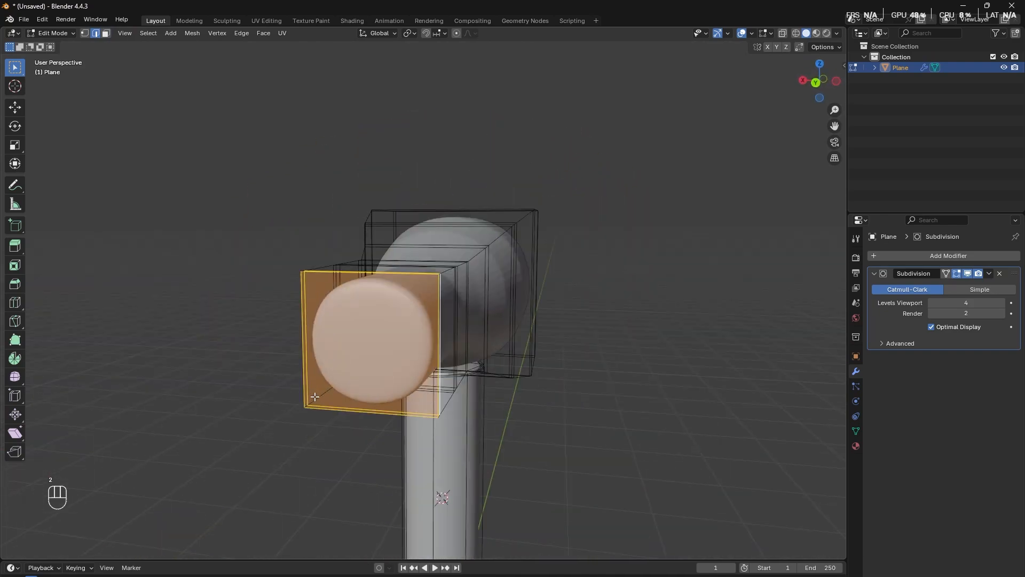
pyautogui.click(579, 381)
pyautogui.moveTo(579, 381); pyautogui.dragTo(572, 469, button='middle')
# Inspect the smoothed head in Object Mode and compare its shape with the cyan laser tower reference.
pyautogui.press('Tab')
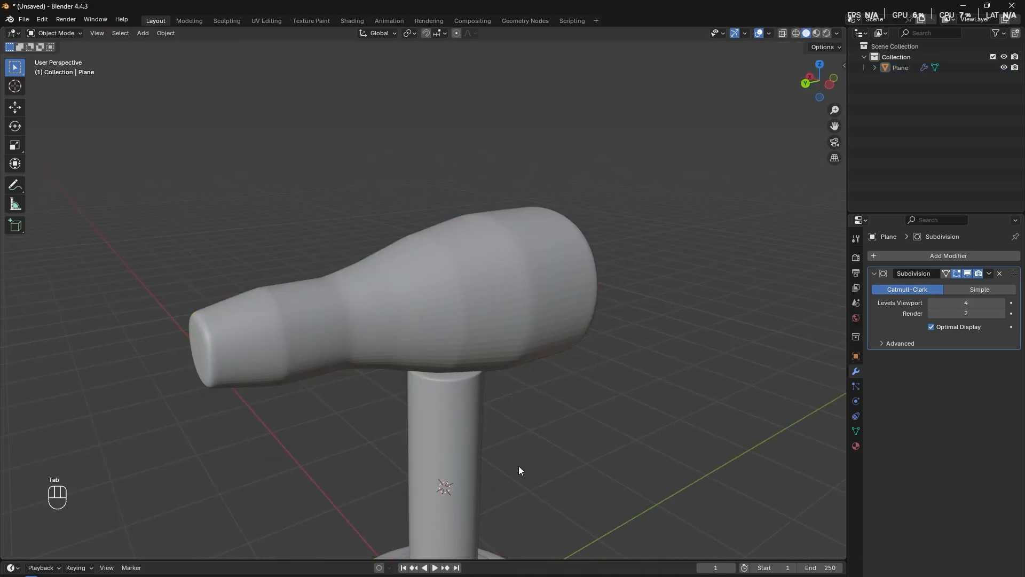
pyautogui.moveTo(490, 497); pyautogui.dragTo(338, 451, button='middle')
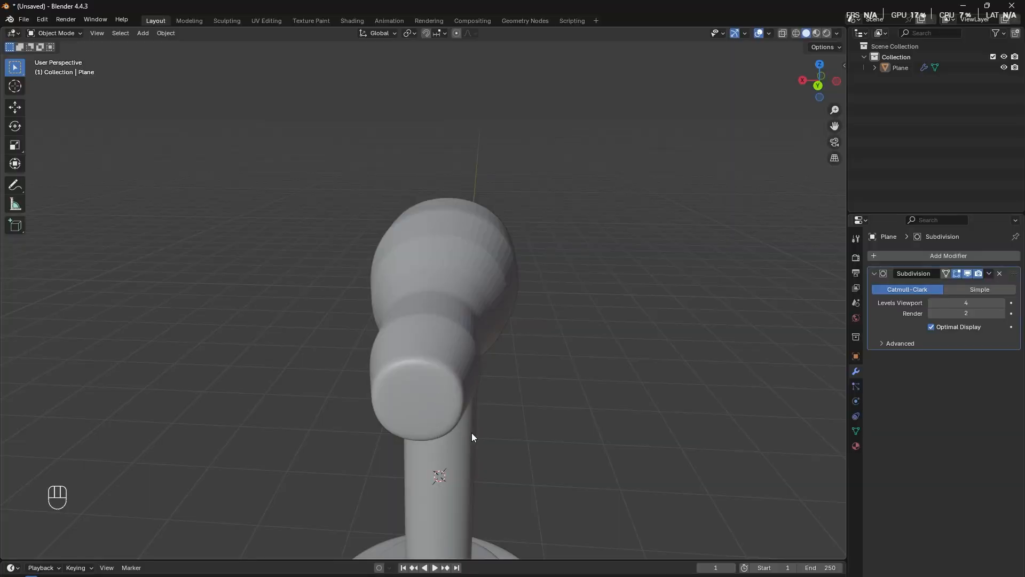
pyautogui.moveTo(473, 434); pyautogui.dragTo(455, 446, button='middle')
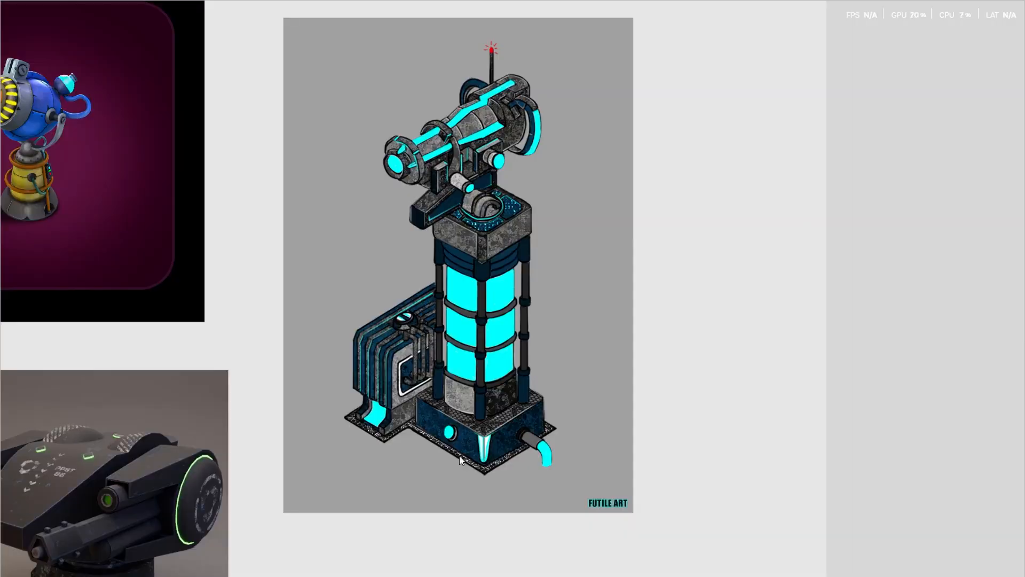
pyautogui.scroll(-3, 433, 470)
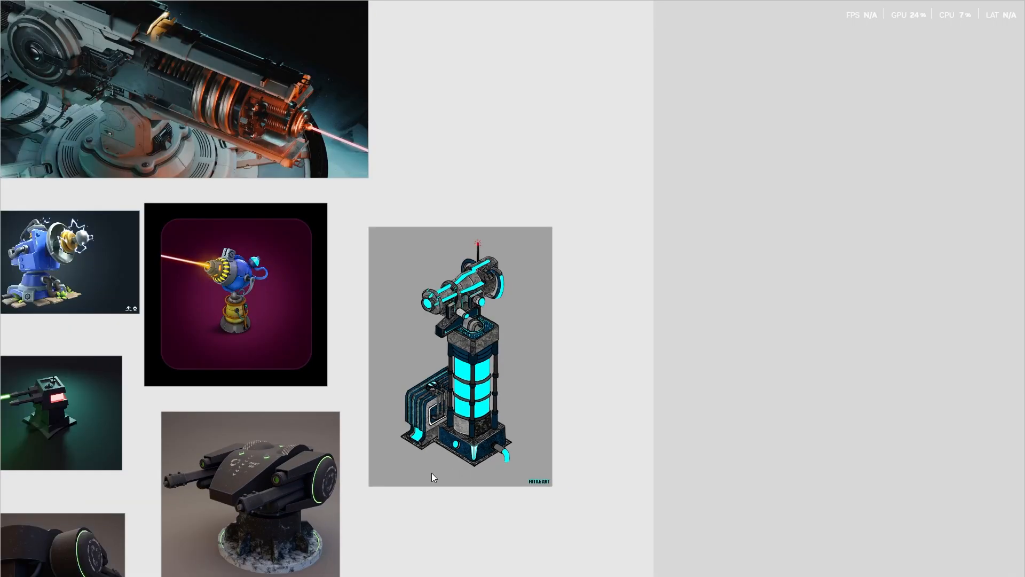
pyautogui.moveTo(432, 473); pyautogui.dragTo(528, 422, button='middle')
pyautogui.scroll(4, 582, 344)
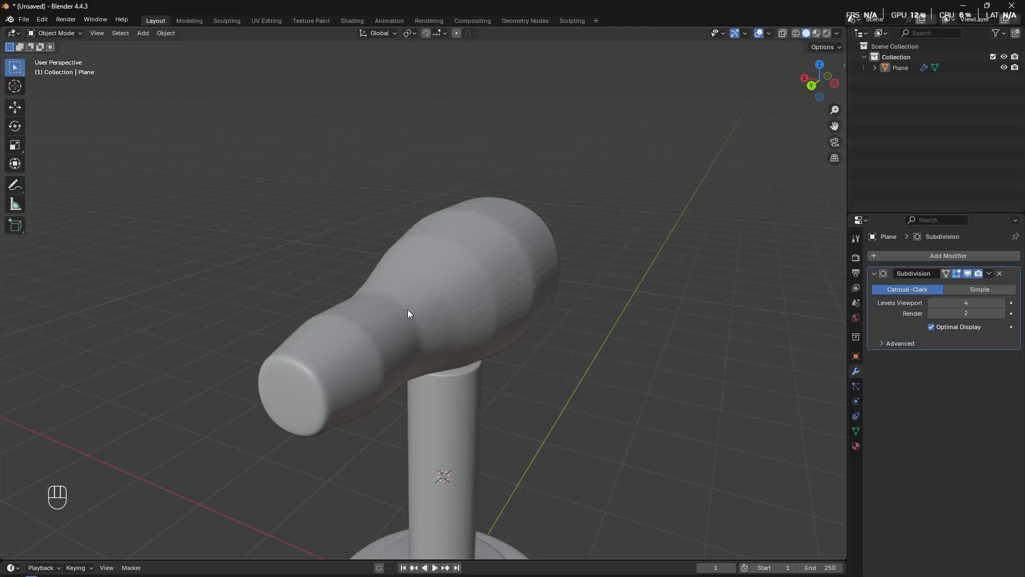
pyautogui.scroll(5, 371, 339)
pyautogui.moveTo(323, 339); pyautogui.dragTo(268, 342, button='middle')
# Extrude the thin face ring behind the tapered tip in place and scale it to about 1.816 to form a flange.
pyautogui.press('Tab')
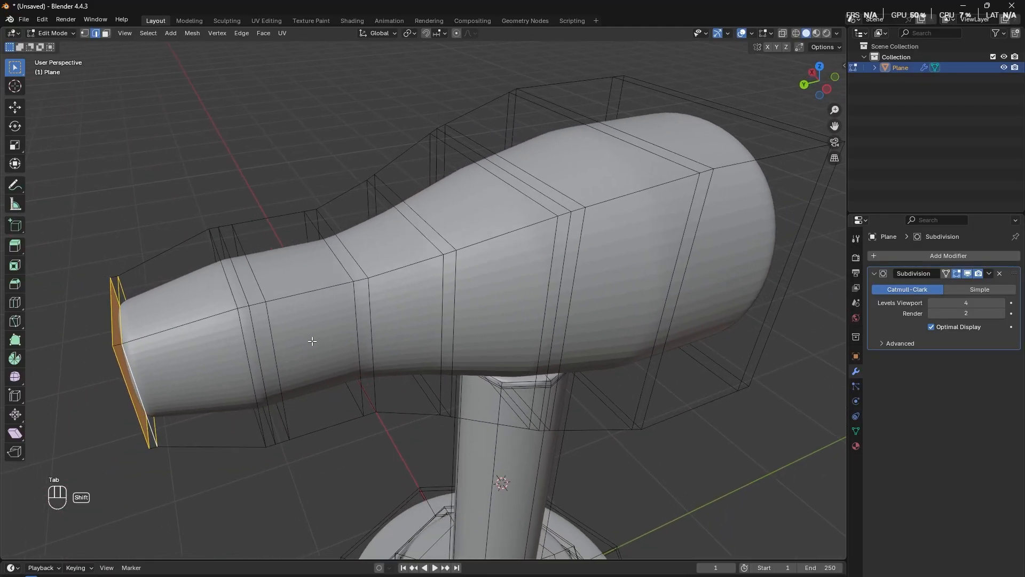
pyautogui.click(267, 341)
pyautogui.press('3')
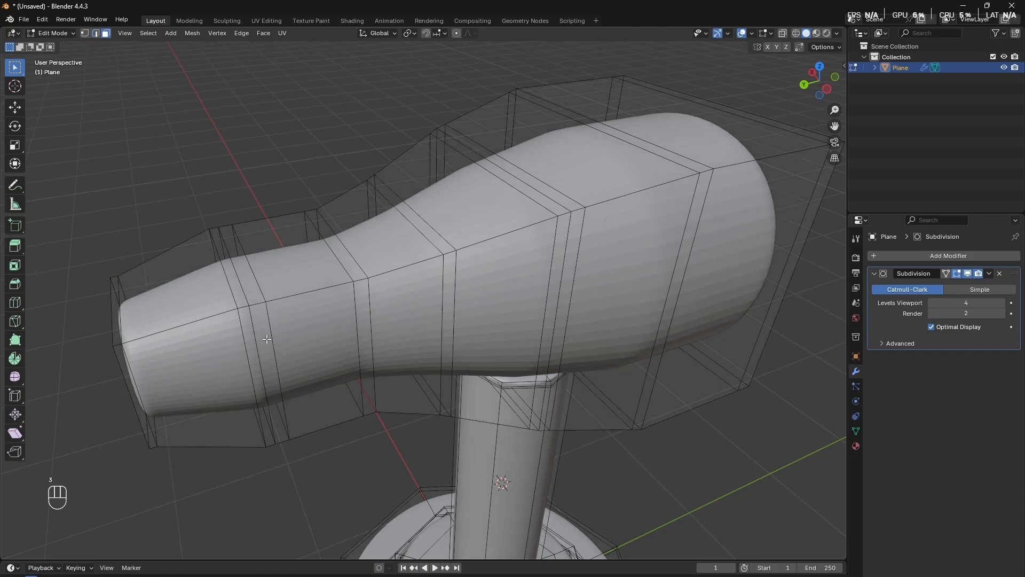
pyautogui.keyDown('alt'); pyautogui.keyDown('shift'); pyautogui.click(266, 328); pyautogui.keyUp('shift'); pyautogui.keyUp('alt')
pyautogui.click(254, 301)
pyautogui.keyDown('alt'); pyautogui.keyDown('shift'); pyautogui.click(254, 309); pyautogui.keyUp('shift'); pyautogui.keyUp('alt')
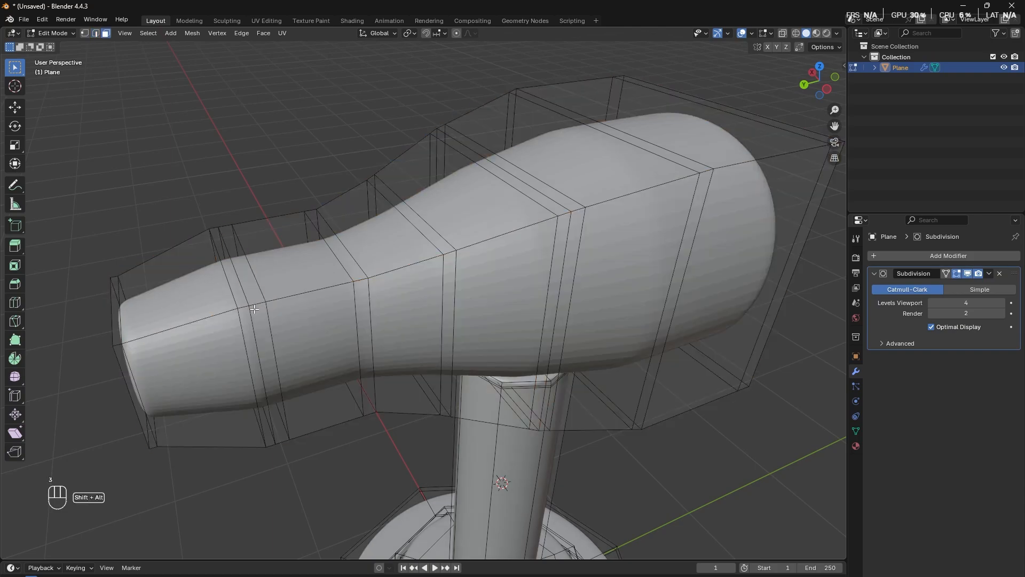
pyautogui.keyDown('alt'); pyautogui.keyDown('shift'); pyautogui.click(258, 304); pyautogui.keyUp('shift'); pyautogui.keyUp('alt')
pyautogui.moveTo(258, 304); pyautogui.dragTo(285, 305, button='middle')
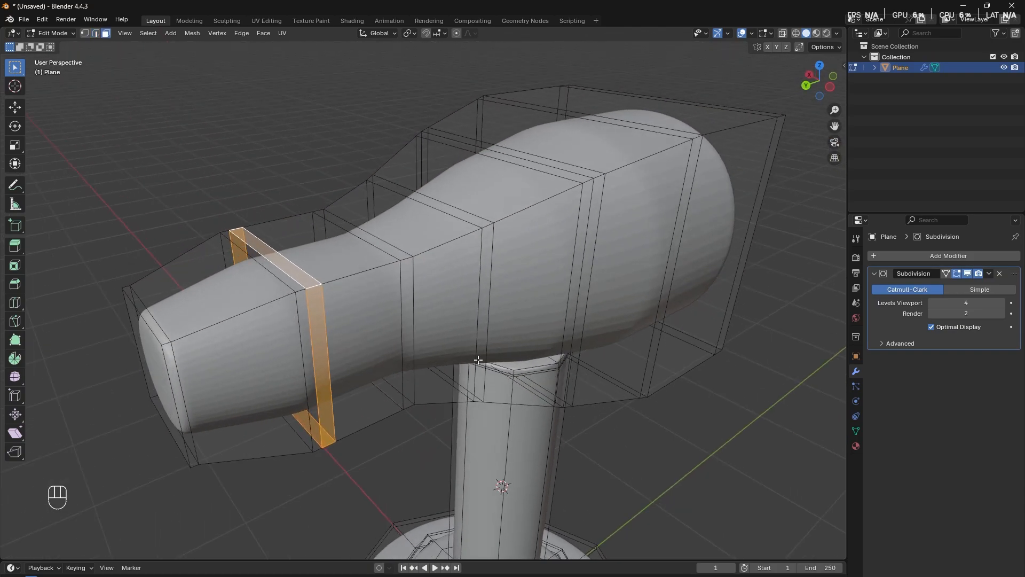
pyautogui.press('e')
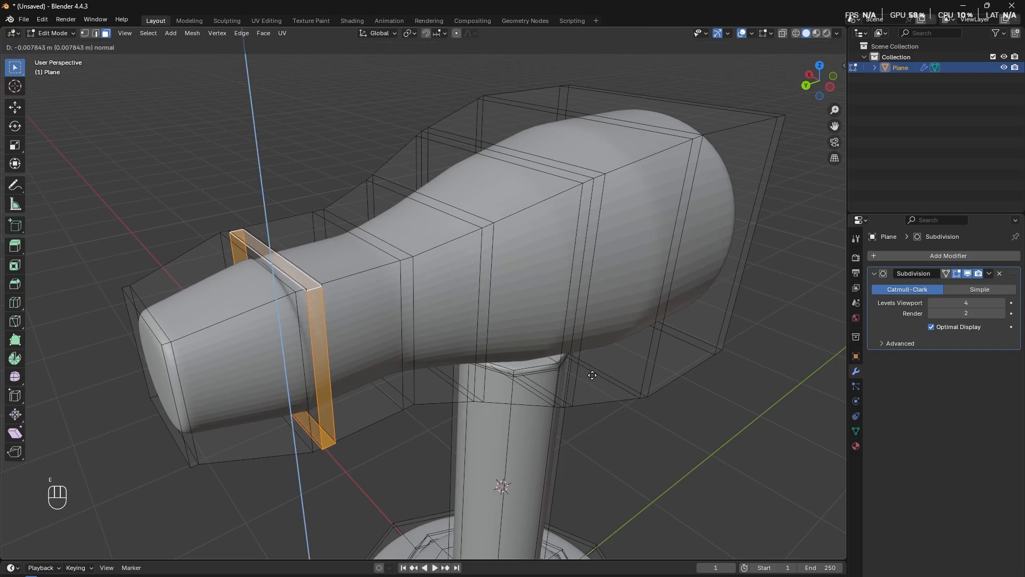
pyautogui.rightClick(592, 376)
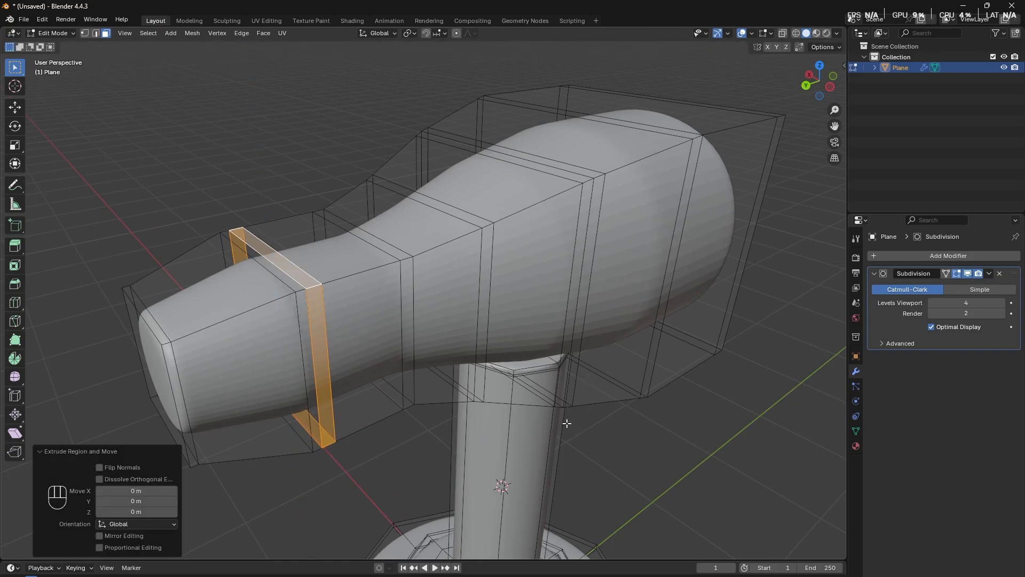
pyautogui.press('s')
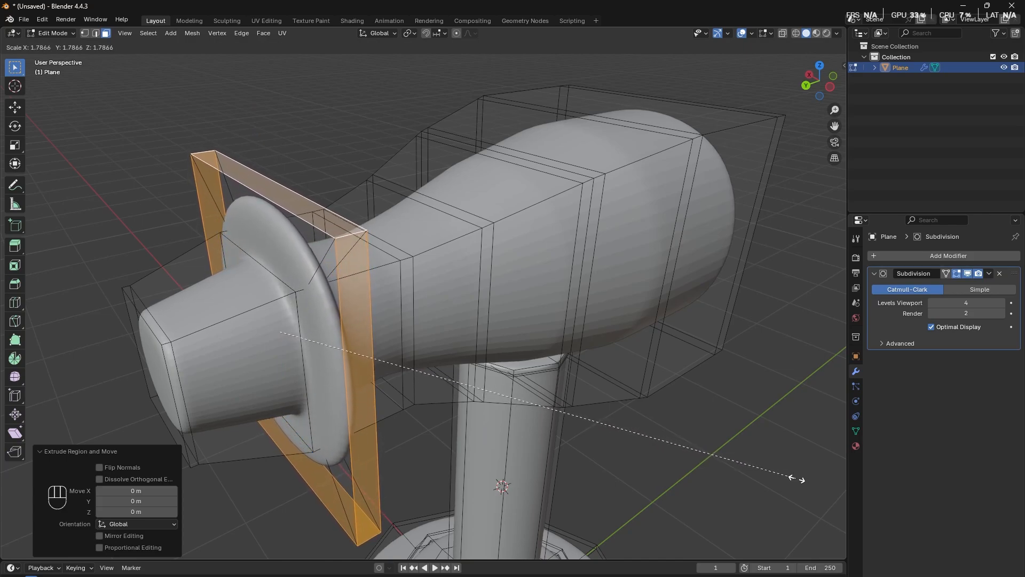
pyautogui.click(804, 480)
# Compare the new flange with the barrel rings on the reference board's laser towers.
pyautogui.moveTo(805, 480); pyautogui.dragTo(632, 455, button='middle')
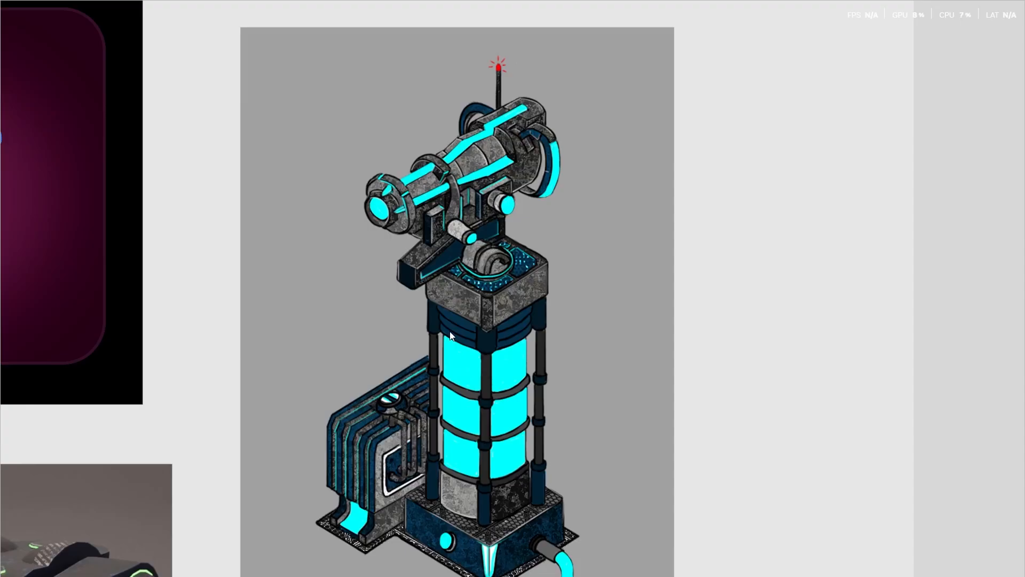
pyautogui.scroll(-5, 443, 320)
pyautogui.moveTo(377, 307); pyautogui.dragTo(398, 228, button='middle')
pyautogui.moveTo(463, 399); pyautogui.dragTo(431, 321, button='middle')
pyautogui.moveTo(434, 243); pyautogui.dragTo(441, 387, button='middle')
pyautogui.scroll(5, 389, 326)
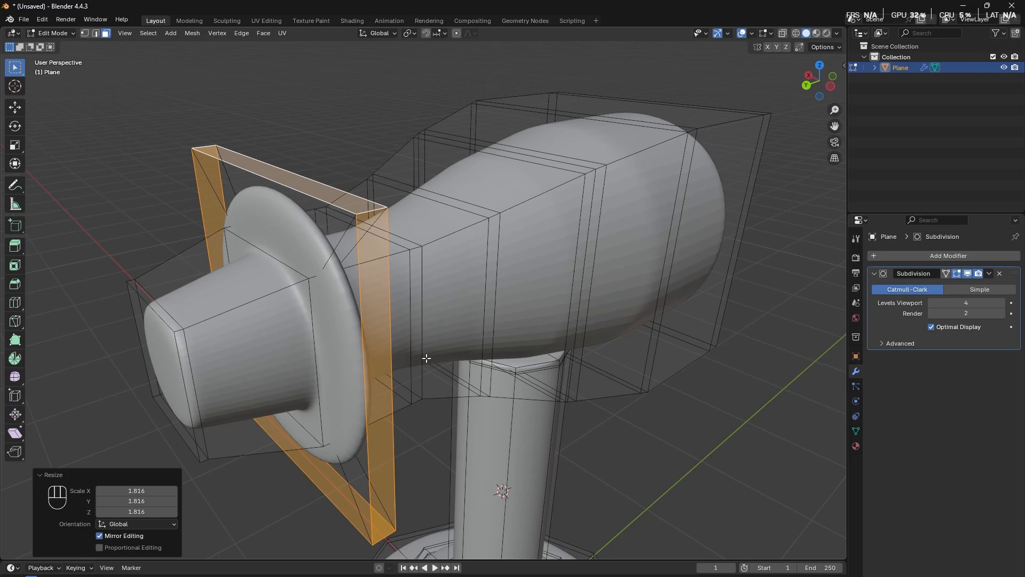
# Extrude the thin face ring behind the first flange in place and scale it to about 2.549 to form a larger second flange.
pyautogui.moveTo(427, 360); pyautogui.dragTo(332, 337, button='middle')
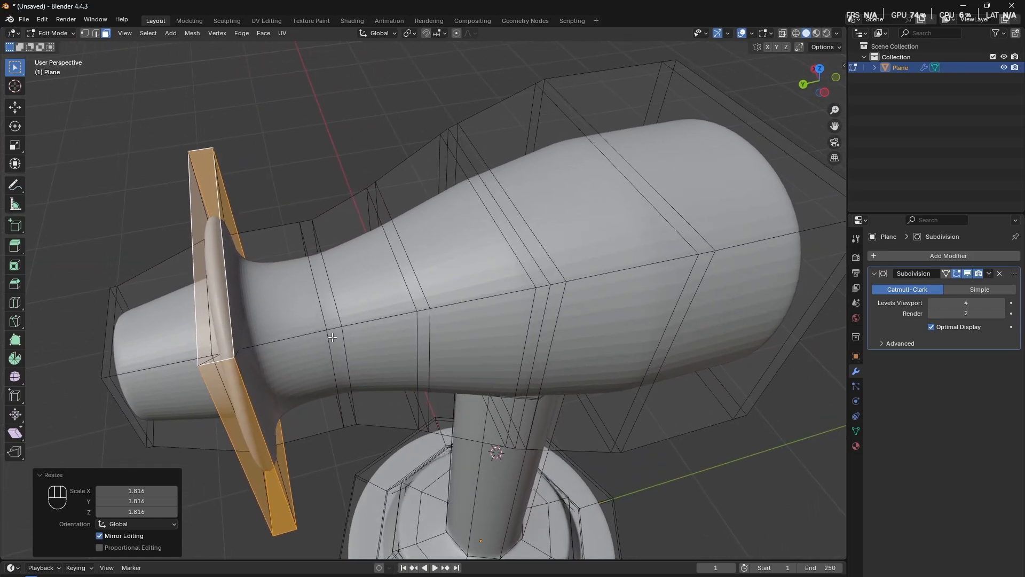
pyautogui.keyDown('alt'); pyautogui.keyDown('shift'); pyautogui.click(336, 335); pyautogui.keyUp('shift'); pyautogui.keyUp('alt')
pyautogui.moveTo(389, 354); pyautogui.dragTo(459, 337, button='middle')
pyautogui.click(311, 206)
pyautogui.keyDown('alt'); pyautogui.keyDown('shift'); pyautogui.click(340, 284); pyautogui.keyUp('shift'); pyautogui.keyUp('alt')
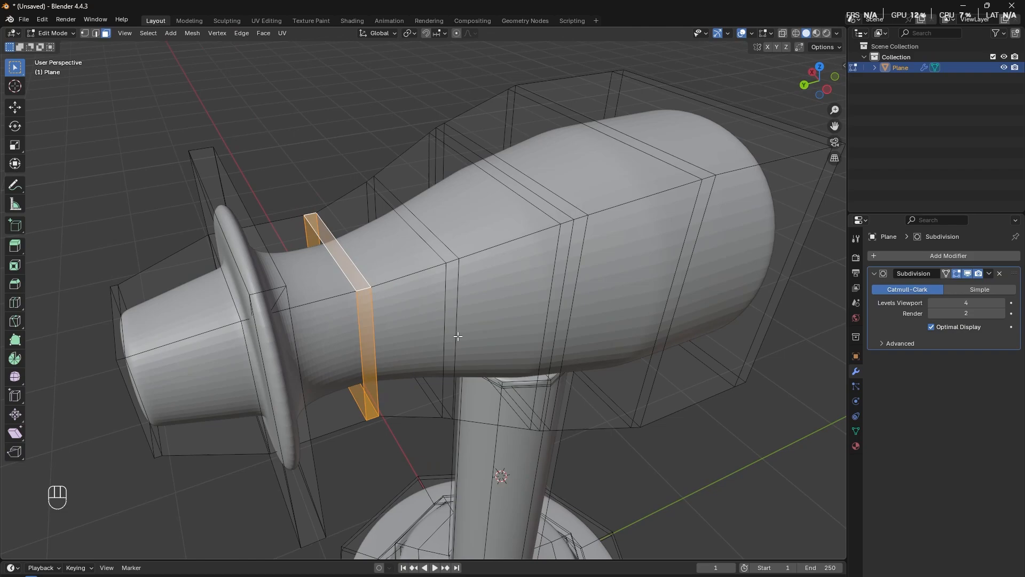
pyautogui.press('e')
pyautogui.rightClick(598, 315)
pyautogui.press('s')
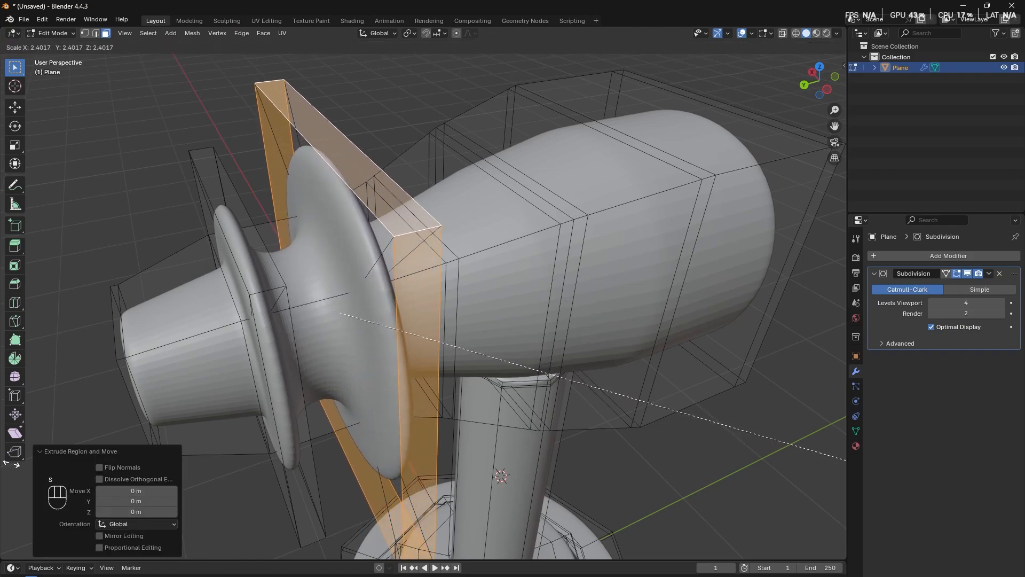
pyautogui.click(43, 473)
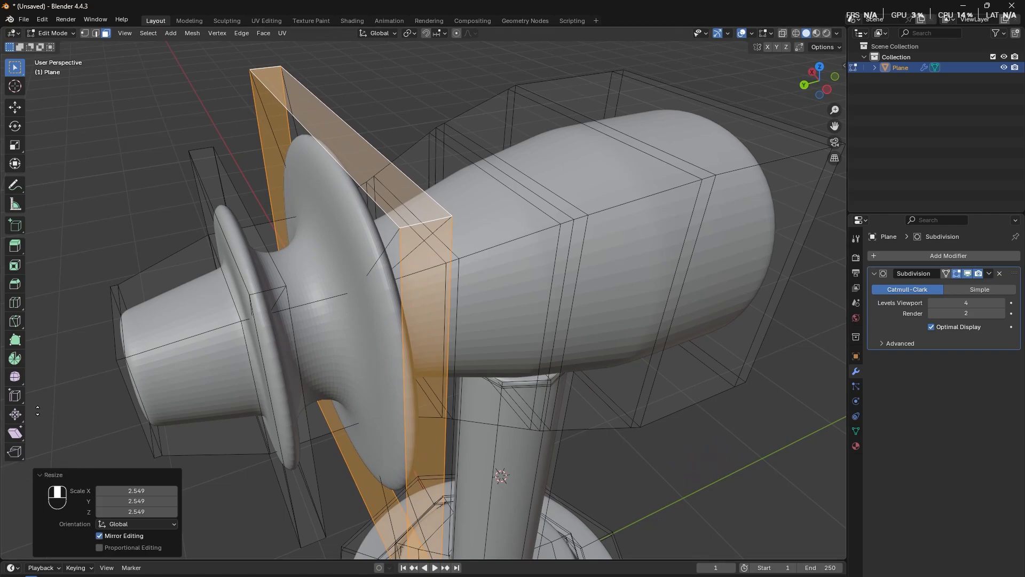
# Narrow the face loop between the two flanges by scaling it along the Y axis.
pyautogui.scroll(-8, 206, 368)
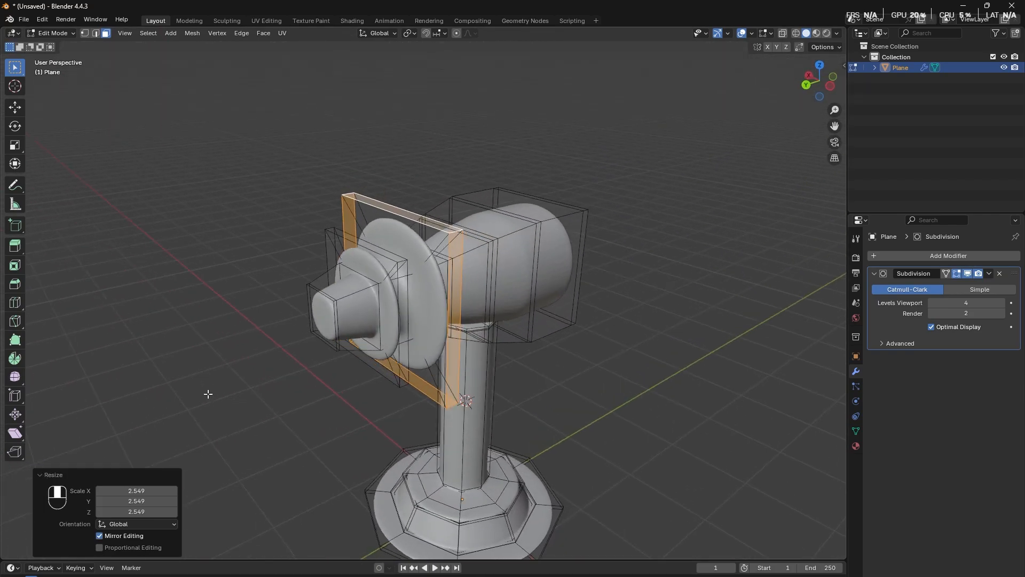
pyautogui.moveTo(208, 394); pyautogui.dragTo(263, 404, button='middle')
pyautogui.click(355, 295)
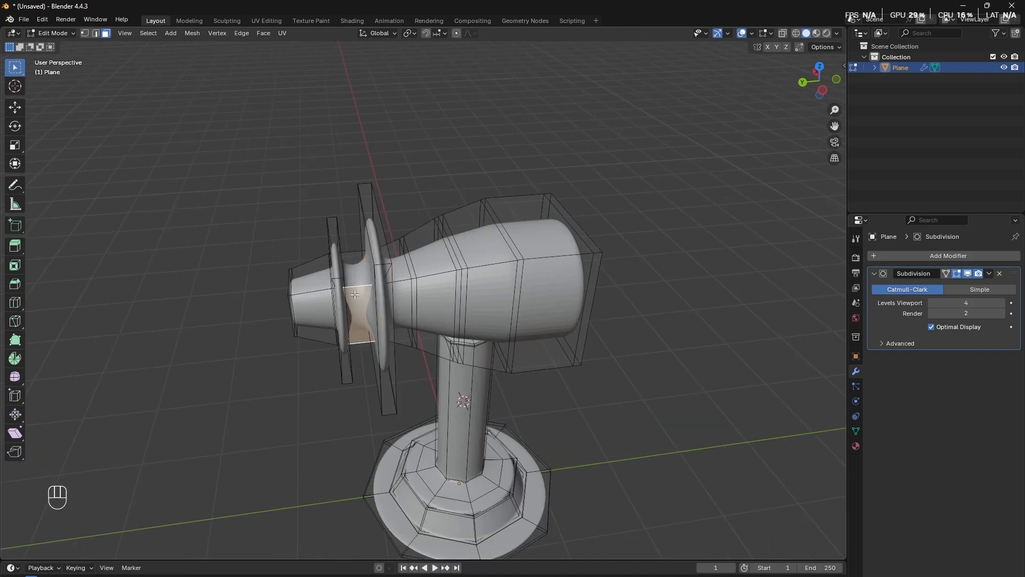
pyautogui.keyDown('alt'); pyautogui.keyDown('shift'); pyautogui.click(342, 328); pyautogui.keyUp('shift'); pyautogui.keyUp('alt')
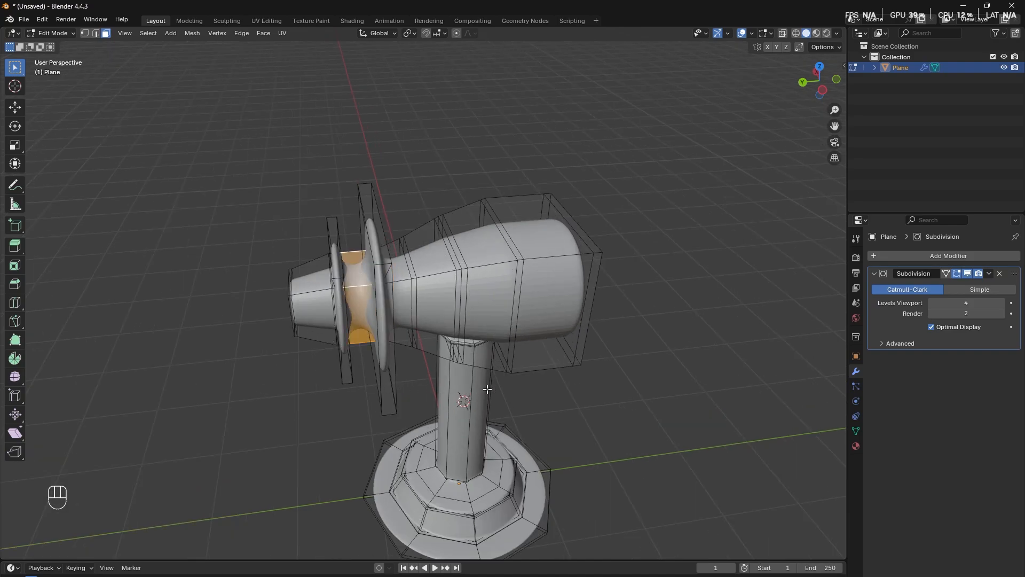
pyautogui.press('s')
pyautogui.press('y')
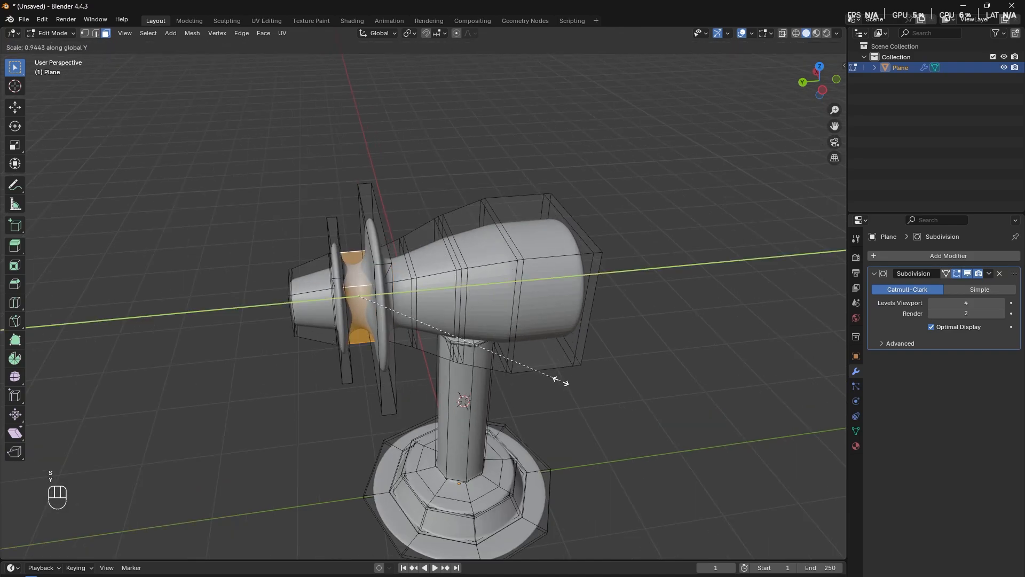
pyautogui.click(458, 351)
# Select the face loop around the tapered barrel tip and move it slightly back along the Y axis.
pyautogui.moveTo(458, 352); pyautogui.dragTo(431, 433, button='middle')
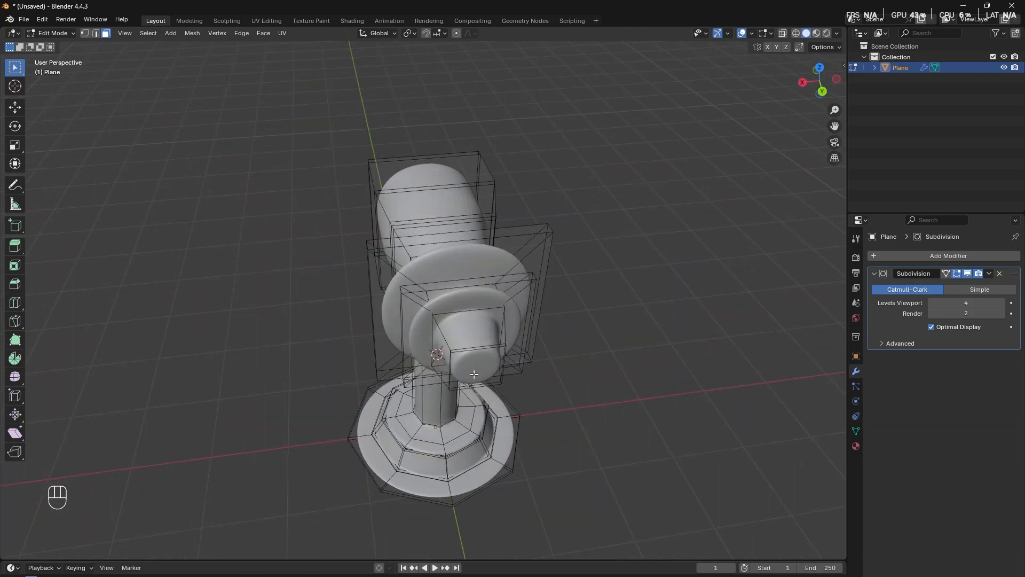
pyautogui.moveTo(499, 332); pyautogui.dragTo(533, 314, button='middle')
pyautogui.click(534, 312)
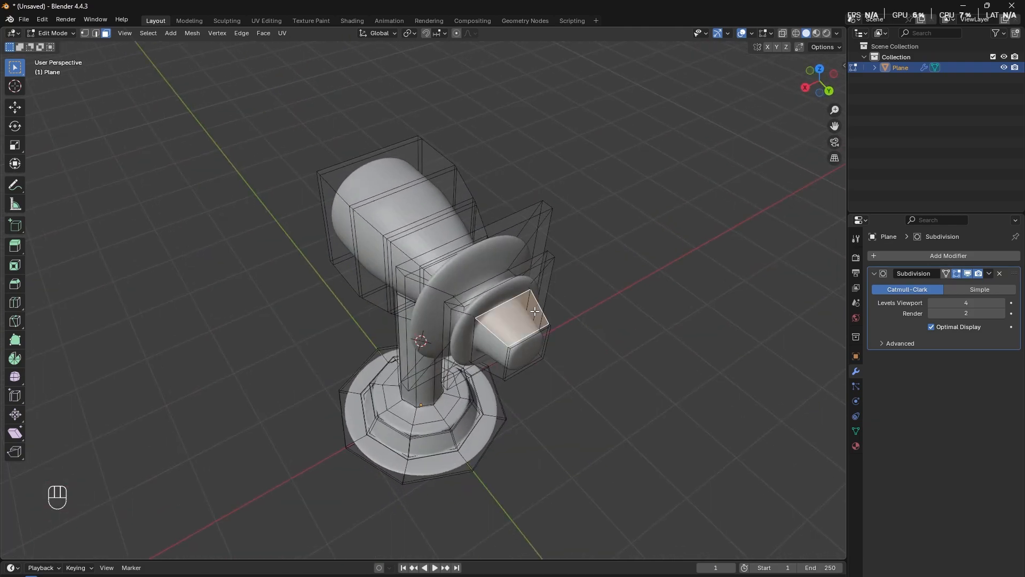
pyautogui.keyDown('alt'); pyautogui.keyDown('shift'); pyautogui.click(537, 312); pyautogui.keyUp('shift'); pyautogui.keyUp('alt')
pyautogui.moveTo(538, 359); pyautogui.dragTo(547, 353, button='middle')
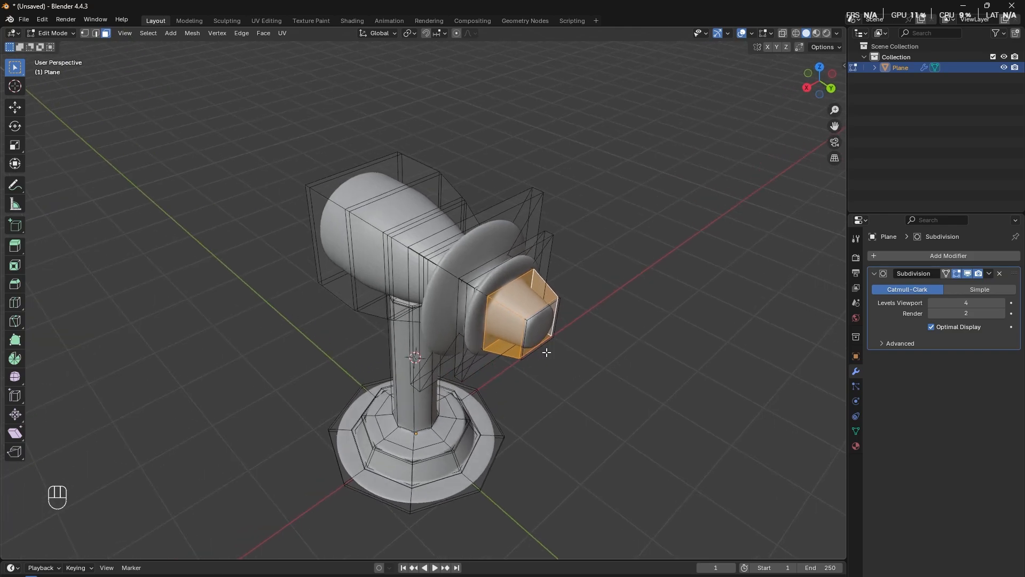
pyautogui.press('g')
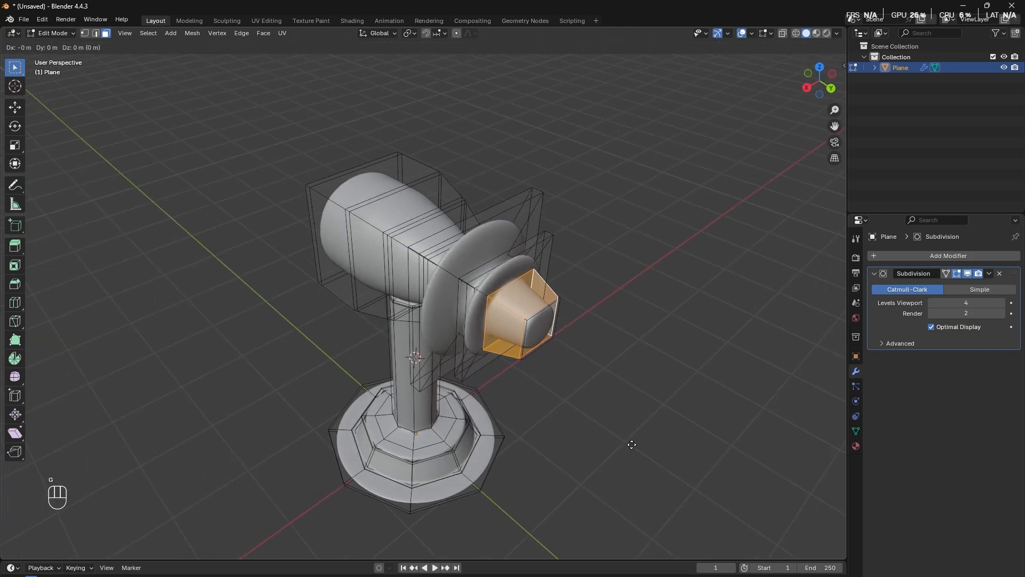
pyautogui.press('y')
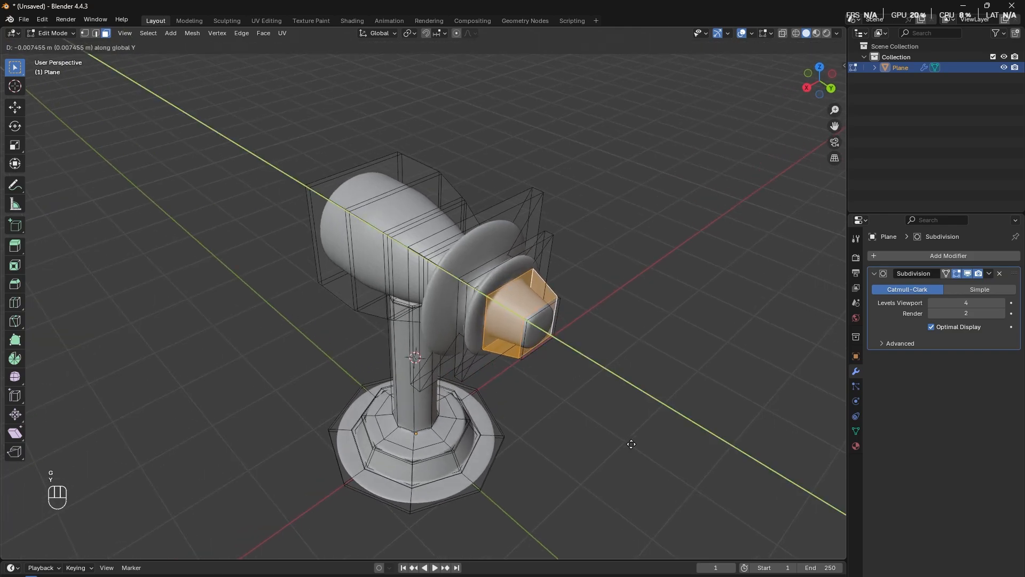
pyautogui.click(614, 447)
# Select the face loop between the two flanges and move it about -0.121 m along Y toward the larger flange.
pyautogui.moveTo(611, 448); pyautogui.dragTo(443, 430, button='middle')
pyautogui.click(370, 287)
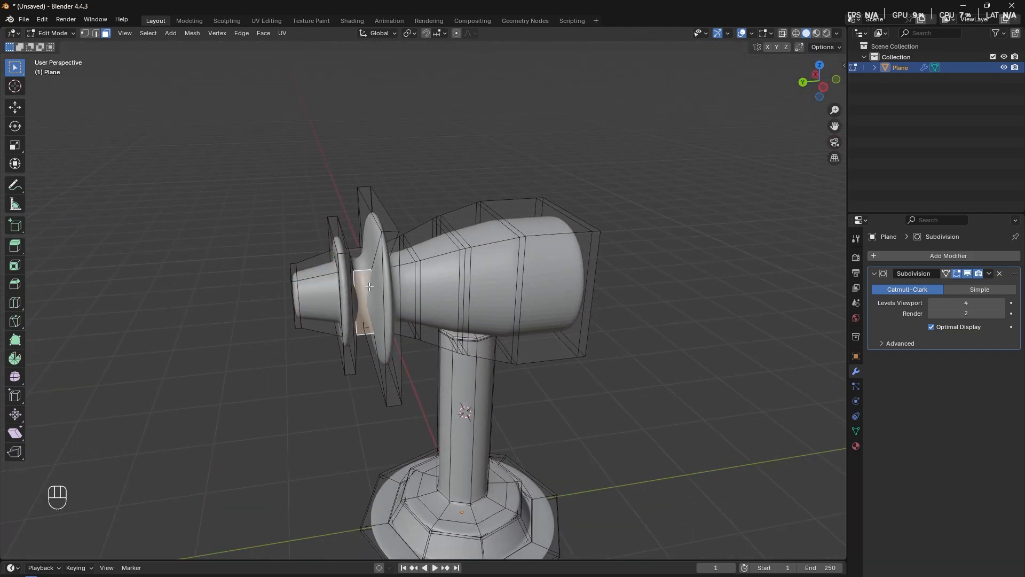
pyautogui.keyDown('shift'); pyautogui.click(364, 274); pyautogui.keyUp('shift')
pyautogui.keyDown('alt'); pyautogui.keyDown('shift'); pyautogui.click(365, 265); pyautogui.keyUp('shift'); pyautogui.keyUp('alt')
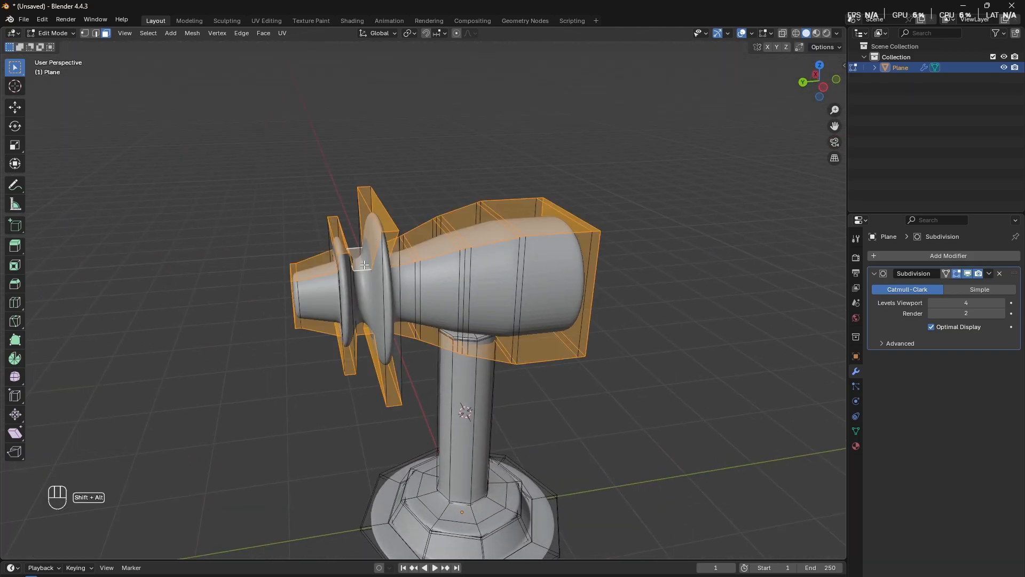
pyautogui.hotkey('alt', 'a')
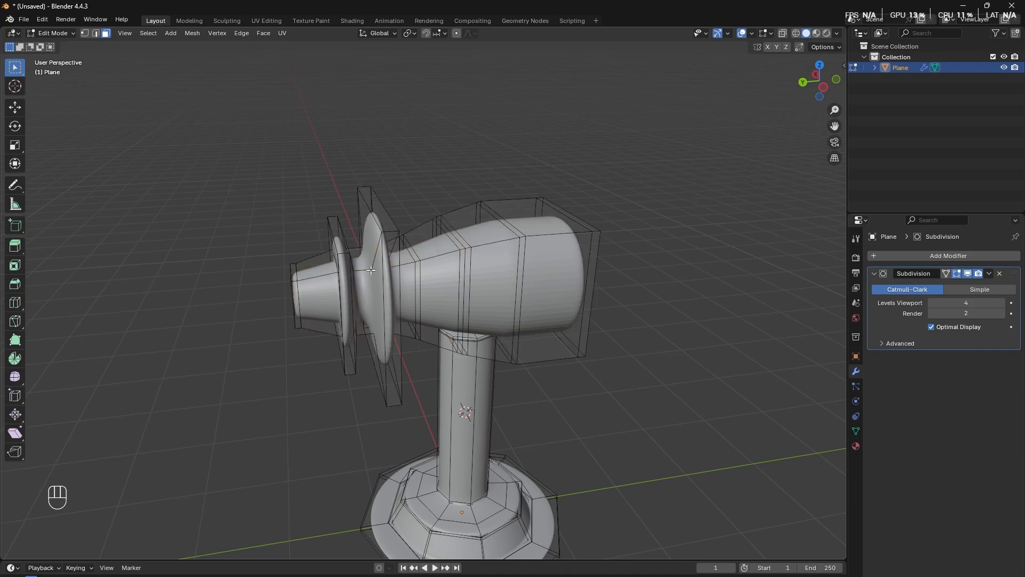
pyautogui.keyDown('alt'); pyautogui.keyDown('shift'); pyautogui.click(366, 291); pyautogui.keyUp('shift'); pyautogui.keyUp('alt')
pyautogui.moveTo(366, 291); pyautogui.dragTo(388, 389, button='middle')
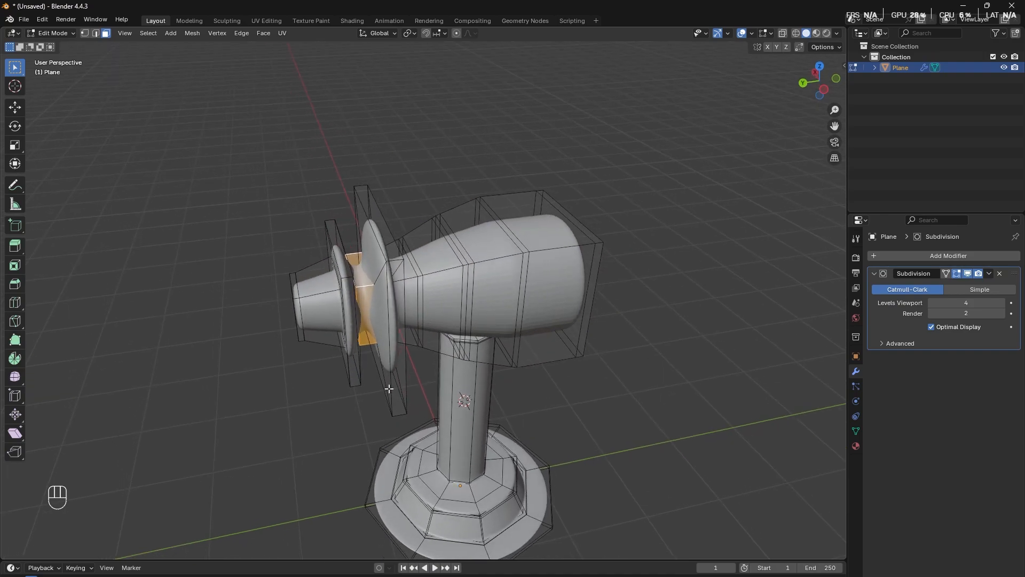
pyautogui.press('g')
pyautogui.press('y')
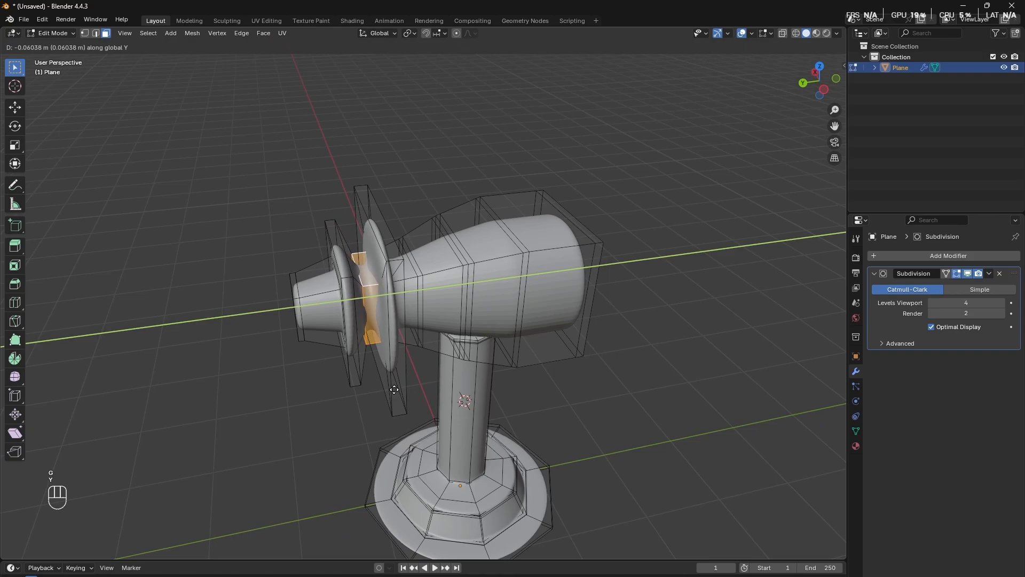
pyautogui.click(401, 390)
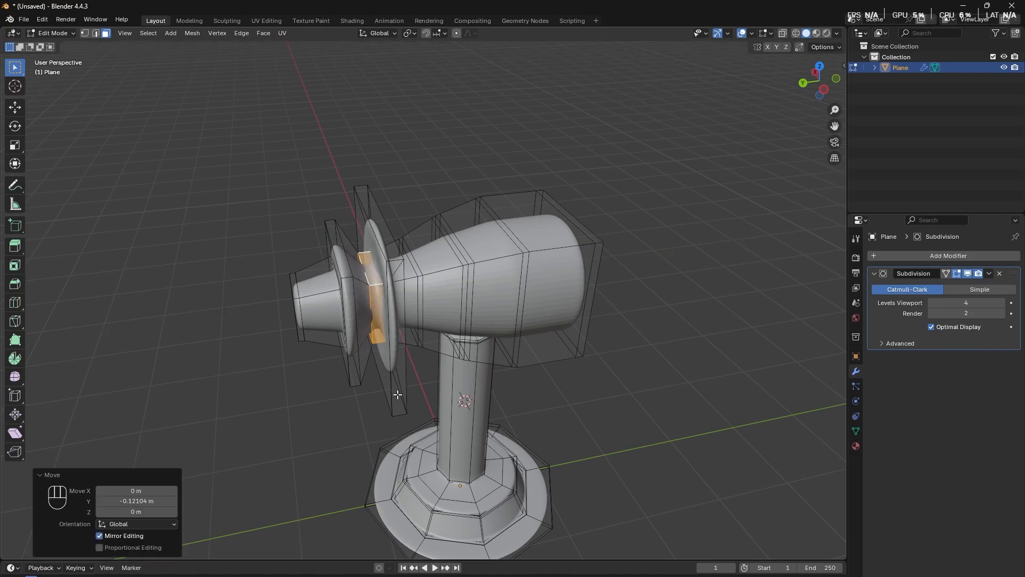
# Select the neck face loop behind the larger flange with its adjacent thin ring and move them about -0.15 m along local Y.
pyautogui.moveTo(401, 390); pyautogui.dragTo(369, 398, button='middle')
pyautogui.click(385, 288)
pyautogui.keyDown('alt'); pyautogui.keyDown('shift'); pyautogui.click(383, 272); pyautogui.keyUp('shift'); pyautogui.keyUp('alt')
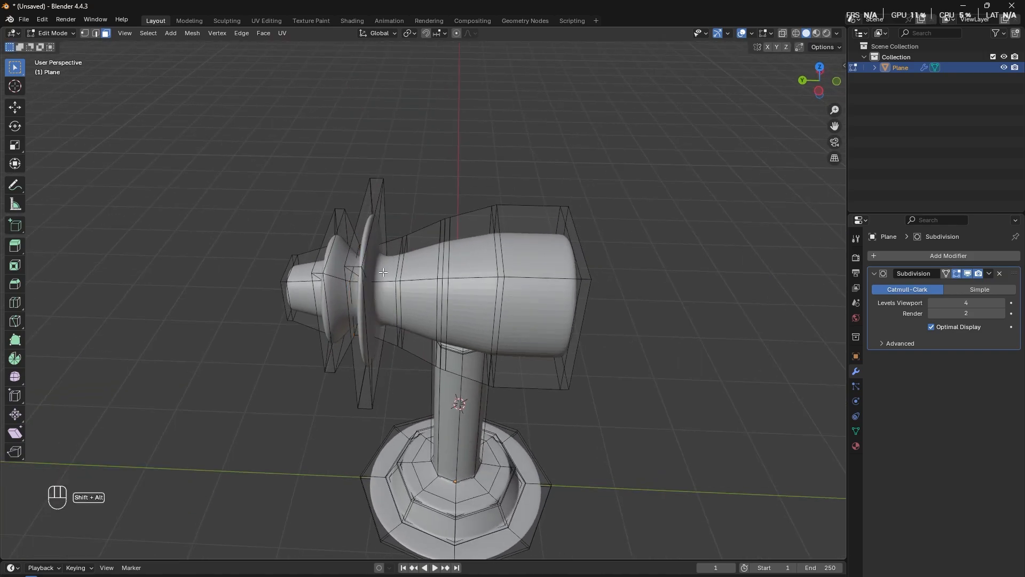
pyautogui.keyDown('alt'); pyautogui.keyDown('shift'); pyautogui.click(396, 245); pyautogui.keyUp('shift'); pyautogui.keyUp('alt')
pyautogui.keyDown('alt'); pyautogui.keyDown('shift'); pyautogui.click(404, 241); pyautogui.keyUp('shift'); pyautogui.keyUp('alt')
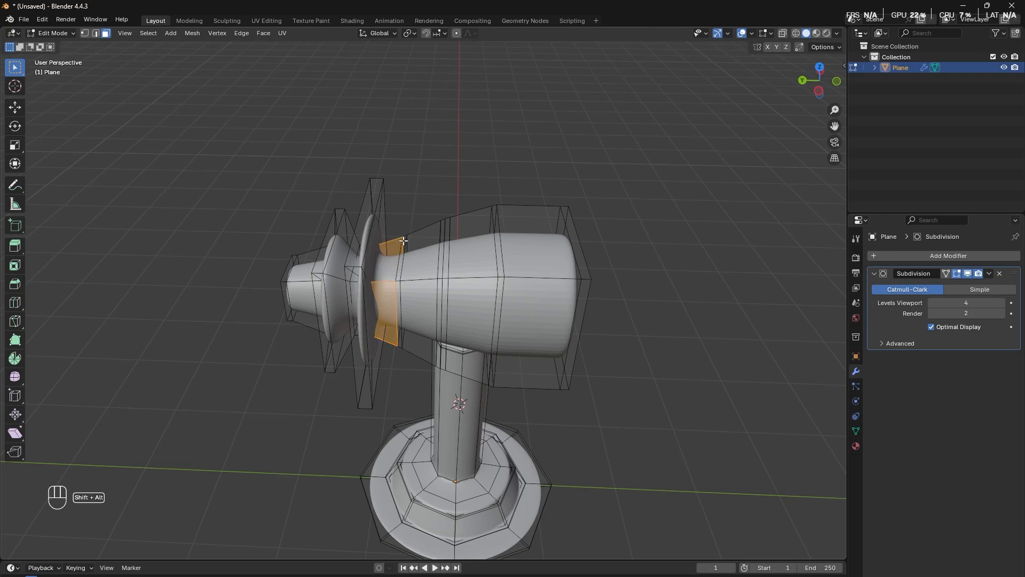
pyautogui.keyDown('alt'); pyautogui.keyDown('shift'); pyautogui.click(404, 239); pyautogui.keyUp('shift'); pyautogui.keyUp('alt')
pyautogui.keyDown('alt'); pyautogui.keyDown('shift'); pyautogui.click(397, 237); pyautogui.keyUp('shift'); pyautogui.keyUp('alt')
pyautogui.keyDown('alt'); pyautogui.keyDown('shift'); pyautogui.click(404, 235); pyautogui.keyUp('shift'); pyautogui.keyUp('alt')
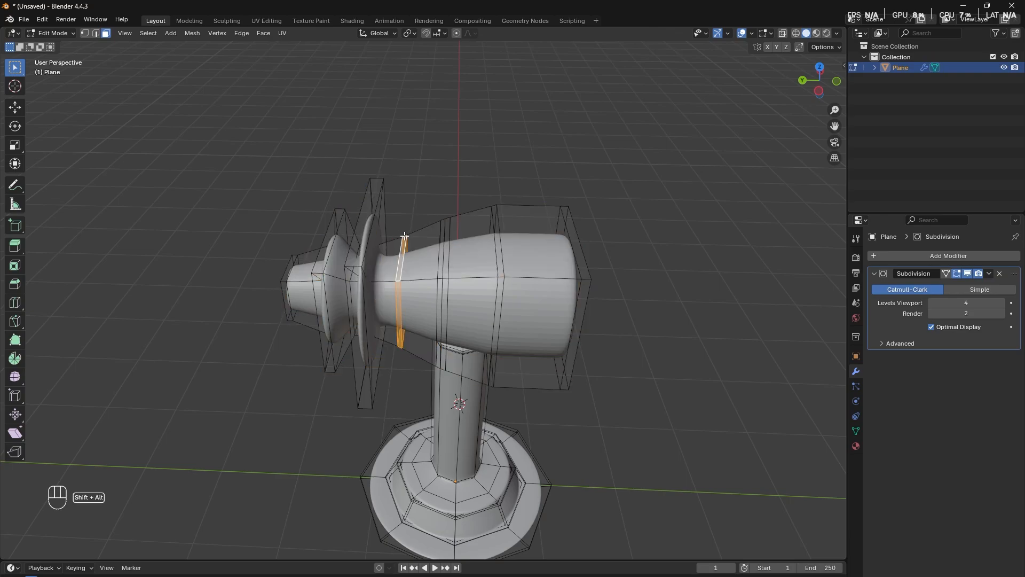
pyautogui.keyDown('alt'); pyautogui.keyDown('shift'); pyautogui.click(396, 243); pyautogui.keyUp('shift'); pyautogui.keyUp('alt')
pyautogui.moveTo(396, 244); pyautogui.dragTo(423, 327, button='middle')
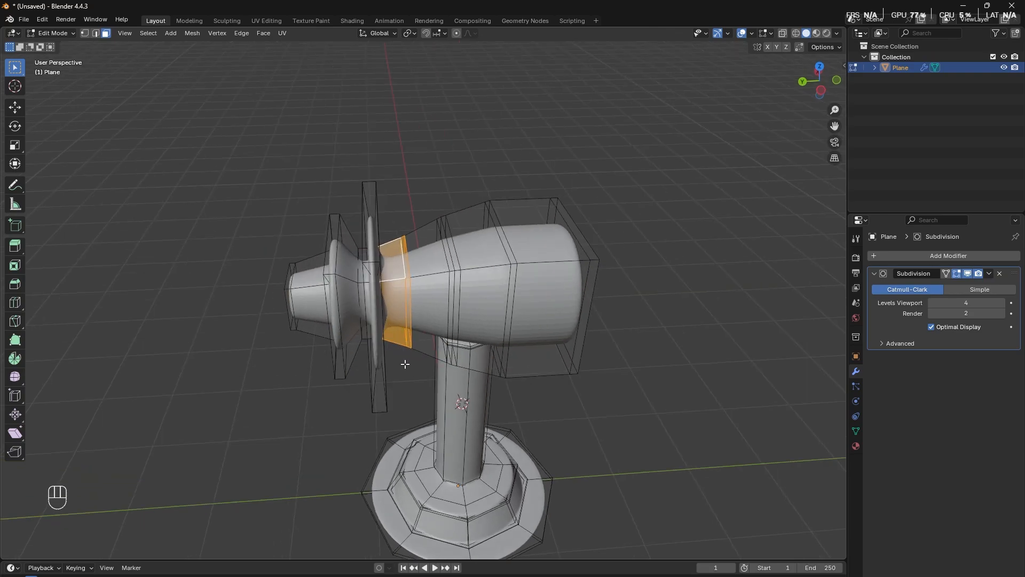
pyautogui.press('g')
pyautogui.press('y')
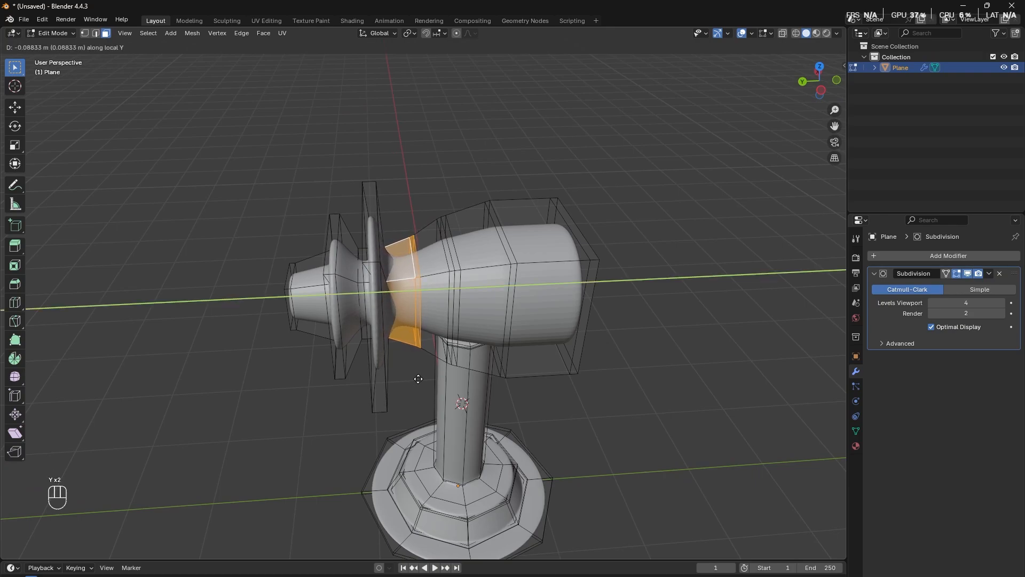
pyautogui.click(424, 379)
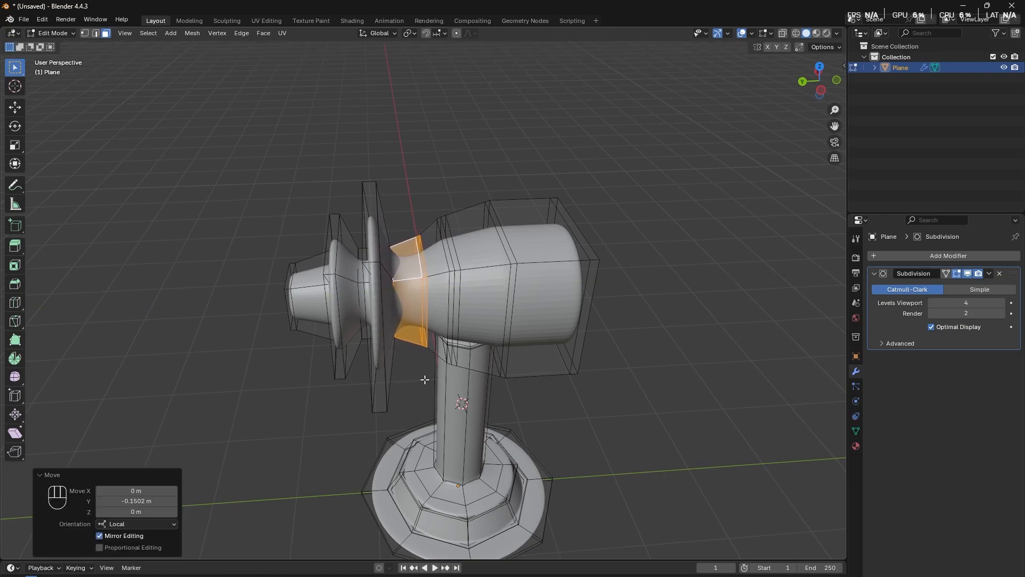
# Inspect the smoothed cannon head and its two flanges in Object Mode from several angles and distances.
pyautogui.moveTo(274, 390); pyautogui.dragTo(307, 371, button='middle')
pyautogui.press('Tab')
pyautogui.click(286, 421)
pyautogui.moveTo(368, 417); pyautogui.dragTo(319, 345, button='middle')
pyautogui.click(312, 303)
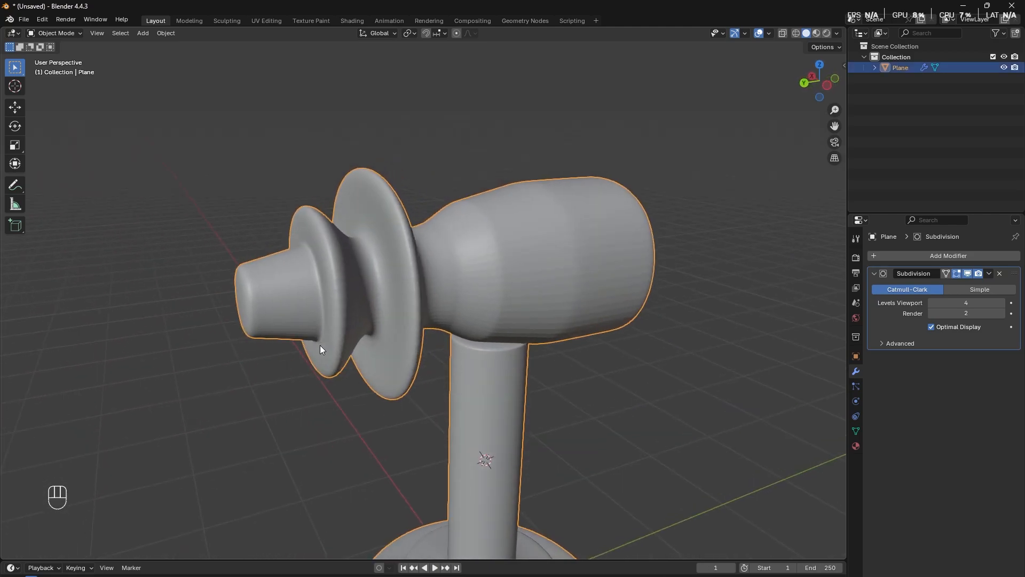
pyautogui.scroll(-5, 322, 353)
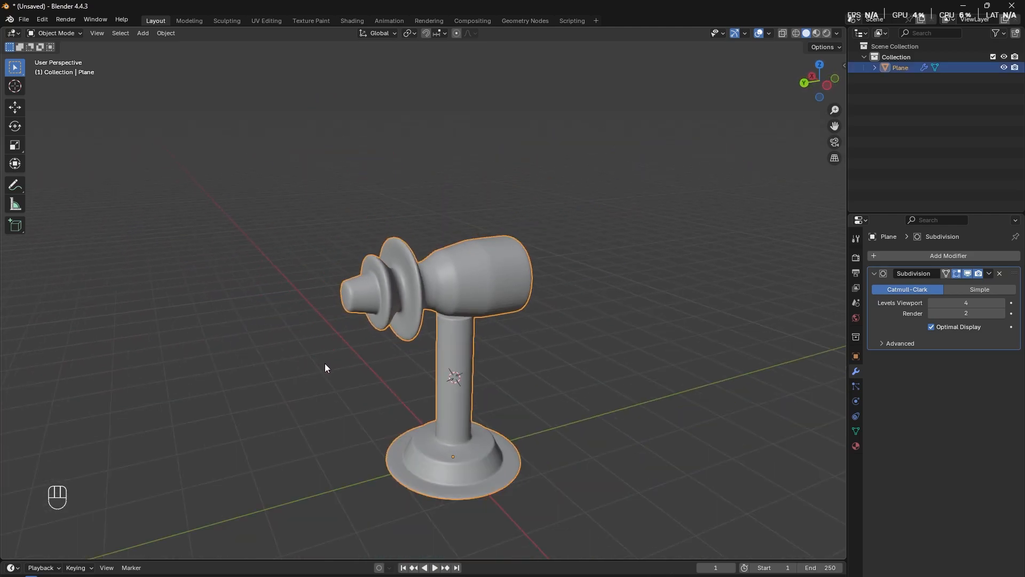
pyautogui.moveTo(325, 366); pyautogui.dragTo(430, 348, button='middle')
pyautogui.scroll(3, 353, 348)
pyautogui.scroll(-3, 406, 374)
pyautogui.scroll(3, 431, 347)
# Extrude the tip's front end face forward about 1.554 m to form a long barrel.
pyautogui.press('Tab')
pyautogui.click(423, 309)
pyautogui.scroll(3, 480, 333)
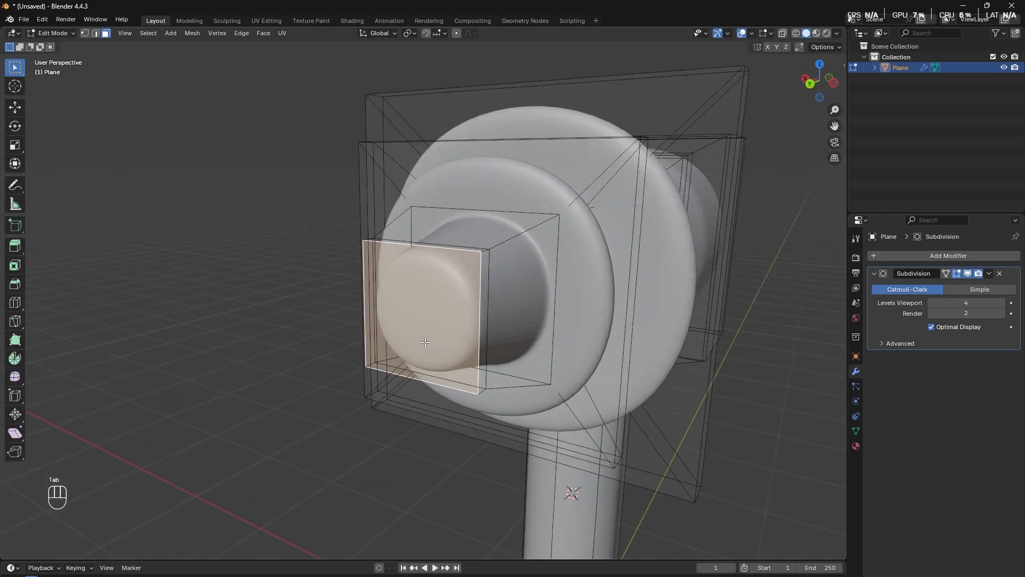
pyautogui.scroll(-4, 485, 336)
pyautogui.moveTo(485, 336); pyautogui.dragTo(448, 355, button='middle')
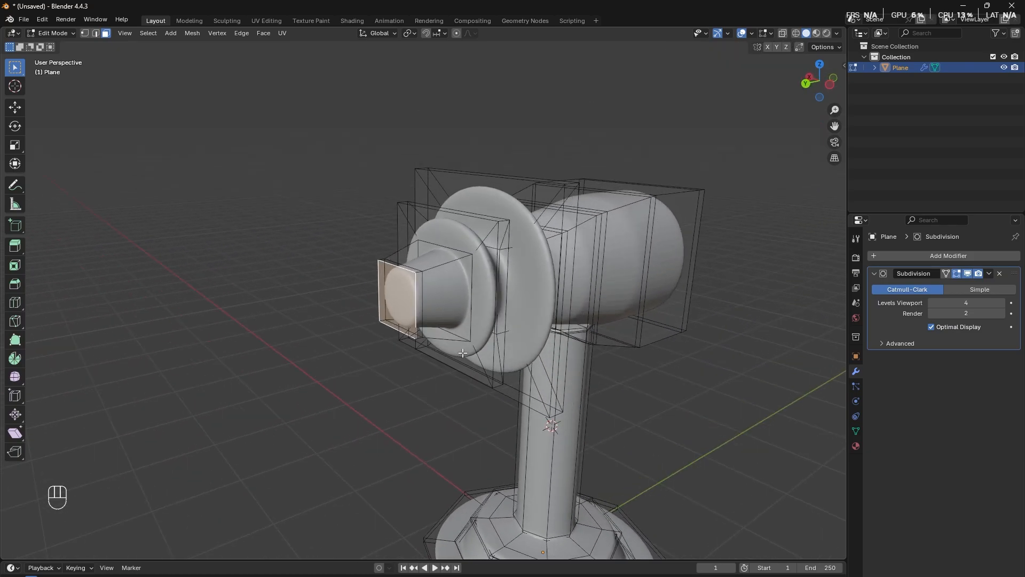
pyautogui.press('e')
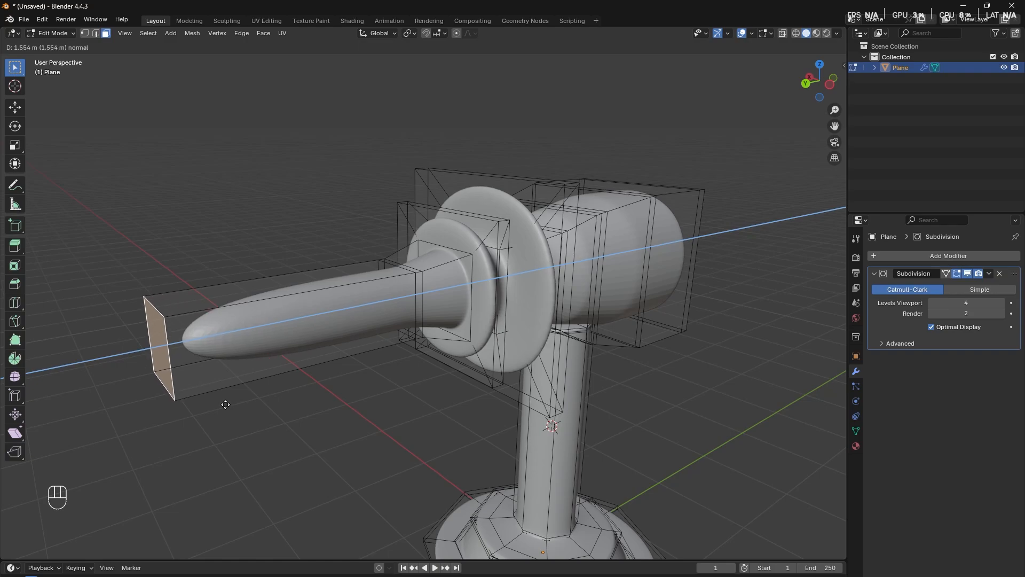
pyautogui.click(225, 404)
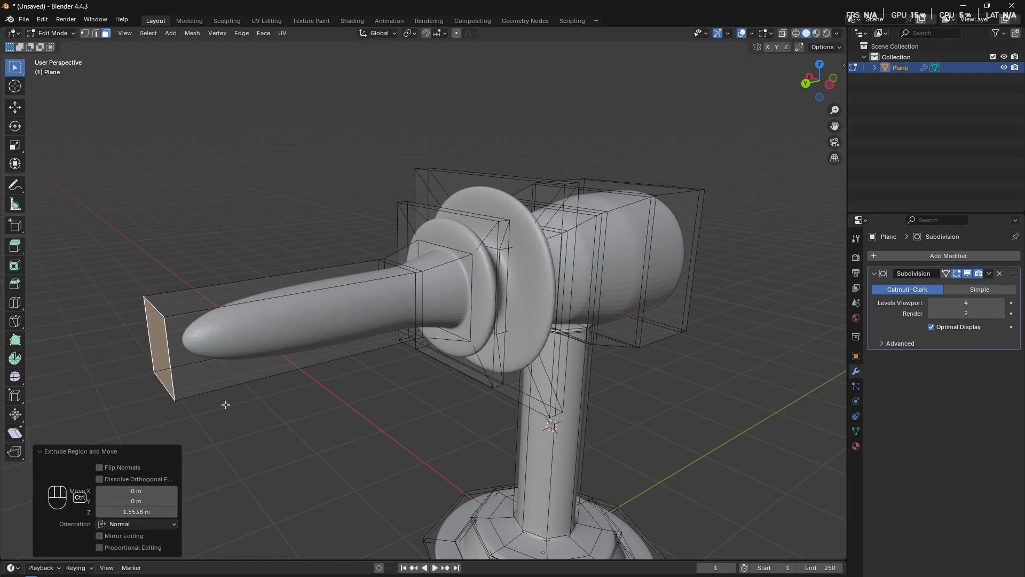
# Add one loop cut around the new barrel and slide it toward the front end with a factor of about -0.567.
pyautogui.hotkey('ctrl', 'r')
pyautogui.click(286, 353)
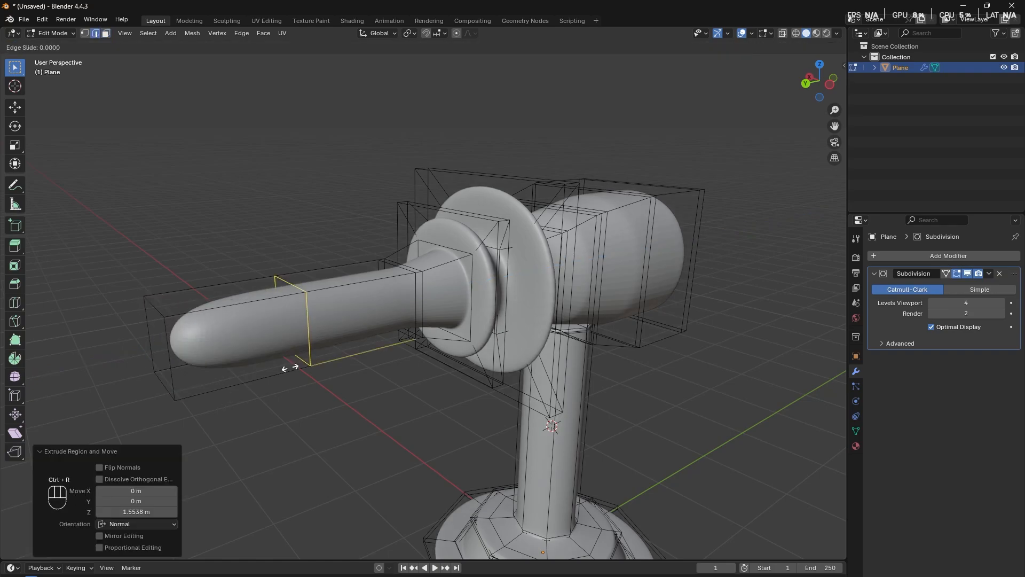
pyautogui.click(220, 377)
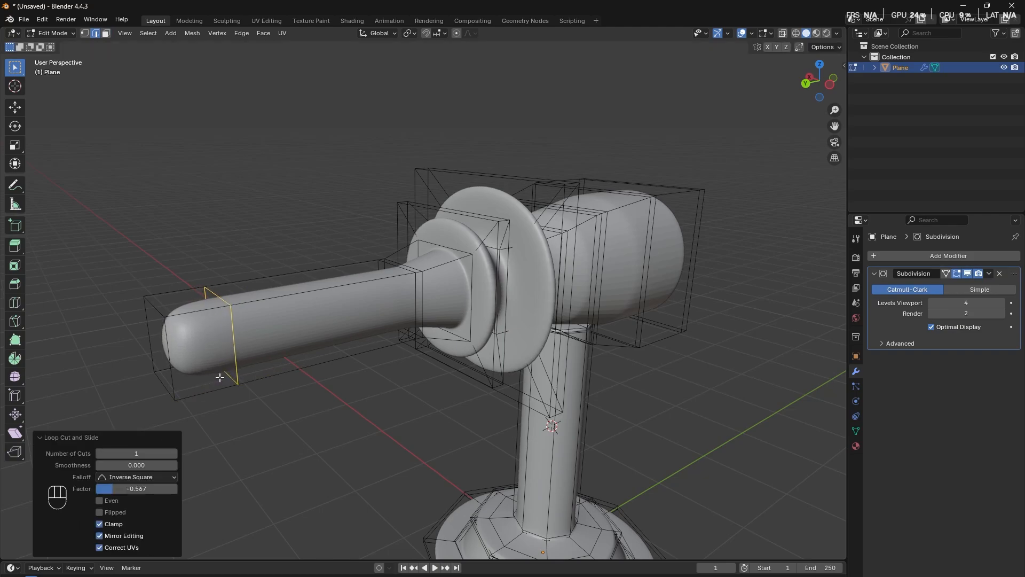
pyautogui.press('3')
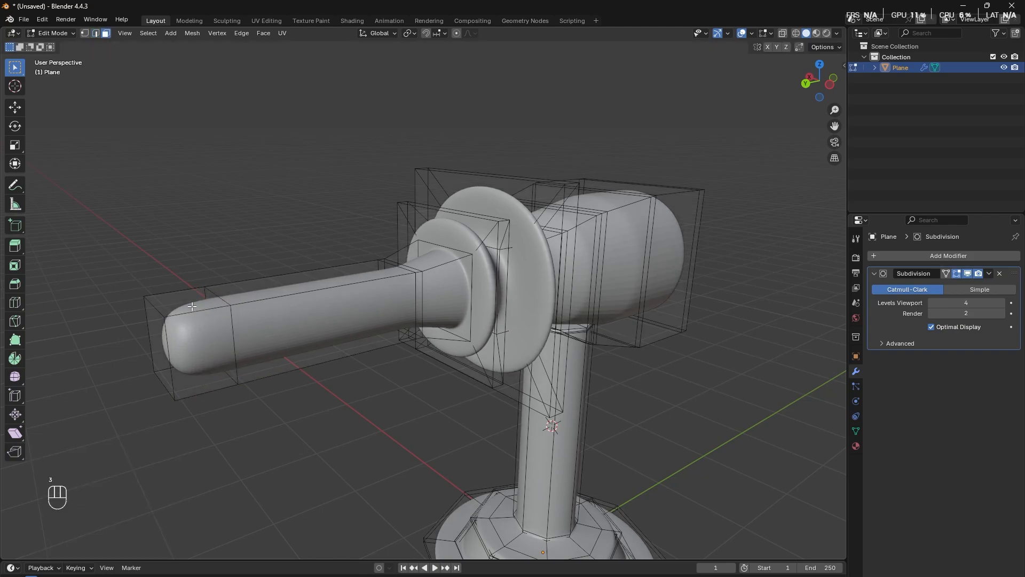
pyautogui.keyDown('alt'); pyautogui.keyDown('shift'); pyautogui.click(191, 321); pyautogui.keyUp('shift'); pyautogui.keyUp('alt')
pyautogui.moveTo(190, 321); pyautogui.dragTo(224, 367, button='middle')
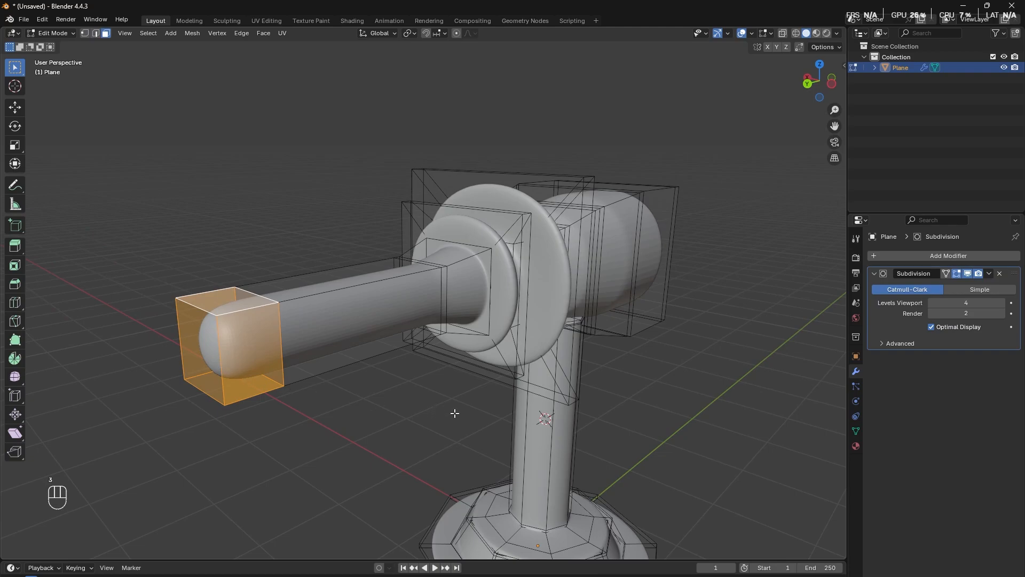
pyautogui.press('s')
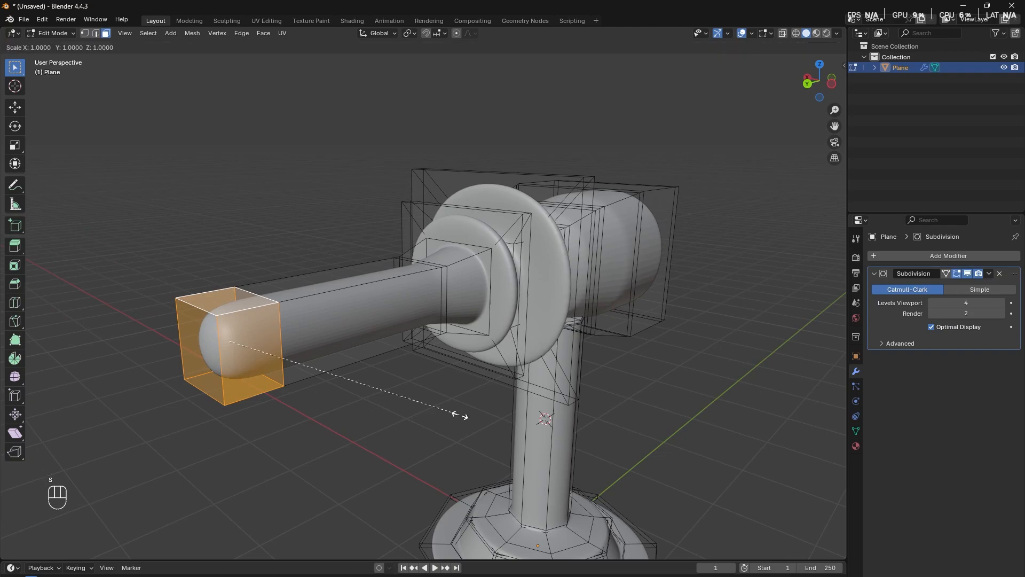
pyautogui.hotkey('shift', 'y')
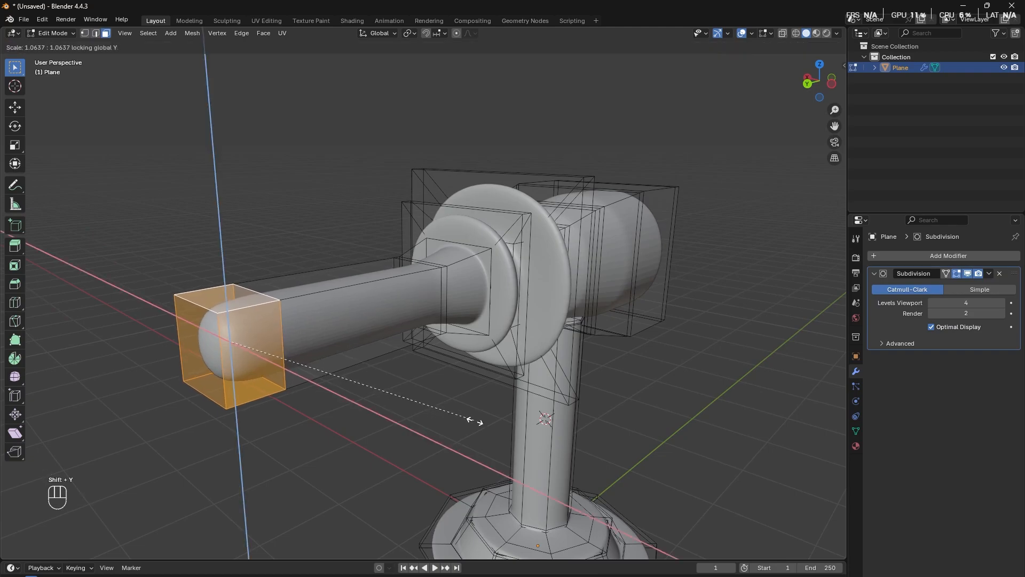
pyautogui.rightClick(590, 453)
# Add one loop cut around the barrel and slide it close behind the front segment with a factor of about -0.906.
pyautogui.moveTo(471, 450); pyautogui.dragTo(446, 451, button='middle')
pyautogui.hotkey('ctrl', 'r')
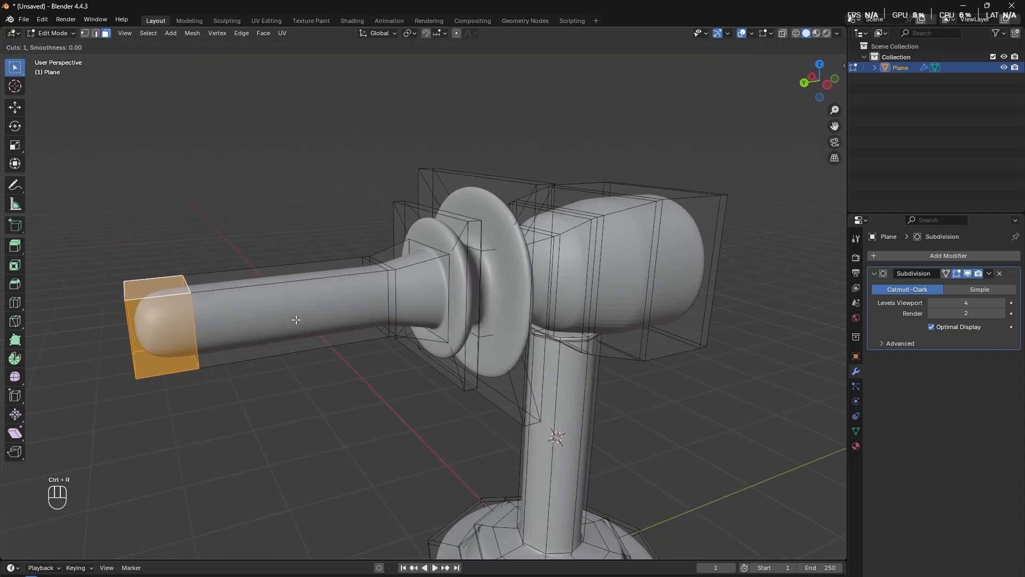
pyautogui.click(281, 339)
pyautogui.click(207, 343)
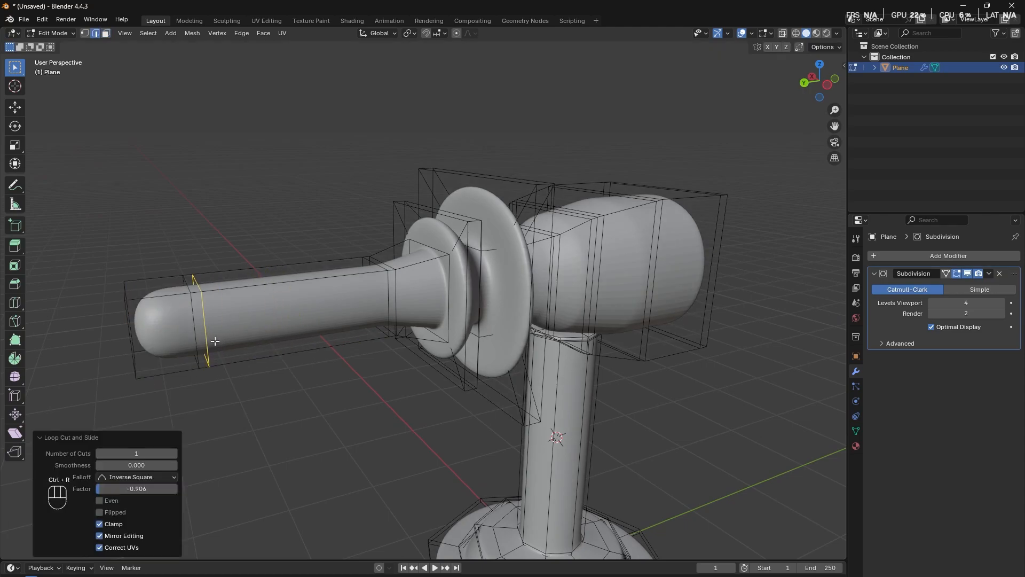
# Select the face loop around the barrel's front segment and scale it up in X and Z only to form a bulb, then deselect it.
pyautogui.click(179, 331)
pyautogui.keyDown('alt'); pyautogui.keyDown('shift'); pyautogui.click(166, 325); pyautogui.keyUp('shift'); pyautogui.keyUp('alt')
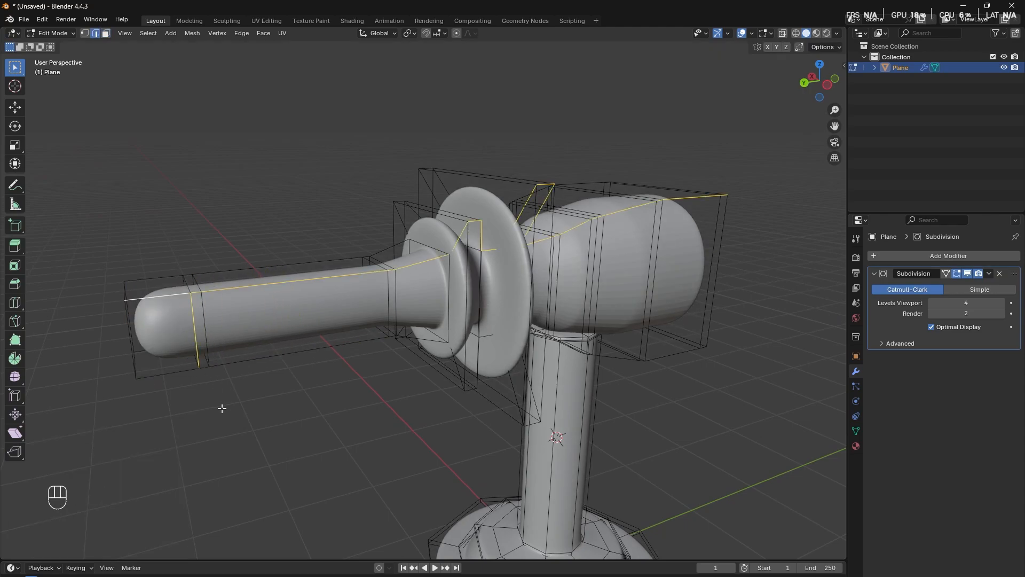
pyautogui.press('3')
pyautogui.click(162, 329)
pyautogui.moveTo(210, 391); pyautogui.dragTo(303, 426, button='middle')
pyautogui.press('s')
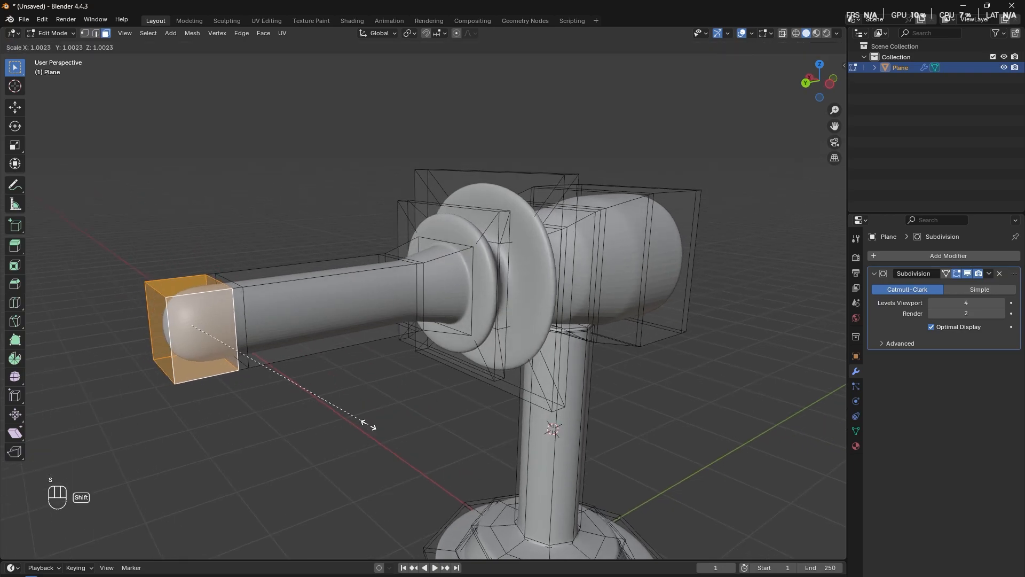
pyautogui.hotkey('shift', 'y')
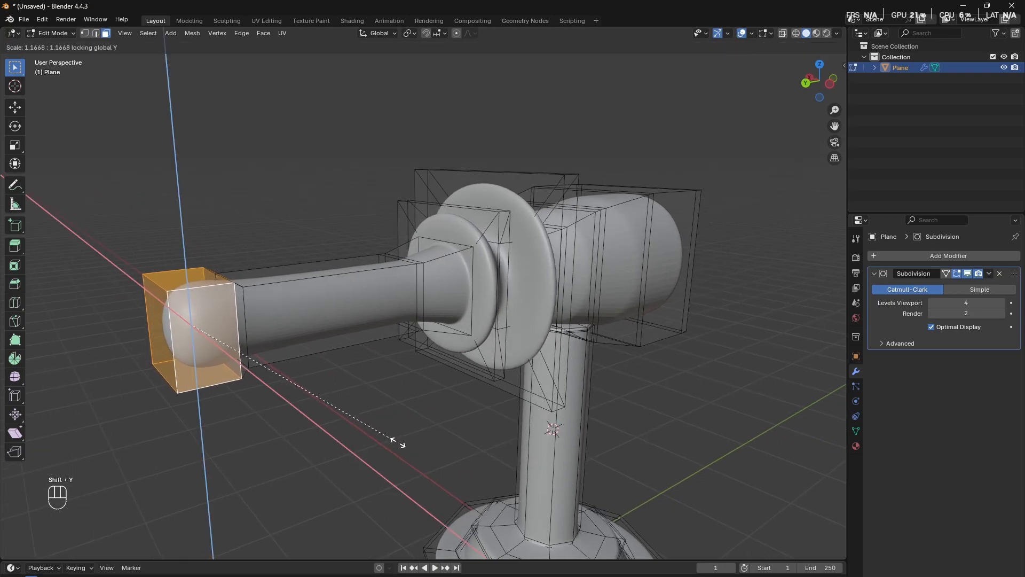
pyautogui.click(470, 469)
pyautogui.moveTo(470, 470); pyautogui.dragTo(370, 481, button='middle')
pyautogui.click(283, 446)
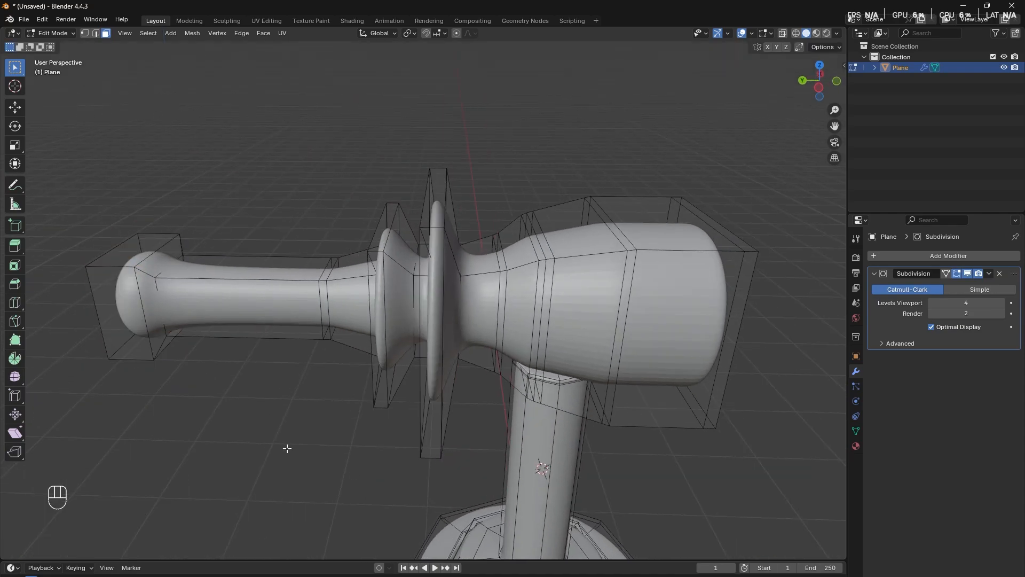
# Extrude the bulb's front end face about 0.115 m and scale the new face down to about 0.374.
pyautogui.moveTo(284, 447); pyautogui.dragTo(353, 401, button='middle')
pyautogui.click(320, 350)
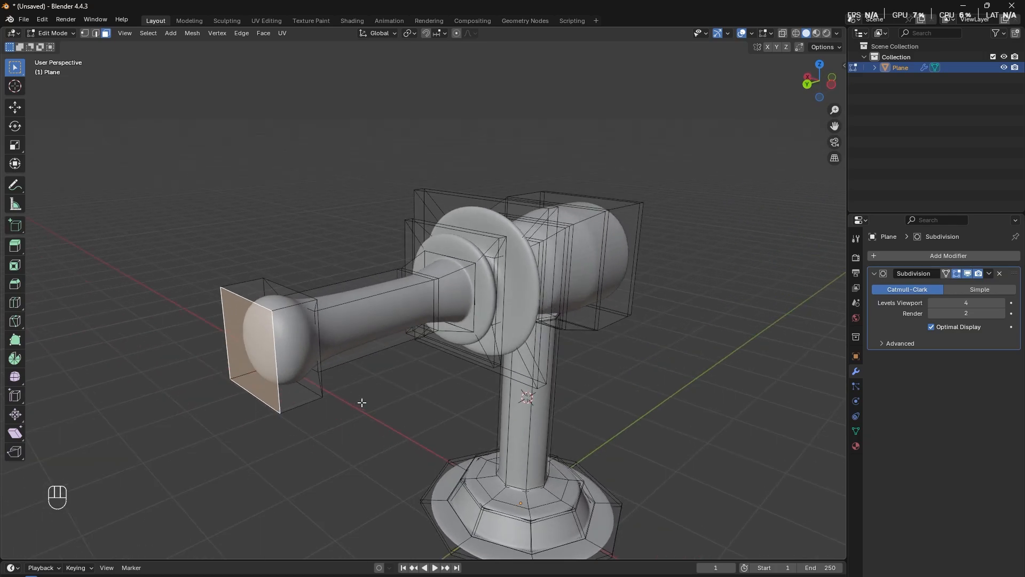
pyautogui.press('e')
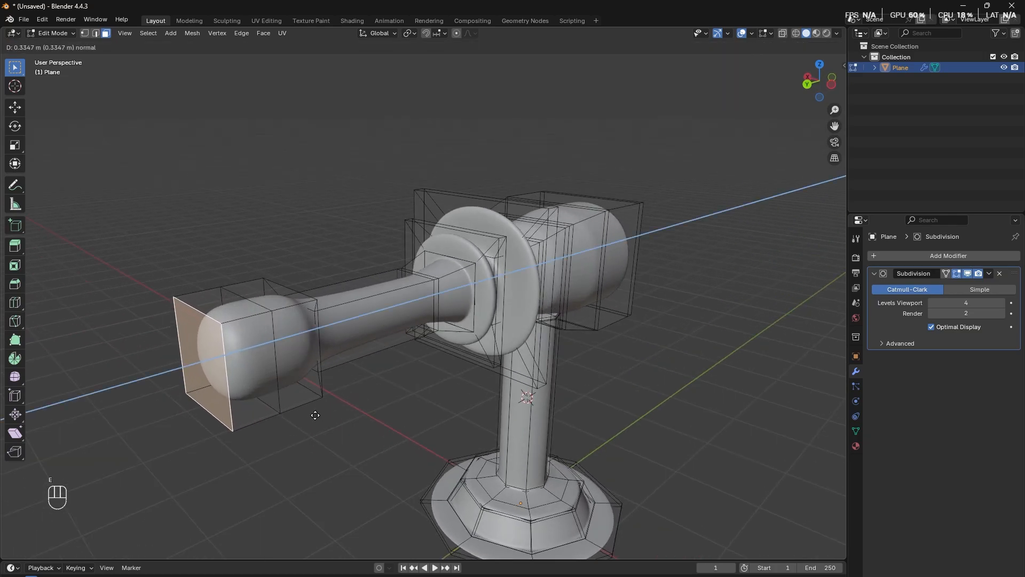
pyautogui.click(346, 406)
pyautogui.press('s')
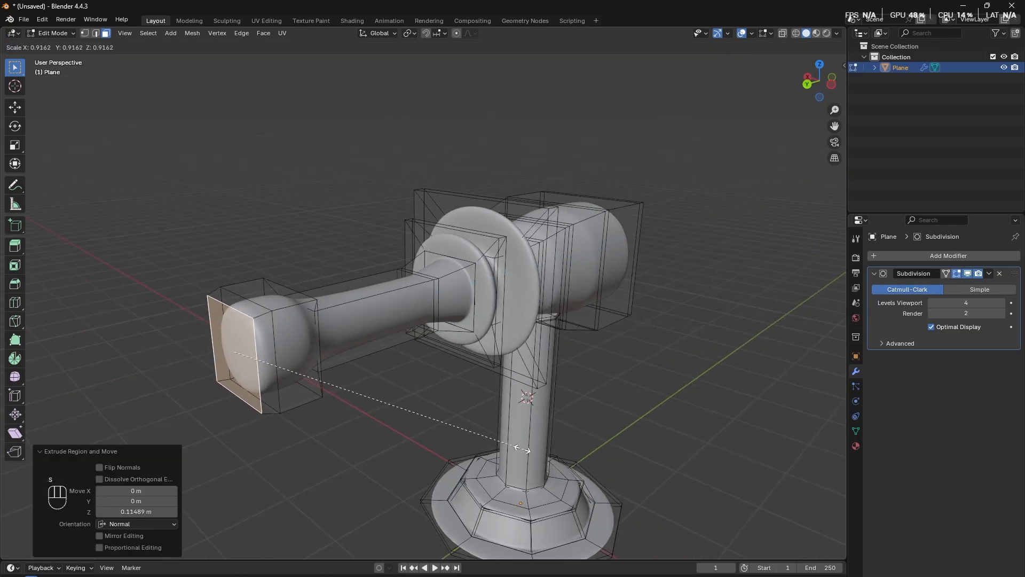
pyautogui.click(356, 383)
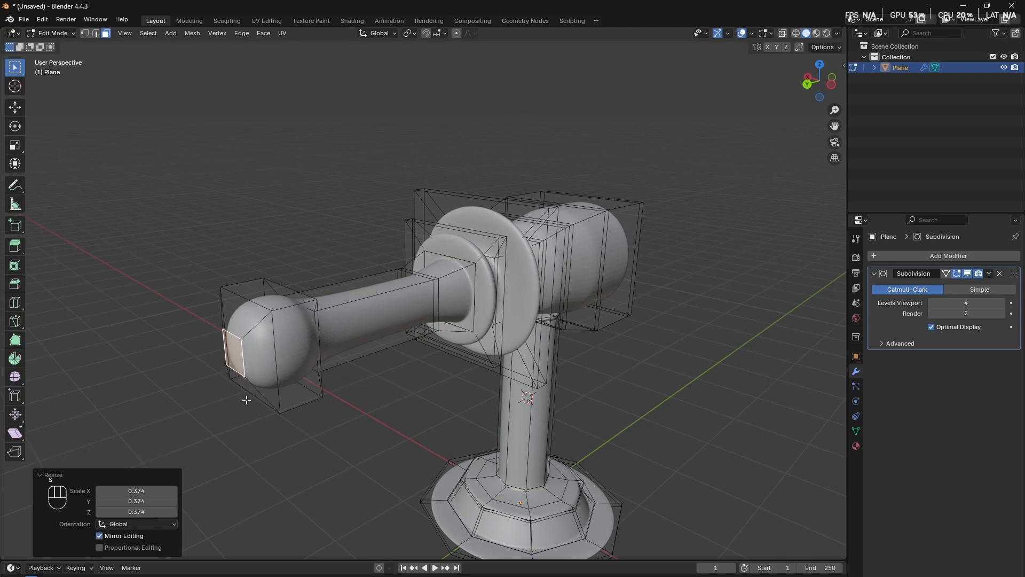
# Extrude the small front face about 0.265 m and scale its end to about 0.812.
pyautogui.press('e')
pyautogui.click(241, 423)
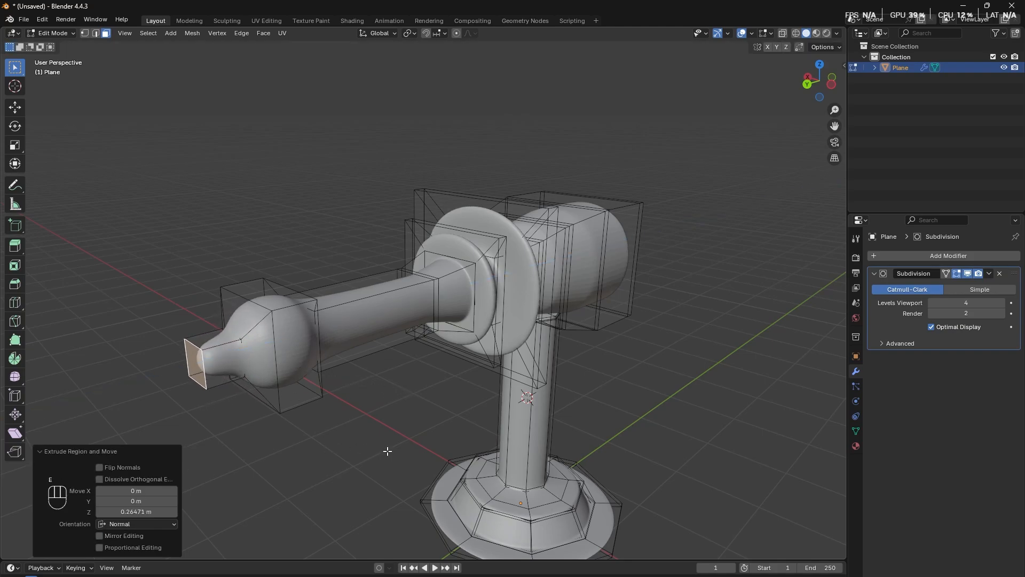
pyautogui.press('s')
pyautogui.click(371, 445)
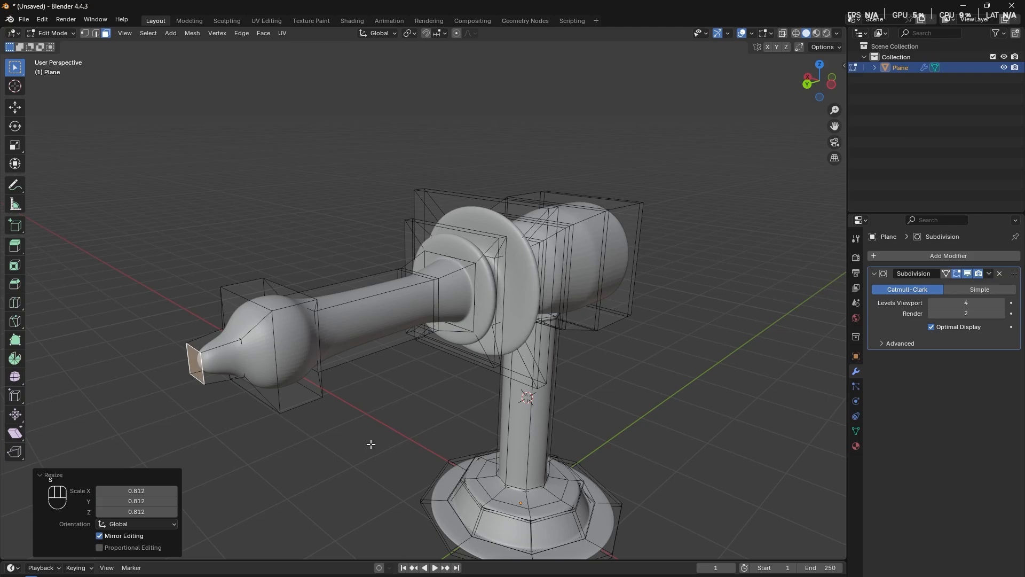
# Extrude the nozzle's end face another 0.212 m or so, shrink it into a pointed tip, and check the smoothed shape in Object Mode.
pyautogui.press('e')
pyautogui.click(336, 448)
pyautogui.press('s')
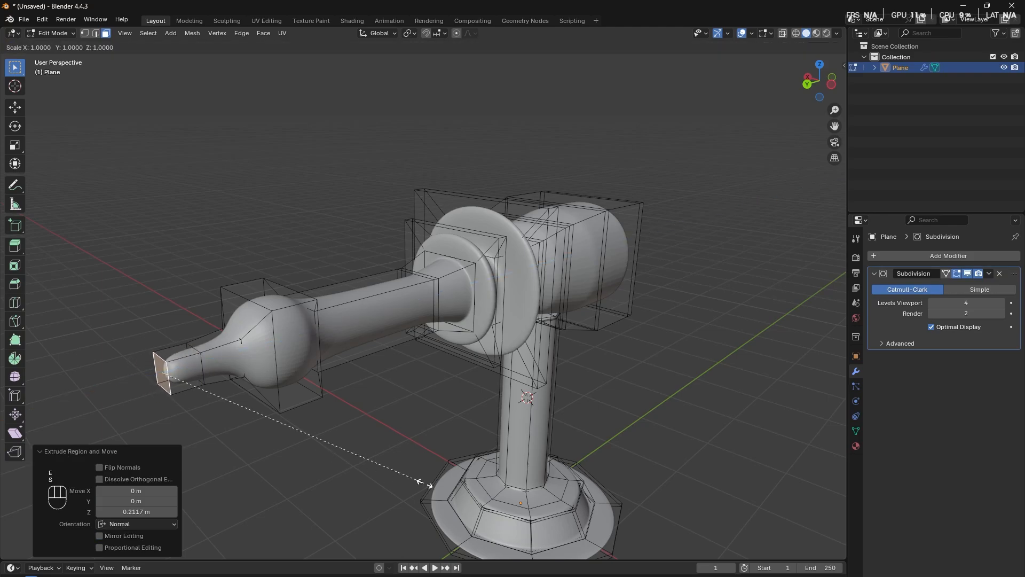
pyautogui.click(237, 406)
pyautogui.moveTo(261, 414); pyautogui.dragTo(354, 456, button='middle')
pyautogui.press('Tab')
pyautogui.click(231, 412)
pyautogui.moveTo(447, 309); pyautogui.dragTo(448, 380, button='middle')
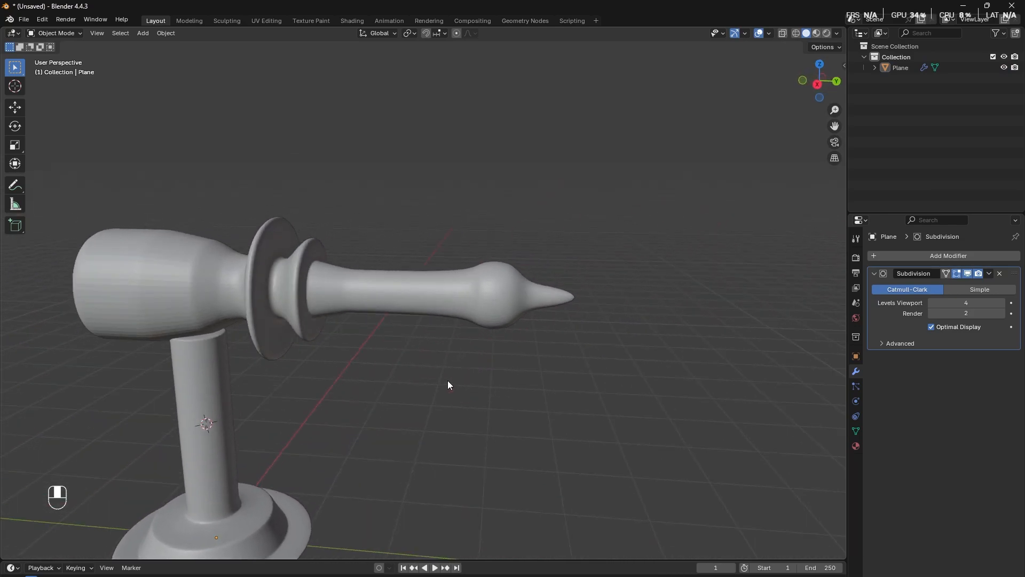
# With X-ray on, select all vertices of the bulb and pointed tip and move them about -0.735 m along Y to shorten the barrel.
pyautogui.scroll(-5, 446, 384)
pyautogui.press('Tab')
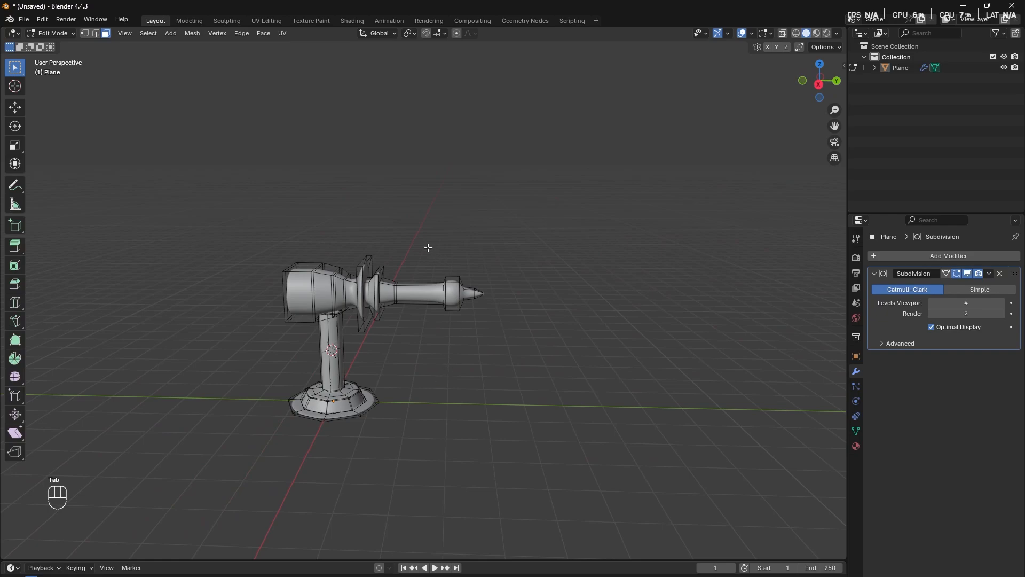
pyautogui.hotkey('alt', 'z')
pyautogui.moveTo(430, 236); pyautogui.dragTo(553, 379)
pyautogui.click(553, 378)
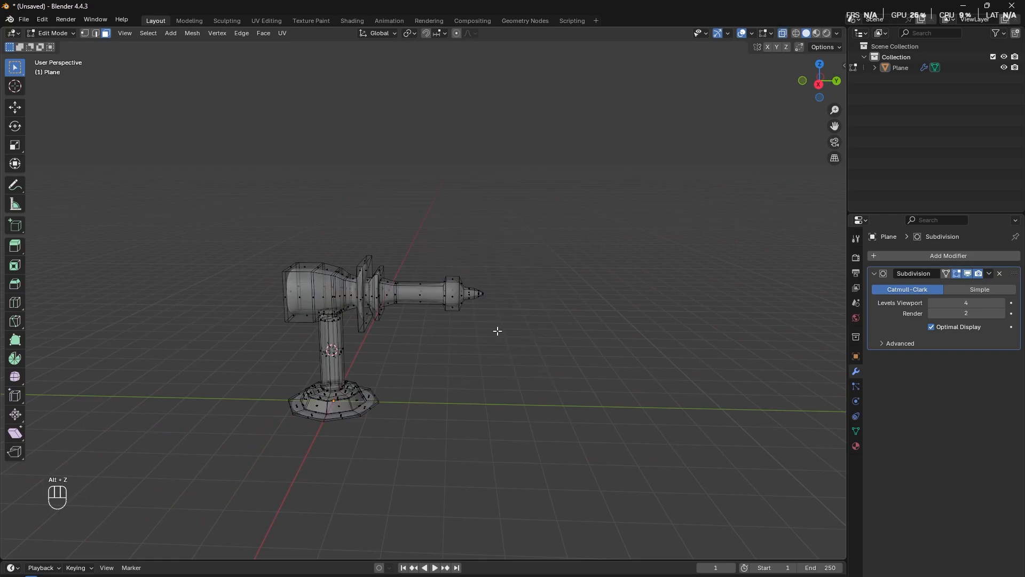
pyautogui.press('1')
pyautogui.moveTo(437, 235); pyautogui.dragTo(536, 372)
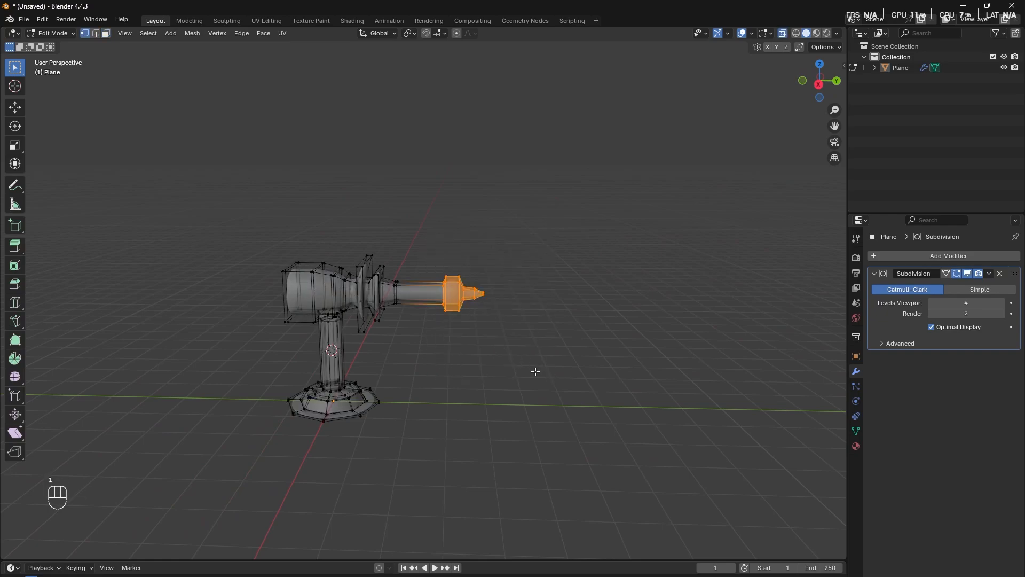
pyautogui.press('g')
pyautogui.press('y')
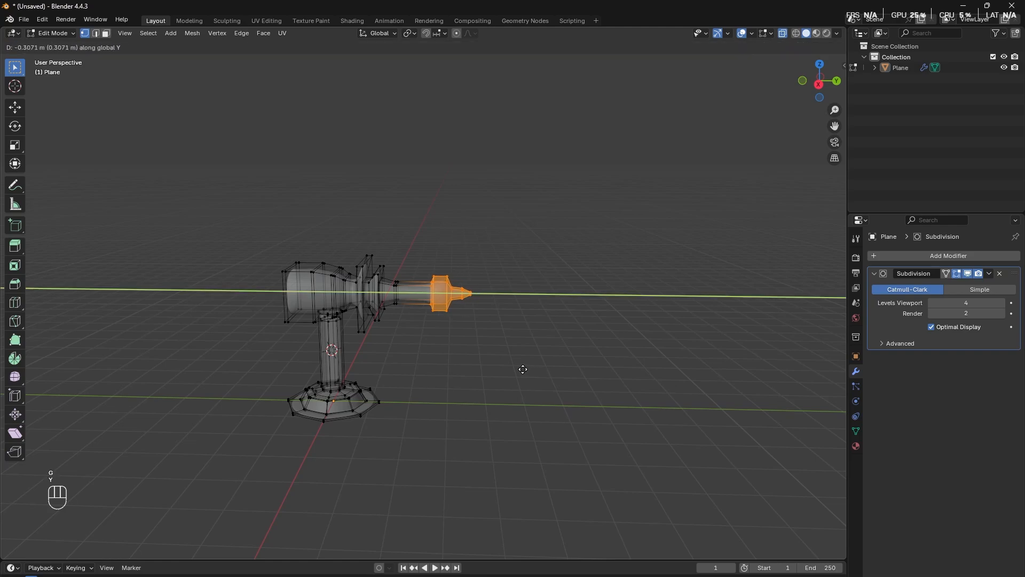
pyautogui.click(506, 367)
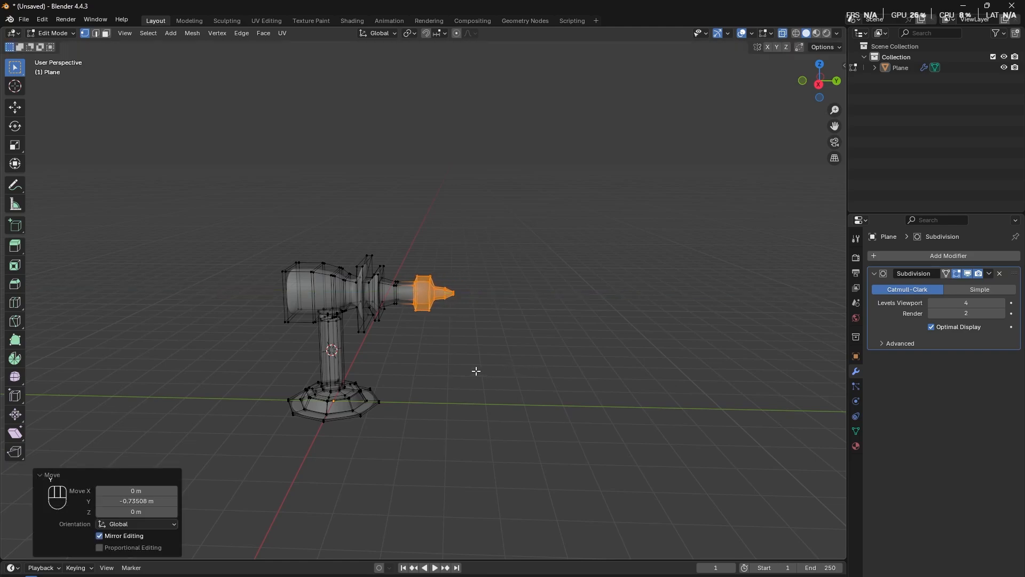
# Turn off X-ray, inspect the shortened cannon in Object Mode from several angles, and return to editing the mesh.
pyautogui.press('Tab')
pyautogui.hotkey('alt', 'z')
pyautogui.moveTo(495, 412); pyautogui.dragTo(411, 384, button='middle')
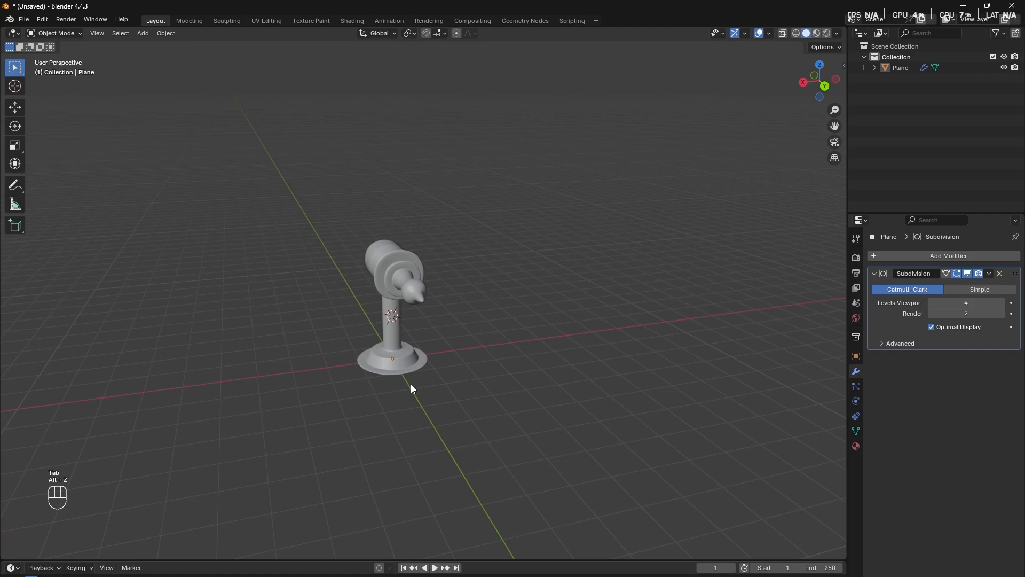
pyautogui.scroll(5, 404, 316)
pyautogui.moveTo(399, 342); pyautogui.dragTo(366, 389, button='middle')
pyautogui.scroll(2, 367, 389)
pyautogui.press('Tab')
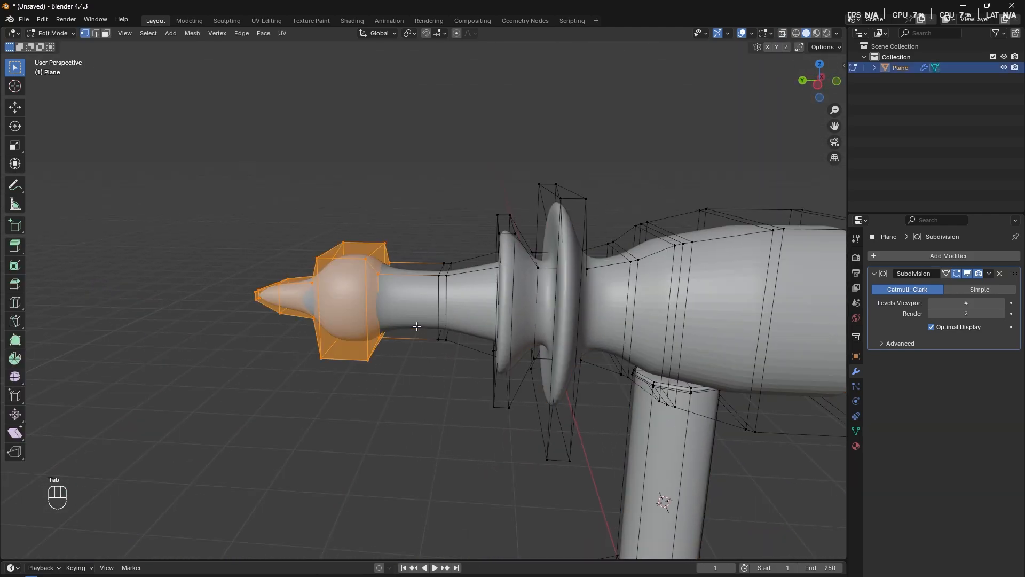
pyautogui.scroll(4, 419, 342)
pyautogui.hotkey('ctrl', 'r')
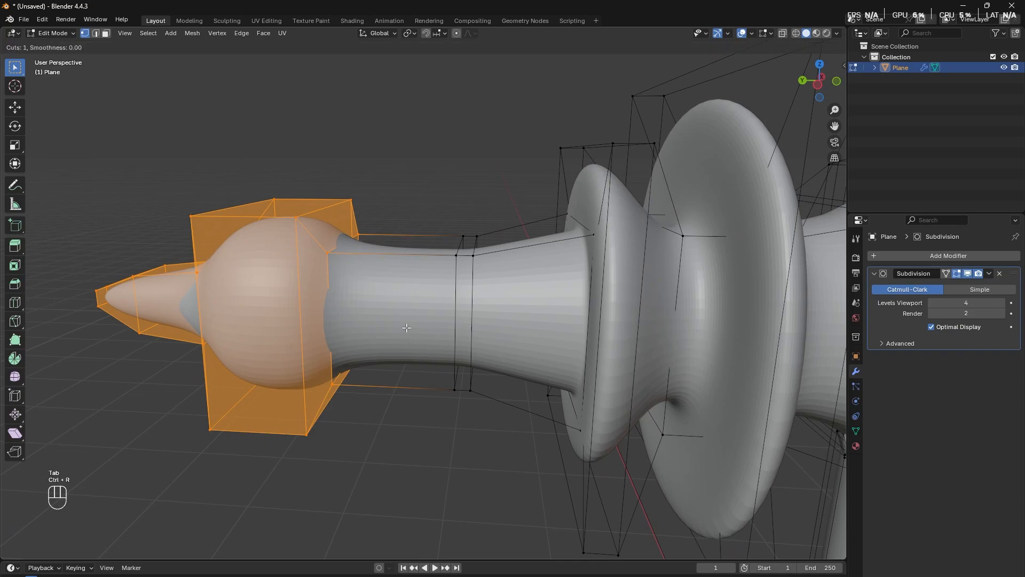
pyautogui.click(409, 254)
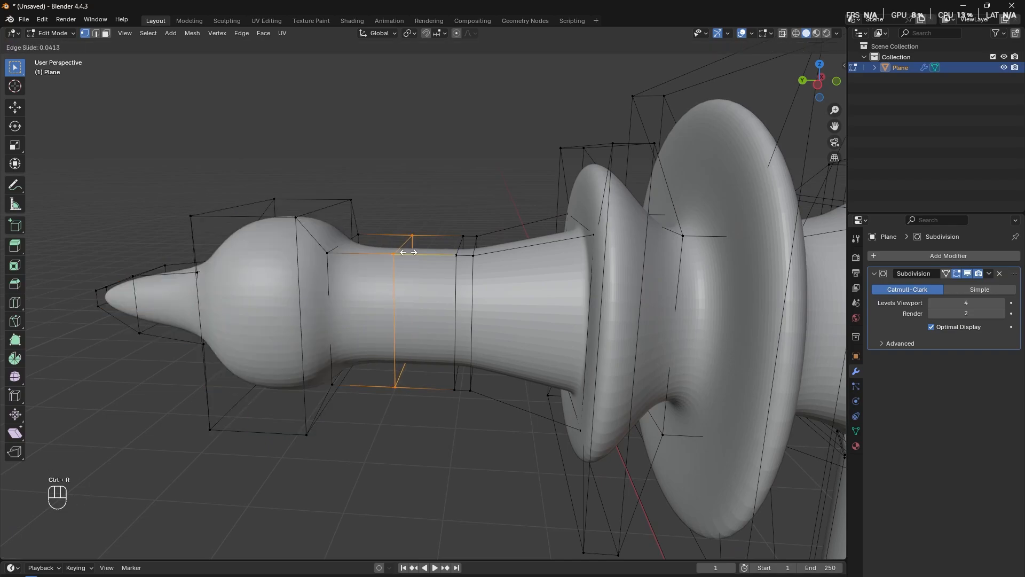
pyautogui.click(409, 252)
pyautogui.hotkey('ctrl', 'z')
# Add two centred loop cuts around the barrel behind the bulb and scale them together along Y to about 0.284.
pyautogui.hotkey('ctrl', 'r')
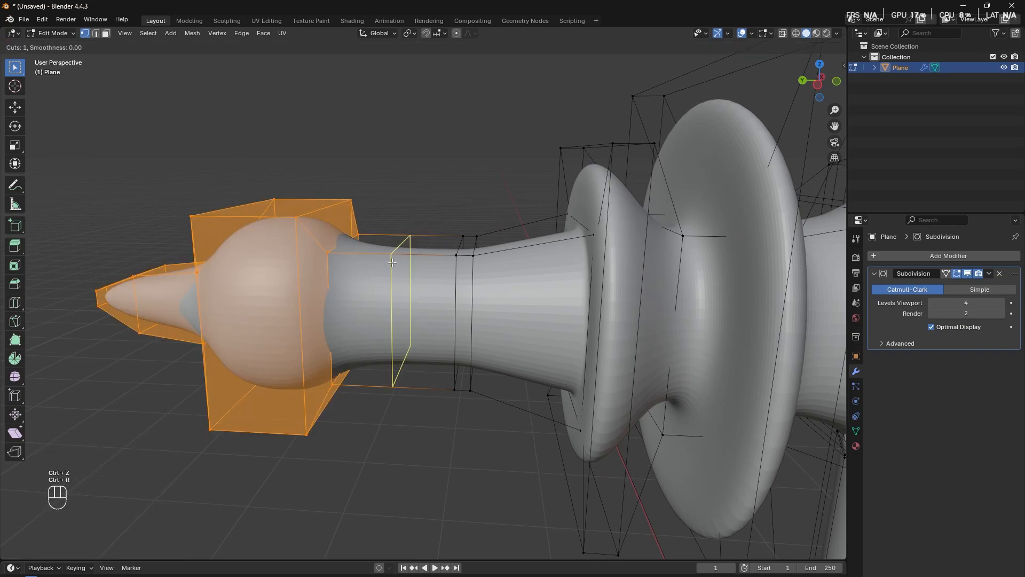
pyautogui.scroll(1, 392, 263)
pyautogui.click(393, 264)
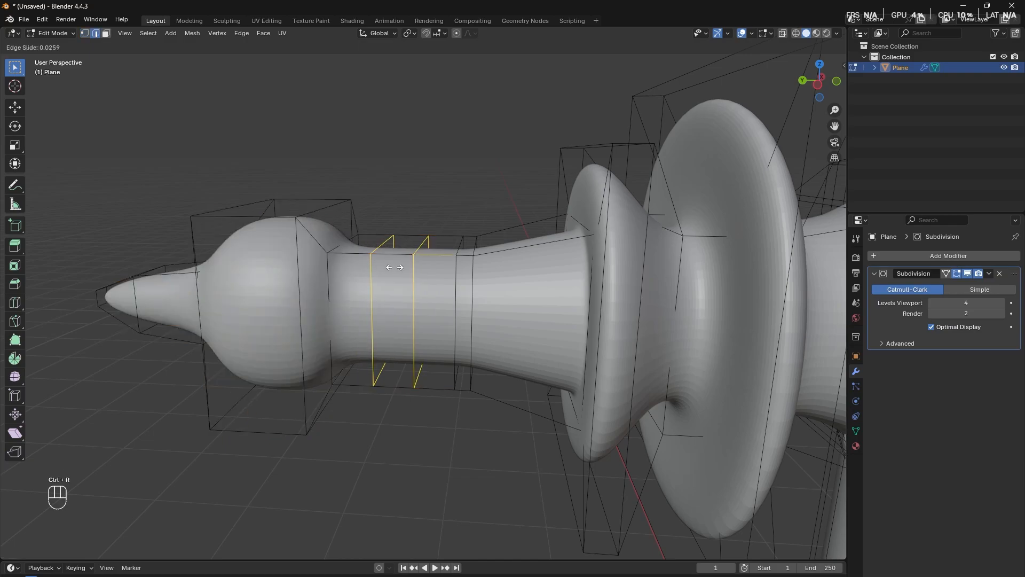
pyautogui.rightClick(395, 267)
pyautogui.press('s')
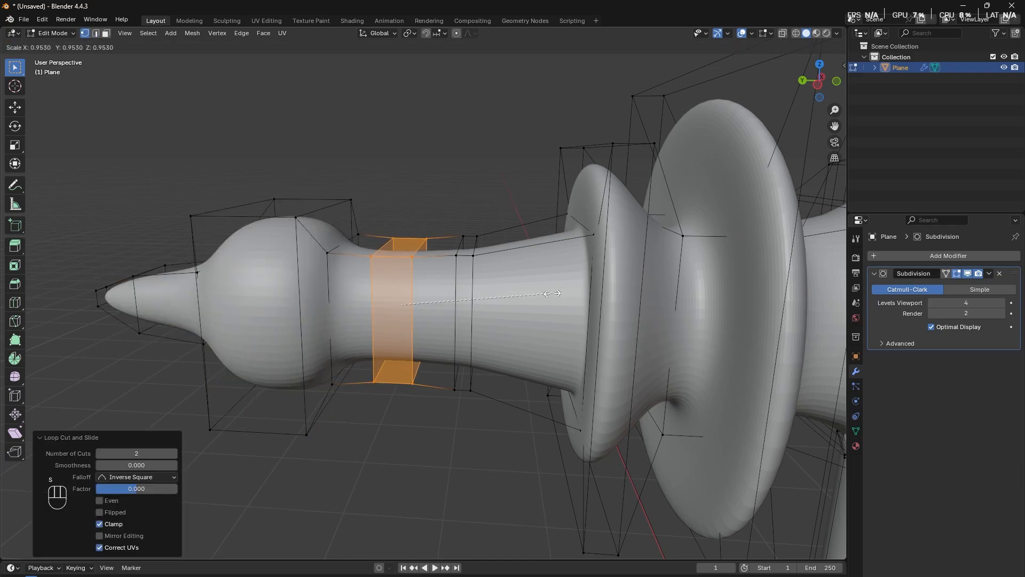
pyautogui.press('y')
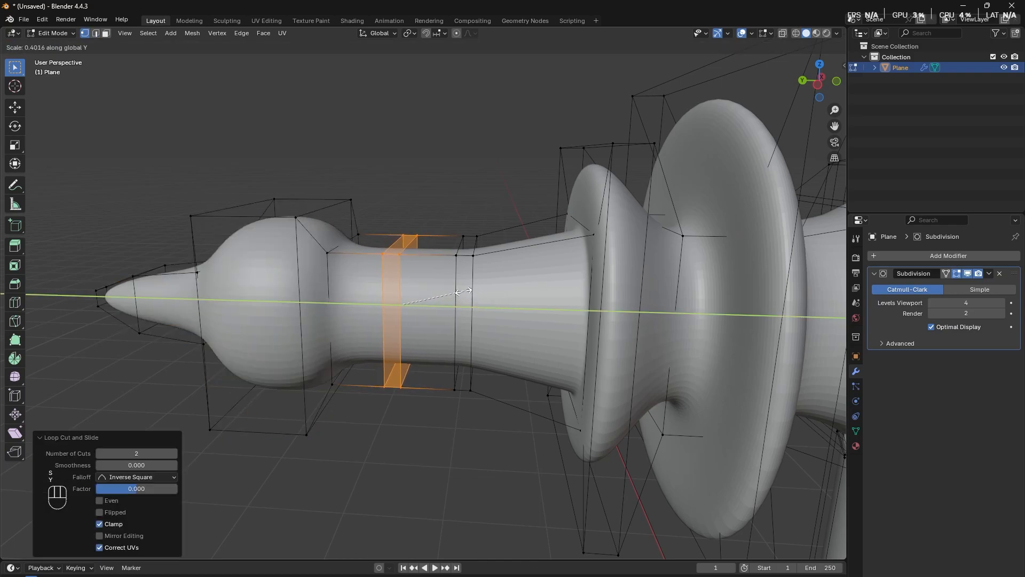
pyautogui.click(439, 291)
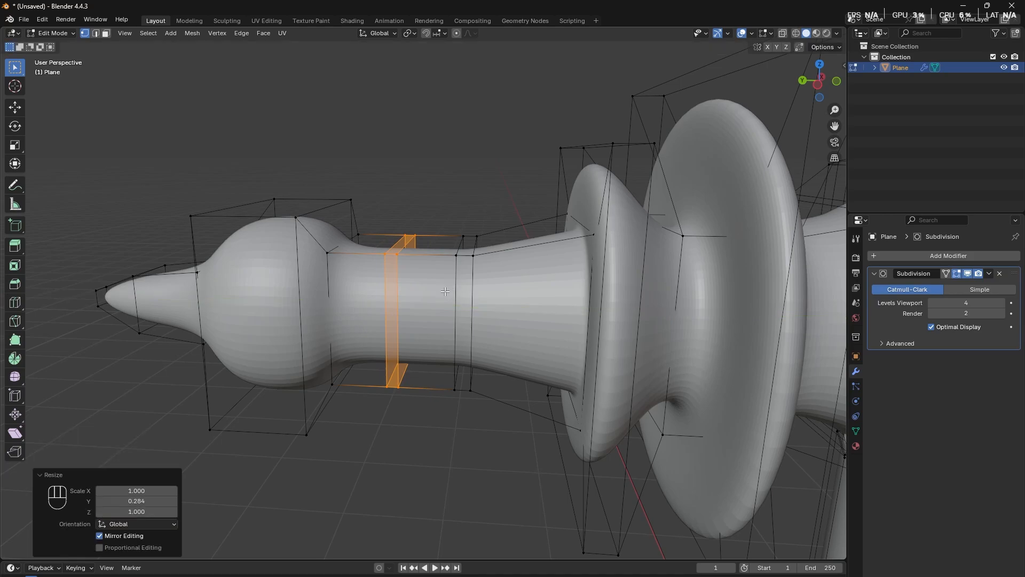
# Move the thin ring between the two new loops about -0.149 m along Y toward the flanges.
pyautogui.moveTo(418, 349); pyautogui.dragTo(439, 369, button='middle')
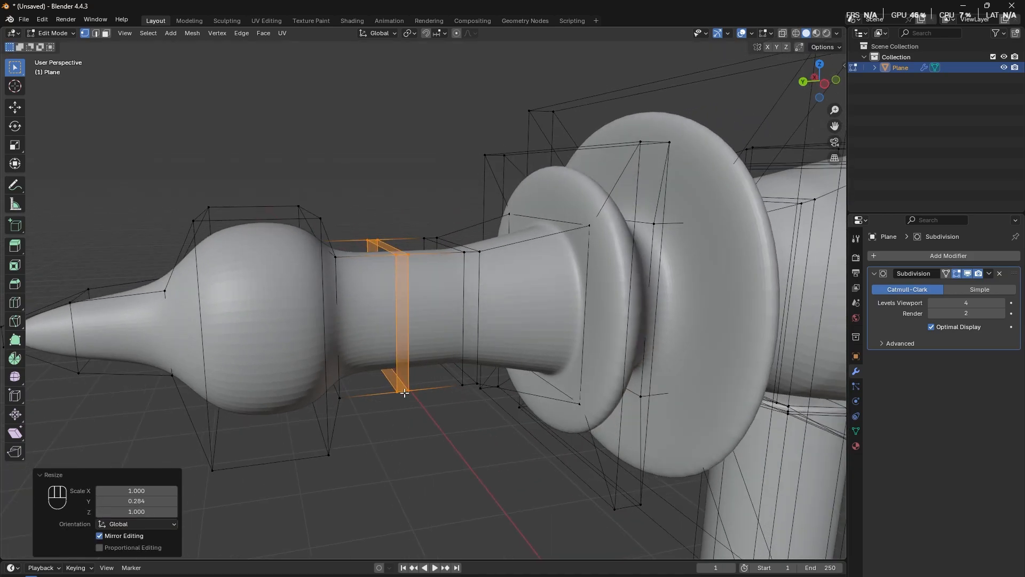
pyautogui.press('g')
pyautogui.press('y')
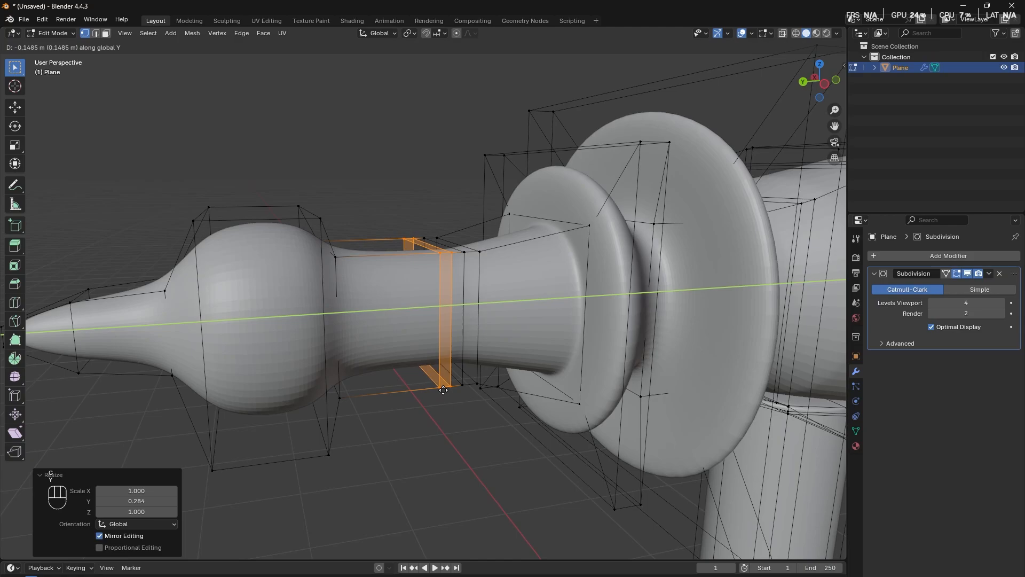
pyautogui.click(443, 389)
pyautogui.moveTo(443, 390); pyautogui.dragTo(432, 413, button='middle')
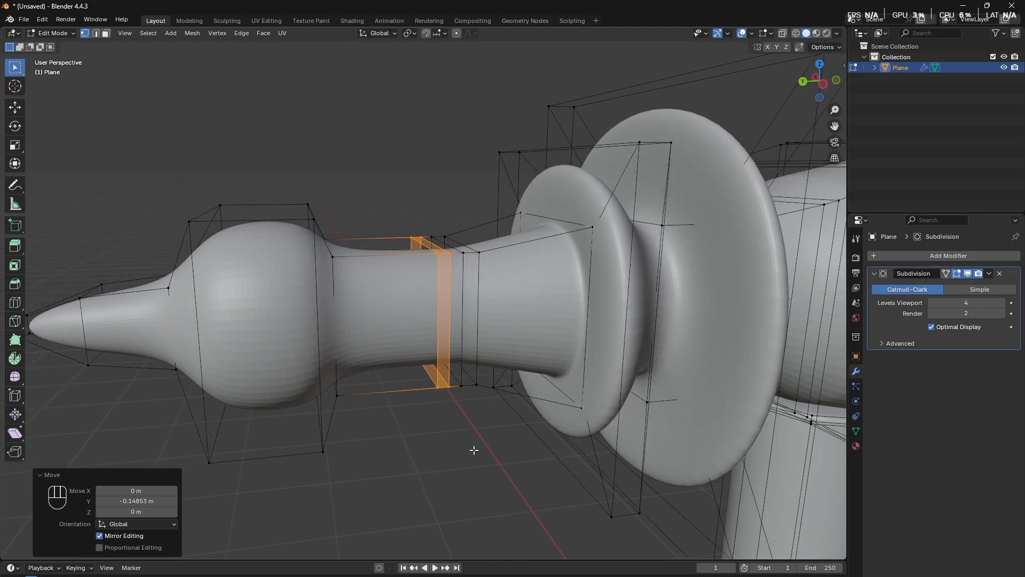
# Extrude the thin barrel ring in place and scale it to about 1.402 in X and Z, with Y locked, to form a raised collar.
pyautogui.press('e')
pyautogui.press('Escape')
pyautogui.press('s')
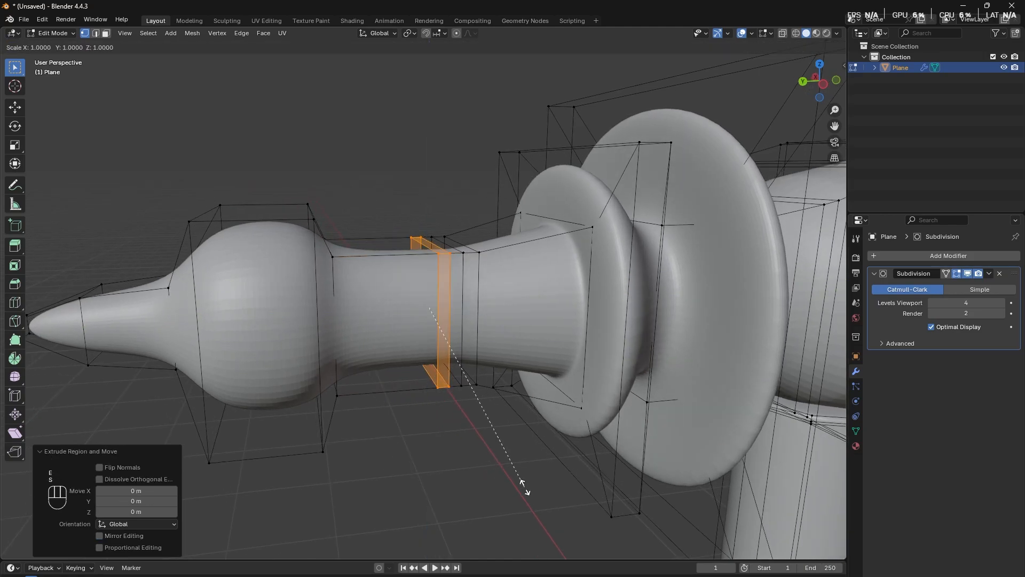
pyautogui.hotkey('shift', 'y')
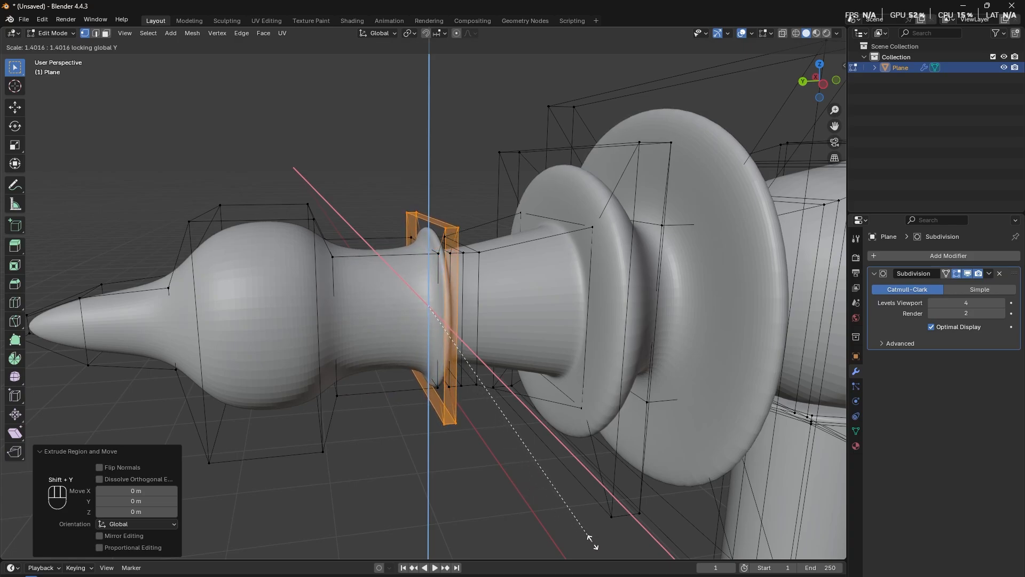
pyautogui.press('Return')
pyautogui.moveTo(540, 420); pyautogui.dragTo(520, 422, button='middle')
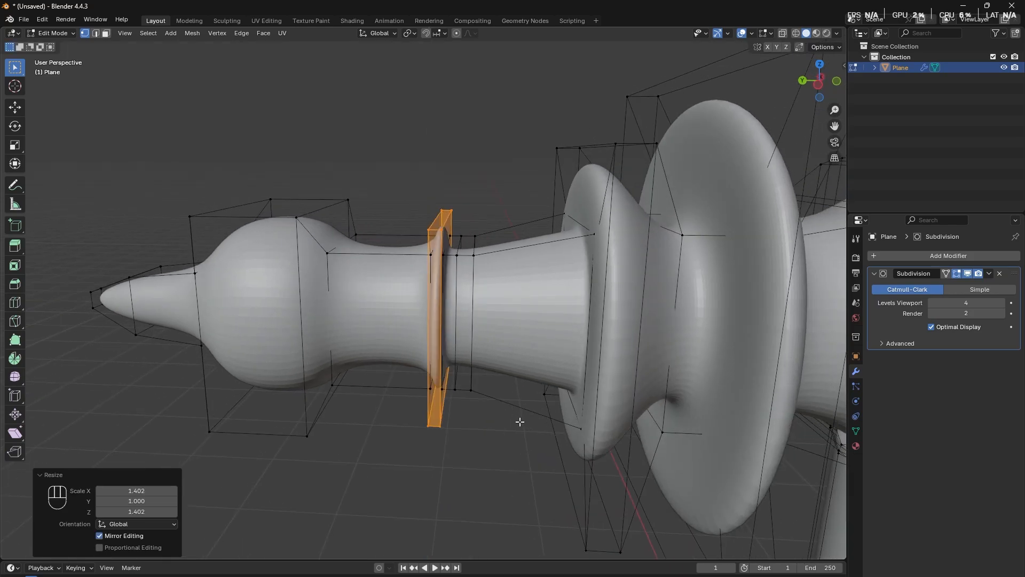
# Select the narrow face loop between the new collar and the flanges, and extrude it in place with no offset.
pyautogui.click(467, 271)
pyautogui.press('3')
pyautogui.press('a')
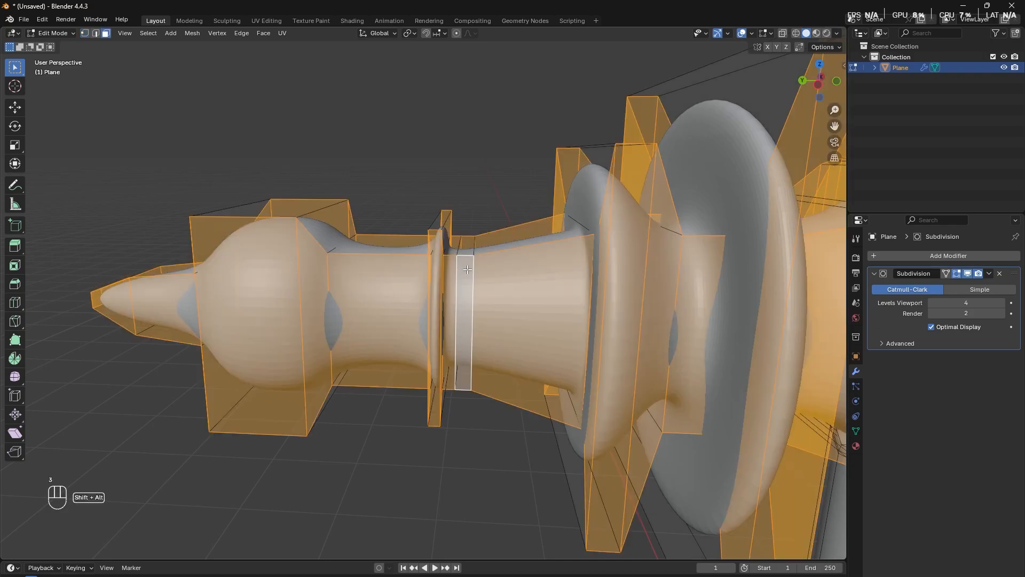
pyautogui.click(468, 259)
pyautogui.keyDown('alt'); pyautogui.keyDown('shift'); pyautogui.click(468, 256); pyautogui.keyUp('shift'); pyautogui.keyUp('alt')
pyautogui.keyDown('alt'); pyautogui.keyDown('shift'); pyautogui.click(468, 258); pyautogui.keyUp('shift'); pyautogui.keyUp('alt')
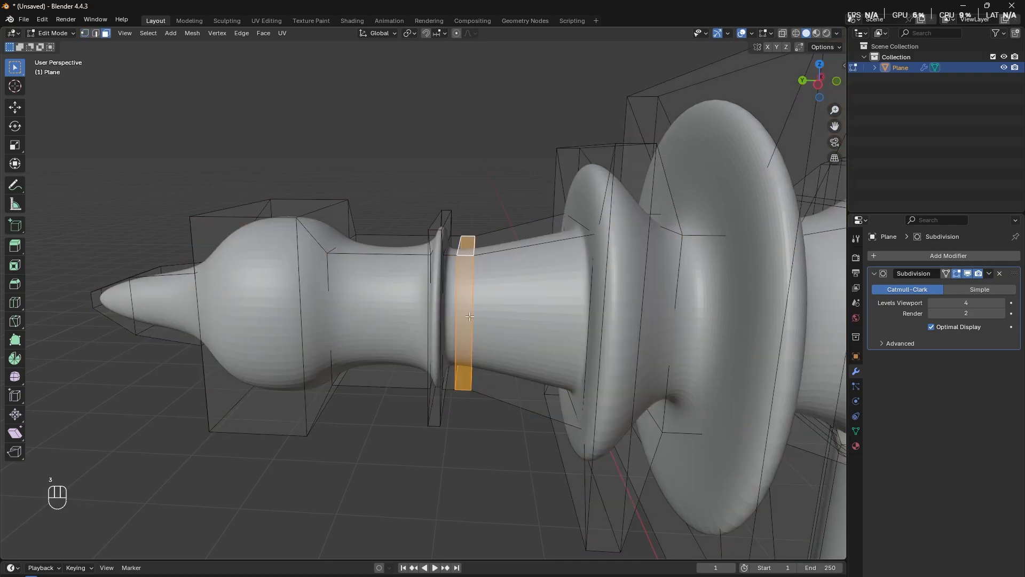
pyautogui.moveTo(487, 340); pyautogui.dragTo(507, 346, button='middle')
pyautogui.press('e')
pyautogui.click(553, 422)
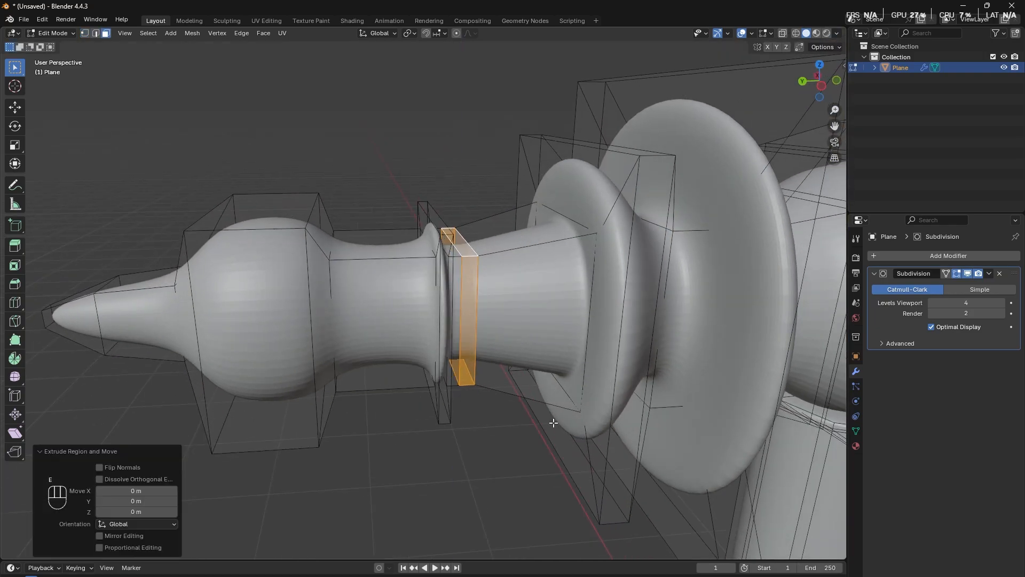
pyautogui.hotkey('alt', 'Tab')
pyautogui.click(305, 426)
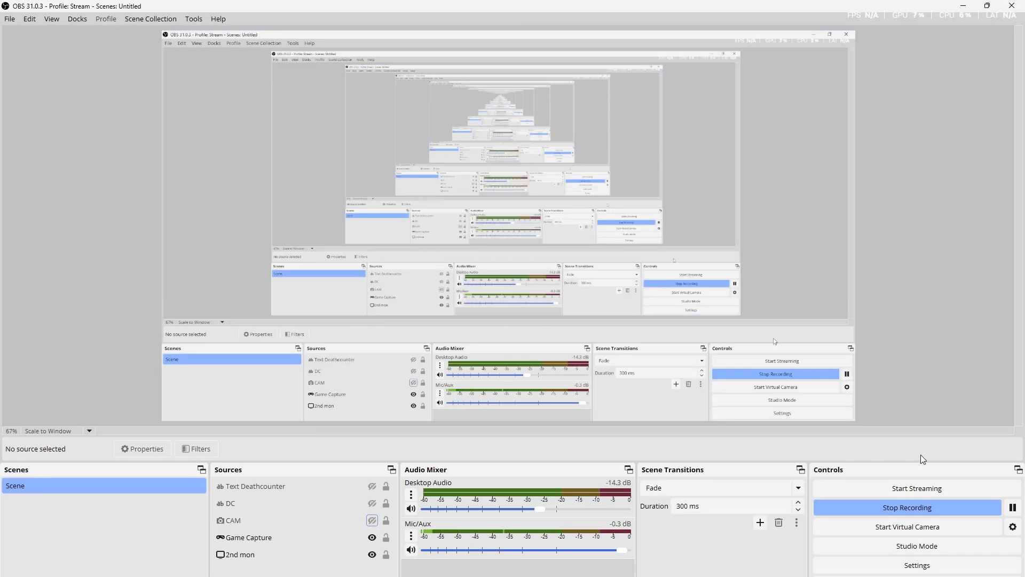
pyautogui.click(963, 6)
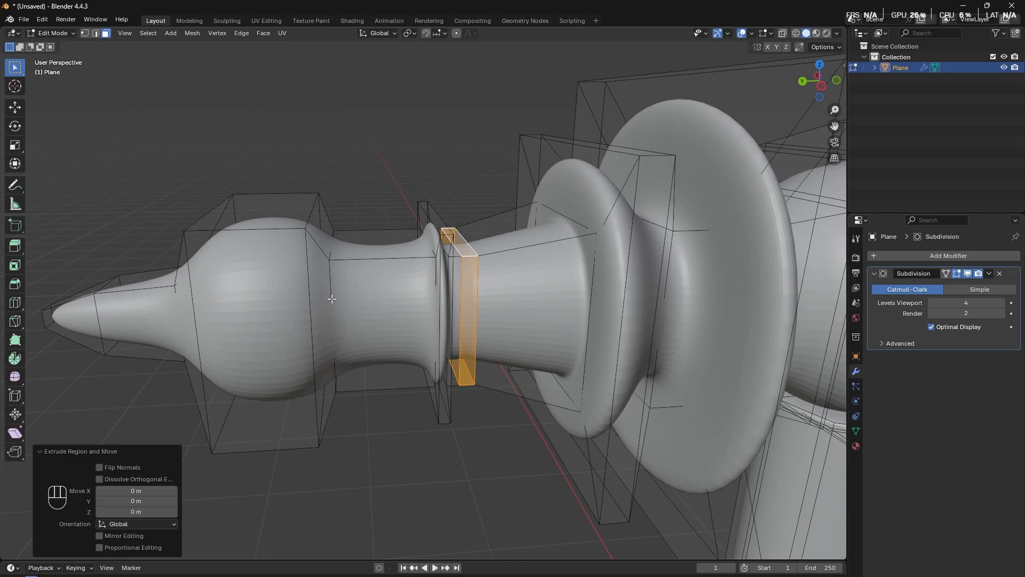
# Add one loop cut around the pointed tip and slide it toward the bulb with a factor of about 0.716.
pyautogui.scroll(-3, 332, 299)
pyautogui.moveTo(341, 307); pyautogui.dragTo(334, 367, button='middle')
pyautogui.hotkey('ctrl', 'r')
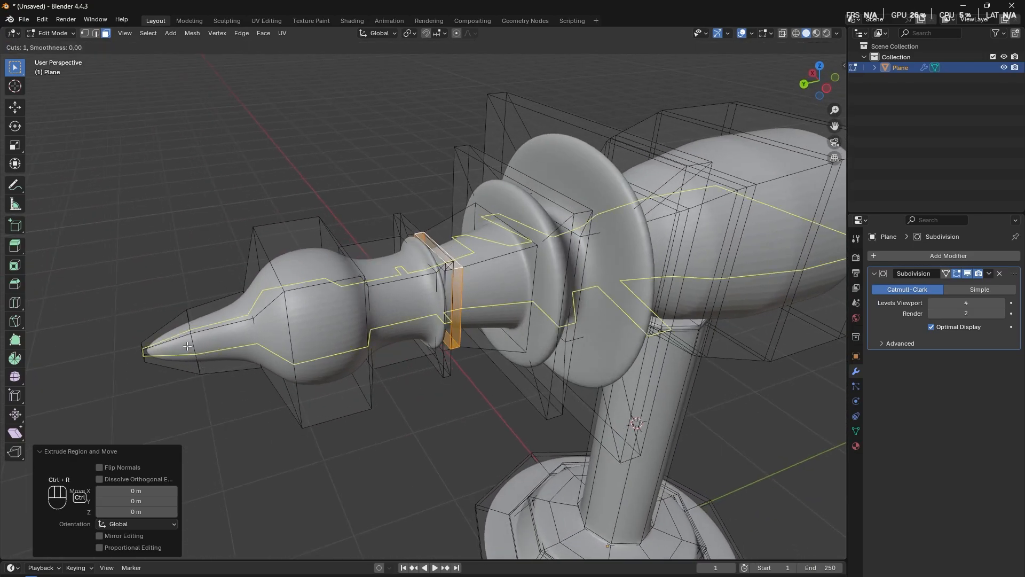
pyautogui.click(226, 320)
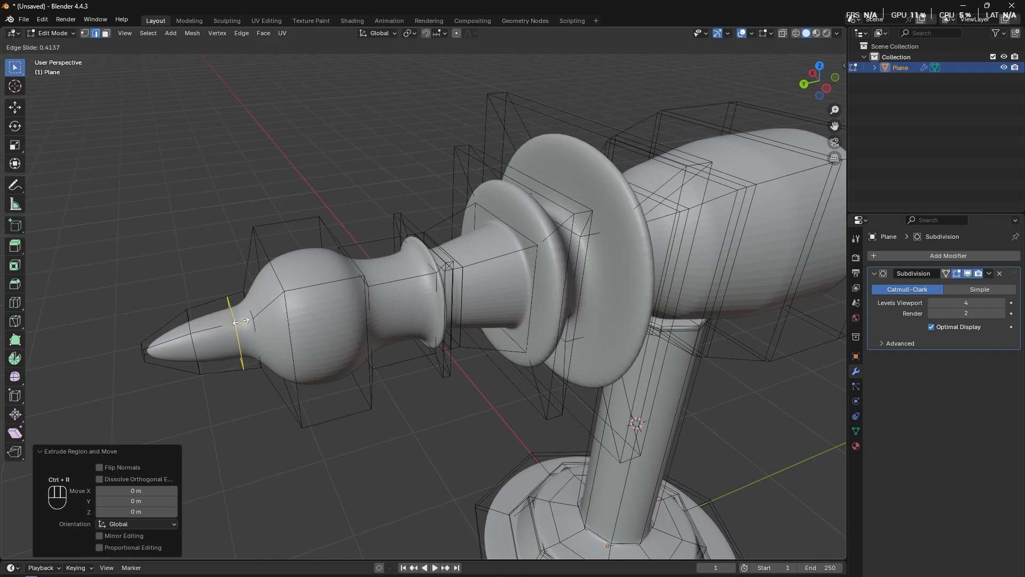
pyautogui.click(251, 322)
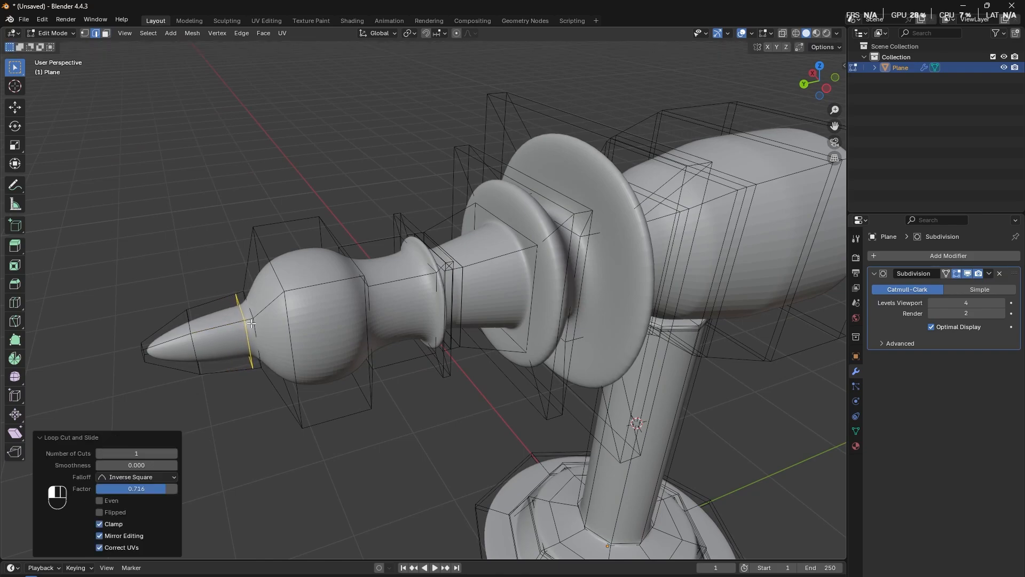
# Add a loop cut around the barrel section behind the bulb and slide it close to the bulb, to about -0.71.
pyautogui.moveTo(257, 323); pyautogui.dragTo(361, 317, button='middle')
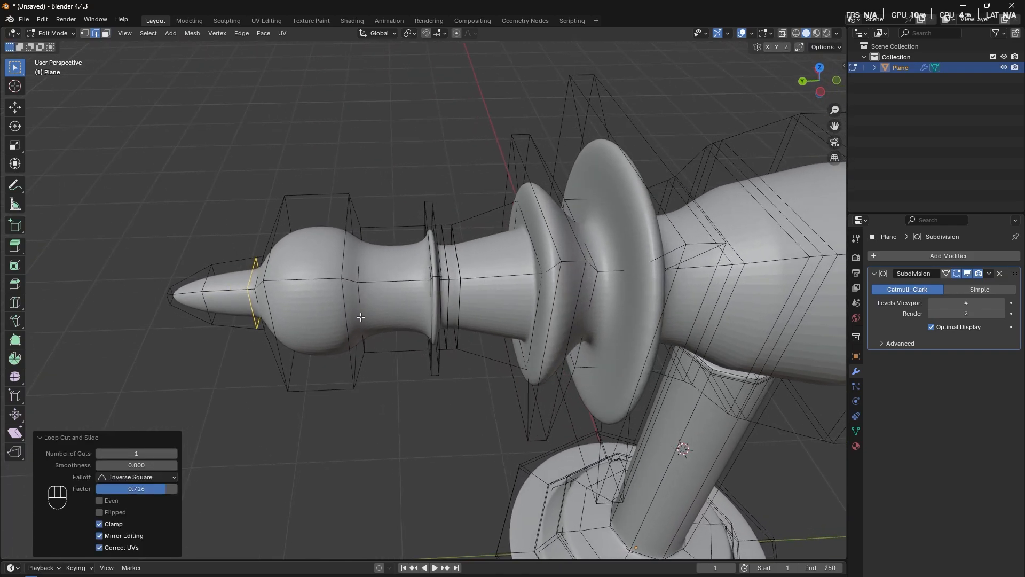
pyautogui.hotkey('ctrl', 'r')
pyautogui.click(396, 303)
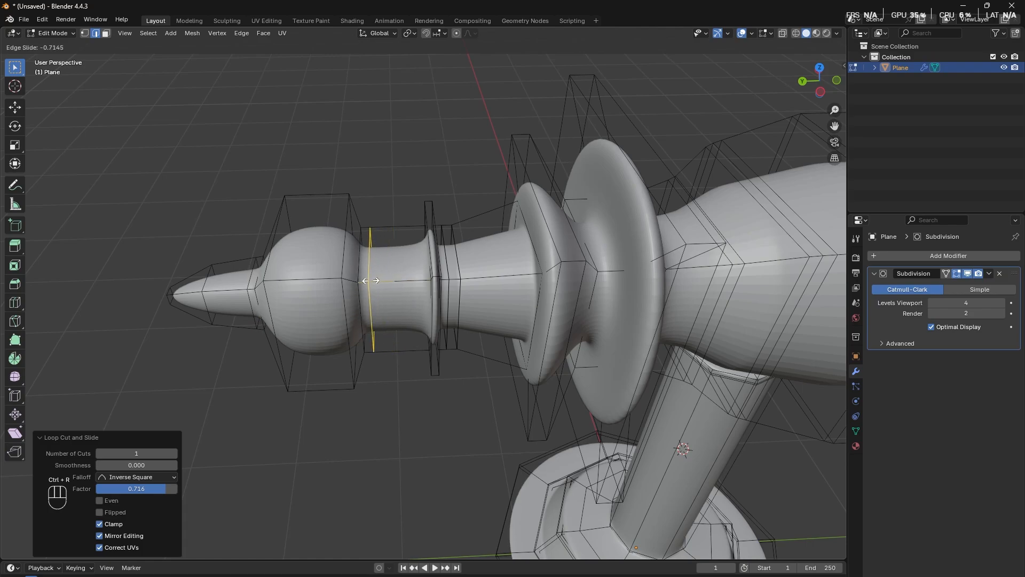
pyautogui.click(370, 280)
# Try adding a loop cut around the bulb's front taper near the pointed tip, and undo it.
pyautogui.moveTo(370, 280); pyautogui.dragTo(301, 364, button='middle')
pyautogui.click(336, 337)
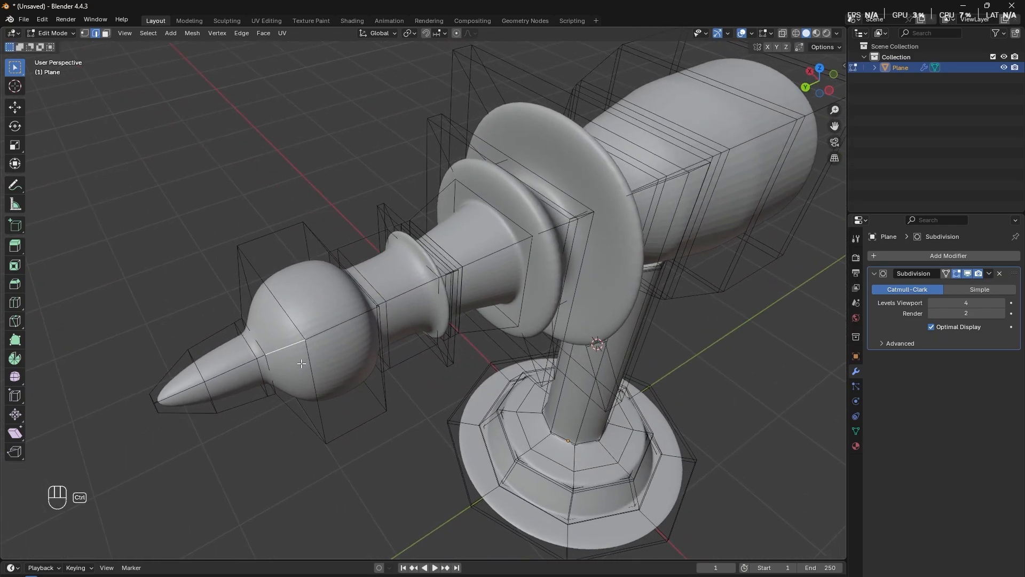
pyautogui.hotkey('ctrl', 'r')
pyautogui.click(279, 341)
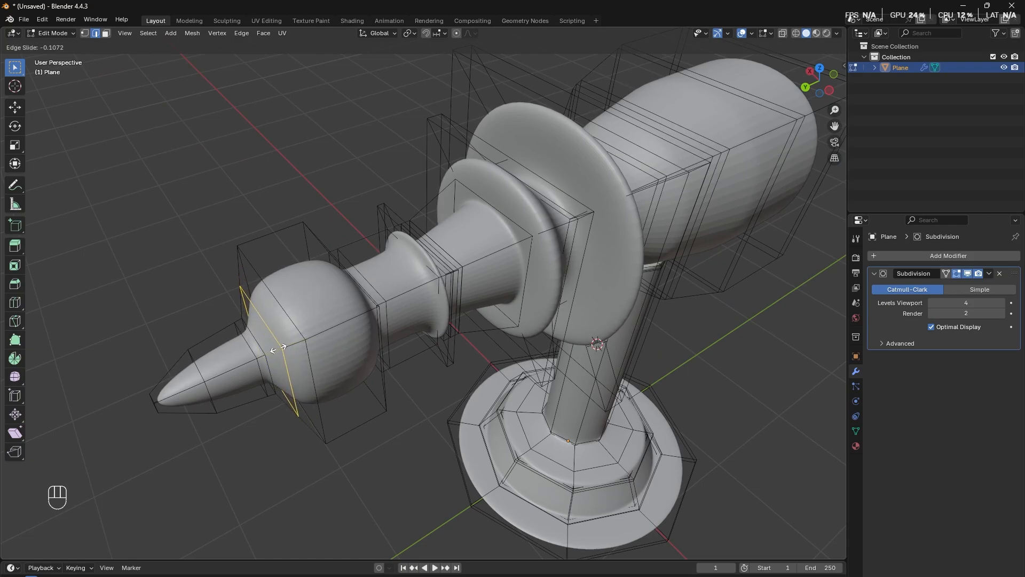
pyautogui.click(279, 348)
pyautogui.hotkey('ctrl', 'z')
# Select the face loop around the bulb and scale it down in X and Z with Y locked to slim the bulb.
pyautogui.moveTo(324, 378); pyautogui.dragTo(562, 368, button='middle')
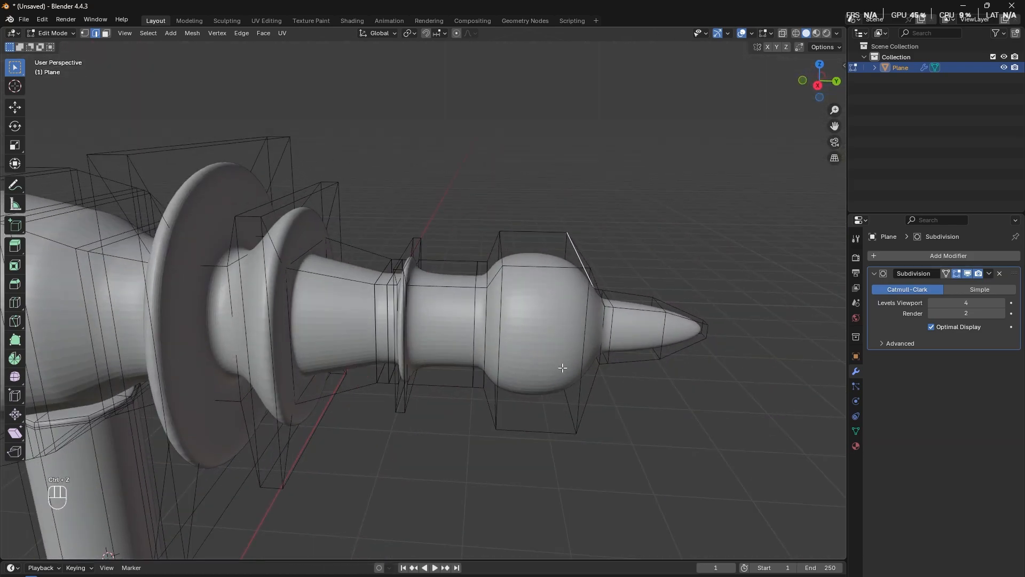
pyautogui.press('3')
pyautogui.click(551, 307)
pyautogui.keyDown('alt'); pyautogui.keyDown('shift'); pyautogui.click(541, 253); pyautogui.keyUp('shift'); pyautogui.keyUp('alt')
pyautogui.keyDown('alt'); pyautogui.keyDown('shift'); pyautogui.click(537, 241); pyautogui.keyUp('shift'); pyautogui.keyUp('alt')
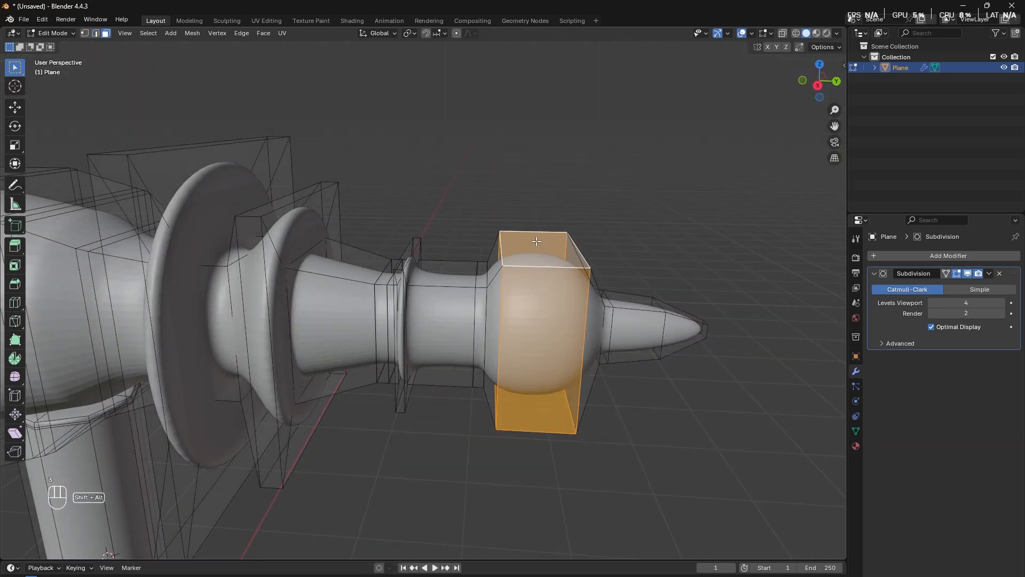
pyautogui.moveTo(537, 340); pyautogui.dragTo(728, 361, button='middle')
pyautogui.press('s')
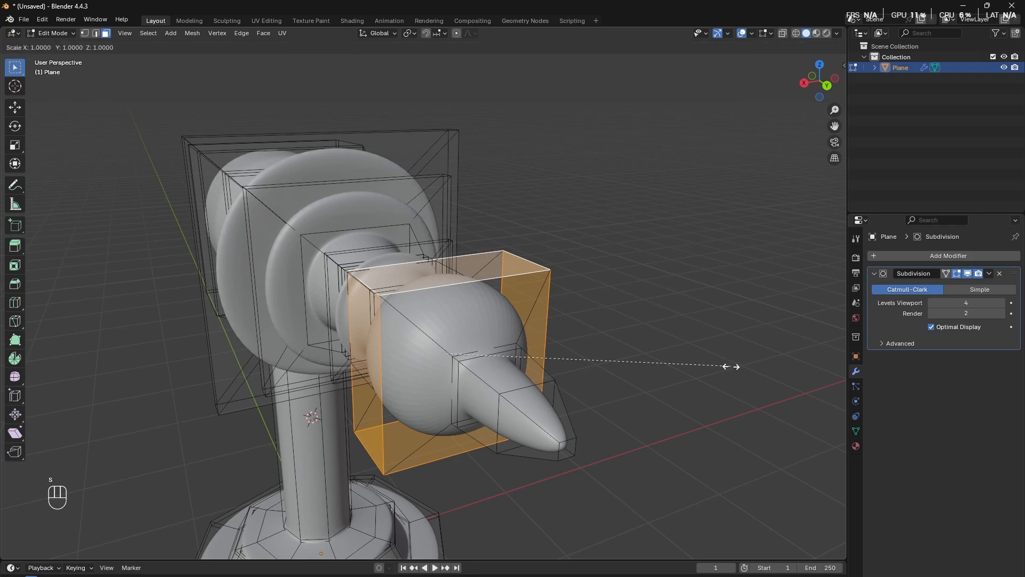
pyautogui.hotkey('shift', 'y')
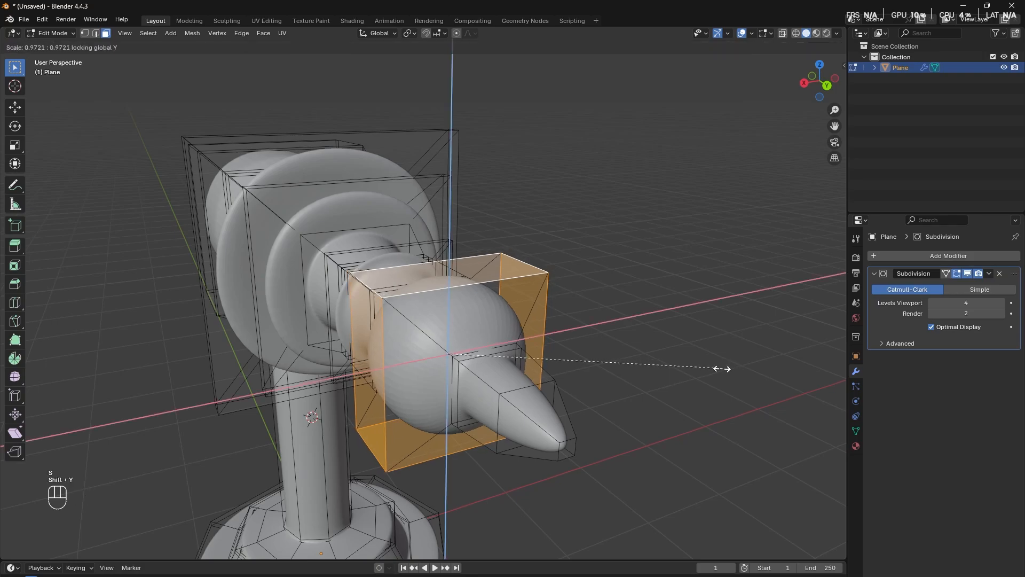
pyautogui.click(666, 369)
# Check the cannon in Object Mode, select its whole linked mesh in Edit Mode, and move it about -0.159 m along Z onto the pillar.
pyautogui.moveTo(666, 369); pyautogui.dragTo(426, 359, button='middle')
pyautogui.scroll(-4, 645, 412)
pyautogui.press('Tab')
pyautogui.press('Tab')
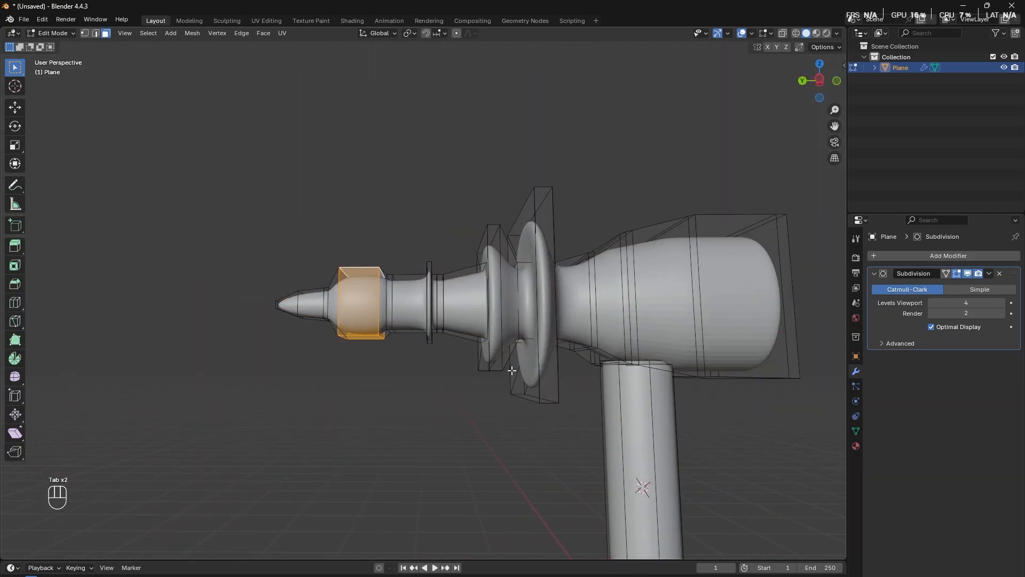
pyautogui.press('l')
pyautogui.press('g')
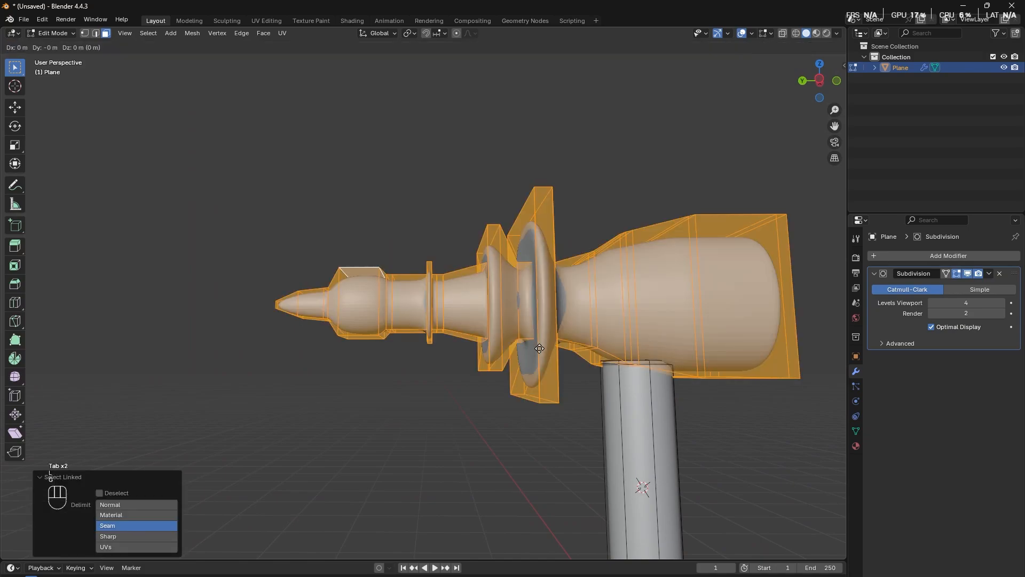
pyautogui.press('z')
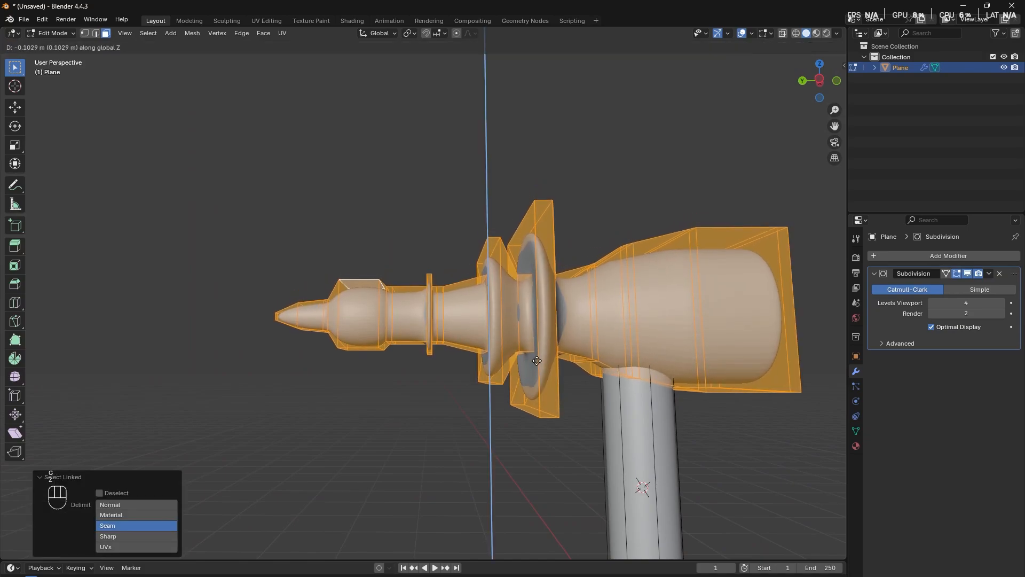
pyautogui.click(565, 401)
# Switch to the reference board, examine the laser tower images, and return to Blender.
pyautogui.moveTo(565, 400); pyautogui.dragTo(673, 395, button='middle')
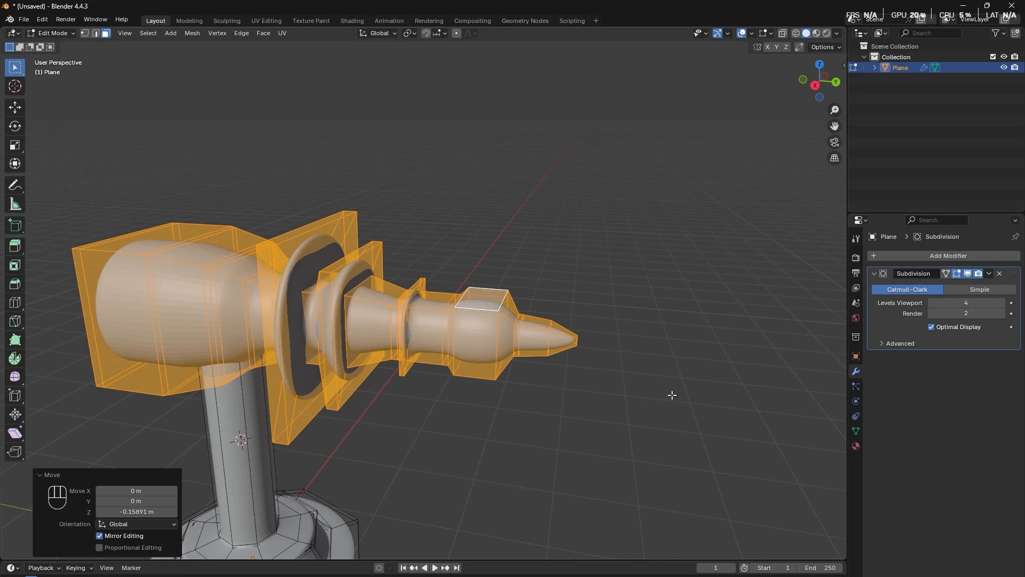
pyautogui.hotkey('alt', 'Tab')
pyautogui.hotkey('alt', 'Tab')
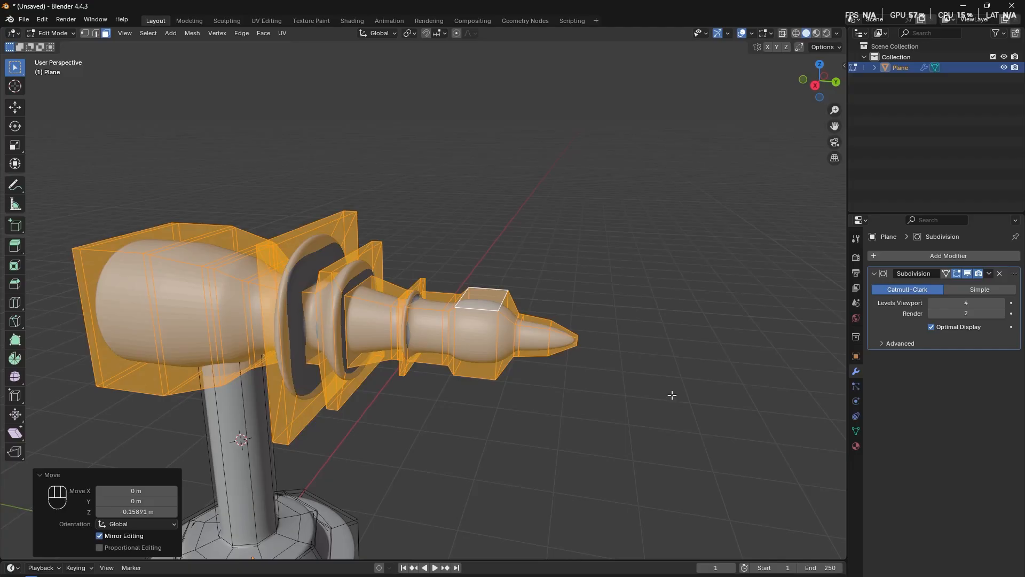
pyautogui.hotkey('alt', 'Tab')
pyautogui.hotkey('alt', 'Tab')
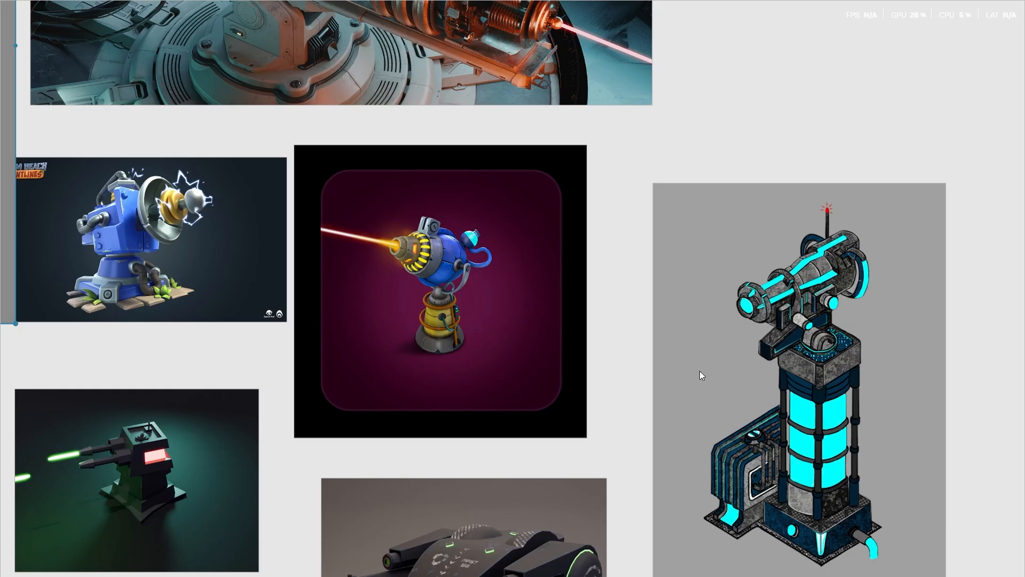
pyautogui.hotkey('alt', 'Tab')
# Separate the selected cannon mesh from the pillar into its own object and return to Object Mode.
pyautogui.moveTo(434, 358); pyautogui.dragTo(500, 328, button='middle')
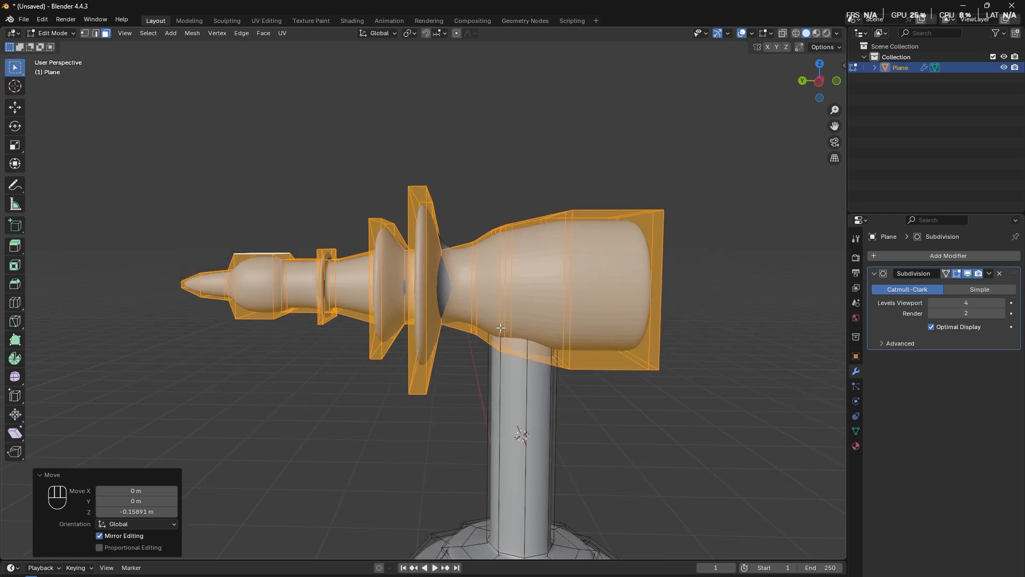
pyautogui.press('p')
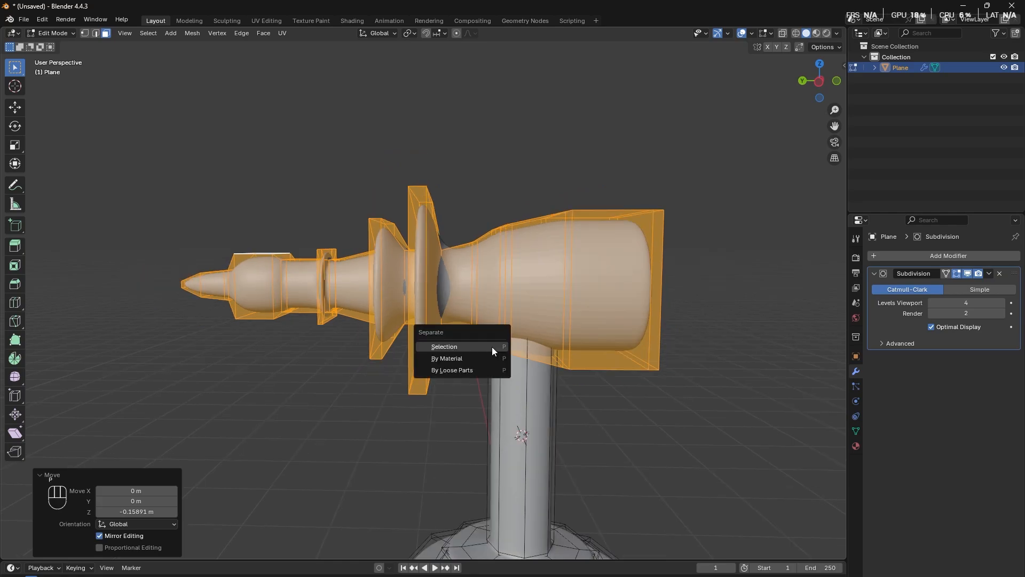
pyautogui.click(492, 347)
pyautogui.press('Tab')
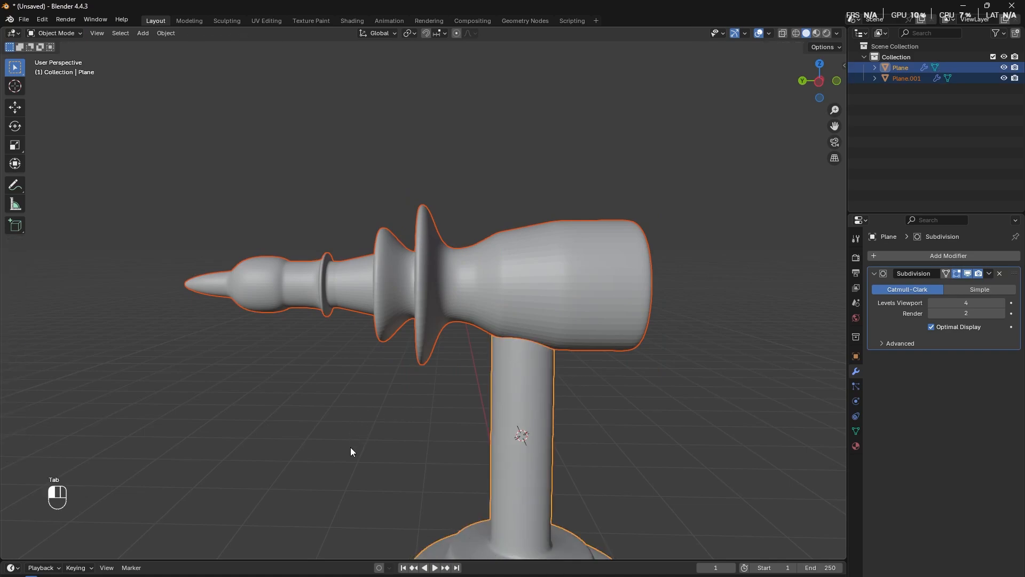
# Select the separated cannon object and rename it Head.
pyautogui.click(351, 447)
pyautogui.click(531, 434)
pyautogui.moveTo(390, 429); pyautogui.dragTo(464, 438, button='middle')
pyautogui.click(492, 303)
pyautogui.moveTo(502, 341); pyautogui.dragTo(488, 321, button='middle')
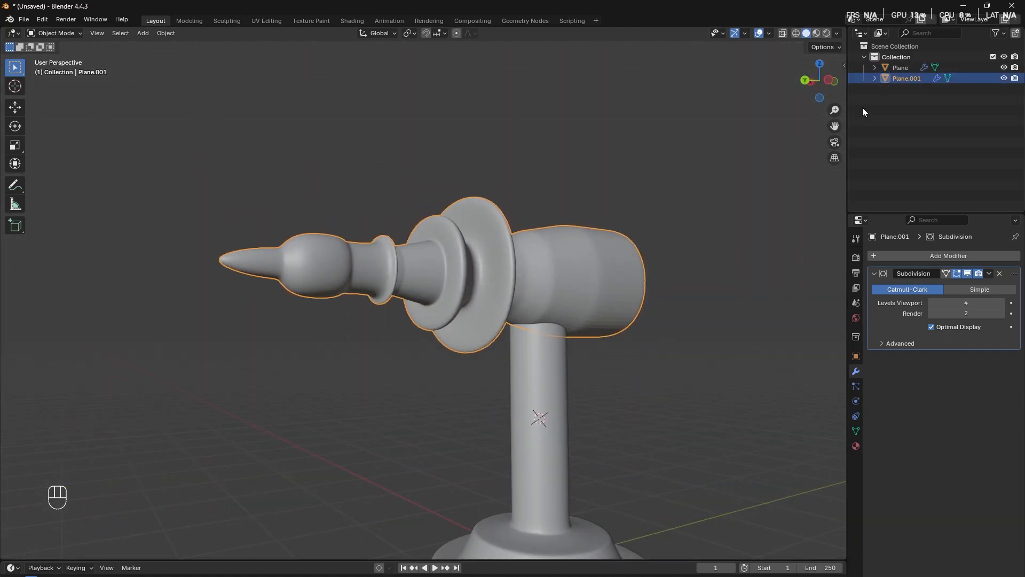
pyautogui.doubleClick(909, 79)
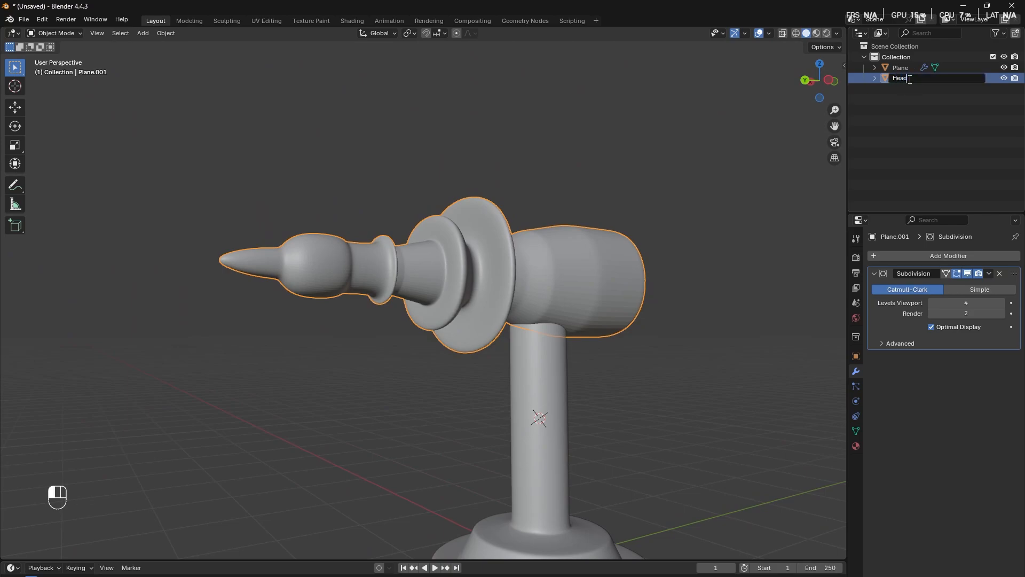
pyautogui.press('Return')
# Rename the pillar and base object as Body.
pyautogui.click(903, 79)
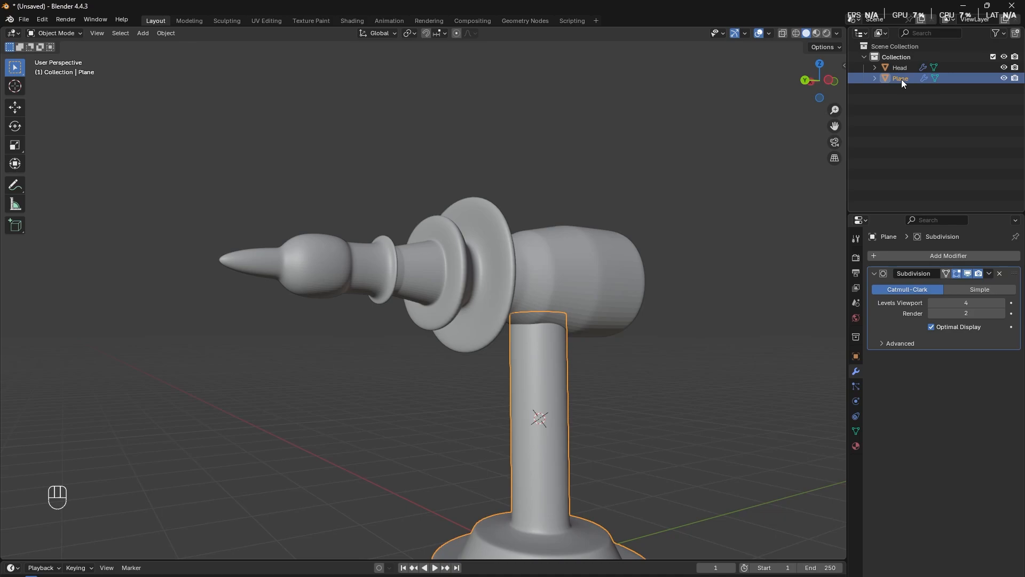
pyautogui.doubleClick(902, 79)
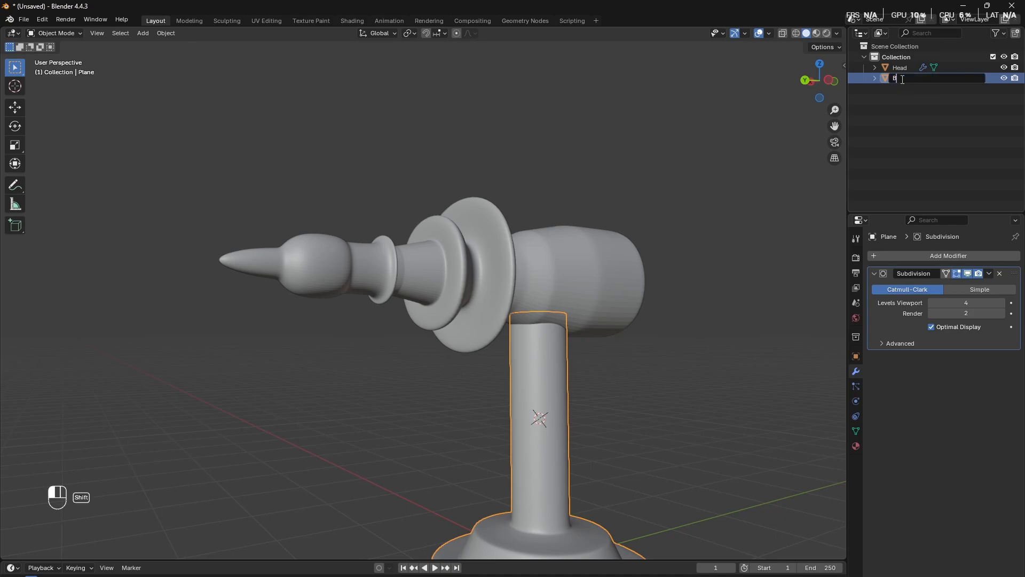
pyautogui.press('Return')
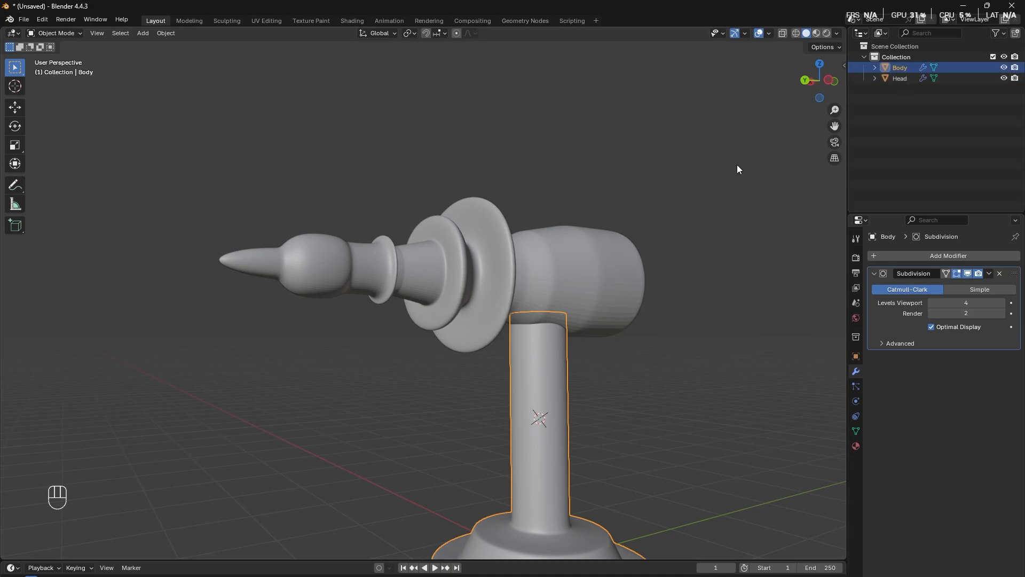
# Select and inspect the cannon head, and switch to the reference board to compare it with the laser tower images.
pyautogui.moveTo(560, 251); pyautogui.dragTo(606, 349, button='middle')
pyautogui.click(468, 321)
pyautogui.press('Tab')
pyautogui.press('Tab')
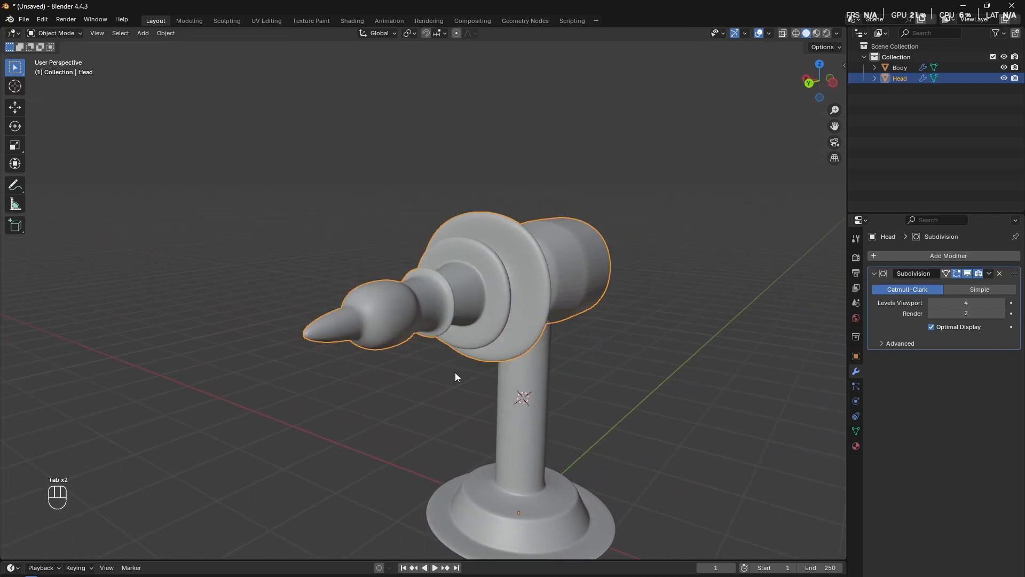
pyautogui.hotkey('alt', 'Tab')
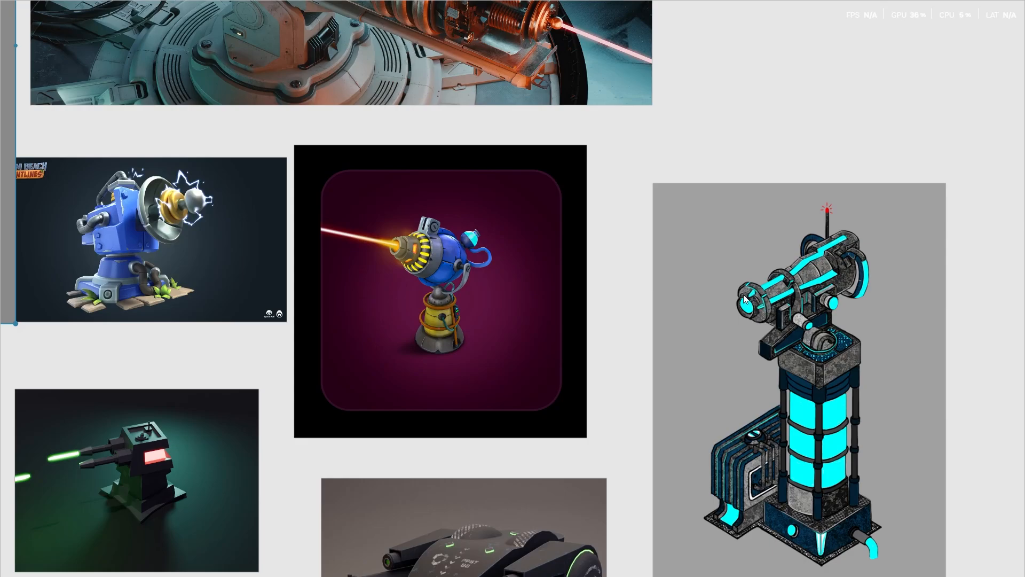
# Compare the cannon with the laser tower images on the reference board and open the Head mesh in Edit Mode.
pyautogui.hotkey('alt', 'Tab')
pyautogui.scroll(4, 335, 389)
pyautogui.hotkey('alt', 'Tab')
pyautogui.hotkey('alt', 'Tab')
pyautogui.press('Tab')
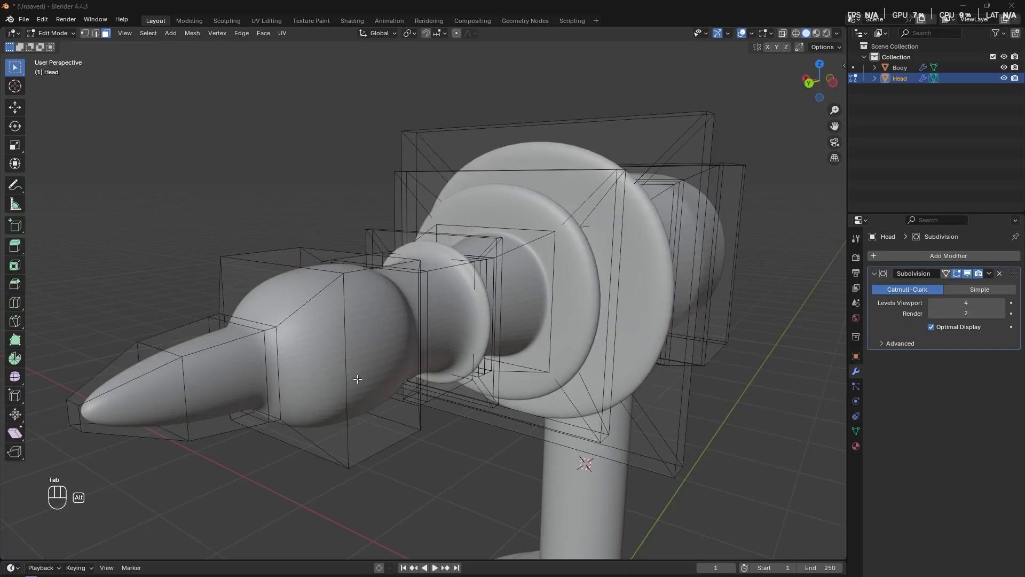
pyautogui.hotkey('alt', 'Tab')
pyautogui.hotkey('alt', 'Tab')
# Select the end face of the pointed barrel tip and scale it up by about 3.955.
pyautogui.moveTo(358, 383); pyautogui.dragTo(338, 376, button='middle')
pyautogui.moveTo(355, 340); pyautogui.dragTo(262, 370, button='middle')
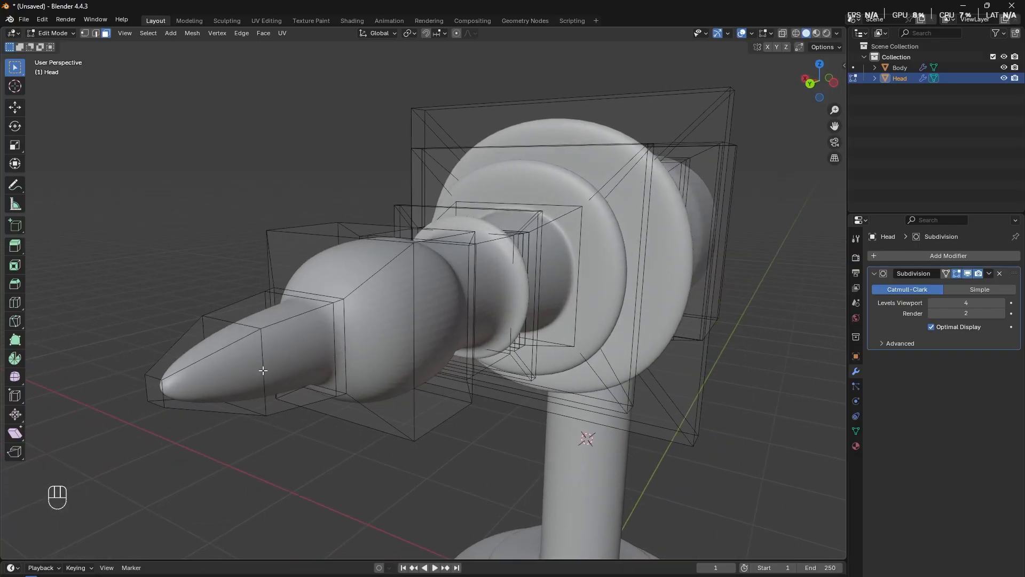
pyautogui.click(217, 385)
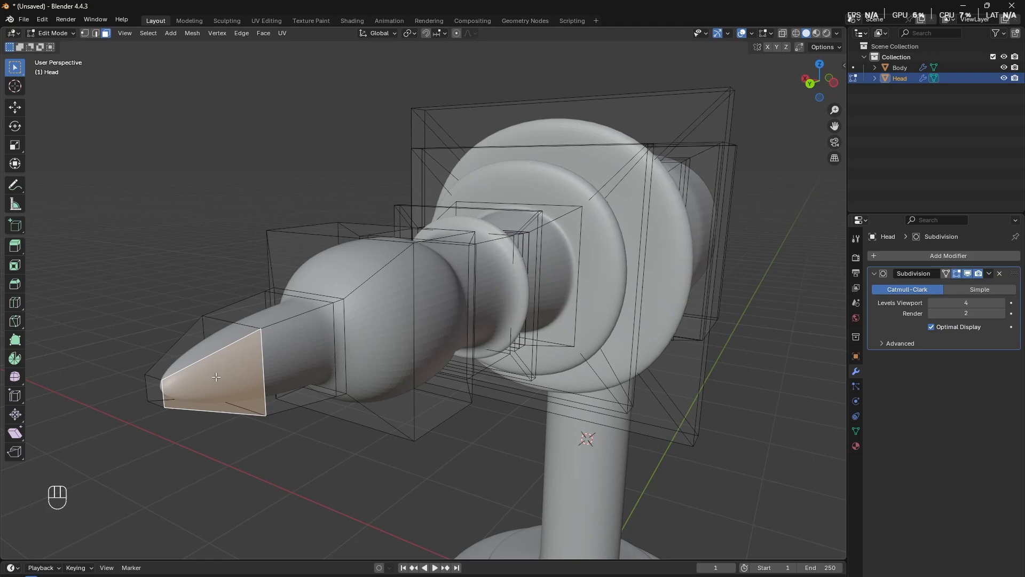
pyautogui.click(157, 386)
pyautogui.moveTo(188, 407); pyautogui.dragTo(295, 431, button='middle')
pyautogui.press('s')
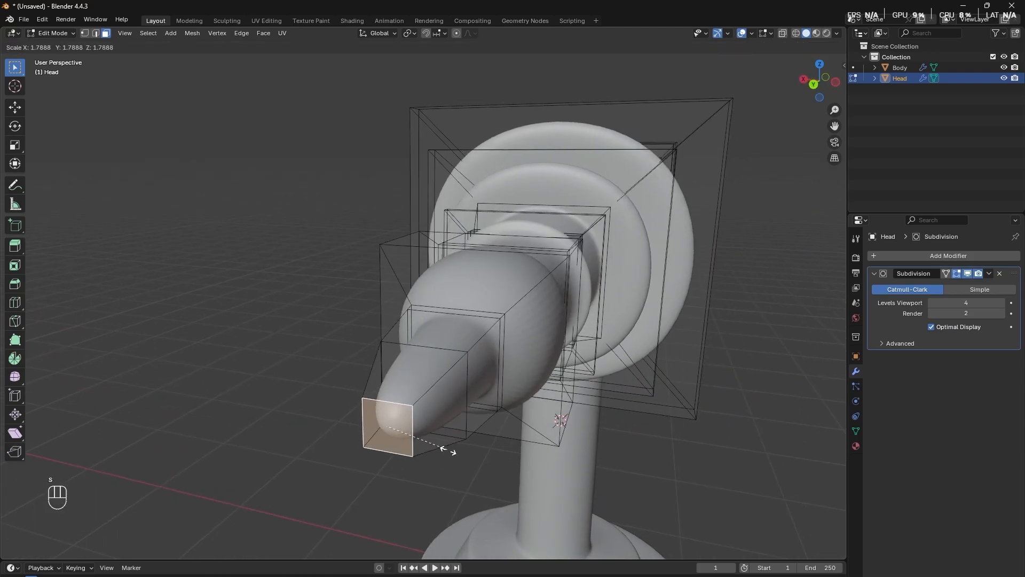
pyautogui.click(514, 487)
# Shorten the barrel by moving its end face about -0.159 m along the global Y axis.
pyautogui.moveTo(514, 487); pyautogui.dragTo(494, 480, button='middle')
pyautogui.scroll(-1, 440, 485)
pyautogui.press('g')
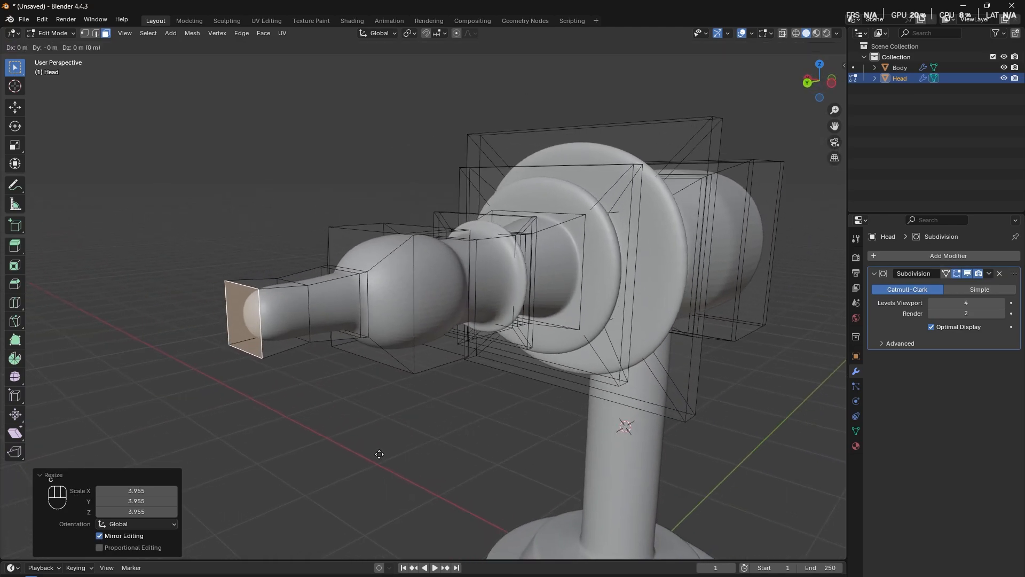
pyautogui.press('y')
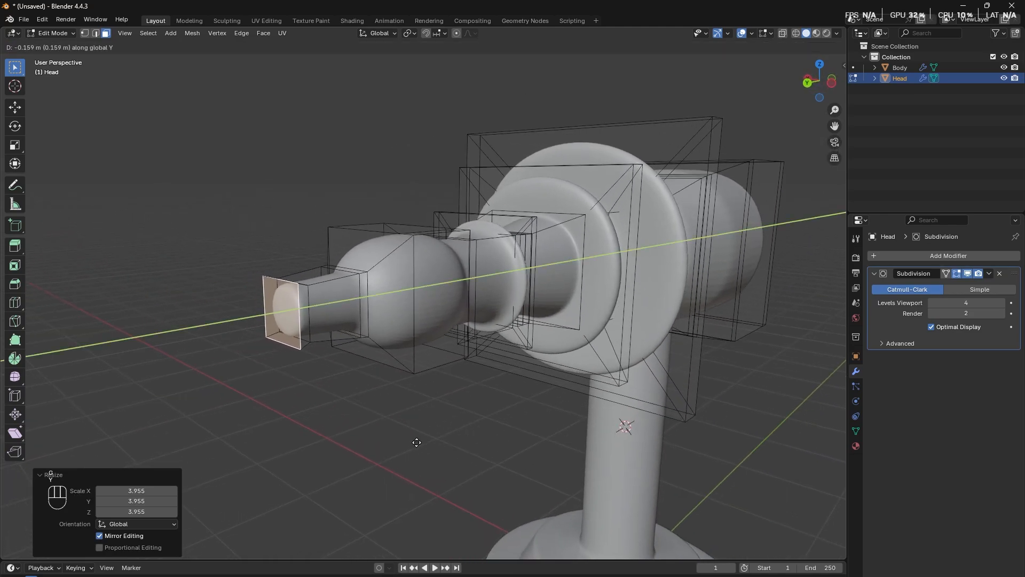
pyautogui.click(414, 442)
# Inset the barrel's end face twice, by about 0.0165 m and then about 0.0158 m.
pyautogui.moveTo(337, 428); pyautogui.dragTo(563, 364, button='middle')
pyautogui.scroll(1, 513, 380)
pyautogui.press('i')
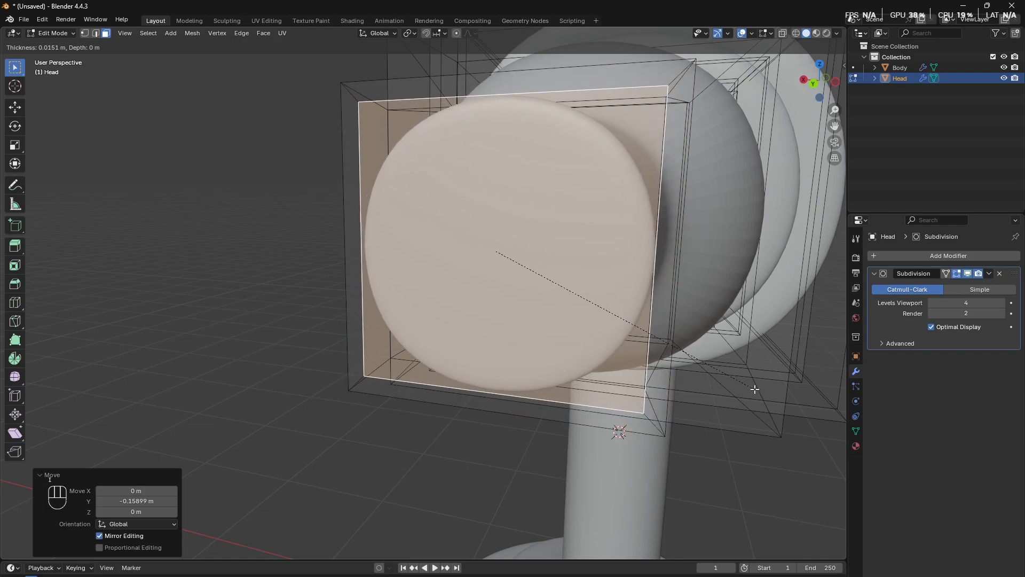
pyautogui.click(734, 402)
pyautogui.moveTo(734, 402); pyautogui.dragTo(481, 391, button='middle')
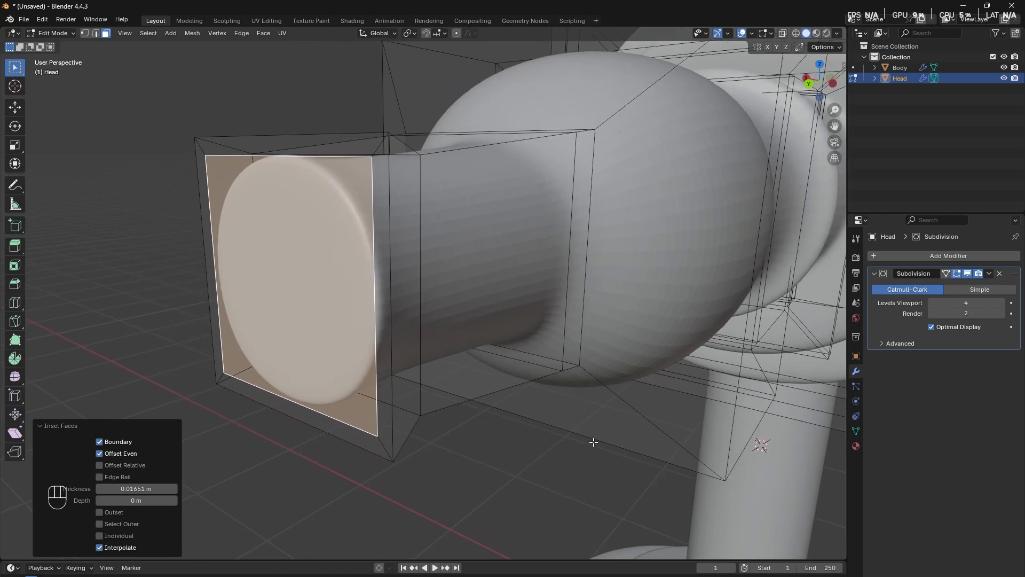
pyautogui.press('i')
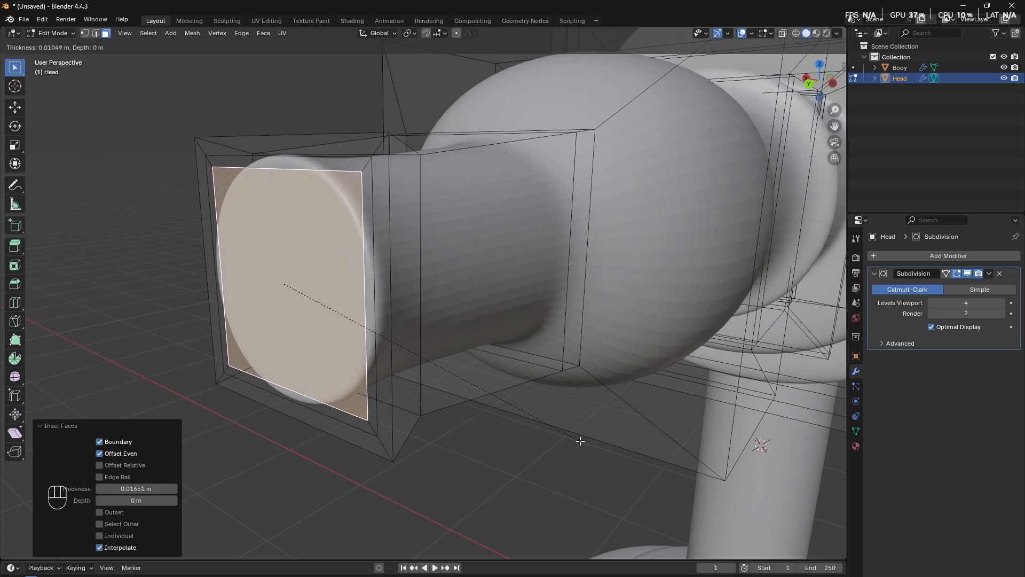
pyautogui.click(570, 440)
# Extrude the inset end face about 0.22 m inward to hollow out the barrel's muzzle.
pyautogui.press('KP_Decimal')
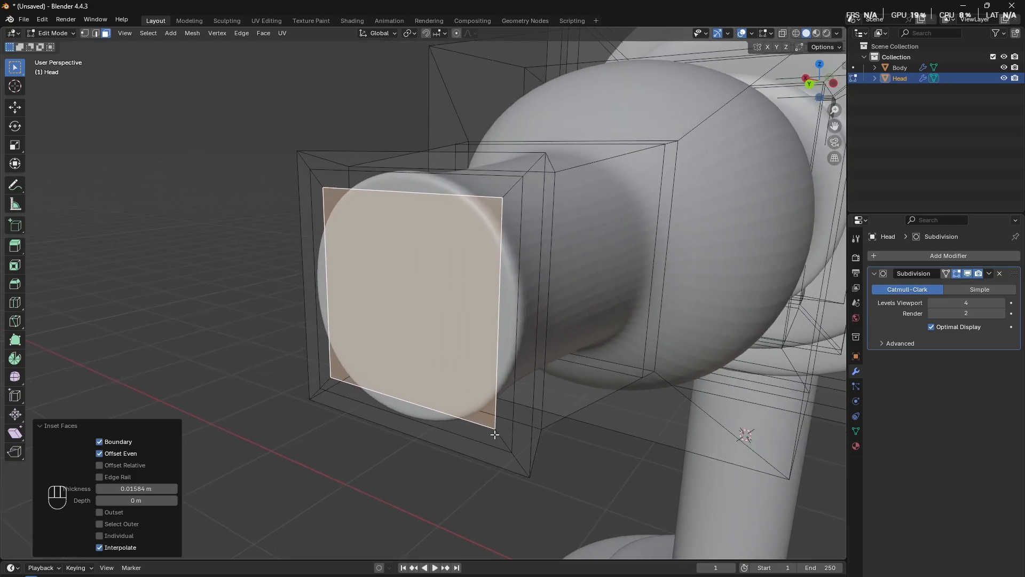
pyautogui.press('e')
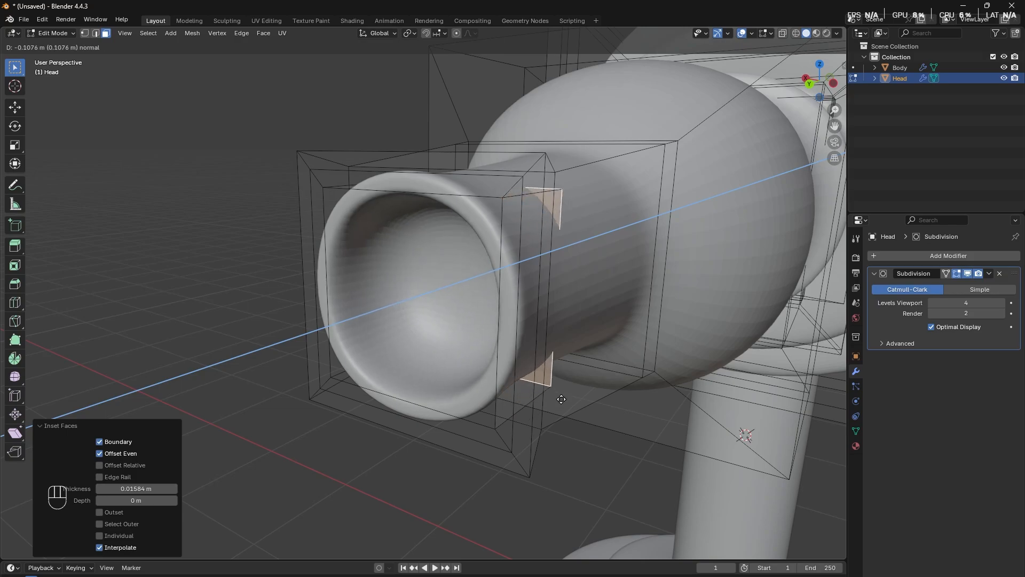
pyautogui.click(619, 370)
pyautogui.moveTo(566, 387); pyautogui.dragTo(573, 386, button='middle')
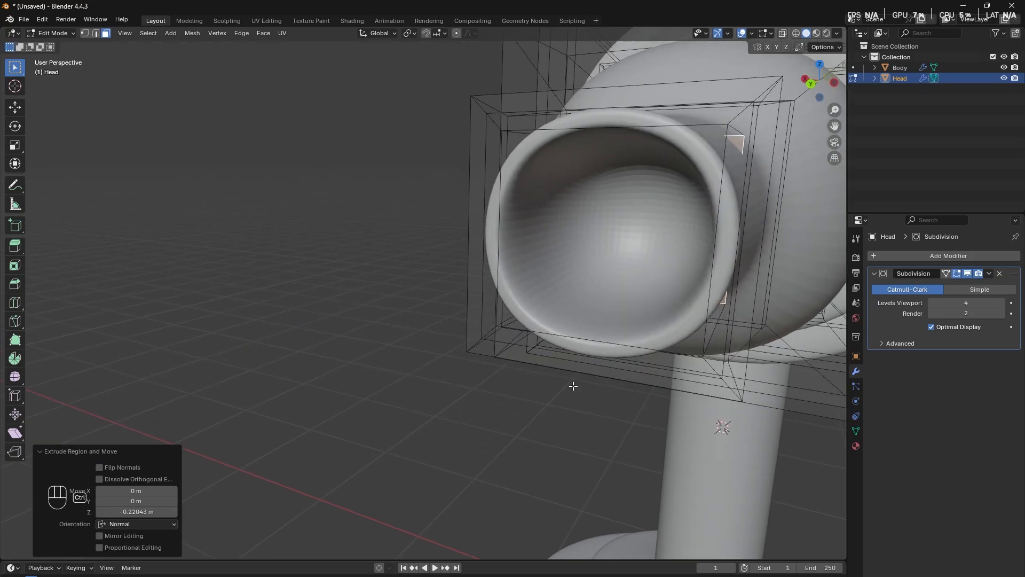
# Add a single loop cut around the barrel section and slide it towards the rounded bulb behind the muzzle.
pyautogui.hotkey('ctrl', 'r')
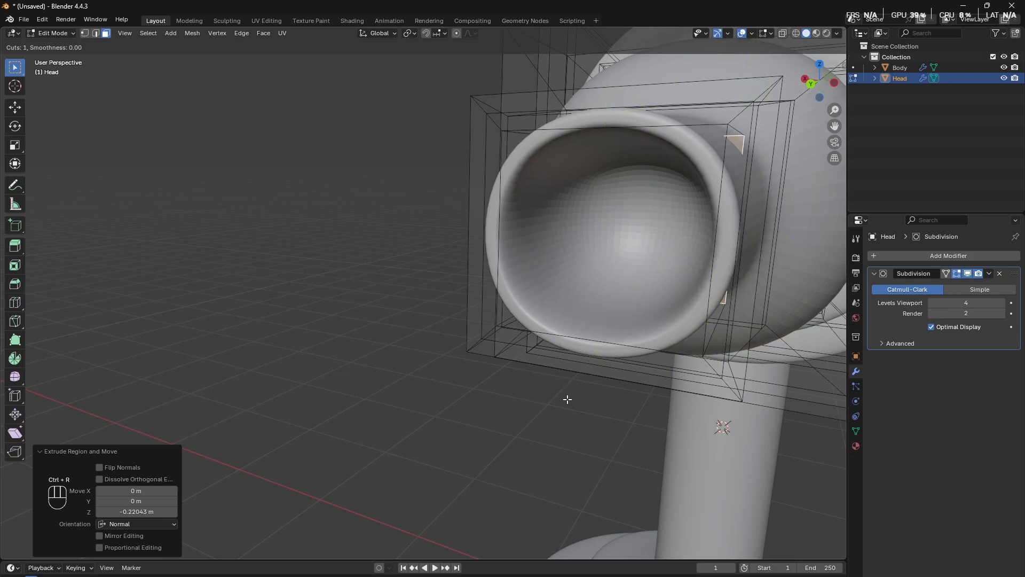
pyautogui.press('Escape')
pyautogui.scroll(-4, 582, 421)
pyautogui.keyDown('shift'); pyautogui.moveTo(553, 394); pyautogui.dragTo(590, 366, button='middle'); pyautogui.keyUp('shift')
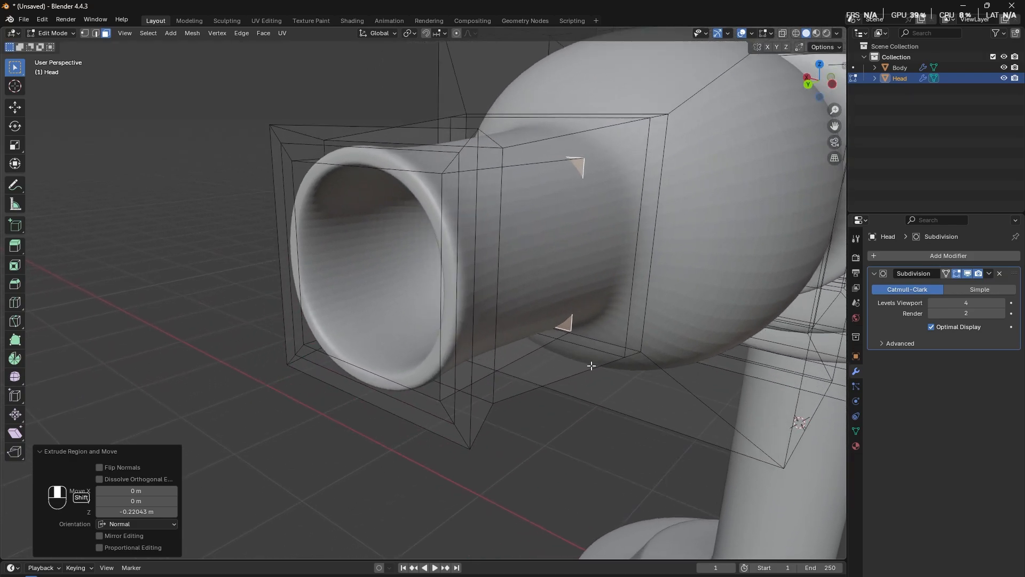
pyautogui.hotkey('ctrl', 'r')
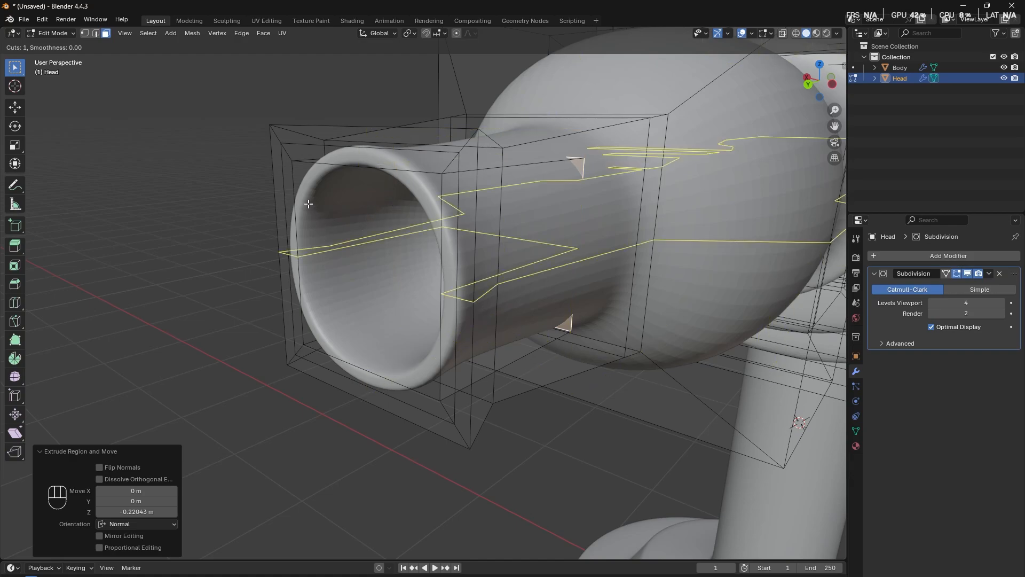
pyautogui.click(551, 365)
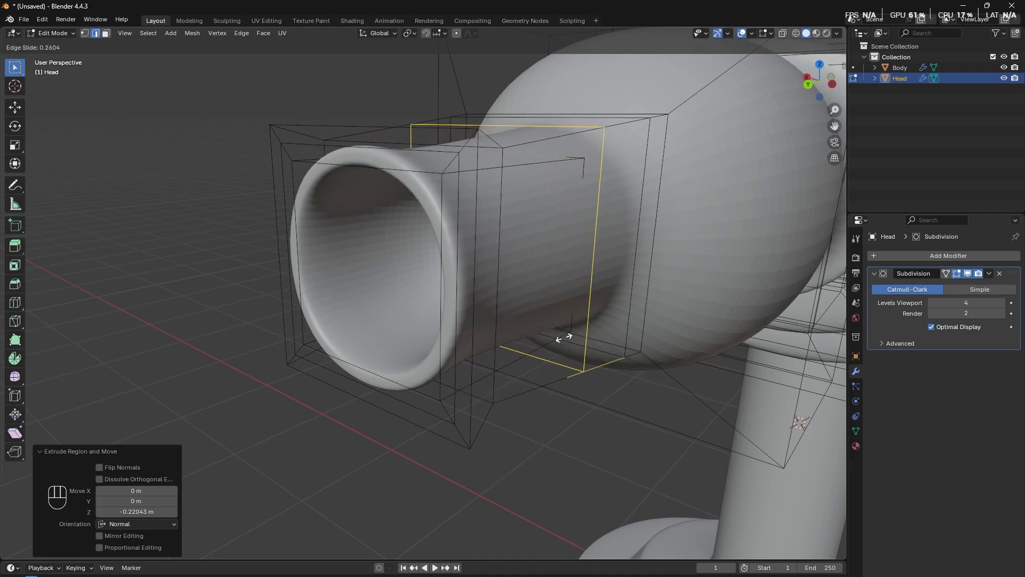
# Cancel the edge slide and undo the last loop cut around the outside of the head's nozzle.
pyautogui.rightClick(520, 377)
pyautogui.hotkey('ctrl', 'z')
pyautogui.moveTo(487, 390); pyautogui.dragTo(461, 392, button='middle')
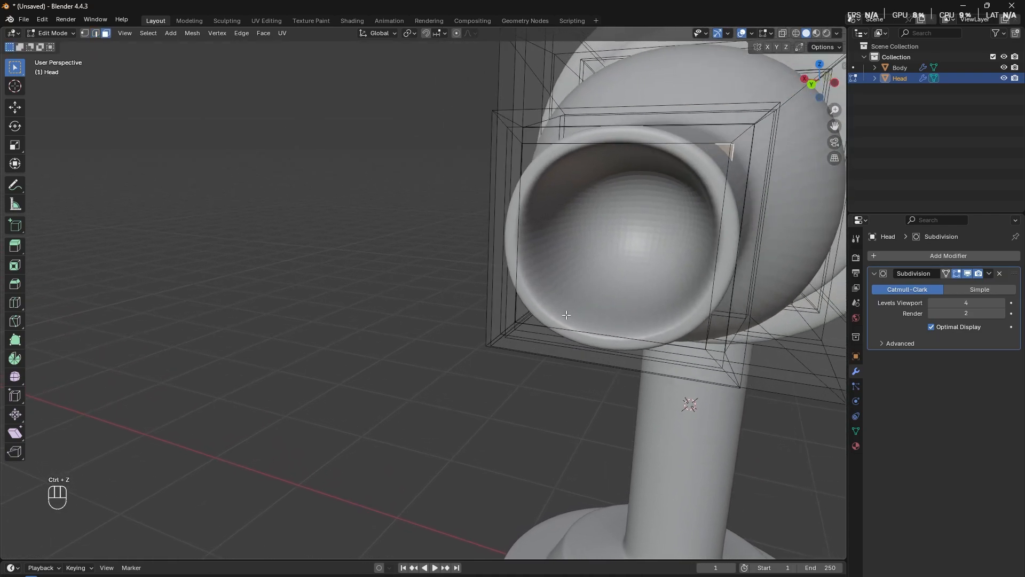
# With X-ray view on, add a centred loop cut around the inner walls of the nozzle's bore.
pyautogui.press('2')
pyautogui.moveTo(553, 248); pyautogui.dragTo(536, 281, button='middle')
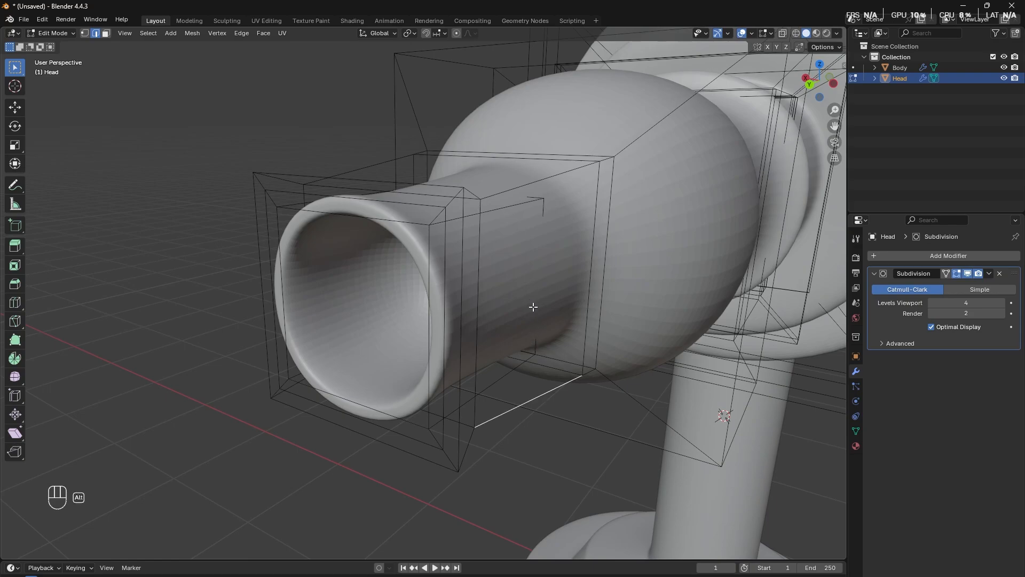
pyautogui.hotkey('alt', 'z')
pyautogui.moveTo(520, 309); pyautogui.dragTo(488, 314, button='middle')
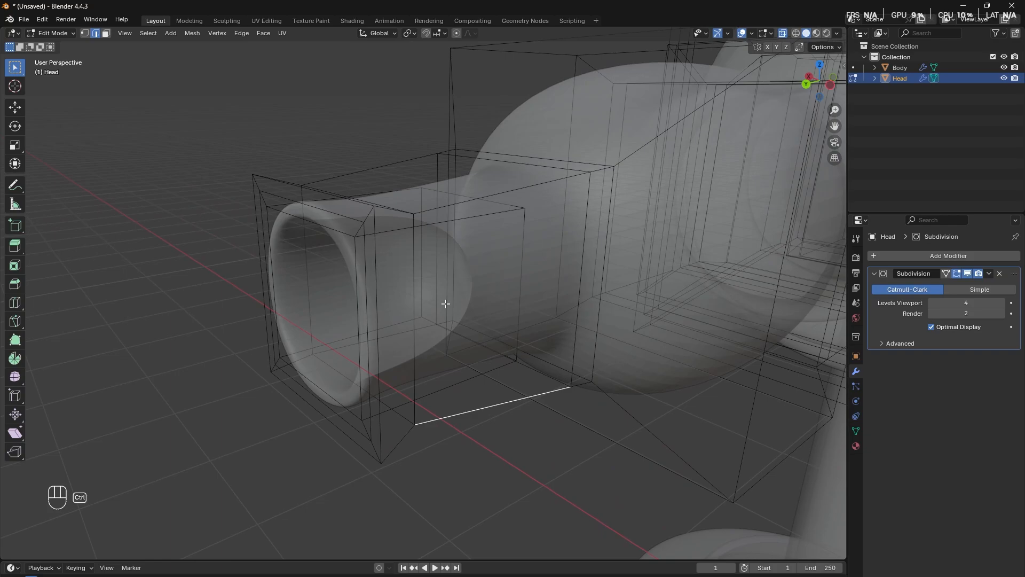
pyautogui.hotkey('ctrl', 'r')
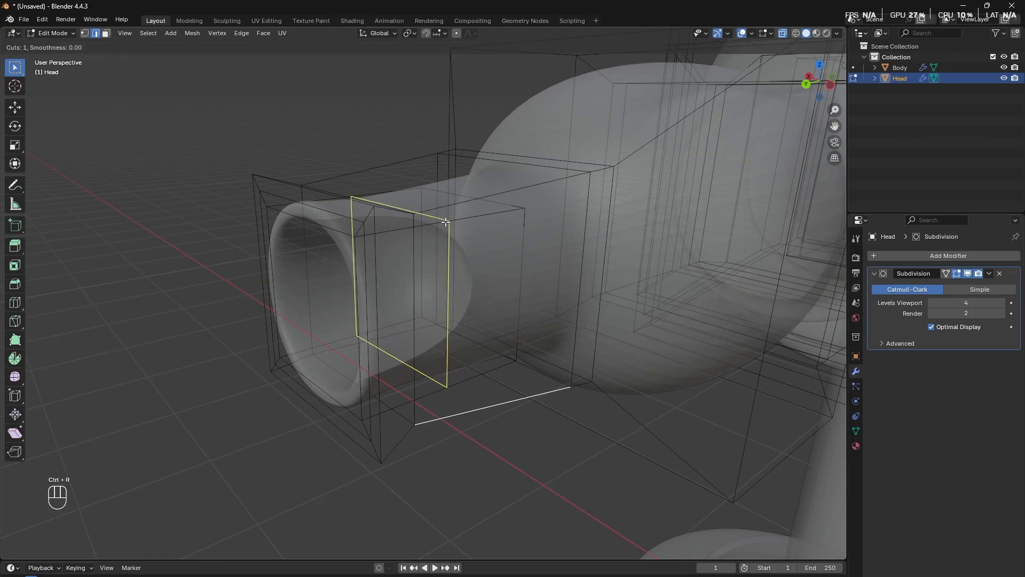
pyautogui.click(447, 220)
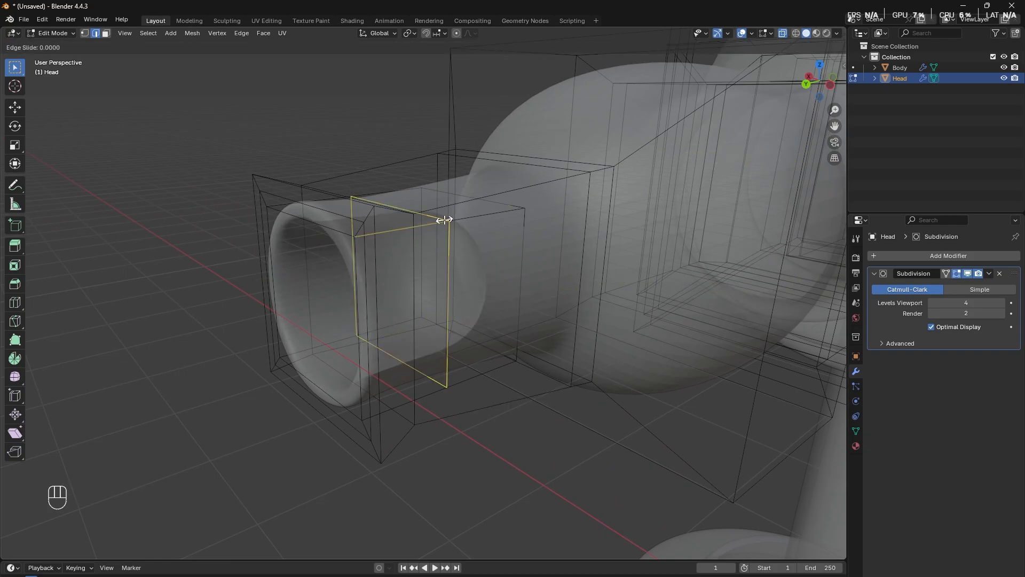
pyautogui.click(444, 220)
# Bevel the bore's edge loop about 0.102 m wide with one segment, and return to Object Mode with X-ray off and nothing selected.
pyautogui.hotkey('ctrl', 'b')
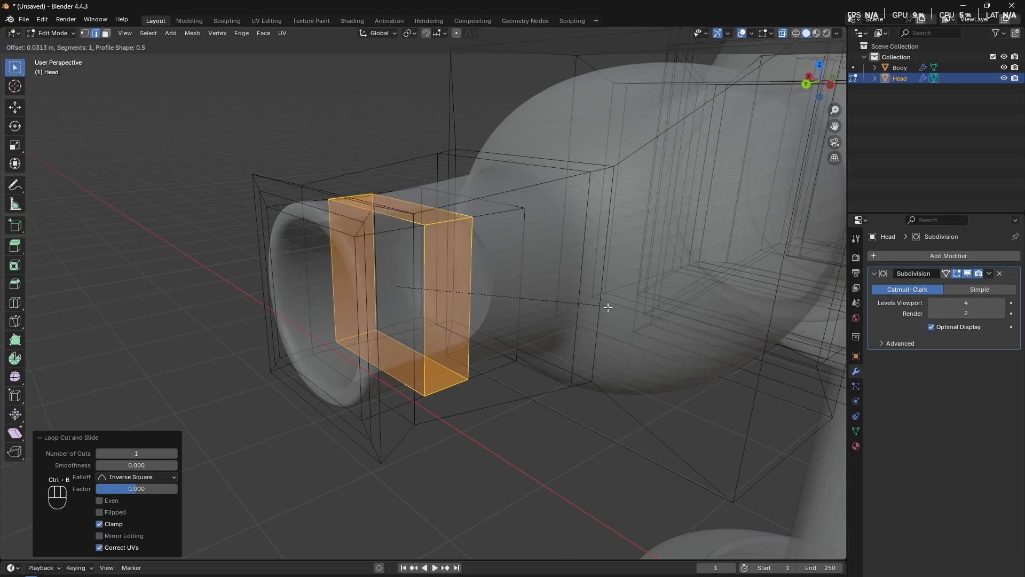
pyautogui.click(663, 317)
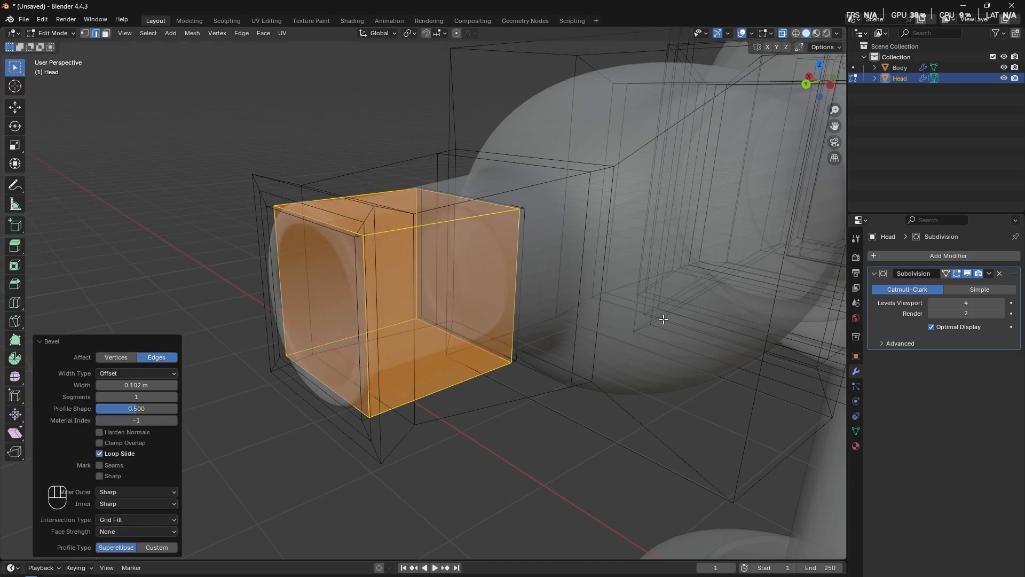
pyautogui.press('Tab')
pyautogui.click(379, 467)
pyautogui.moveTo(379, 467); pyautogui.dragTo(418, 451, button='middle')
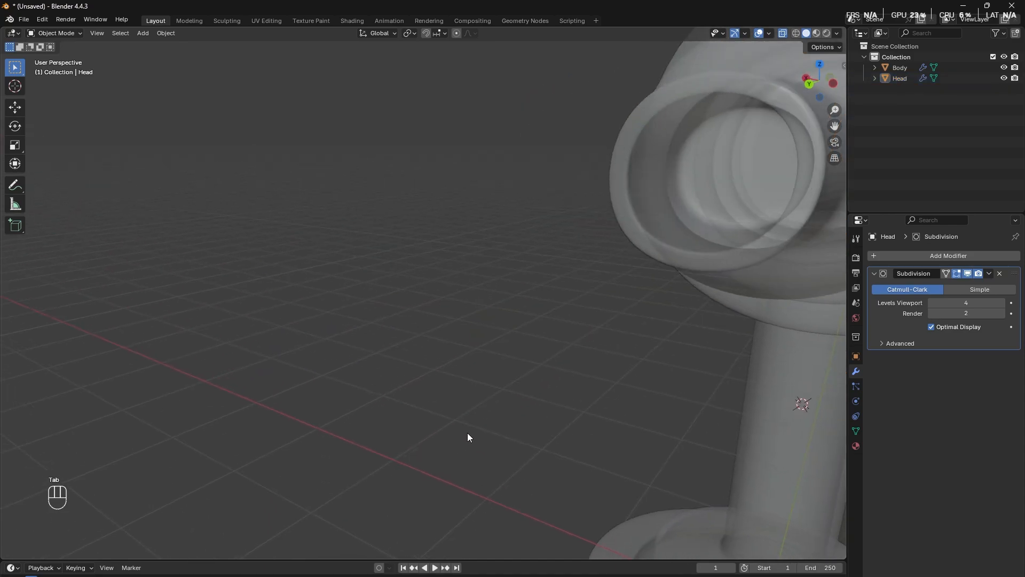
pyautogui.hotkey('alt', 'z')
# Examine the nozzle opening, the discs and the overall turret shape from several sides.
pyautogui.moveTo(502, 415); pyautogui.dragTo(524, 332, button='middle')
pyautogui.scroll(-3, 398, 393)
pyautogui.scroll(5, 530, 358)
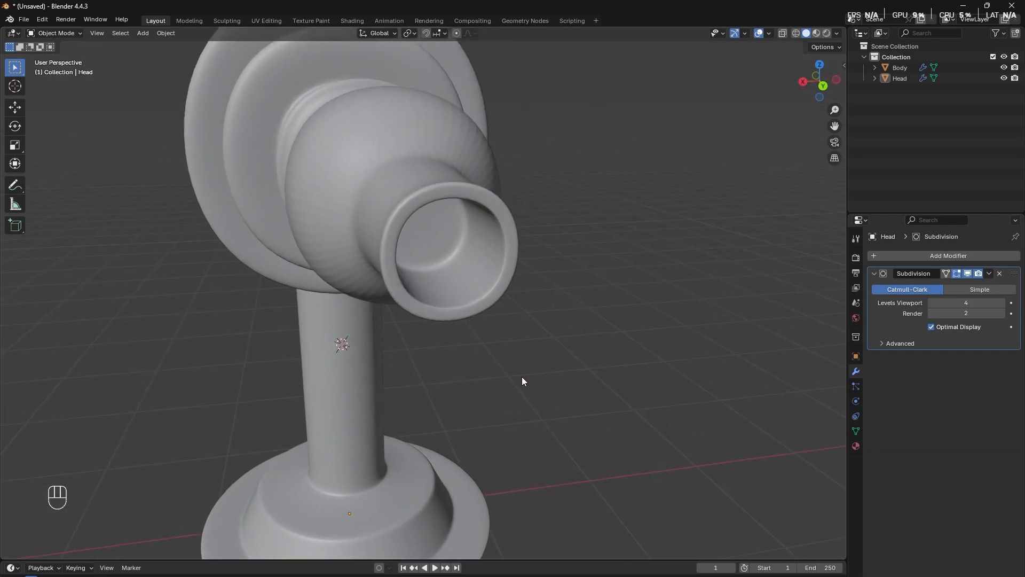
pyautogui.moveTo(522, 381); pyautogui.dragTo(435, 340, button='middle')
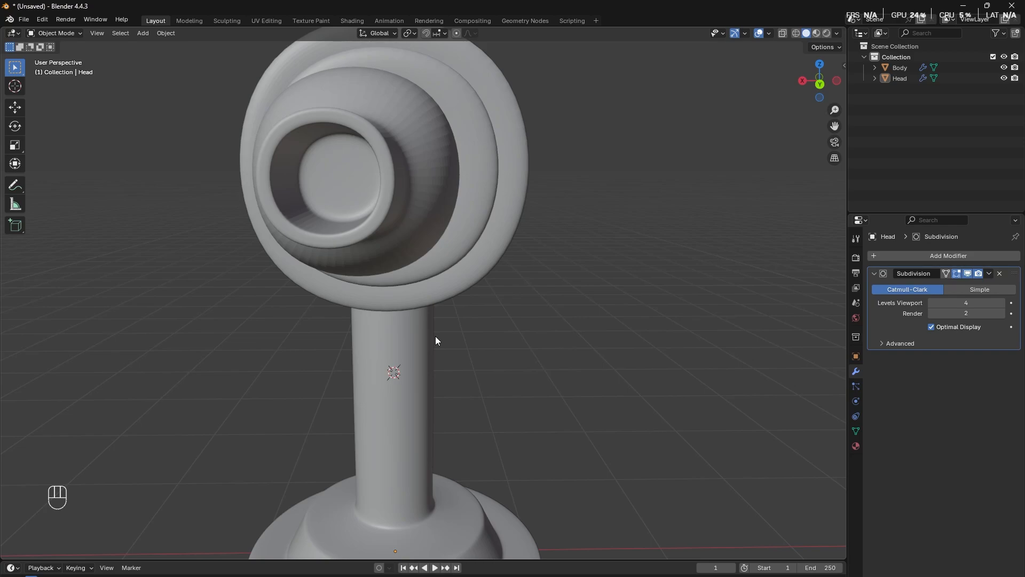
pyautogui.moveTo(351, 328); pyautogui.dragTo(362, 365, button='middle')
pyautogui.scroll(-3, 422, 404)
pyautogui.scroll(-5, 551, 412)
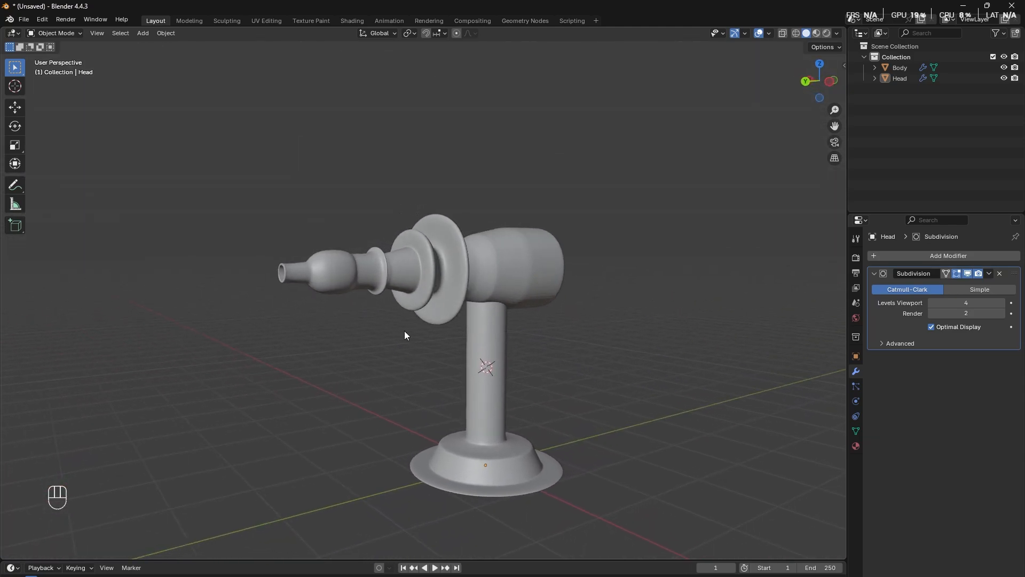
pyautogui.scroll(5, 422, 329)
pyautogui.keyDown('shift'); pyautogui.moveTo(376, 358); pyautogui.dragTo(372, 401, button='middle'); pyautogui.keyUp('shift')
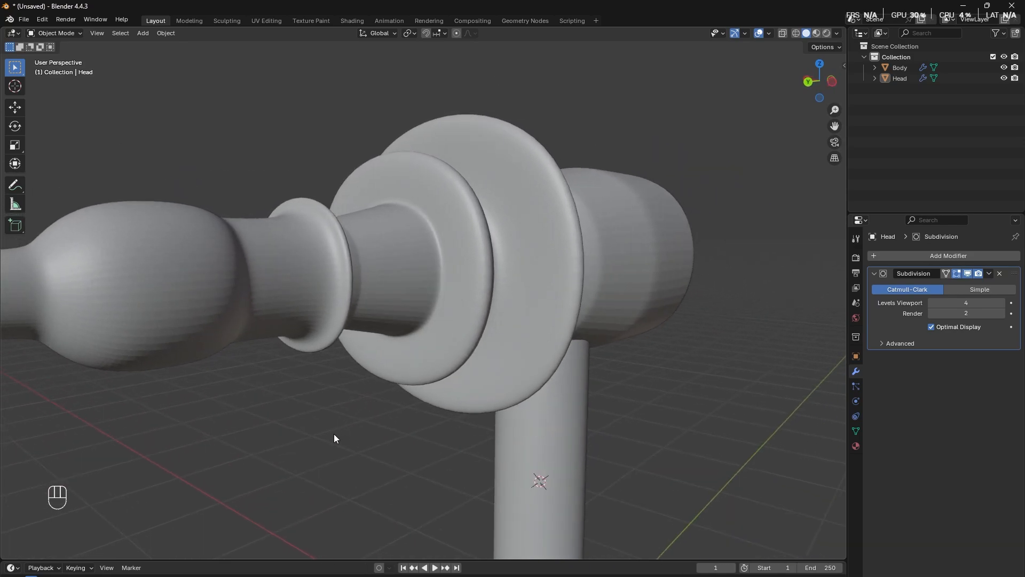
pyautogui.scroll(-6, 335, 433)
pyautogui.moveTo(324, 435); pyautogui.dragTo(297, 448, button='middle')
# Switch to the reference image board to study the turret designs, and return to Blender at the head's rear block.
pyautogui.hotkey('alt', 'Tab')
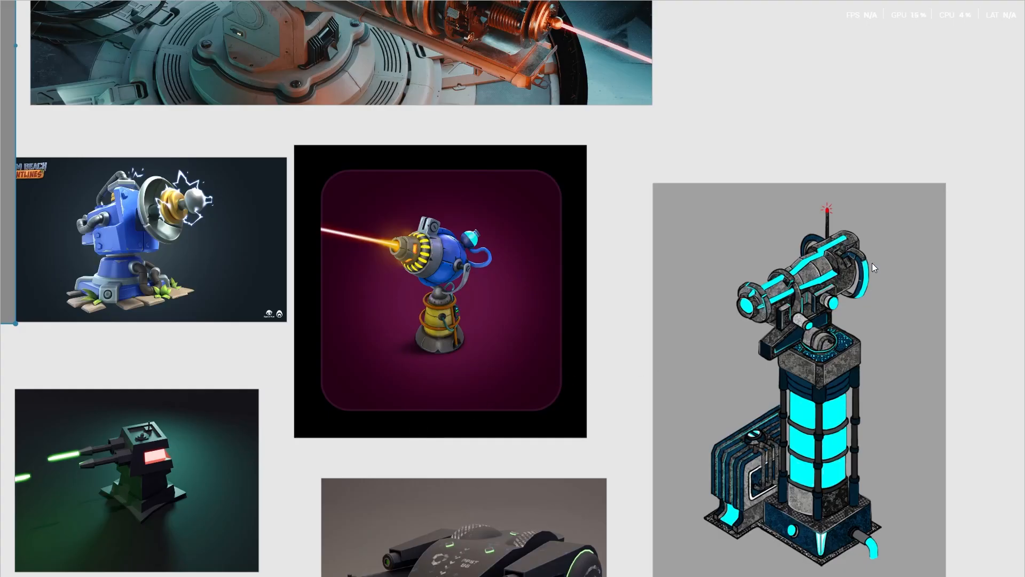
pyautogui.hotkey('alt', 'Tab')
pyautogui.scroll(5, 614, 374)
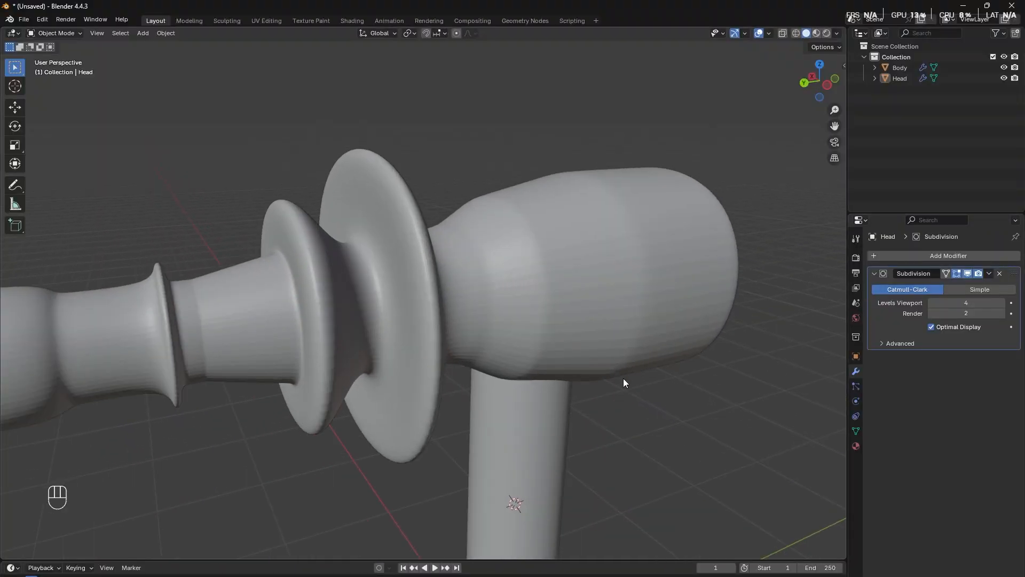
# Enter Edit Mode on the head and select the large side face of its rear block.
pyautogui.moveTo(624, 378); pyautogui.dragTo(550, 310, button='middle')
pyautogui.press('Tab')
pyautogui.keyDown('shift'); pyautogui.moveTo(594, 335); pyautogui.dragTo(372, 347, button='middle'); pyautogui.keyUp('shift')
pyautogui.press('3')
pyautogui.click(534, 334)
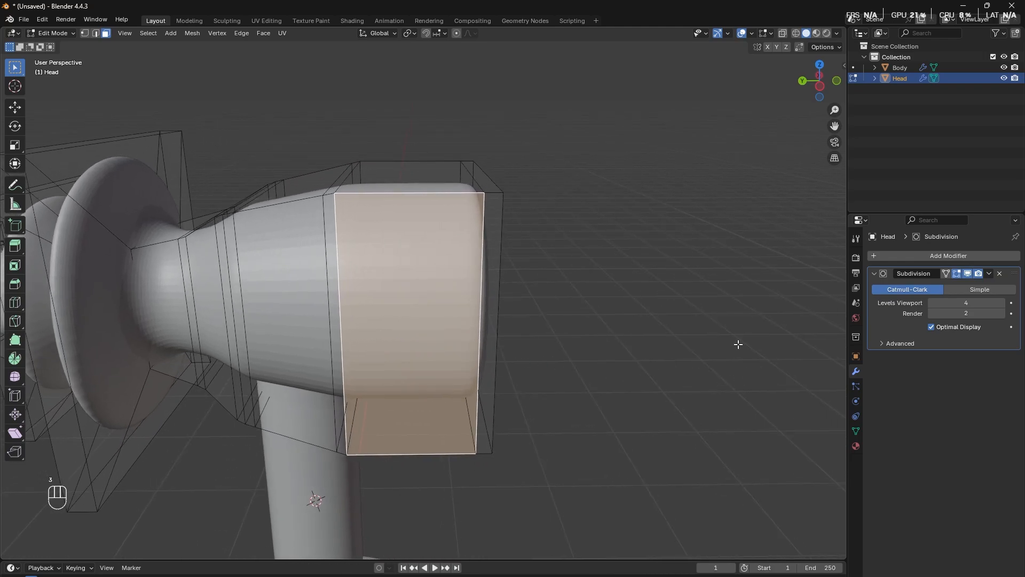
# Try to inset the rear block's side face about 0.099 m and extrude it outward, and undo the attempt.
pyautogui.press('i')
pyautogui.click(710, 346)
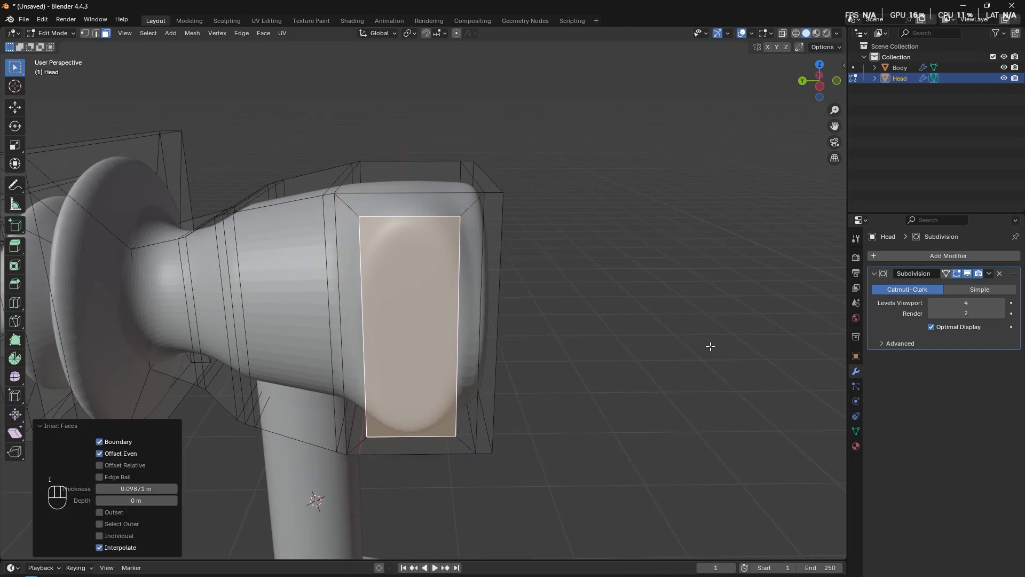
pyautogui.moveTo(710, 346); pyautogui.dragTo(520, 354, button='middle')
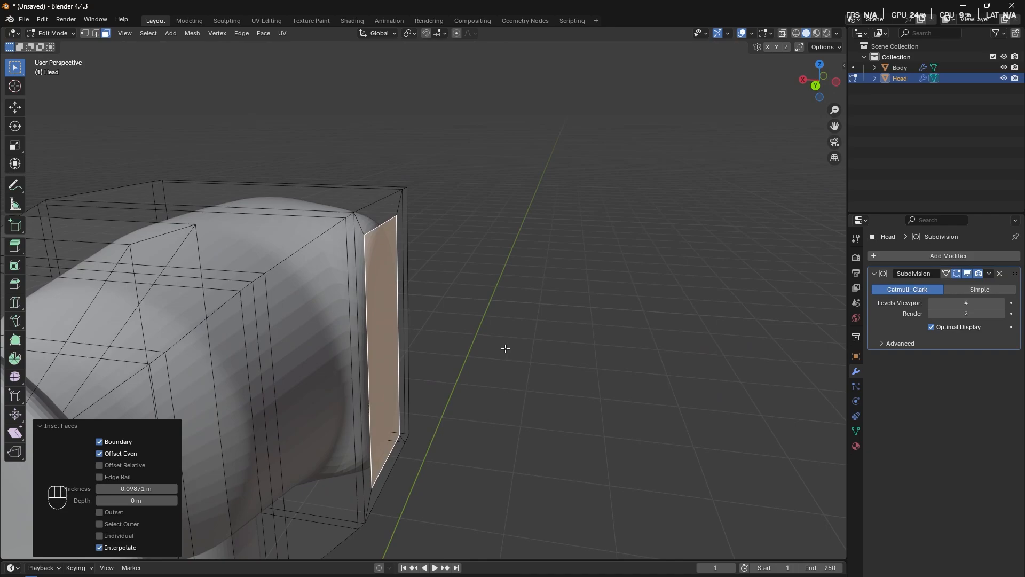
pyautogui.press('e')
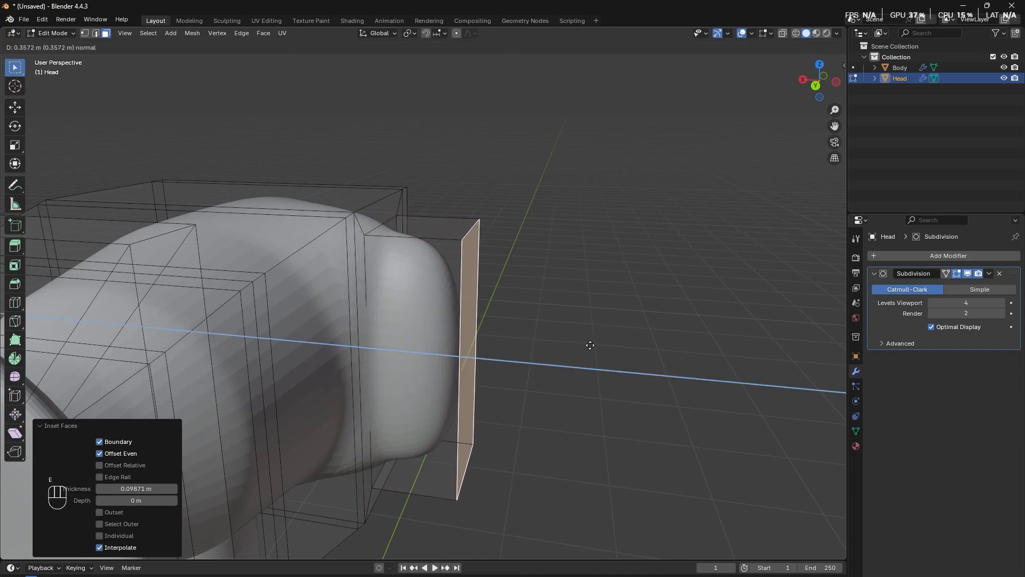
pyautogui.press('ctrl')
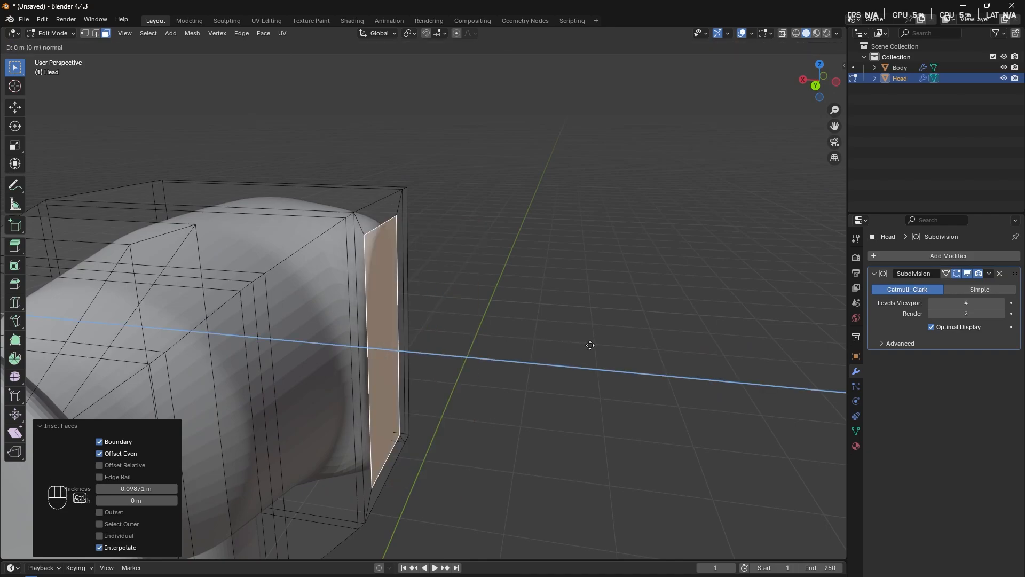
pyautogui.rightClick(590, 345)
pyautogui.hotkey('ctrl', 'z')
pyautogui.hotkey('ctrl', 'z')
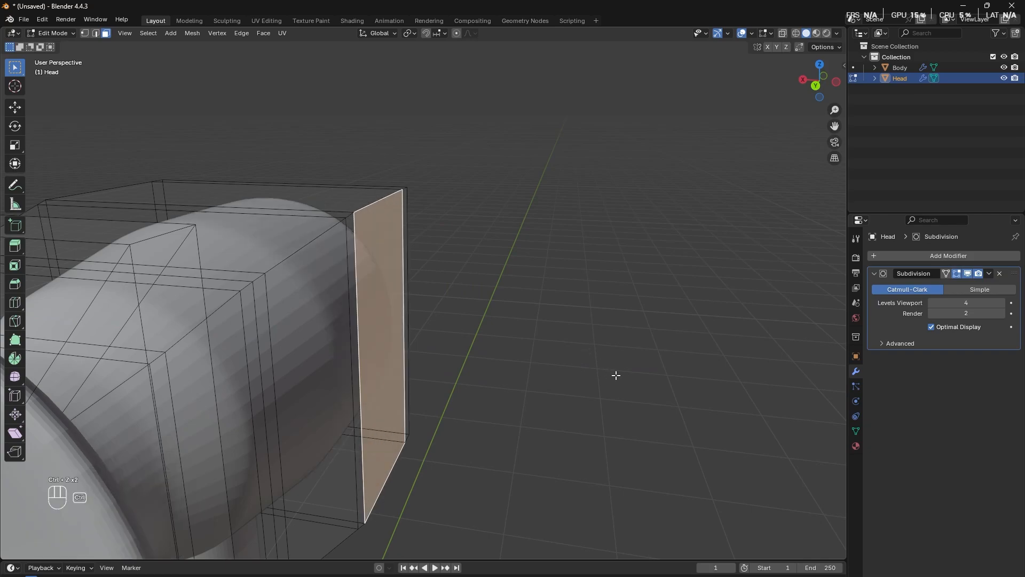
# Add a centred horizontal loop cut along the full length of the head.
pyautogui.moveTo(616, 375); pyautogui.dragTo(551, 381, button='middle')
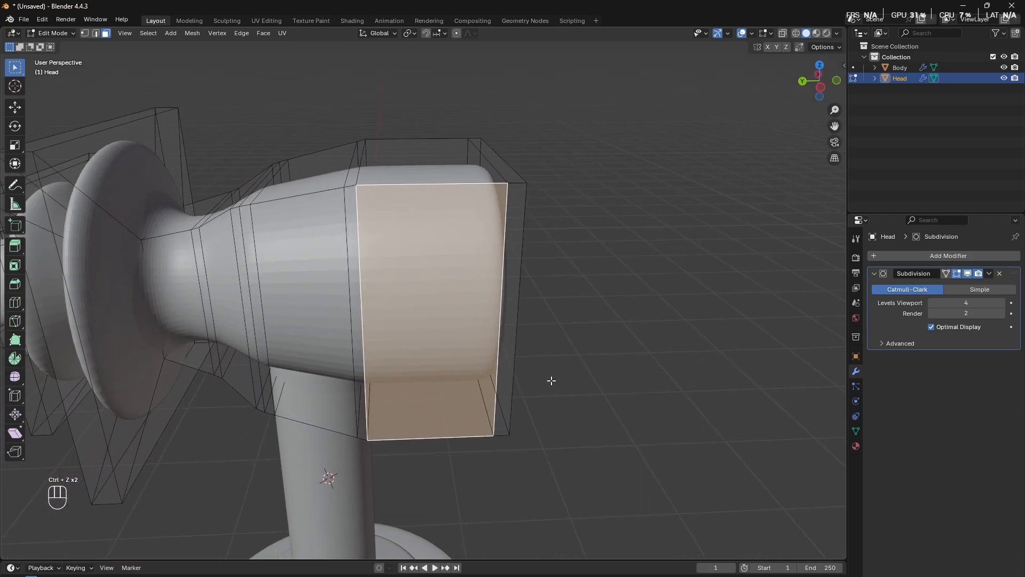
pyautogui.hotkey('ctrl', 'r')
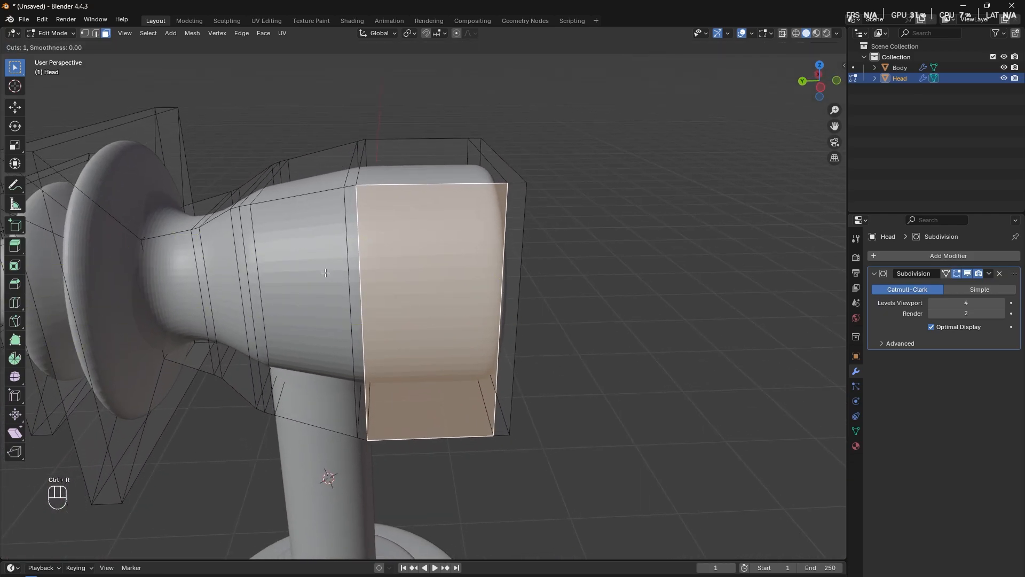
pyautogui.click(338, 286)
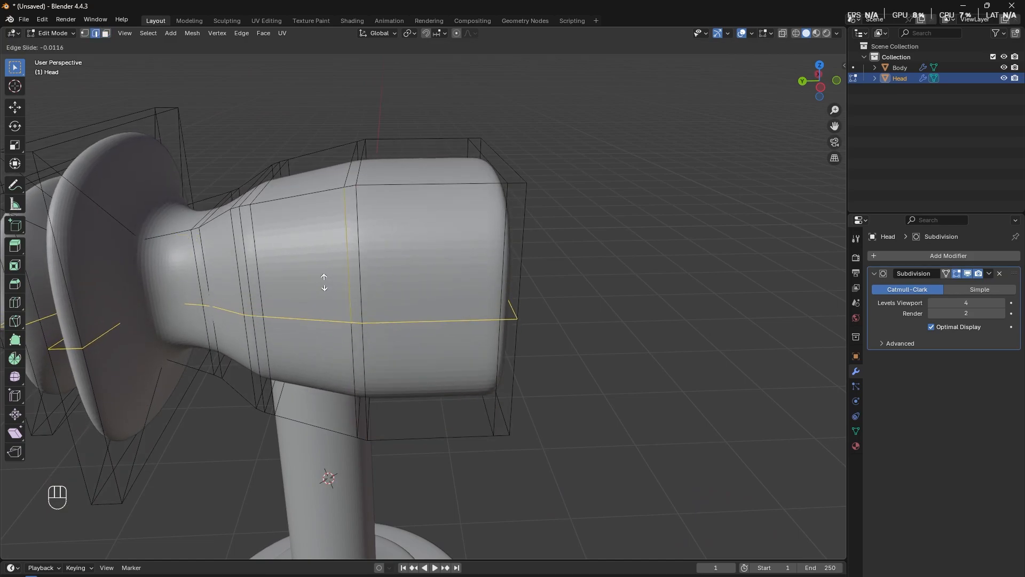
pyautogui.rightClick(323, 282)
# Add a centred vertical loop cut running lengthwise through the head, and return to Object Mode.
pyautogui.moveTo(416, 359); pyautogui.dragTo(316, 350, button='middle')
pyautogui.scroll(-4, 316, 350)
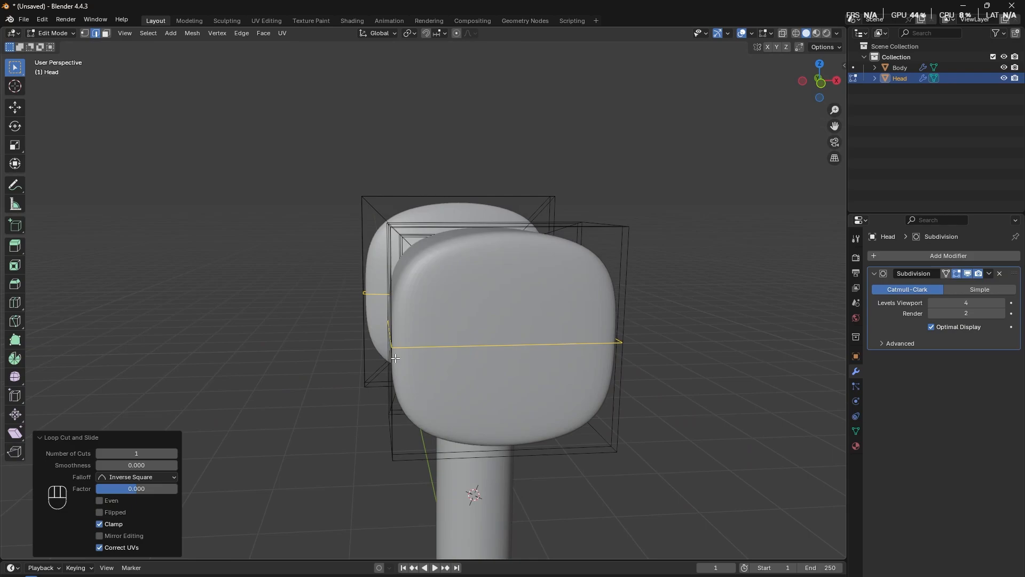
pyautogui.hotkey('ctrl', 'r')
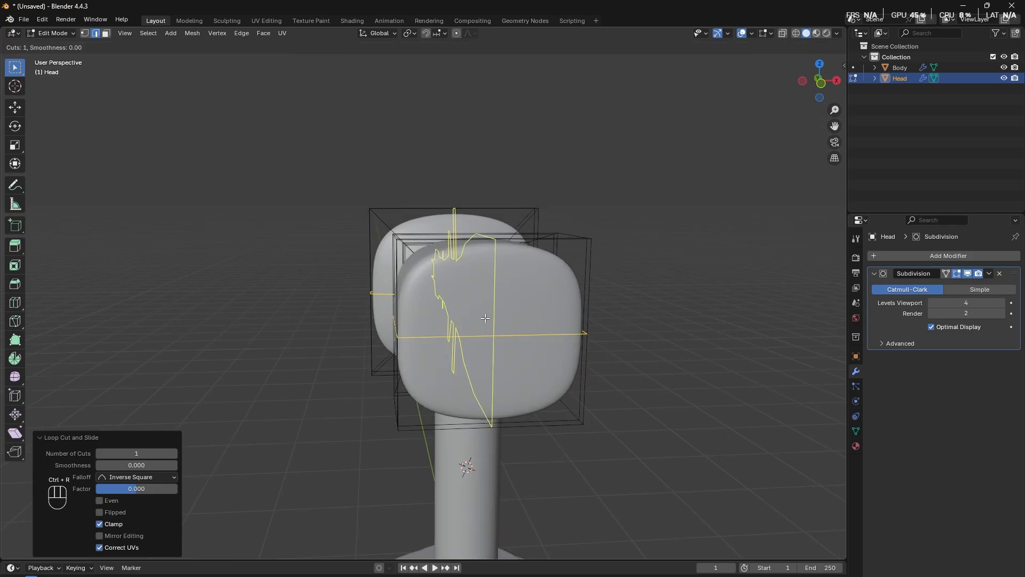
pyautogui.click(485, 318)
pyautogui.rightClick(486, 319)
pyautogui.moveTo(399, 351); pyautogui.dragTo(514, 396, button='middle')
pyautogui.scroll(-3, 498, 384)
pyautogui.press('Tab')
# Reopen the head in Edit Mode and select the upper side face of its rear block.
pyautogui.scroll(4, 514, 398)
pyautogui.click(561, 355)
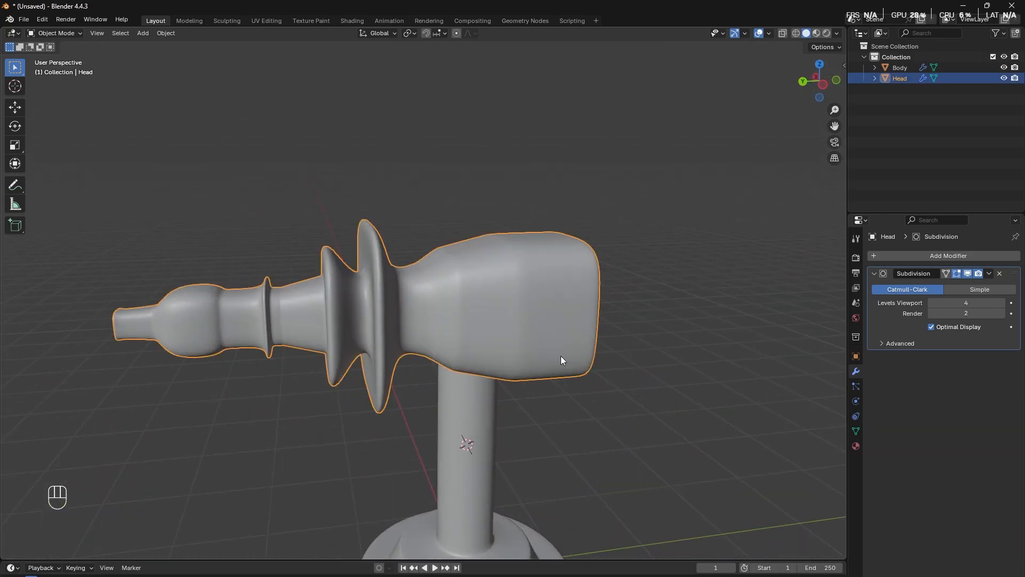
pyautogui.press('Tab')
pyautogui.moveTo(625, 417); pyautogui.dragTo(555, 416, button='middle')
pyautogui.scroll(2, 515, 402)
pyautogui.click(551, 334)
pyautogui.moveTo(551, 332); pyautogui.dragTo(583, 324, button='middle')
pyautogui.press('3')
pyautogui.click(556, 328)
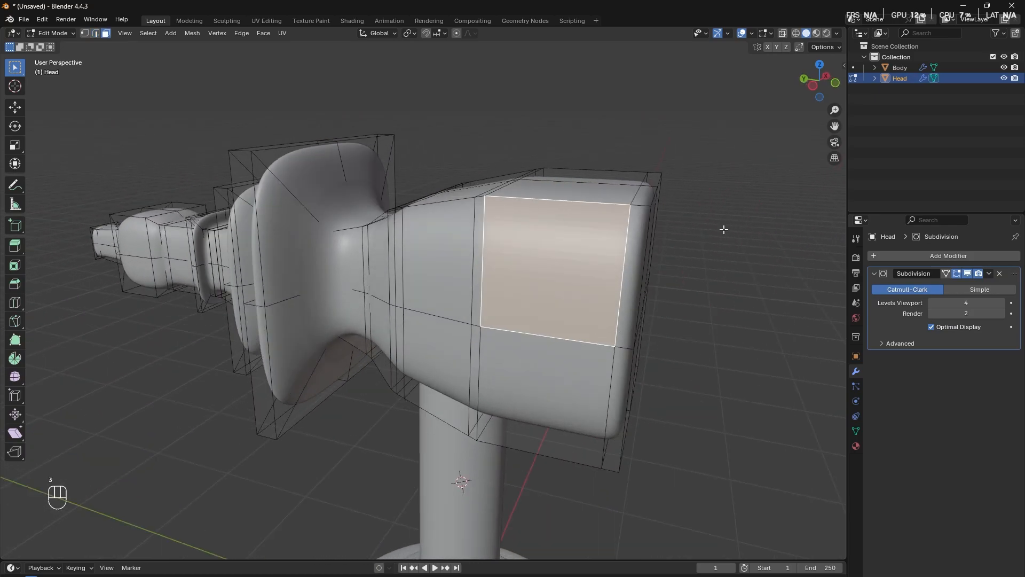
# Inset the selected upper side face about 0.123 m with Boundary kept on.
pyautogui.press('i')
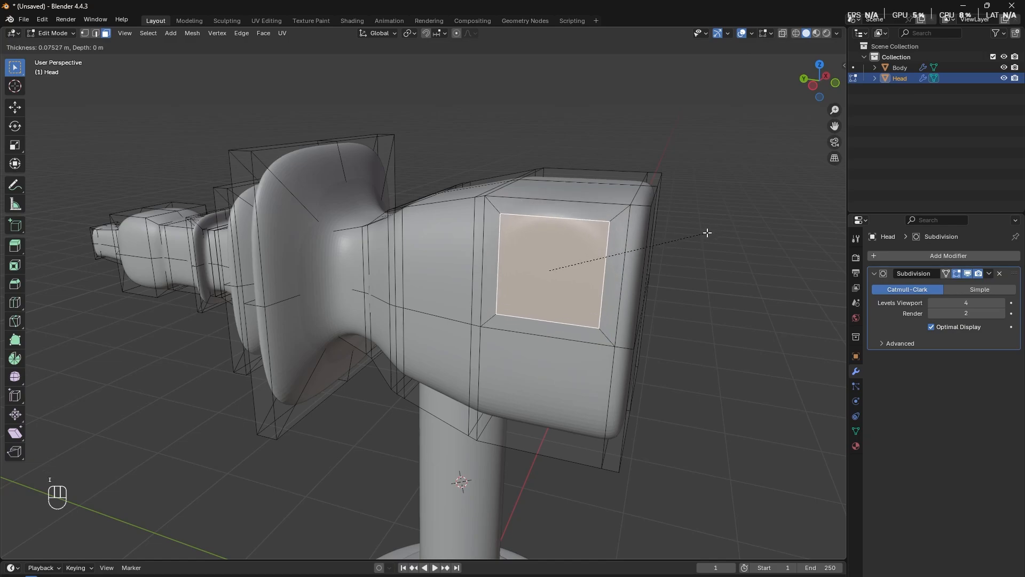
pyautogui.press('b')
pyautogui.press('b')
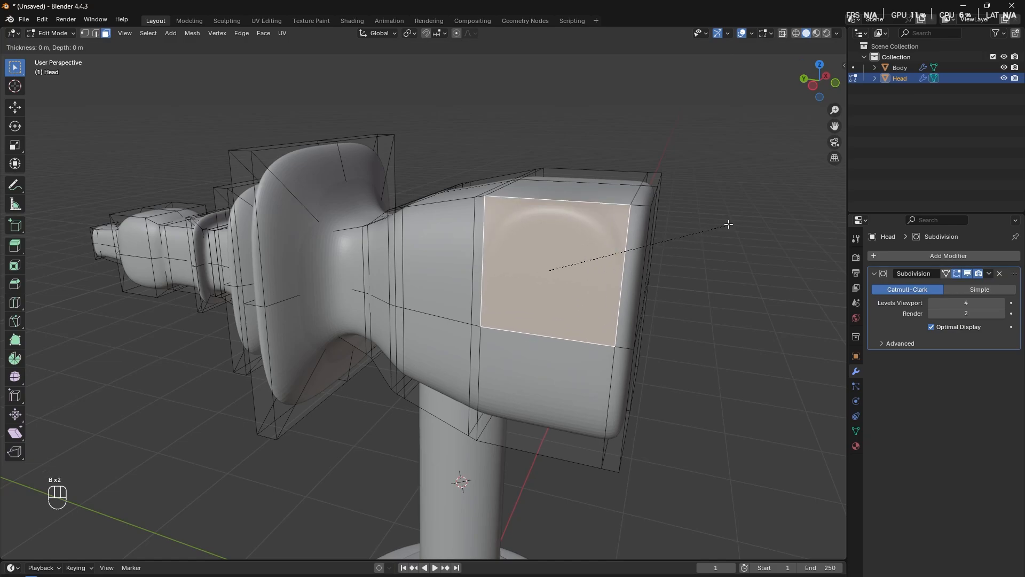
pyautogui.click(698, 241)
# Inset the lower side face of the rear block about 0.16 m.
pyautogui.moveTo(614, 293); pyautogui.dragTo(570, 298, button='middle')
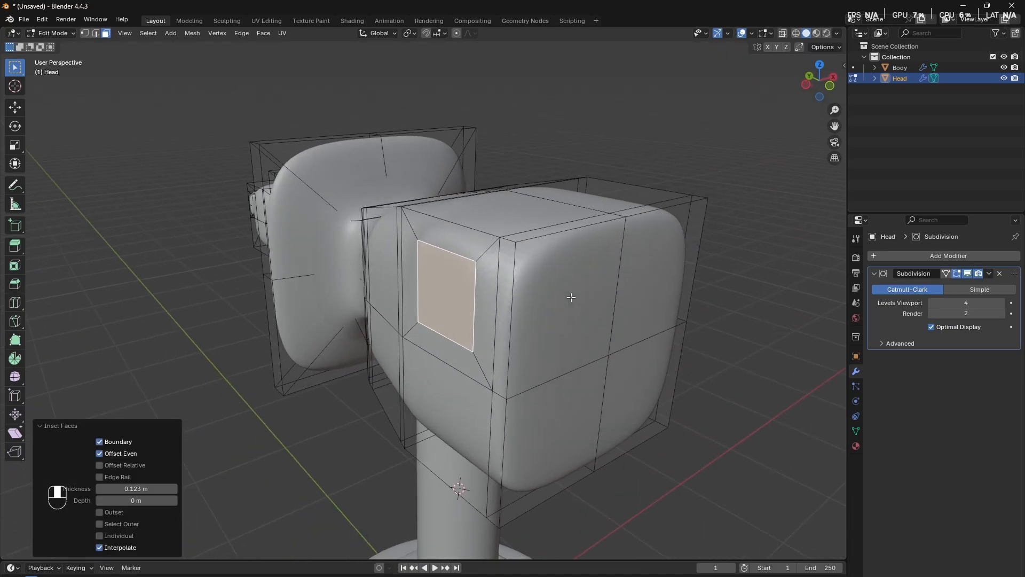
pyautogui.keyDown('shift'); pyautogui.moveTo(493, 371); pyautogui.dragTo(690, 391, button='middle'); pyautogui.keyUp('shift')
pyautogui.click(495, 363)
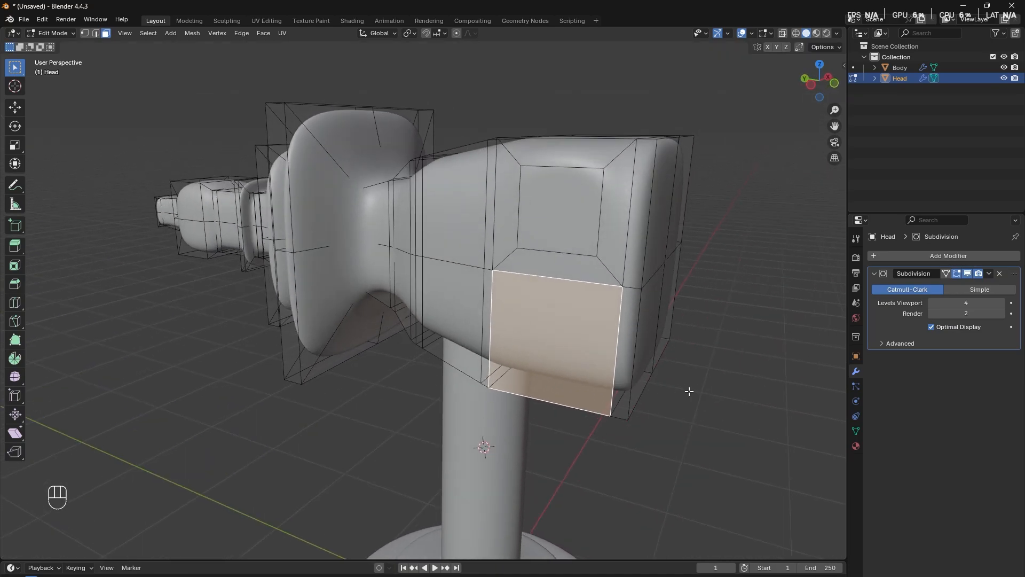
pyautogui.press('i')
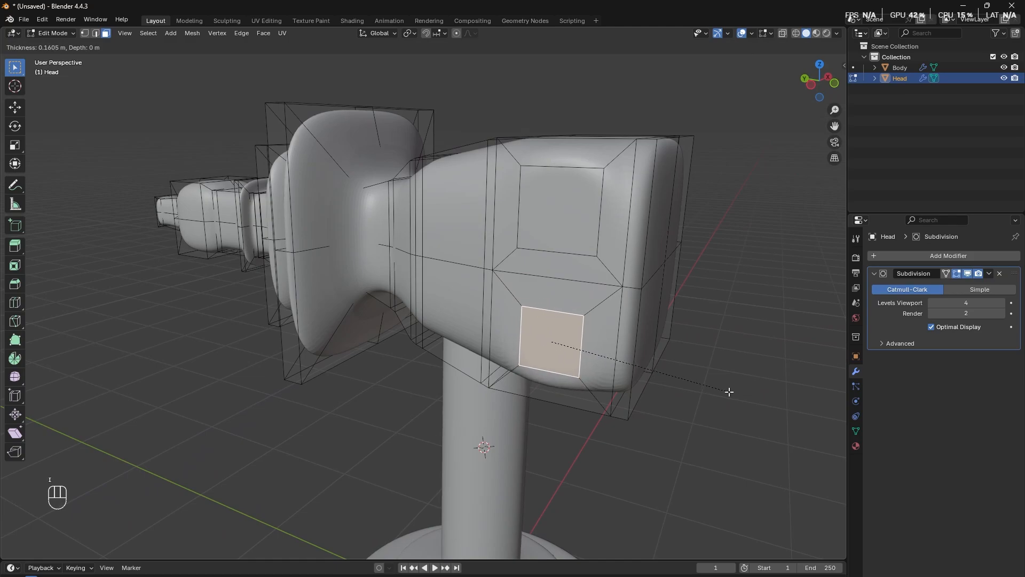
pyautogui.click(727, 391)
# Extrude the lower inset side face outward about 0.337 m, and extrude it again about 0.229 m.
pyautogui.moveTo(727, 392); pyautogui.dragTo(487, 369, button='middle')
pyautogui.press('e')
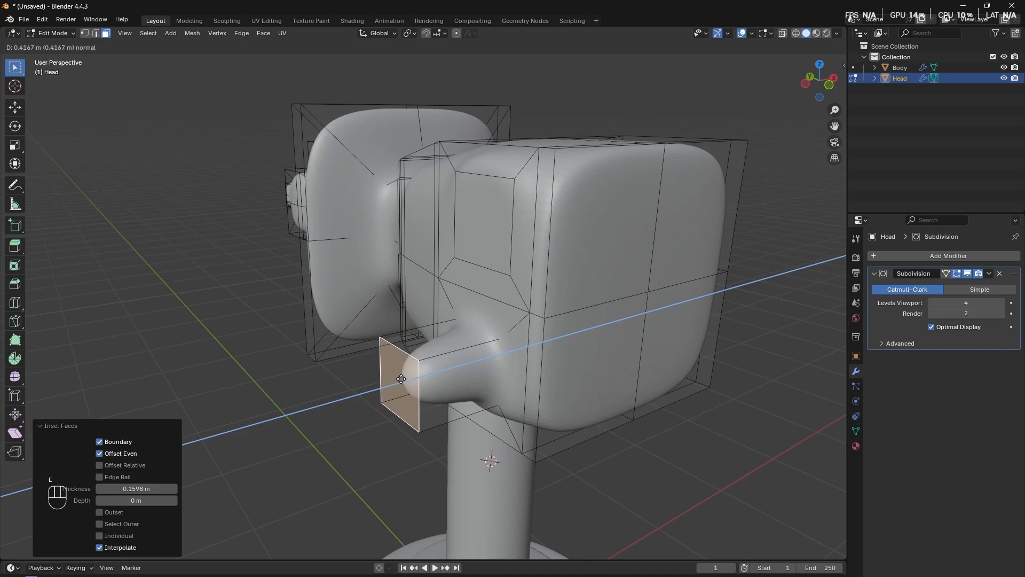
pyautogui.click(418, 378)
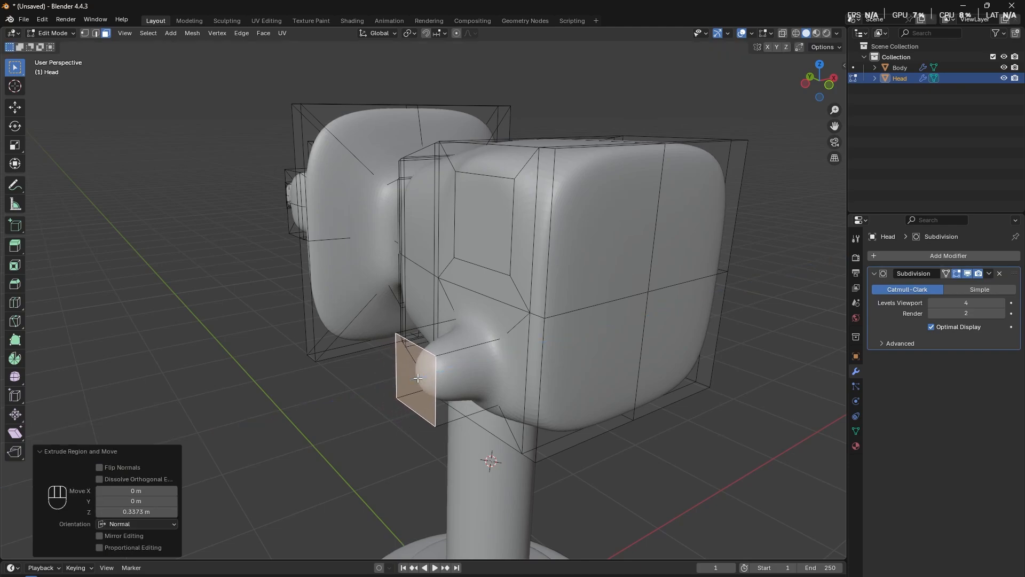
pyautogui.press('e')
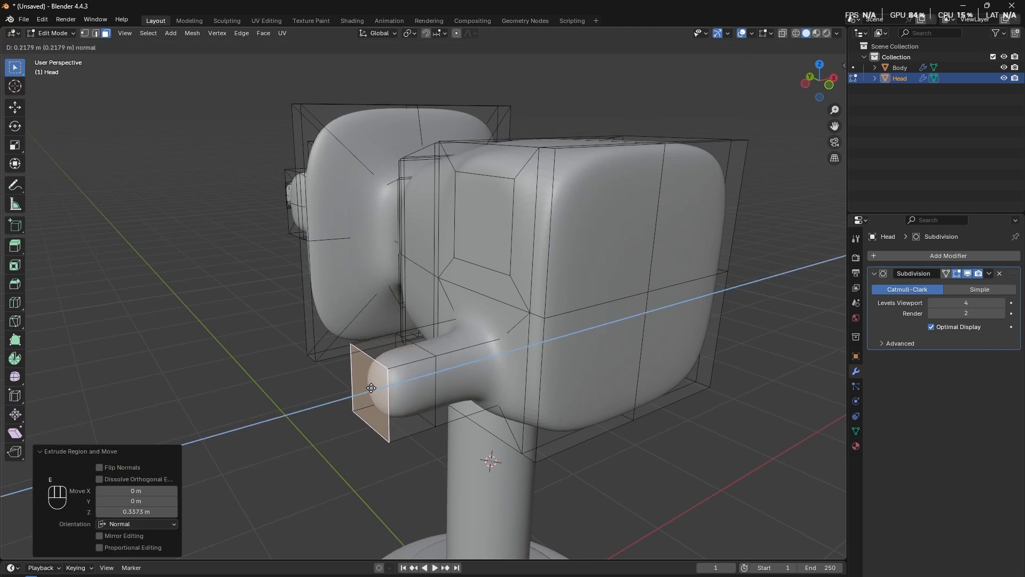
pyautogui.click(369, 388)
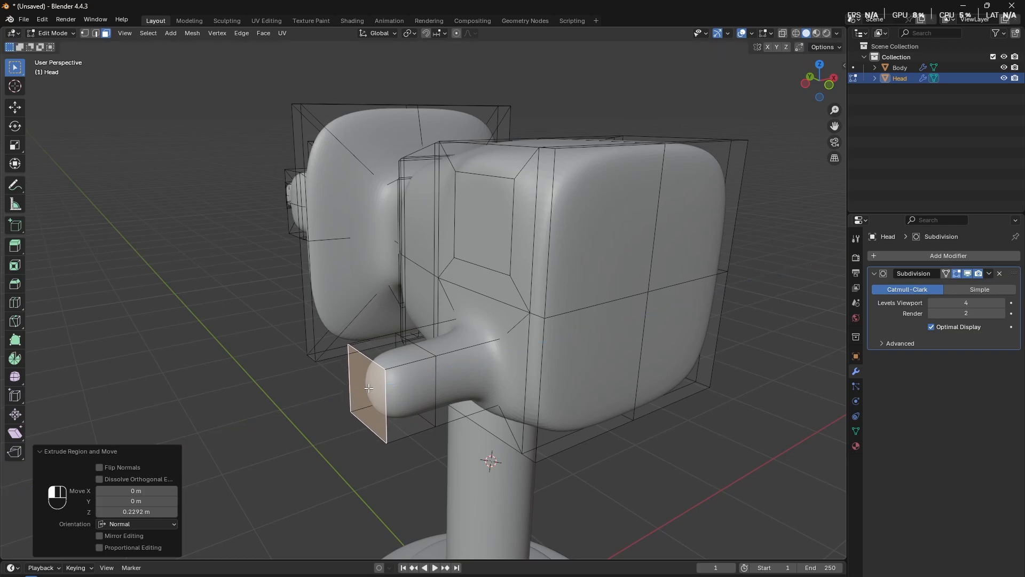
# Extrude the top face of the side stub's outer segment upward about 0.347 m, and extrude it again about 0.344 m.
pyautogui.press('e')
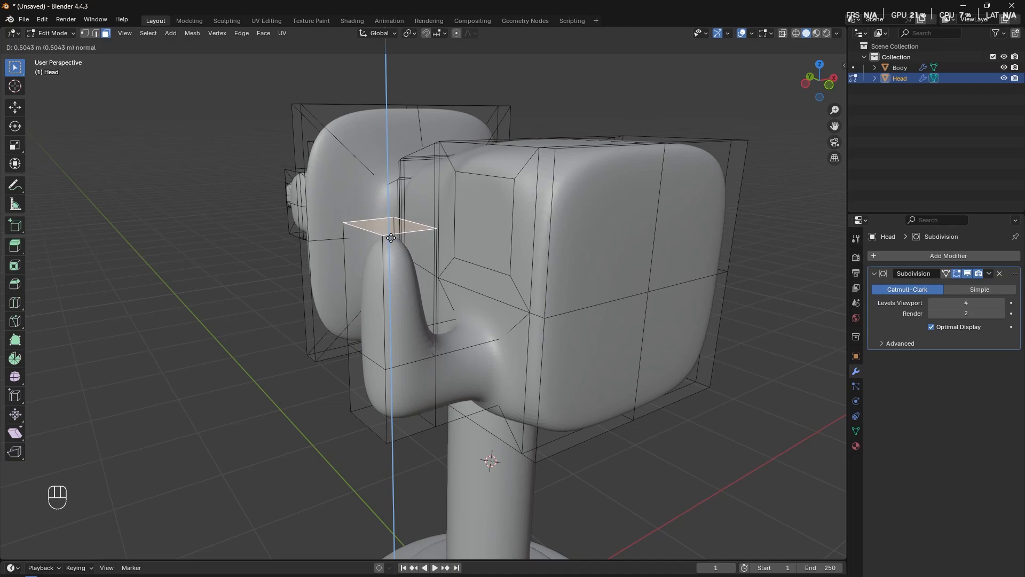
pyautogui.click(390, 273)
pyautogui.press('e')
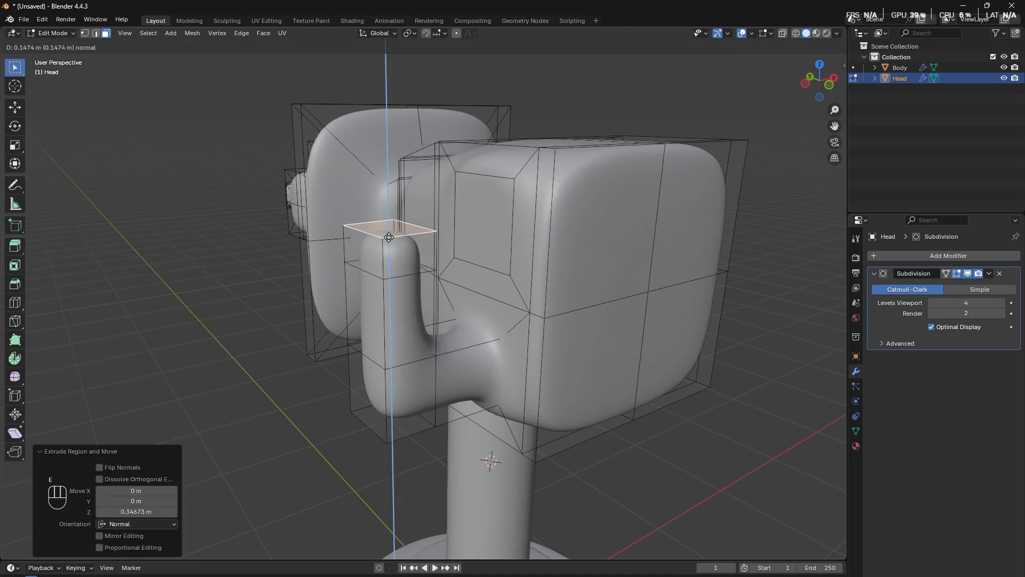
pyautogui.click(392, 177)
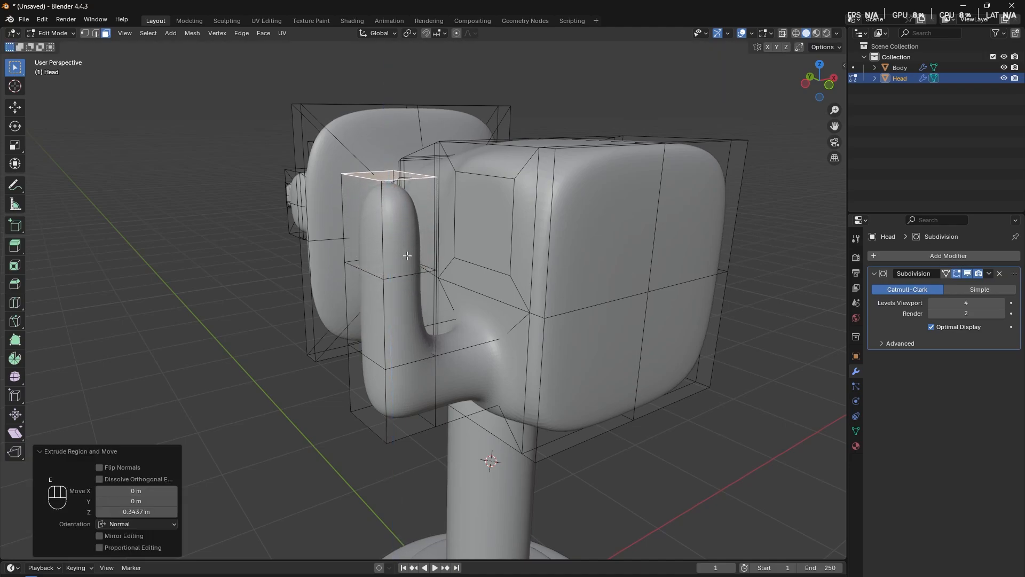
# Try to fill between the upright's upper inner face and the rear block's upper inset face.
pyautogui.moveTo(392, 179); pyautogui.dragTo(455, 343, button='middle')
pyautogui.click(317, 249)
pyautogui.scroll(4, 361, 299)
pyautogui.scroll(-4, 361, 299)
pyautogui.keyDown('shift'); pyautogui.click(588, 246); pyautogui.keyUp('shift')
pyautogui.press('f')
pyautogui.hotkey('ctrl', 'z')
pyautogui.click(435, 309)
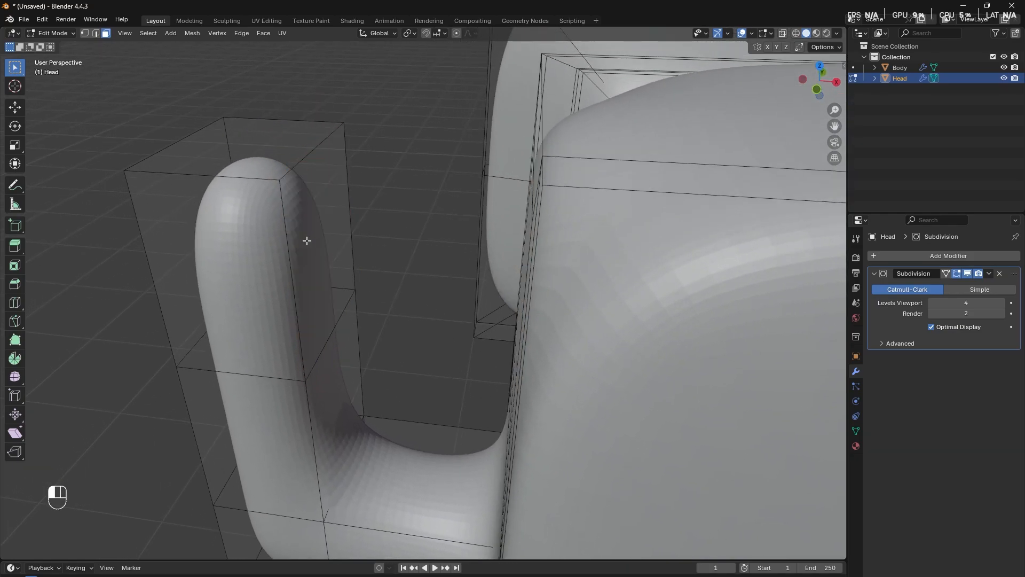
# Delete the upright's upper inner face and the facing upper inset face on the rear block.
pyautogui.click(307, 247)
pyautogui.press('x')
pyautogui.click(283, 277)
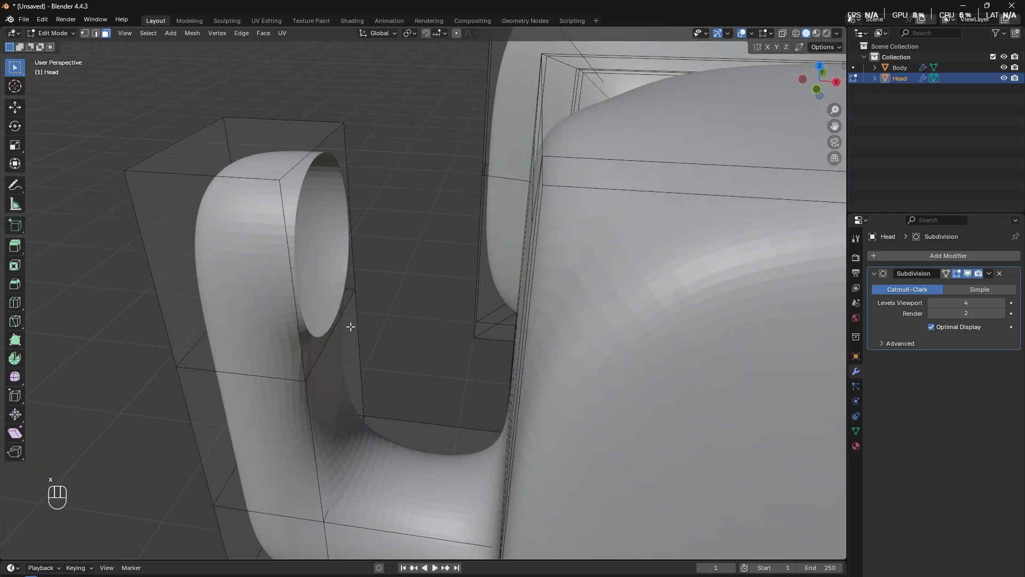
pyautogui.moveTo(284, 278); pyautogui.dragTo(428, 322, button='middle')
pyautogui.click(668, 256)
pyautogui.press('x')
pyautogui.click(668, 257)
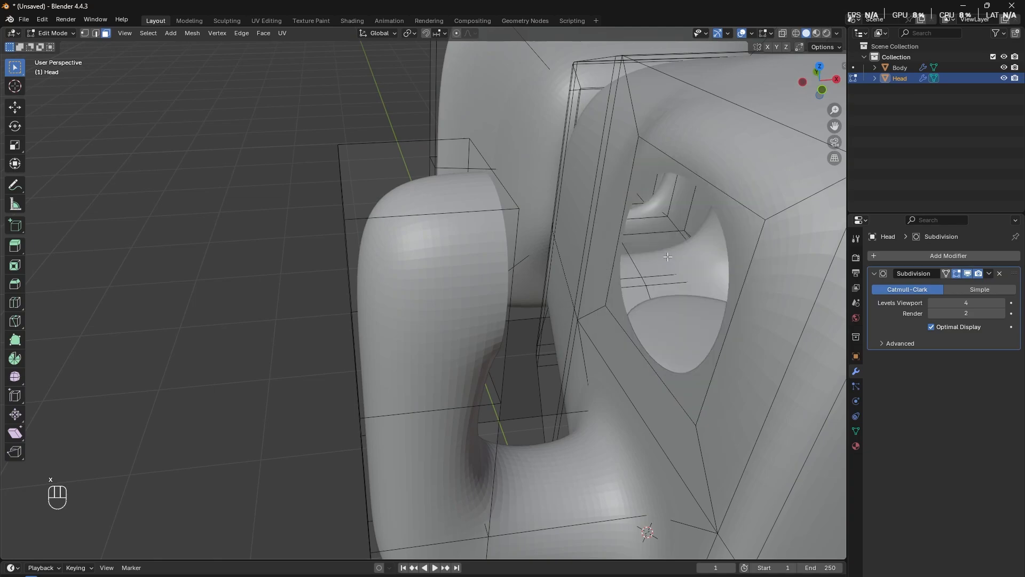
pyautogui.keyDown('shift'); pyautogui.moveTo(557, 329); pyautogui.dragTo(502, 311, button='middle'); pyautogui.keyUp('shift')
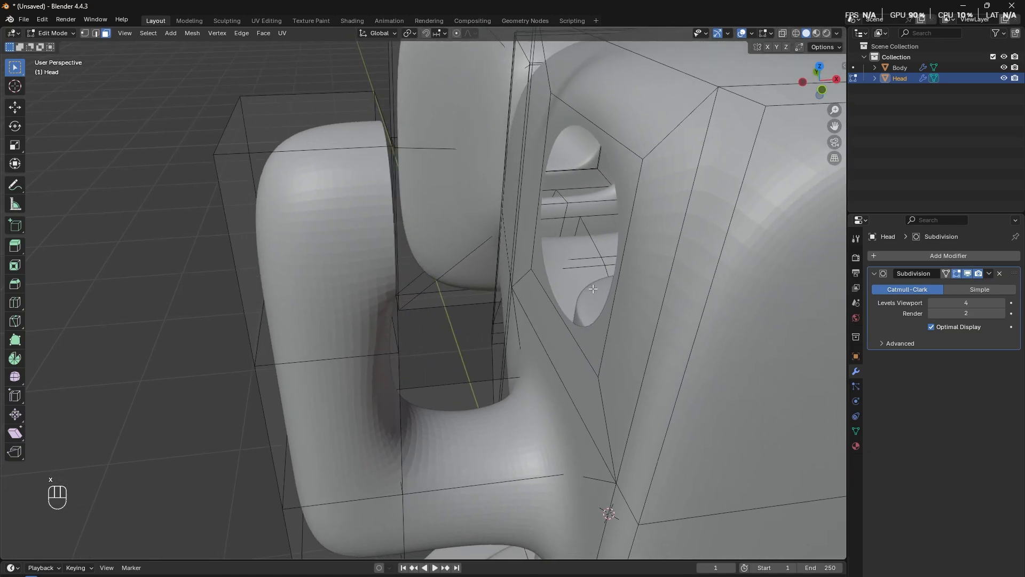
# Join the rear corner vertices of the two facing openings with a lower and an upper edge.
pyautogui.press('1')
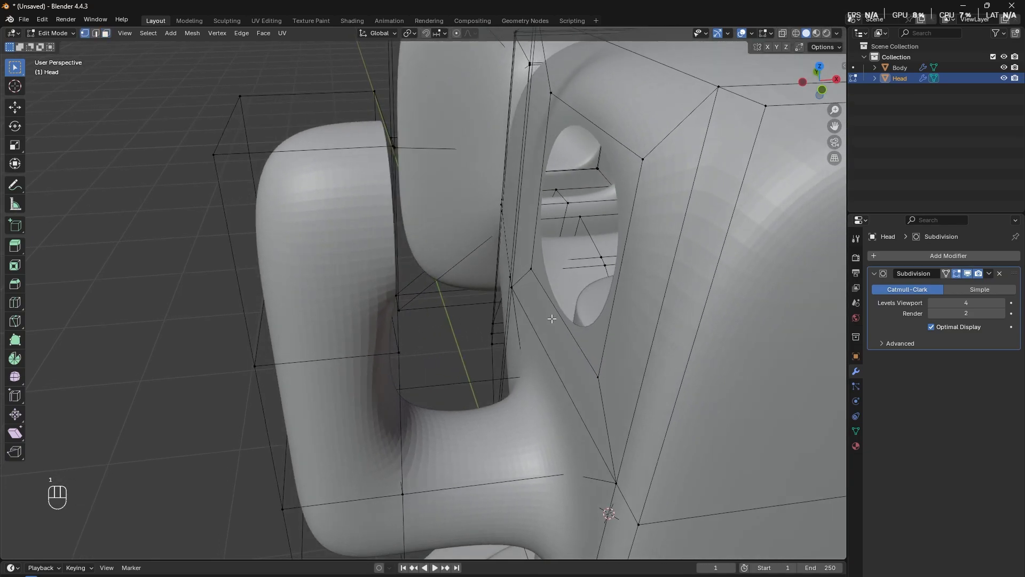
pyautogui.click(598, 380)
pyautogui.keyDown('shift'); pyautogui.click(394, 366); pyautogui.keyUp('shift')
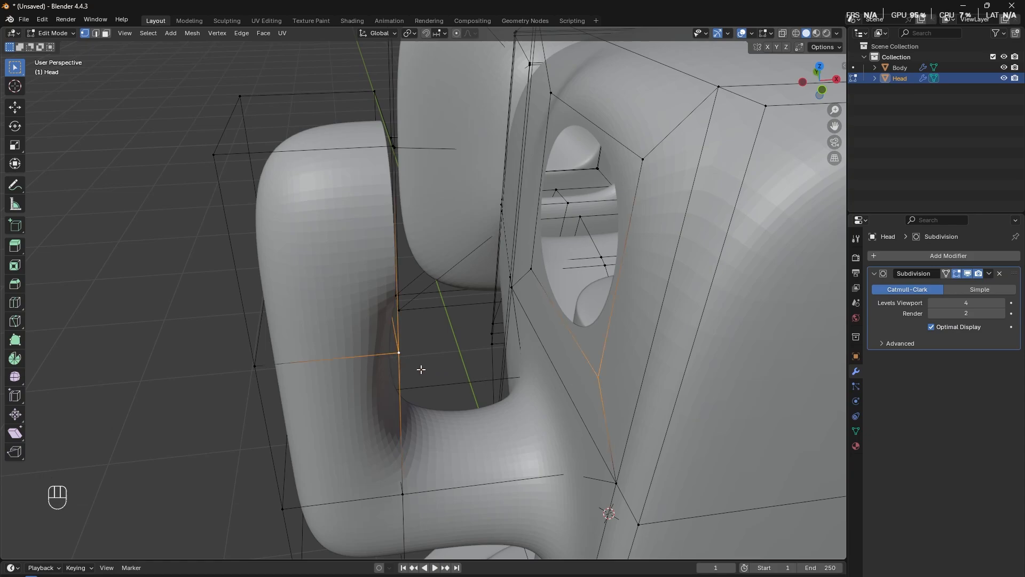
pyautogui.moveTo(398, 367)
pyautogui.mouseDown(button='middle')
pyautogui.moveTo(432, 373)
pyautogui.moveTo(399, 363)
pyautogui.mouseUp(button='middle')
pyautogui.press('f')
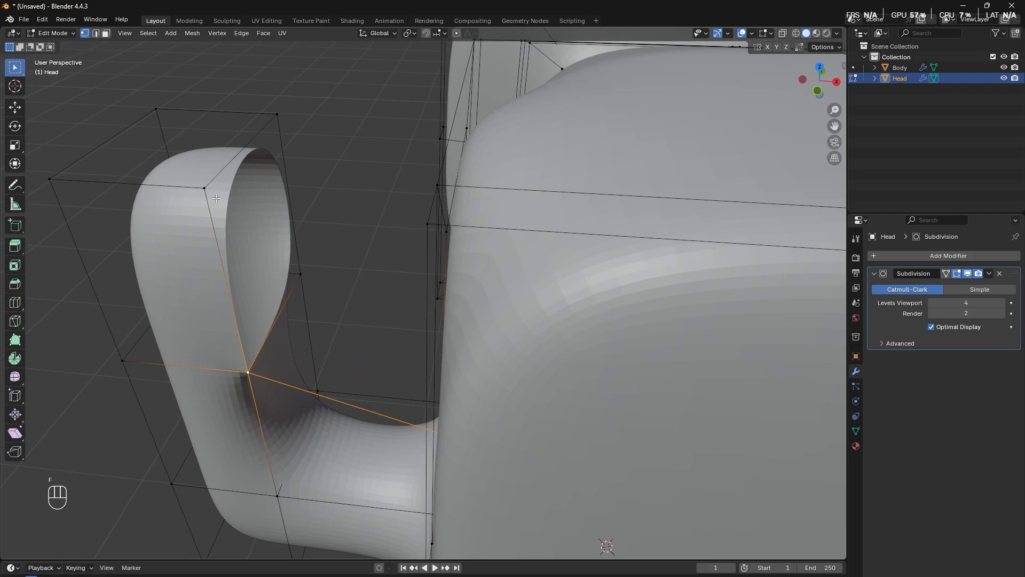
pyautogui.moveTo(216, 199); pyautogui.dragTo(557, 273, button='middle')
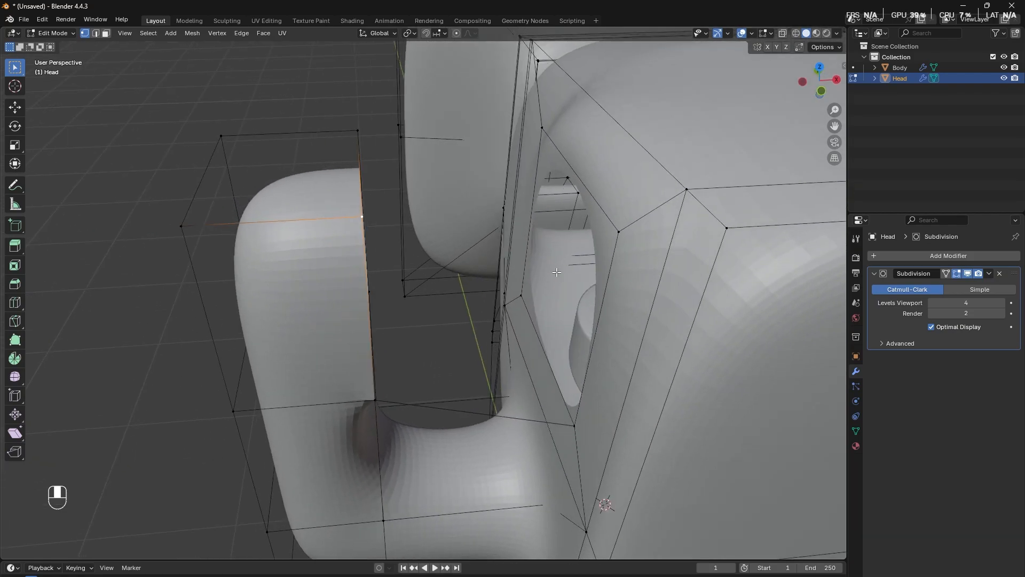
pyautogui.keyDown('shift'); pyautogui.click(620, 233); pyautogui.keyUp('shift')
pyautogui.press('f')
# Join the front corner vertices of the two facing openings with an upper and a lower edge.
pyautogui.moveTo(529, 317); pyautogui.dragTo(535, 343, button='middle')
pyautogui.click(553, 206)
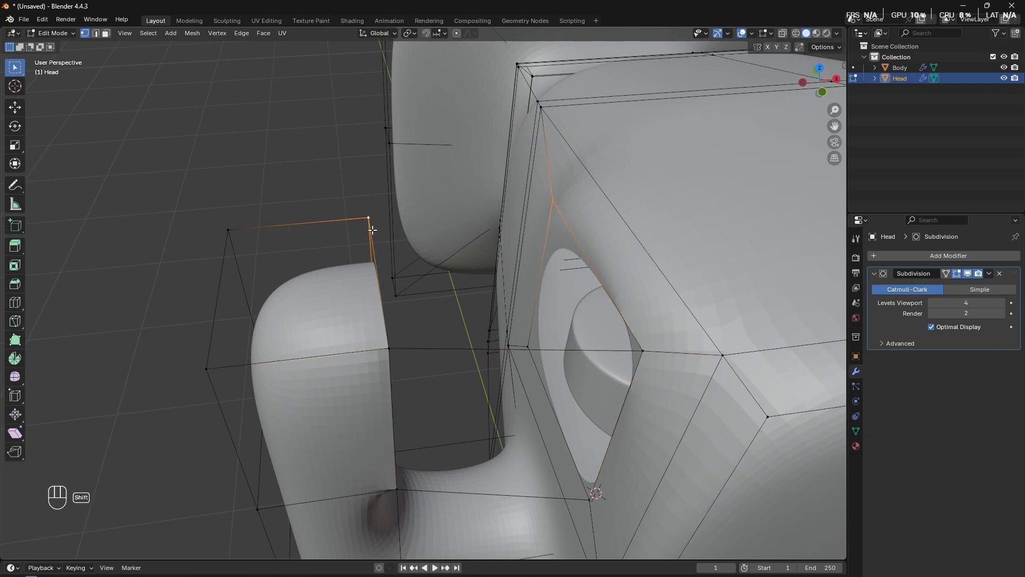
pyautogui.press('f')
pyautogui.moveTo(373, 230); pyautogui.dragTo(449, 318, button='middle')
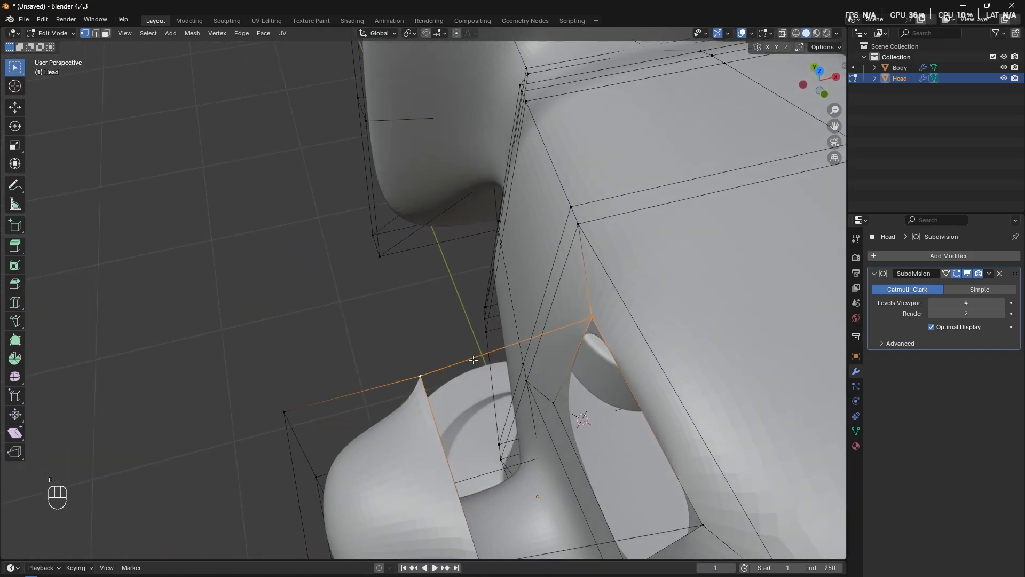
pyautogui.click(549, 402)
pyautogui.moveTo(550, 401); pyautogui.dragTo(338, 370, button='middle')
pyautogui.keyDown('shift'); pyautogui.click(275, 354); pyautogui.keyUp('shift')
pyautogui.press('f')
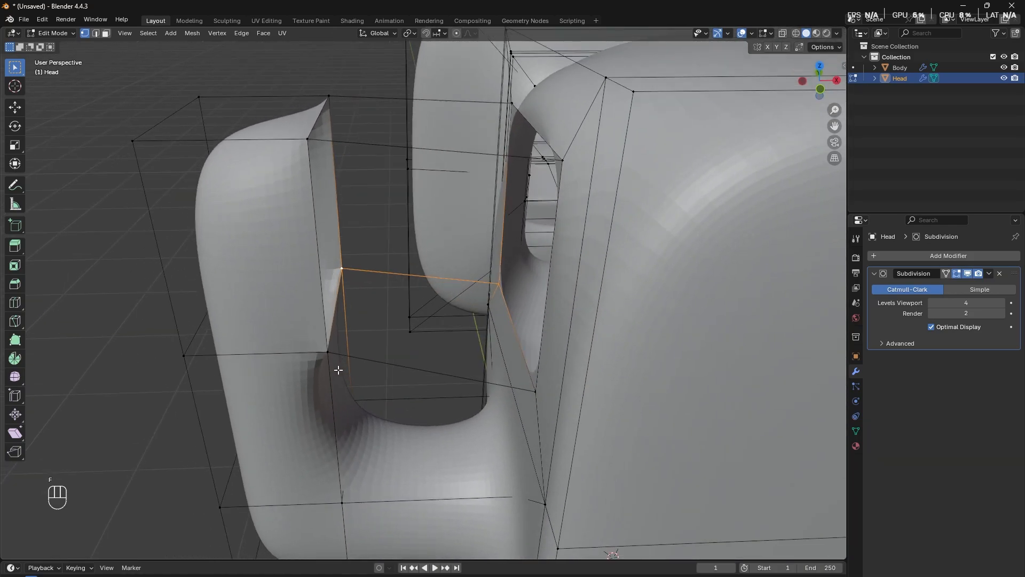
# Fill the rear side of the upper connecting arm with a face between its four corner vertices.
pyautogui.click(329, 357)
pyautogui.keyDown('shift'); pyautogui.click(534, 390); pyautogui.keyUp('shift')
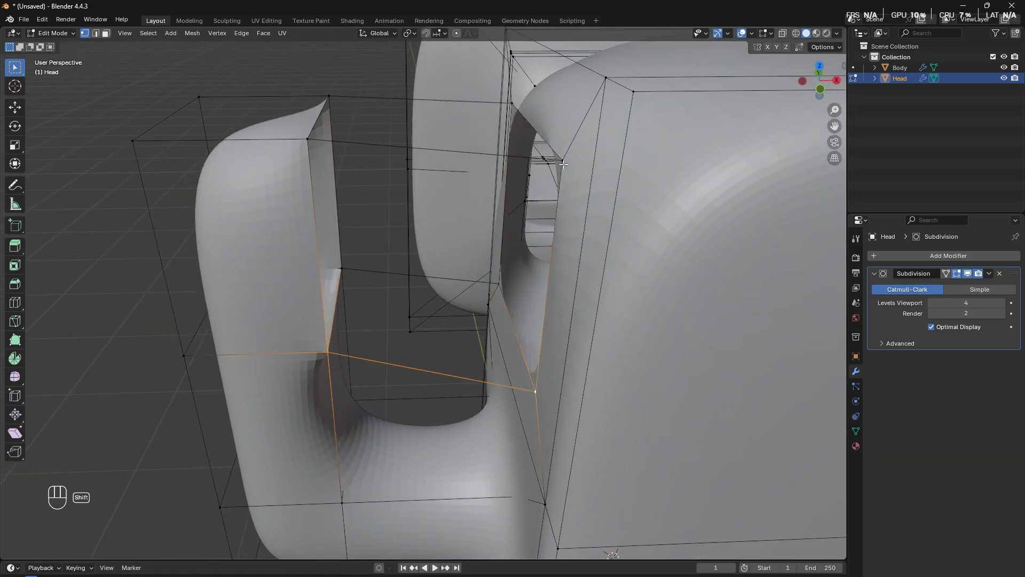
pyautogui.keyDown('shift'); pyautogui.click(563, 163); pyautogui.keyUp('shift')
pyautogui.keyDown('shift'); pyautogui.click(318, 146); pyautogui.keyUp('shift')
pyautogui.press('f')
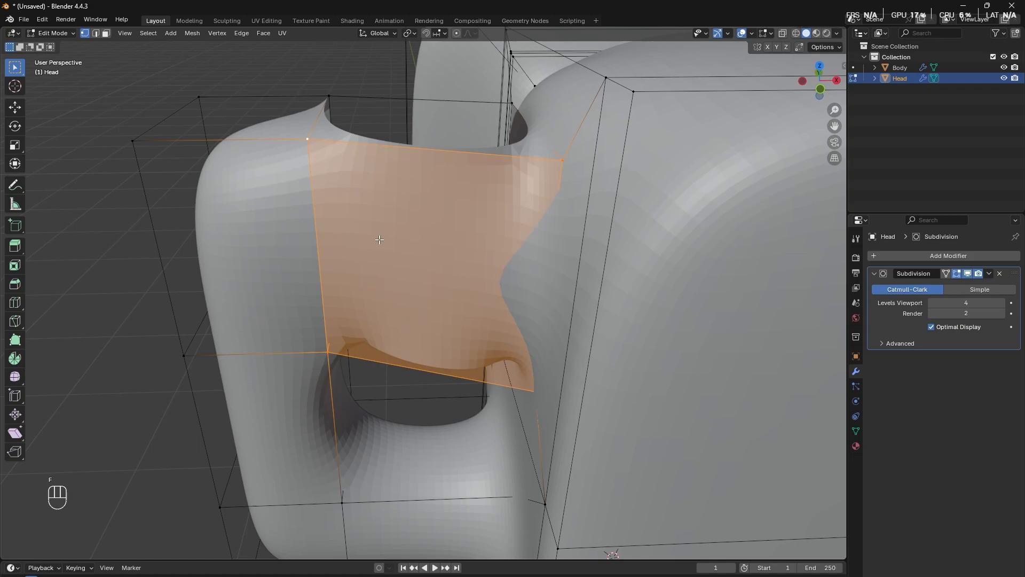
# Fill the top of the upper connecting arm with a face between its four corner vertices.
pyautogui.scroll(5, 380, 239)
pyautogui.moveTo(463, 308); pyautogui.dragTo(457, 356, button='middle')
pyautogui.click(365, 435)
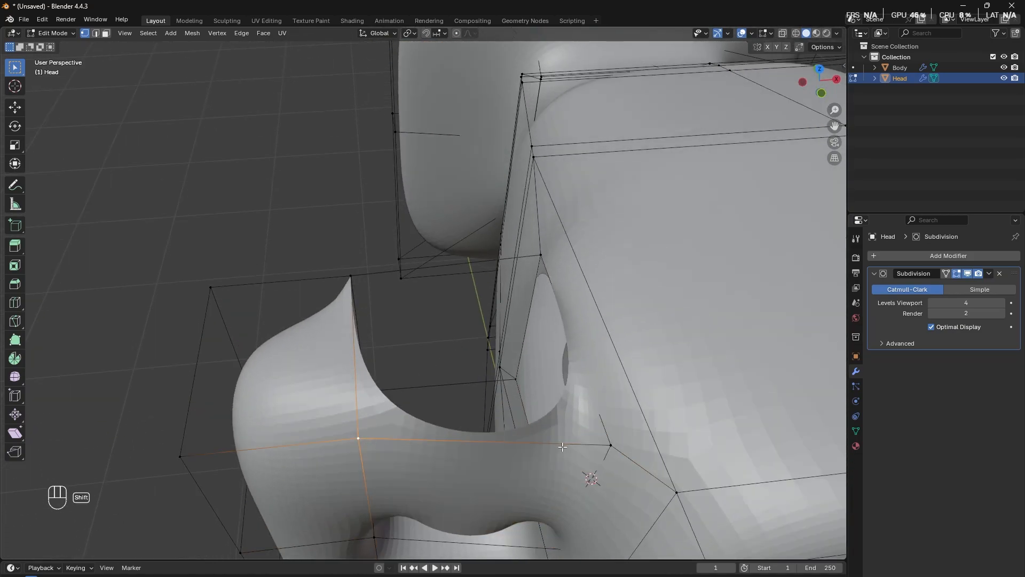
pyautogui.keyDown('shift'); pyautogui.click(536, 272); pyautogui.keyUp('shift')
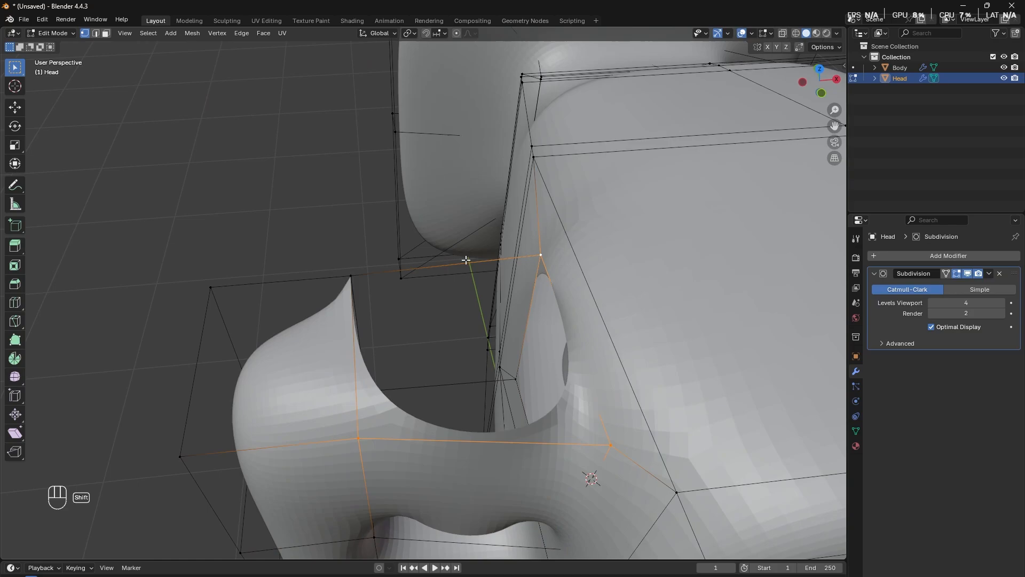
pyautogui.keyDown('shift'); pyautogui.click(348, 278); pyautogui.keyUp('shift')
pyautogui.press('f')
pyautogui.moveTo(423, 389); pyautogui.dragTo(503, 490, button='middle')
pyautogui.scroll(3, 504, 490)
pyautogui.moveTo(537, 449); pyautogui.dragTo(572, 467, button='middle')
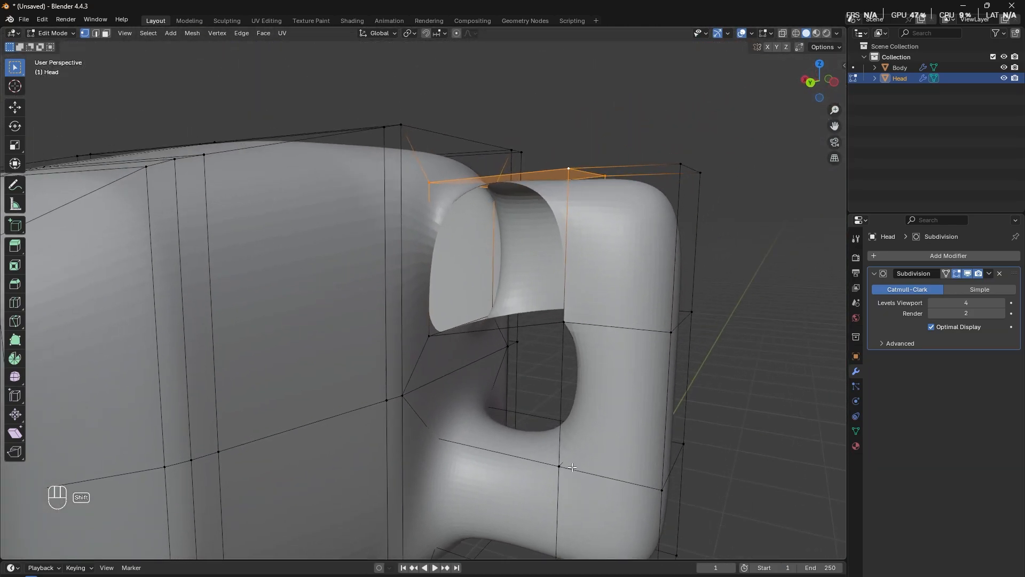
# Fill the front side of the upper connecting arm with a face between its four corner vertices.
pyautogui.click(563, 324)
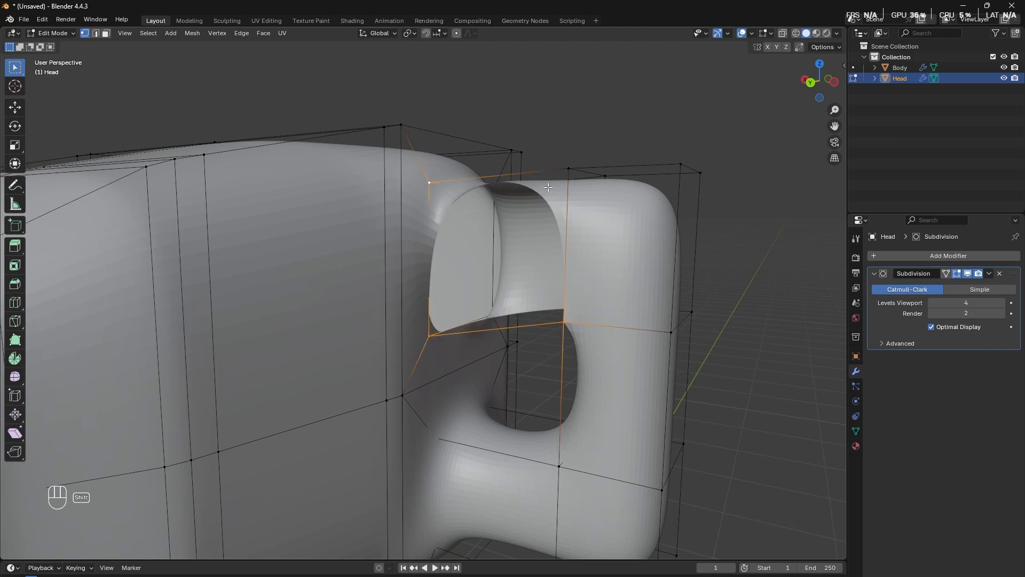
pyautogui.moveTo(564, 192); pyautogui.dragTo(583, 197, button='middle')
pyautogui.press('f')
# Fill the underside of the upper connecting arm to close the handle loop, and clear the selection.
pyautogui.moveTo(574, 347); pyautogui.dragTo(534, 261, button='middle')
pyautogui.click(605, 363)
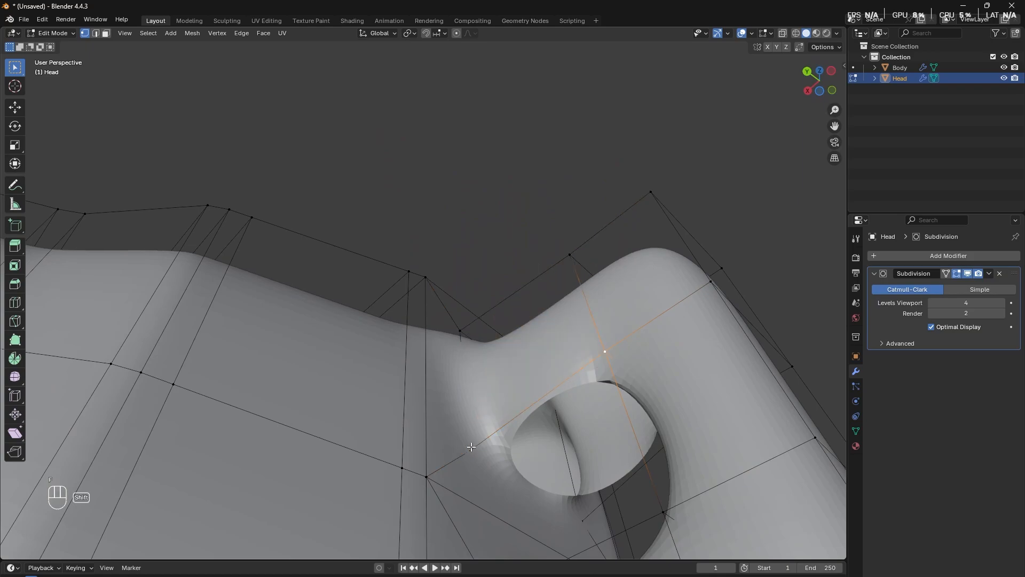
pyautogui.moveTo(504, 477); pyautogui.dragTo(338, 342, button='middle')
pyautogui.click(428, 169)
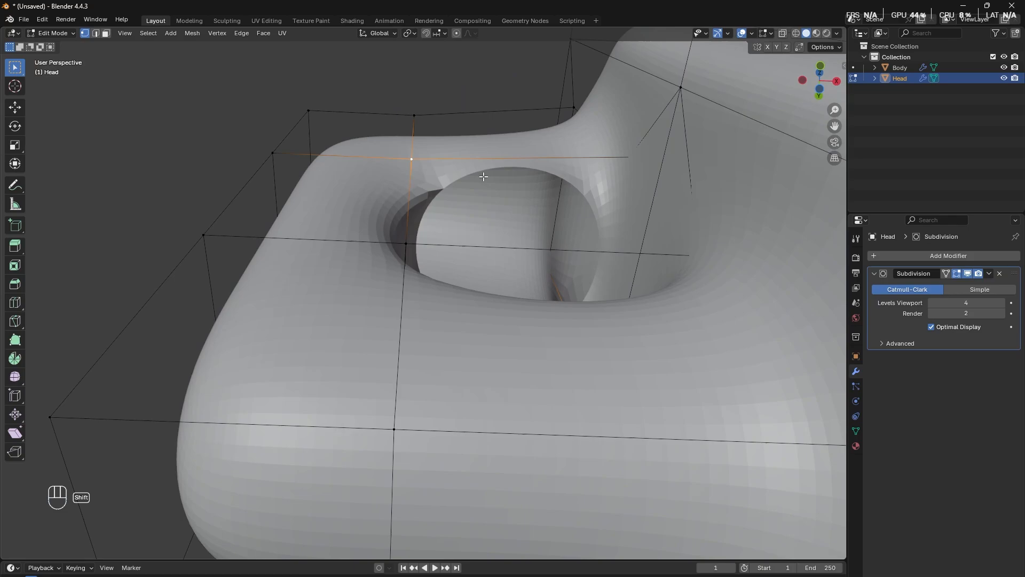
pyautogui.moveTo(604, 255); pyautogui.dragTo(625, 334, button='middle')
pyautogui.press('f')
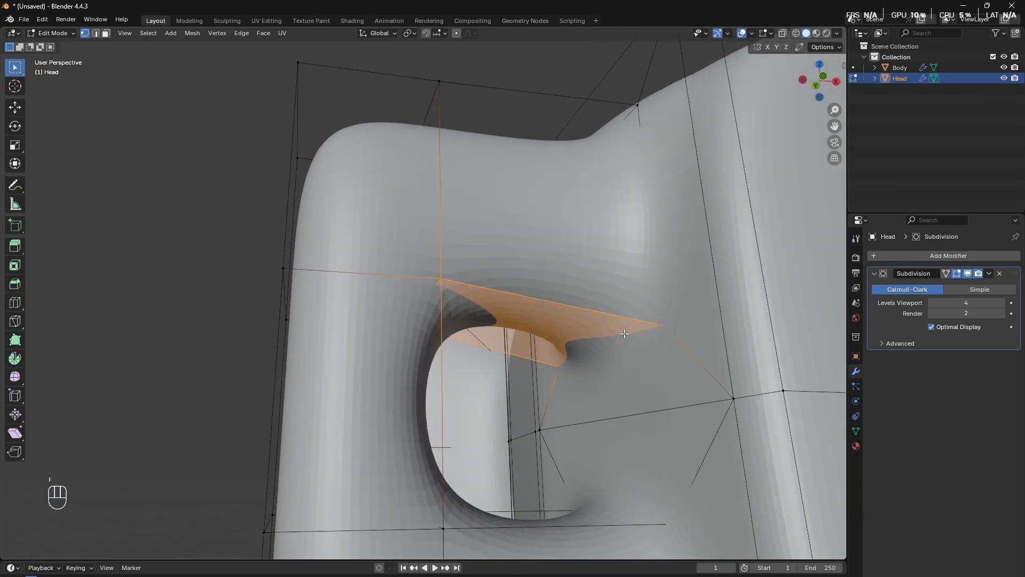
pyautogui.scroll(-1, 564, 401)
pyautogui.click(294, 401)
pyautogui.scroll(-3, 258, 400)
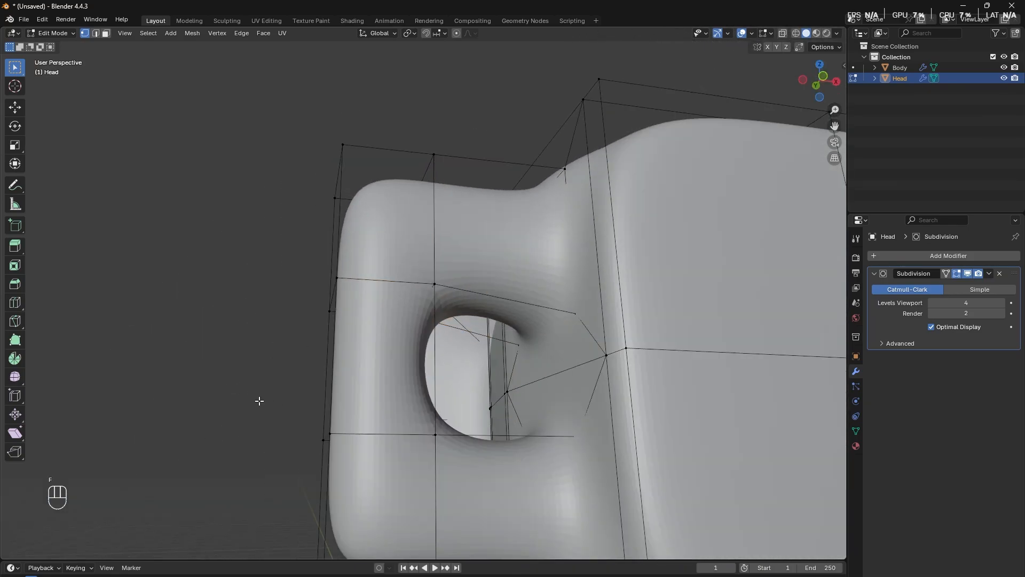
pyautogui.moveTo(257, 403); pyautogui.dragTo(366, 393, button='middle')
# Add a centred loop cut around the upper connecting arm and bevel it about 0.139 m with one segment.
pyautogui.hotkey('ctrl', 'r')
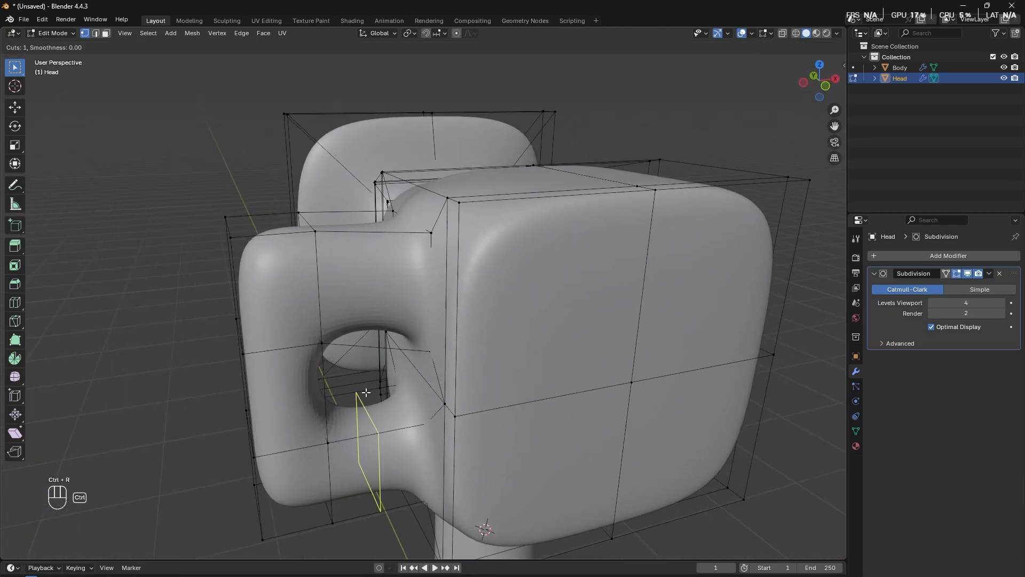
pyautogui.click(361, 286)
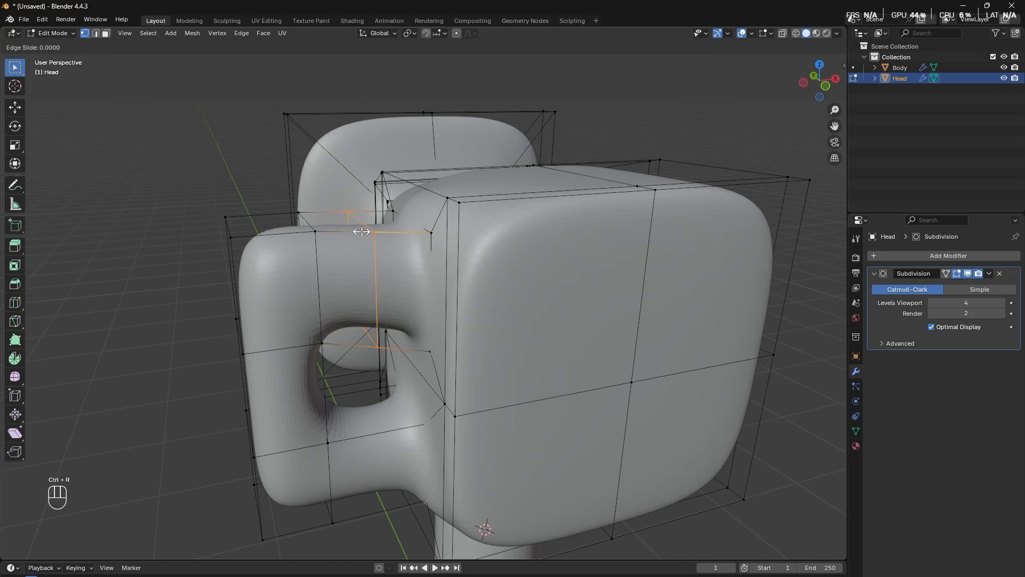
pyautogui.rightClick(372, 297)
pyautogui.hotkey('ctrl', 'b')
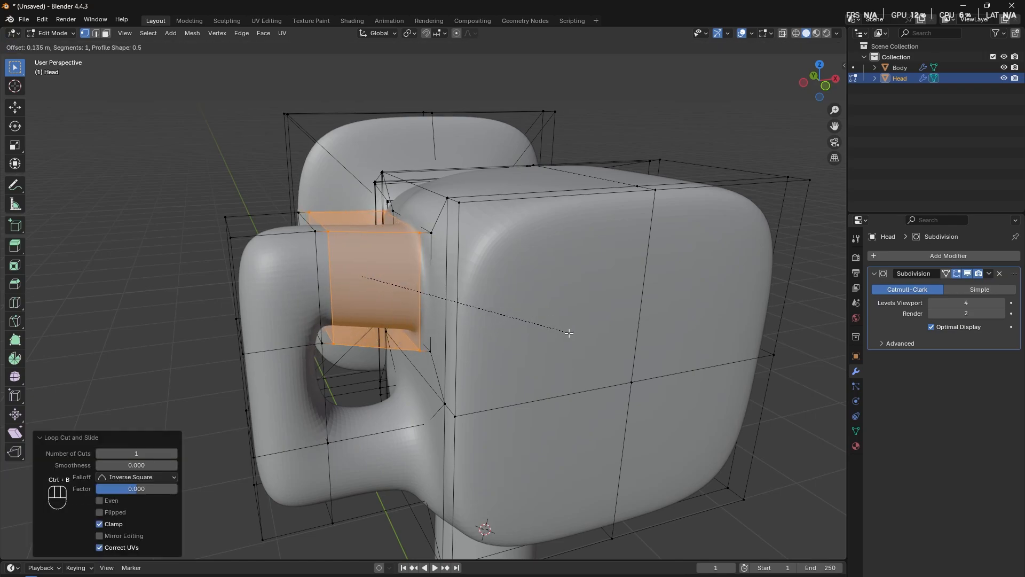
pyautogui.click(571, 335)
pyautogui.keyDown('shift'); pyautogui.moveTo(300, 307); pyautogui.dragTo(337, 307, button='middle'); pyautogui.keyUp('shift')
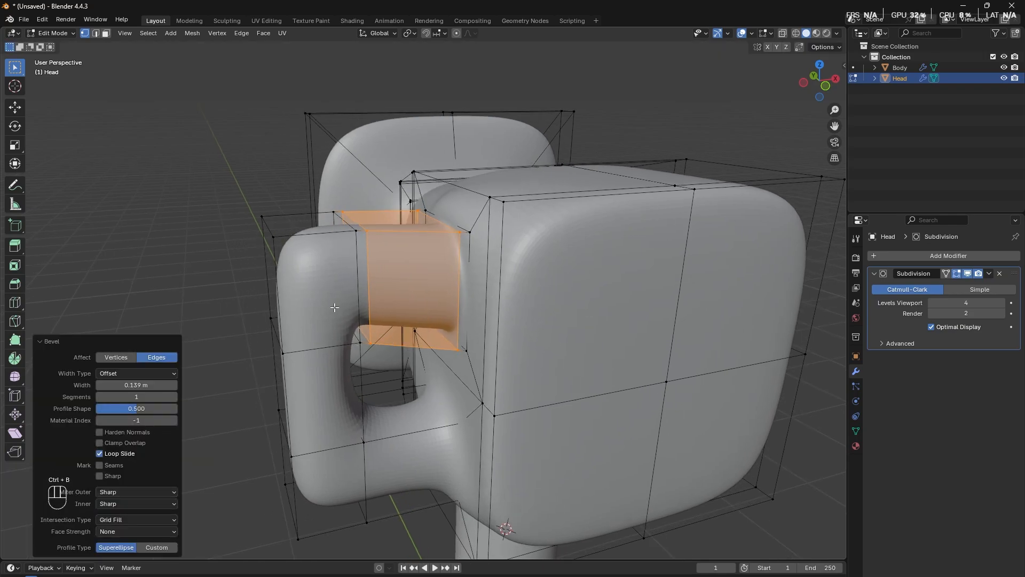
# Add a centred loop cut around the middle section of the handle's upright and bevel it about 0.131 m with one segment.
pyautogui.click(336, 306)
pyautogui.hotkey('ctrl', 'r')
pyautogui.hotkey('ctrl', 'r')
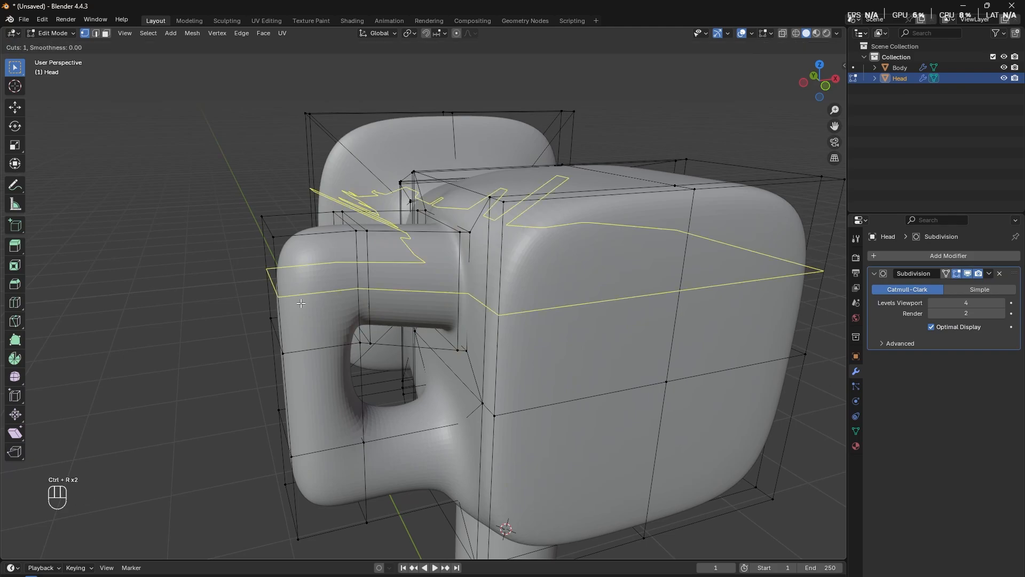
pyautogui.click(307, 392)
pyautogui.click(310, 399)
pyautogui.hotkey('ctrl', 'b')
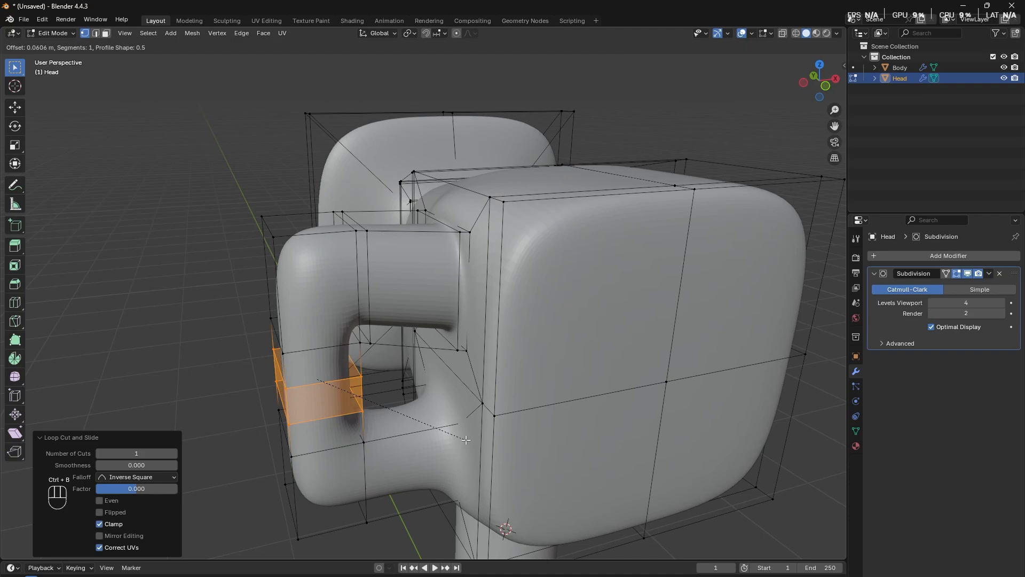
pyautogui.click(420, 419)
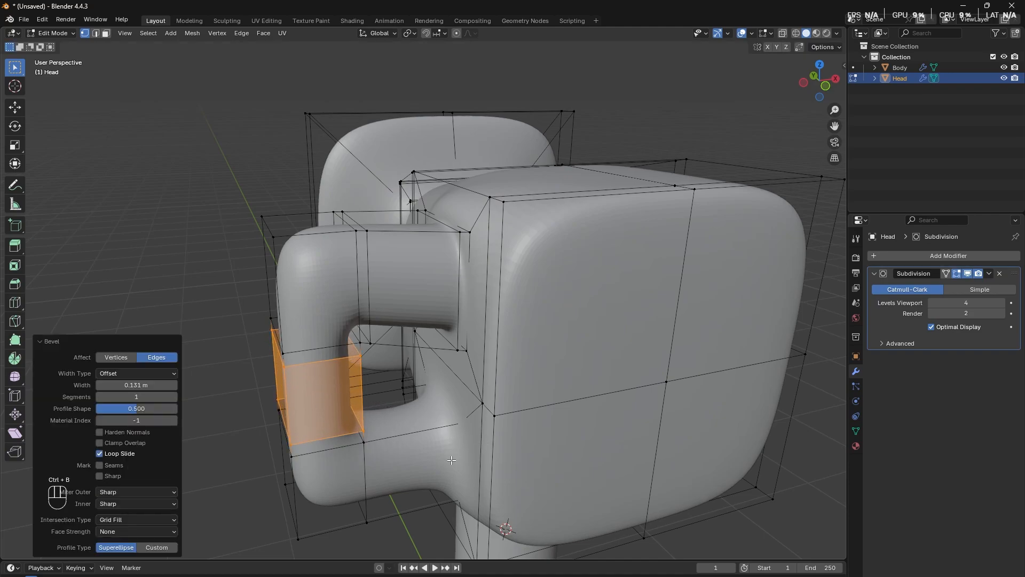
# Add a centred loop cut around the lower connecting arm and bevel it about 0.117 m with one segment.
pyautogui.moveTo(419, 419); pyautogui.dragTo(406, 411, button='middle')
pyautogui.hotkey('ctrl', 'r')
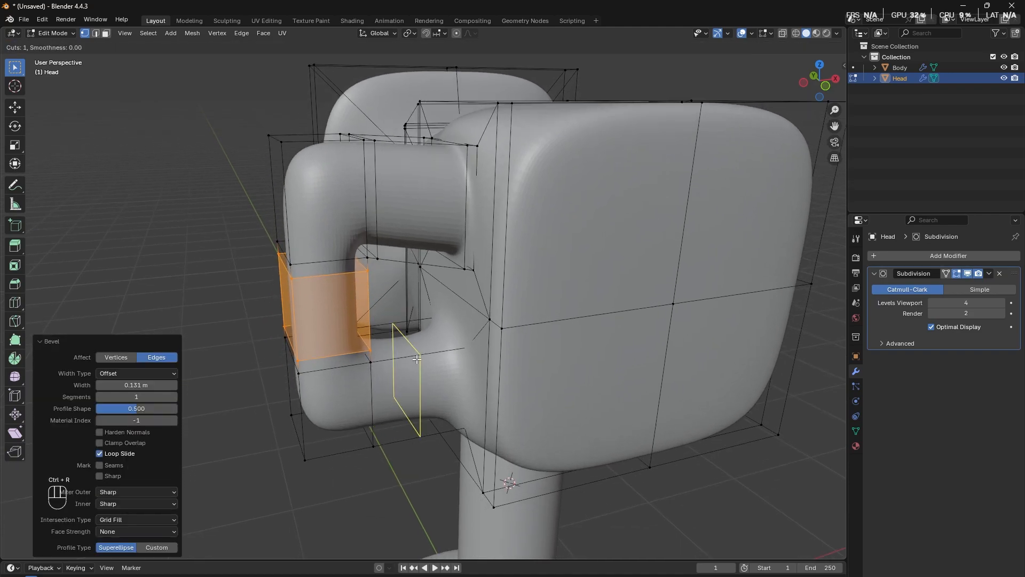
pyautogui.click(417, 359)
pyautogui.rightClick(418, 359)
pyautogui.hotkey('ctrl', 'b')
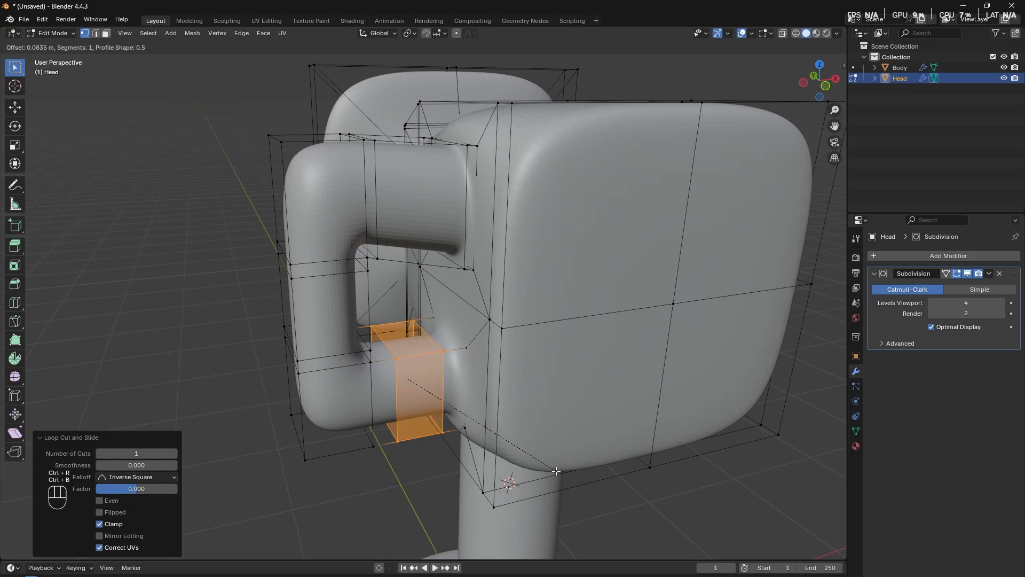
pyautogui.click(563, 475)
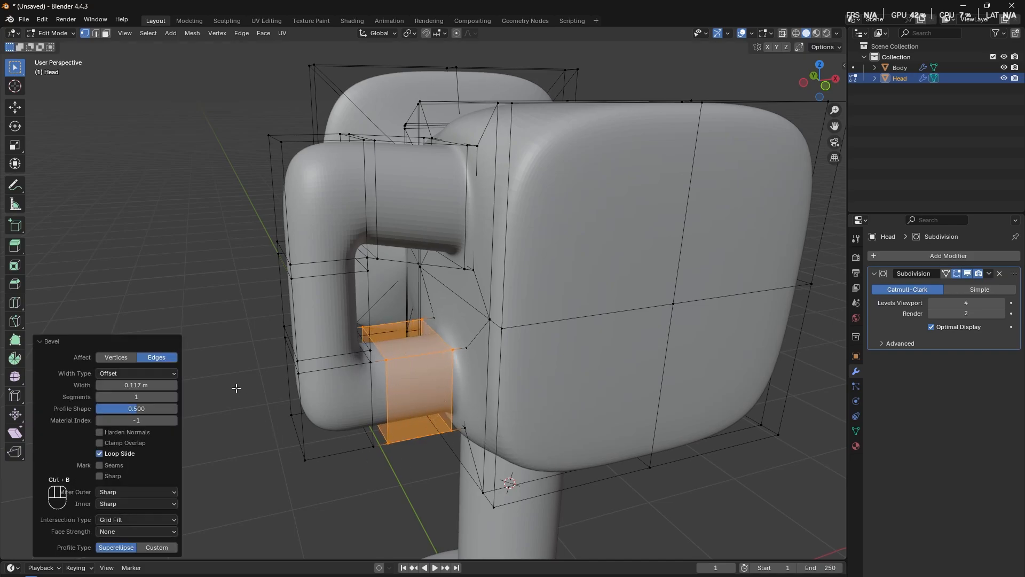
# Examine the handle on the whole turret outside Edit Mode, and return to editing the head's mesh up close.
pyautogui.press('Tab')
pyautogui.moveTo(188, 294); pyautogui.dragTo(396, 381, button='middle')
pyautogui.scroll(-6, 410, 376)
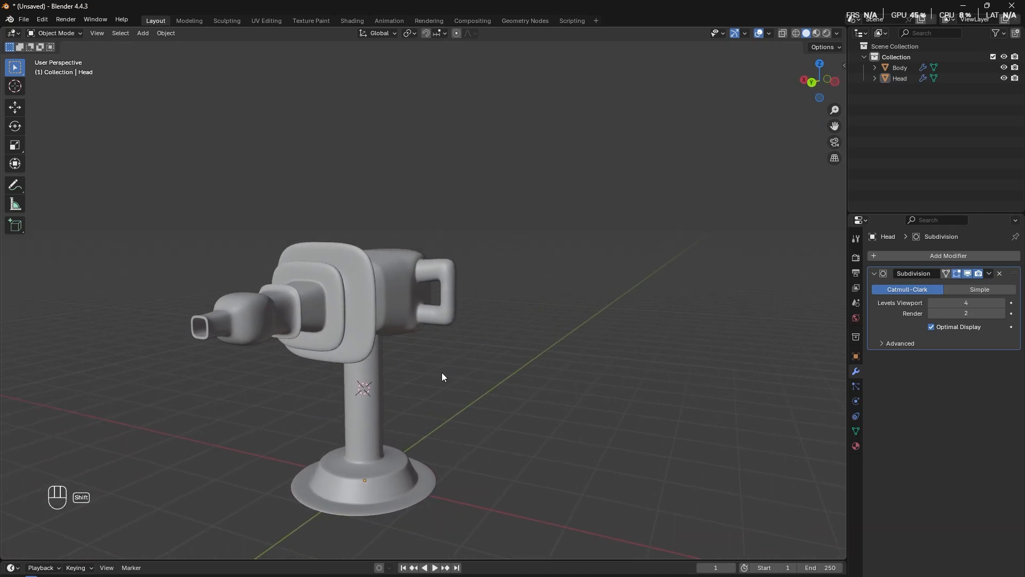
pyautogui.hotkey('alt', 'Tab')
pyautogui.hotkey('alt', 'Tab')
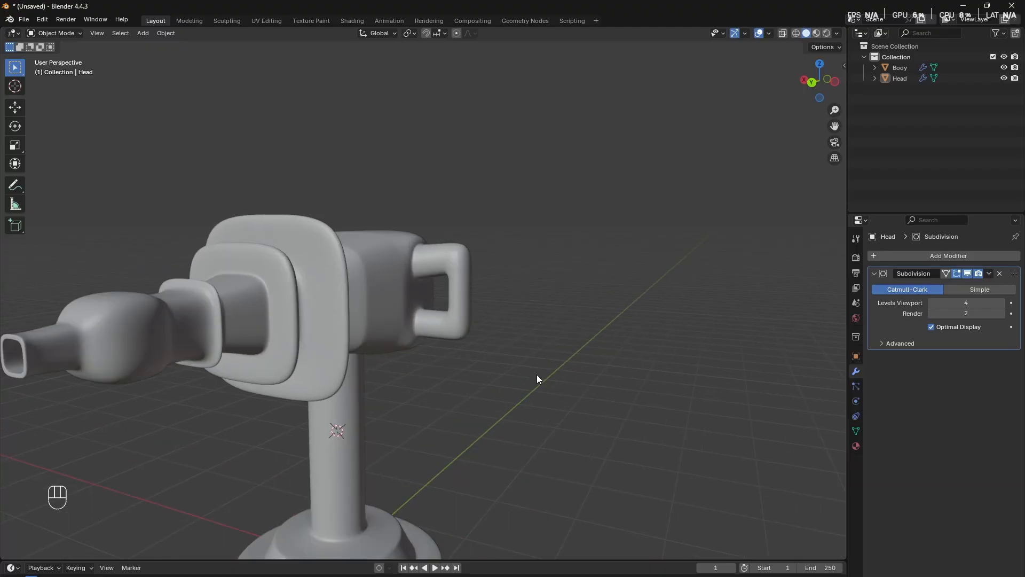
pyautogui.scroll(3, 537, 374)
pyautogui.press('Tab')
pyautogui.moveTo(531, 314); pyautogui.dragTo(448, 344, button='middle')
pyautogui.scroll(3, 543, 318)
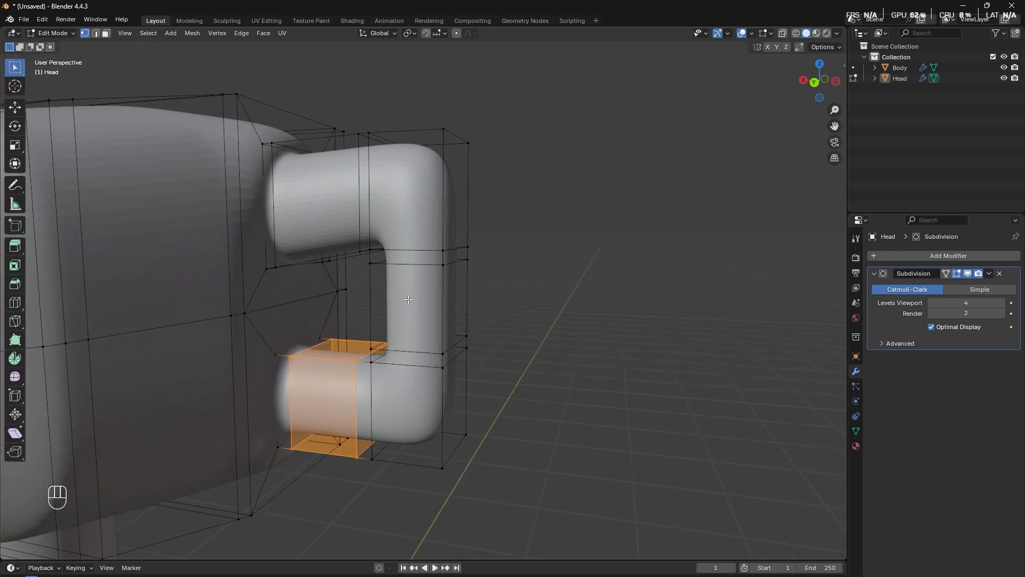
# Move the face ring in the middle of the handle's upright about -0.121 m along X, using smooth proportional editing with a size of 0.263 m.
pyautogui.keyDown('alt'); pyautogui.keyDown('shift'); pyautogui.click(422, 316); pyautogui.keyUp('shift'); pyautogui.keyUp('alt')
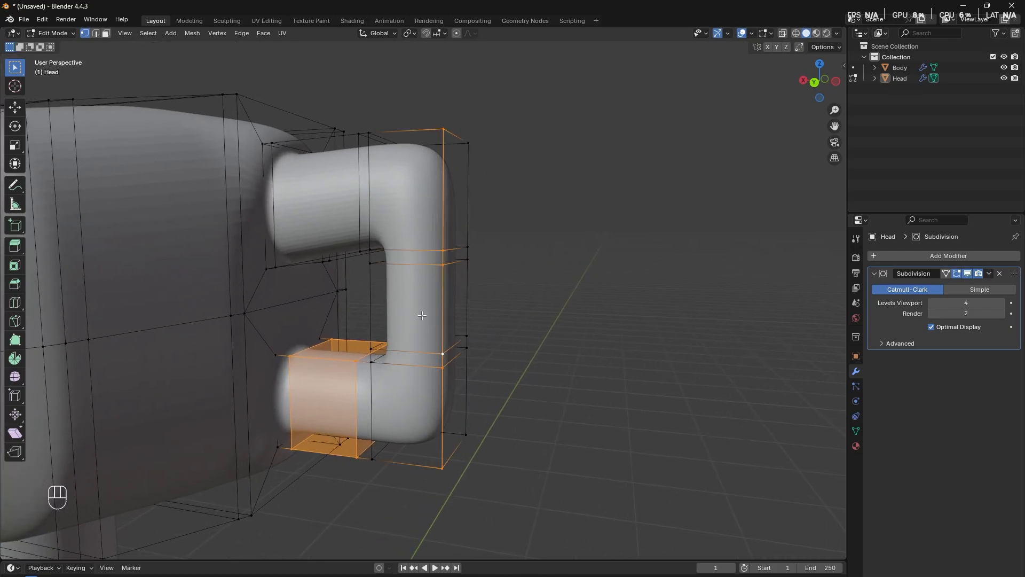
pyautogui.press('3')
pyautogui.keyDown('alt'); pyautogui.keyDown('shift'); pyautogui.click(415, 306); pyautogui.keyUp('shift'); pyautogui.keyUp('alt')
pyautogui.moveTo(485, 349); pyautogui.dragTo(502, 350, button='middle')
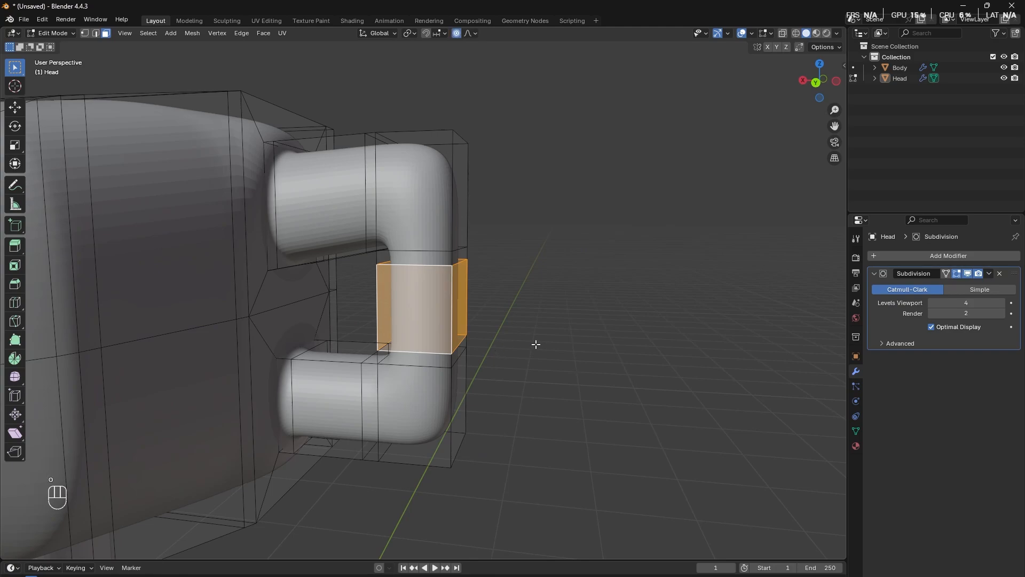
pyautogui.press('g')
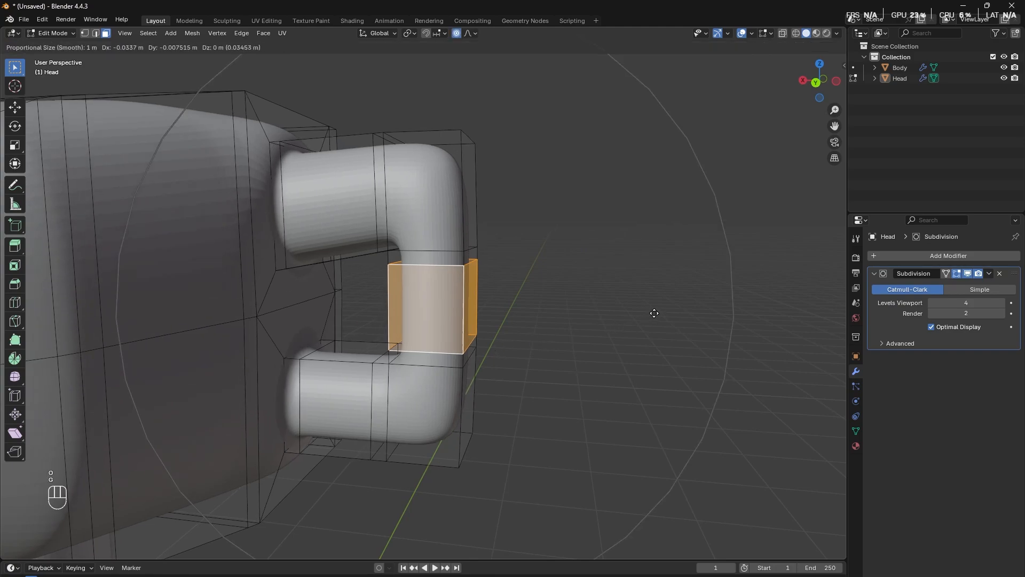
pyautogui.scroll(9, 657, 313)
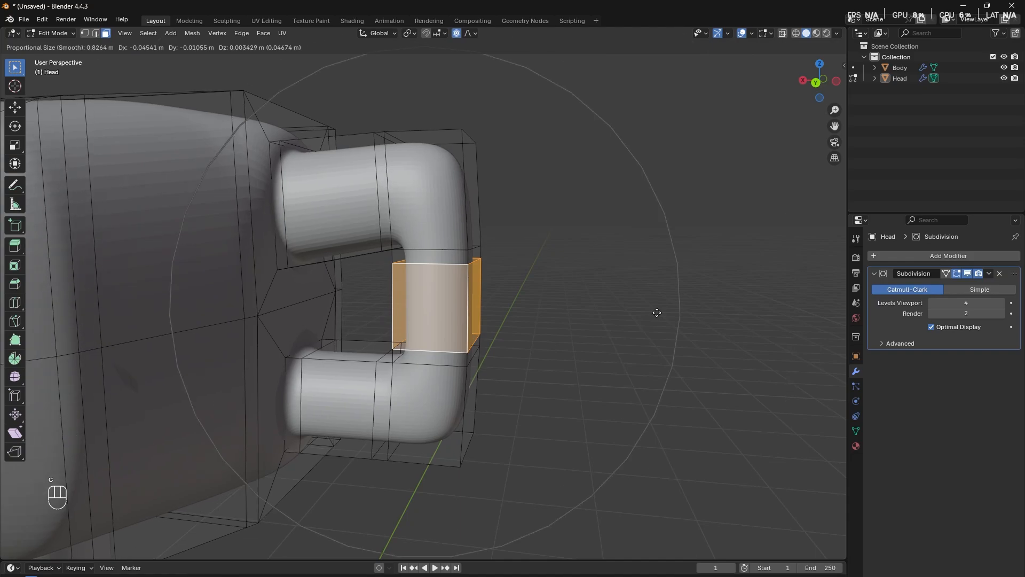
pyautogui.scroll(1, 657, 312)
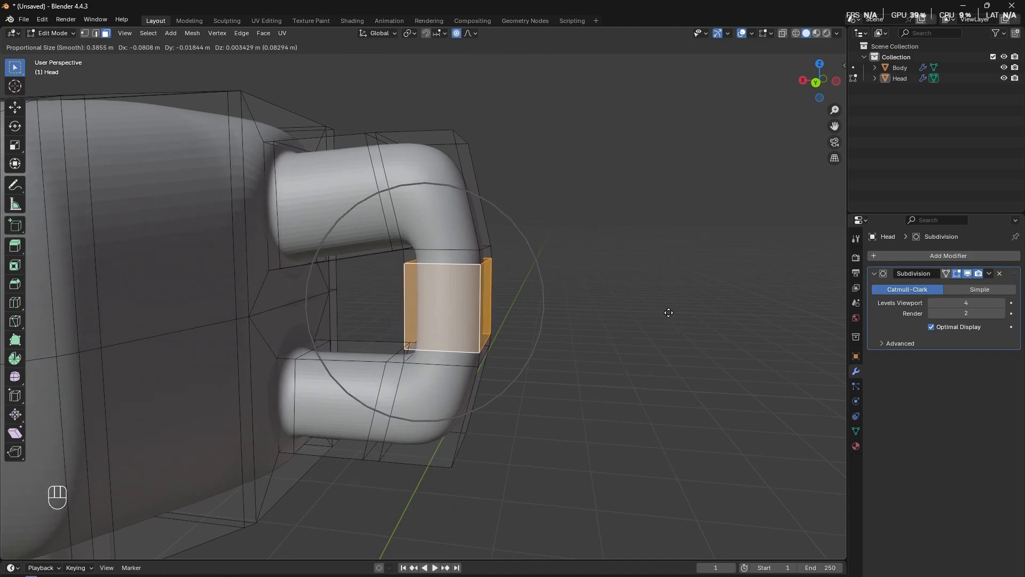
pyautogui.scroll(4, 673, 312)
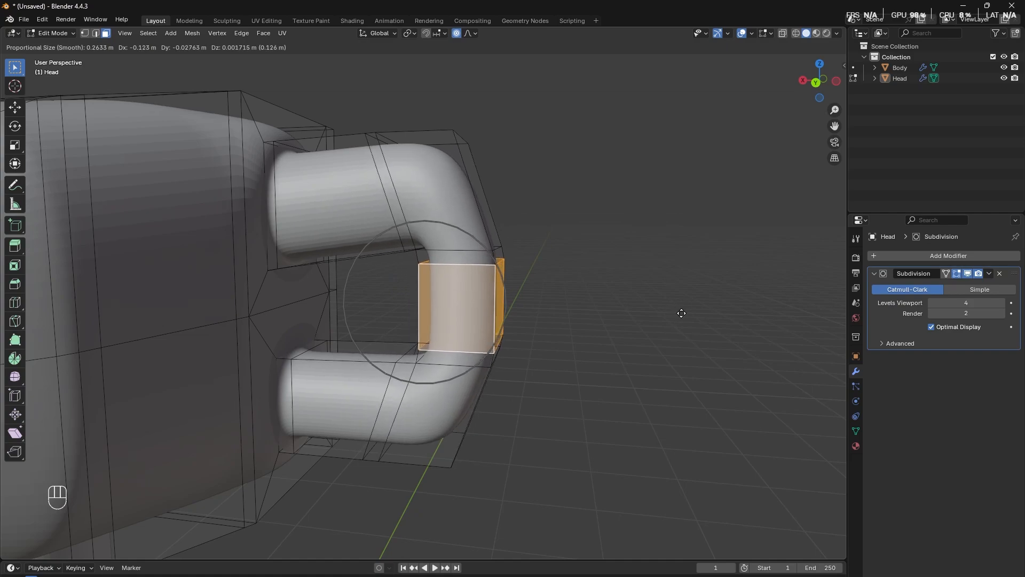
pyautogui.press('x')
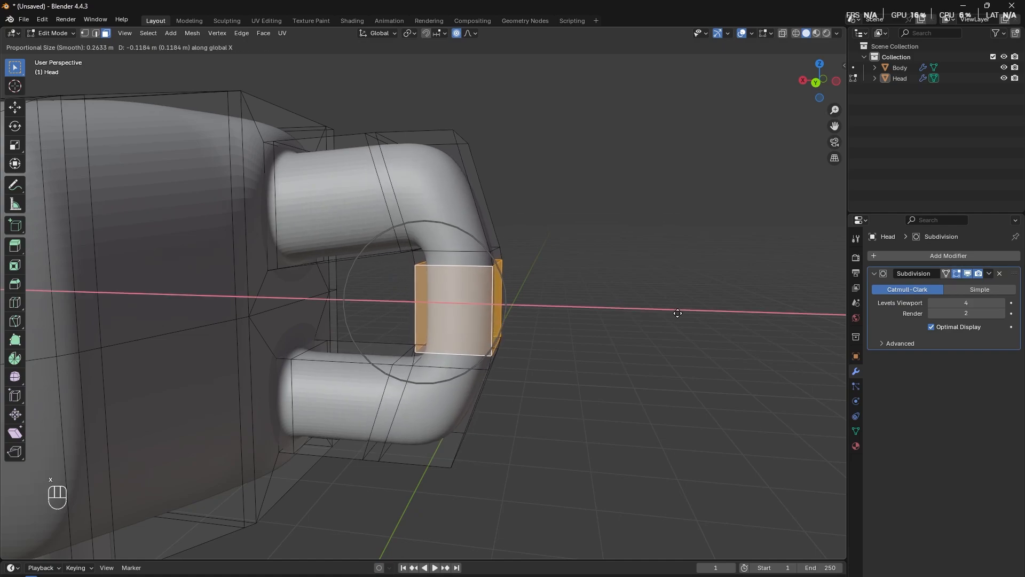
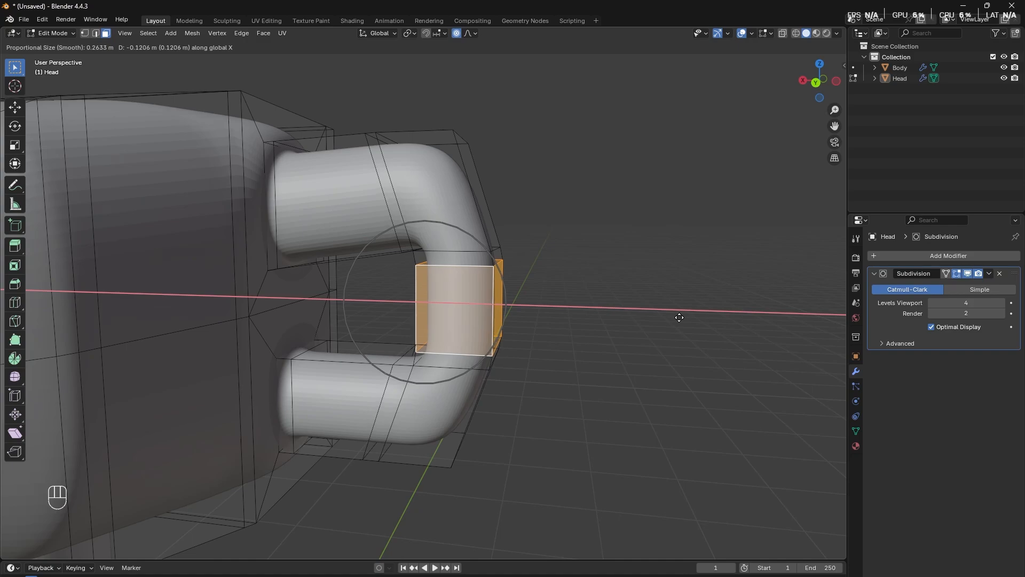
pyautogui.click(680, 316)
# Scale down the narrow face ring around the upper connecting arm near the bend, with proportional editing turned off.
pyautogui.moveTo(638, 339); pyautogui.dragTo(528, 320, button='middle')
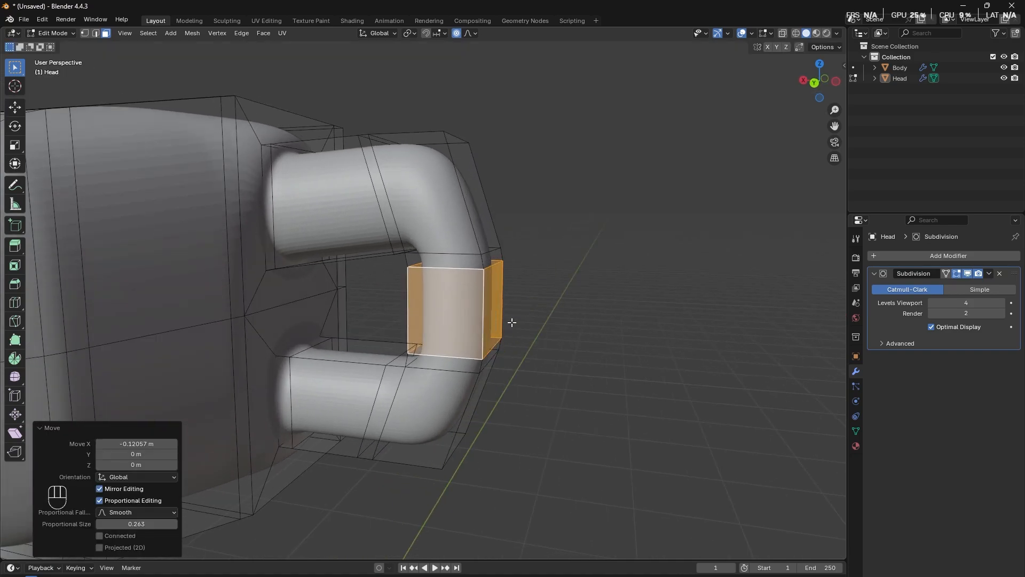
pyautogui.keyDown('alt'); pyautogui.click(373, 167); pyautogui.keyUp('alt')
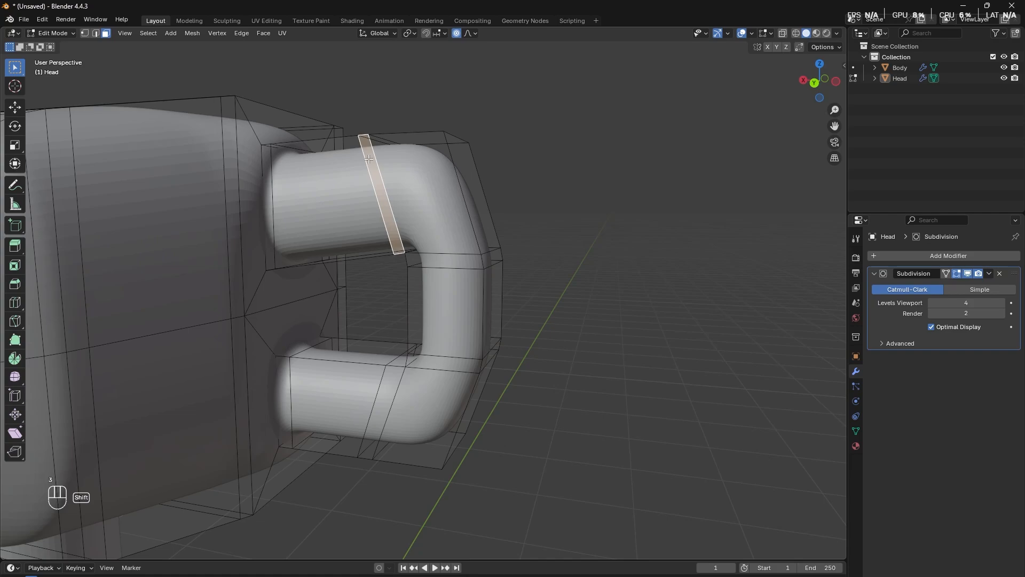
pyautogui.keyDown('alt'); pyautogui.keyDown('shift'); pyautogui.click(368, 157); pyautogui.keyUp('shift'); pyautogui.keyUp('alt')
pyautogui.keyDown('alt'); pyautogui.click(374, 178); pyautogui.keyUp('alt')
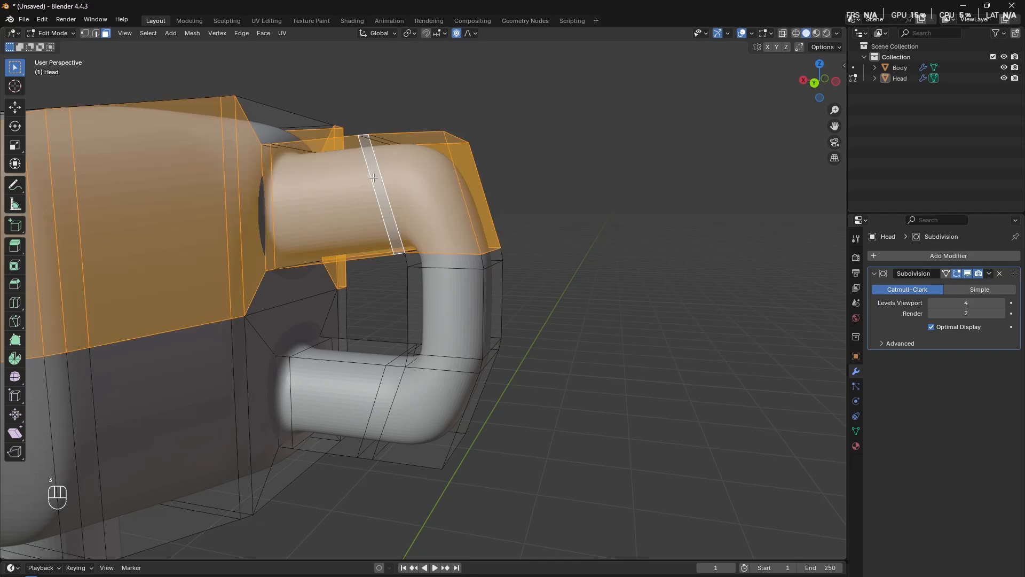
pyautogui.keyDown('alt'); pyautogui.keyDown('shift'); pyautogui.click(363, 137); pyautogui.keyUp('shift'); pyautogui.keyUp('alt')
pyautogui.keyDown('alt'); pyautogui.click(366, 138); pyautogui.keyUp('alt')
pyautogui.moveTo(401, 197); pyautogui.dragTo(413, 210, button='middle')
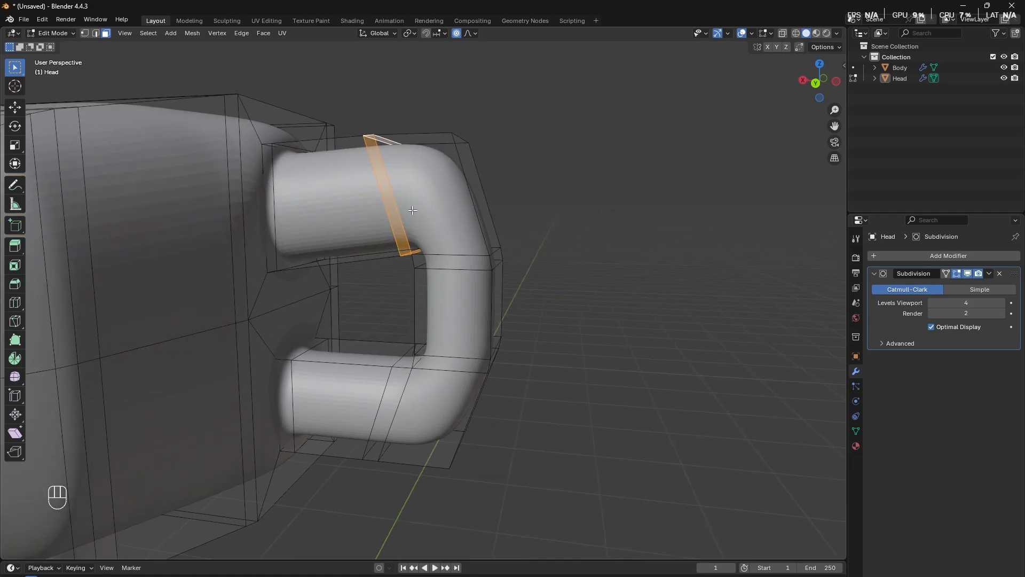
pyautogui.press('s')
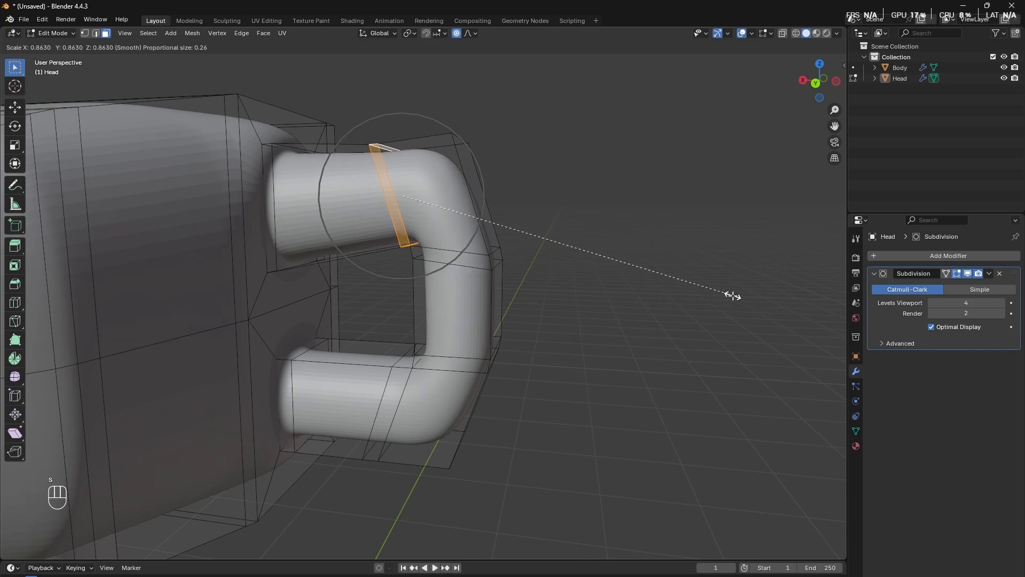
pyautogui.press('Escape')
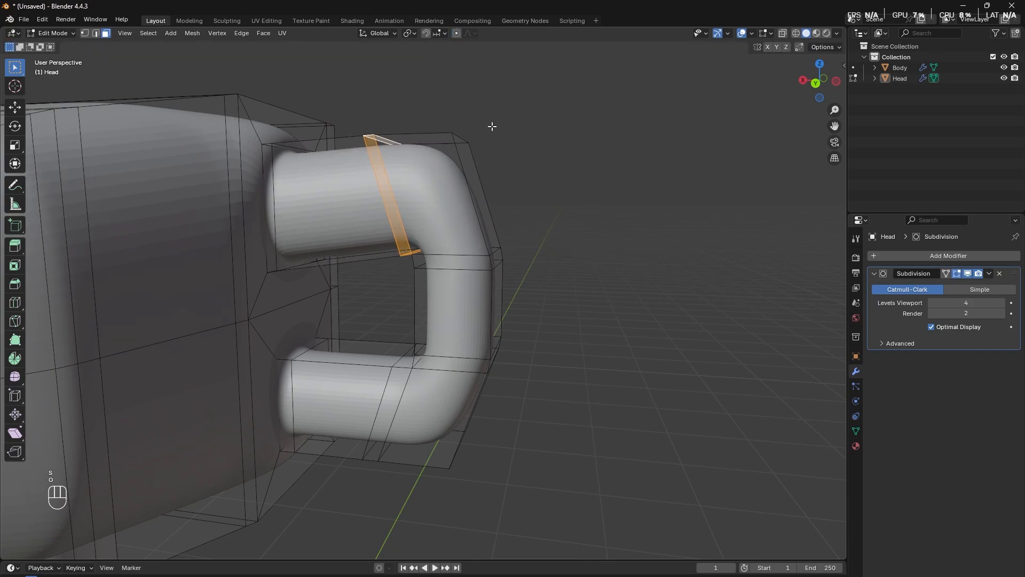
pyautogui.click(574, 267)
pyautogui.moveTo(383, 288)
pyautogui.mouseDown(button='middle')
pyautogui.moveTo(415, 293)
pyautogui.moveTo(432, 322)
pyautogui.moveTo(399, 280)
pyautogui.mouseUp(button='middle')
# Scale the face ring of the lower connecting arm nearest the rear block to 0.767.
pyautogui.click(350, 384)
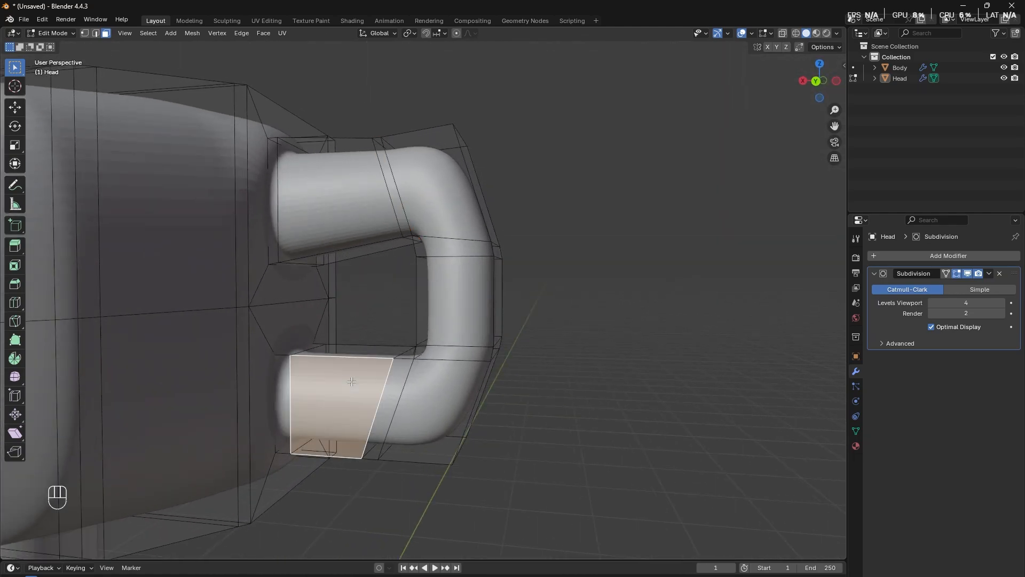
pyautogui.keyDown('shift'); pyautogui.click(353, 368); pyautogui.keyUp('shift')
pyautogui.keyDown('alt'); pyautogui.keyDown('shift'); pyautogui.click(350, 361); pyautogui.keyUp('shift'); pyautogui.keyUp('alt')
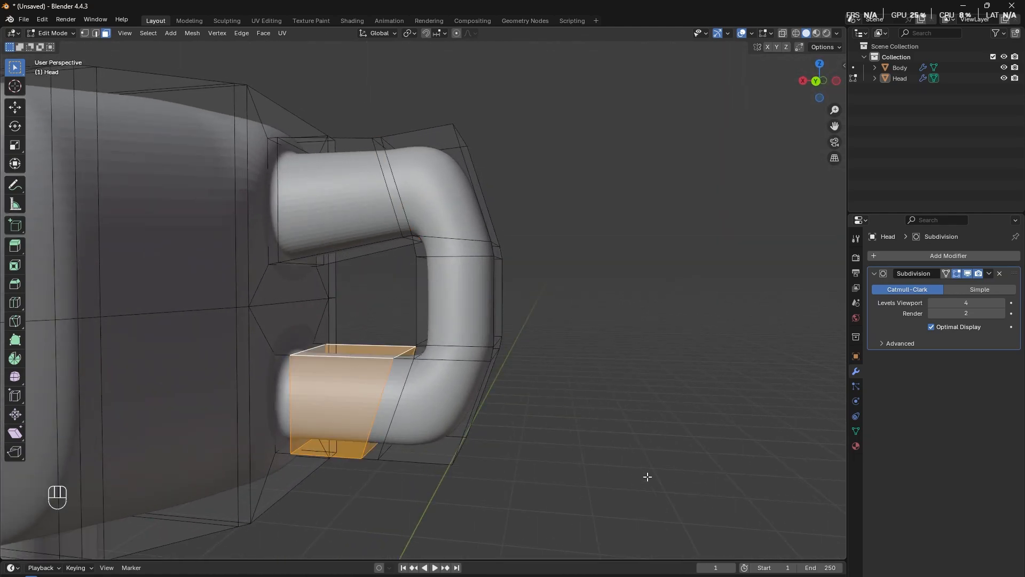
pyautogui.press('s')
pyautogui.click(580, 449)
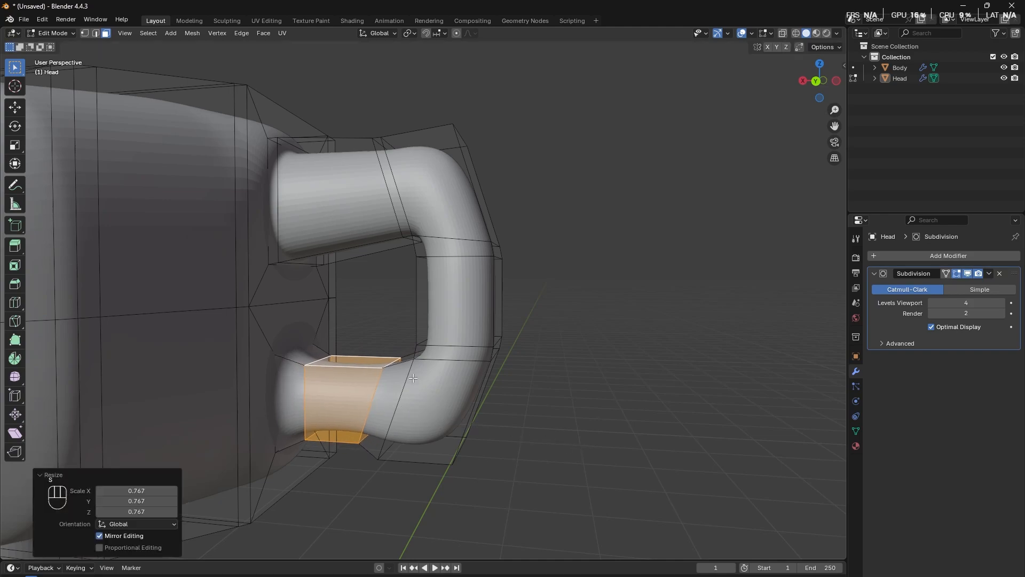
# Scale the narrow face ring between the lower connecting arm and the handle's lower bend to about 0.804.
pyautogui.keyDown('shift'); pyautogui.click(400, 367); pyautogui.keyUp('shift')
pyautogui.click(403, 359)
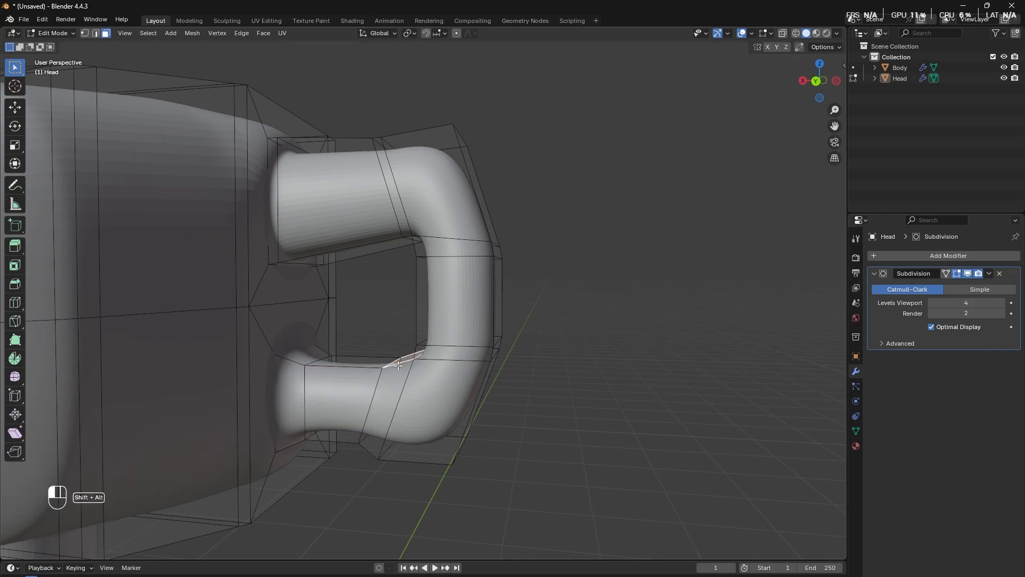
pyautogui.keyDown('alt'); pyautogui.keyDown('shift'); pyautogui.click(398, 366); pyautogui.keyUp('shift'); pyautogui.keyUp('alt')
pyautogui.press('s')
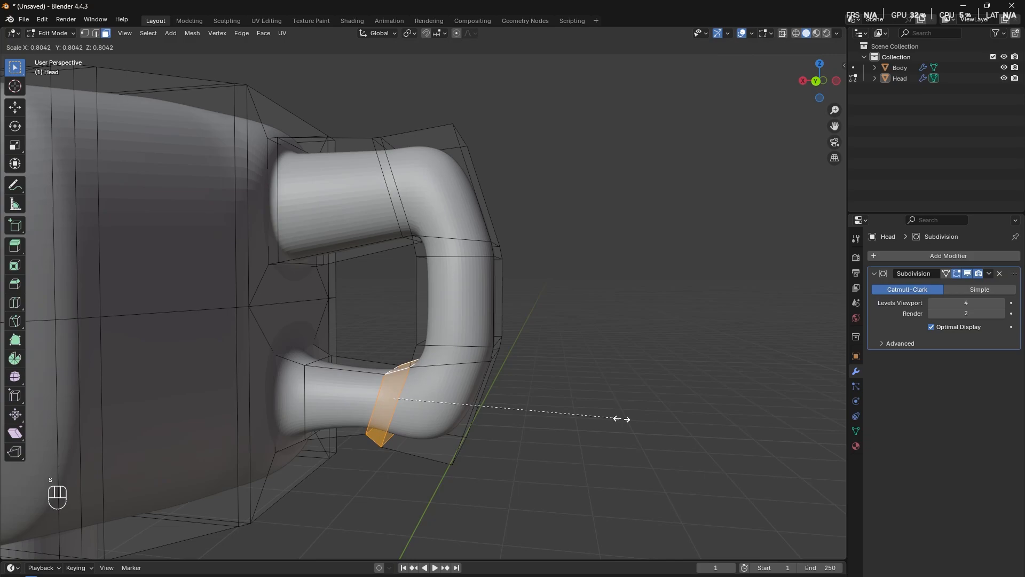
pyautogui.click(622, 419)
# Select the faces around the handle's lower outer bend and scale them to about 0.842.
pyautogui.keyDown('shift'); pyautogui.click(458, 401); pyautogui.keyUp('shift')
pyautogui.moveTo(614, 441); pyautogui.dragTo(586, 447, button='middle')
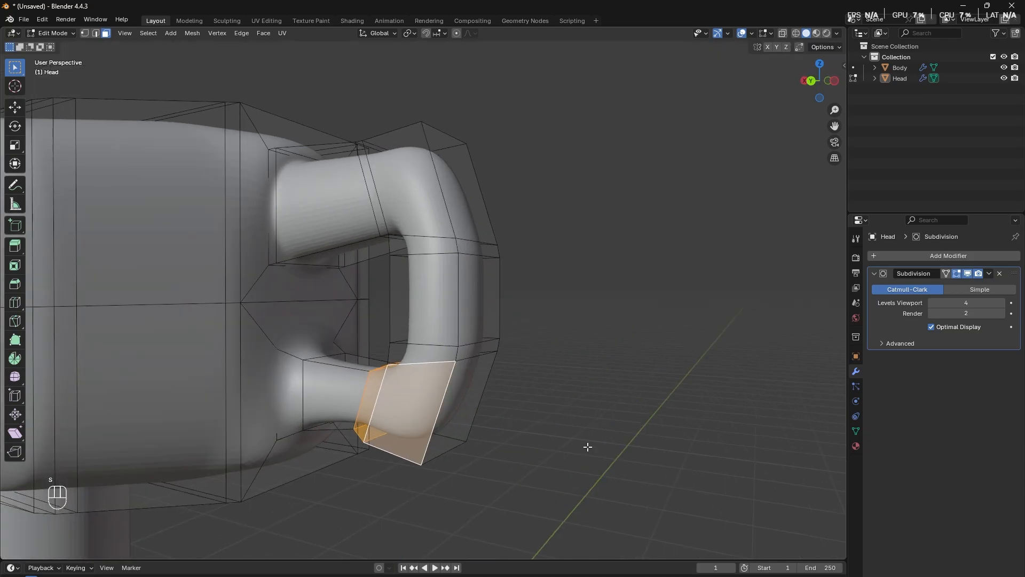
pyautogui.click(534, 448)
pyautogui.click(407, 426)
pyautogui.keyDown('shift'); pyautogui.click(460, 420); pyautogui.keyUp('shift')
pyautogui.moveTo(460, 420); pyautogui.dragTo(333, 428, button='middle')
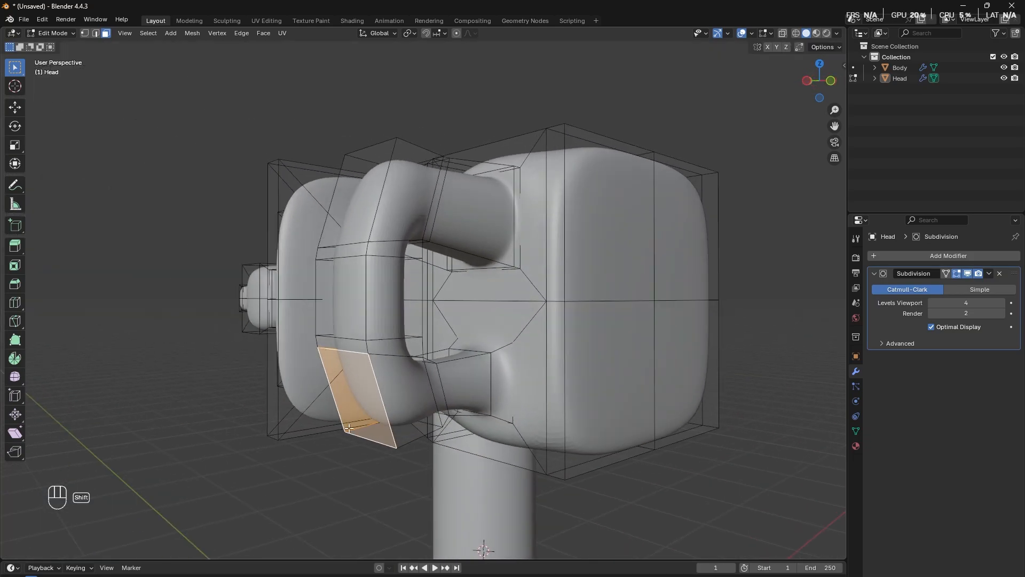
pyautogui.keyDown('shift'); pyautogui.click(405, 414); pyautogui.keyUp('shift')
pyautogui.moveTo(411, 417); pyautogui.dragTo(369, 425, button='middle')
pyautogui.press('s')
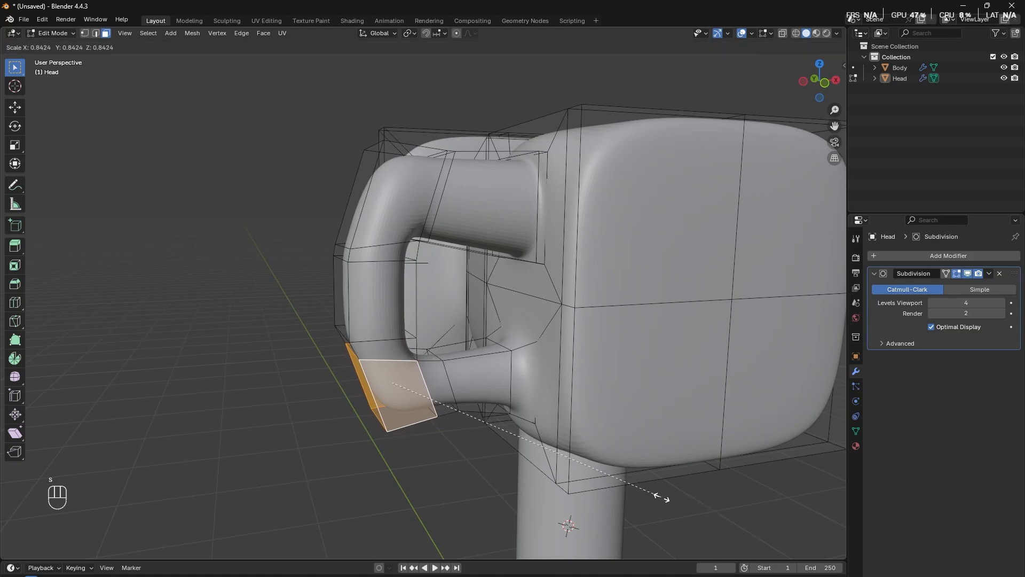
pyautogui.click(669, 499)
# Scale the face ring of the upper connecting arm nearest the rear block to about 0.859.
pyautogui.moveTo(474, 465); pyautogui.dragTo(456, 342, button='middle')
pyautogui.click(364, 467)
pyautogui.keyDown('alt'); pyautogui.keyDown('shift'); pyautogui.click(503, 187); pyautogui.keyUp('shift'); pyautogui.keyUp('alt')
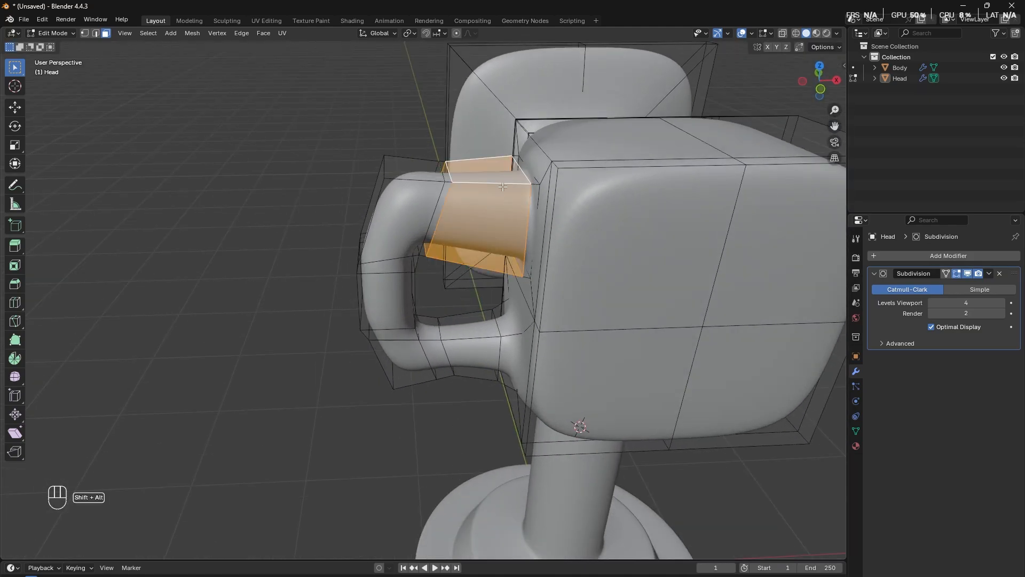
pyautogui.press('s')
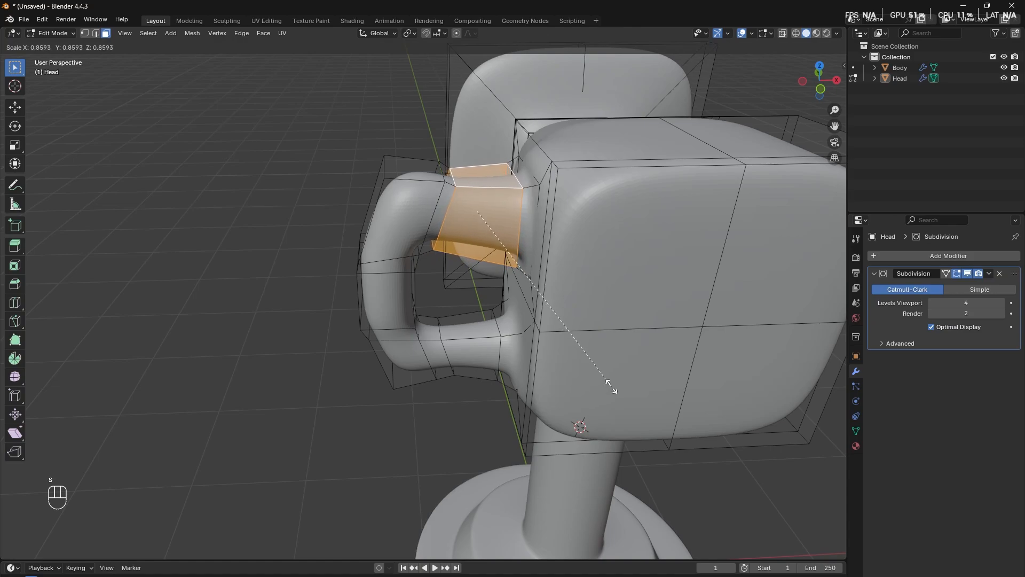
pyautogui.click(610, 386)
# Move the edge loop at the base of the upper connecting arm about 0.035 m along local X, towards the rear block.
pyautogui.moveTo(611, 386); pyautogui.dragTo(428, 422, button='middle')
pyautogui.scroll(4, 468, 351)
pyautogui.press('2')
pyautogui.click(404, 242)
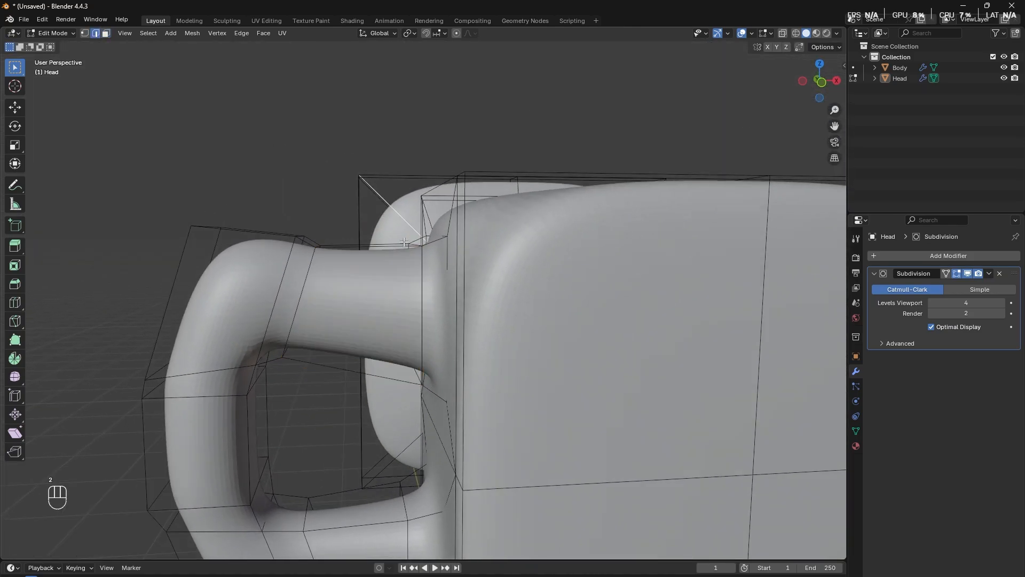
pyautogui.keyDown('alt'); pyautogui.keyDown('shift'); pyautogui.click(421, 267); pyautogui.keyUp('shift'); pyautogui.keyUp('alt')
pyautogui.moveTo(421, 267); pyautogui.dragTo(425, 238, button='middle')
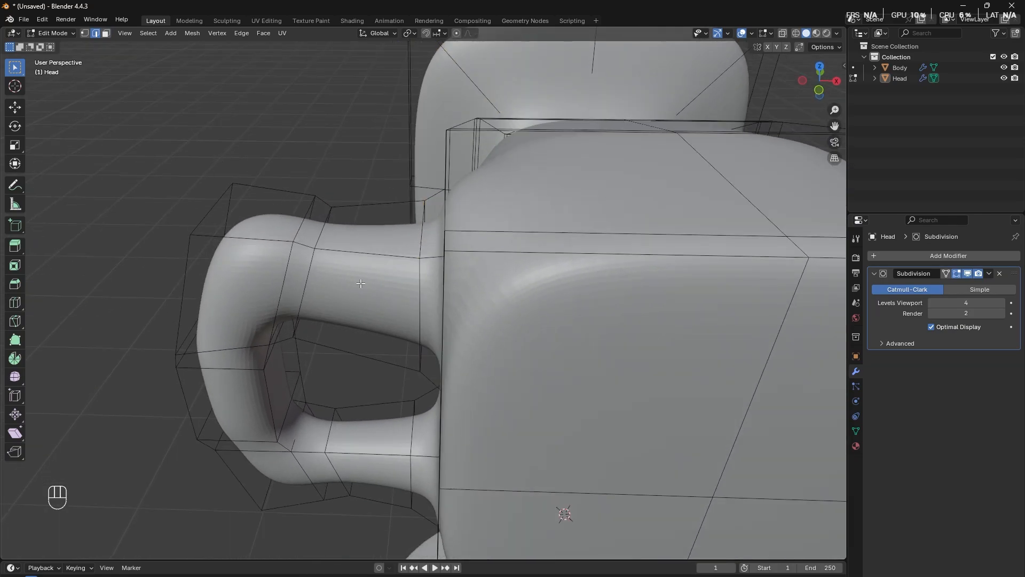
pyautogui.moveTo(460, 332); pyautogui.dragTo(458, 315, button='middle')
pyautogui.press('g')
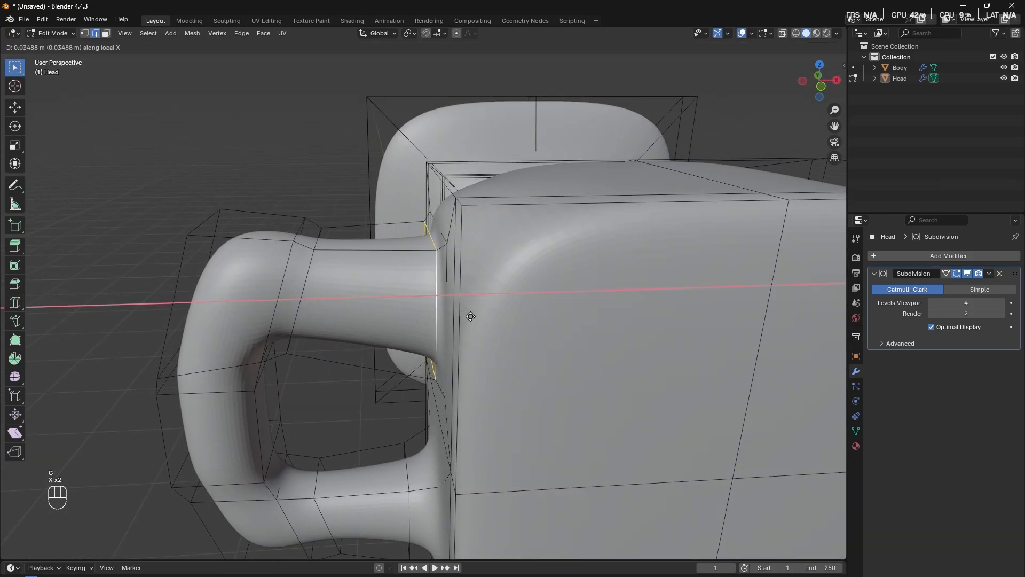
pyautogui.click(470, 316)
# Examine the smoothed handle outside Edit Mode, and return to editing the head's mesh.
pyautogui.moveTo(471, 316); pyautogui.dragTo(610, 369, button='middle')
pyautogui.press('Tab')
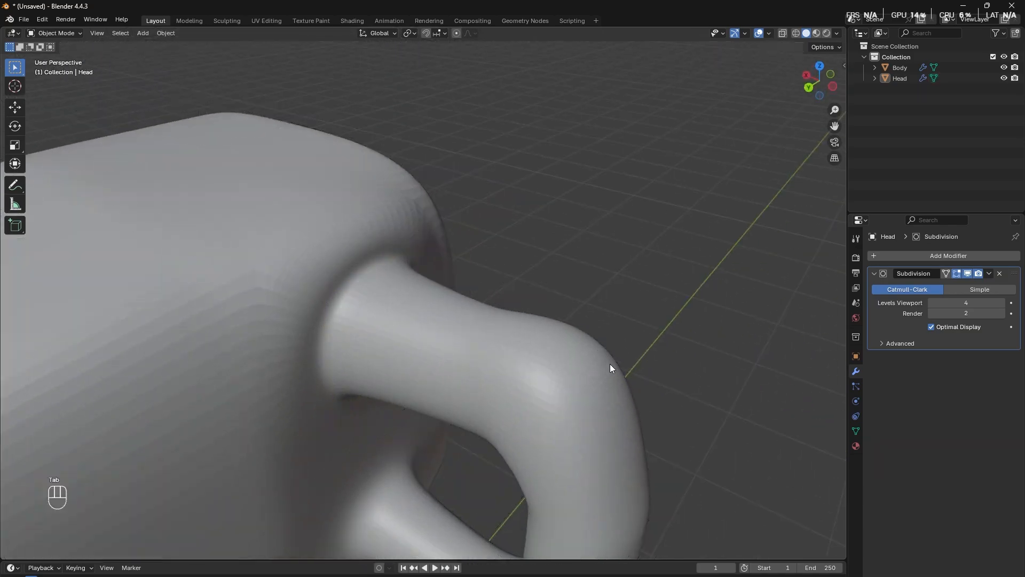
pyautogui.scroll(-4, 643, 434)
pyautogui.moveTo(608, 448); pyautogui.dragTo(620, 390, button='middle')
pyautogui.click(515, 376)
pyautogui.press('Tab')
pyautogui.scroll(3, 608, 422)
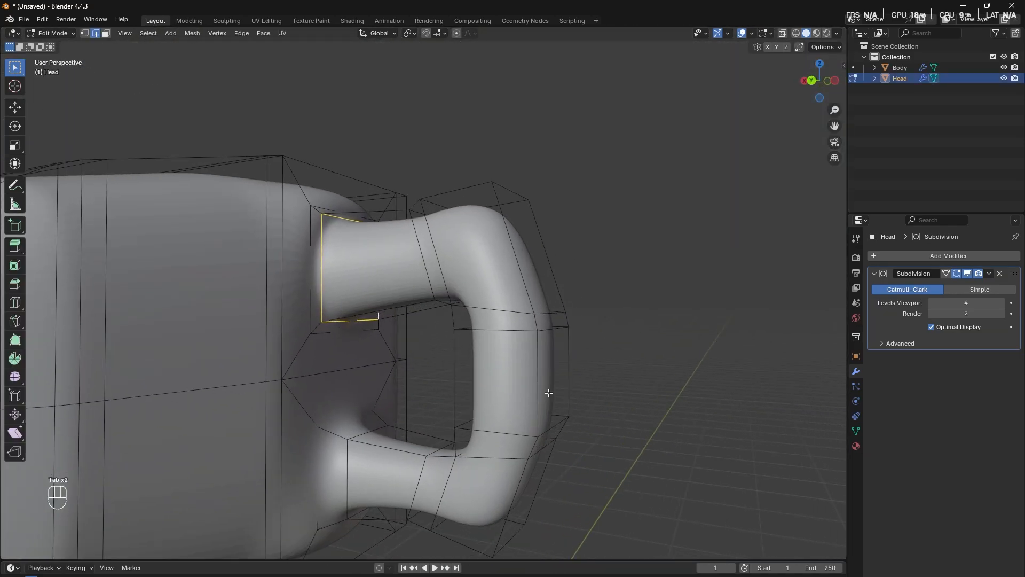
# Select the face ring around the handle's straight vertical section and scale it down slightly.
pyautogui.press('3')
pyautogui.keyDown('alt'); pyautogui.click(536, 383); pyautogui.keyUp('alt')
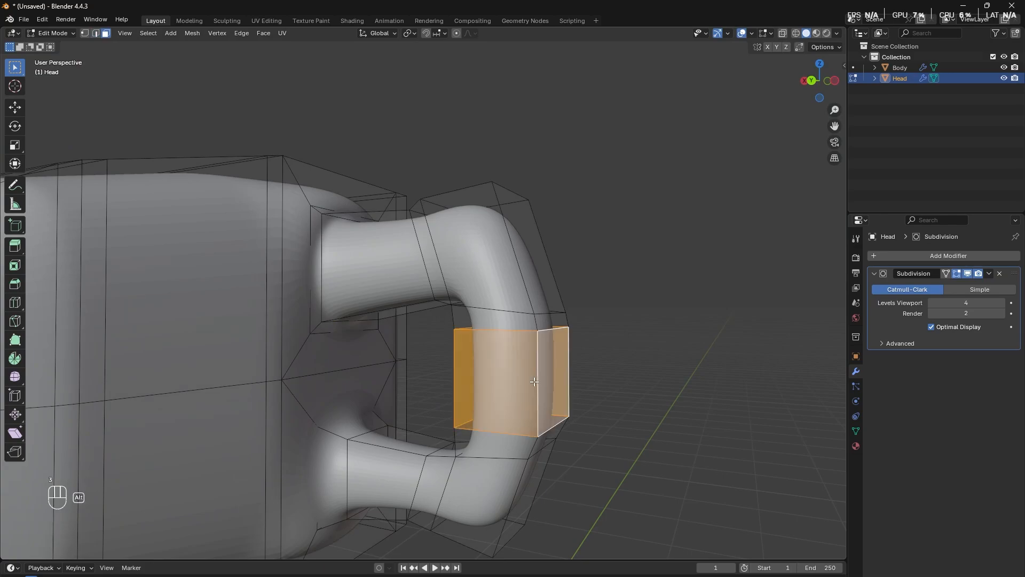
pyautogui.moveTo(629, 400); pyautogui.dragTo(646, 402, button='middle')
pyautogui.press('s')
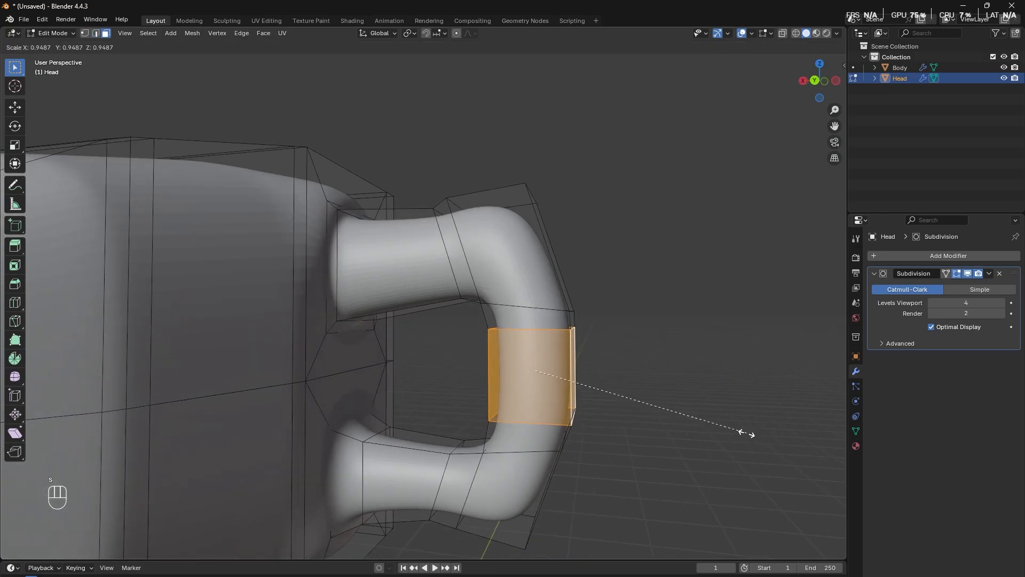
pyautogui.click(739, 428)
# Scale the narrow face ring just above the handle's vertical section to about 0.914.
pyautogui.keyDown('alt'); pyautogui.keyDown('shift'); pyautogui.click(556, 324); pyautogui.keyUp('shift'); pyautogui.keyUp('alt')
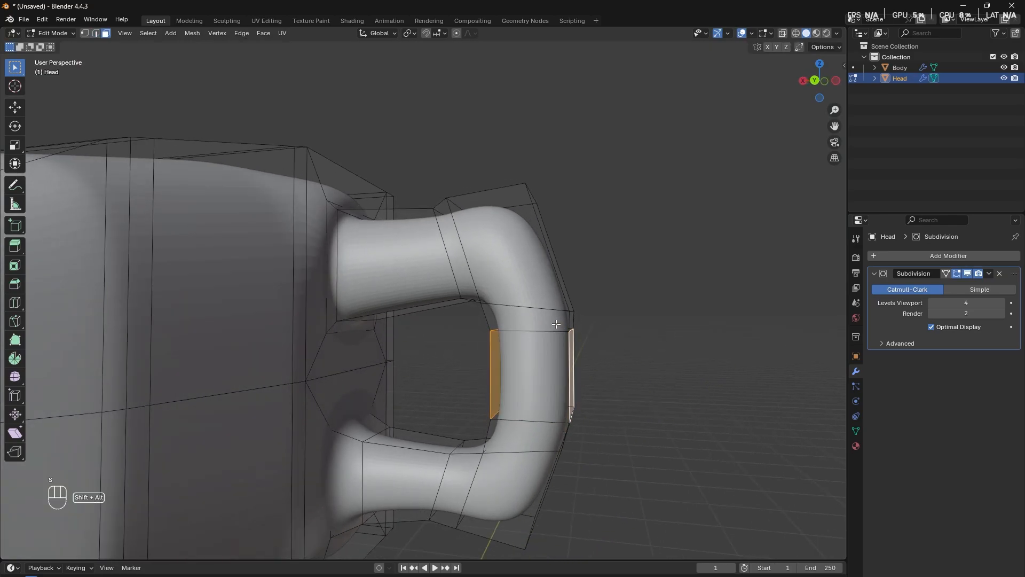
pyautogui.click(568, 321)
pyautogui.keyDown('alt'); pyautogui.keyDown('shift'); pyautogui.click(567, 321); pyautogui.keyUp('shift'); pyautogui.keyUp('alt')
pyautogui.keyDown('alt'); pyautogui.keyDown('shift'); pyautogui.click(569, 321); pyautogui.keyUp('shift'); pyautogui.keyUp('alt')
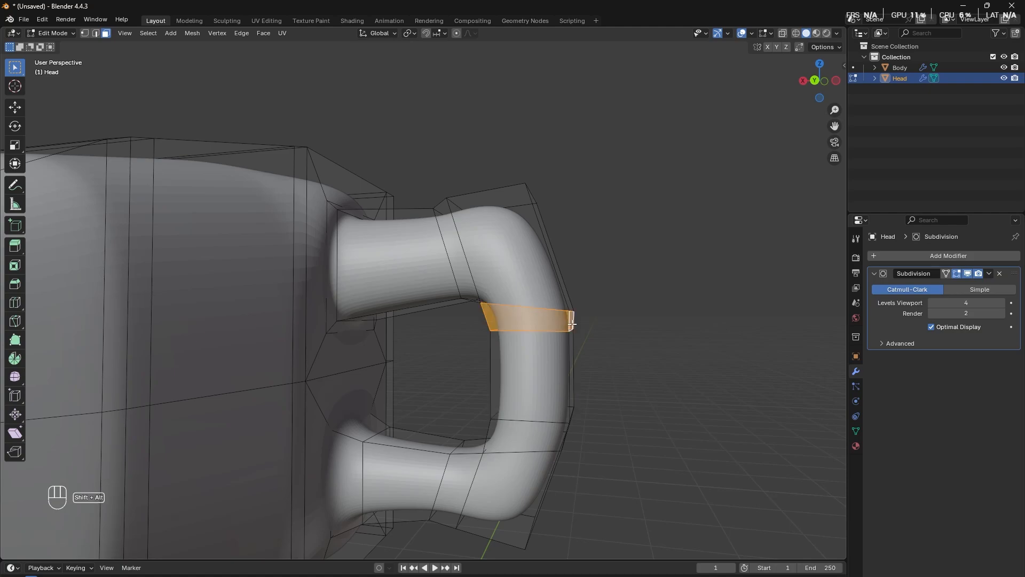
pyautogui.press('s')
pyautogui.click(715, 370)
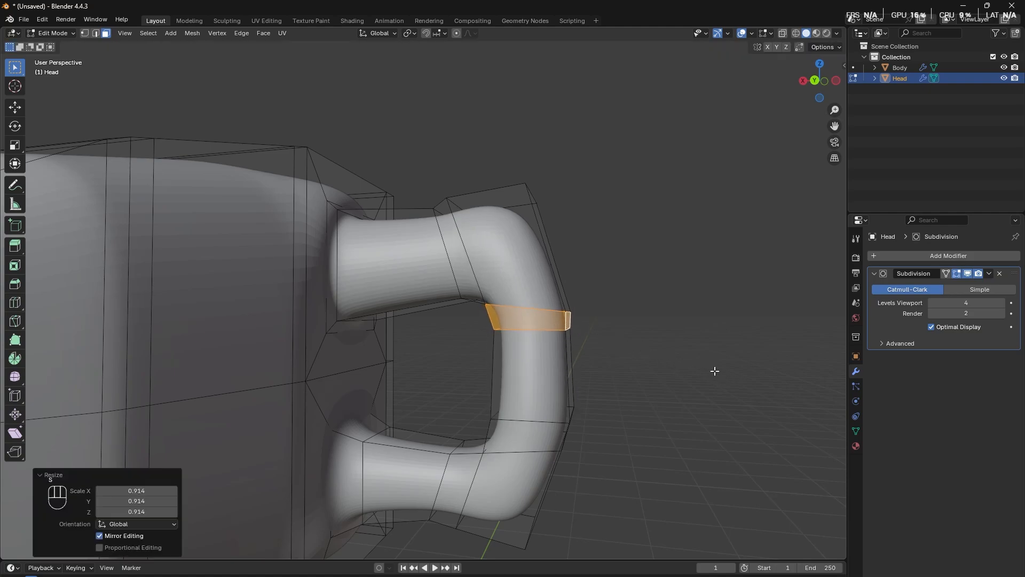
# Move the top face of the handle's upper bend about 0.042 m, mostly downwards, and check the smoothed result outside Edit Mode.
pyautogui.click(540, 268)
pyautogui.moveTo(556, 265); pyautogui.dragTo(554, 292, button='middle')
pyautogui.press('g')
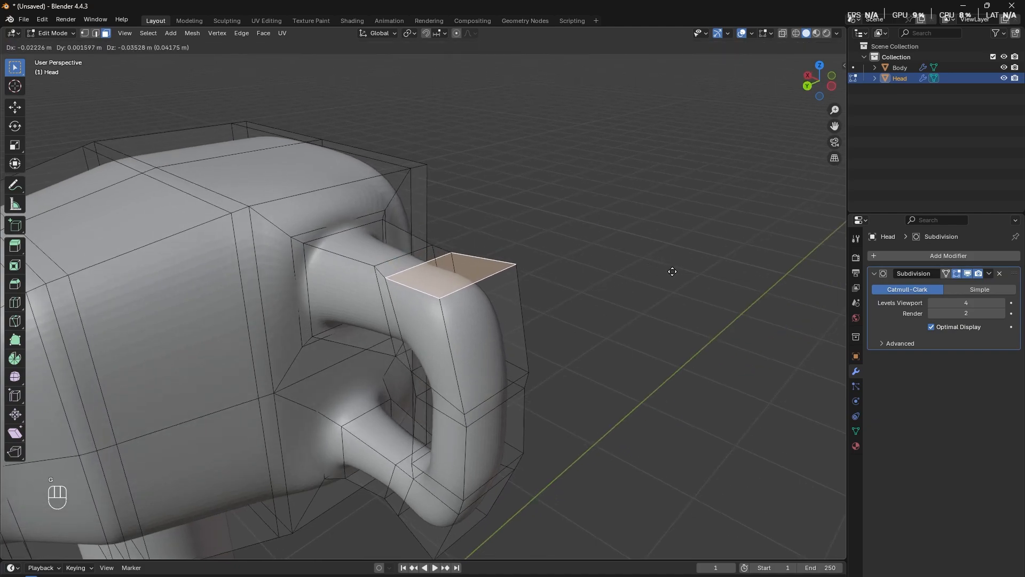
pyautogui.click(672, 272)
pyautogui.moveTo(673, 271); pyautogui.dragTo(401, 321, button='middle')
pyautogui.scroll(-3, 401, 321)
pyautogui.press('Tab')
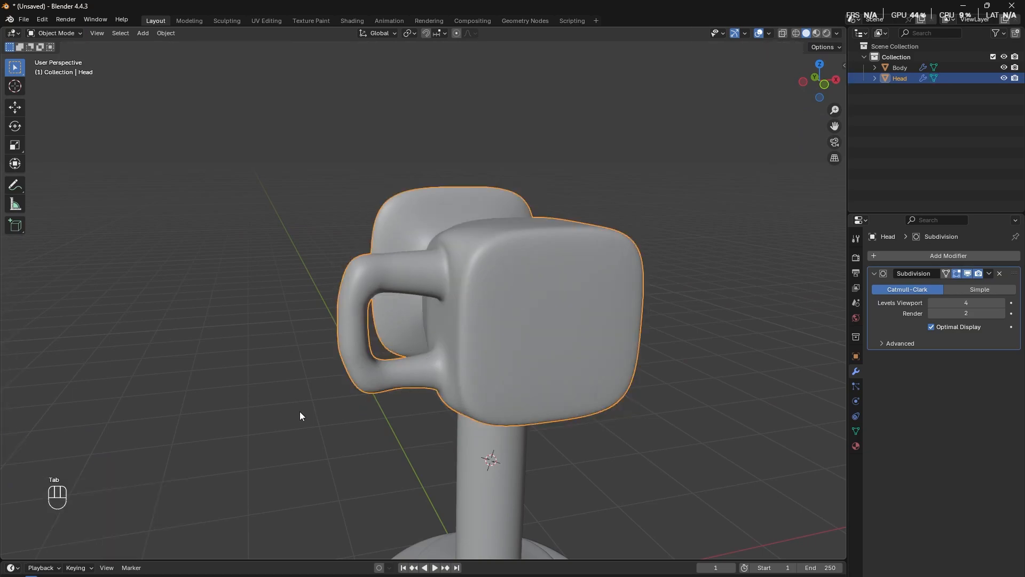
pyautogui.click(300, 413)
pyautogui.moveTo(300, 412); pyautogui.dragTo(573, 286, button='middle')
# Select all vertices of the handle's outer part with X-ray on and move them about 0.12 m along global X, towards the block.
pyautogui.scroll(5, 526, 424)
pyautogui.press('Tab')
pyautogui.press('2')
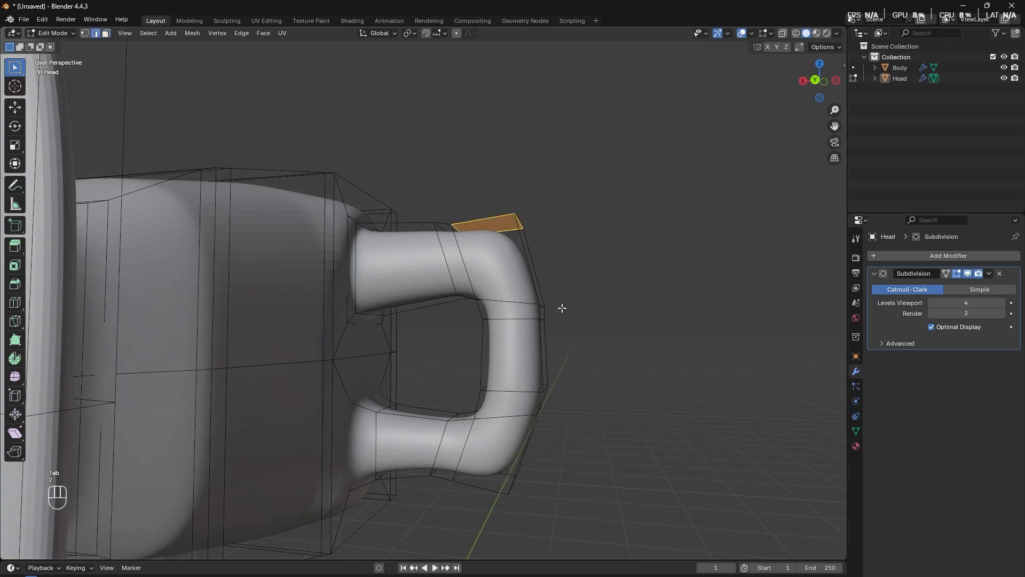
pyautogui.hotkey('alt', 'z')
pyautogui.moveTo(556, 285); pyautogui.dragTo(589, 312, button='middle')
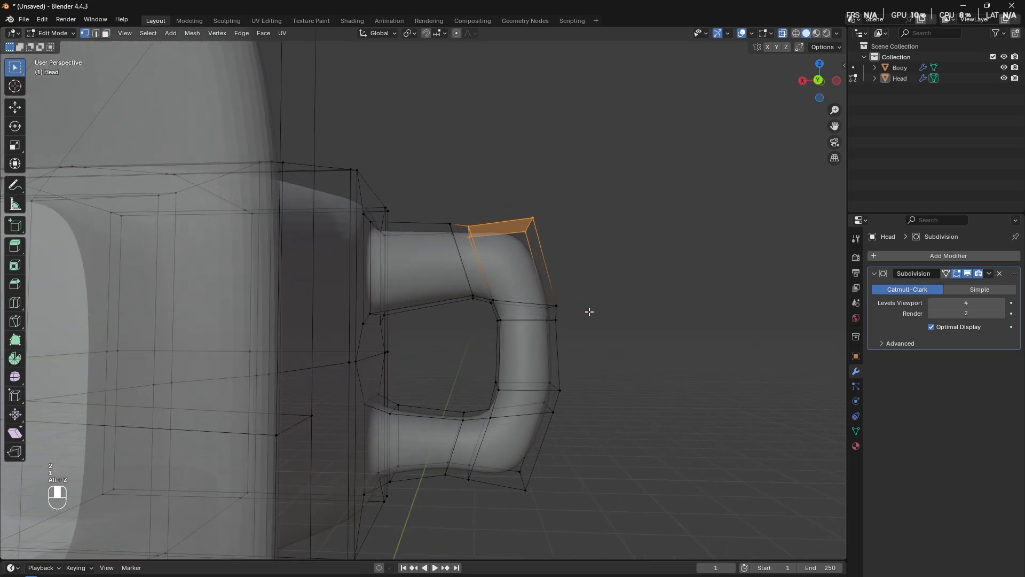
pyautogui.moveTo(439, 181); pyautogui.dragTo(604, 496)
pyautogui.click(613, 522)
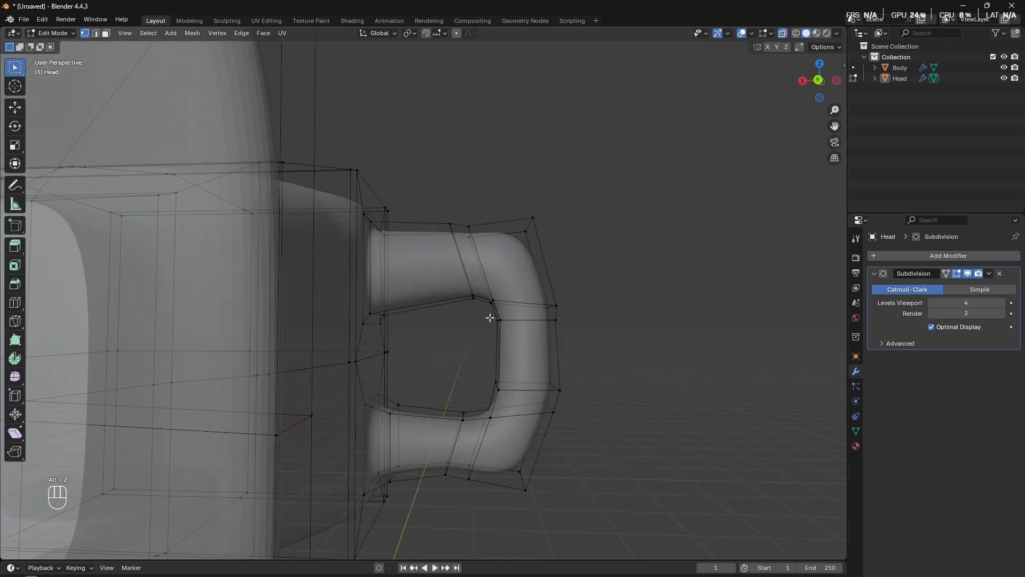
pyautogui.moveTo(443, 208); pyautogui.dragTo(620, 532)
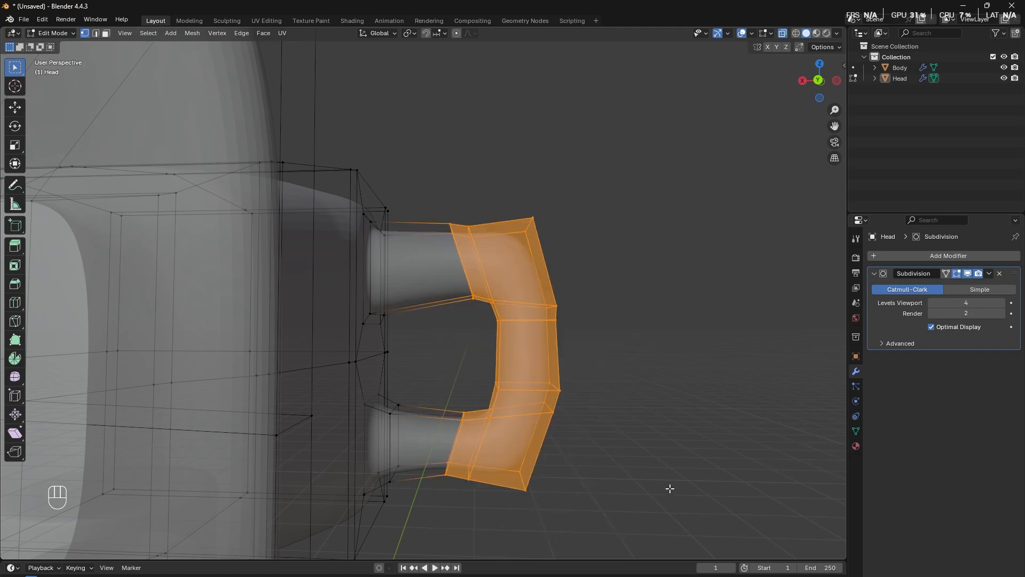
pyautogui.press('KP_1')
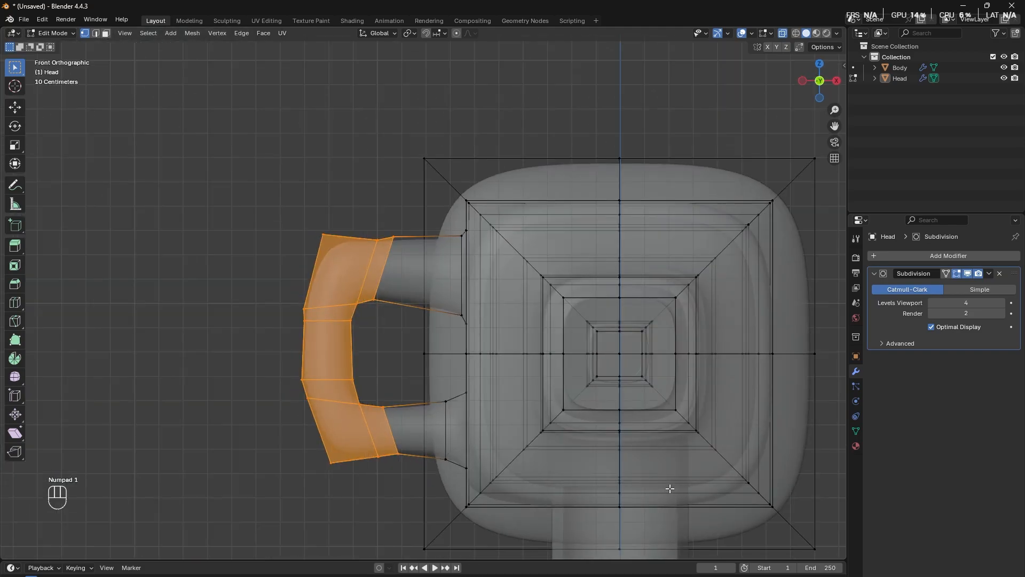
pyautogui.press('g')
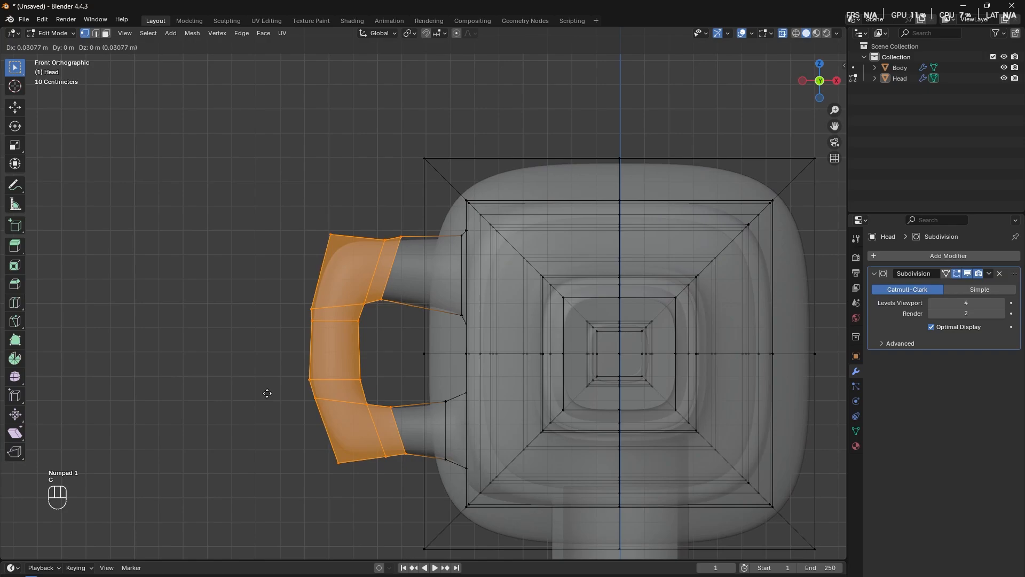
pyautogui.press('x')
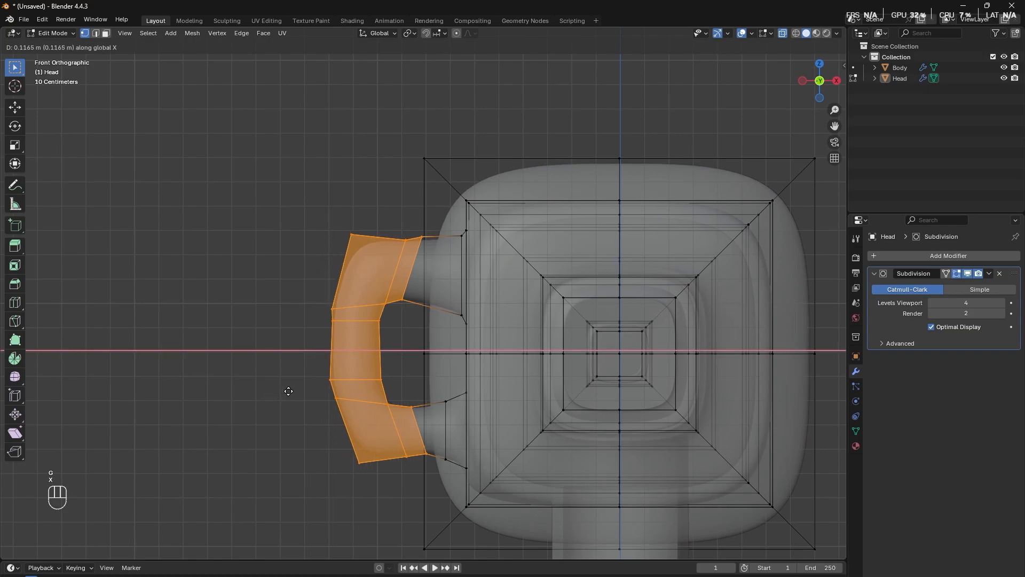
pyautogui.click(290, 392)
# Examine the shortened handle and the whole turret outside Edit Mode with X-ray off.
pyautogui.press('Tab')
pyautogui.moveTo(282, 453); pyautogui.dragTo(492, 484, button='middle')
pyautogui.hotkey('alt', 'z')
pyautogui.press('Tab')
pyautogui.press('Tab')
pyautogui.scroll(-4, 445, 485)
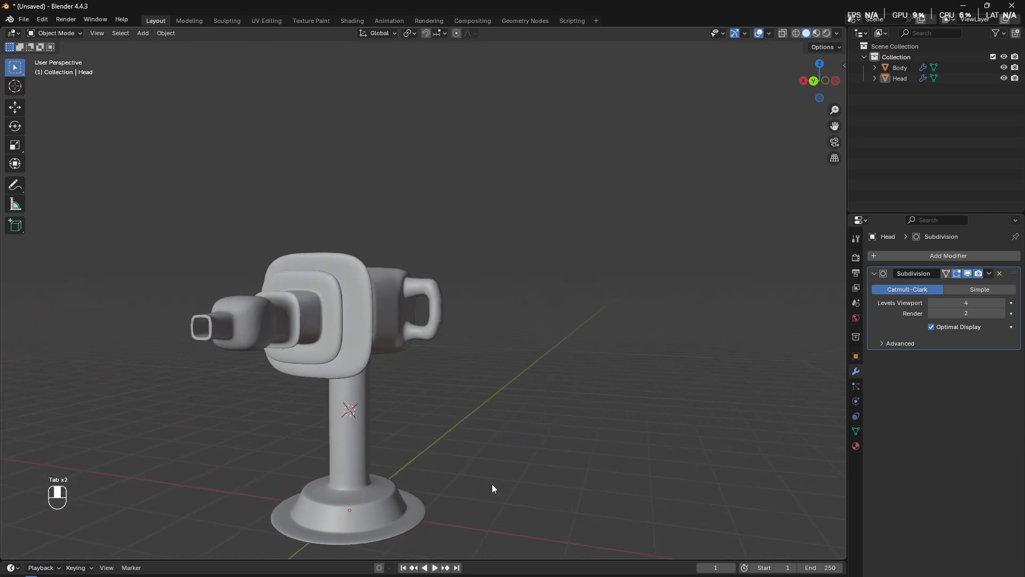
pyautogui.scroll(7, 428, 460)
pyautogui.keyDown('shift'); pyautogui.moveTo(429, 460); pyautogui.dragTo(453, 448, button='middle'); pyautogui.keyUp('shift')
# Select the top face of the handle's upper bend and scale it to about 0.736 along global Y.
pyautogui.press('Tab')
pyautogui.moveTo(506, 360); pyautogui.dragTo(445, 502, button='middle')
pyautogui.click(551, 371)
pyautogui.moveTo(407, 358); pyautogui.dragTo(470, 380, button='middle')
pyautogui.scroll(4, 405, 373)
pyautogui.press('3')
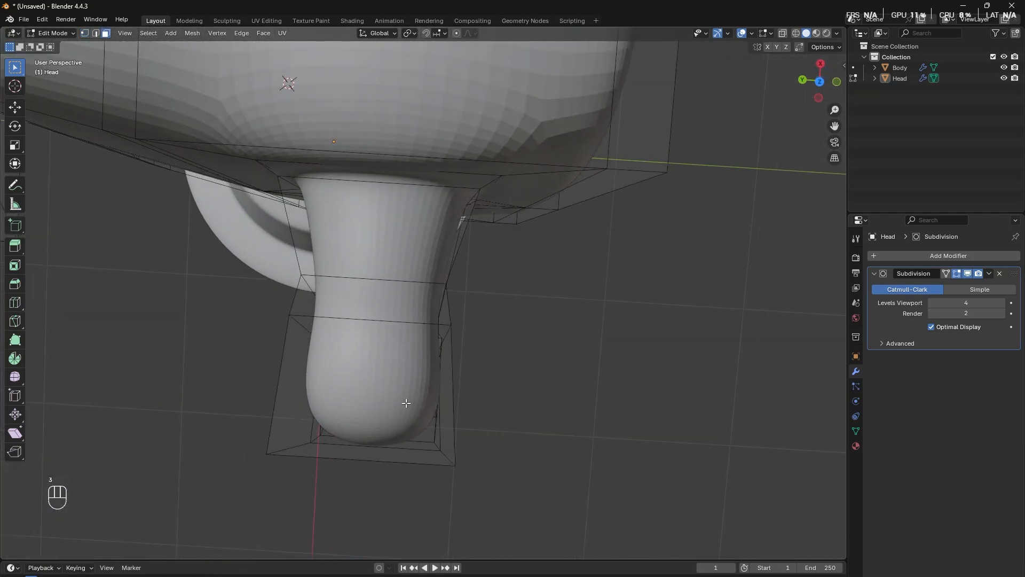
pyautogui.click(421, 423)
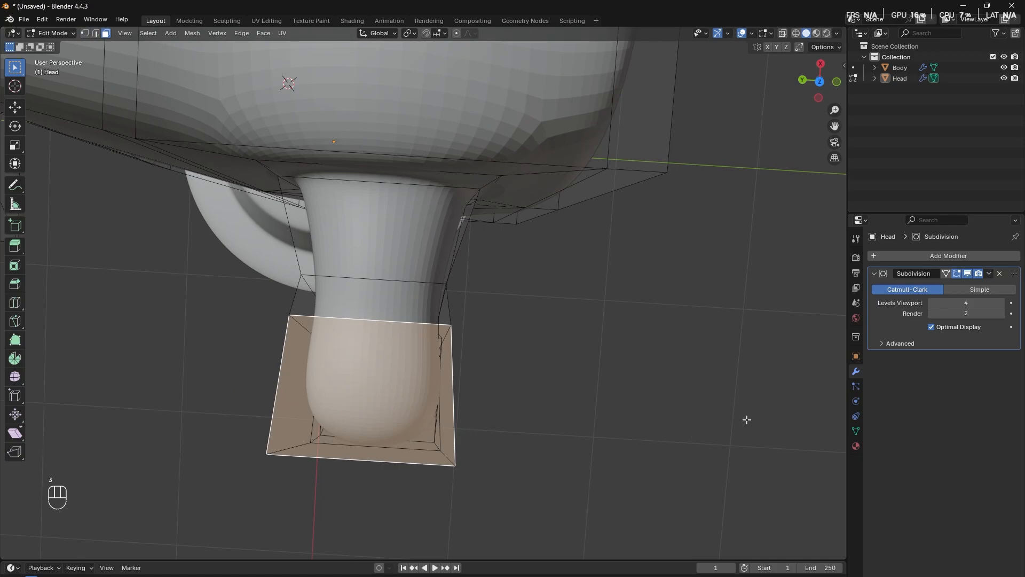
pyautogui.press('s')
pyautogui.press('y')
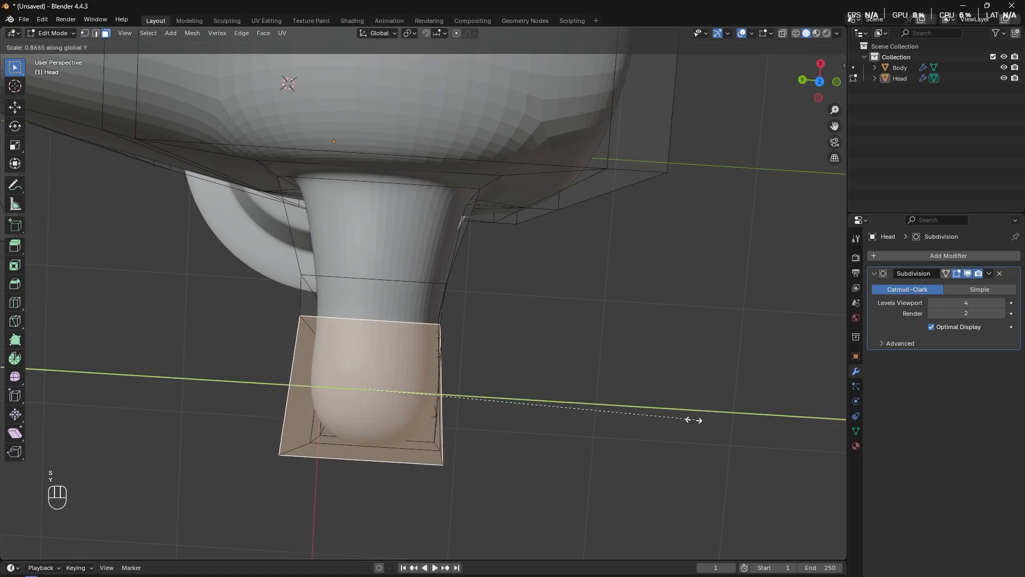
pyautogui.click(598, 406)
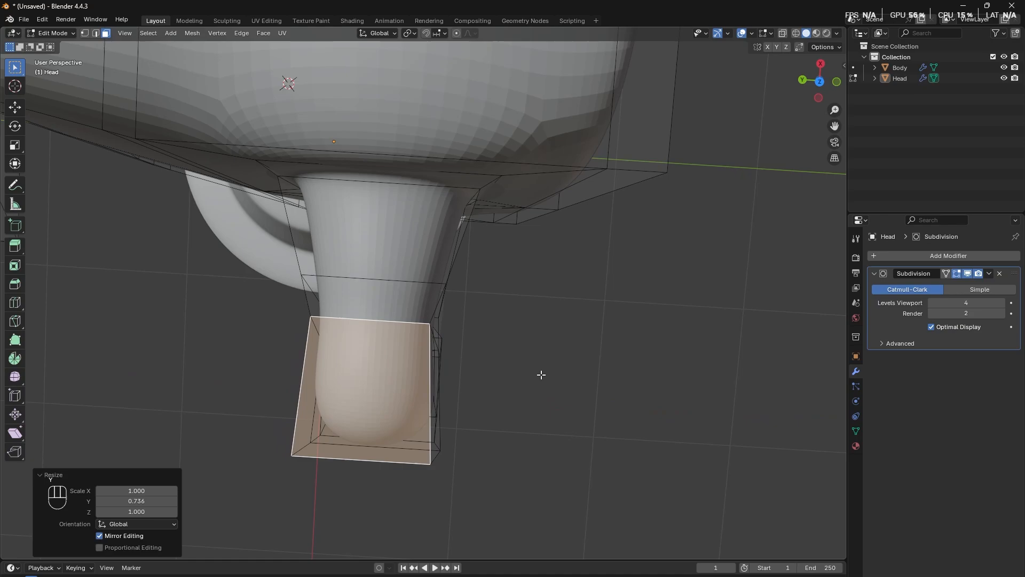
# Select the face ring of the upper connecting arm nearest the rear block and scale it down along global Y.
pyautogui.click(405, 248)
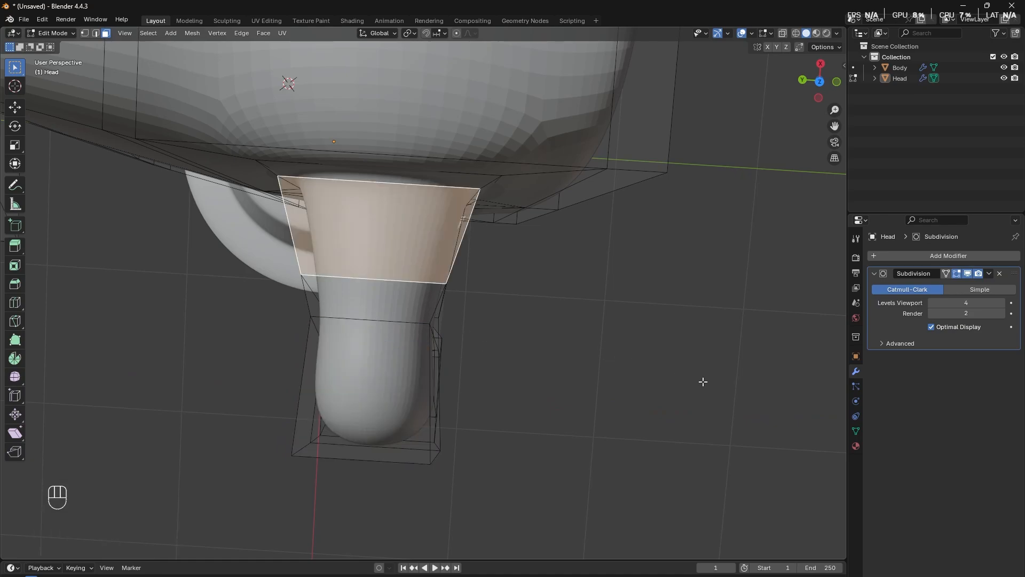
pyautogui.hotkey('alt', 'a')
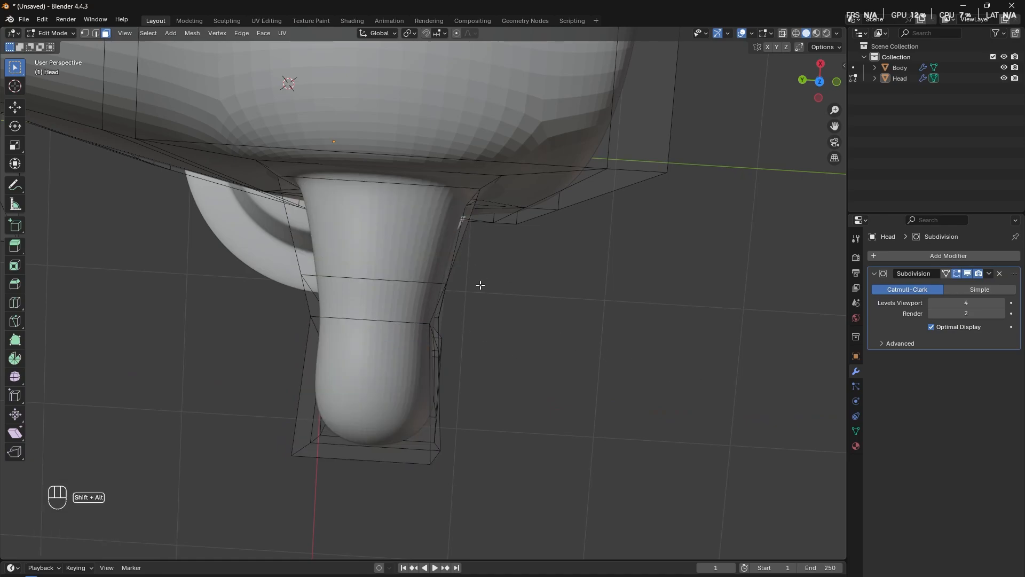
pyautogui.moveTo(481, 283); pyautogui.dragTo(614, 208, button='middle')
pyautogui.keyDown('alt'); pyautogui.keyDown('shift'); pyautogui.click(308, 271); pyautogui.keyUp('shift'); pyautogui.keyUp('alt')
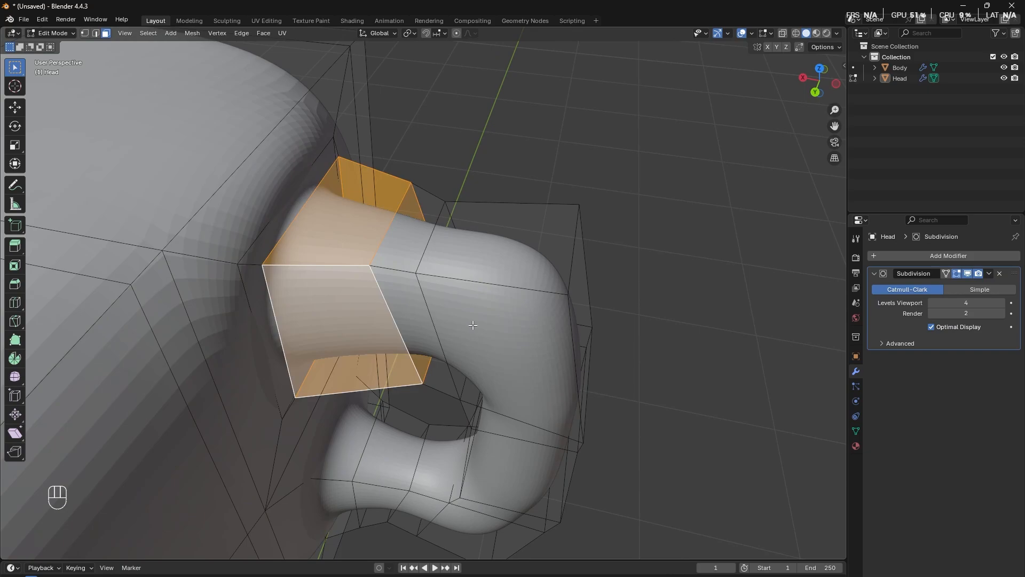
pyautogui.moveTo(473, 325); pyautogui.dragTo(396, 343, button='middle')
pyautogui.press('s')
pyautogui.press('y')
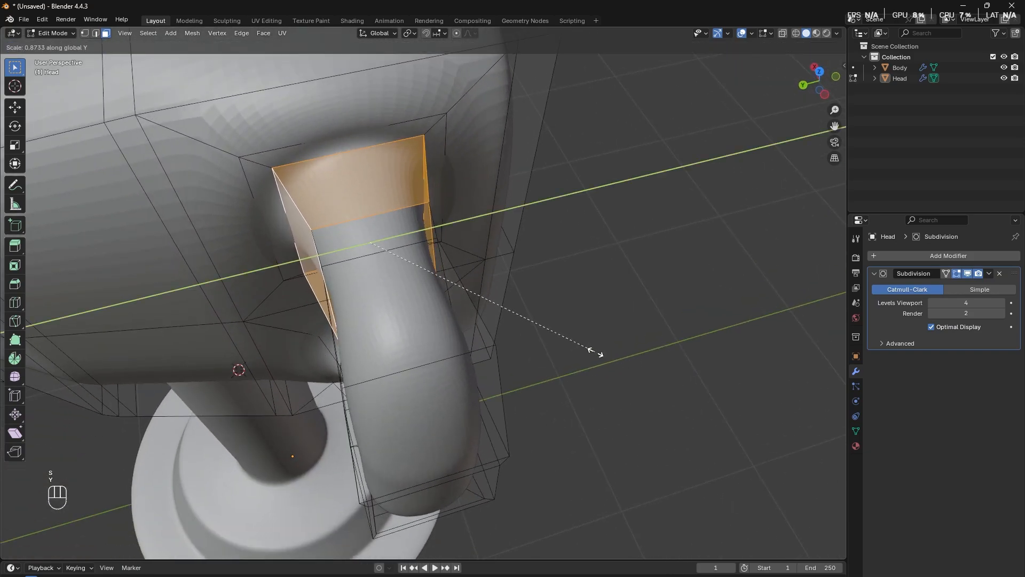
pyautogui.click(495, 369)
# Scale the narrow face ring between the upper connecting arm and the upper bend to about 1.084.
pyautogui.moveTo(495, 369); pyautogui.dragTo(570, 336, button='middle')
pyautogui.click(430, 253)
pyautogui.keyDown('alt'); pyautogui.keyDown('shift'); pyautogui.click(424, 225); pyautogui.keyUp('shift'); pyautogui.keyUp('alt')
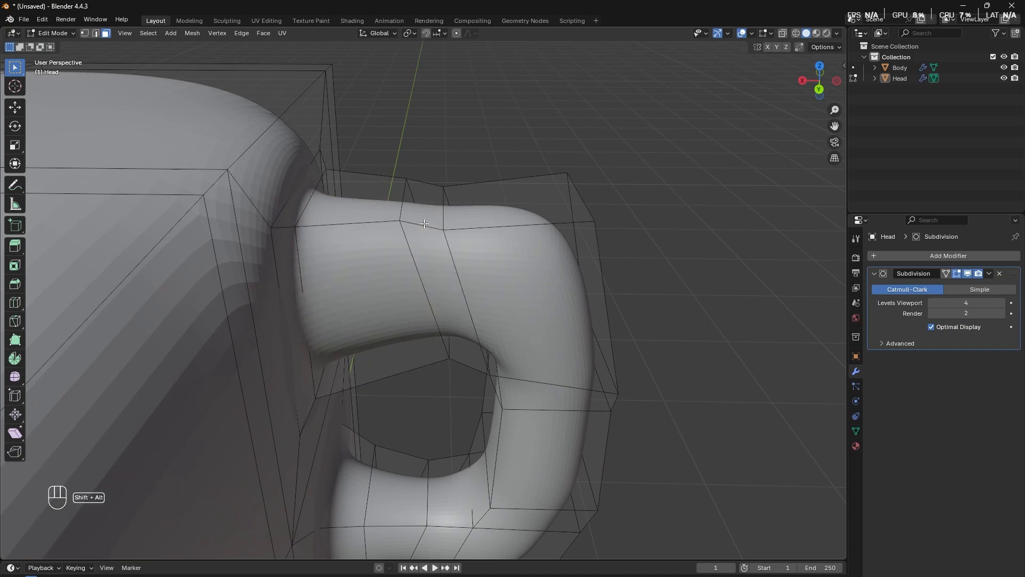
pyautogui.keyDown('alt'); pyautogui.keyDown('shift'); pyautogui.click(423, 213); pyautogui.keyUp('shift'); pyautogui.keyUp('alt')
pyautogui.moveTo(466, 340); pyautogui.dragTo(460, 293, button='middle')
pyautogui.press('s')
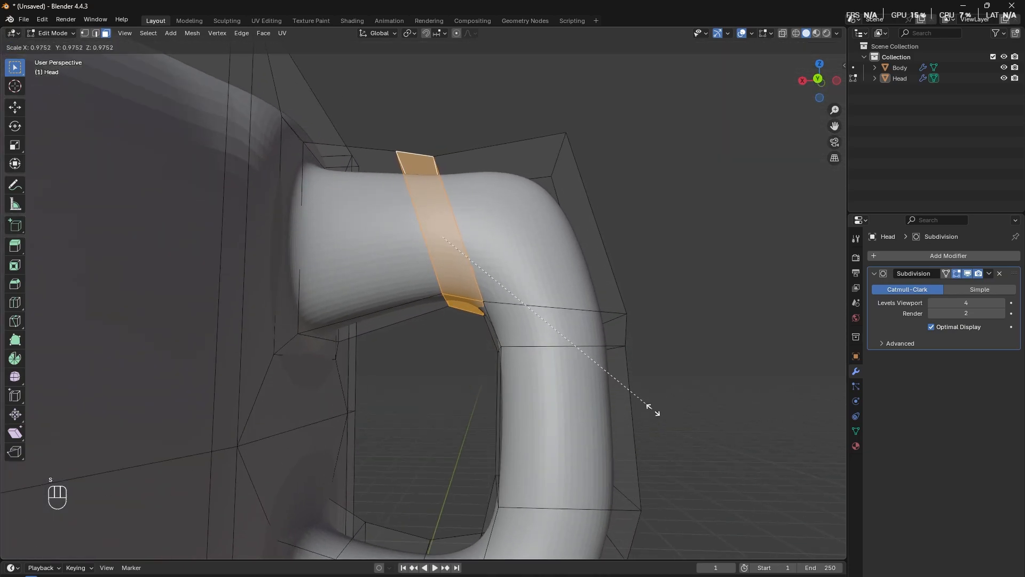
pyautogui.click(675, 430)
pyautogui.moveTo(677, 433); pyautogui.dragTo(553, 500, button='middle')
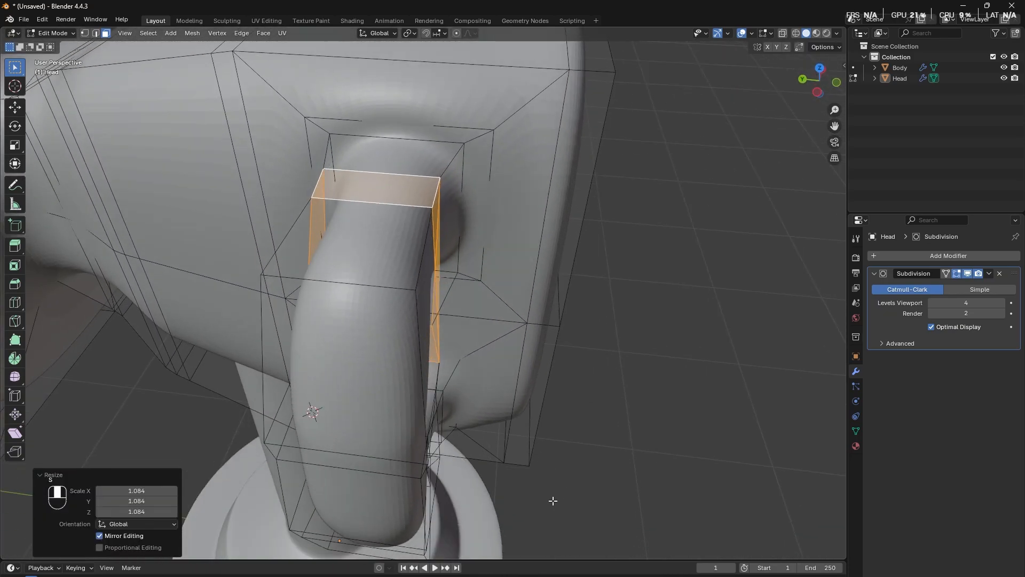
# Select the two opposite side faces of the handle's upper bend.
pyautogui.moveTo(476, 377); pyautogui.dragTo(423, 382, button='middle')
pyautogui.click(379, 356)
pyautogui.moveTo(378, 356); pyautogui.dragTo(445, 348, button='middle')
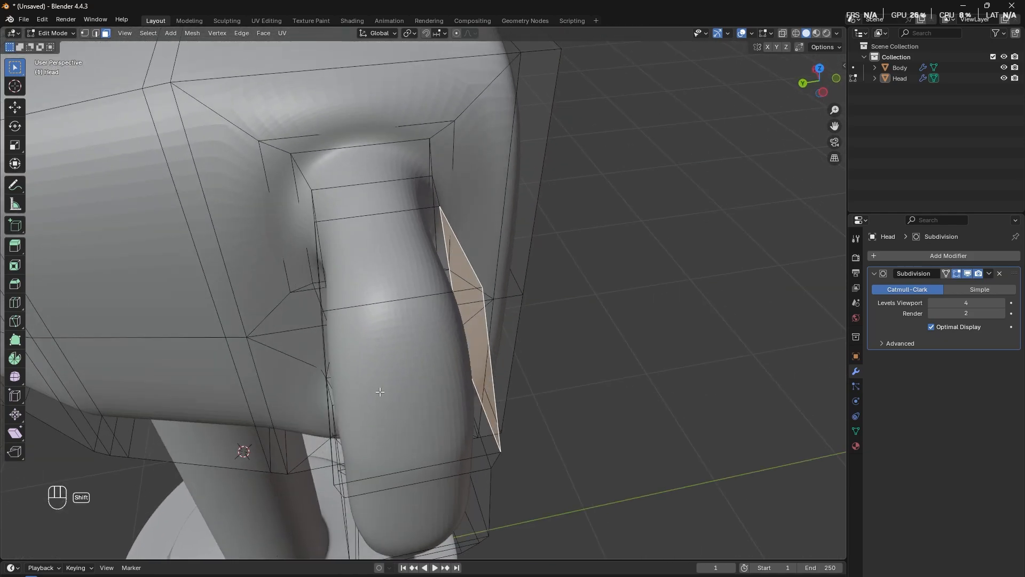
pyautogui.moveTo(365, 387); pyautogui.dragTo(428, 380, button='middle')
pyautogui.keyDown('shift'); pyautogui.click(428, 379); pyautogui.keyUp('shift')
pyautogui.moveTo(483, 405); pyautogui.dragTo(421, 411, button='middle')
# Try scaling the upper bend's two side faces down uniformly, and undo it.
pyautogui.press('s')
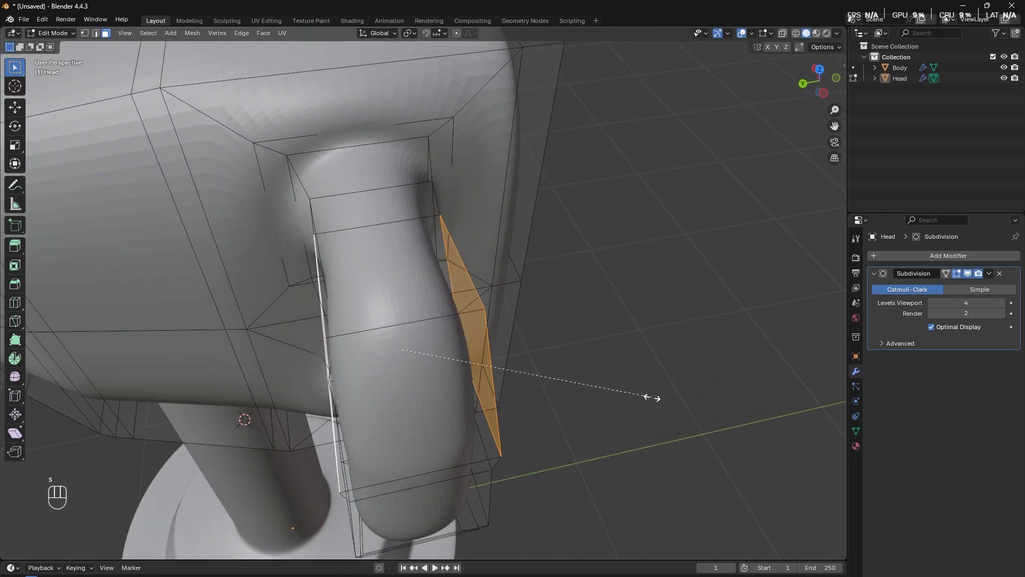
pyautogui.click(618, 399)
pyautogui.moveTo(619, 398); pyautogui.dragTo(618, 426, button='middle')
pyautogui.hotkey('alt', 'z')
pyautogui.hotkey('ctrl', 'z')
# Scale the upper bend's two side faces down along global Y and review the smoothed head in Object Mode.
pyautogui.press('s')
pyautogui.press('y')
pyautogui.click(602, 412)
pyautogui.press('Tab')
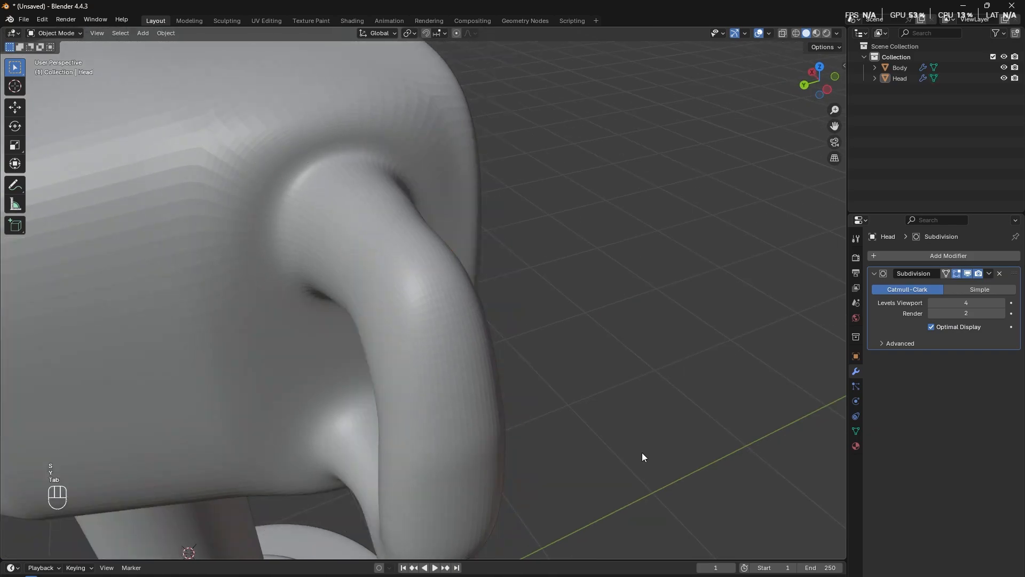
pyautogui.scroll(-8, 639, 456)
pyautogui.moveTo(568, 448); pyautogui.dragTo(472, 418, button='middle')
pyautogui.click(365, 368)
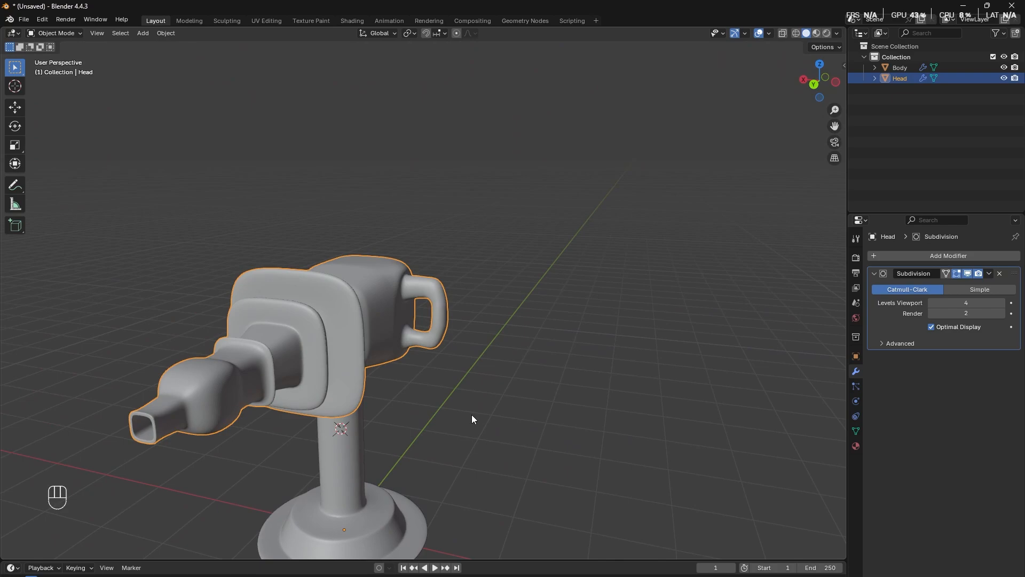
# Delete the half of the head mesh opposite the handle, selecting its vertices through the mesh in front view and leaving the centre line.
pyautogui.press('KP_1')
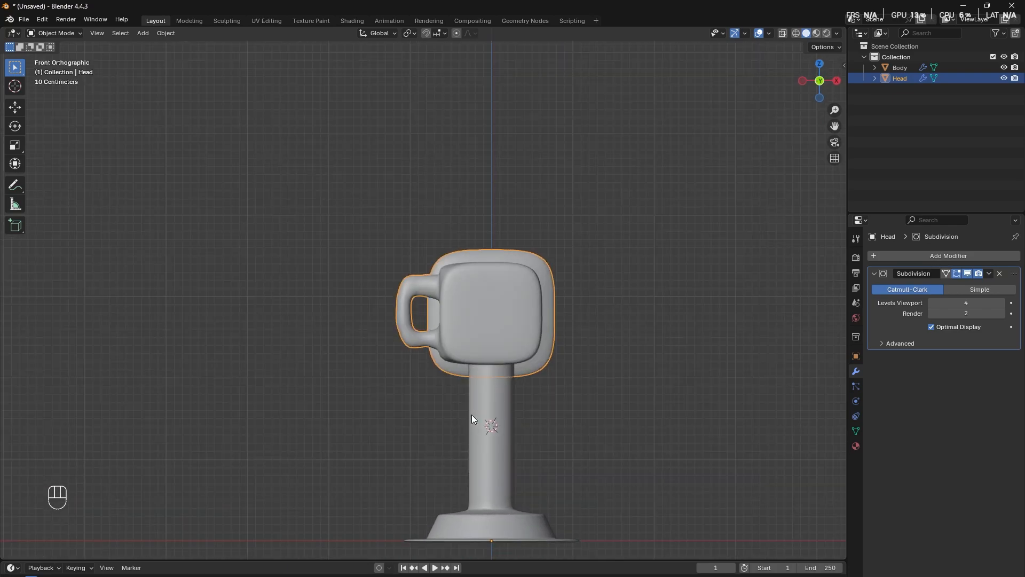
pyautogui.press('Tab')
pyautogui.scroll(2, 472, 415)
pyautogui.keyDown('shift'); pyautogui.moveTo(537, 417); pyautogui.dragTo(463, 421, button='middle'); pyautogui.keyUp('shift')
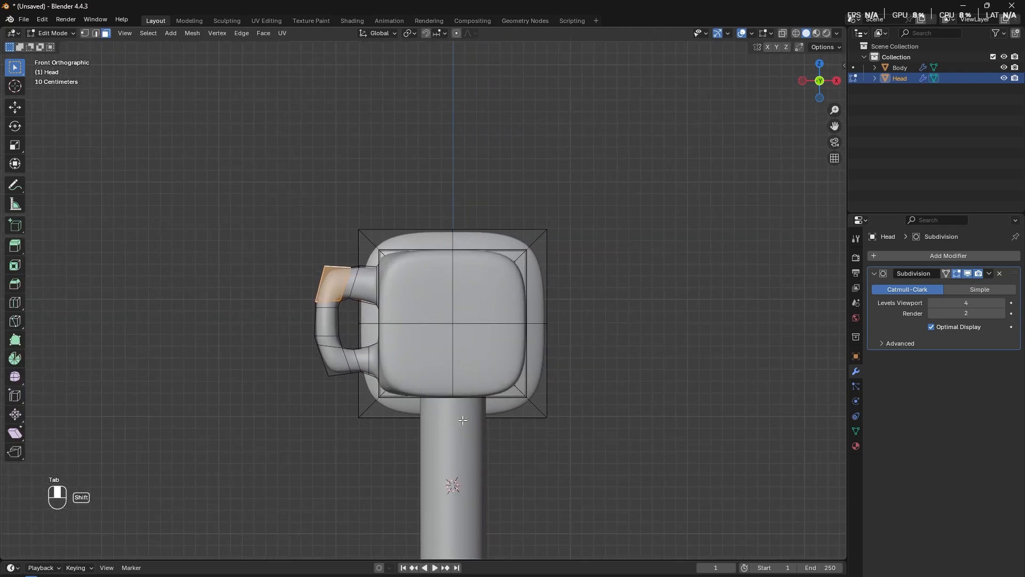
pyautogui.press('1')
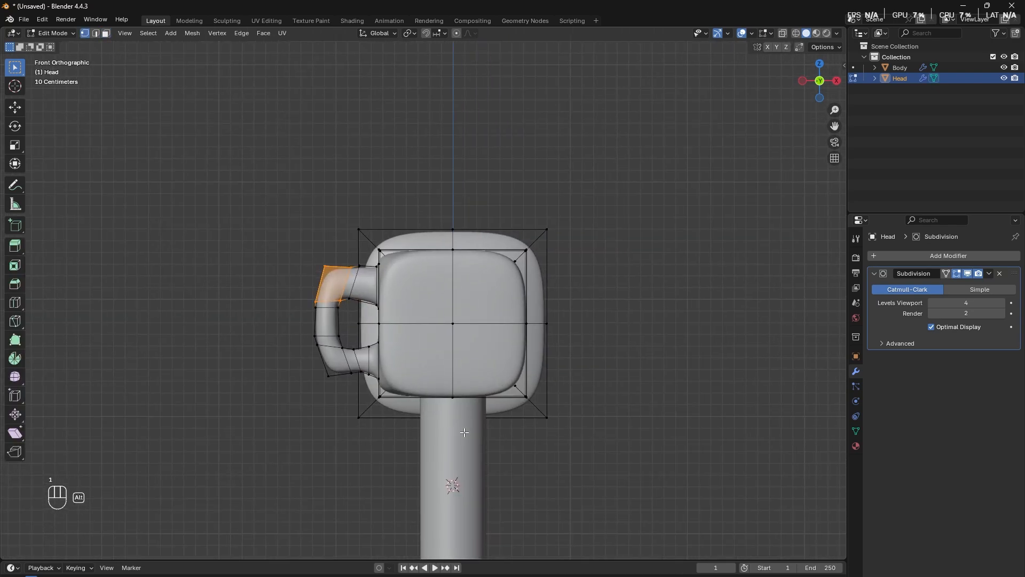
pyautogui.hotkey('alt', 'z')
pyautogui.scroll(6, 496, 314)
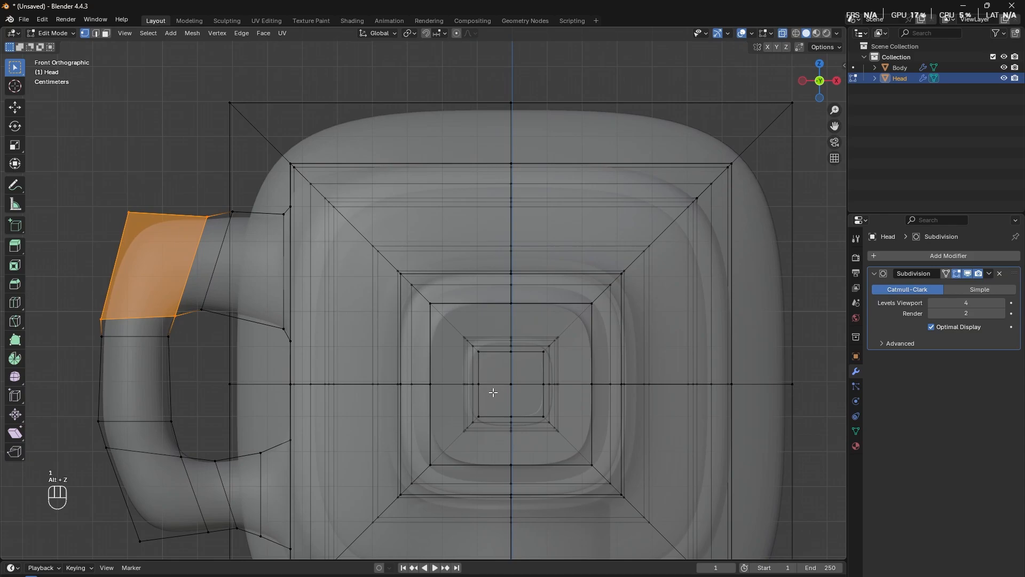
pyautogui.keyDown('shift'); pyautogui.moveTo(481, 426); pyautogui.dragTo(406, 372, button='middle'); pyautogui.keyUp('shift')
pyautogui.scroll(-3, 340, 402)
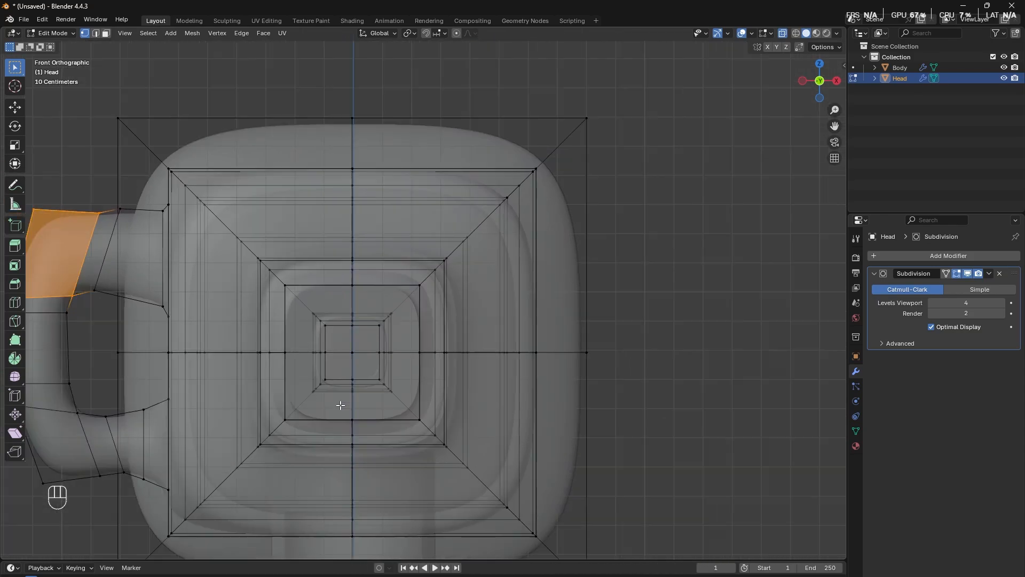
pyautogui.moveTo(394, 123); pyautogui.dragTo(647, 548)
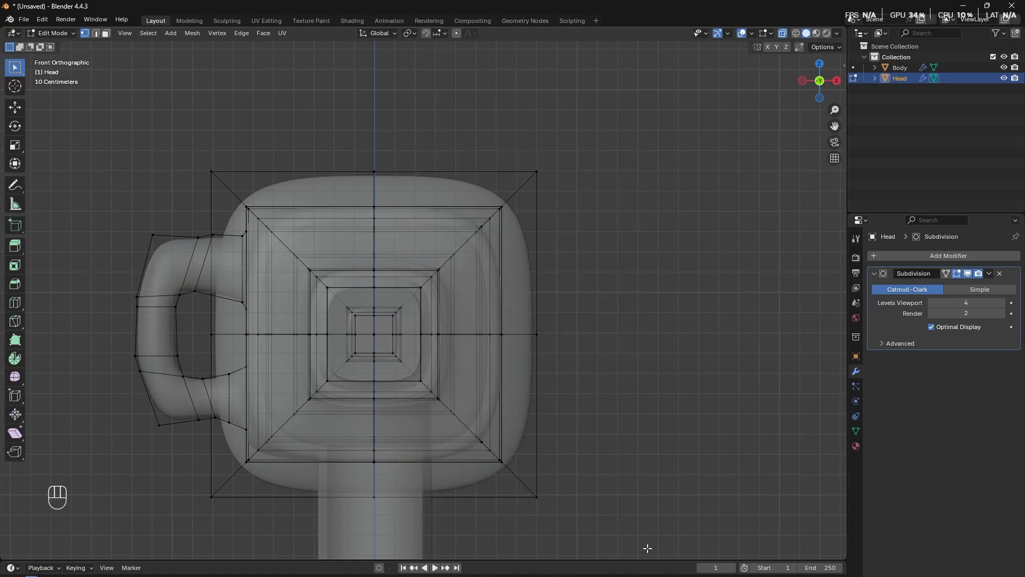
pyautogui.moveTo(386, 138); pyautogui.dragTo(591, 542)
pyautogui.moveTo(597, 497); pyautogui.dragTo(393, 484, button='middle')
pyautogui.press('x')
pyautogui.click(555, 481)
# Return the head to Object Mode without X-ray and give it a Mirror modifier on the X axis with Clipping enabled.
pyautogui.press('Tab')
pyautogui.moveTo(531, 480); pyautogui.dragTo(559, 467, button='middle')
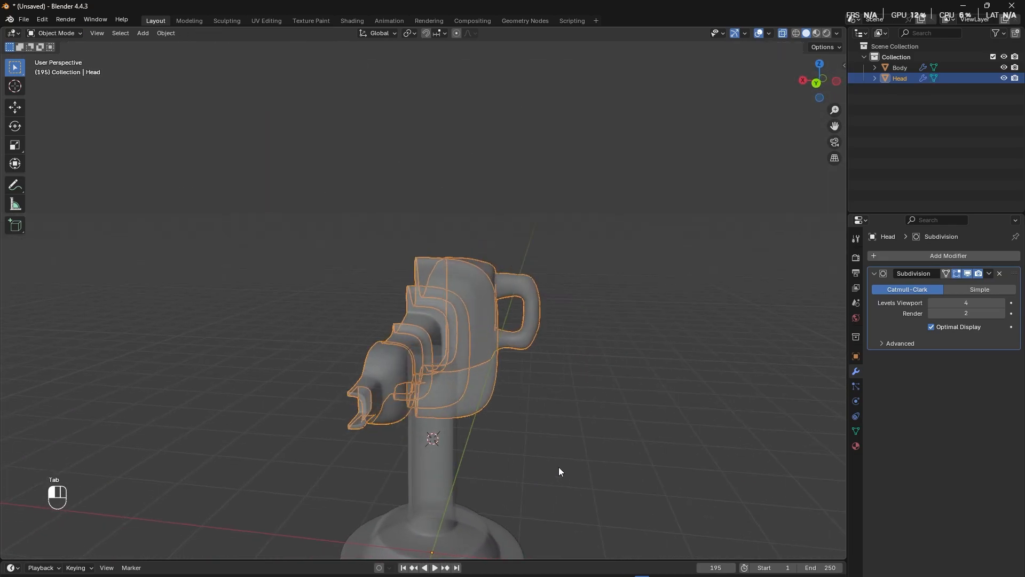
pyautogui.click(559, 467)
pyautogui.hotkey('alt', 'z')
pyautogui.click(481, 329)
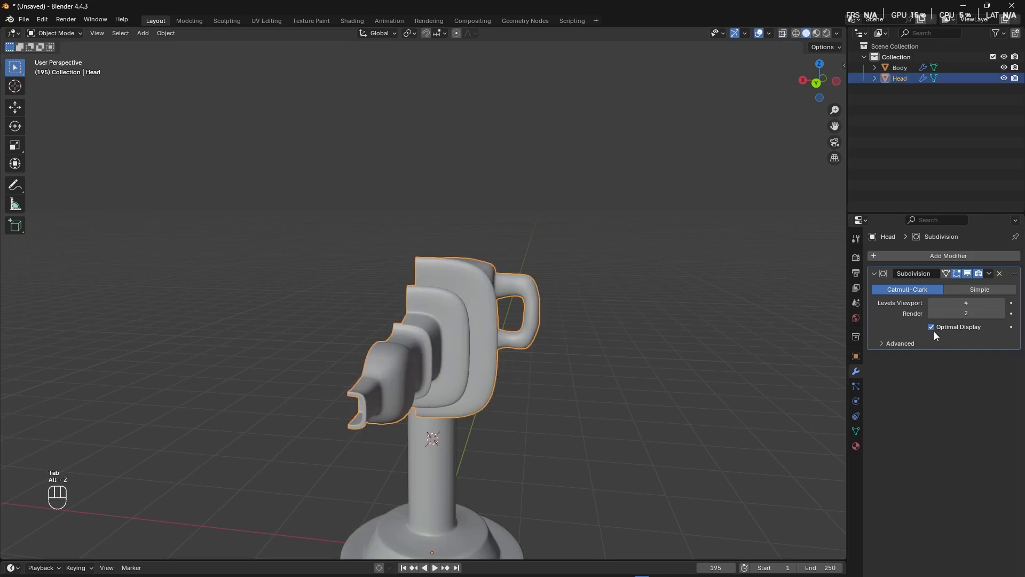
pyautogui.click(969, 256)
pyautogui.click(941, 261)
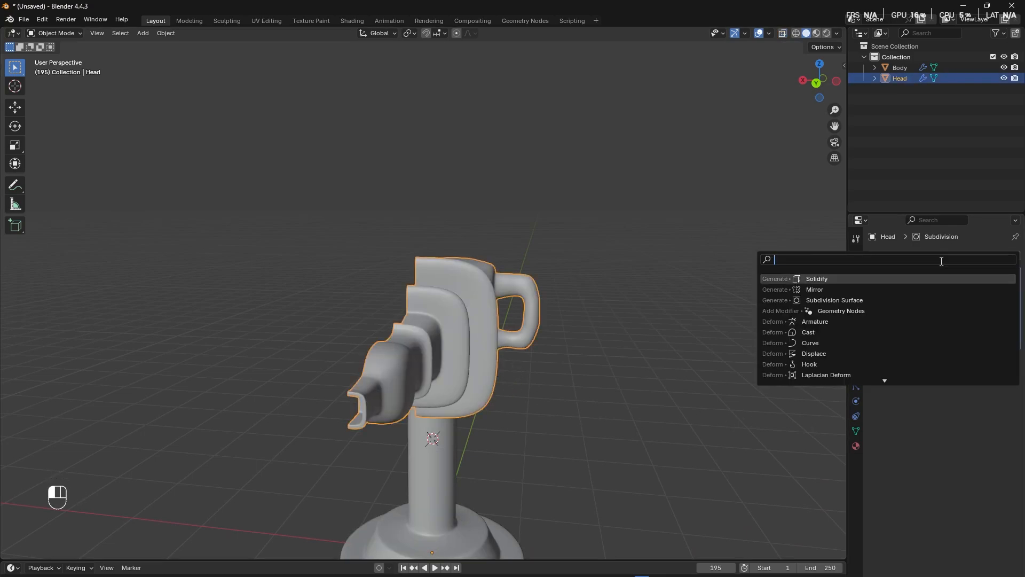
pyautogui.click(908, 288)
pyautogui.moveTo(729, 374); pyautogui.dragTo(543, 446, button='middle')
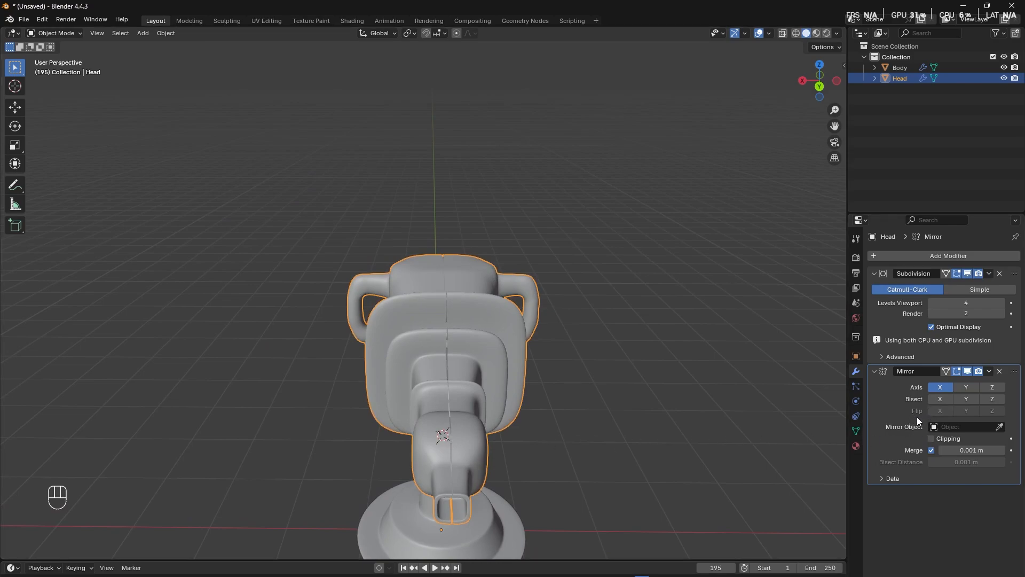
pyautogui.click(943, 438)
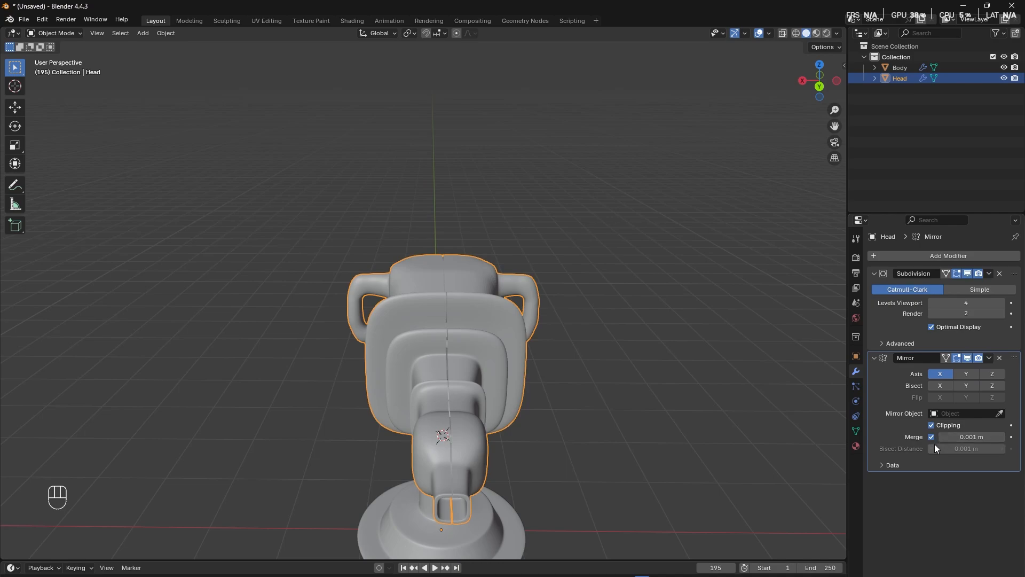
# Move the entire remaining half of the head mesh about 0.036 m along global X to close the mirror seam.
pyautogui.scroll(3, 645, 445)
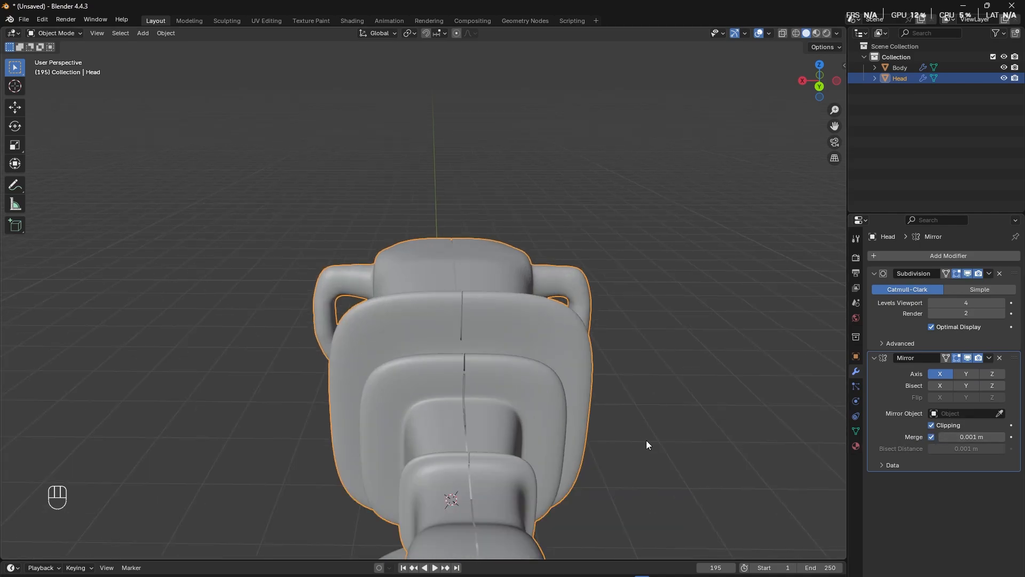
pyautogui.moveTo(646, 444); pyautogui.dragTo(671, 450, button='middle')
pyautogui.press('Tab')
pyautogui.press('a')
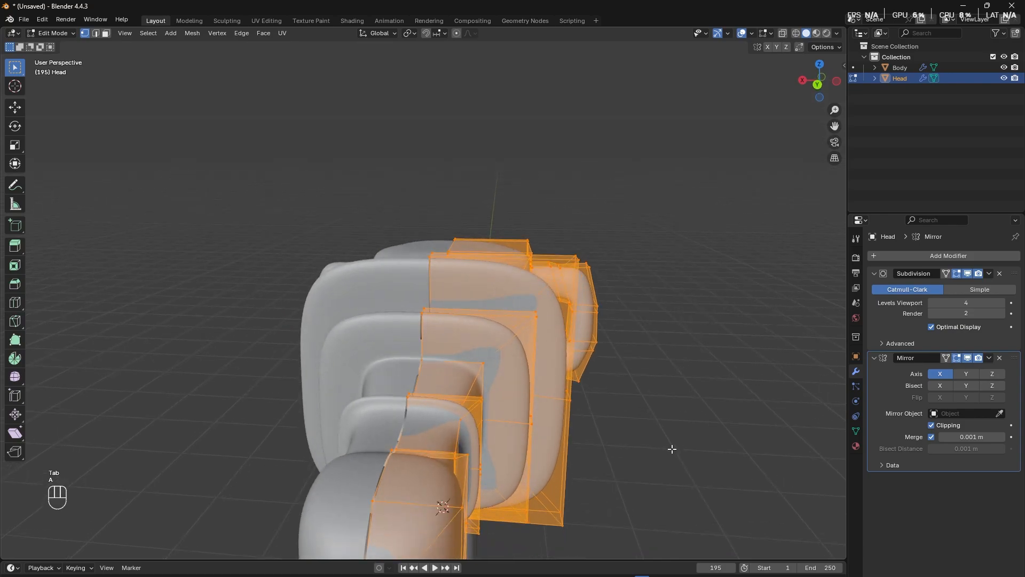
pyautogui.scroll(-4, 665, 446)
pyautogui.scroll(1, 660, 443)
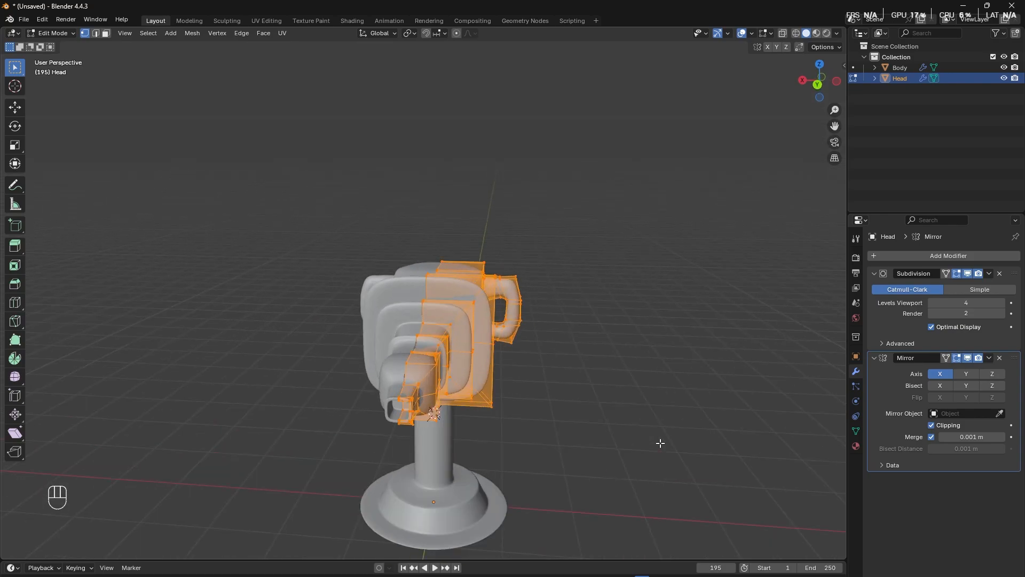
pyautogui.press('g')
pyautogui.press('x')
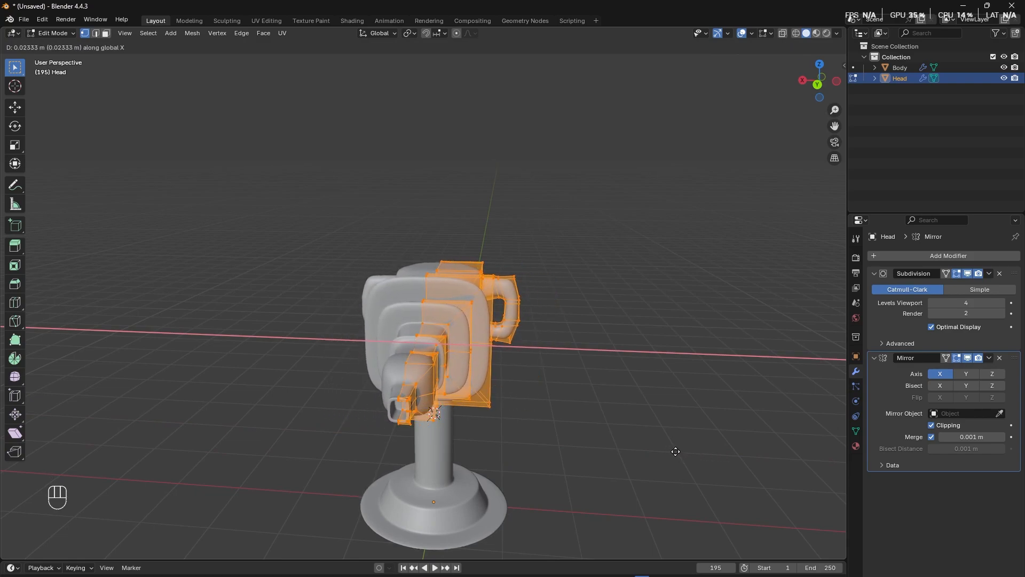
pyautogui.click(675, 451)
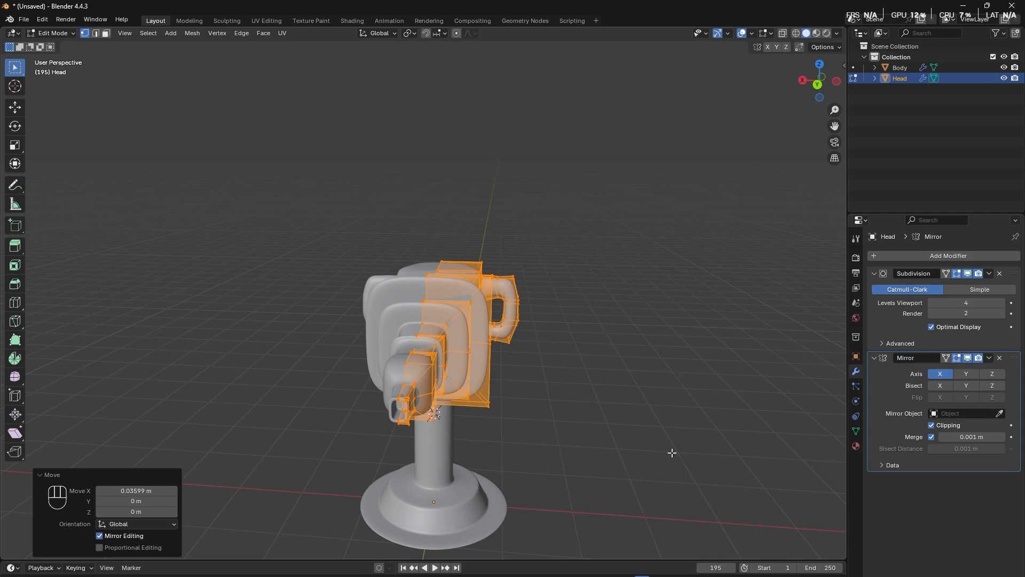
# Try moving the half mesh freely to test the mirror clipping, cancel the move, and review the head in Object Mode.
pyautogui.moveTo(670, 451); pyautogui.dragTo(654, 470, button='middle')
pyautogui.press('Tab')
pyautogui.press('Tab')
pyautogui.press('g')
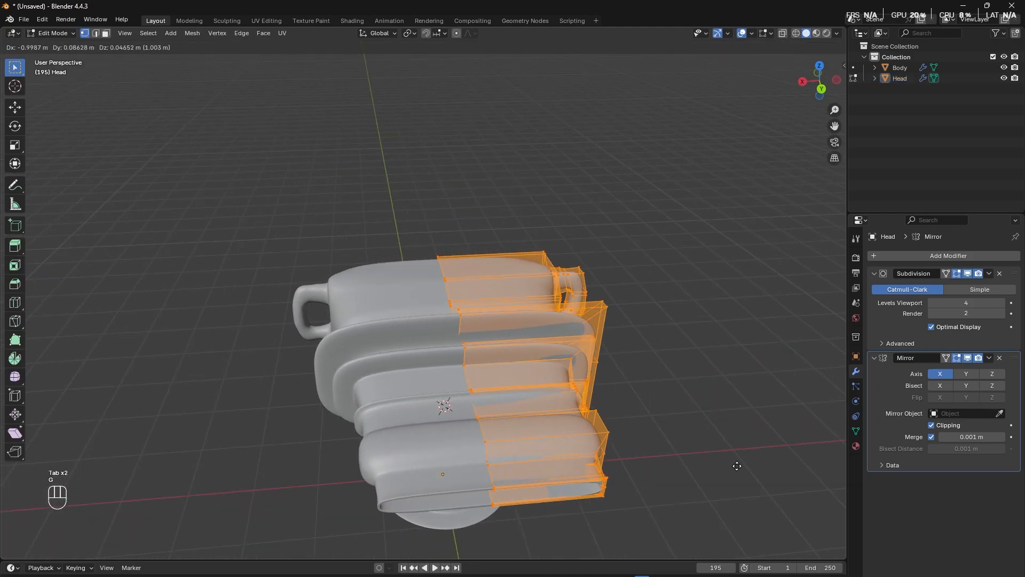
pyautogui.rightClick(747, 466)
pyautogui.press('Tab')
pyautogui.moveTo(637, 457); pyautogui.dragTo(336, 466, button='middle')
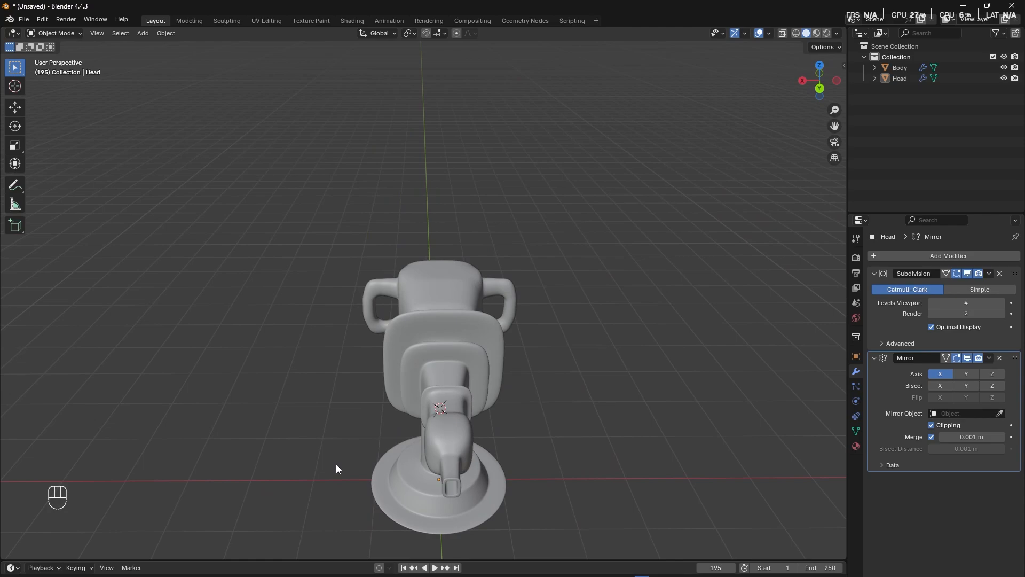
# Switch to the reference image board and compare the turret examples with the mirrored turret model.
pyautogui.hotkey('alt', 'Tab')
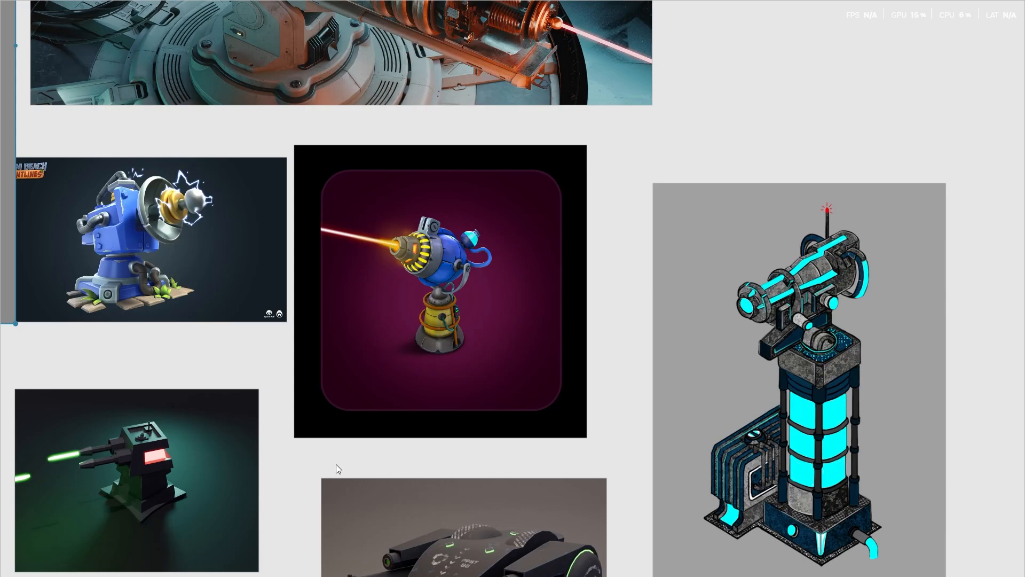
pyautogui.hotkey('alt', 'Tab')
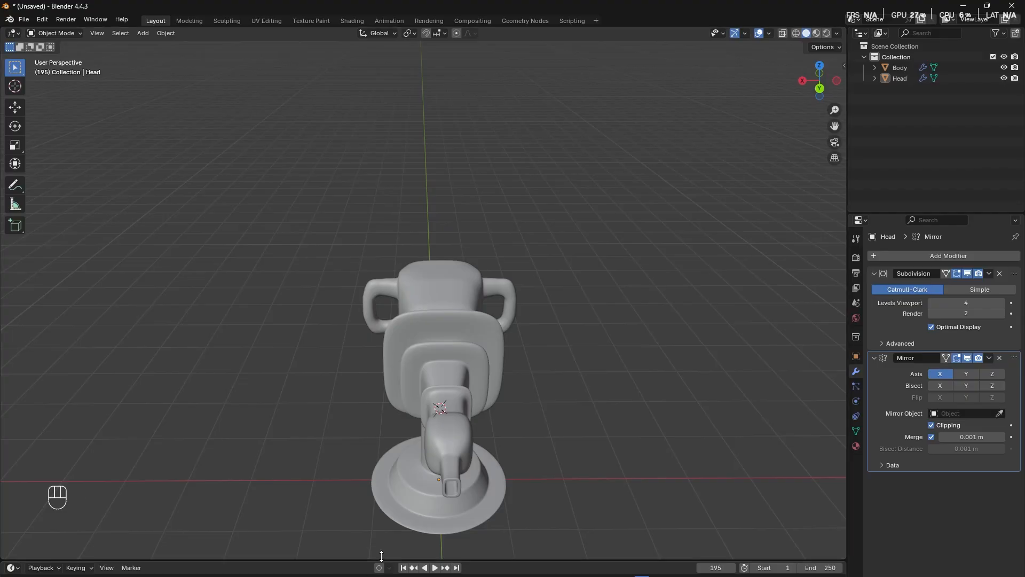
pyautogui.scroll(3, 470, 469)
pyautogui.moveTo(470, 469); pyautogui.dragTo(436, 451, button='middle')
pyautogui.hotkey('alt', 'Tab')
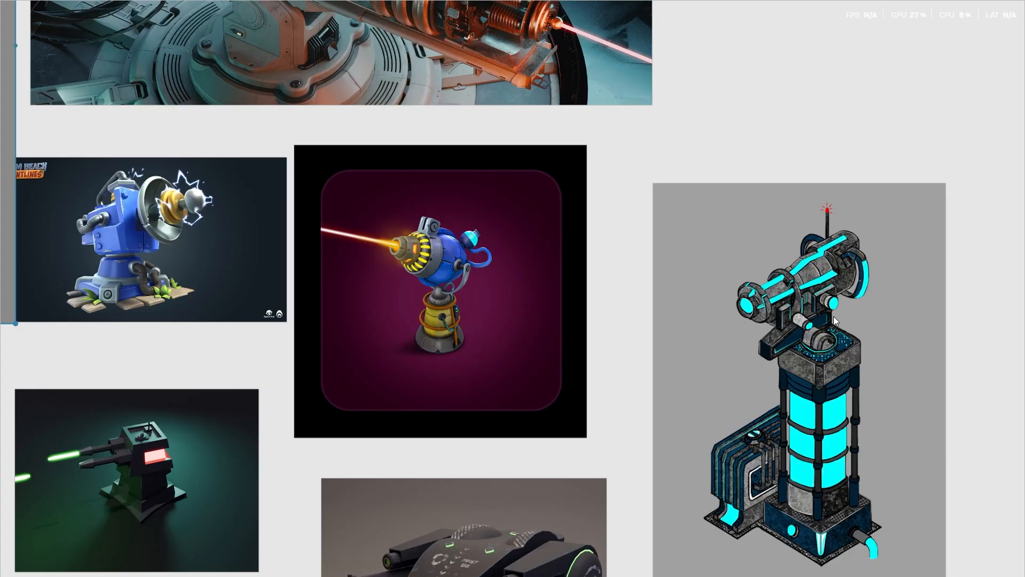
pyautogui.hotkey('alt', 'Tab')
# Select the head's lower side face above the column and in front of the handle, using face selection.
pyautogui.moveTo(559, 419); pyautogui.dragTo(371, 361, button='middle')
pyautogui.press('Tab')
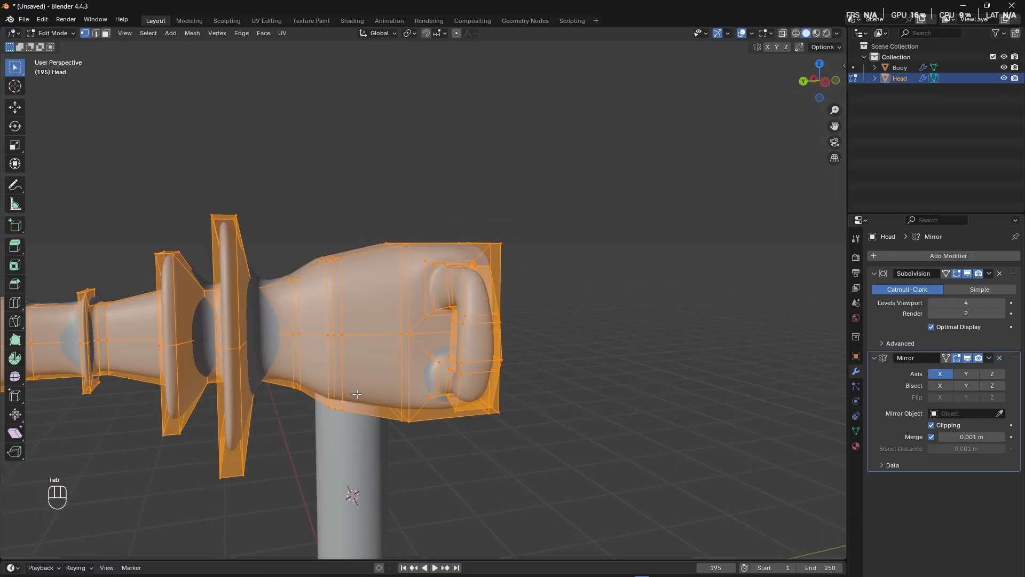
pyautogui.scroll(3, 354, 417)
pyautogui.keyDown('shift'); pyautogui.moveTo(354, 416); pyautogui.dragTo(379, 303, button='middle'); pyautogui.keyUp('shift')
pyautogui.click(339, 322)
pyautogui.press('3')
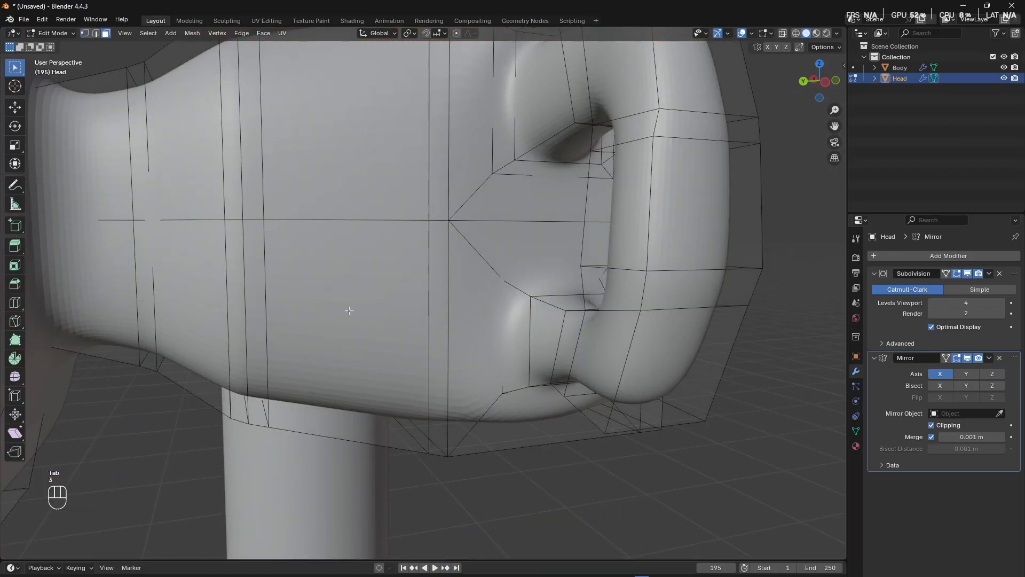
pyautogui.click(356, 326)
# Inset the lower side face by about 0.013 m, and inset it again by about 0.026 m.
pyautogui.keyDown('shift'); pyautogui.moveTo(384, 365); pyautogui.dragTo(538, 287, button='middle'); pyautogui.keyUp('shift')
pyautogui.scroll(4, 415, 375)
pyautogui.scroll(-2, 501, 334)
pyautogui.press('i')
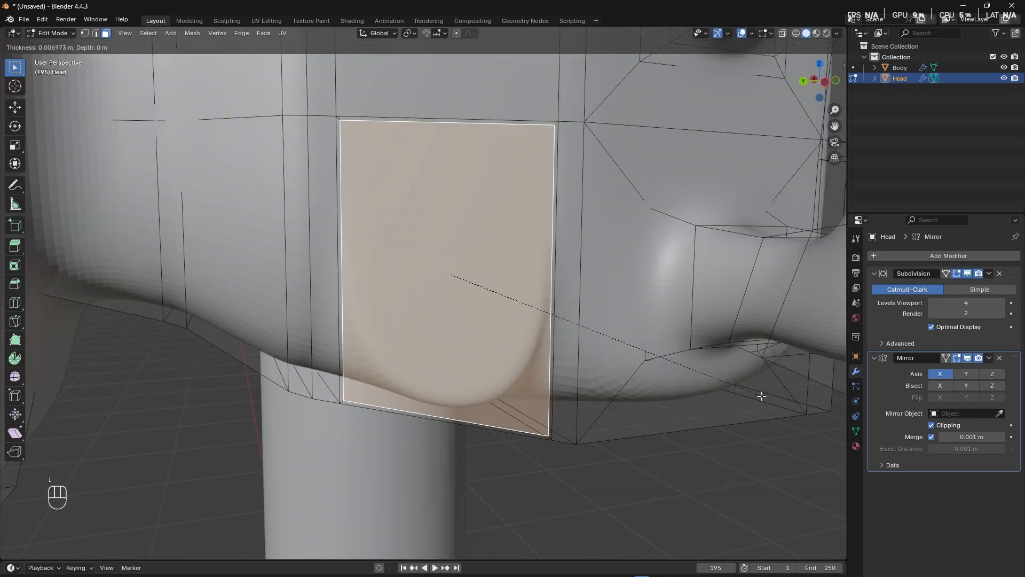
pyautogui.click(761, 392)
pyautogui.press('i')
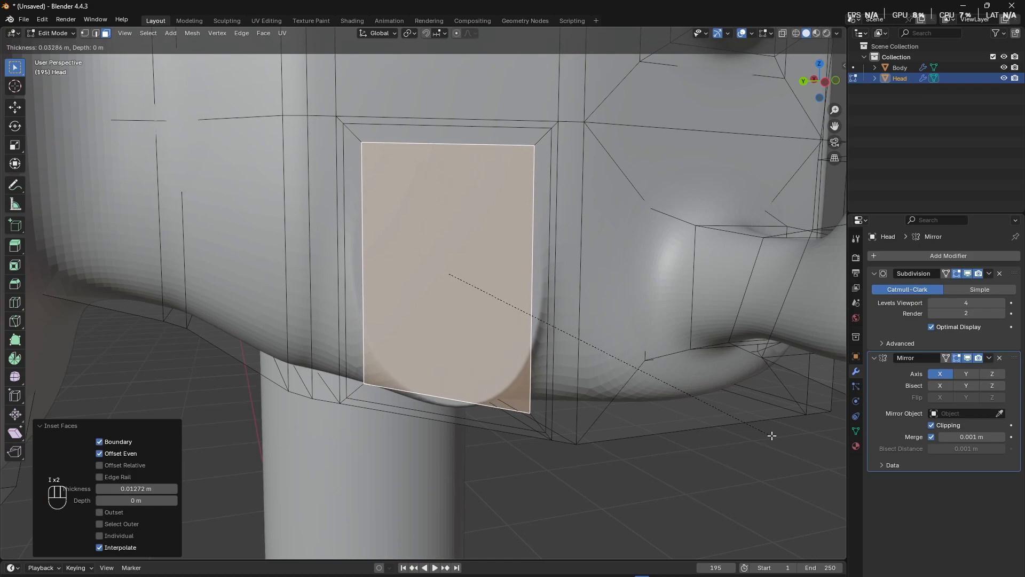
pyautogui.click(703, 428)
# Scale the inner inset face to about 0.866 along global Z.
pyautogui.moveTo(703, 428); pyautogui.dragTo(610, 425, button='middle')
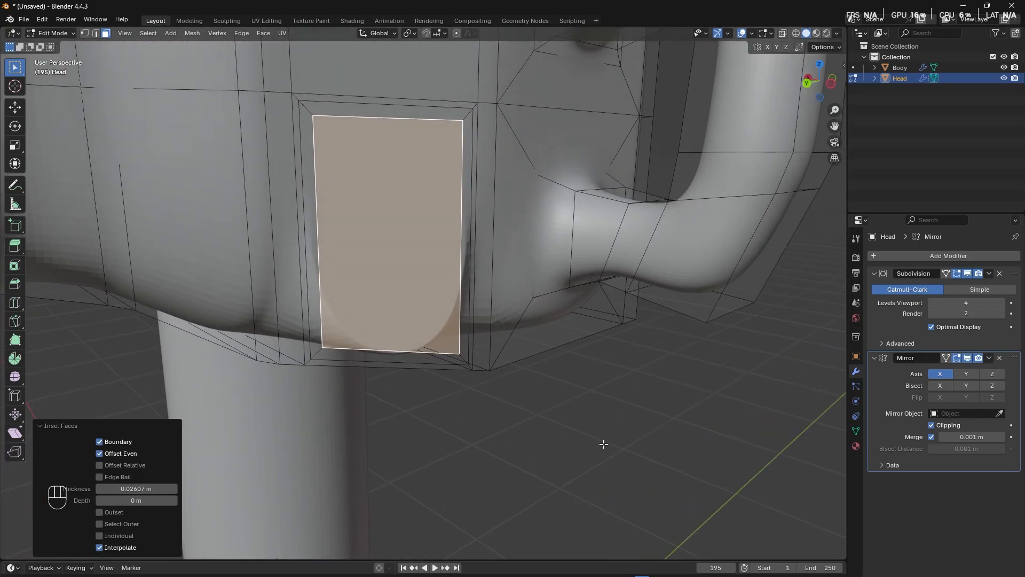
pyautogui.press('s')
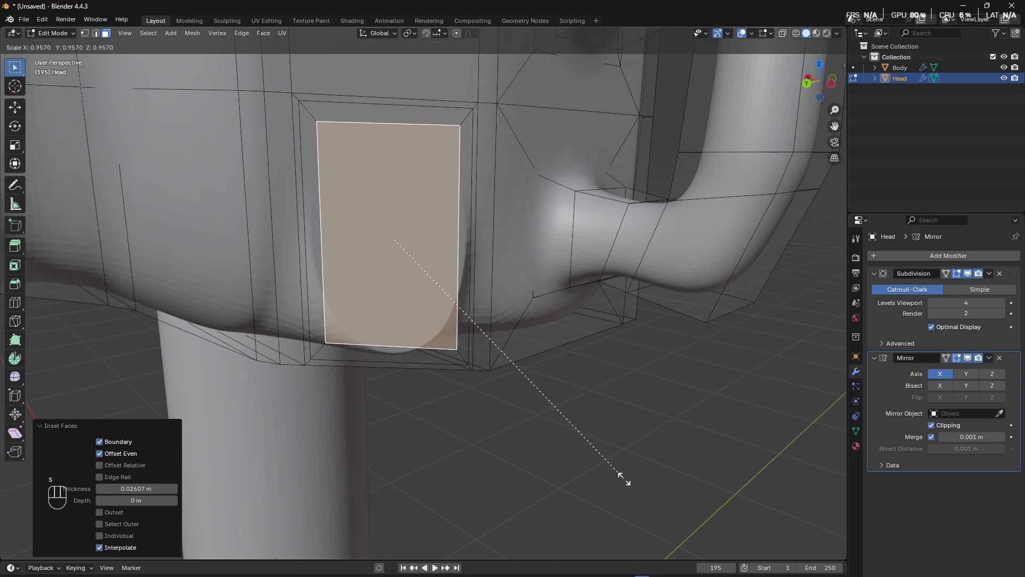
pyautogui.press('z')
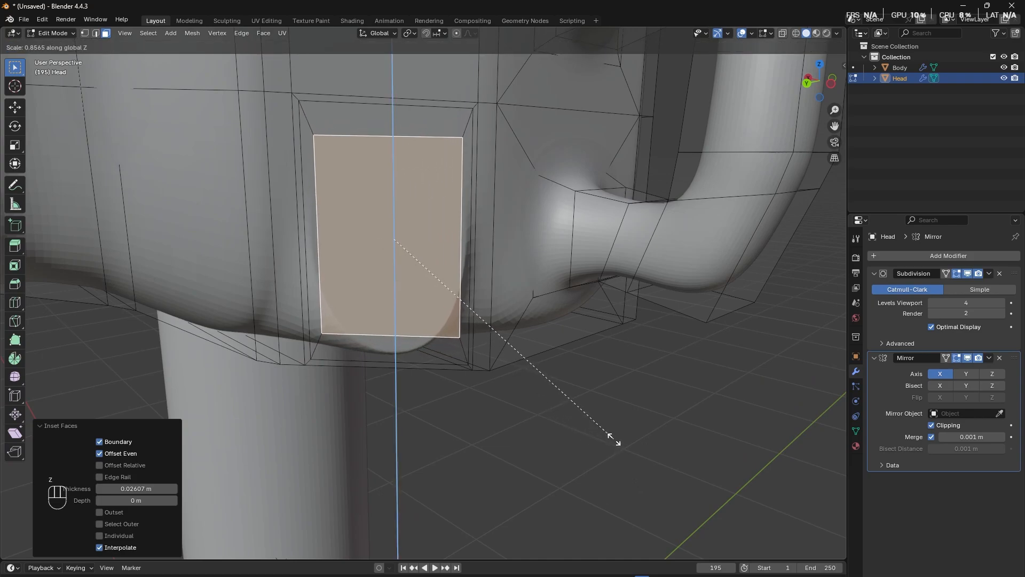
pyautogui.click(611, 436)
pyautogui.moveTo(611, 436); pyautogui.dragTo(552, 450, button='middle')
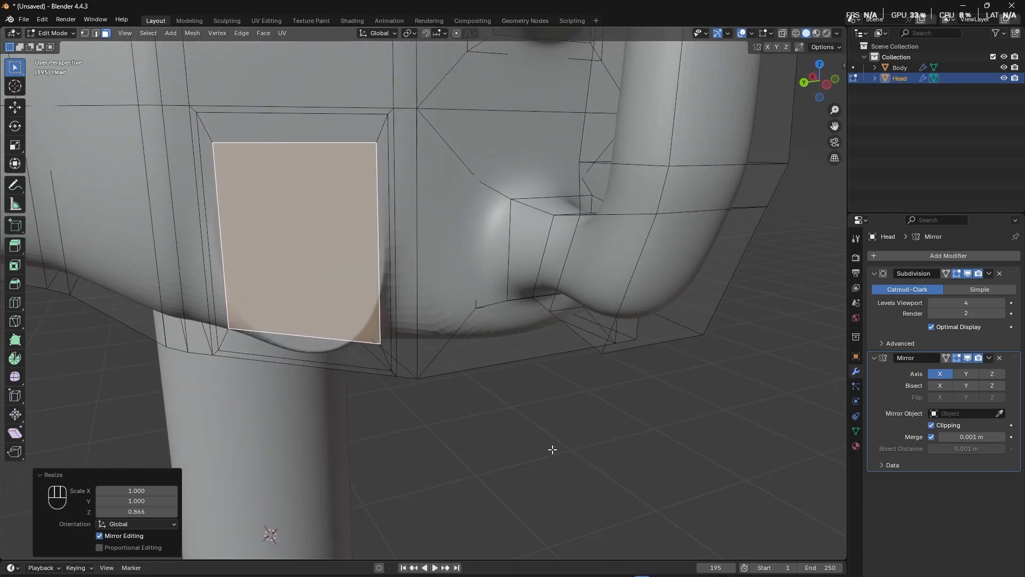
# Apply LoopTools Circle to the inner inset face, try extruding it outward, and cancel the extrusion.
pyautogui.rightClick(264, 211)
pyautogui.moveTo(264, 198)
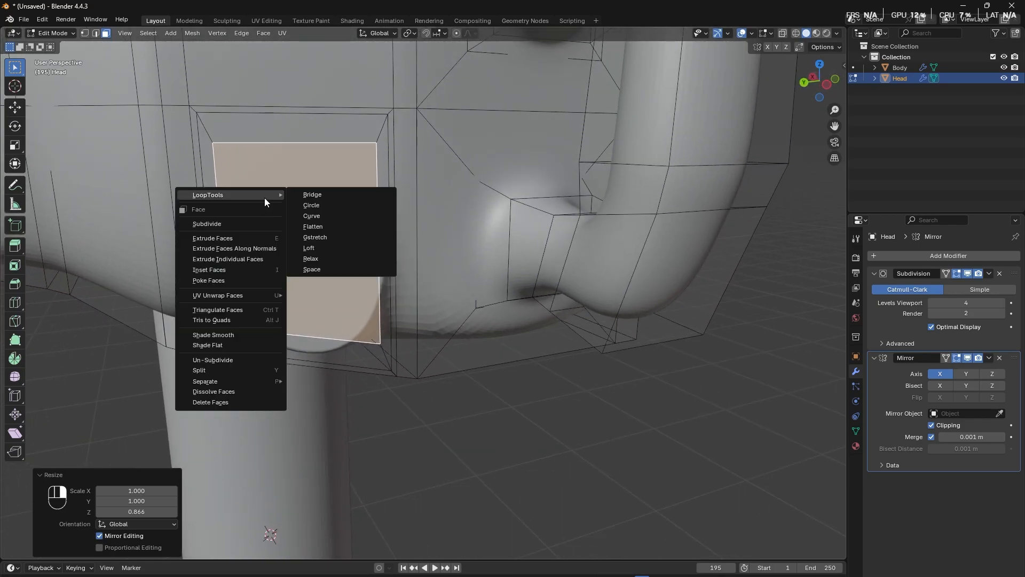
pyautogui.click(336, 205)
pyautogui.moveTo(336, 205); pyautogui.dragTo(412, 319, button='middle')
pyautogui.press('e')
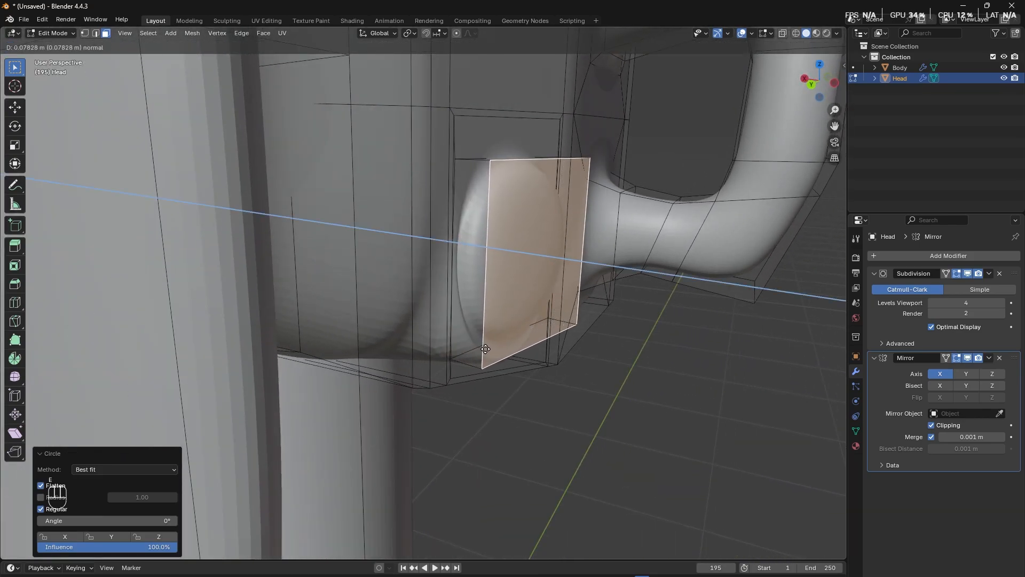
pyautogui.rightClick(486, 349)
# Undo the inset, scale, circle and extrusion edits on the lower side face, keeping the original face selected.
pyautogui.hotkey('ctrl', 'z')
pyautogui.hotkey('ctrl', 'z')
pyautogui.hotkey('ctrl', 'z')
pyautogui.hotkey('ctrl', 'z')
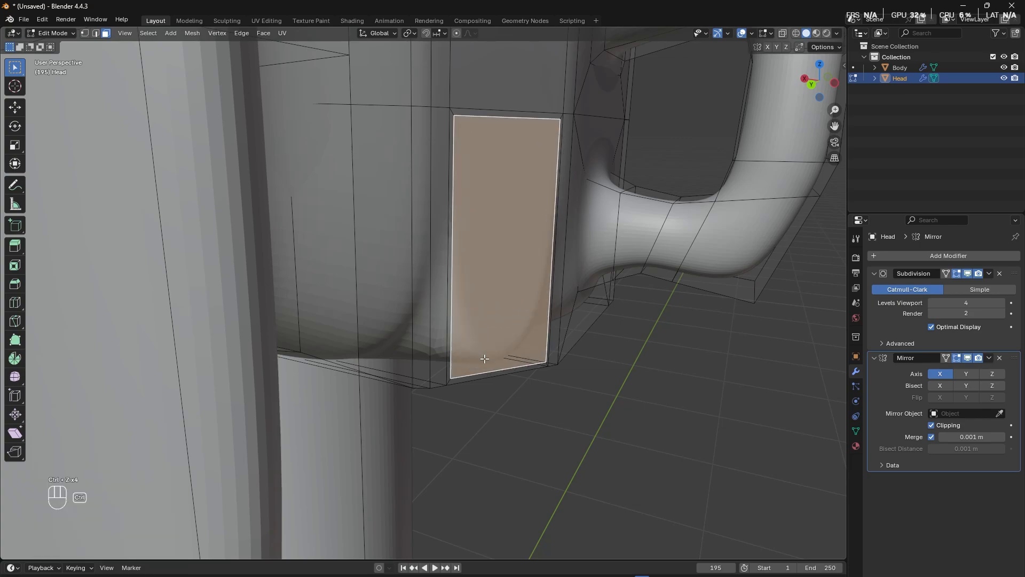
pyautogui.moveTo(555, 385); pyautogui.dragTo(501, 383, button='middle')
pyautogui.hotkey('ctrl', 'z')
pyautogui.hotkey('ctrl', 'z')
pyautogui.hotkey('ctrl', 'shift', 'z')
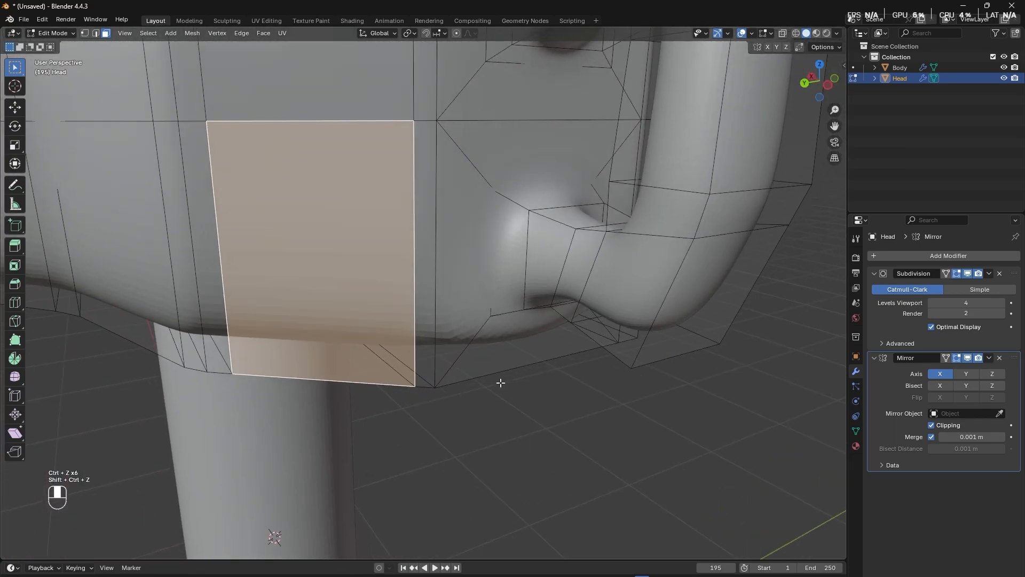
# Apply LoopTools Circle directly to the selected lower side face of the head.
pyautogui.keyDown('shift'); pyautogui.moveTo(378, 278); pyautogui.dragTo(425, 285, button='middle'); pyautogui.keyUp('shift')
pyautogui.rightClick(389, 245)
pyautogui.moveTo(389, 245)
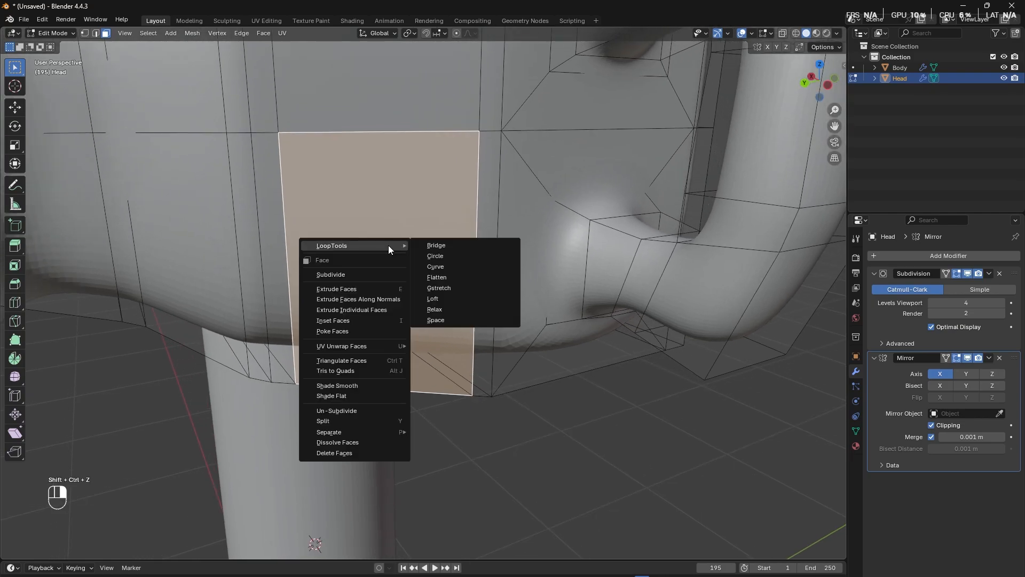
pyautogui.click(451, 255)
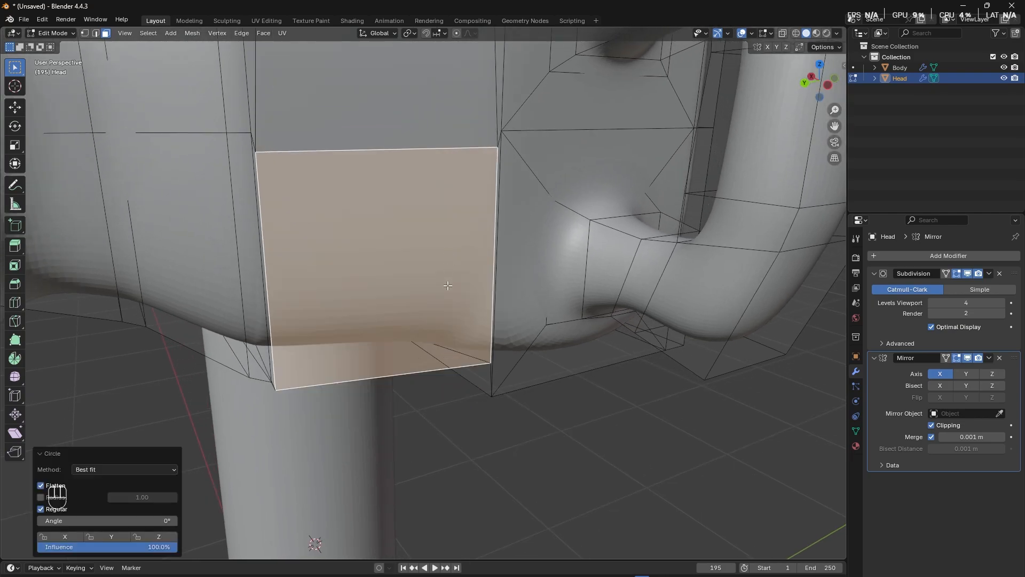
# Undo the LoopTools Circle operation on the head's lower side face.
pyautogui.moveTo(449, 284); pyautogui.dragTo(468, 335, button='middle')
pyautogui.scroll(-4, 468, 335)
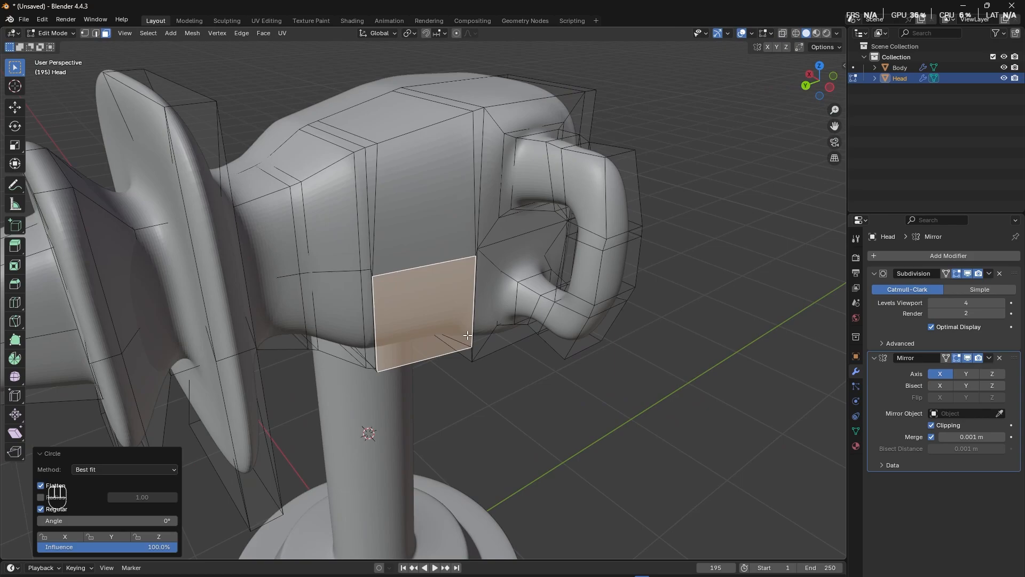
pyautogui.hotkey('ctrl', 'z')
# Inset the selected lower side face of the head by about 0.046 m.
pyautogui.scroll(5, 481, 358)
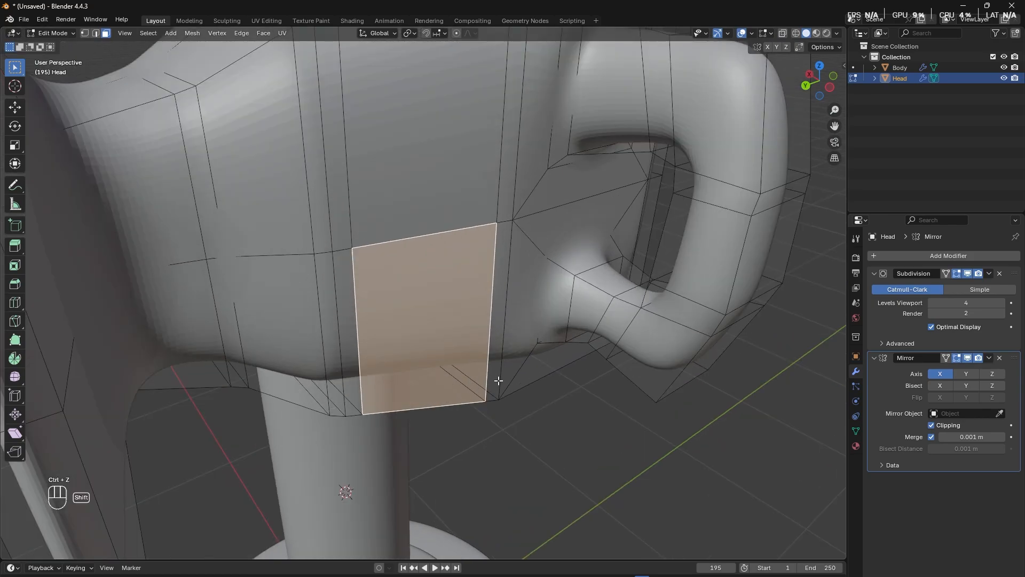
pyautogui.moveTo(477, 370); pyautogui.dragTo(496, 378, button='middle')
pyautogui.click(472, 398)
pyautogui.scroll(3, 539, 374)
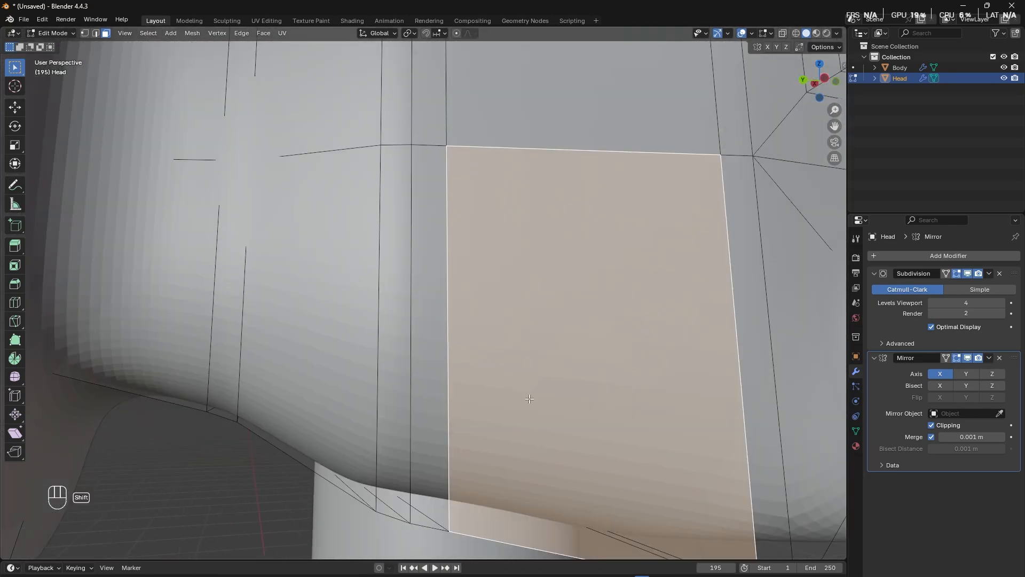
pyautogui.keyDown('alt'); pyautogui.middleClick(579, 370); pyautogui.keyUp('alt')
pyautogui.press('i')
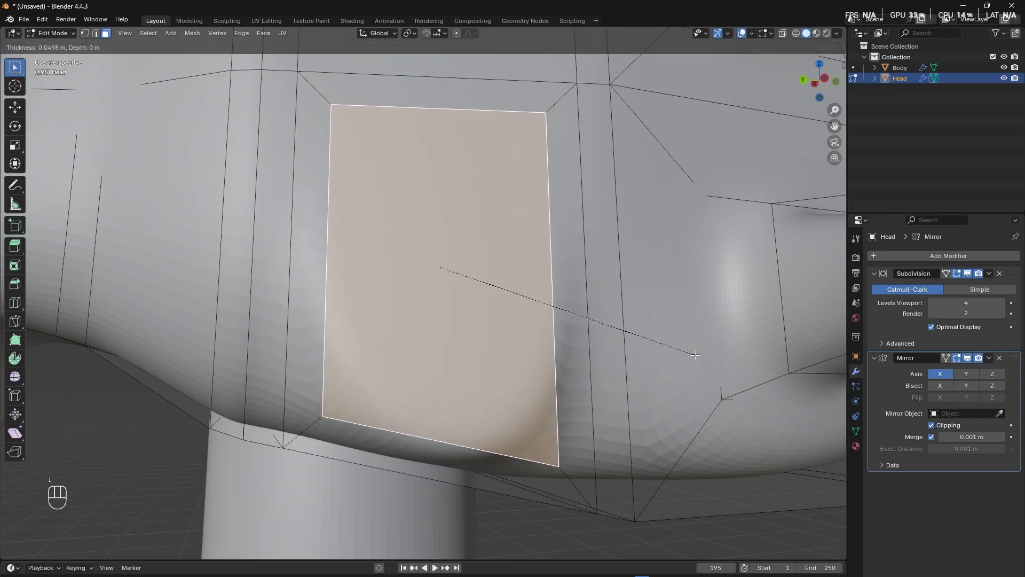
pyautogui.click(697, 354)
pyautogui.moveTo(612, 369); pyautogui.dragTo(622, 370, button='middle')
# Apply LoopTools Circle to the inner inset face on the head's lower side.
pyautogui.rightClick(517, 289)
pyautogui.moveTo(517, 289)
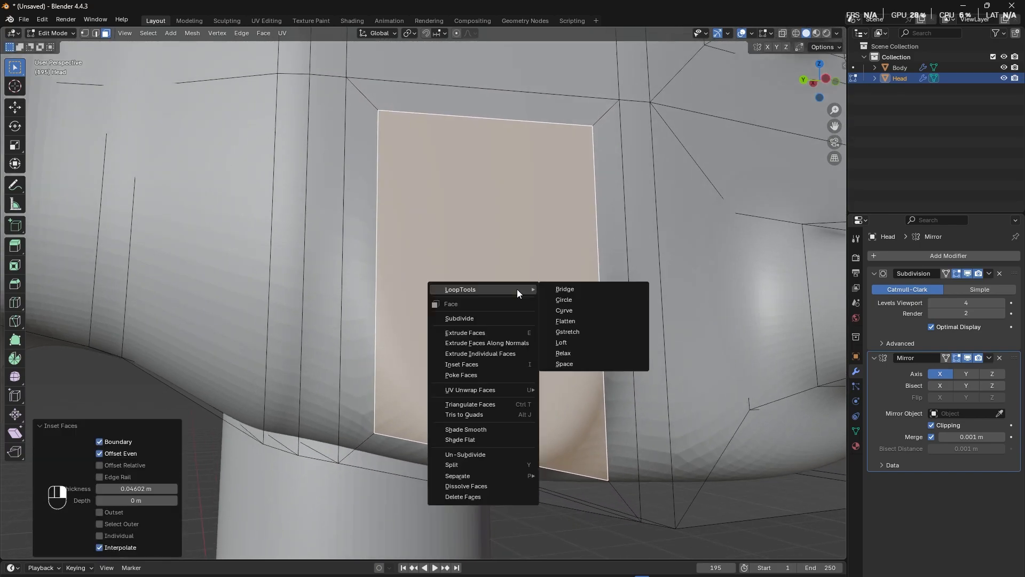
pyautogui.click(567, 296)
pyautogui.moveTo(514, 350); pyautogui.dragTo(528, 366, button='middle')
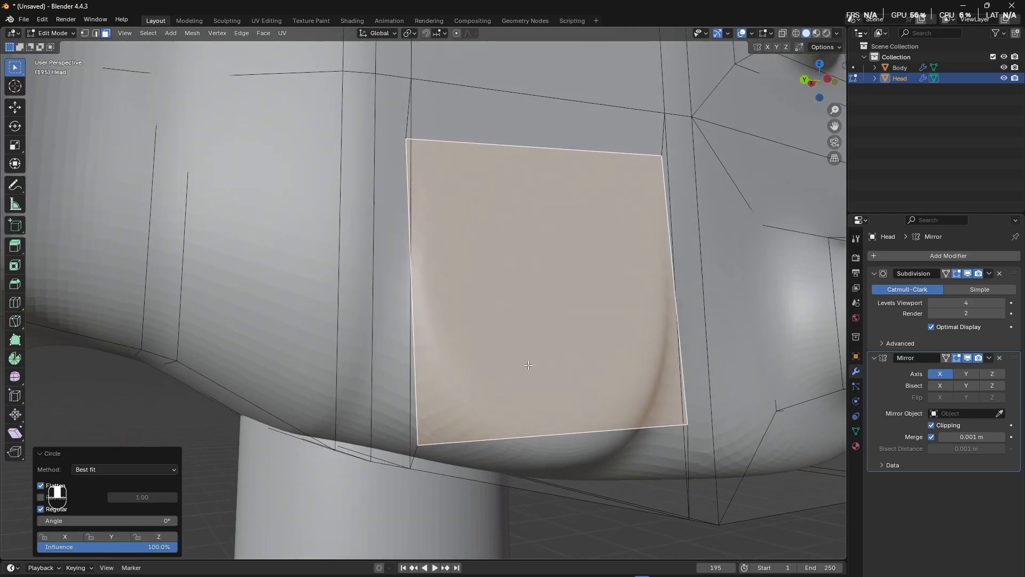
pyautogui.scroll(-1, 529, 366)
# Scale the circled face to about 0.892 in global Y and Z, leaving X locked.
pyautogui.press('s')
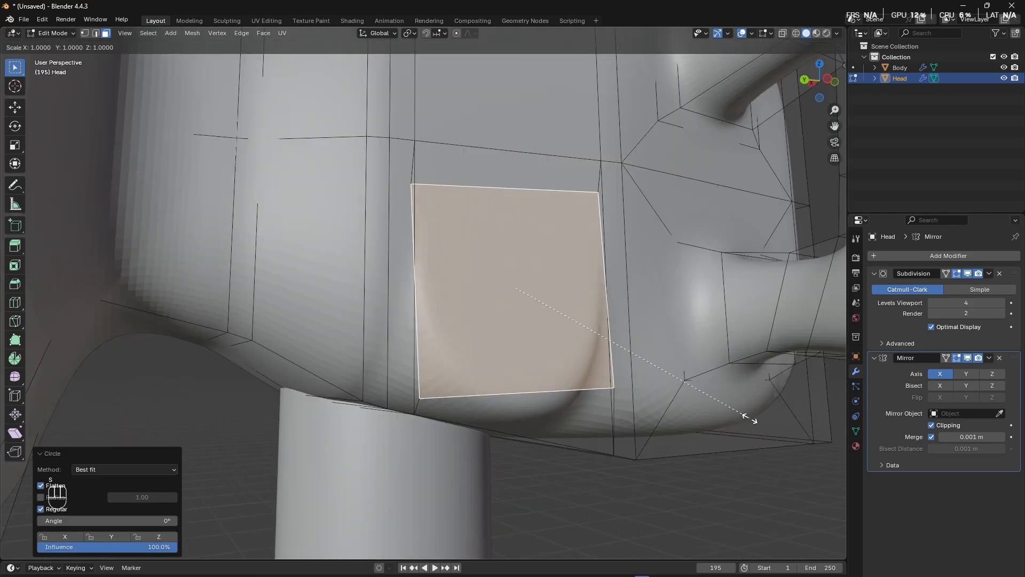
pyautogui.hotkey('shift', 'x')
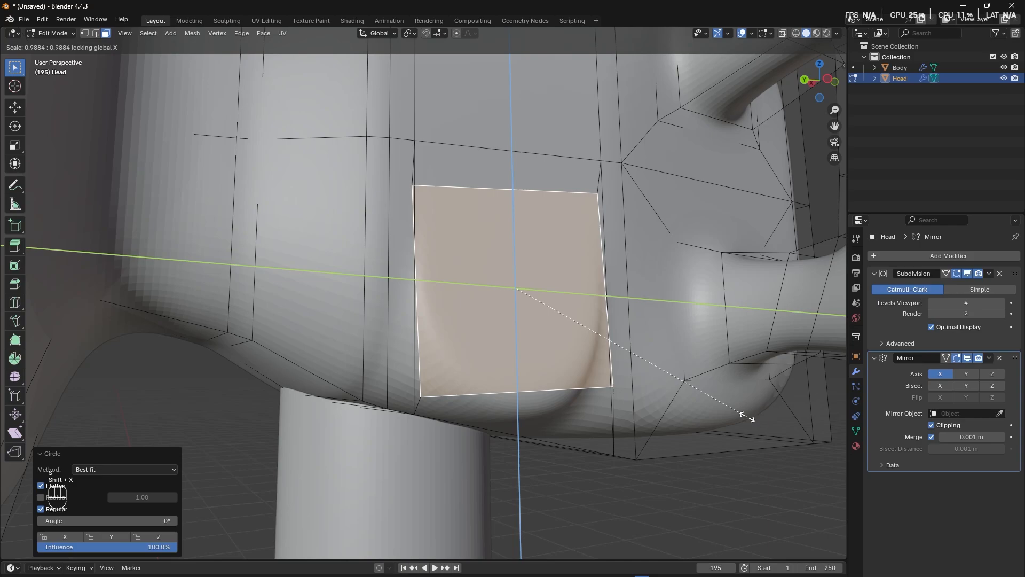
pyautogui.click(716, 393)
pyautogui.moveTo(716, 392); pyautogui.dragTo(560, 353, button='middle')
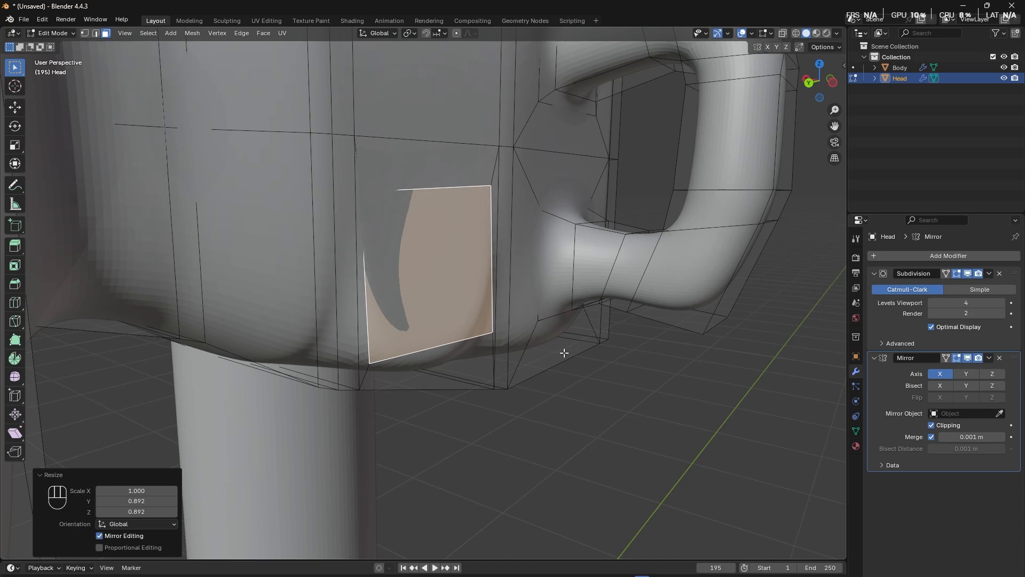
# Extrude the circled face outward about 0.216 m along its normal.
pyautogui.press('e')
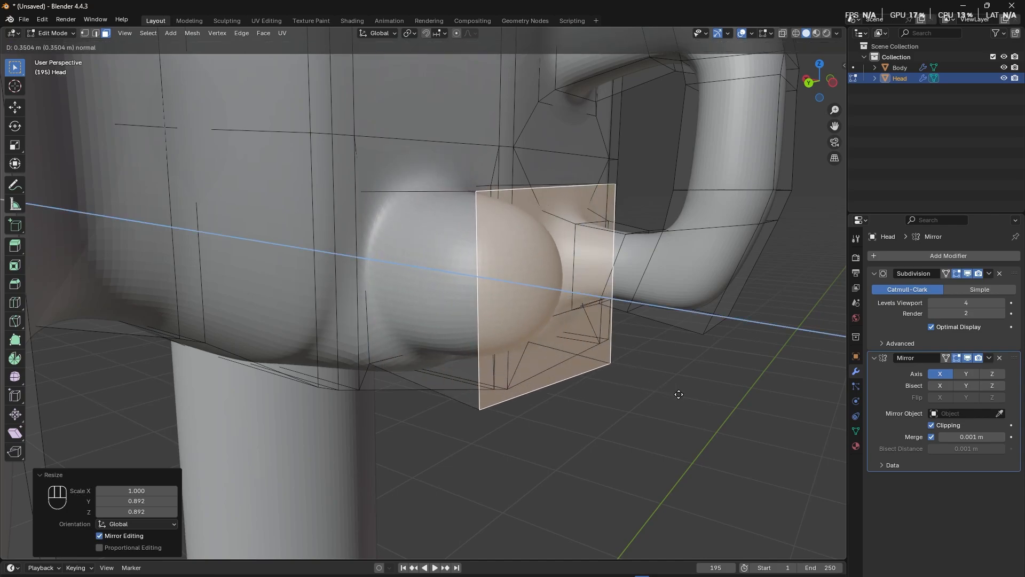
pyautogui.click(632, 367)
pyautogui.moveTo(583, 376); pyautogui.dragTo(602, 395, button='middle')
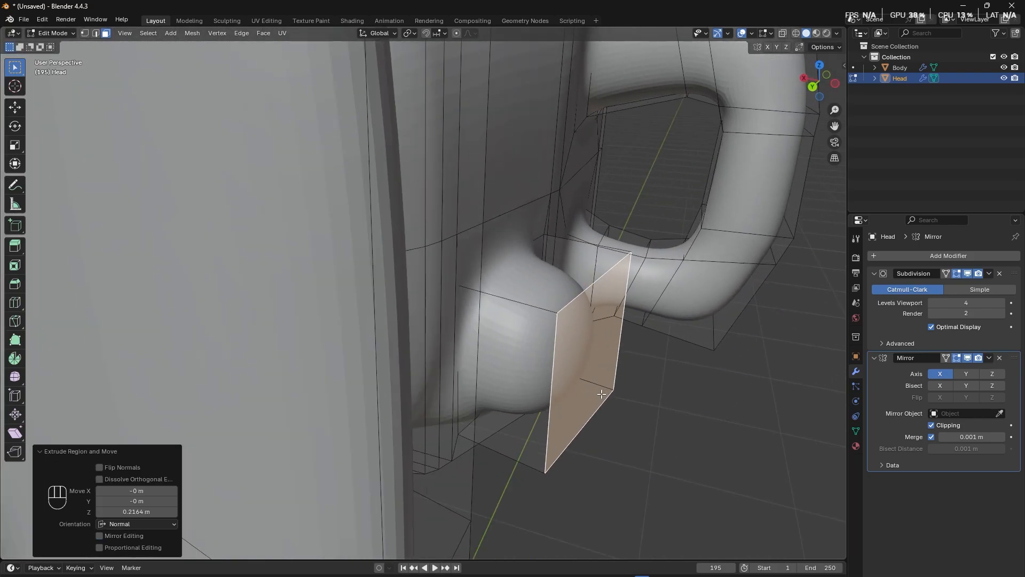
# Add a centred loop cut around the extruded knob, bevel it about 0.097 m wide, and inspect the head in Object Mode.
pyautogui.hotkey('ctrl', 'r')
pyautogui.click(518, 294)
pyautogui.rightClick(519, 295)
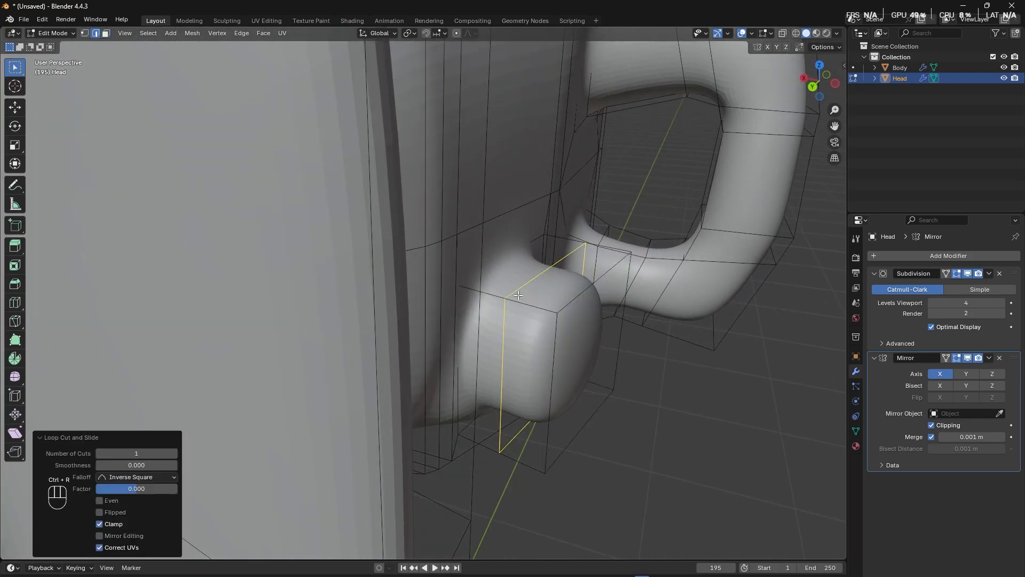
pyautogui.hotkey('ctrl', 'b')
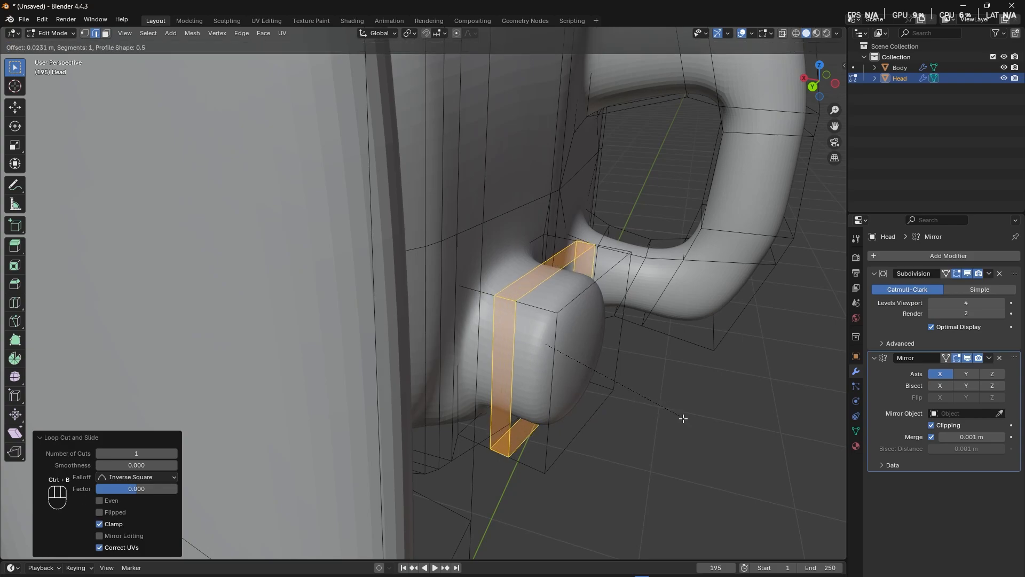
pyautogui.click(709, 431)
pyautogui.scroll(-8, 686, 439)
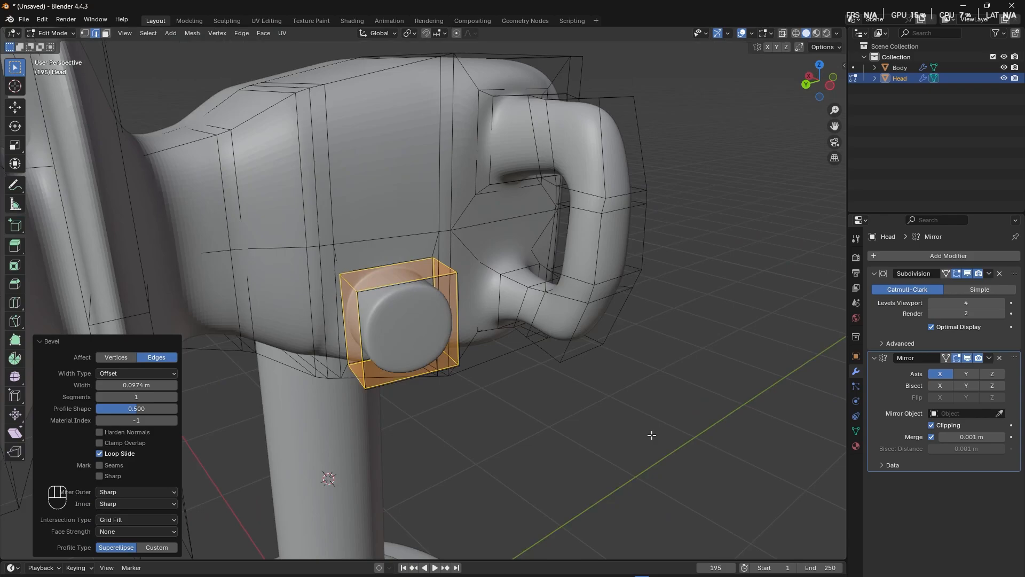
pyautogui.click(577, 431)
pyautogui.press('Tab')
pyautogui.moveTo(577, 431)
pyautogui.mouseDown(button='middle')
pyautogui.moveTo(713, 430)
pyautogui.moveTo(561, 419)
pyautogui.mouseUp(button='middle')
# Return to editing the head and inset the knob's end face by about 0.0115 m.
pyautogui.scroll(8, 393, 310)
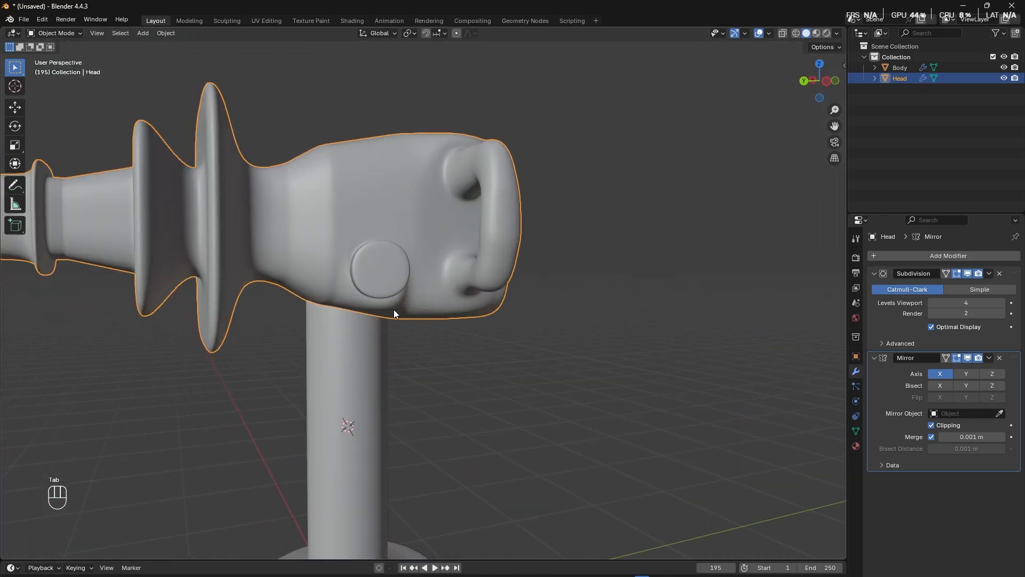
pyautogui.keyDown('shift'); pyautogui.moveTo(393, 309); pyautogui.dragTo(599, 393, button='middle'); pyautogui.keyUp('shift')
pyautogui.scroll(4, 408, 293)
pyautogui.press('Tab')
pyautogui.scroll(-6, 408, 292)
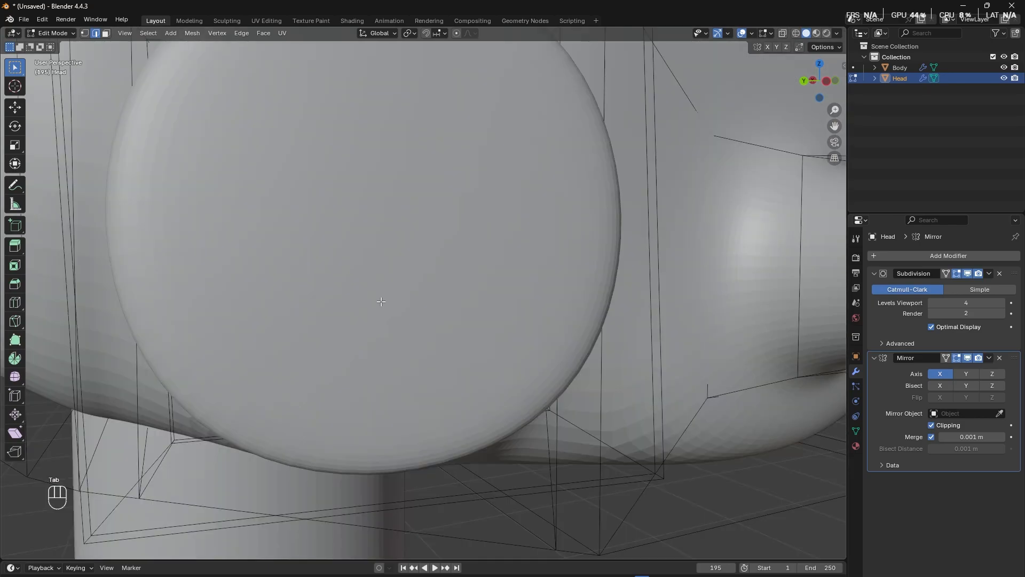
pyautogui.keyDown('shift'); pyautogui.moveTo(383, 308); pyautogui.dragTo(409, 284, button='middle'); pyautogui.keyUp('shift')
pyautogui.press('3')
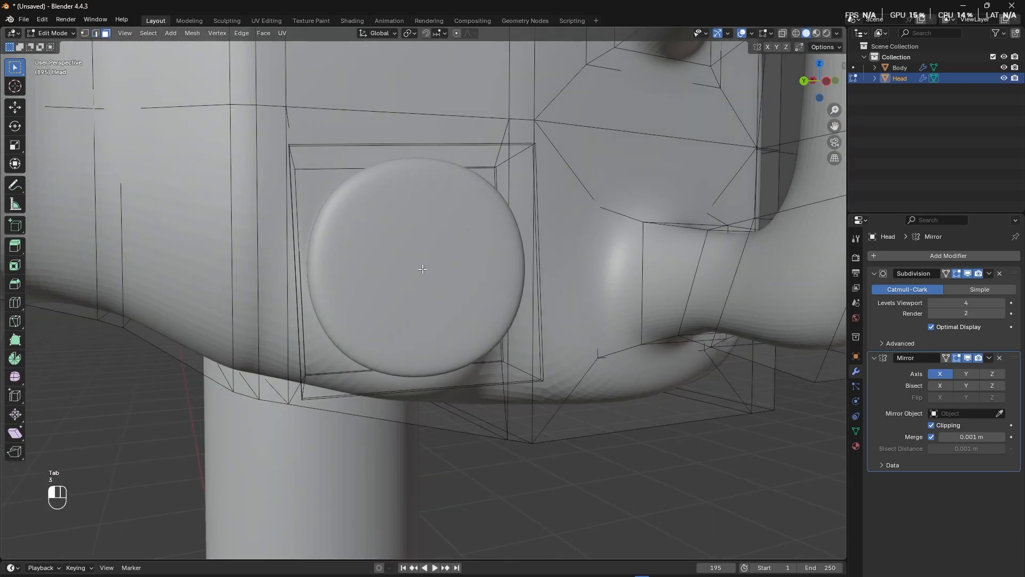
pyautogui.click(410, 285)
pyautogui.scroll(2, 424, 314)
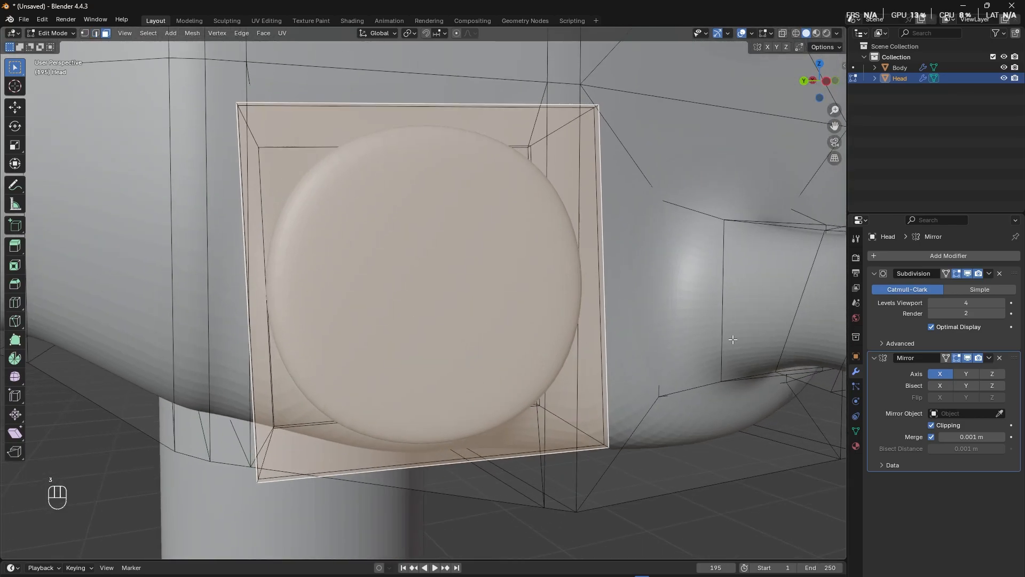
pyautogui.press('i')
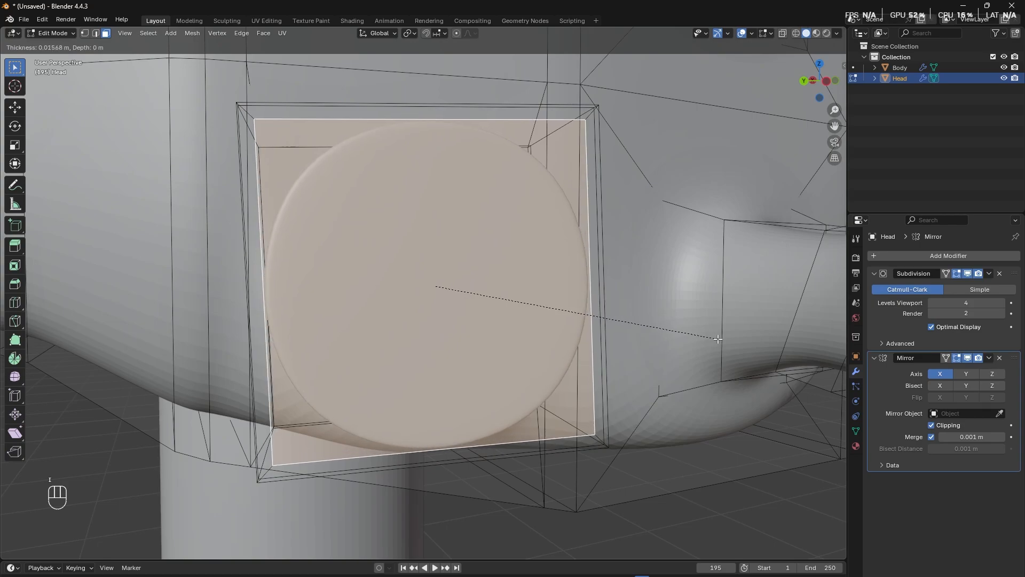
pyautogui.click(722, 338)
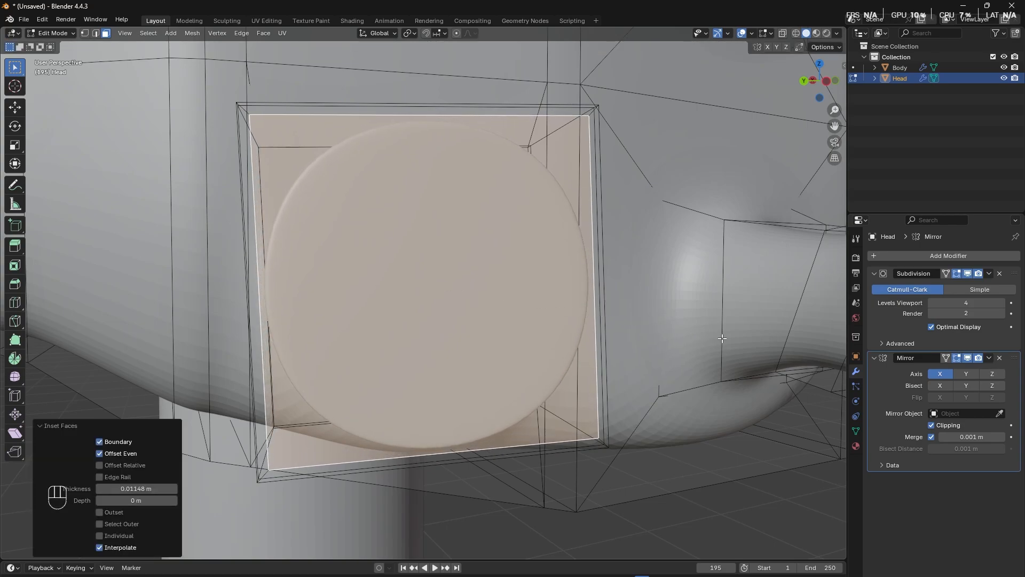
# Inset the knob's end face a second time by about 0.024 m.
pyautogui.press('i')
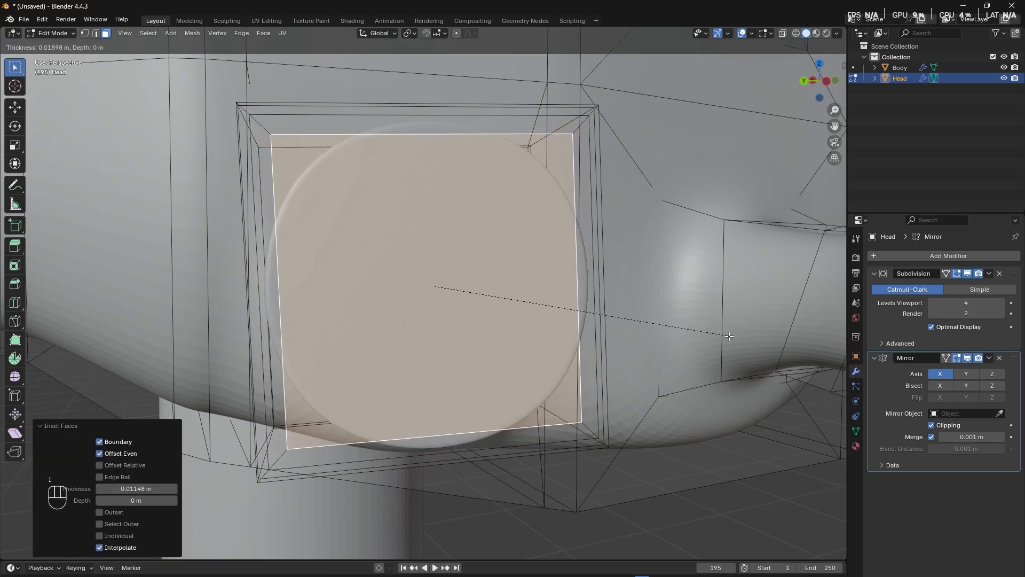
pyautogui.click(718, 337)
pyautogui.moveTo(718, 337); pyautogui.dragTo(634, 342, button='middle')
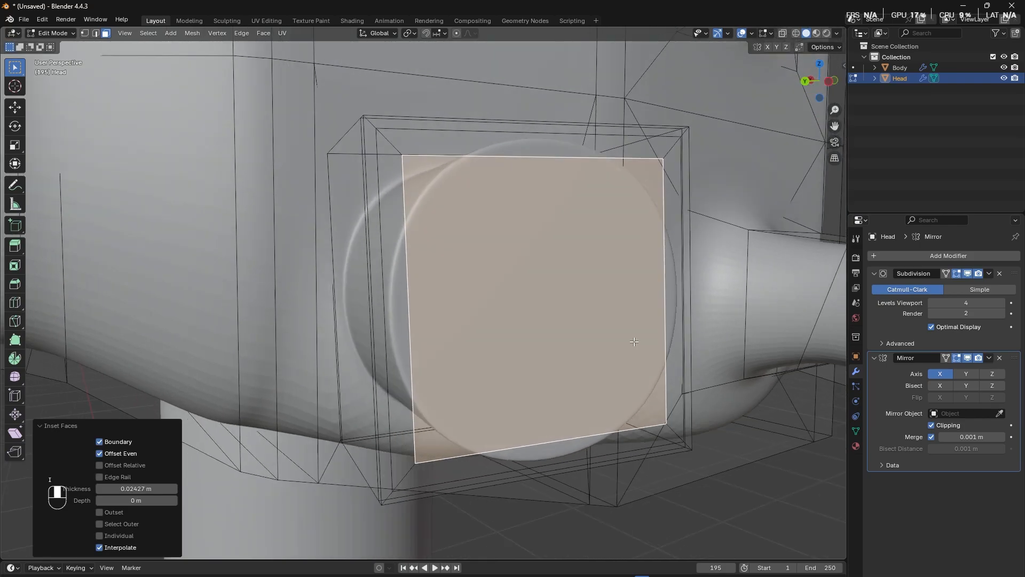
# Extrude the inner end face inward three times in succession, by about 0.016 m, 0.078 m and 0.130 m, to hollow the knob.
pyautogui.press('e')
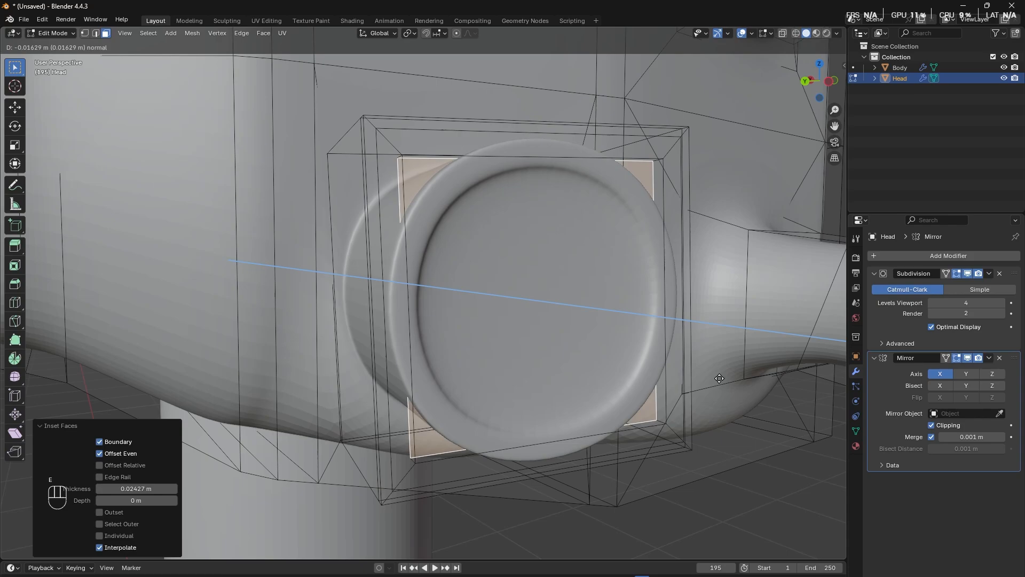
pyautogui.click(719, 378)
pyautogui.press('e')
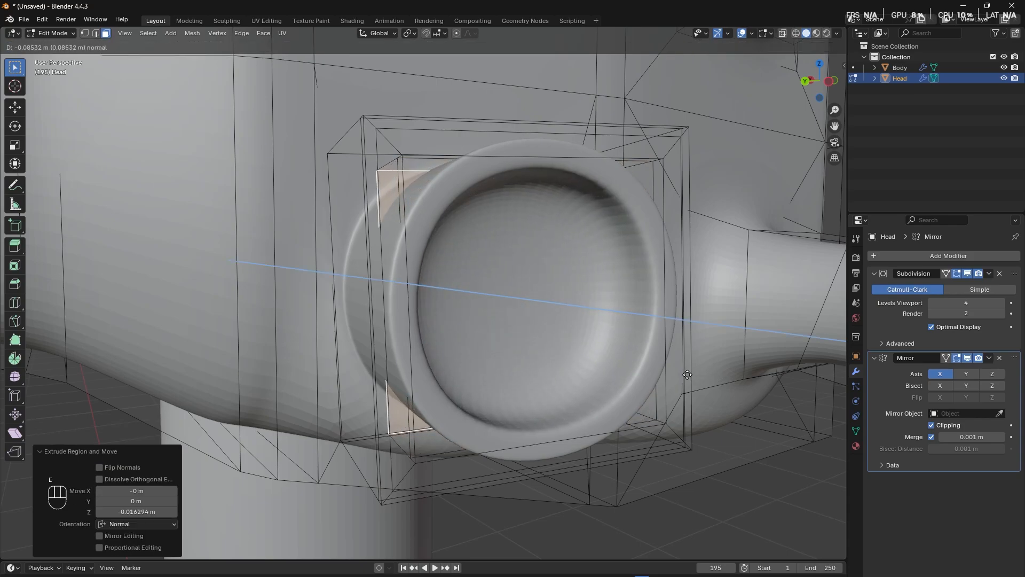
pyautogui.click(691, 374)
pyautogui.press('e')
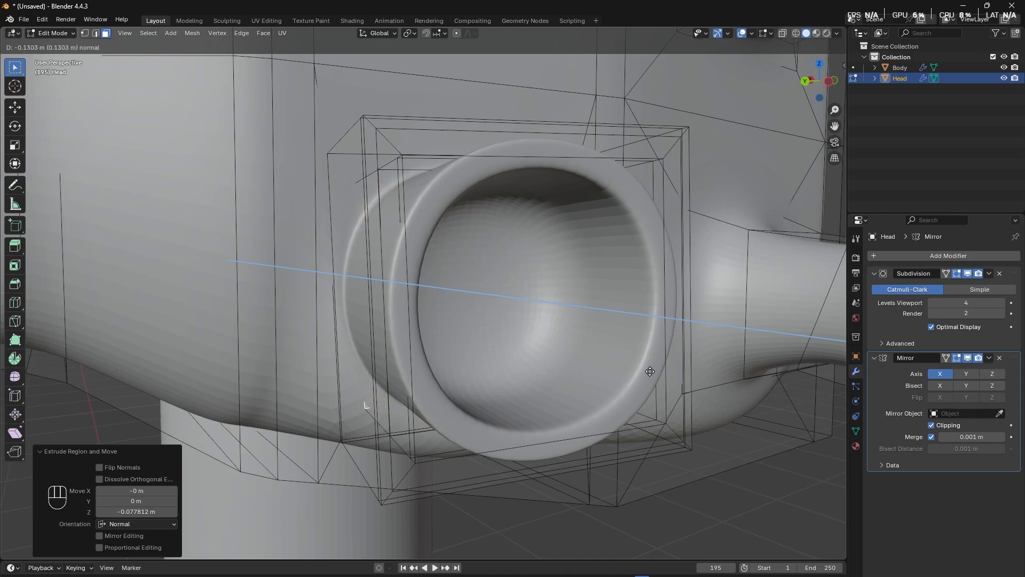
pyautogui.click(650, 371)
pyautogui.moveTo(589, 380); pyautogui.dragTo(613, 385, button='middle')
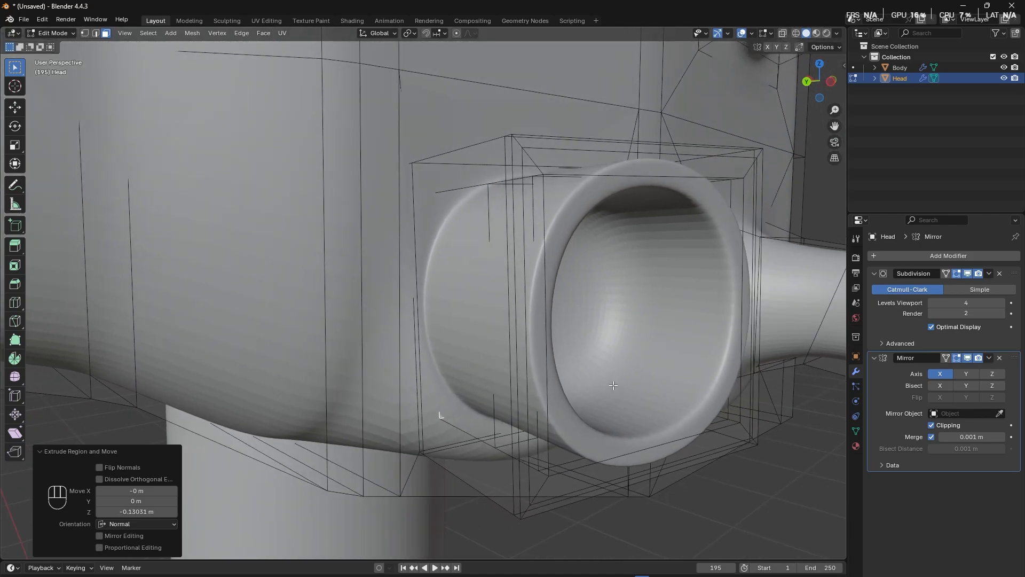
# Extrude the floor of the knob's recess slightly further inward, then leave Edit Mode and deselect the head.
pyautogui.press('e')
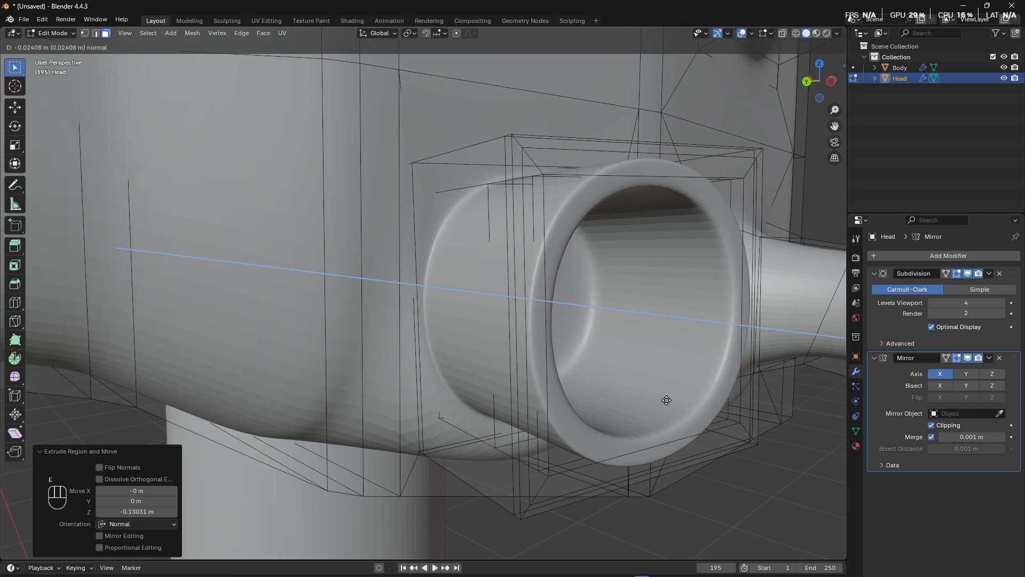
pyautogui.click(658, 407)
pyautogui.press('Tab')
pyautogui.moveTo(659, 407); pyautogui.dragTo(579, 451, button='middle')
pyautogui.scroll(-9, 626, 419)
pyautogui.click(626, 419)
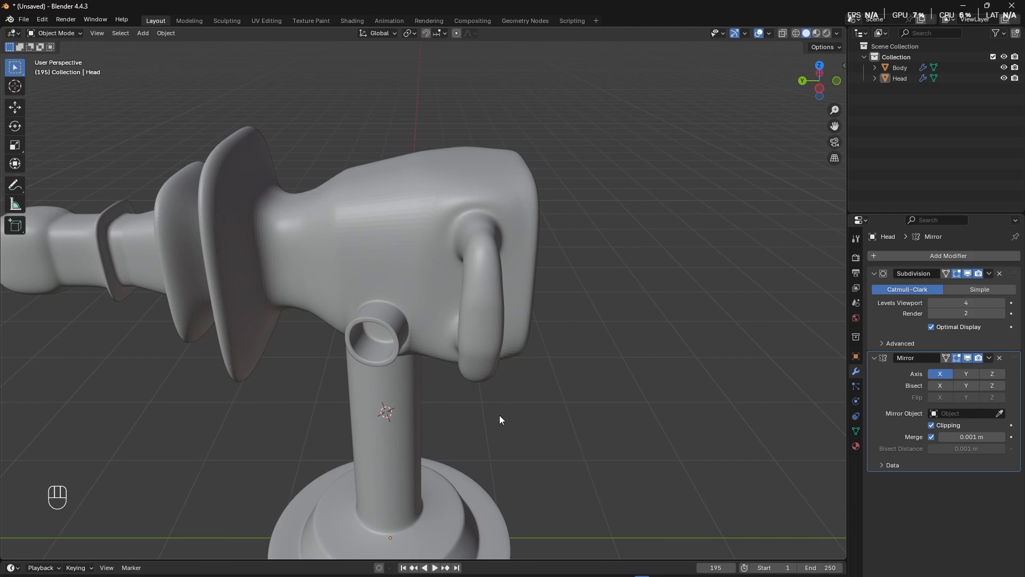
# Inspect the turret, then select the head and return to Edit Mode at the handle.
pyautogui.moveTo(499, 417); pyautogui.dragTo(525, 403, button='middle')
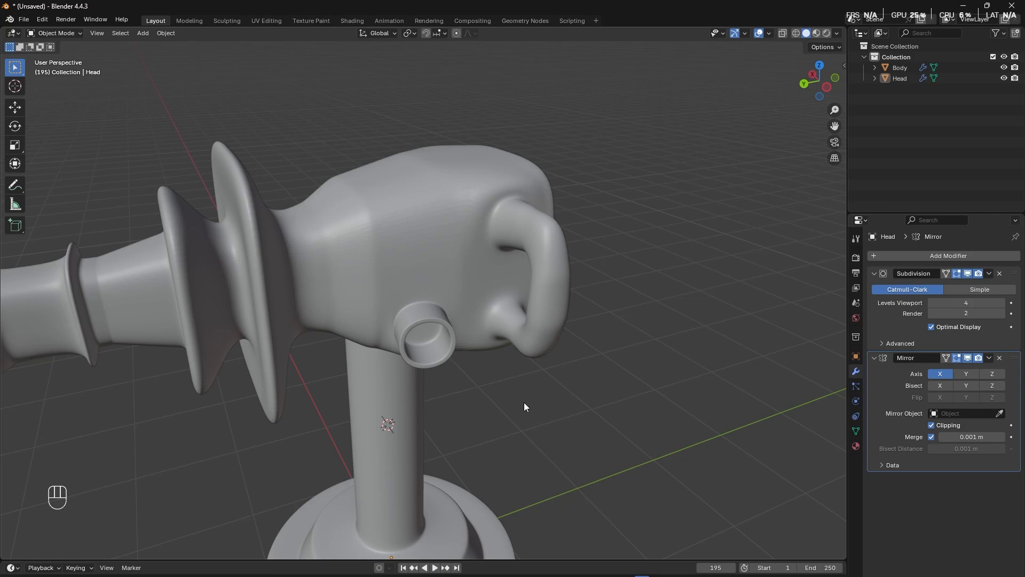
pyautogui.moveTo(479, 483); pyautogui.dragTo(461, 430, button='middle')
pyautogui.click(494, 271)
pyautogui.press('Tab')
pyautogui.scroll(4, 484, 315)
pyautogui.keyDown('shift'); pyautogui.moveTo(493, 357); pyautogui.dragTo(374, 459, button='middle'); pyautogui.keyUp('shift')
# Select the edge loop just below the handle's middle and scale it to about 0.834 in X and Y, leaving Z locked.
pyautogui.click(427, 296)
pyautogui.moveTo(423, 335); pyautogui.dragTo(441, 329, button='middle')
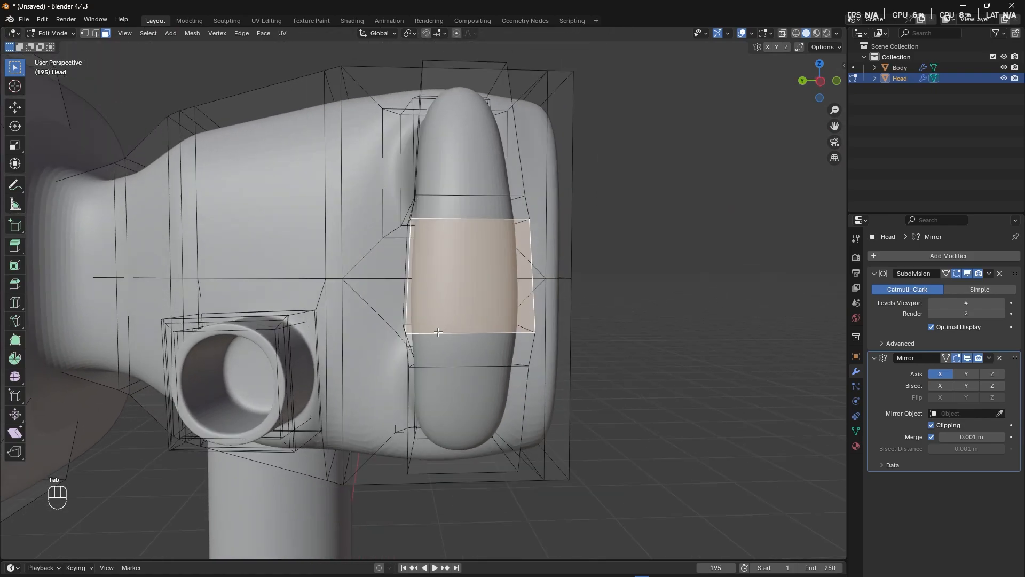
pyautogui.press('2')
pyautogui.click(480, 337)
pyautogui.keyDown('alt'); pyautogui.keyDown('shift'); pyautogui.click(480, 337); pyautogui.keyUp('shift'); pyautogui.keyUp('alt')
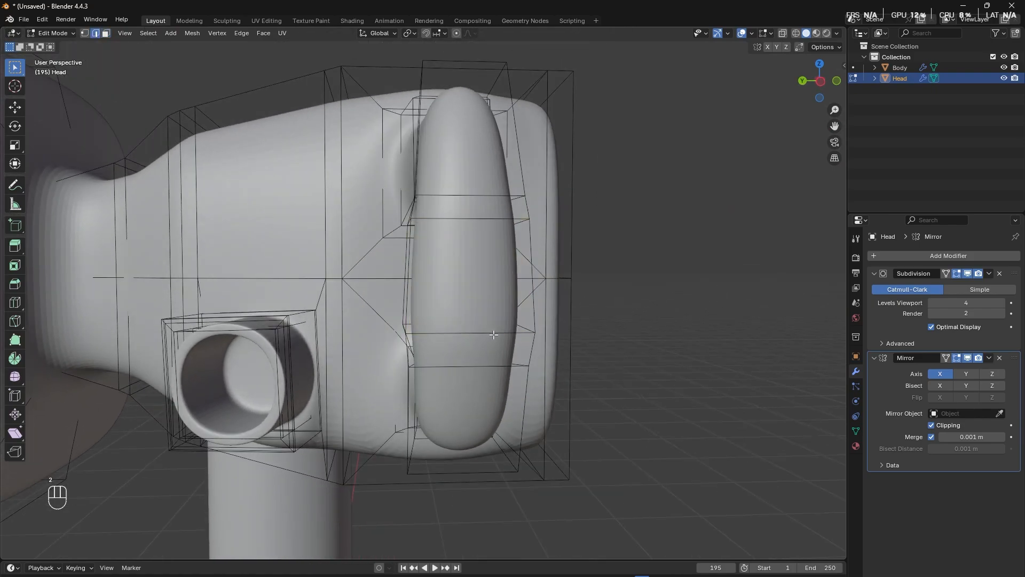
pyautogui.moveTo(501, 333); pyautogui.dragTo(662, 383, button='middle')
pyautogui.press('s')
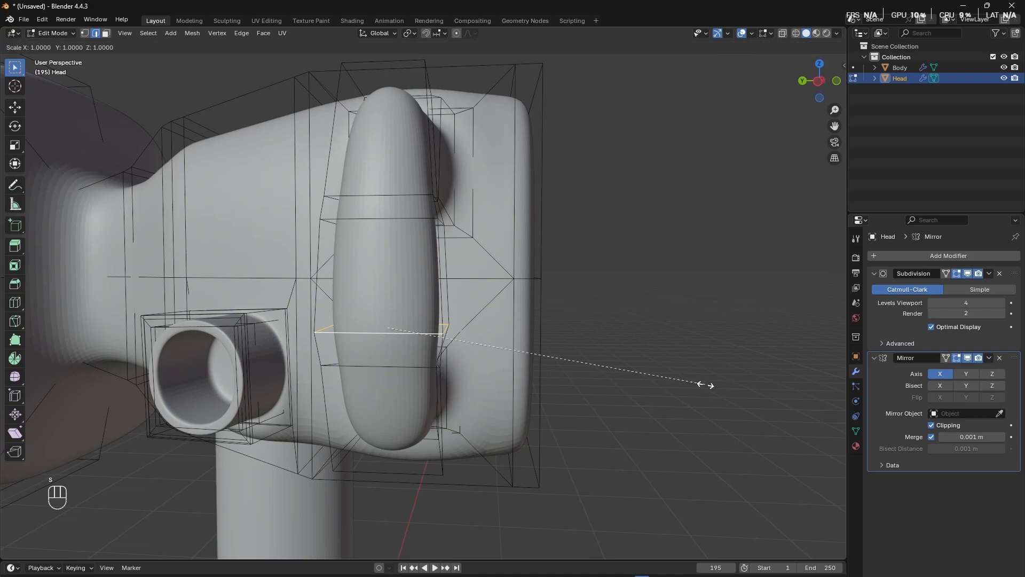
pyautogui.hotkey('shift', 'z')
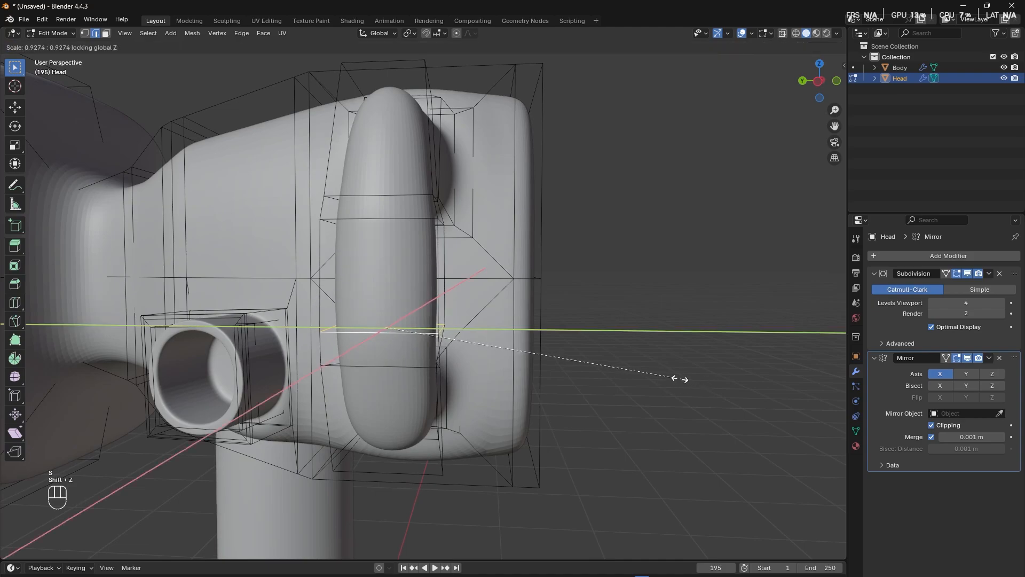
pyautogui.click(653, 373)
pyautogui.moveTo(653, 372); pyautogui.dragTo(623, 384, button='middle')
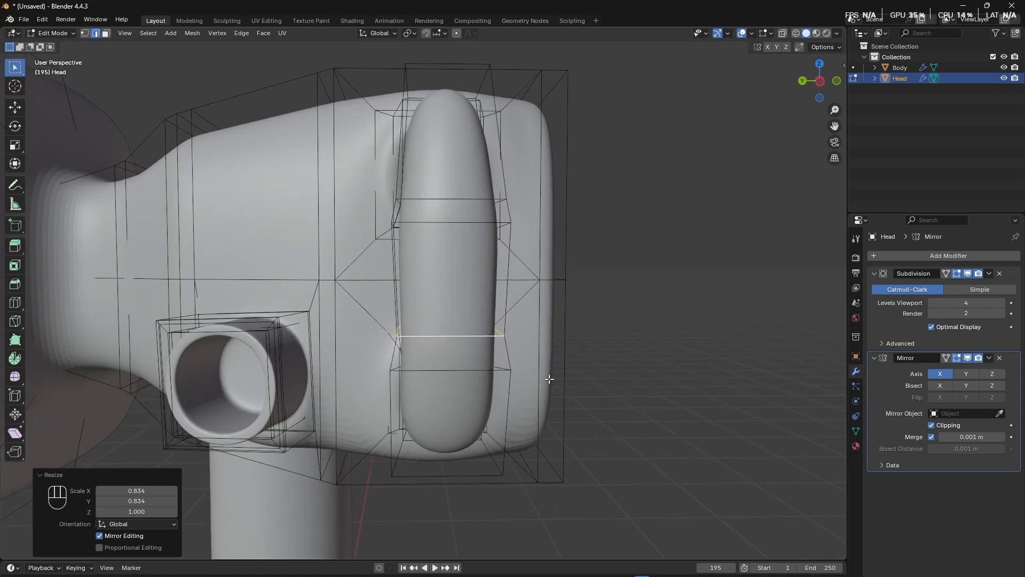
# Select the handle's next lower edge loop and scale it down slightly in X and Y, with Z locked.
pyautogui.keyDown('alt'); pyautogui.click(498, 372); pyautogui.keyUp('alt')
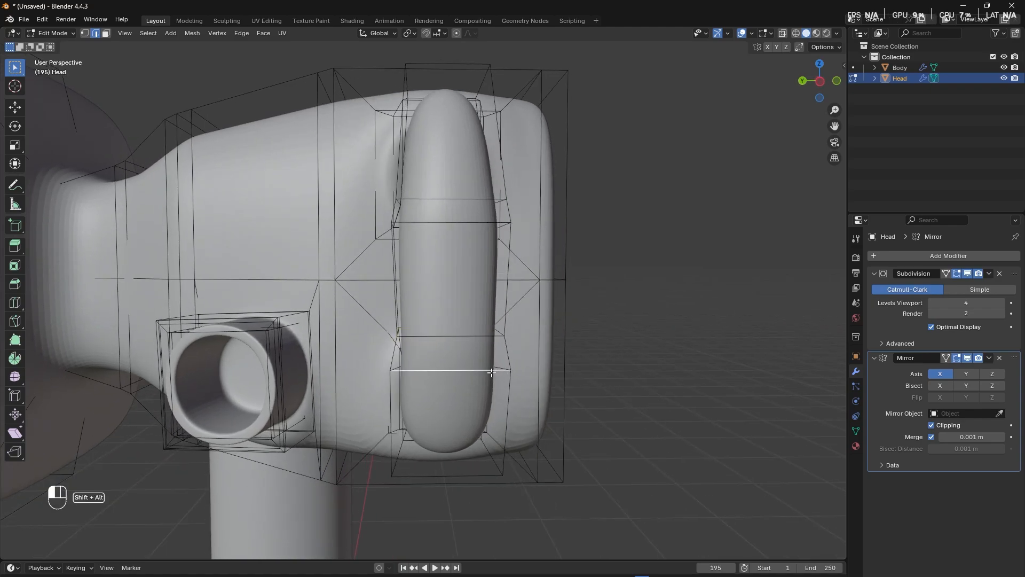
pyautogui.moveTo(567, 391); pyautogui.dragTo(582, 393, button='middle')
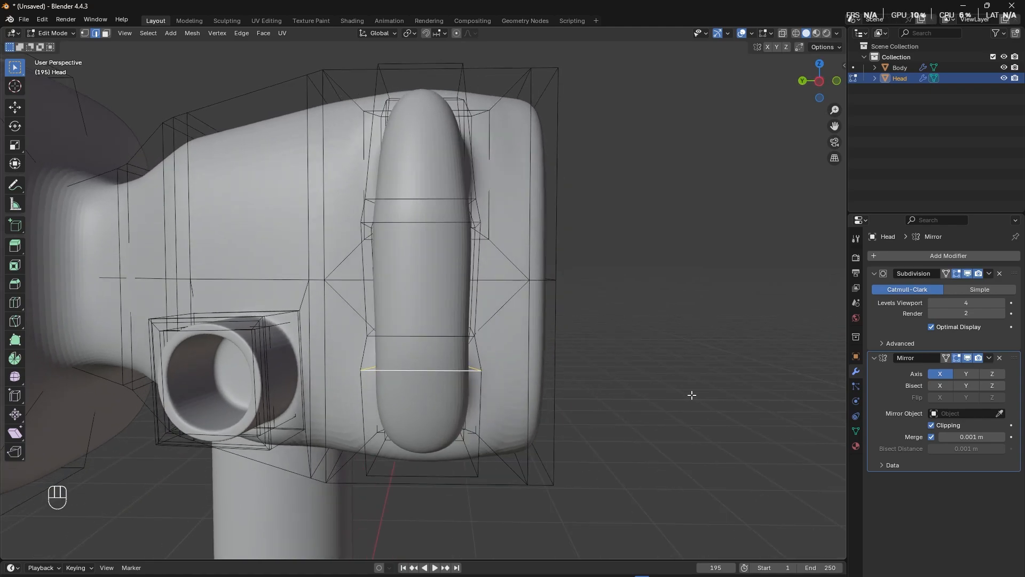
pyautogui.press('s')
pyautogui.hotkey('shift', 'z')
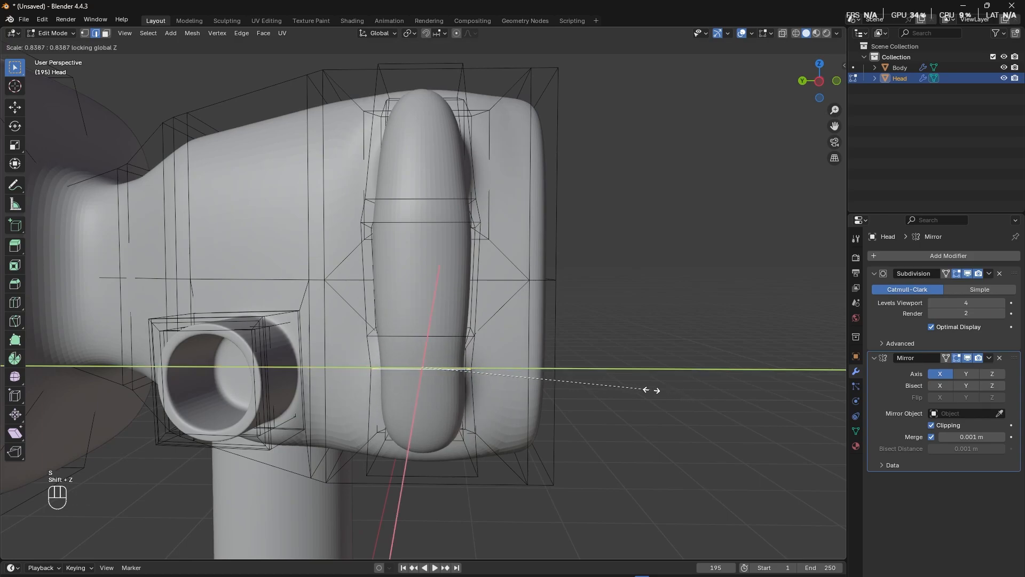
pyautogui.click(678, 394)
# Select the edge loop across the handle's lower arm and scale it to about 1.133 in Y and Z, with X locked.
pyautogui.moveTo(678, 394); pyautogui.dragTo(602, 439, button='middle')
pyautogui.scroll(3, 608, 427)
pyautogui.click(602, 439)
pyautogui.keyDown('alt'); pyautogui.keyDown('shift'); pyautogui.click(602, 439); pyautogui.keyUp('shift'); pyautogui.keyUp('alt')
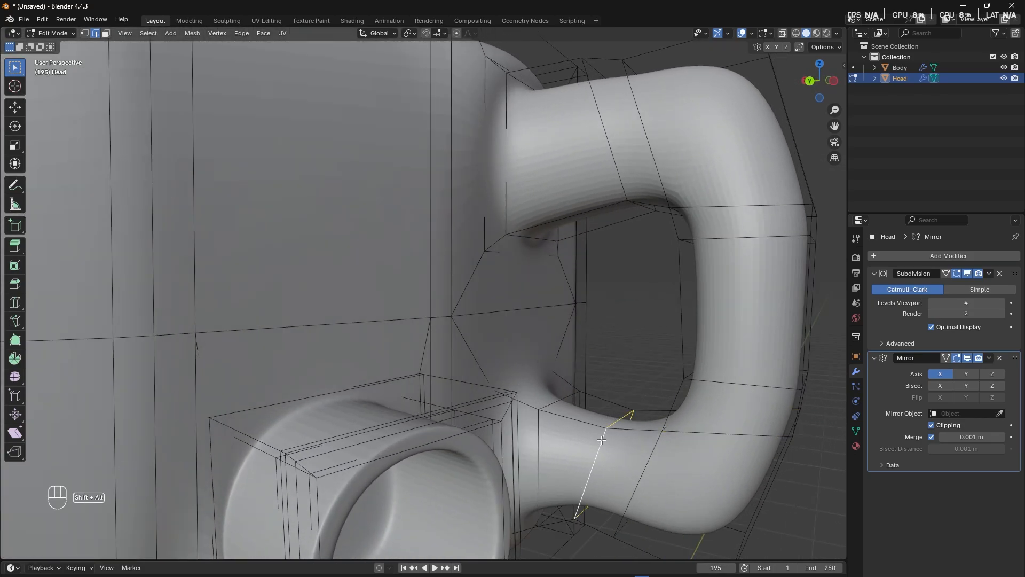
pyautogui.press('s')
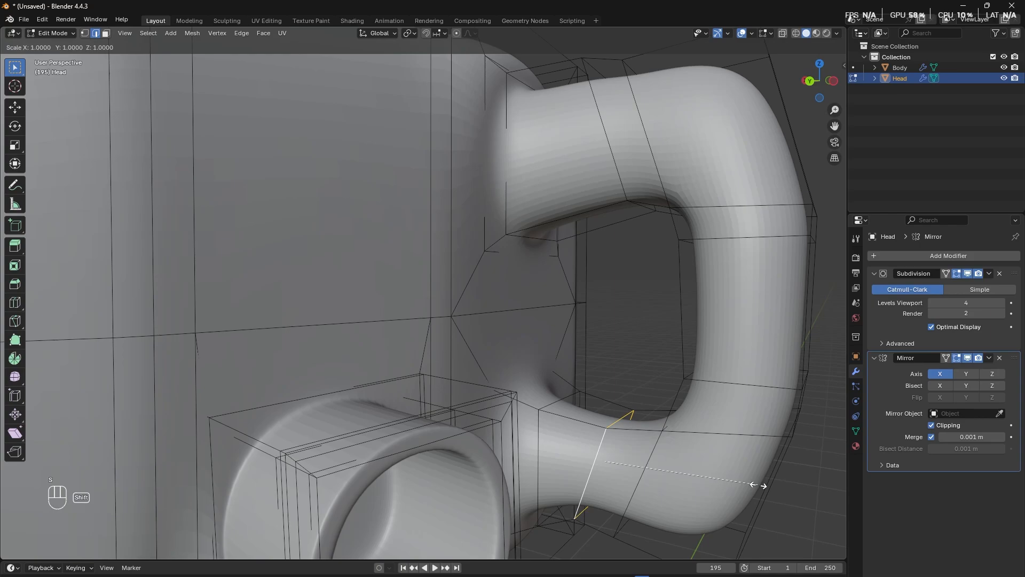
pyautogui.hotkey('shift', 'x')
pyautogui.click(779, 492)
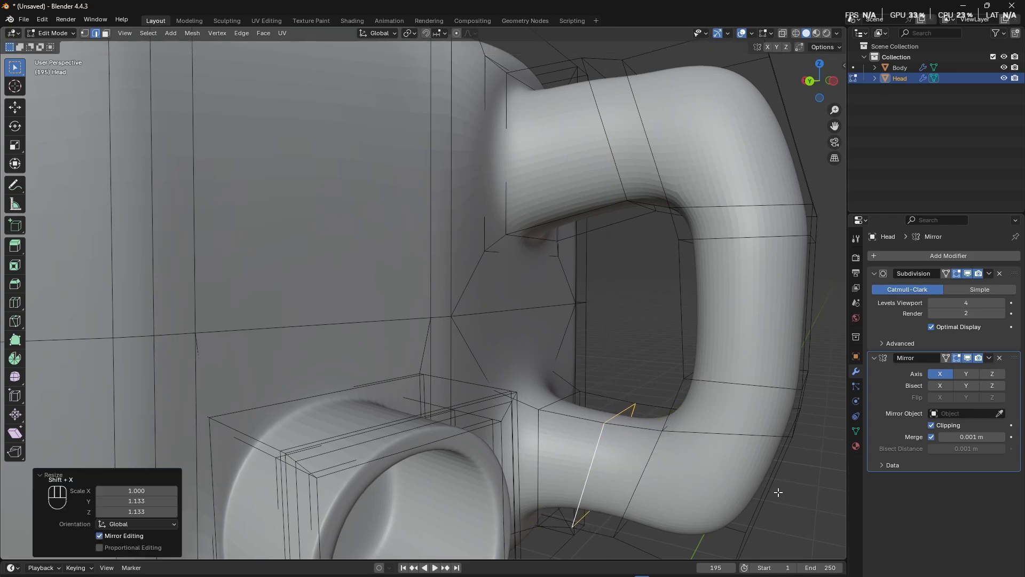
pyautogui.moveTo(778, 492); pyautogui.dragTo(551, 334, button='middle')
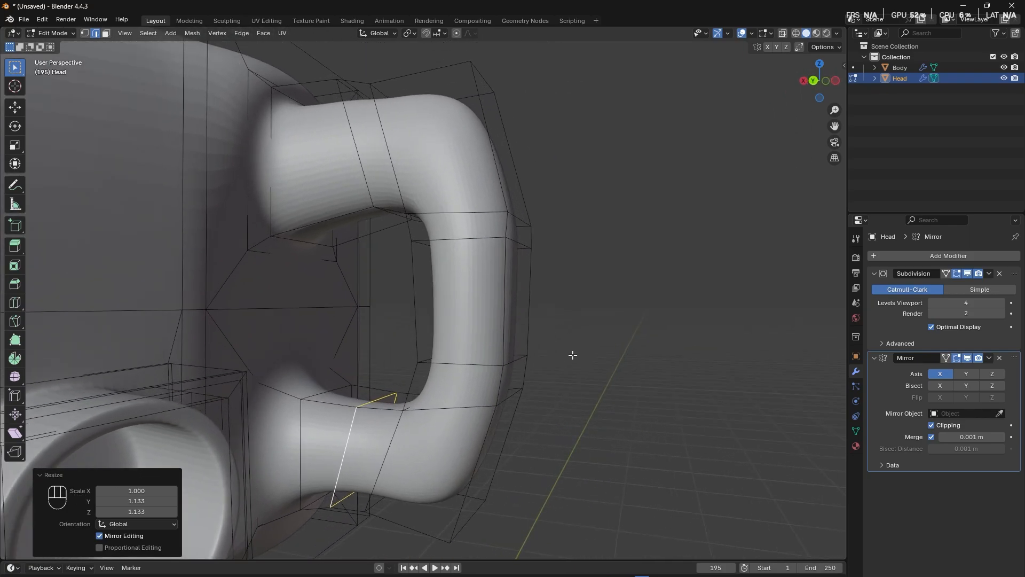
# Select all faces on the handle's outer side and flatten them with a scale of 0 along X, then leave Edit Mode.
pyautogui.press('3')
pyautogui.moveTo(581, 381); pyautogui.dragTo(458, 213, button='middle')
pyautogui.click(458, 213)
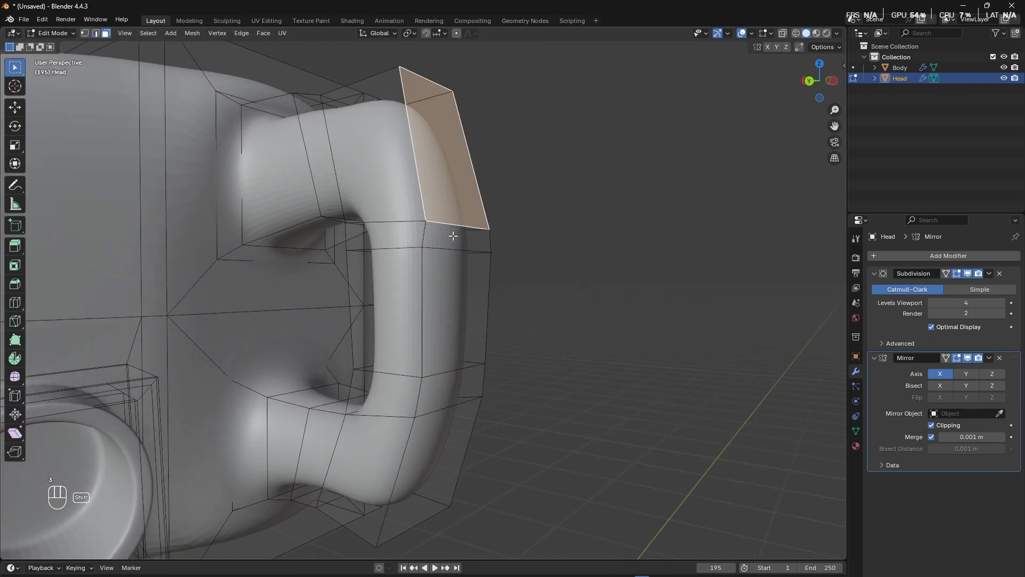
pyautogui.keyDown('shift'); pyautogui.click(453, 239); pyautogui.keyUp('shift')
pyautogui.keyDown('shift'); pyautogui.click(450, 283); pyautogui.keyUp('shift')
pyautogui.keyDown('shift'); pyautogui.click(452, 387); pyautogui.keyUp('shift')
pyautogui.keyDown('shift'); pyautogui.click(447, 439); pyautogui.keyUp('shift')
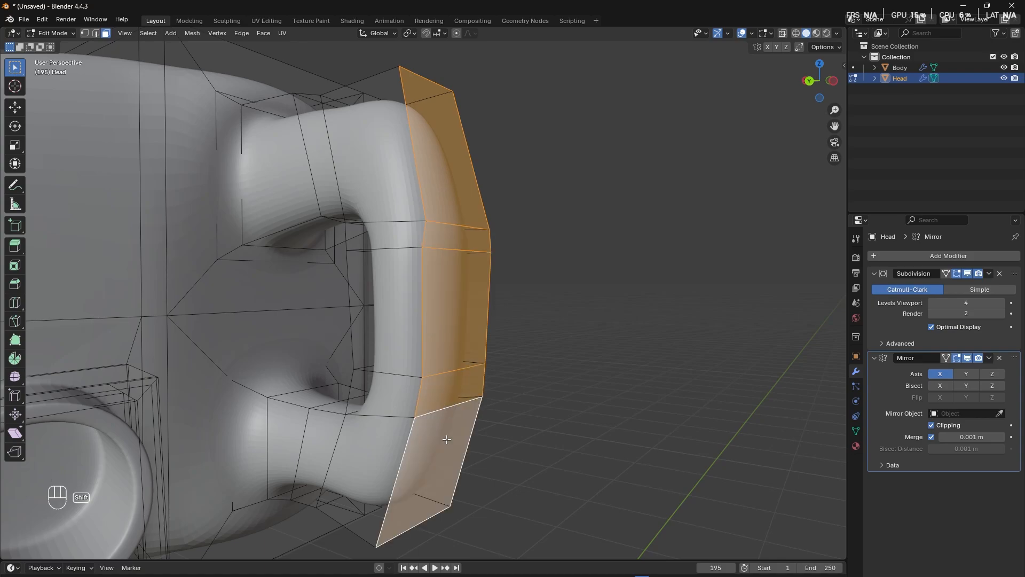
pyautogui.moveTo(454, 442); pyautogui.dragTo(497, 446, button='middle')
pyautogui.press('s')
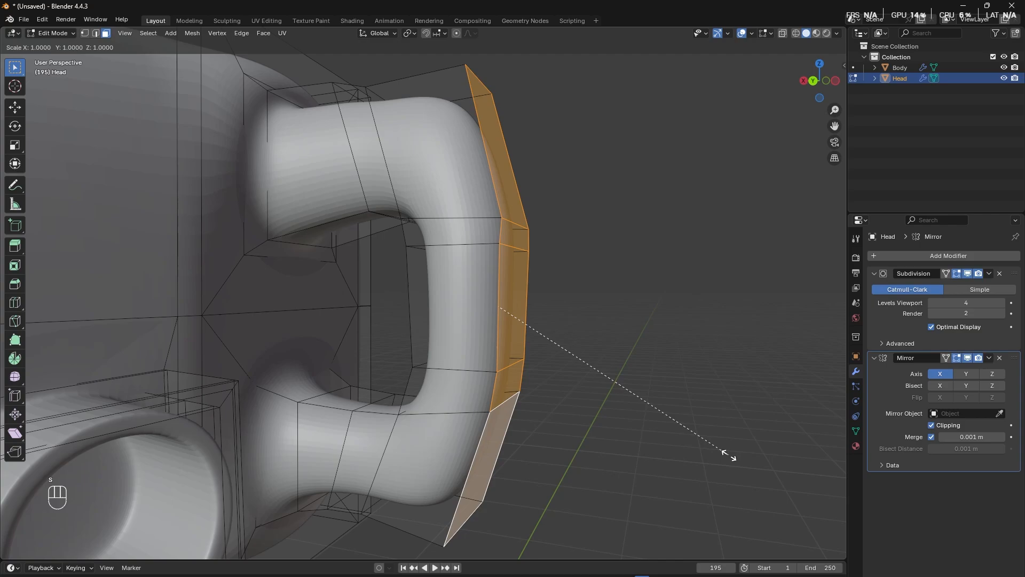
pyautogui.write('x')
pyautogui.write('0')
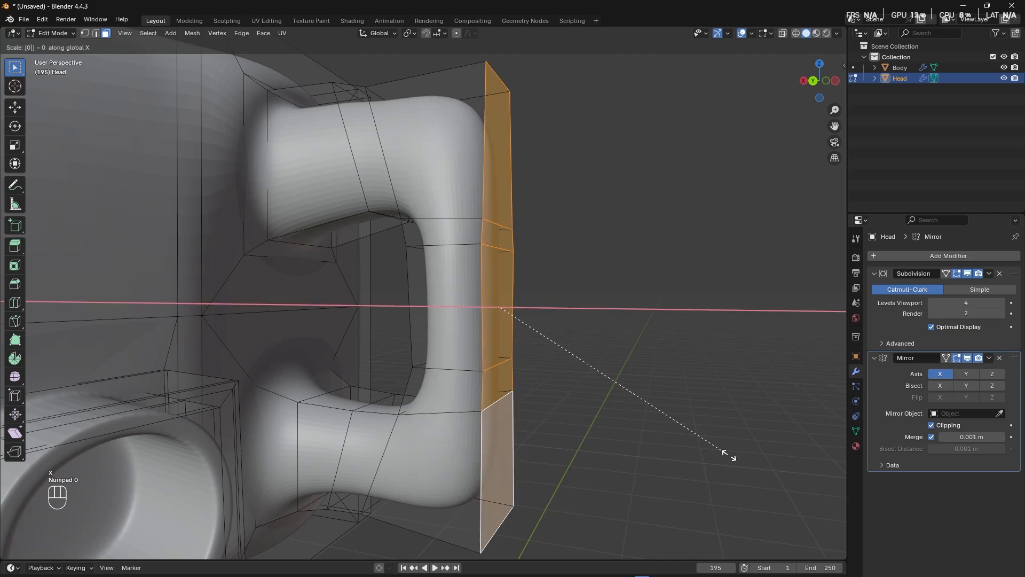
pyautogui.press('KP_Enter')
pyautogui.press('Tab')
pyautogui.moveTo(748, 468); pyautogui.dragTo(455, 476, button='middle')
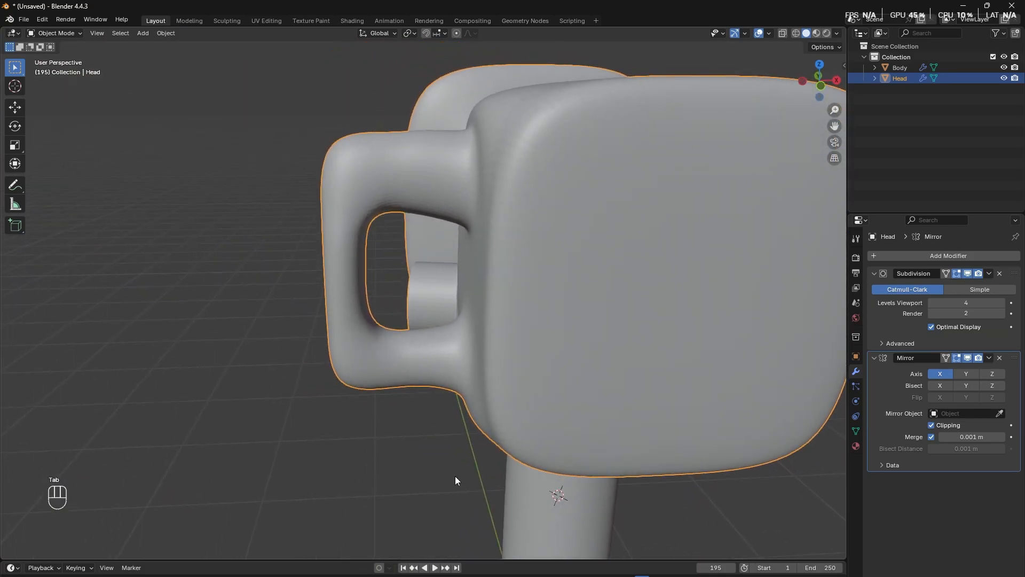
# Back in Edit Mode, select the faces of the grip that face the head and scale them to 0 along X.
pyautogui.press('Tab')
pyautogui.scroll(5, 426, 379)
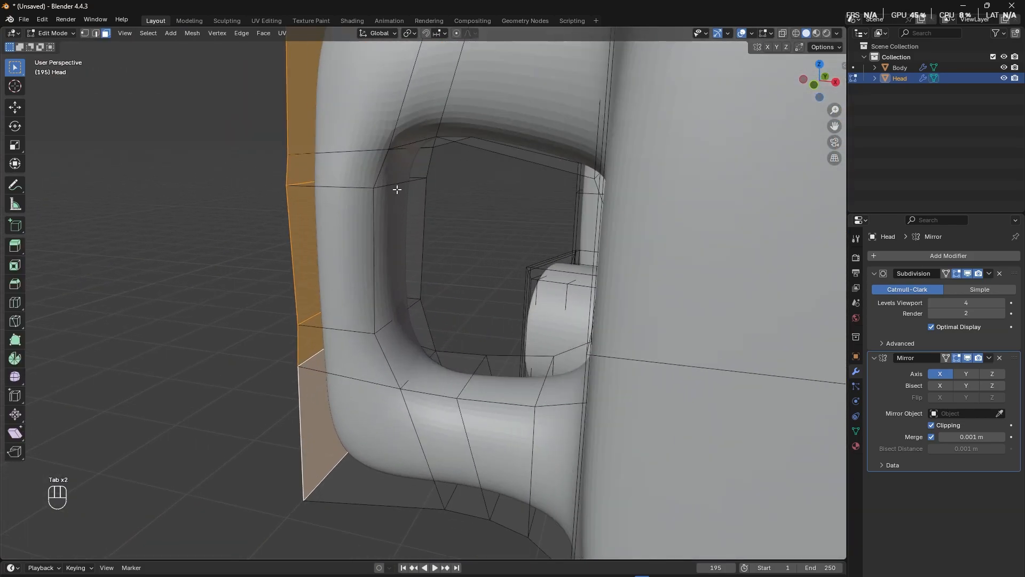
pyautogui.click(400, 187)
pyautogui.keyDown('shift'); pyautogui.click(394, 309); pyautogui.keyUp('shift')
pyautogui.keyDown('shift'); pyautogui.click(417, 345); pyautogui.keyUp('shift')
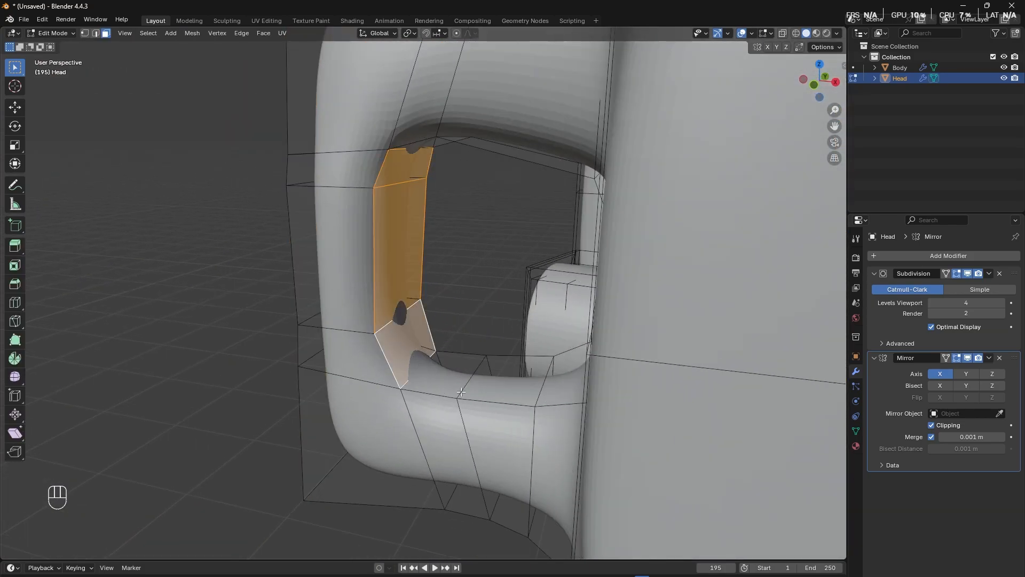
pyautogui.press('s')
pyautogui.press('x')
pyautogui.press('KP_0')
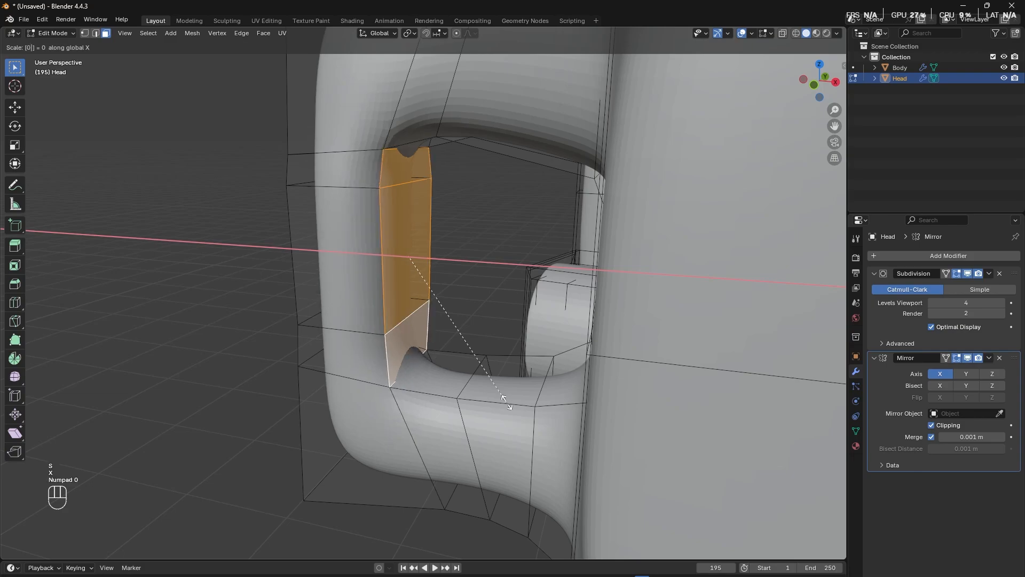
pyautogui.press('KP_Enter')
# Select the underside faces of the handle's upper arm and flatten them with a scale of 0 along Z.
pyautogui.moveTo(566, 346); pyautogui.dragTo(406, 401, button='middle')
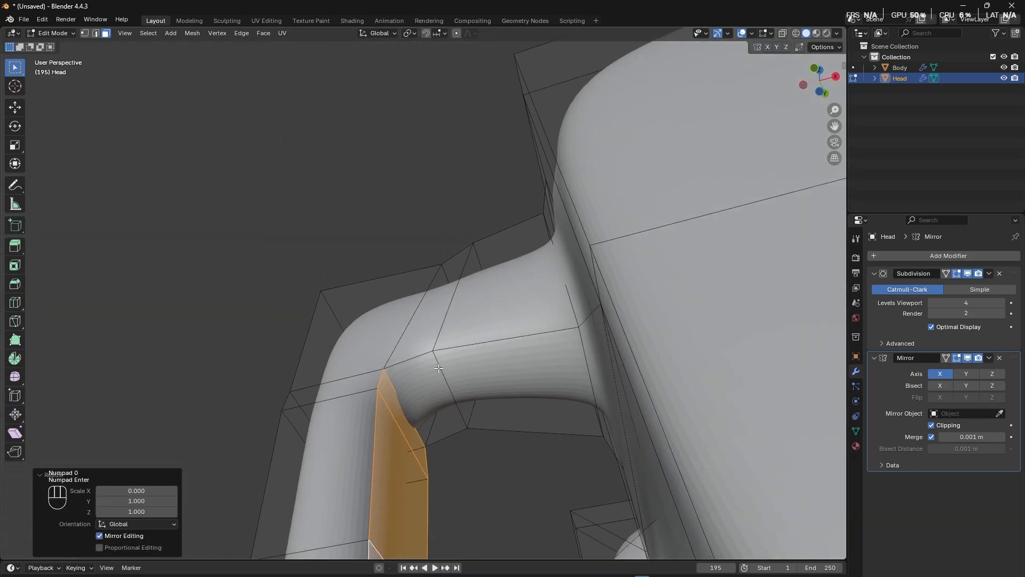
pyautogui.click(402, 400)
pyautogui.keyDown('shift'); pyautogui.click(485, 392); pyautogui.keyUp('shift')
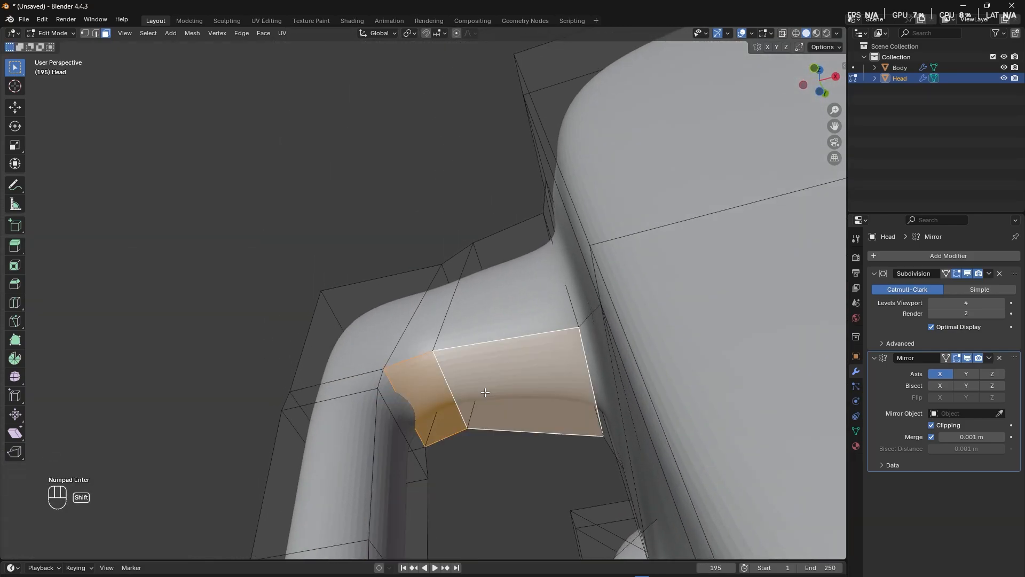
pyautogui.keyDown('shift'); pyautogui.click(599, 387); pyautogui.keyUp('shift')
pyautogui.moveTo(598, 386); pyautogui.dragTo(597, 410, button='middle')
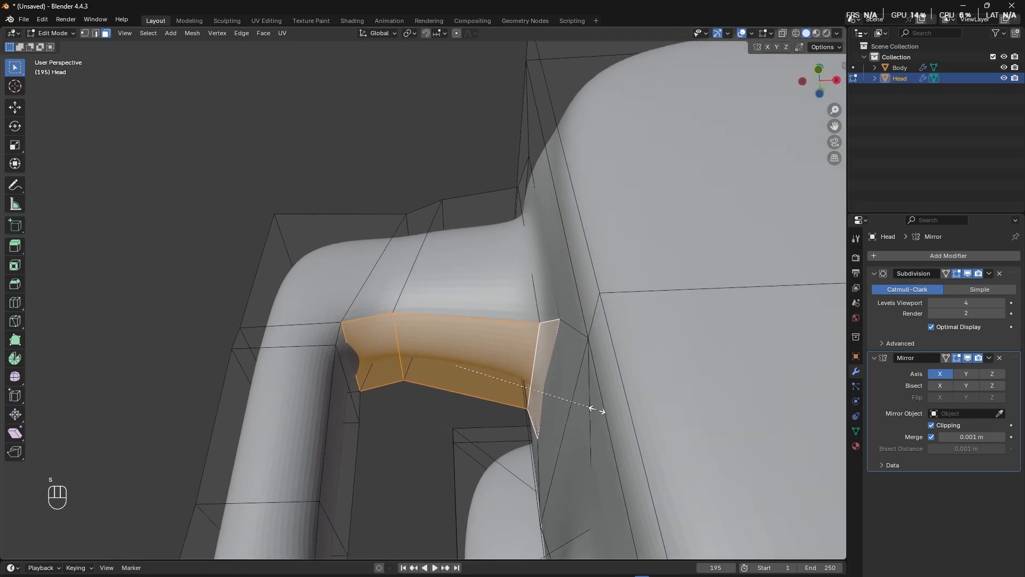
pyautogui.press('z')
pyautogui.press('KP_0')
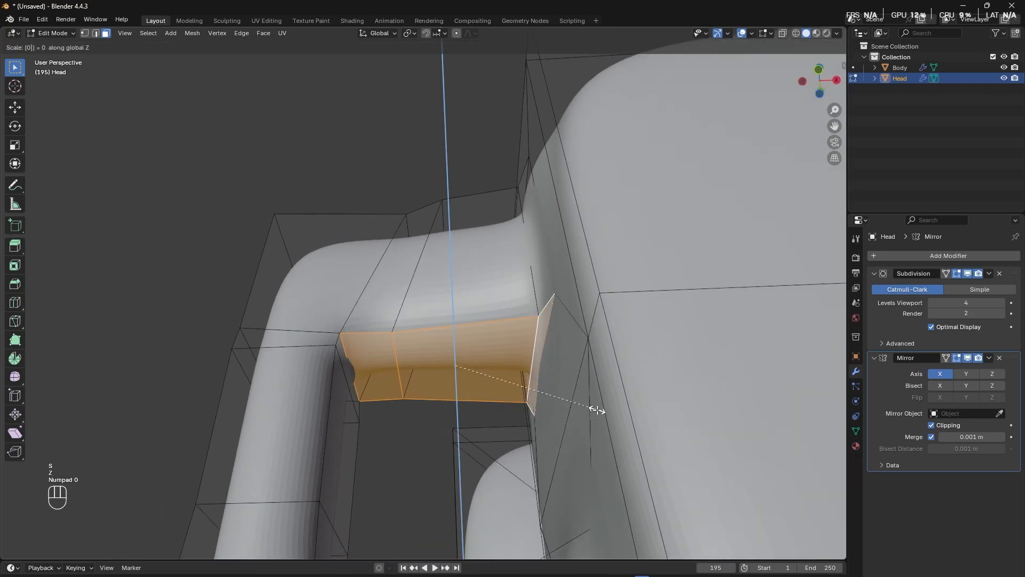
pyautogui.press('KP_Enter')
# Select the top faces of the handle's lower arm, inside the opening, and scale them to 0 along Z.
pyautogui.moveTo(428, 423); pyautogui.dragTo(442, 512, button='middle')
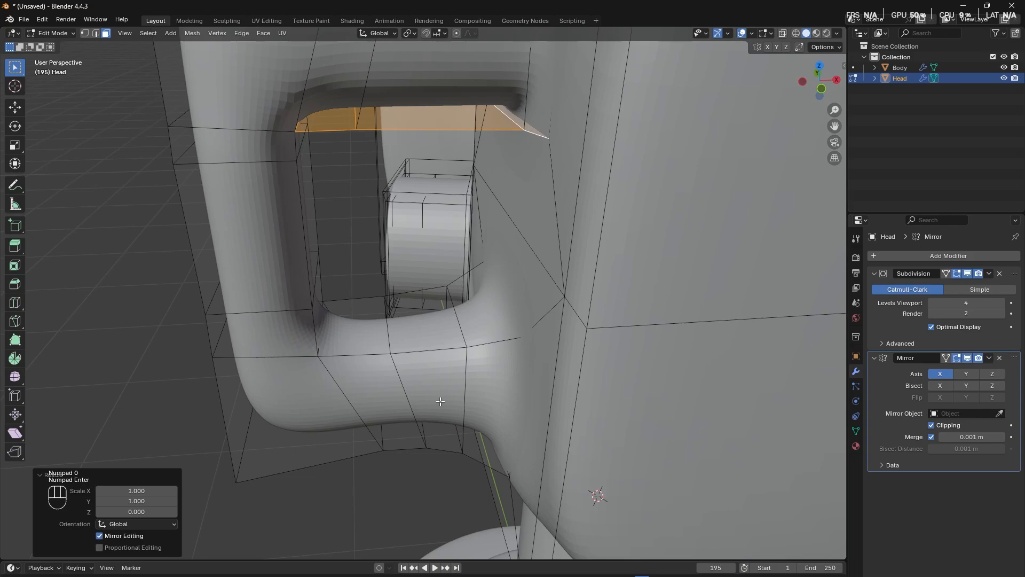
pyautogui.click(487, 313)
pyautogui.keyDown('shift'); pyautogui.click(372, 331); pyautogui.keyUp('shift')
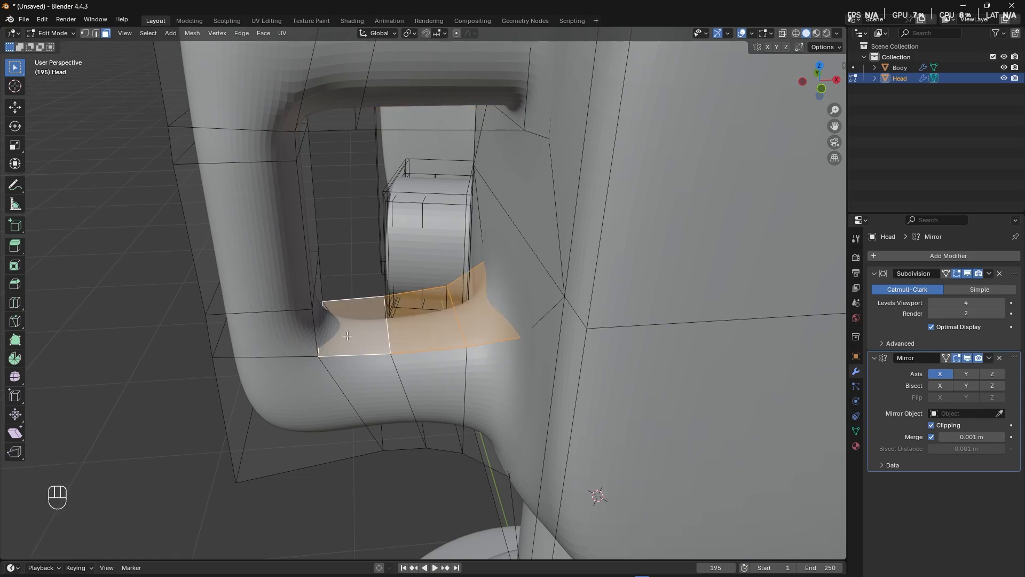
pyautogui.press('z')
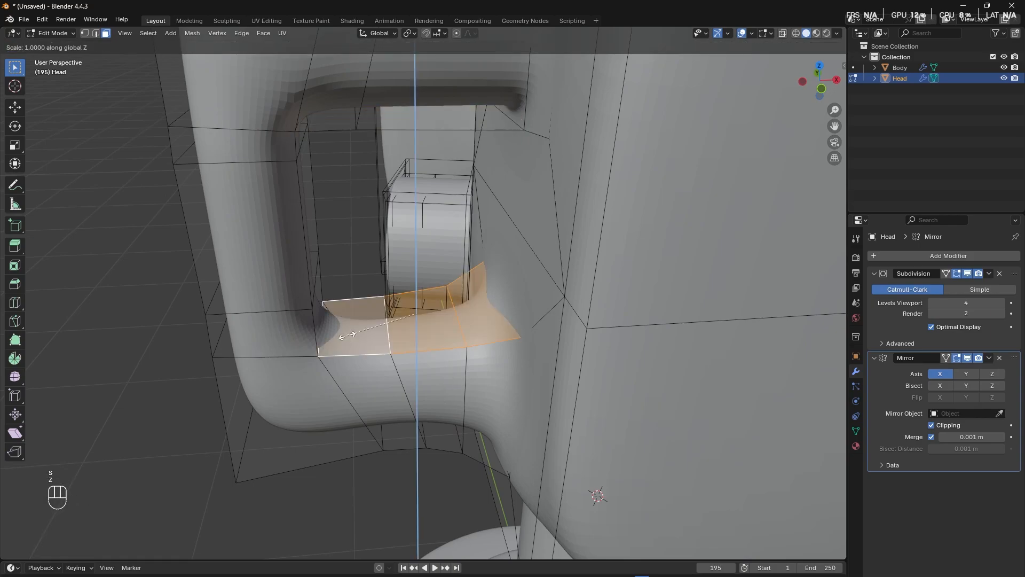
pyautogui.press('KP_0')
pyautogui.press('KP_Enter')
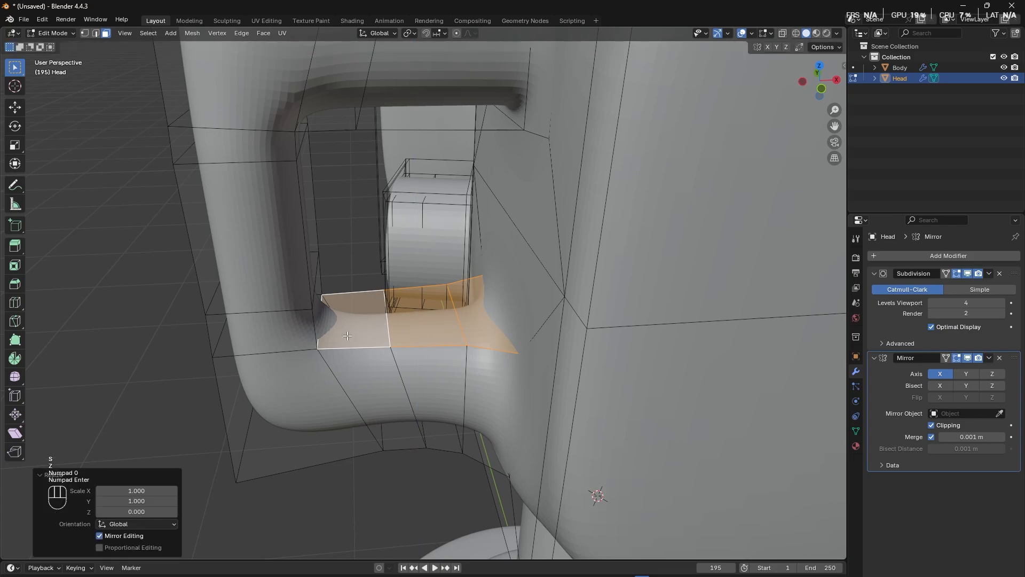
# Select the top faces of the handle's upper arm and flatten them with a scale of 0 along Z.
pyautogui.moveTo(353, 336); pyautogui.dragTo(394, 351, button='middle')
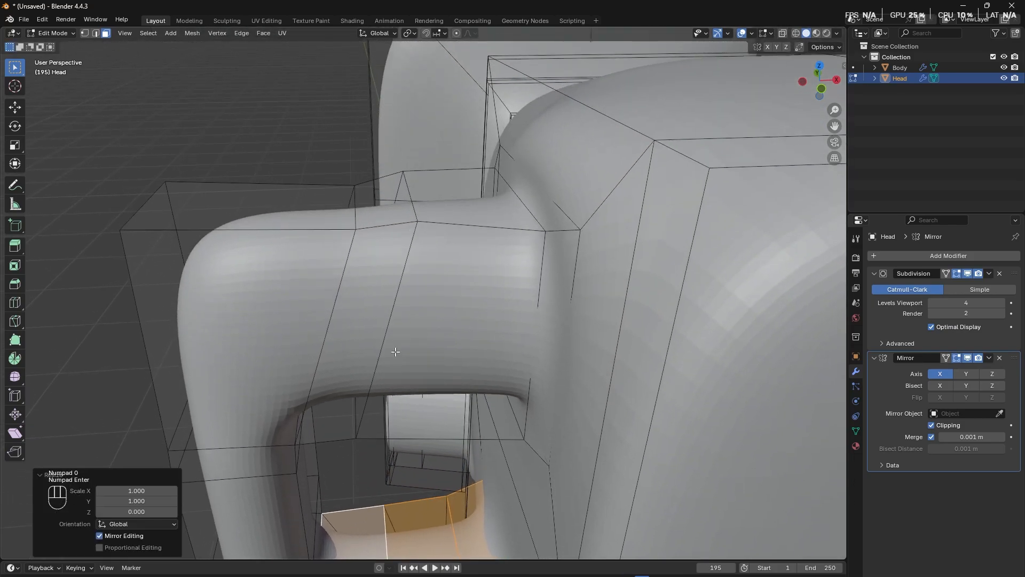
pyautogui.click(452, 203)
pyautogui.keyDown('shift'); pyautogui.click(388, 206); pyautogui.keyUp('shift')
pyautogui.keyDown('shift'); pyautogui.click(287, 229); pyautogui.keyUp('shift')
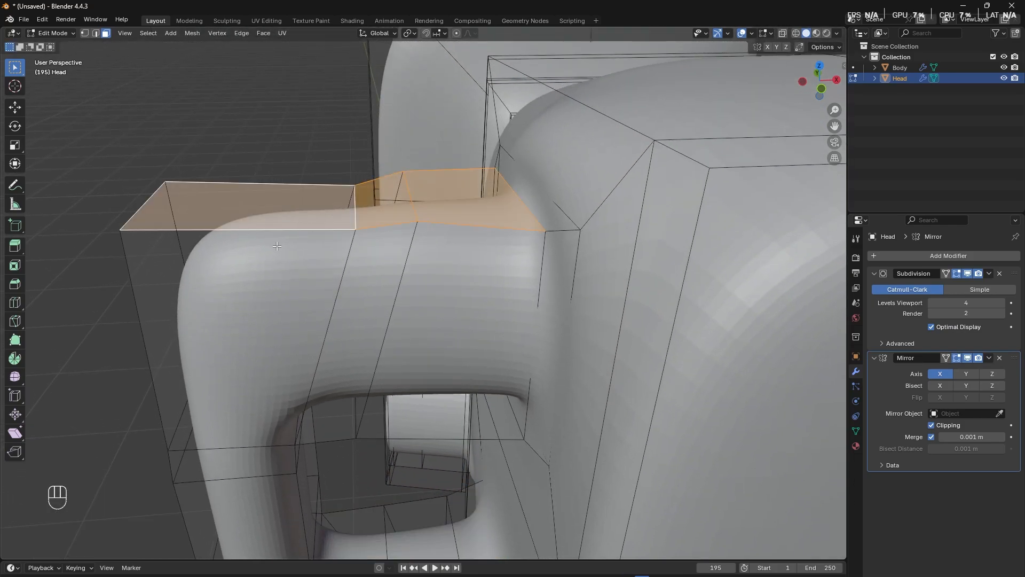
pyautogui.press('s')
pyautogui.press('z')
pyautogui.press('KP_0')
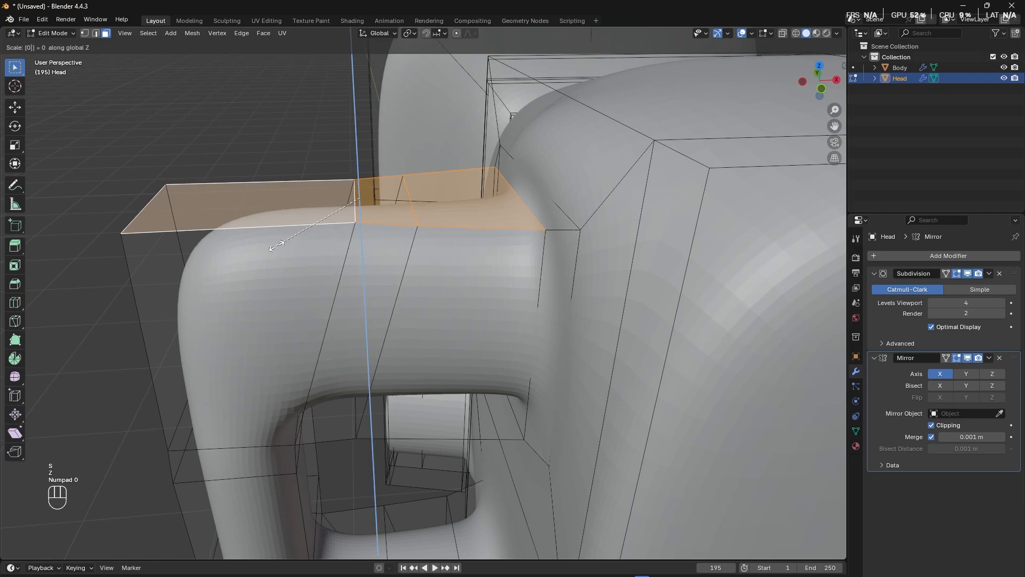
pyautogui.press('KP_Enter')
# Select all C-shaped side faces of the handle facing away from the round tube and flatten them with a scale of 0 along Y.
pyautogui.moveTo(324, 325); pyautogui.dragTo(362, 376, button='middle')
pyautogui.click(431, 311)
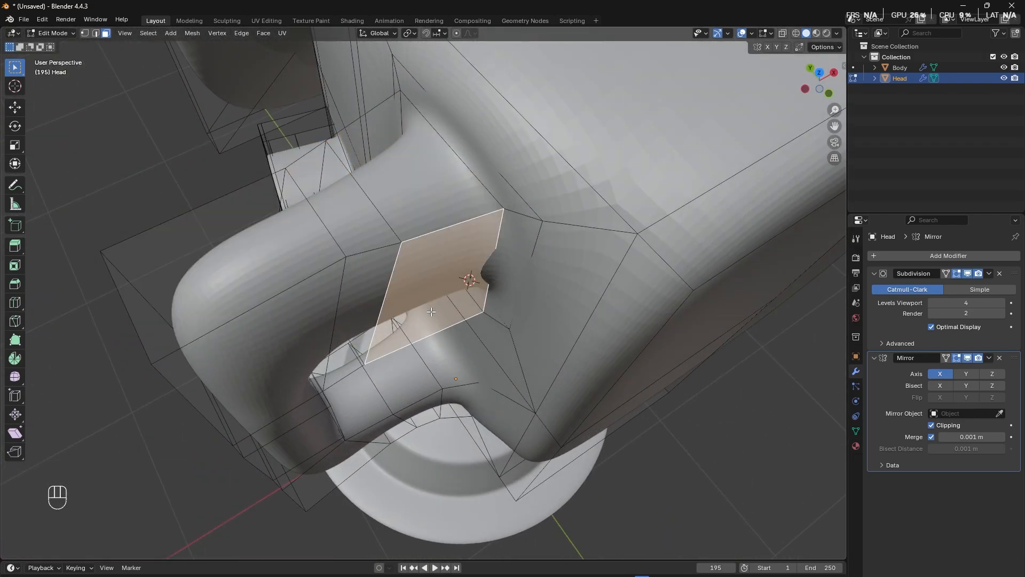
pyautogui.keyDown('shift'); pyautogui.click(372, 301); pyautogui.keyUp('shift')
pyautogui.keyDown('shift'); pyautogui.click(296, 332); pyautogui.keyUp('shift')
pyautogui.moveTo(275, 361); pyautogui.dragTo(298, 345, button='middle')
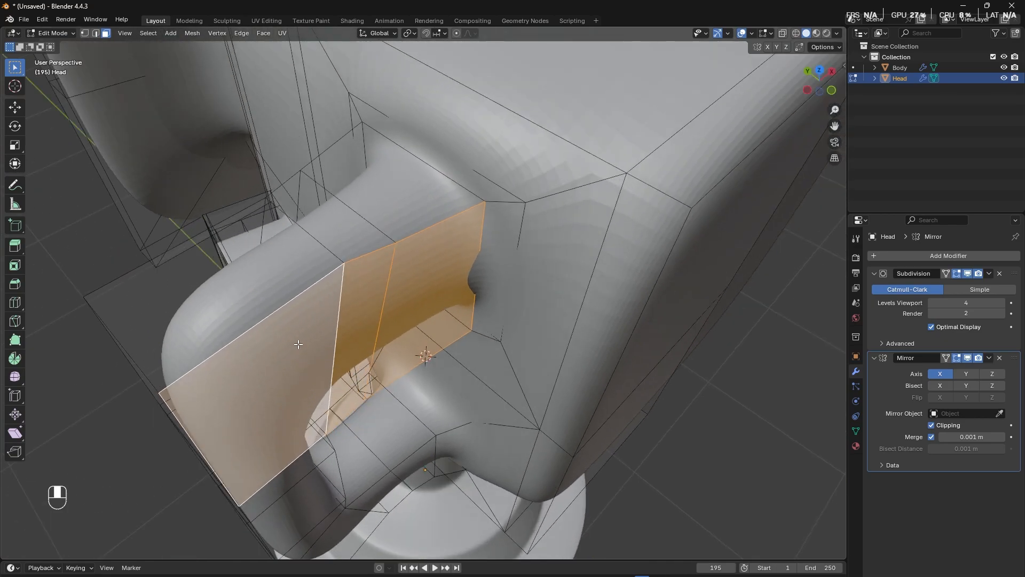
pyautogui.keyDown('shift'); pyautogui.click(300, 474); pyautogui.keyUp('shift')
pyautogui.keyDown('shift'); pyautogui.click(309, 495); pyautogui.keyUp('shift')
pyautogui.moveTo(338, 519); pyautogui.dragTo(346, 461, button='middle')
pyautogui.keyDown('shift'); pyautogui.click(348, 462); pyautogui.keyUp('shift')
pyautogui.keyDown('shift'); pyautogui.click(347, 502); pyautogui.keyUp('shift')
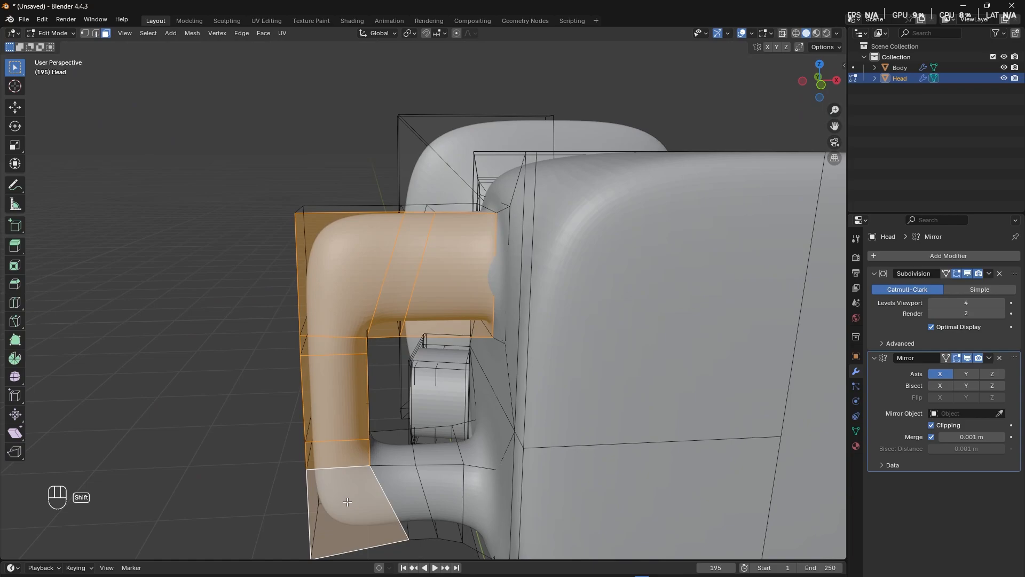
pyautogui.keyDown('shift'); pyautogui.click(399, 502); pyautogui.keyUp('shift')
pyautogui.keyDown('shift'); pyautogui.click(435, 502); pyautogui.keyUp('shift')
pyautogui.keyDown('shift'); pyautogui.click(471, 502); pyautogui.keyUp('shift')
pyautogui.moveTo(428, 501); pyautogui.dragTo(521, 549, button='middle')
pyautogui.press('s')
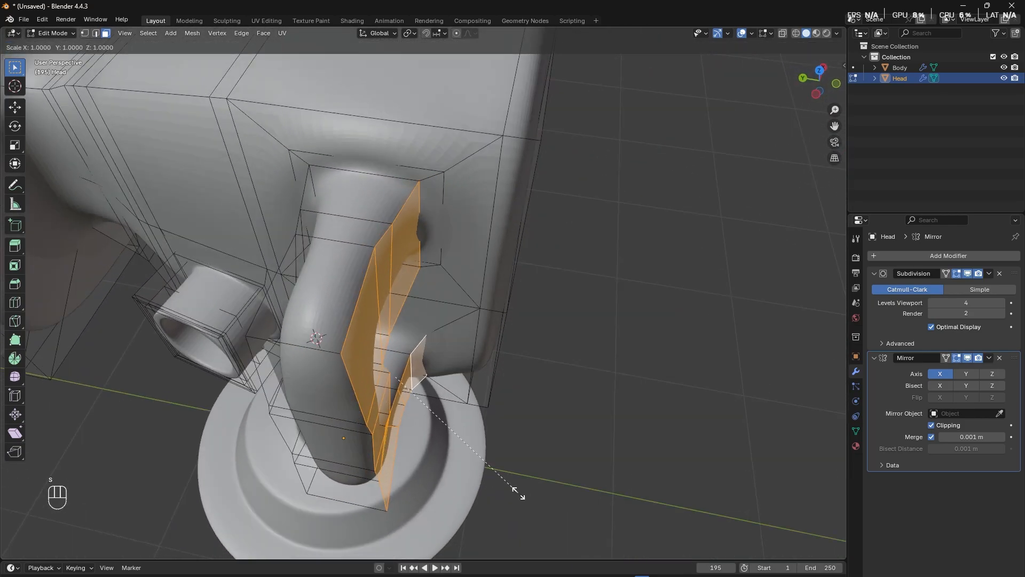
pyautogui.press('y')
pyautogui.press('KP_0')
pyautogui.press('KP_Enter')
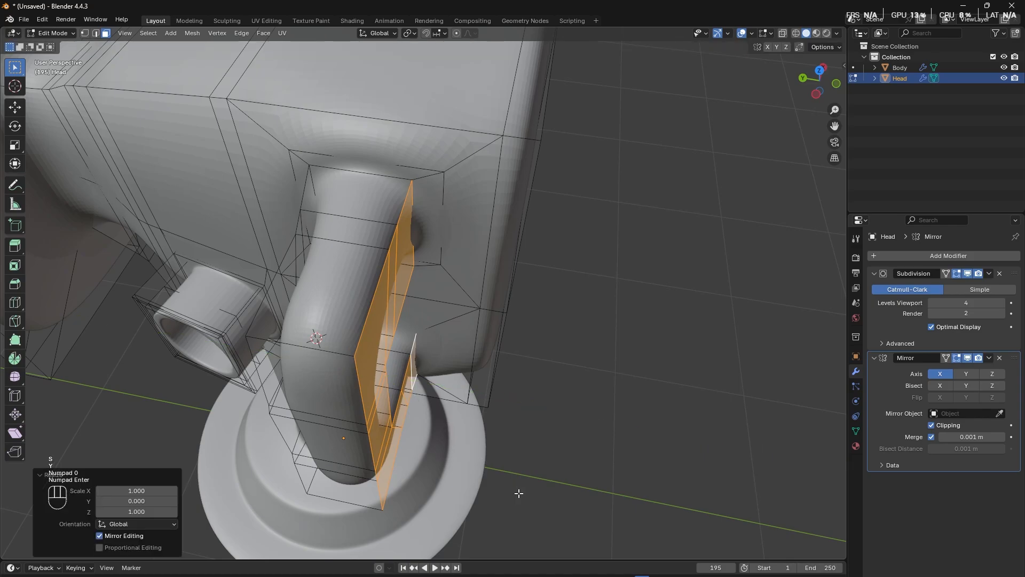
# Select all C-shaped side faces of the handle facing the round tube and flatten them with a scale of 0 along Y.
pyautogui.moveTo(506, 490); pyautogui.dragTo(432, 398, button='middle')
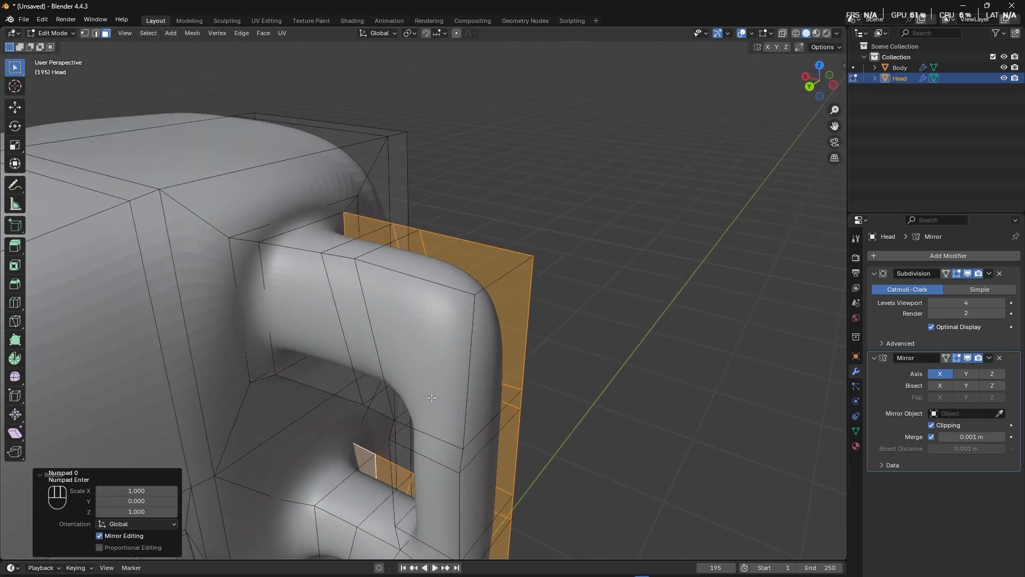
pyautogui.click(257, 293)
pyautogui.keyDown('shift'); pyautogui.click(300, 302); pyautogui.keyUp('shift')
pyautogui.keyDown('shift'); pyautogui.click(347, 314); pyautogui.keyUp('shift')
pyautogui.keyDown('shift'); pyautogui.click(430, 428); pyautogui.keyUp('shift')
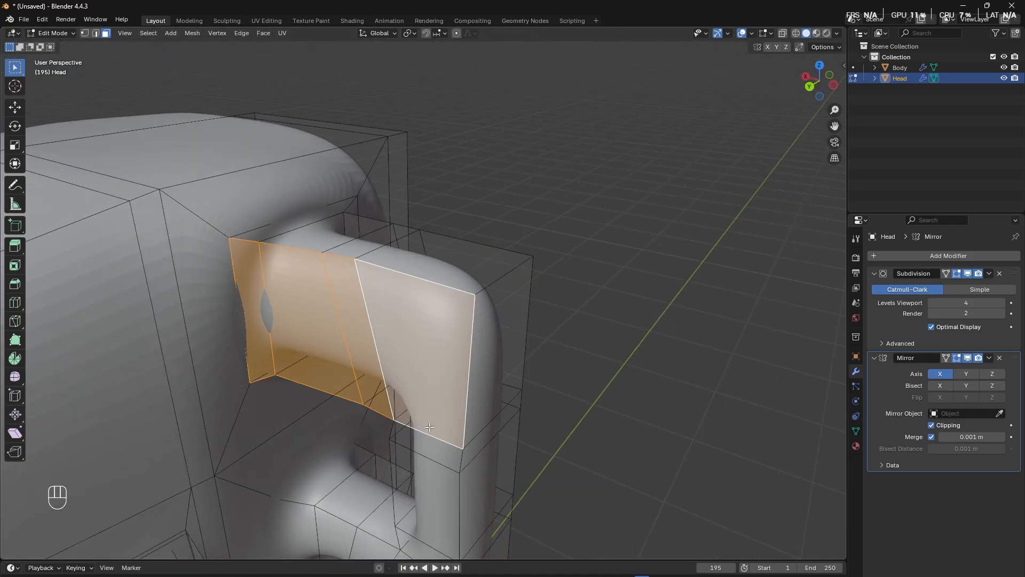
pyautogui.moveTo(430, 427); pyautogui.dragTo(439, 404, button='middle')
pyautogui.keyDown('shift'); pyautogui.click(444, 407); pyautogui.keyUp('shift')
pyautogui.keyDown('shift'); pyautogui.click(447, 506); pyautogui.keyUp('shift')
pyautogui.keyDown('shift'); pyautogui.moveTo(446, 506); pyautogui.dragTo(442, 336, button='middle'); pyautogui.keyUp('shift')
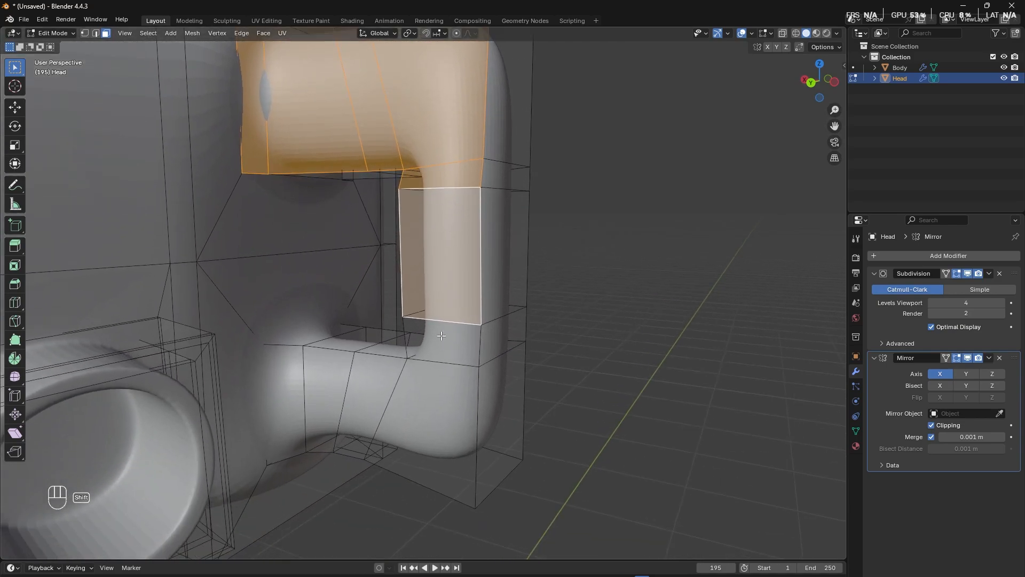
pyautogui.keyDown('shift'); pyautogui.click(441, 335); pyautogui.keyUp('shift')
pyautogui.keyDown('shift'); pyautogui.click(385, 398); pyautogui.keyUp('shift')
pyautogui.keyDown('shift'); pyautogui.click(369, 394); pyautogui.keyUp('shift')
pyautogui.keyDown('shift'); pyautogui.click(323, 393); pyautogui.keyUp('shift')
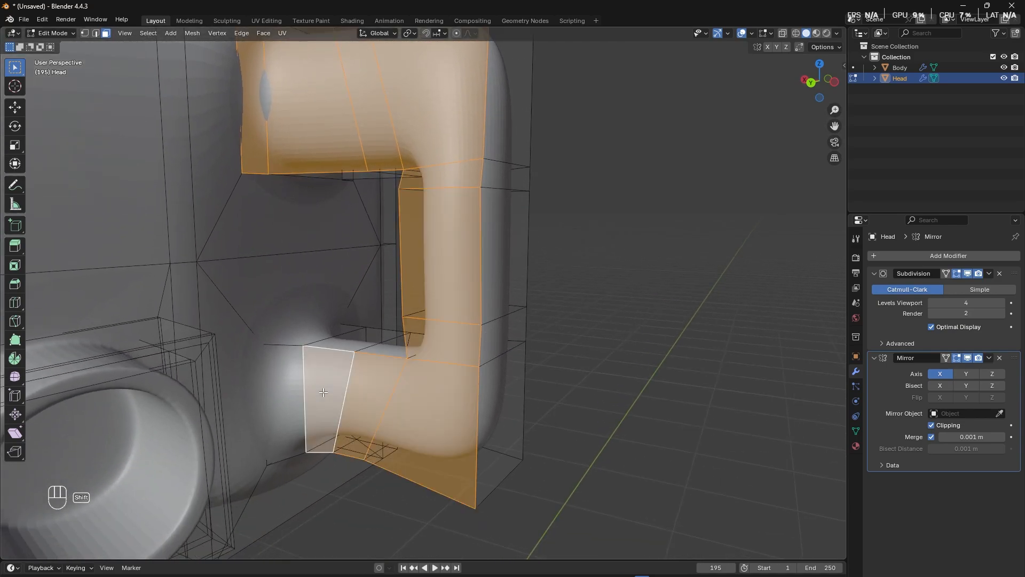
pyautogui.keyDown('shift'); pyautogui.click(273, 398); pyautogui.keyUp('shift')
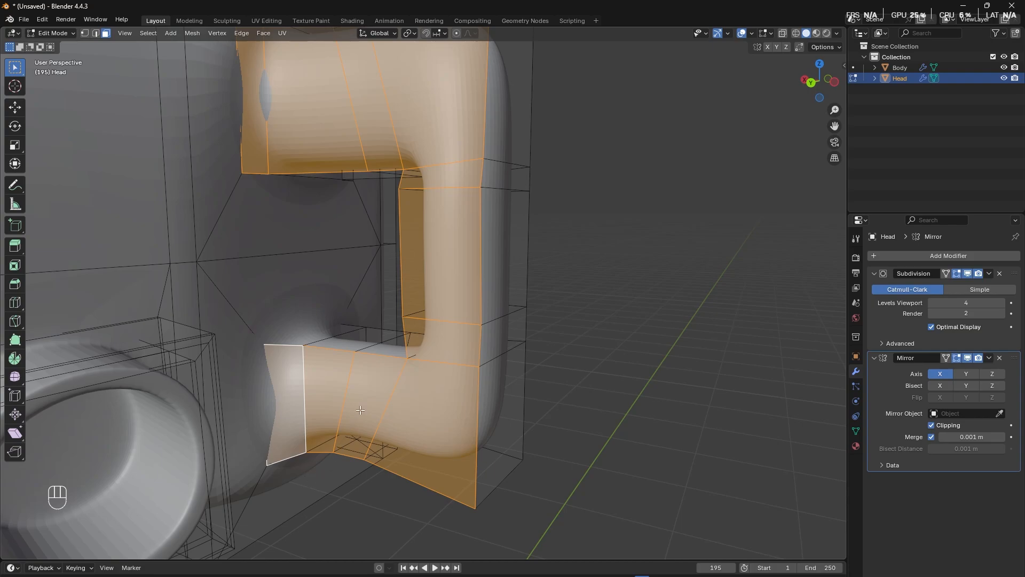
pyautogui.scroll(-4, 365, 396)
pyautogui.keyDown('shift'); pyautogui.moveTo(378, 363); pyautogui.dragTo(425, 424, button='middle'); pyautogui.keyUp('shift')
pyautogui.scroll(3, 393, 394)
pyautogui.press('s')
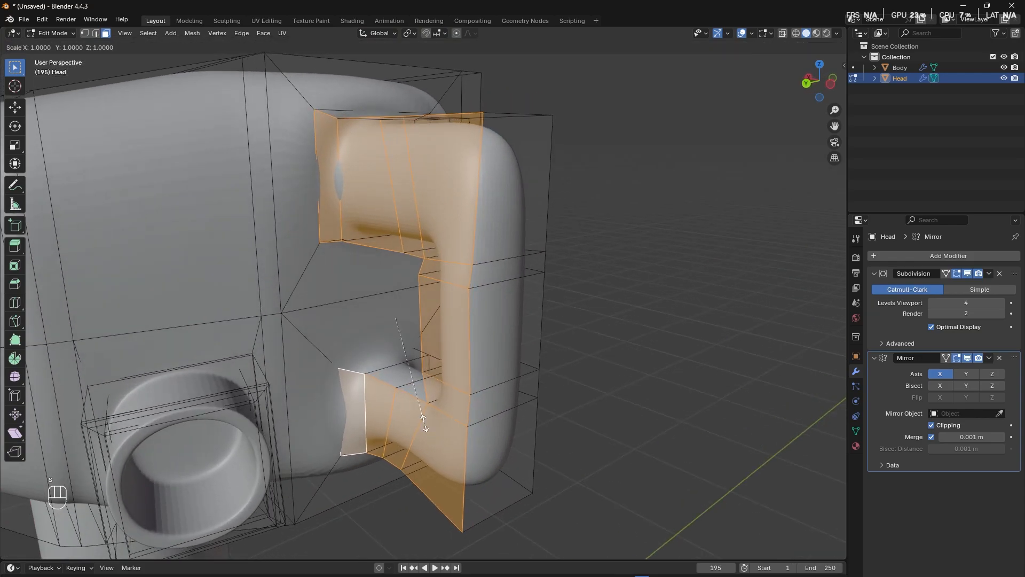
pyautogui.press('y')
pyautogui.press('KP_0')
pyautogui.press('KP_Enter')
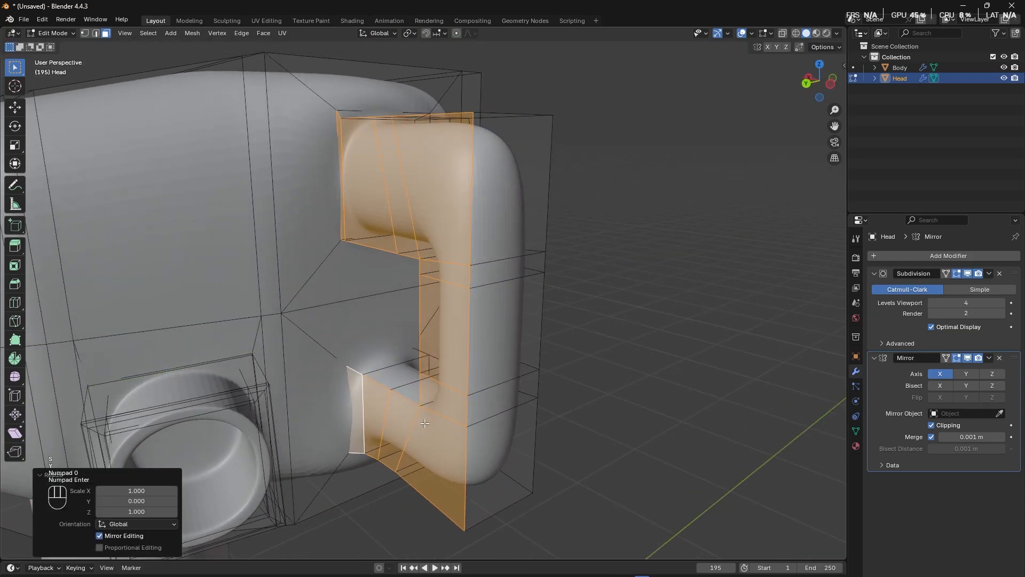
# Inspect the flattened handle in Object Mode, return to Edit Mode, and clear the face selection.
pyautogui.press('Tab')
pyautogui.scroll(3, 526, 463)
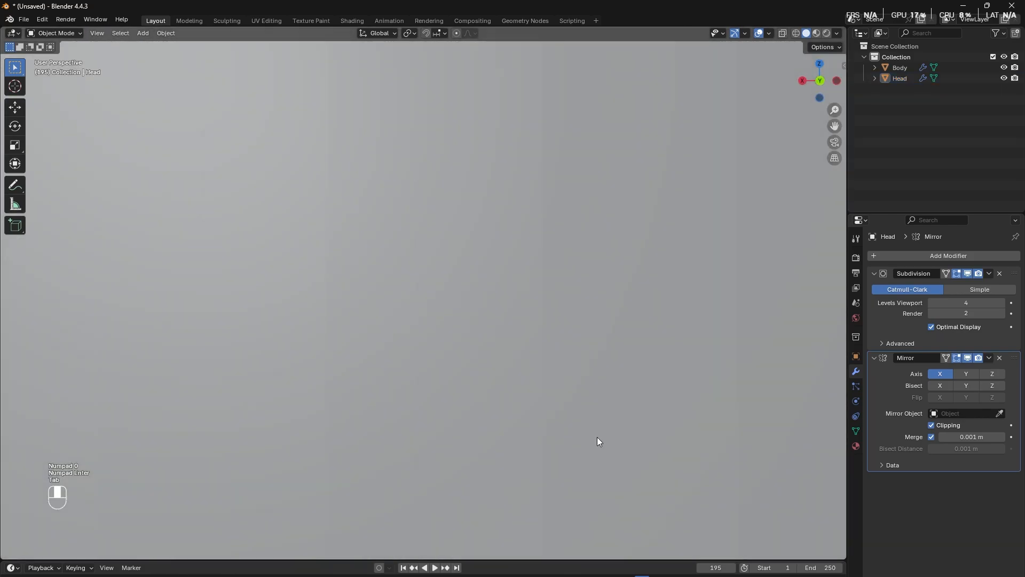
pyautogui.moveTo(504, 460); pyautogui.dragTo(608, 461, button='middle')
pyautogui.scroll(-2, 348, 465)
pyautogui.scroll(2, 348, 465)
pyautogui.scroll(4, 348, 469)
pyautogui.press('Tab')
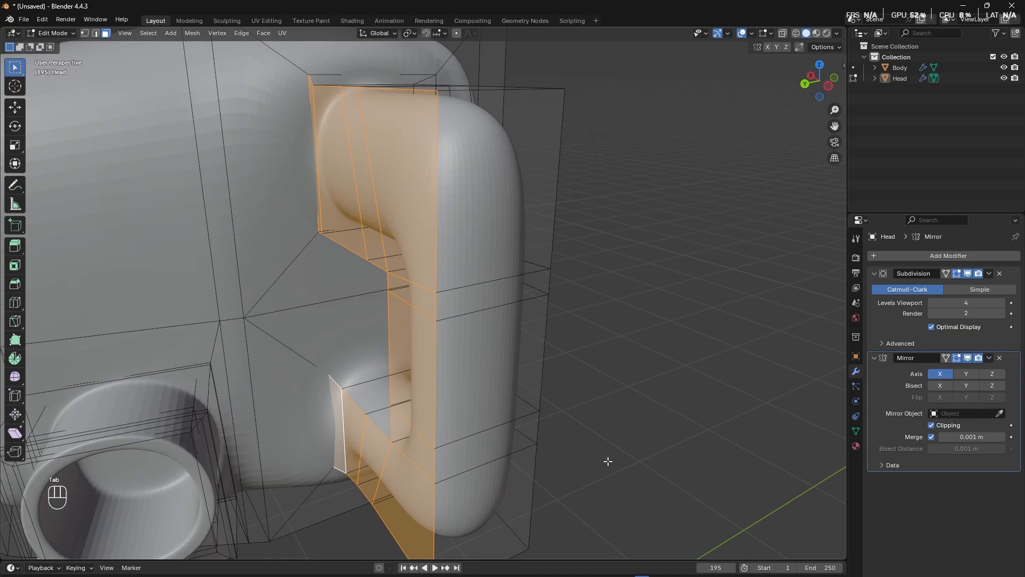
pyautogui.click(678, 460)
pyautogui.moveTo(678, 461); pyautogui.dragTo(718, 452, button='middle')
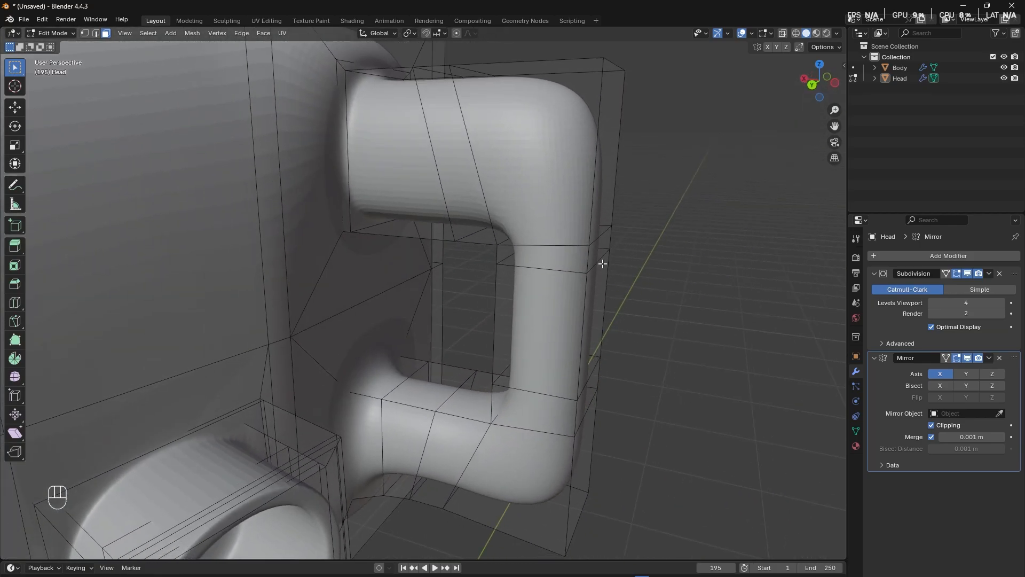
pyautogui.click(579, 213)
pyautogui.moveTo(578, 213); pyautogui.dragTo(594, 219, button='middle')
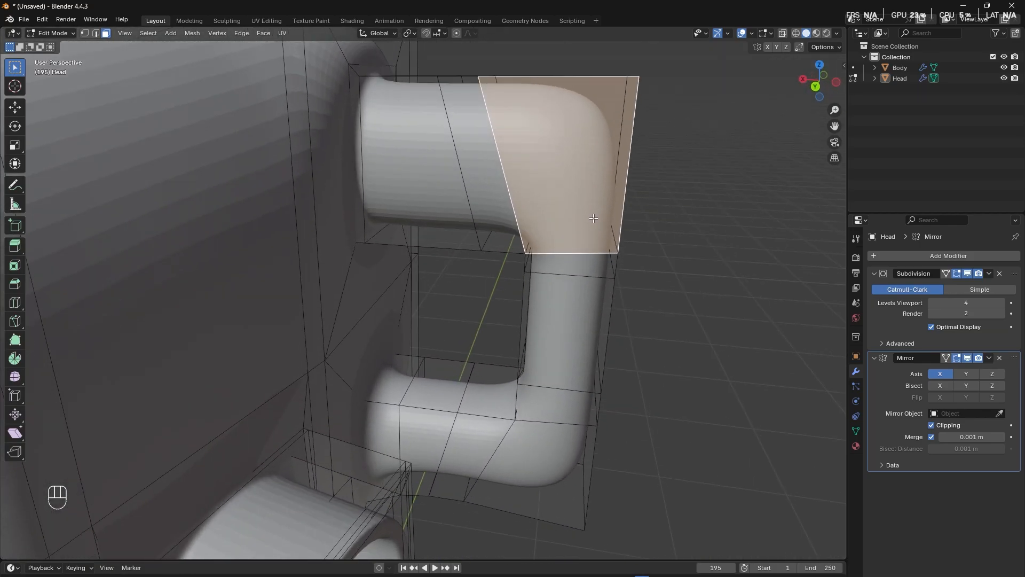
pyautogui.hotkey('ctrl', 'r')
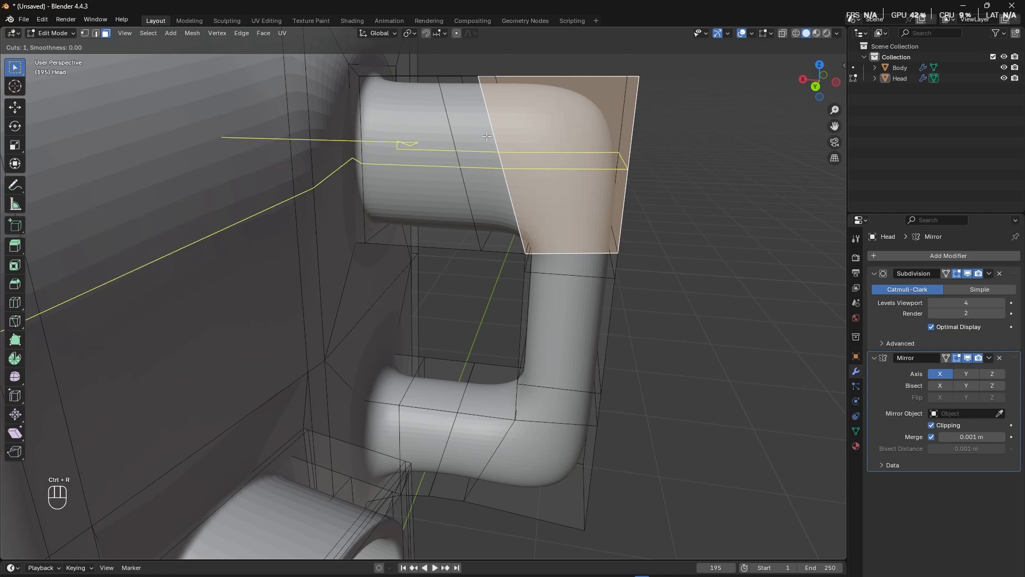
pyautogui.rightClick(472, 73)
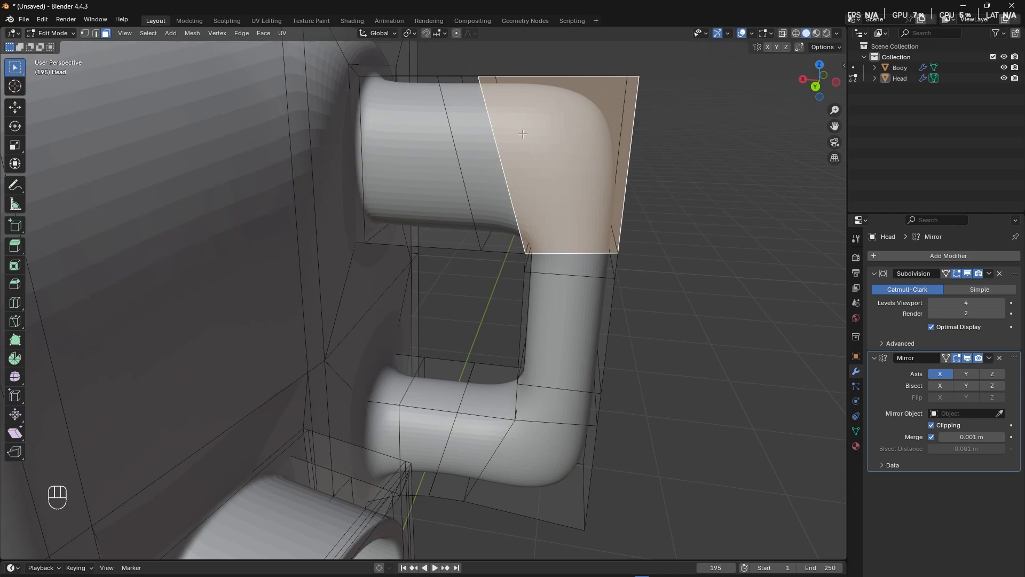
pyautogui.moveTo(521, 134); pyautogui.dragTo(546, 136, button='middle')
# Select the upper-edge vertices of the two slanted loops on the handle's upper arm and move them -0.081 m along X.
pyautogui.press('1')
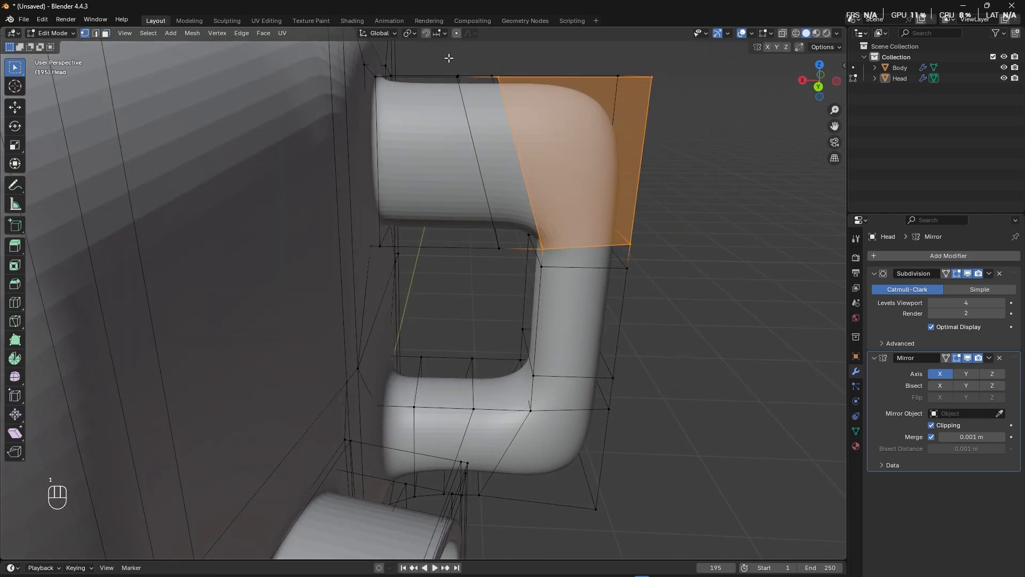
pyautogui.moveTo(438, 58); pyautogui.dragTo(509, 92)
pyautogui.moveTo(509, 93); pyautogui.dragTo(521, 131, button='middle')
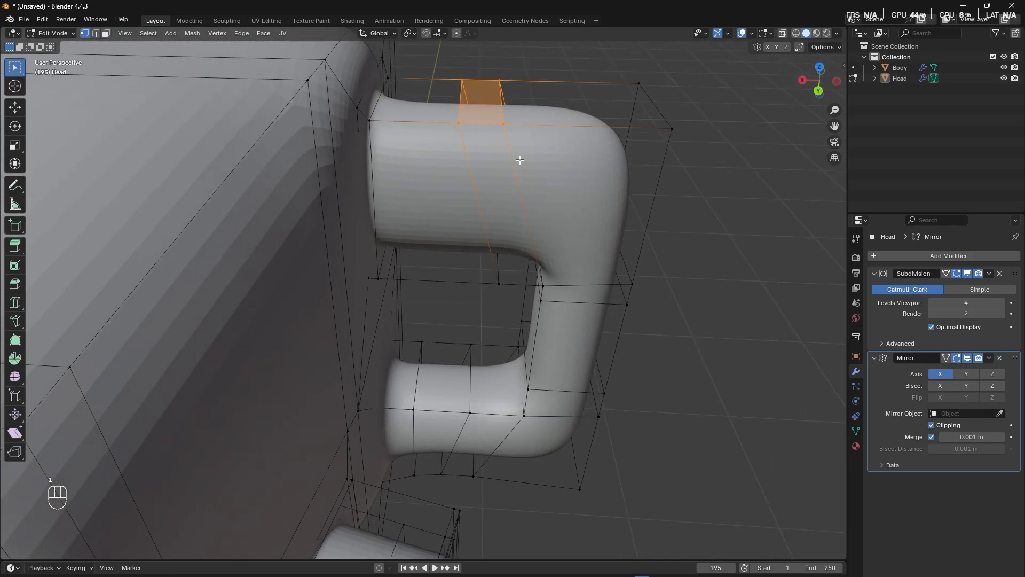
pyautogui.press('g')
pyautogui.rightClick(542, 162)
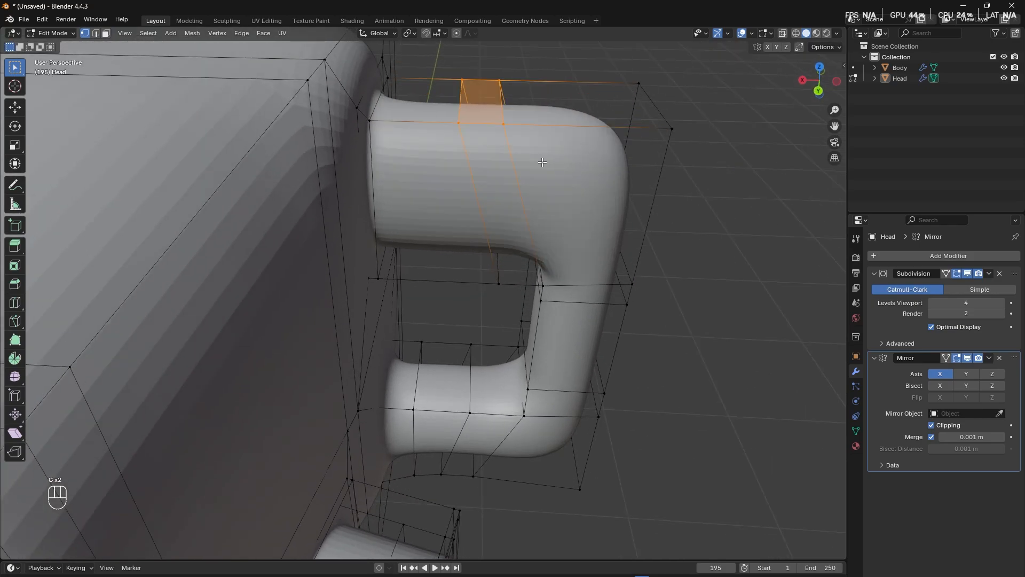
pyautogui.press('g')
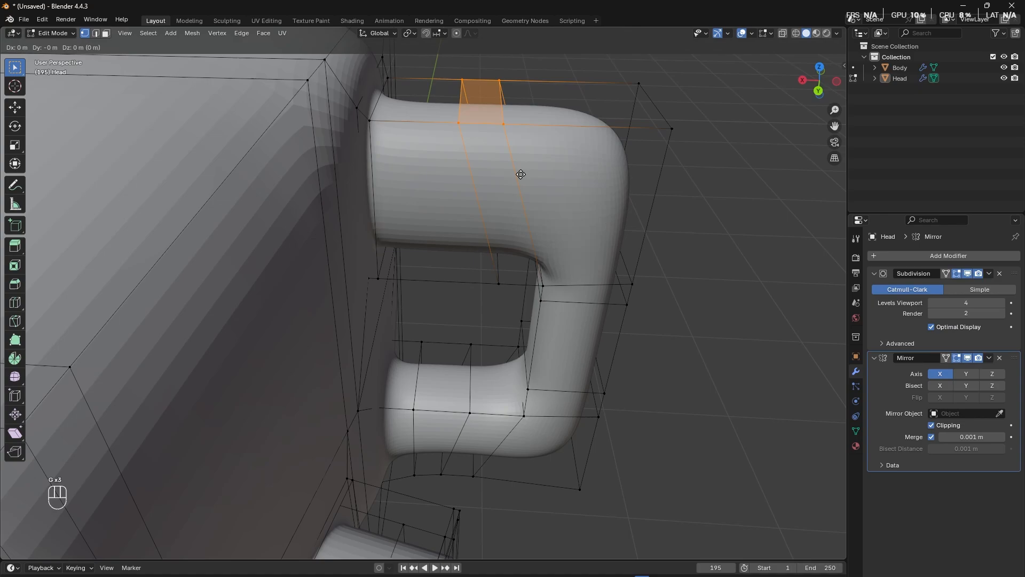
pyautogui.press('x')
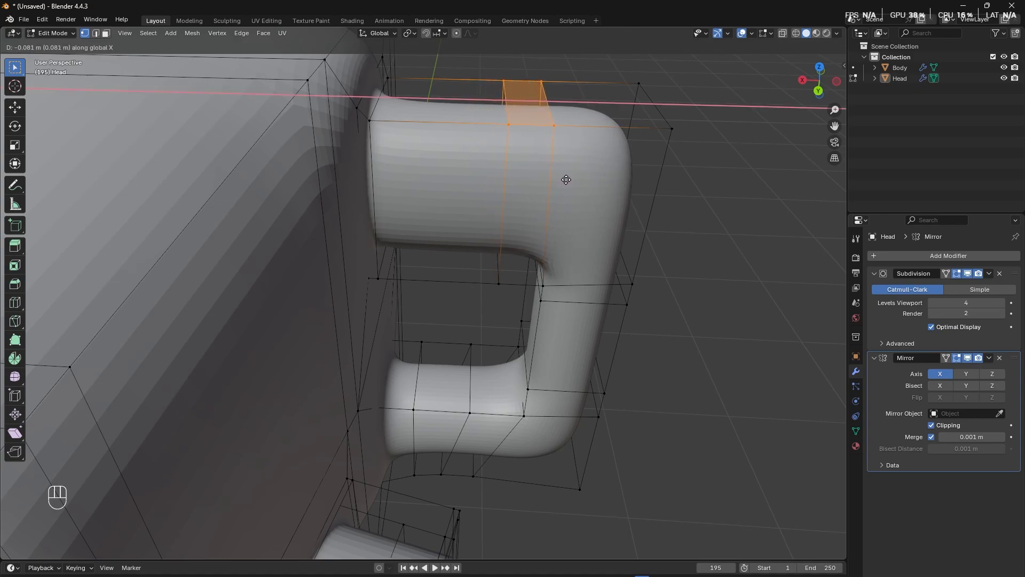
pyautogui.click(564, 177)
pyautogui.moveTo(533, 280); pyautogui.dragTo(478, 311, button='middle')
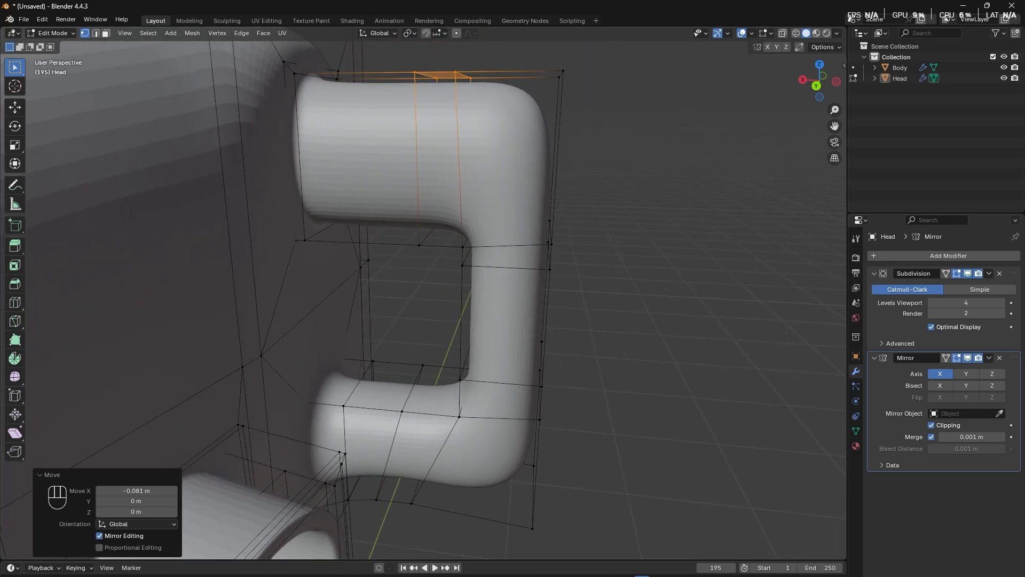
pyautogui.click(448, 556)
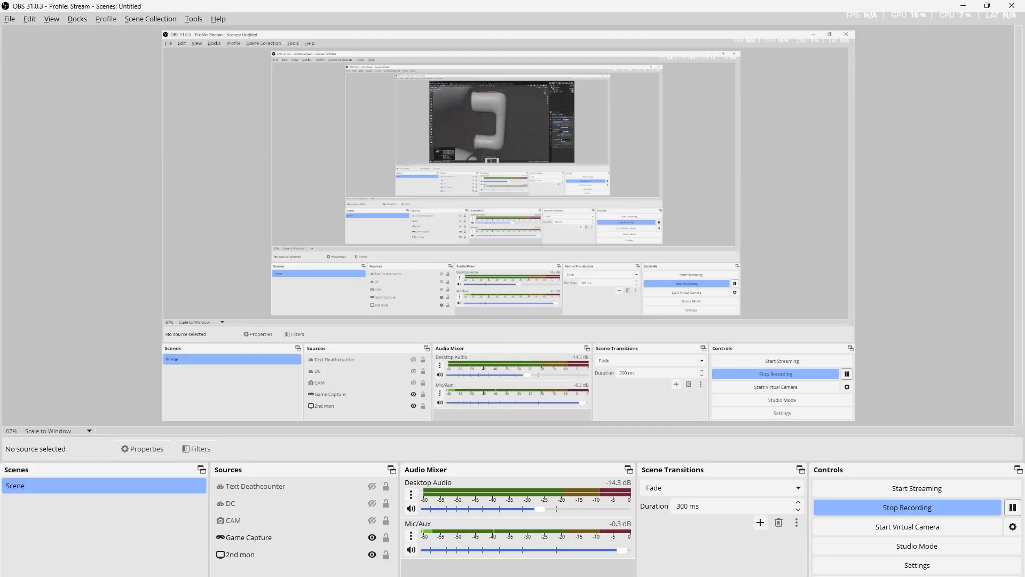
pyautogui.click(1012, 507)
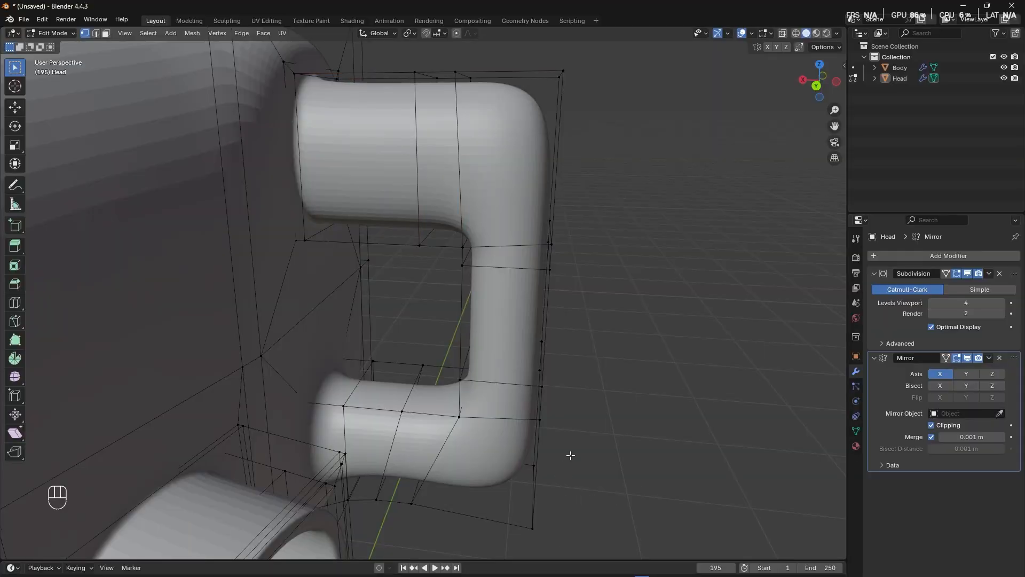
# Add one centred loop cut around the bulb-shaped section of the head's barrel.
pyautogui.moveTo(571, 455); pyautogui.dragTo(480, 425, button='middle')
pyautogui.press('Tab')
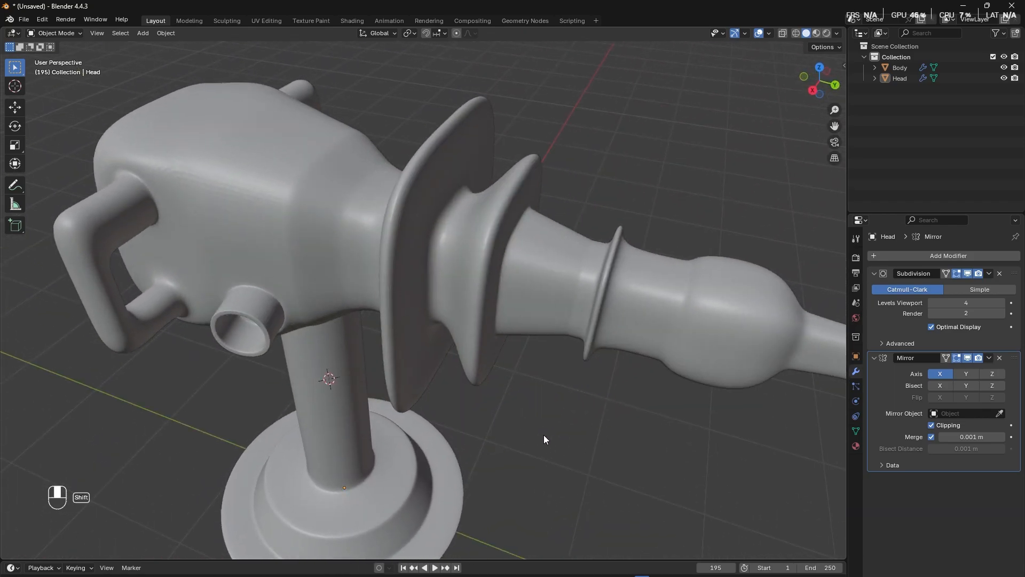
pyautogui.moveTo(544, 439); pyautogui.dragTo(448, 428, button='middle')
pyautogui.press('Tab')
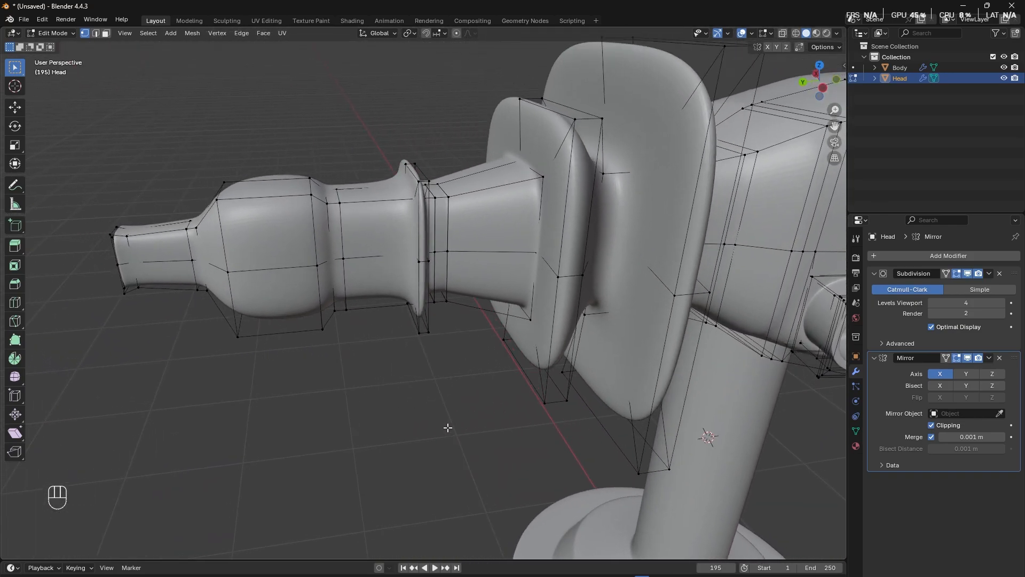
pyautogui.hotkey('ctrl', 'r')
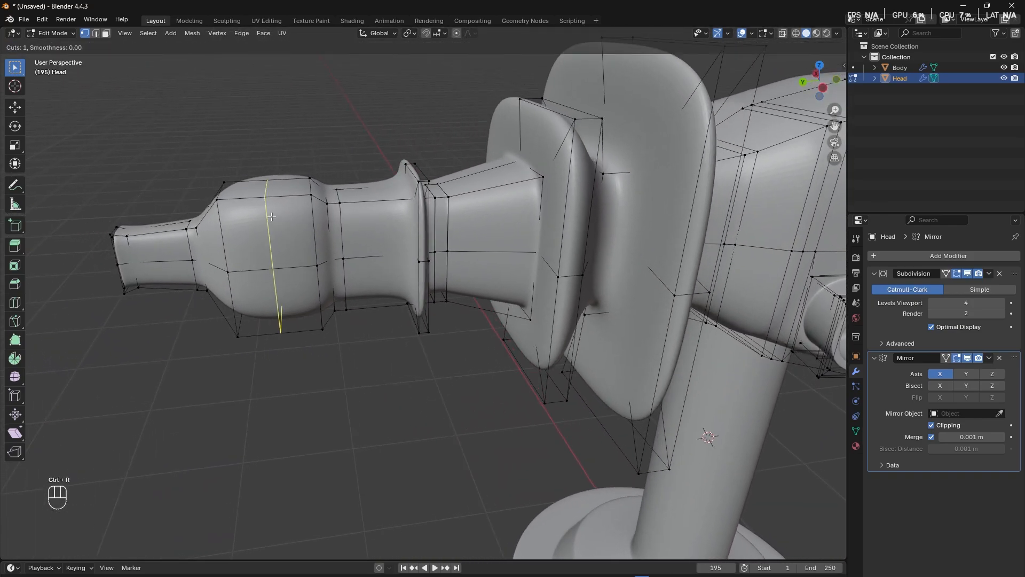
pyautogui.click(269, 210)
pyautogui.moveTo(321, 282); pyautogui.dragTo(377, 294, button='middle')
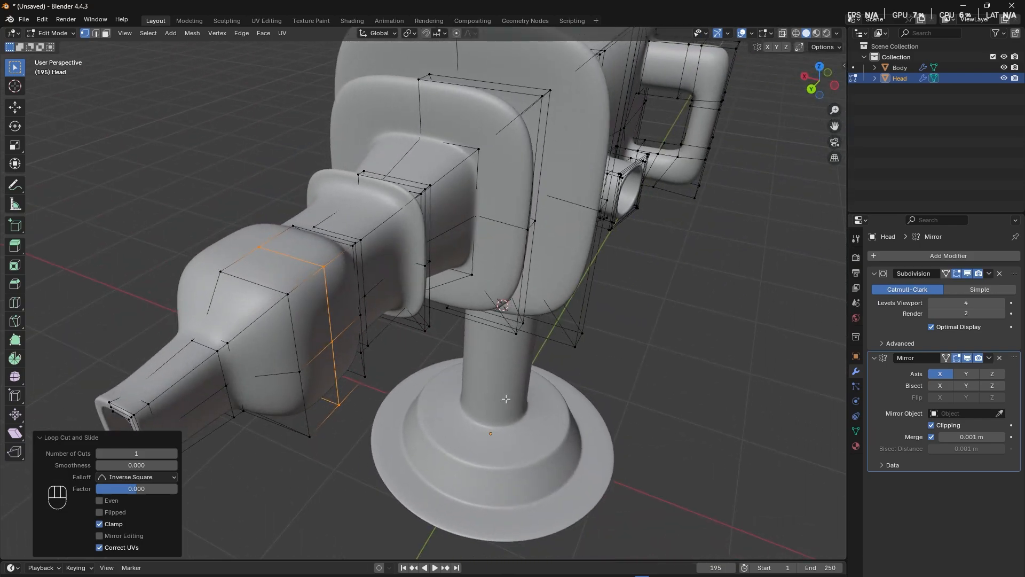
# Scale the bulb's middle loop up by about 1.21 along X and Z, excluding Y.
pyautogui.press('s')
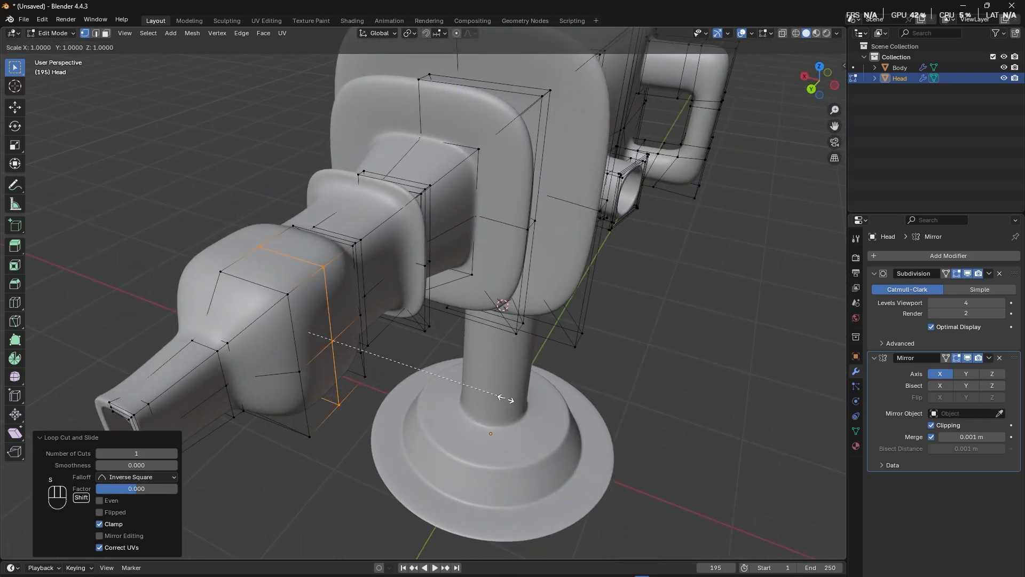
pyautogui.hotkey('shift', 'y')
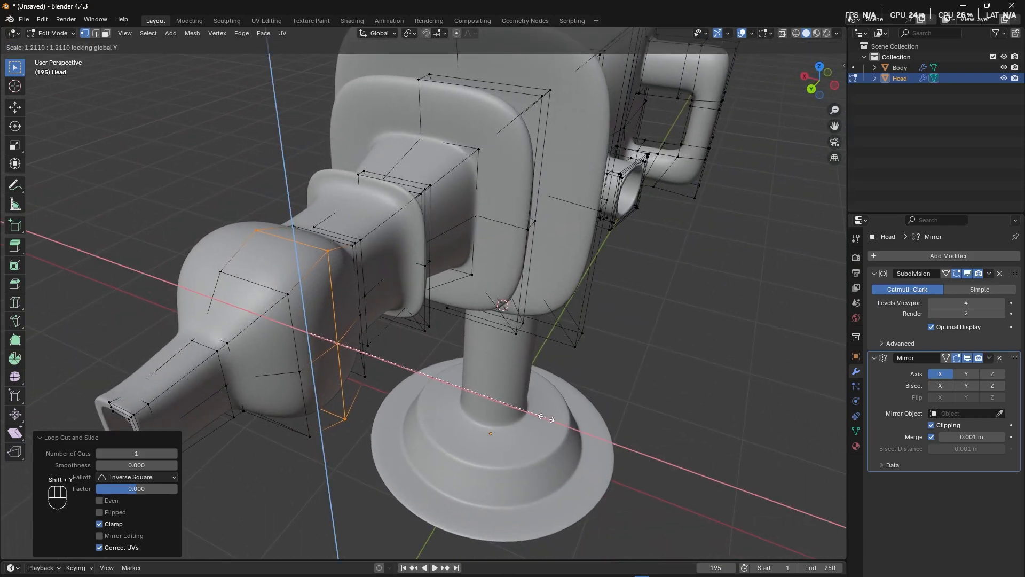
pyautogui.click(547, 417)
pyautogui.moveTo(547, 418); pyautogui.dragTo(420, 426, button='middle')
# Return to Object Mode, select the head, and inspect its barrel, side and rear.
pyautogui.press('Tab')
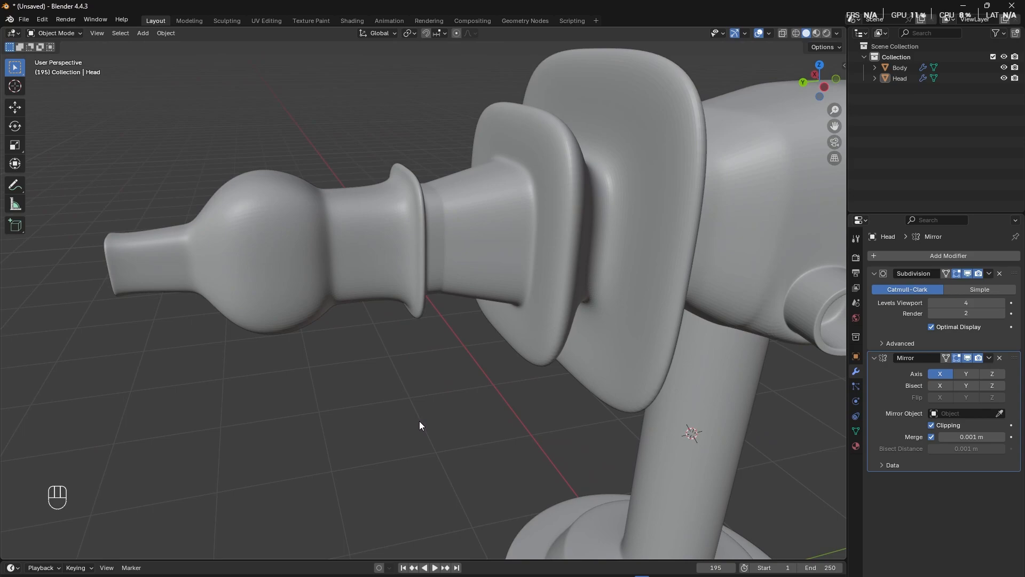
pyautogui.keyDown('shift'); pyautogui.moveTo(545, 425); pyautogui.dragTo(347, 469, button='middle'); pyautogui.keyUp('shift')
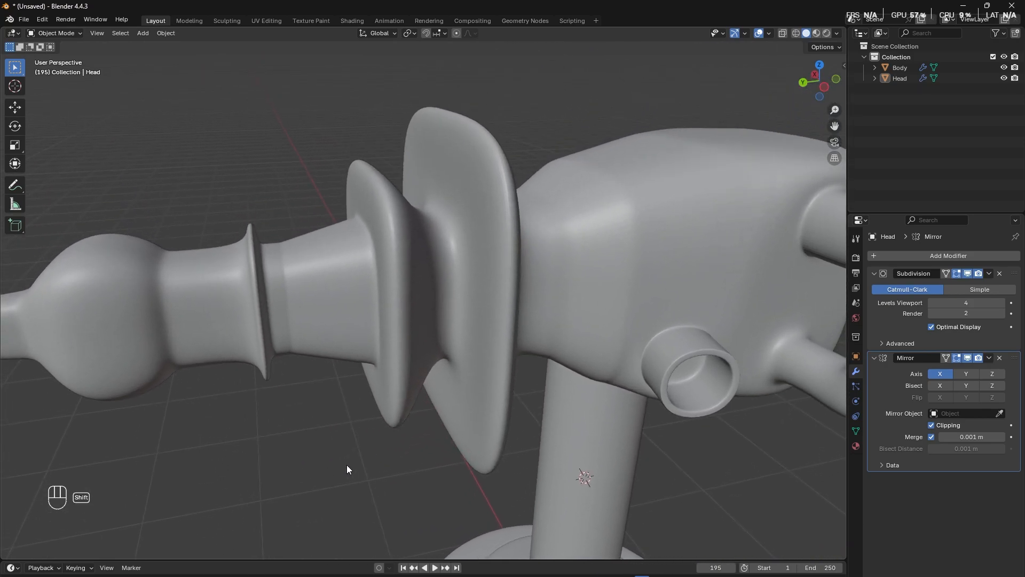
pyautogui.click(321, 296)
pyautogui.keyDown('shift'); pyautogui.moveTo(406, 438); pyautogui.dragTo(204, 442, button='middle'); pyautogui.keyUp('shift')
pyautogui.scroll(-1, 321, 458)
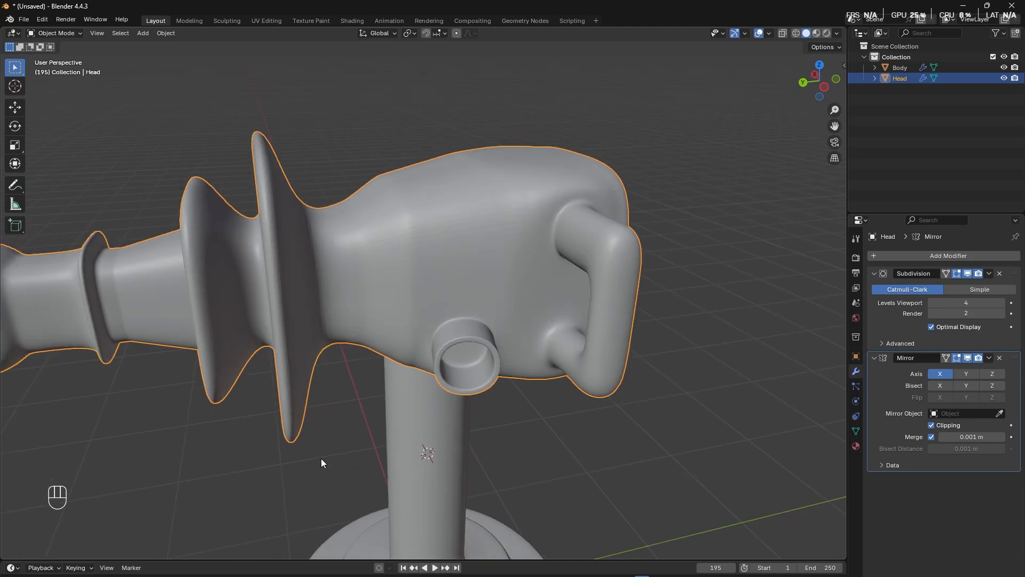
pyautogui.moveTo(420, 445); pyautogui.dragTo(319, 328, button='middle')
# Switch to the reference board, examine the turret images, especially the dark turret with the curved hose, and return to Blender.
pyautogui.hotkey('alt', 'Tab')
pyautogui.hotkey('alt', 'Tab')
pyautogui.hotkey('alt', 'Tab')
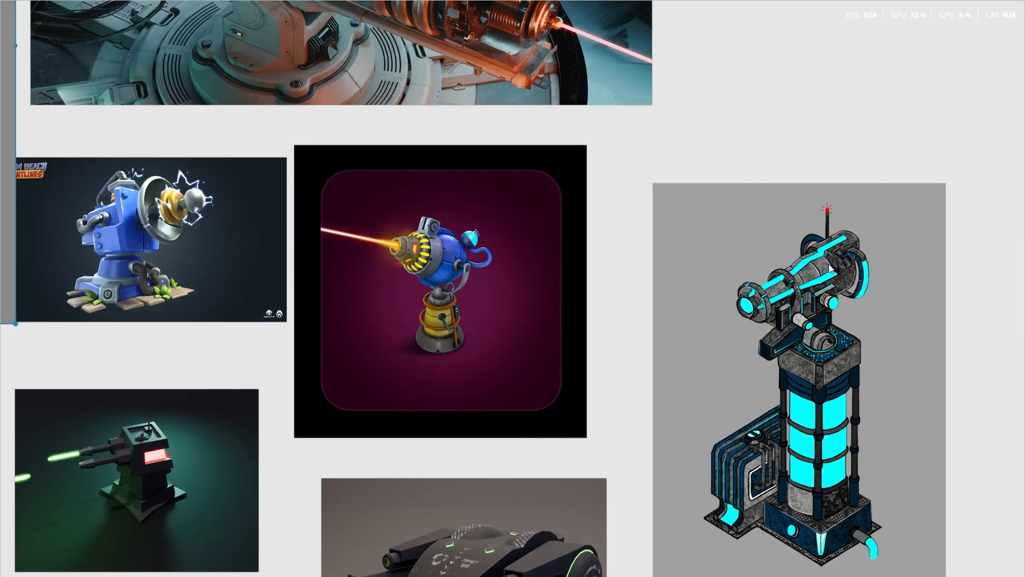
pyautogui.scroll(-2, 488, 447)
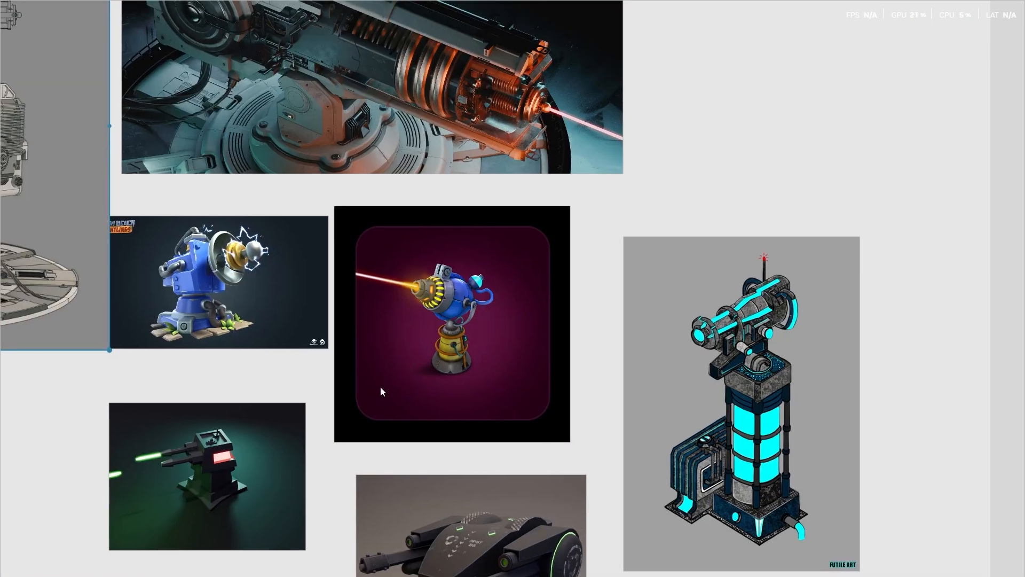
pyautogui.moveTo(306, 296); pyautogui.dragTo(525, 463, button='middle')
pyautogui.moveTo(338, 377); pyautogui.dragTo(538, 388, button='middle')
pyautogui.moveTo(179, 337); pyautogui.dragTo(497, 377, button='middle')
pyautogui.scroll(-2, 552, 427)
pyautogui.moveTo(614, 478); pyautogui.dragTo(486, 365, button='middle')
pyautogui.moveTo(657, 504); pyautogui.dragTo(462, 348, button='middle')
pyautogui.moveTo(548, 439); pyautogui.dragTo(448, 335, button='middle')
pyautogui.moveTo(464, 404); pyautogui.dragTo(448, 300, button='middle')
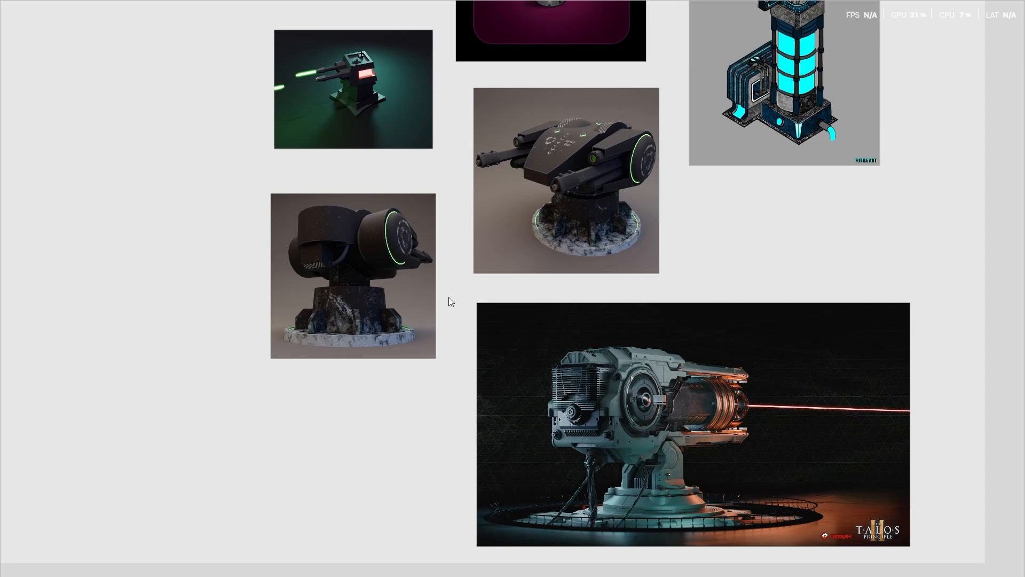
pyautogui.scroll(6, 324, 250)
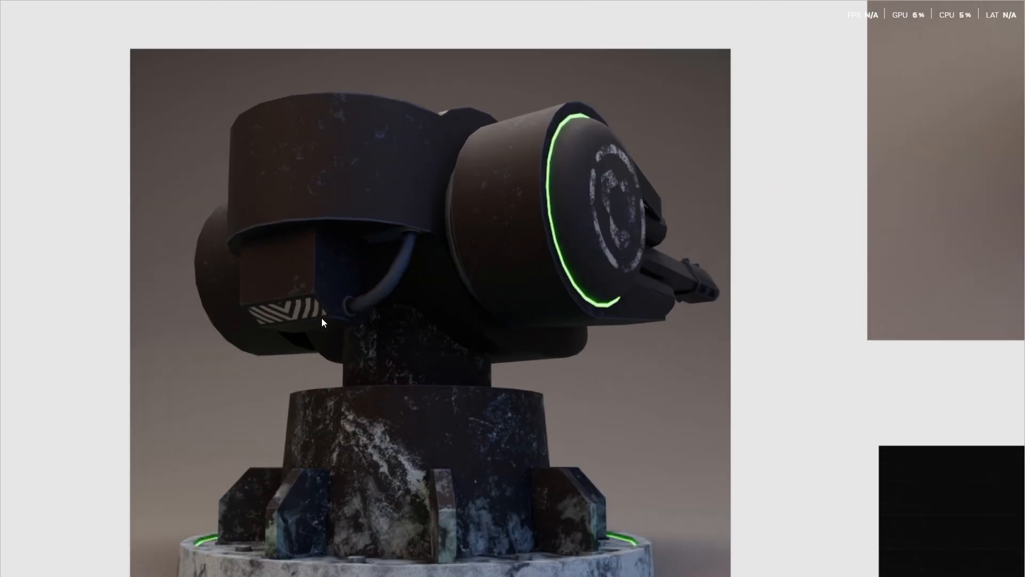
pyautogui.hotkey('alt', 'Tab')
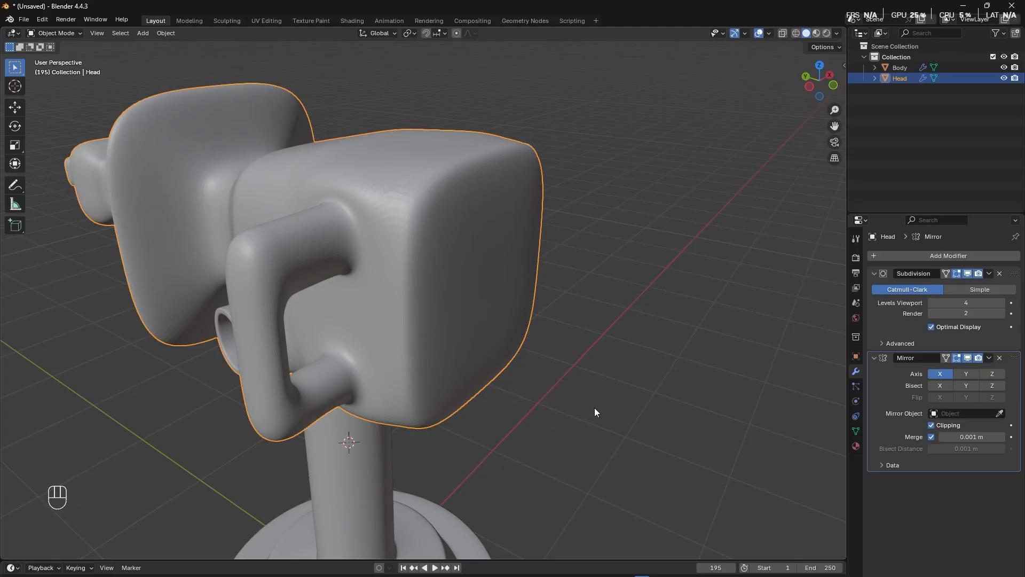
# Extrude the upper rear face of the head outward by about 0.29 m along its normal.
pyautogui.moveTo(594, 408); pyautogui.dragTo(554, 409, button='middle')
pyautogui.hotkey('alt', 'Tab')
pyautogui.hotkey('alt', 'Tab')
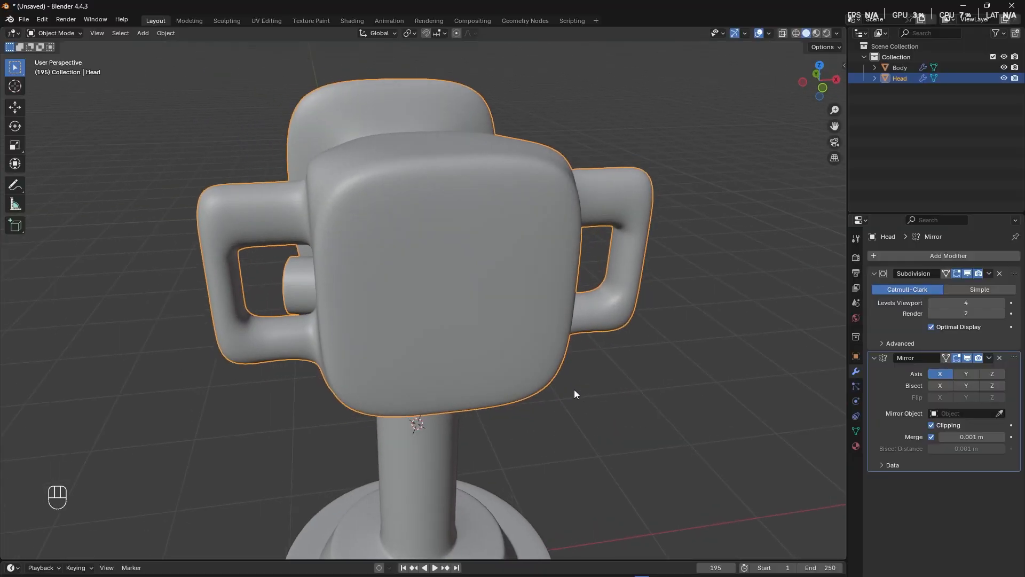
pyautogui.press('Tab')
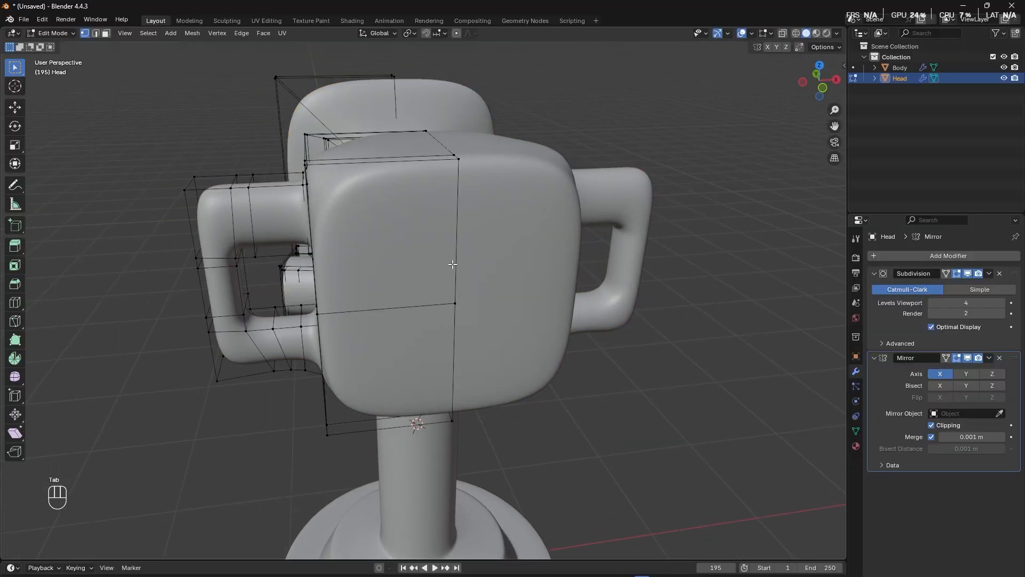
pyautogui.press('3')
pyautogui.click(373, 231)
pyautogui.moveTo(374, 231); pyautogui.dragTo(521, 324, button='middle')
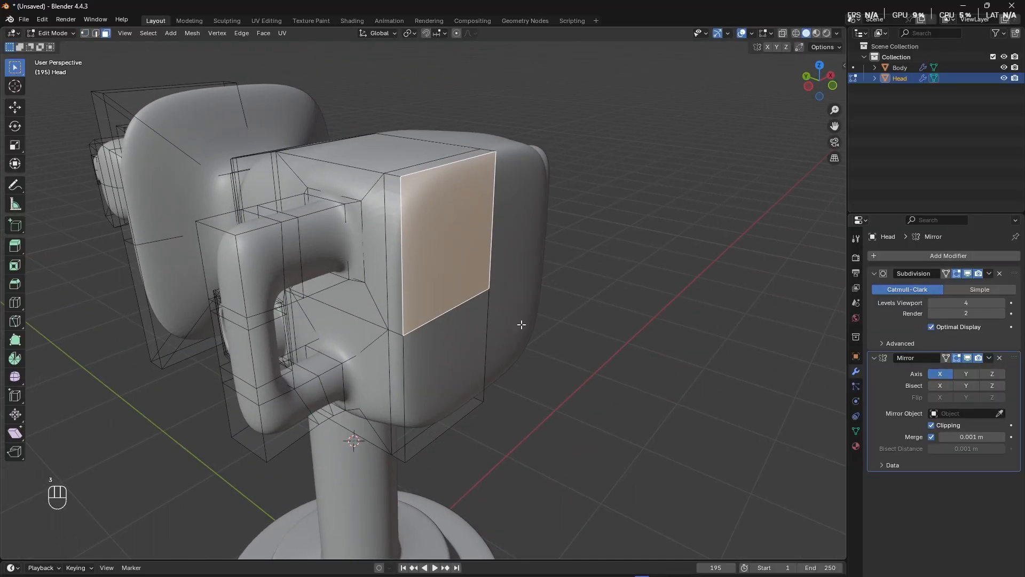
pyautogui.press('e')
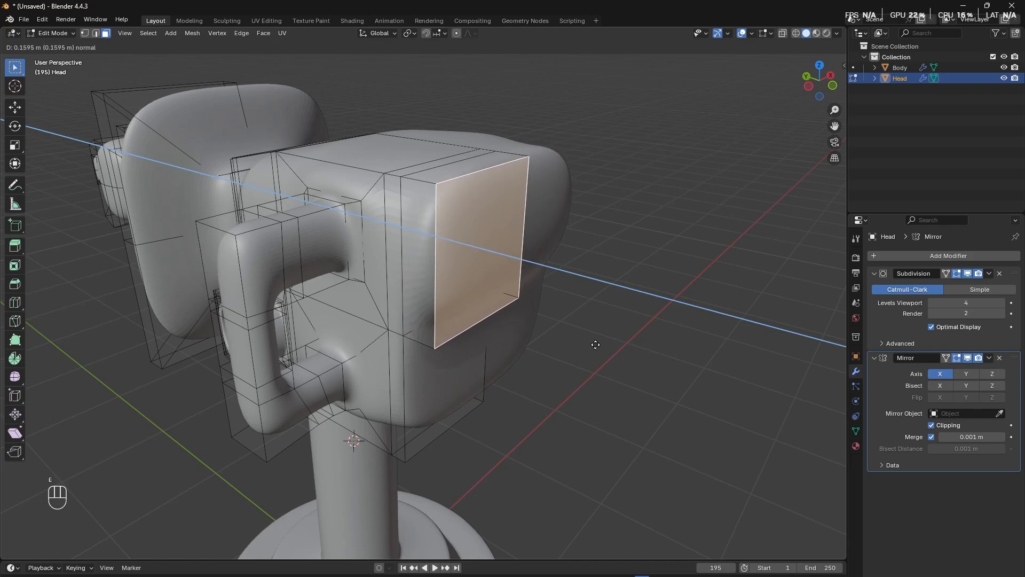
pyautogui.click(621, 350)
pyautogui.moveTo(623, 352); pyautogui.dragTo(562, 358, button='middle')
# Try a centred horizontal loop cut around the extruded rear block.
pyautogui.hotkey('ctrl', 'r')
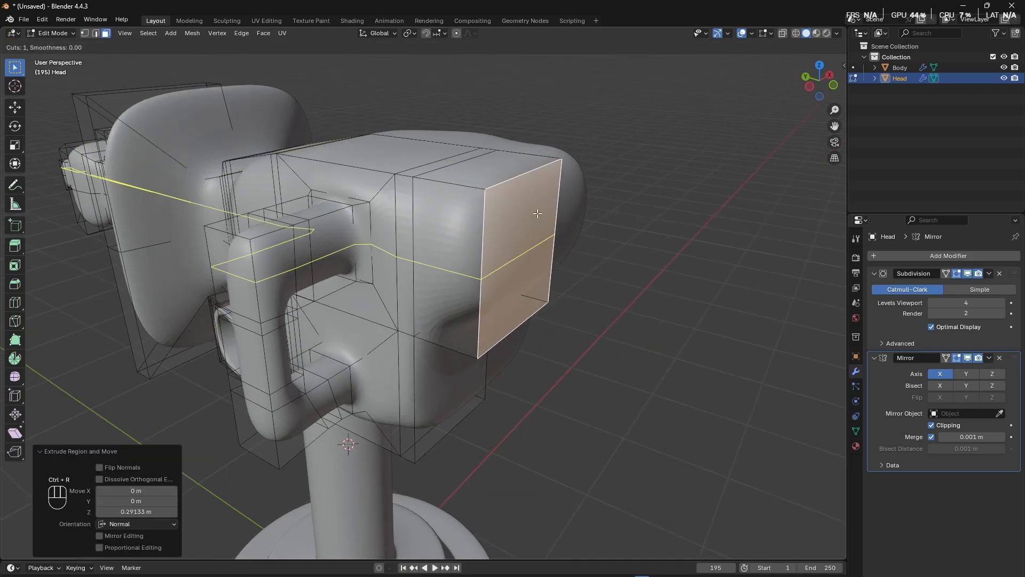
pyautogui.click(538, 241)
pyautogui.rightClick(539, 240)
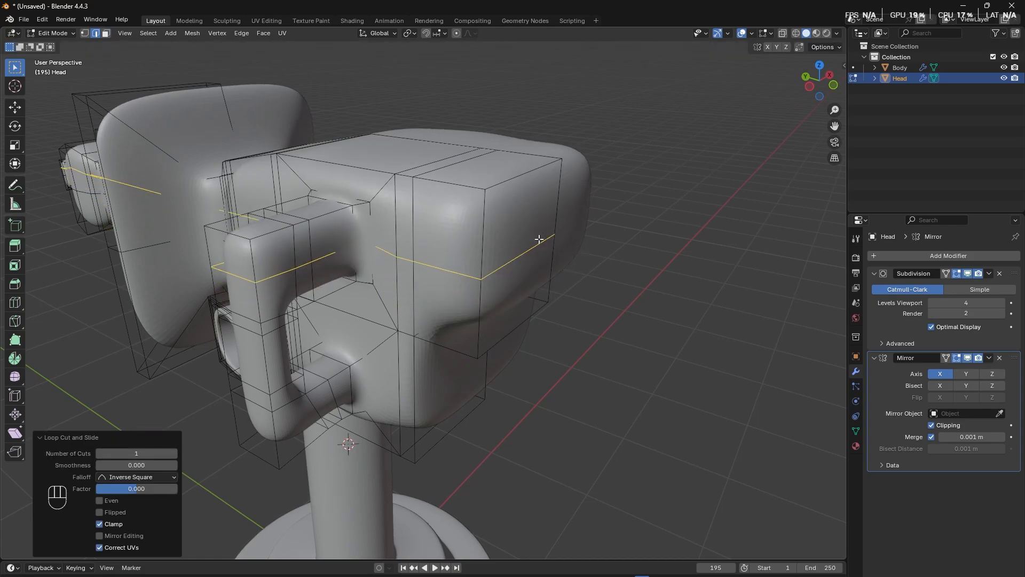
pyautogui.moveTo(540, 239); pyautogui.dragTo(534, 350, button='middle')
pyautogui.hotkey('ctrl', 'z')
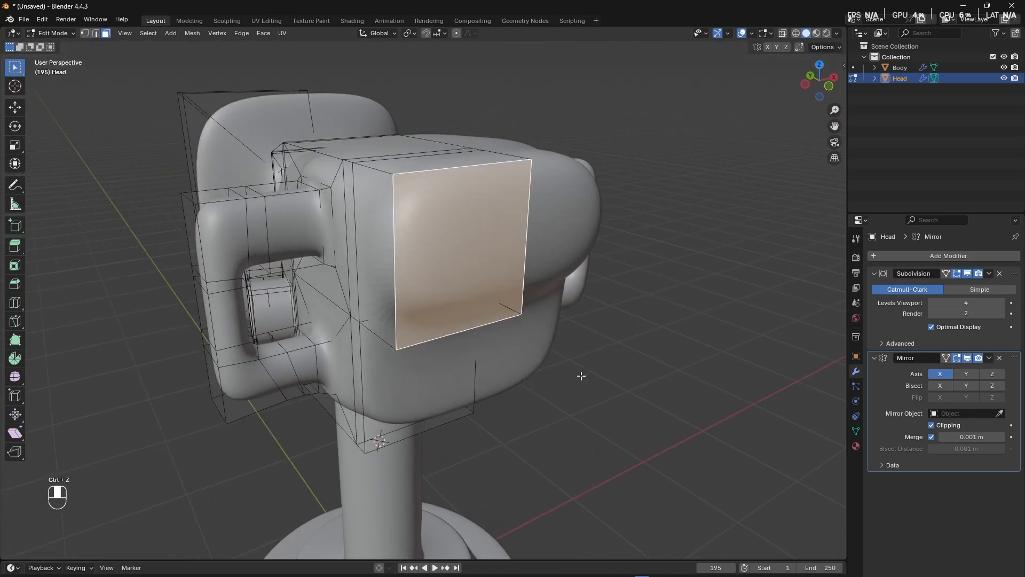
# Try extruding the underside face of the rear block downward by about 0.08 m.
pyautogui.moveTo(582, 373); pyautogui.dragTo(561, 310, button='middle')
pyautogui.press('e')
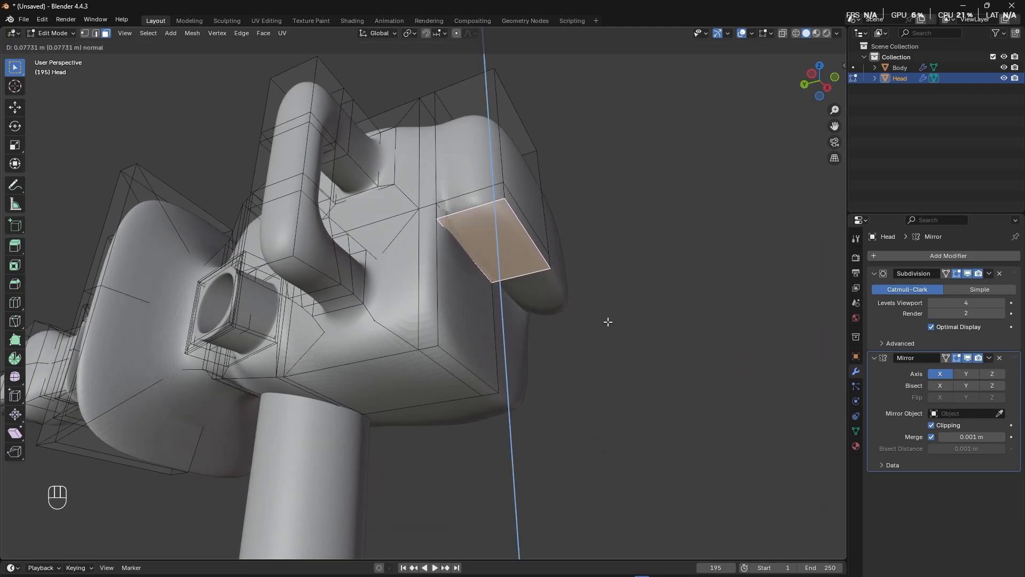
pyautogui.click(608, 321)
pyautogui.hotkey('ctrl', 'z')
# Add a loop cut around the rear block close to its outer end, with a slide factor of about -0.813.
pyautogui.moveTo(563, 362); pyautogui.dragTo(520, 491, button='middle')
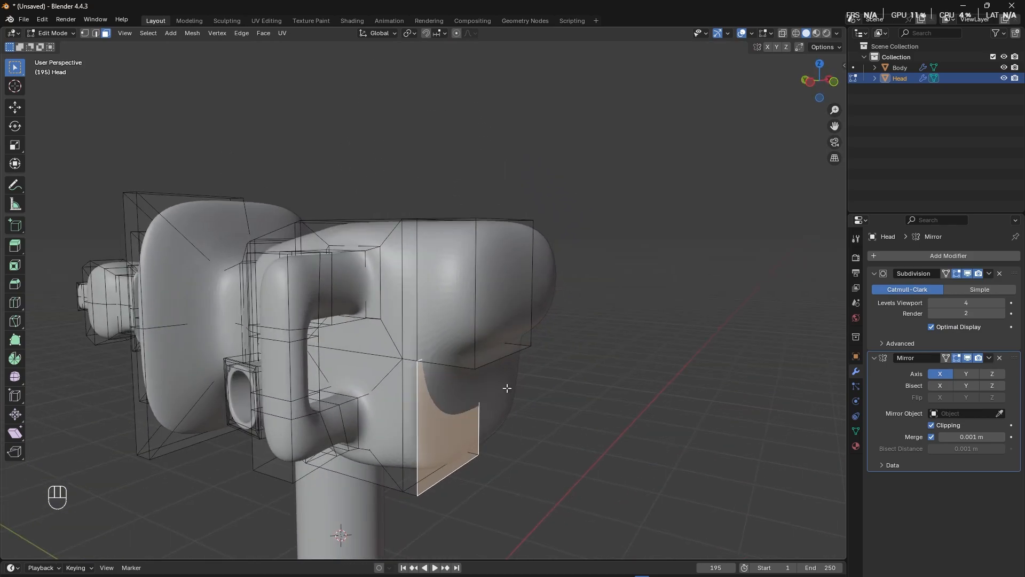
pyautogui.moveTo(507, 388); pyautogui.dragTo(496, 411, button='middle')
pyautogui.press('2')
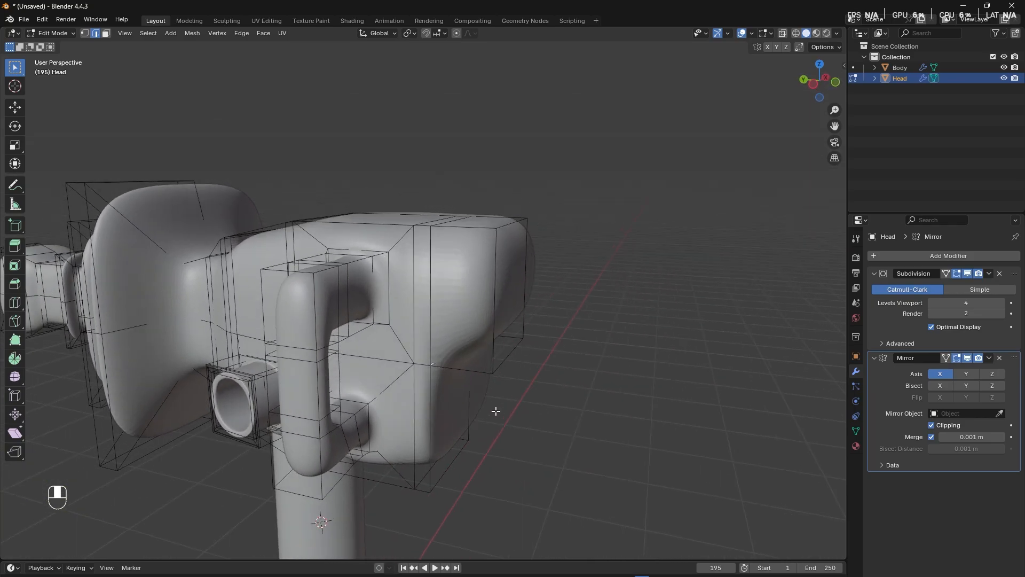
pyautogui.hotkey('ctrl', 'r')
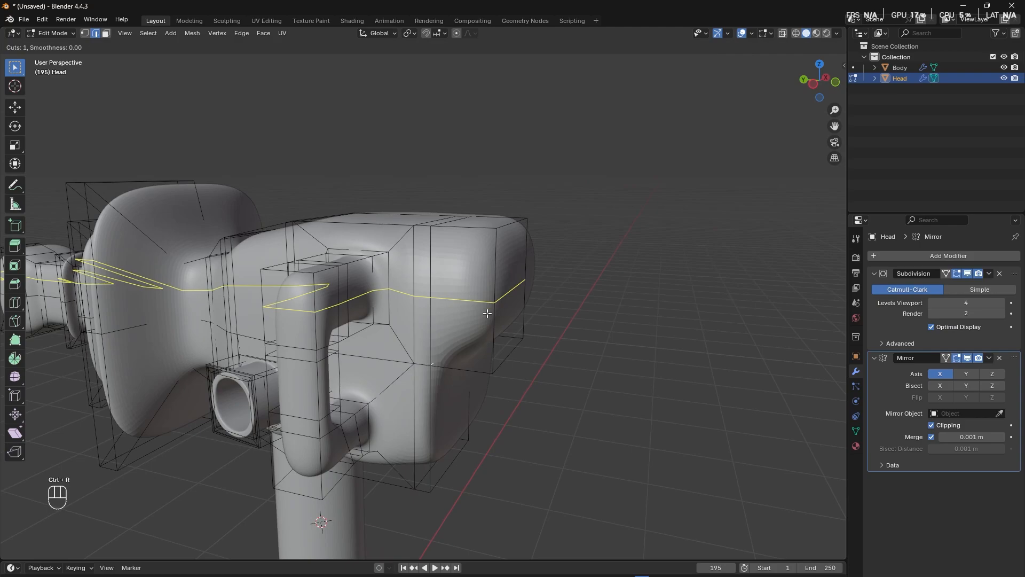
pyautogui.click(477, 238)
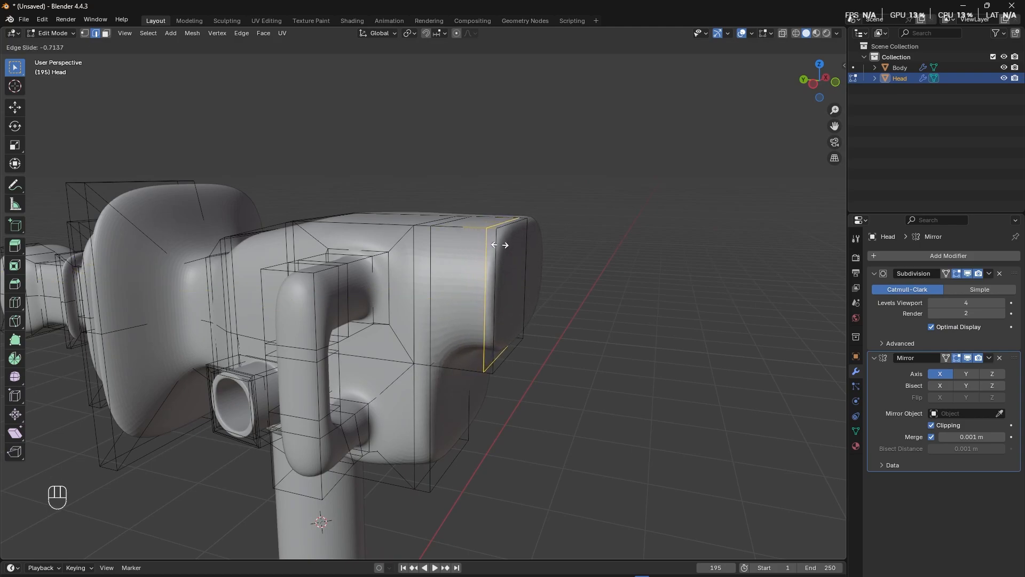
pyautogui.click(502, 245)
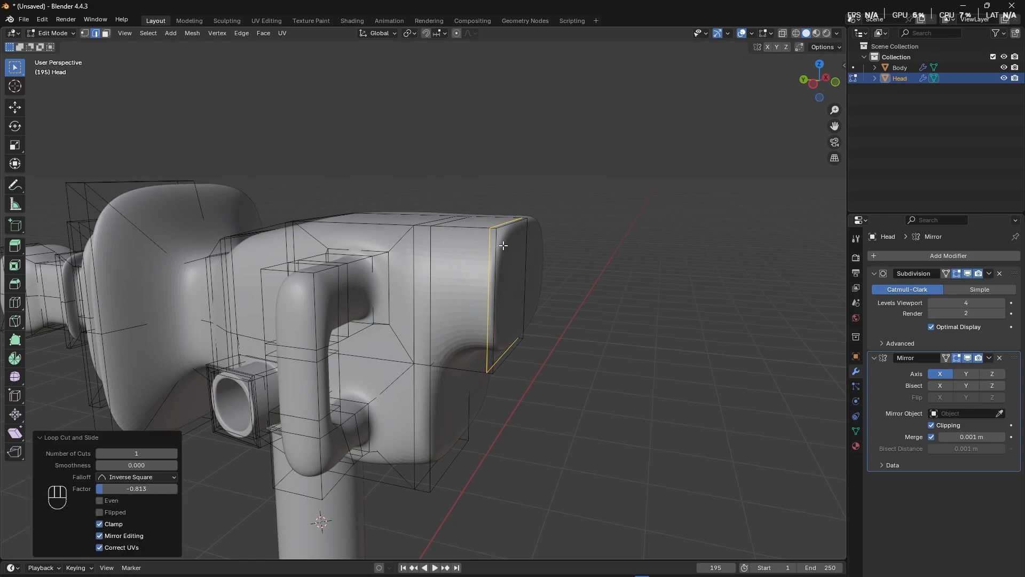
pyautogui.moveTo(513, 334); pyautogui.dragTo(519, 340, button='middle')
# Add a loop cut around the rear block close to its base at a slide factor of about 0.86, and return to Object Mode.
pyautogui.hotkey('ctrl', 'r')
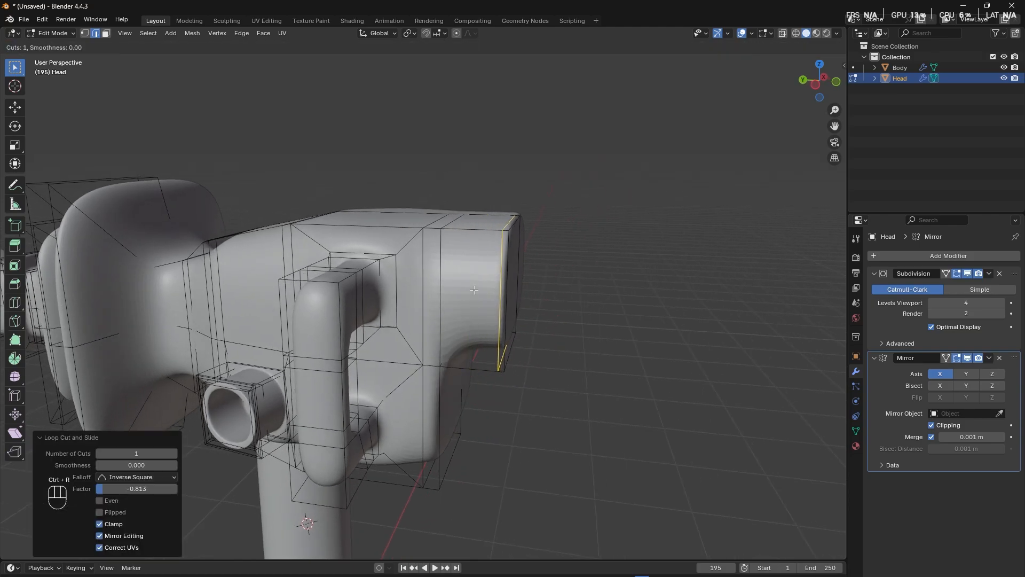
pyautogui.click(477, 244)
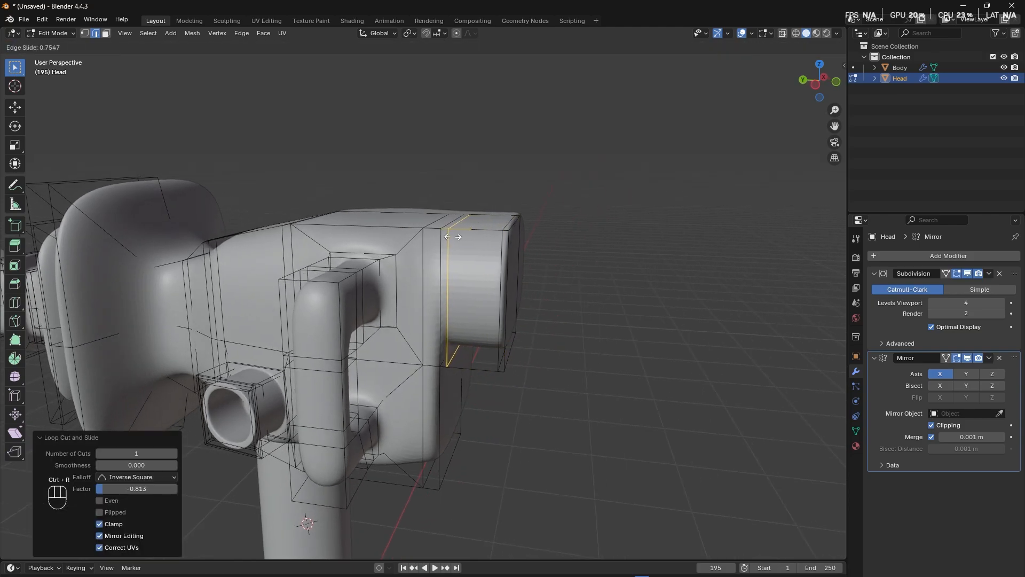
pyautogui.click(450, 235)
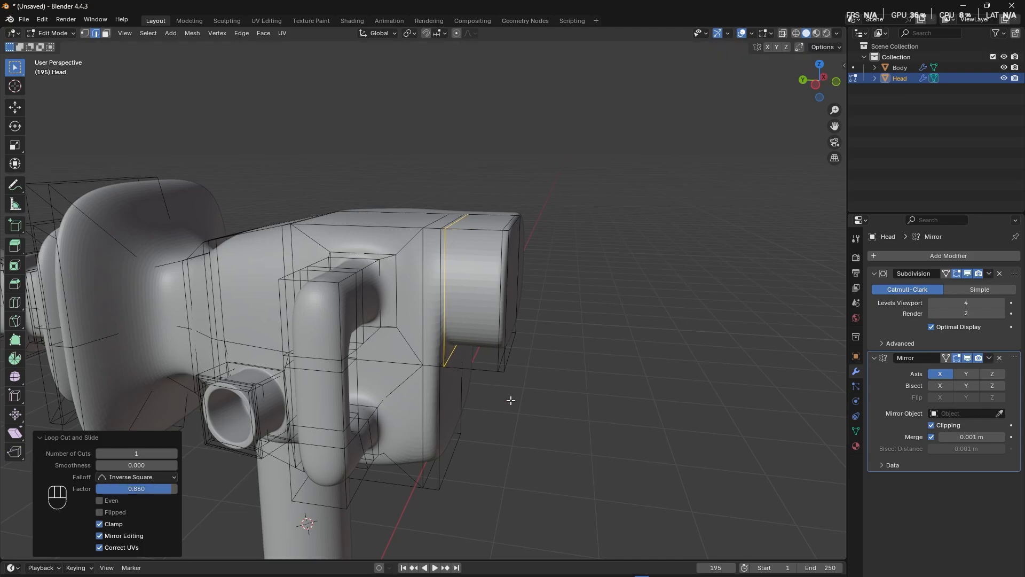
pyautogui.moveTo(511, 400); pyautogui.dragTo(591, 458, button='middle')
pyautogui.press('Tab')
pyautogui.moveTo(654, 521); pyautogui.dragTo(701, 509, button='middle')
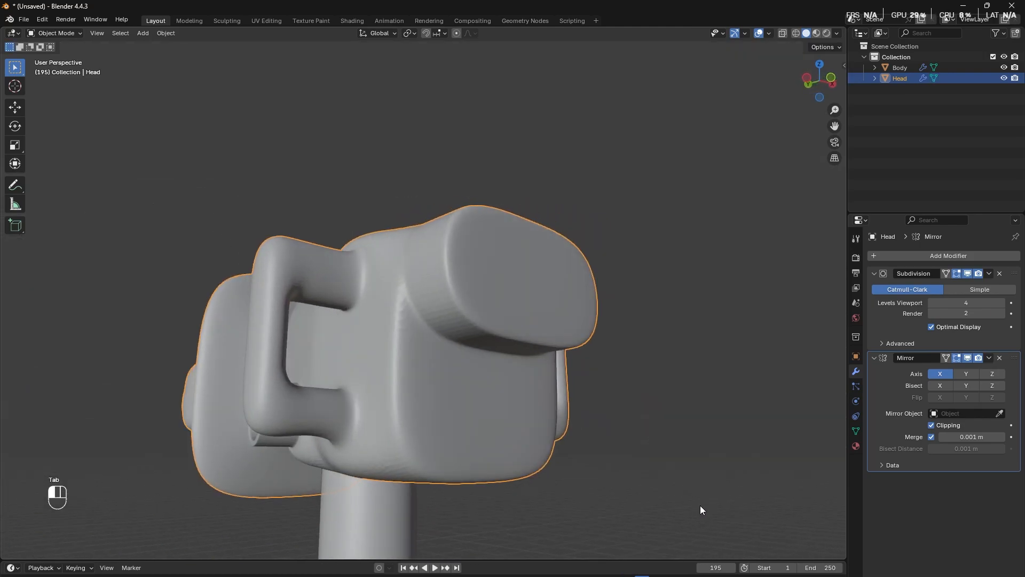
pyautogui.click(700, 509)
# Try insetting the rear block's wide underside face by about 0.011 m.
pyautogui.moveTo(515, 504); pyautogui.dragTo(486, 437, button='middle')
pyautogui.press('Tab')
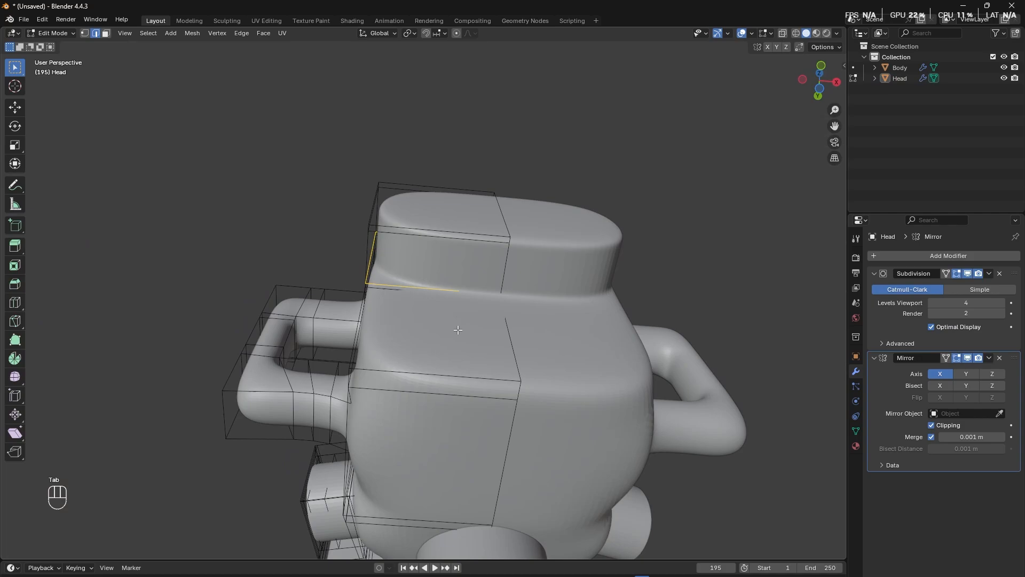
pyautogui.press('3')
pyautogui.scroll(4, 458, 275)
pyautogui.click(450, 256)
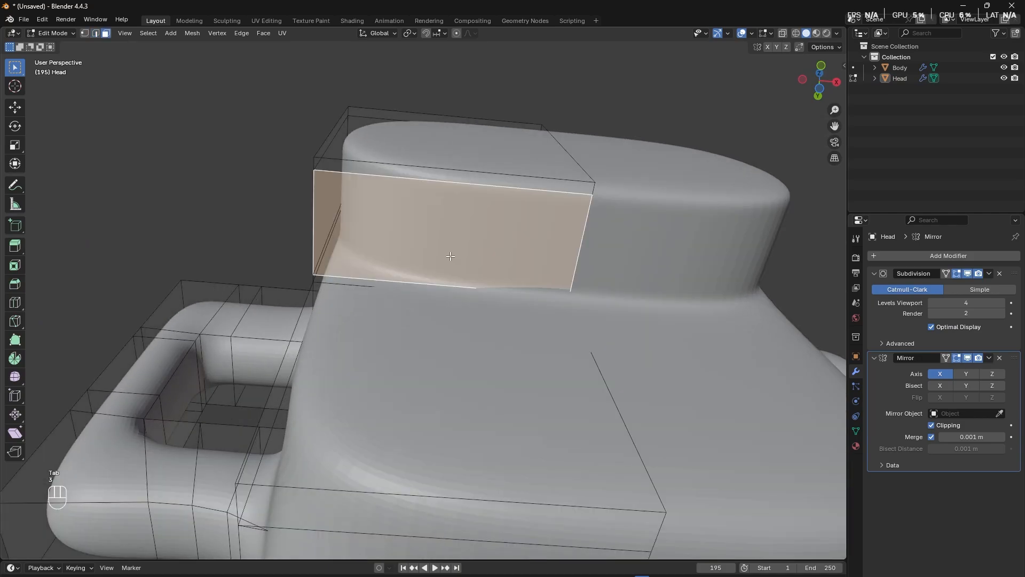
pyautogui.moveTo(461, 297); pyautogui.dragTo(440, 312, button='middle')
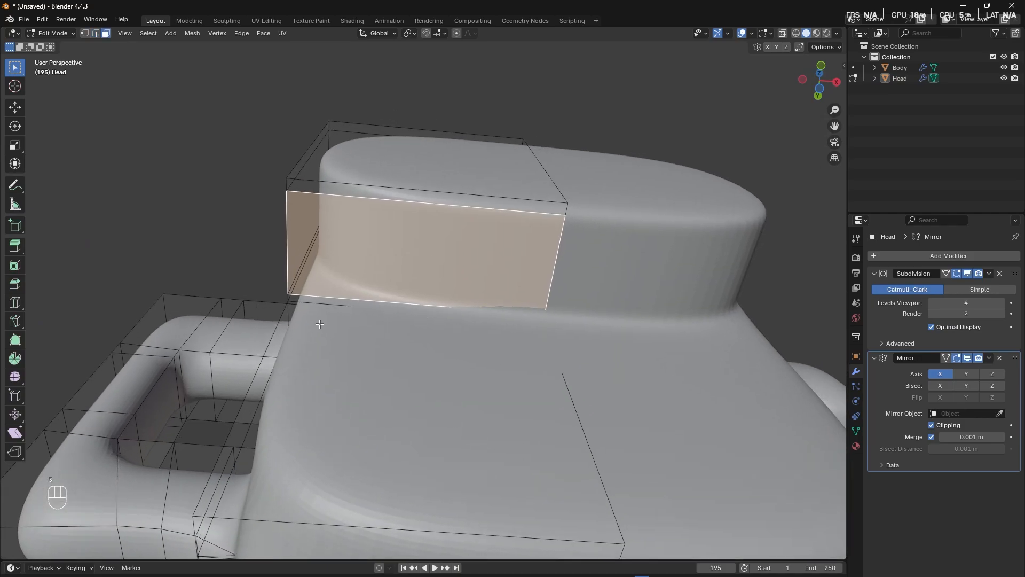
pyautogui.press('i')
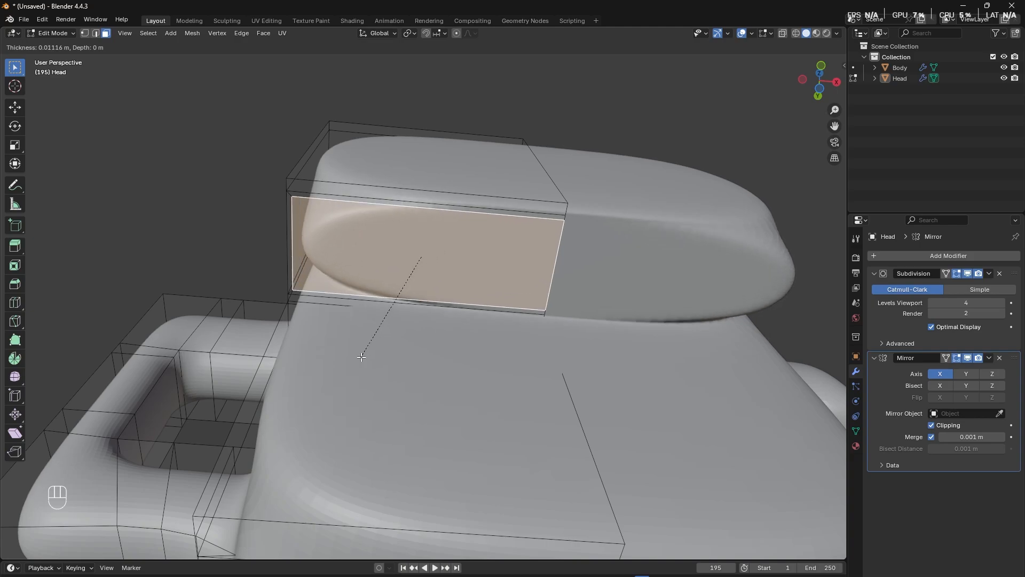
pyautogui.click(362, 357)
pyautogui.moveTo(361, 357); pyautogui.dragTo(387, 429, button='middle')
pyautogui.hotkey('ctrl', 'z')
pyautogui.scroll(3, 400, 428)
pyautogui.scroll(-7, 402, 429)
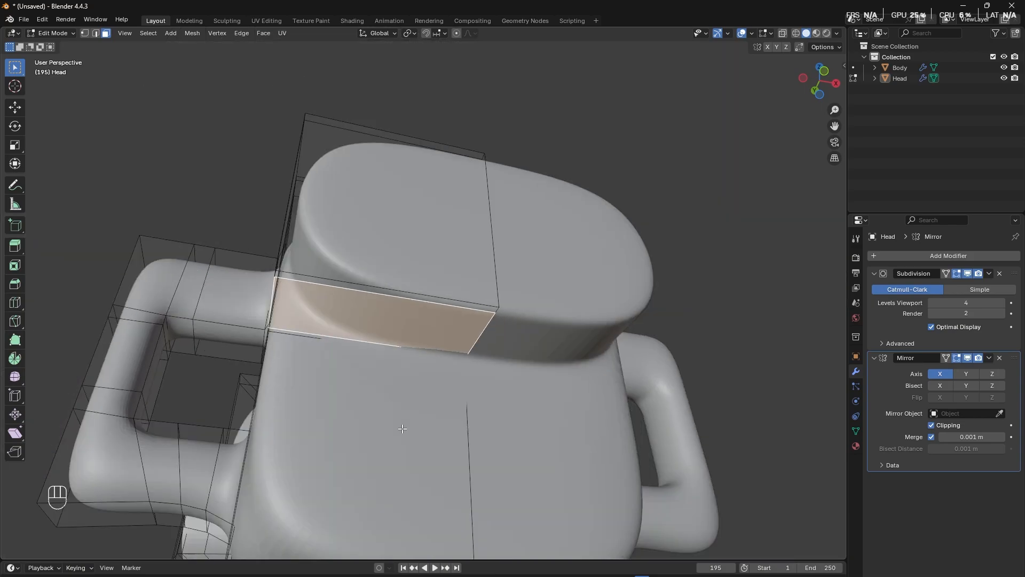
# Check the head from the side and rear in Object Mode, then add one centred vertical loop cut through the rear block's half.
pyautogui.press('Tab')
pyautogui.moveTo(447, 453); pyautogui.dragTo(494, 491, button='middle')
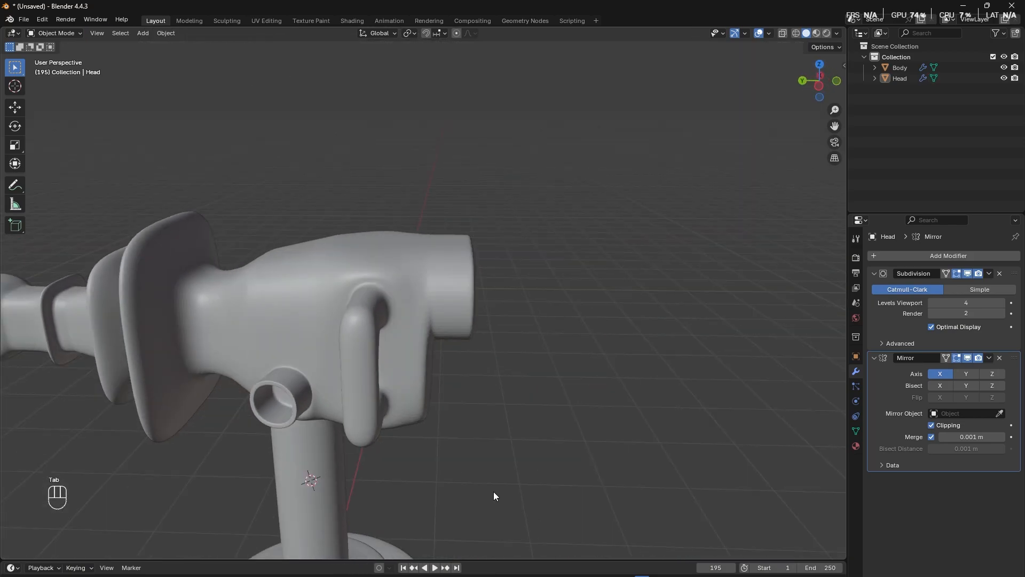
pyautogui.scroll(3, 598, 485)
pyautogui.scroll(-4, 598, 485)
pyautogui.moveTo(598, 485); pyautogui.dragTo(396, 429, button='middle')
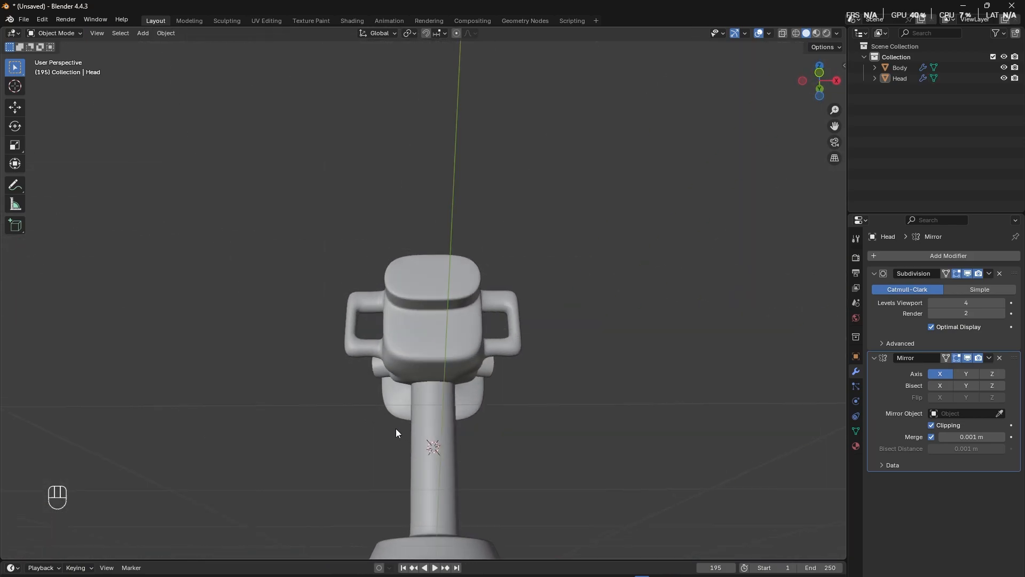
pyautogui.click(416, 342)
pyautogui.keyDown('shift'); pyautogui.moveTo(415, 341); pyautogui.dragTo(381, 369, button='middle'); pyautogui.keyUp('shift')
pyautogui.scroll(5, 425, 401)
pyautogui.press('Tab')
pyautogui.hotkey('ctrl', 'r')
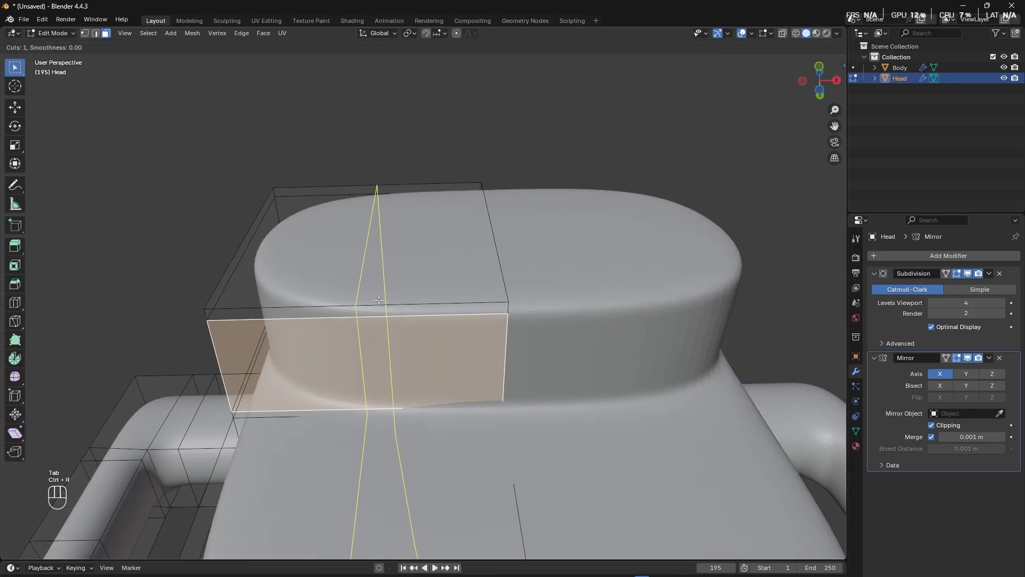
pyautogui.click(379, 300)
pyautogui.rightClick(384, 393)
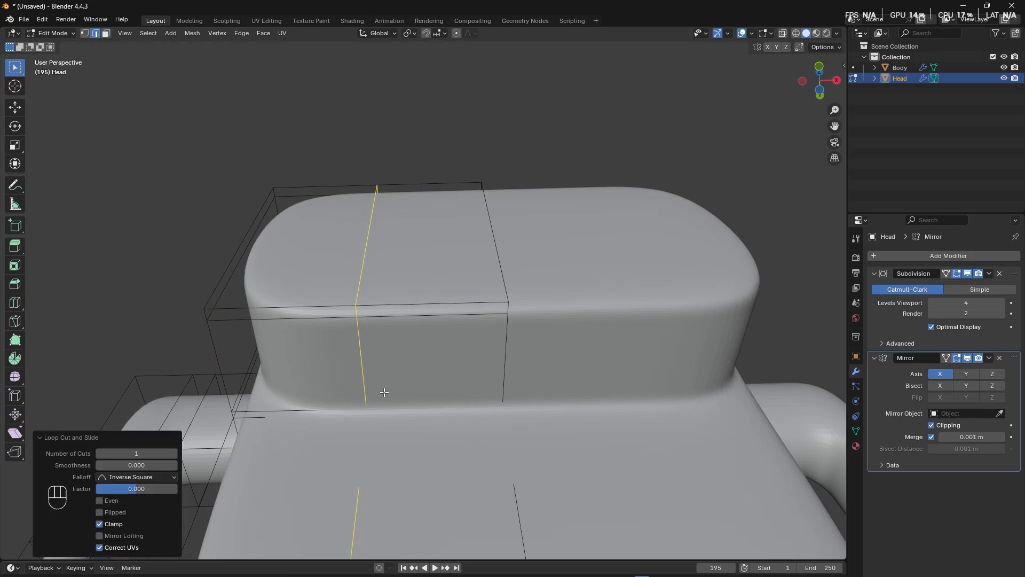
# Inset the rear block's underside face next to the mirror line by about 0.017 m, with Boundary enabled.
pyautogui.moveTo(384, 392); pyautogui.dragTo(421, 418, button='middle')
pyautogui.press('Tab')
pyautogui.scroll(3, 419, 354)
pyautogui.press('Tab')
pyautogui.scroll(1, 419, 340)
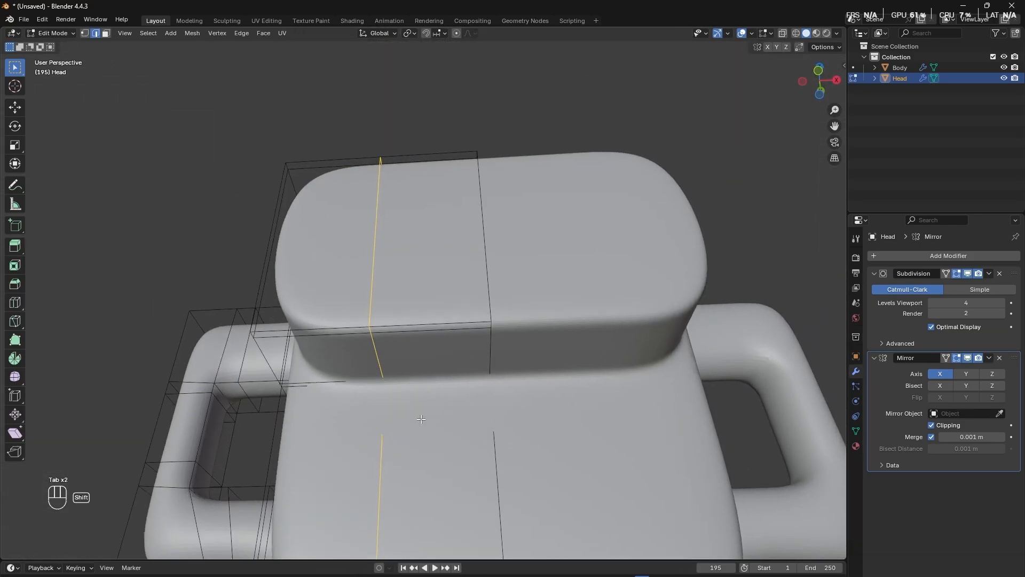
pyautogui.click(450, 359)
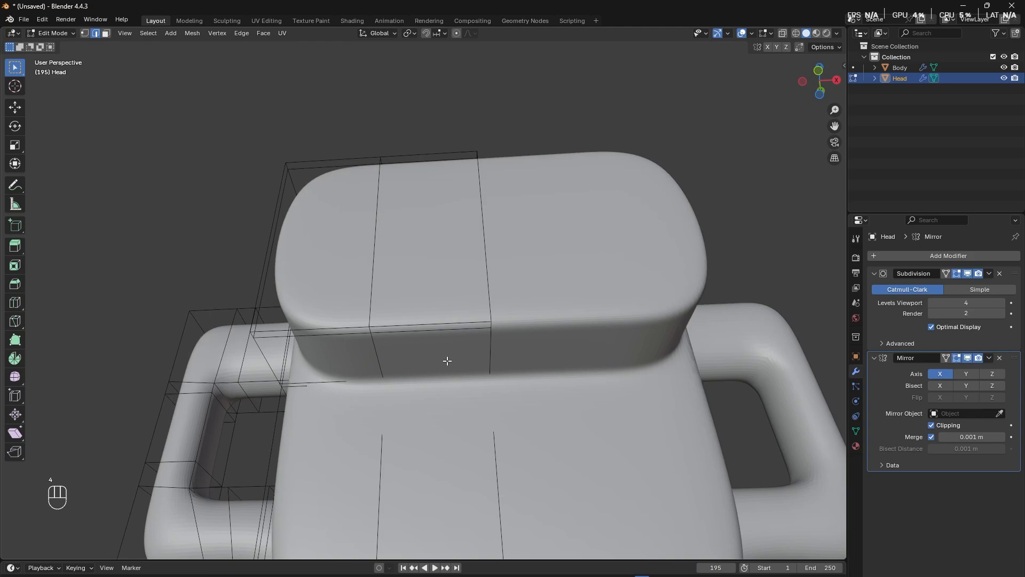
pyautogui.press('3')
pyautogui.click(447, 361)
pyautogui.moveTo(447, 361); pyautogui.dragTo(425, 479, button='middle')
pyautogui.scroll(1, 425, 404)
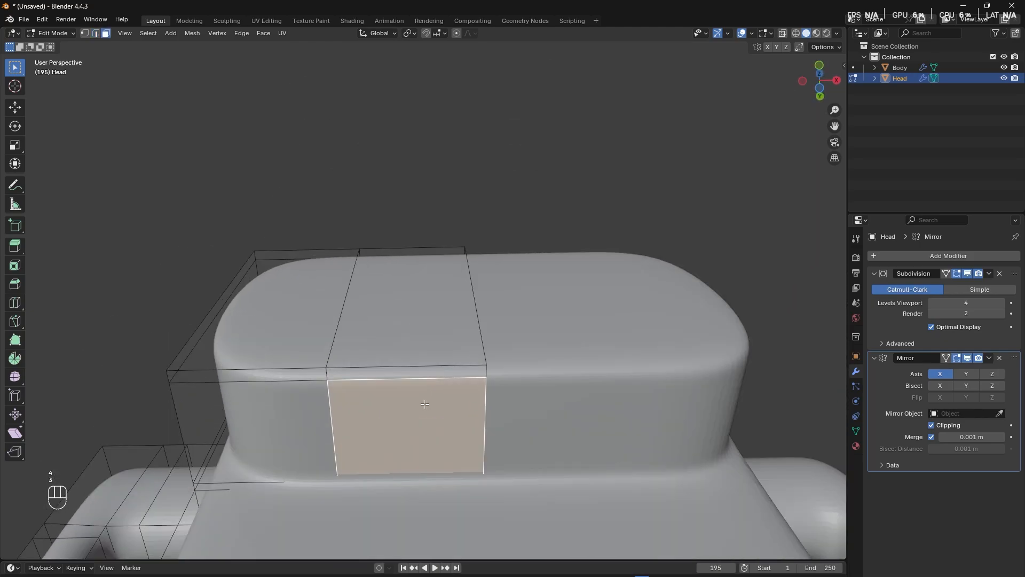
pyautogui.moveTo(425, 405); pyautogui.dragTo(436, 390, button='middle')
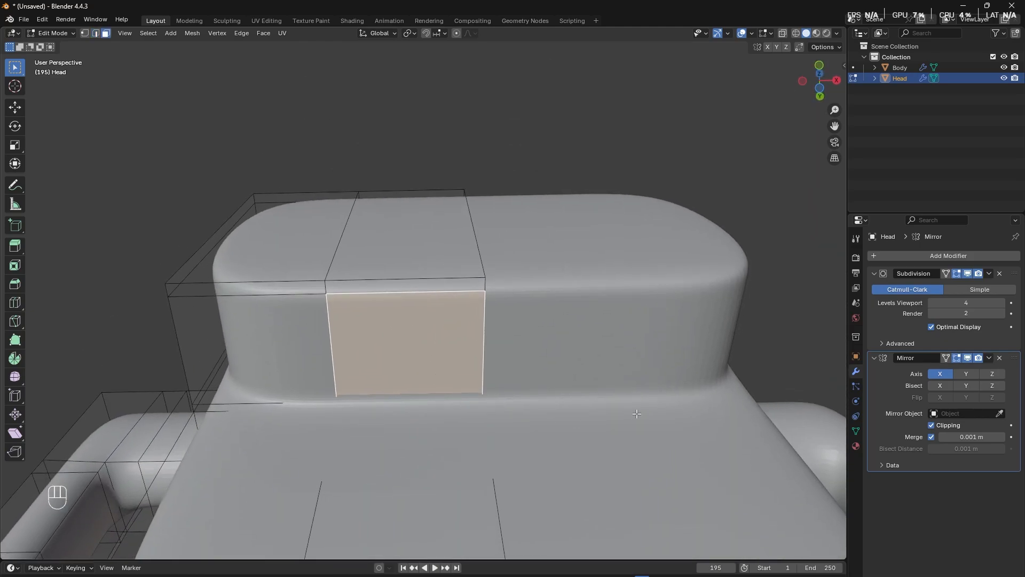
pyautogui.press('i')
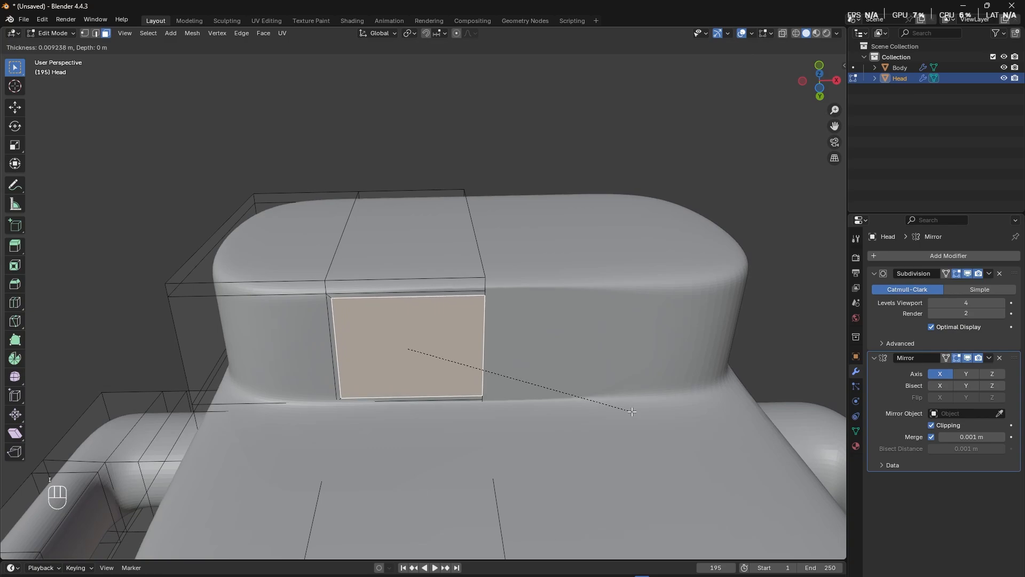
pyautogui.press('b')
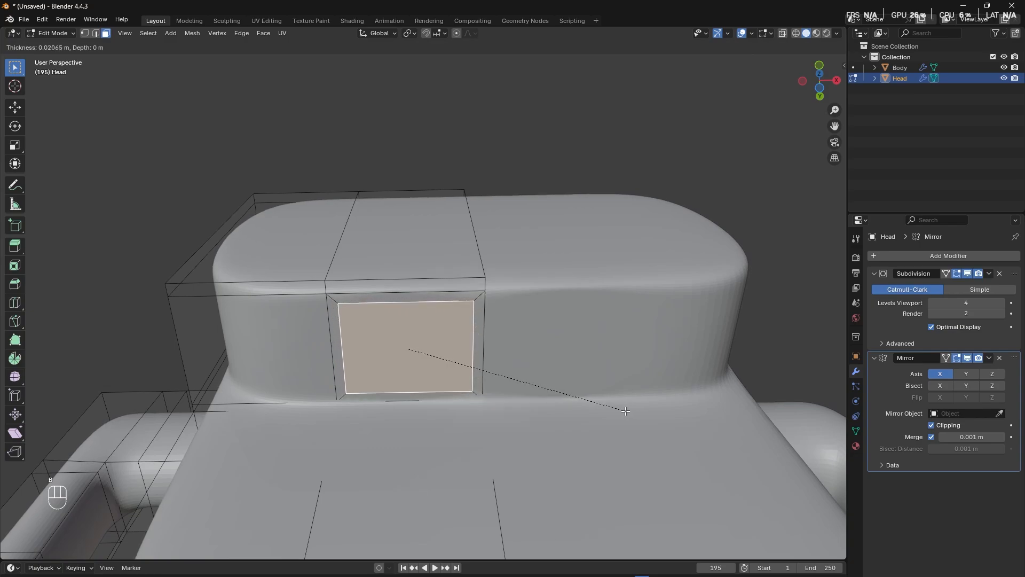
pyautogui.click(628, 411)
pyautogui.moveTo(535, 396); pyautogui.dragTo(429, 348, button='middle')
# Apply LoopTools Circle to the inset face on the rear block's underside, with Regular enabled and the angle set to 6°.
pyautogui.rightClick(417, 348)
pyautogui.moveTo(418, 348)
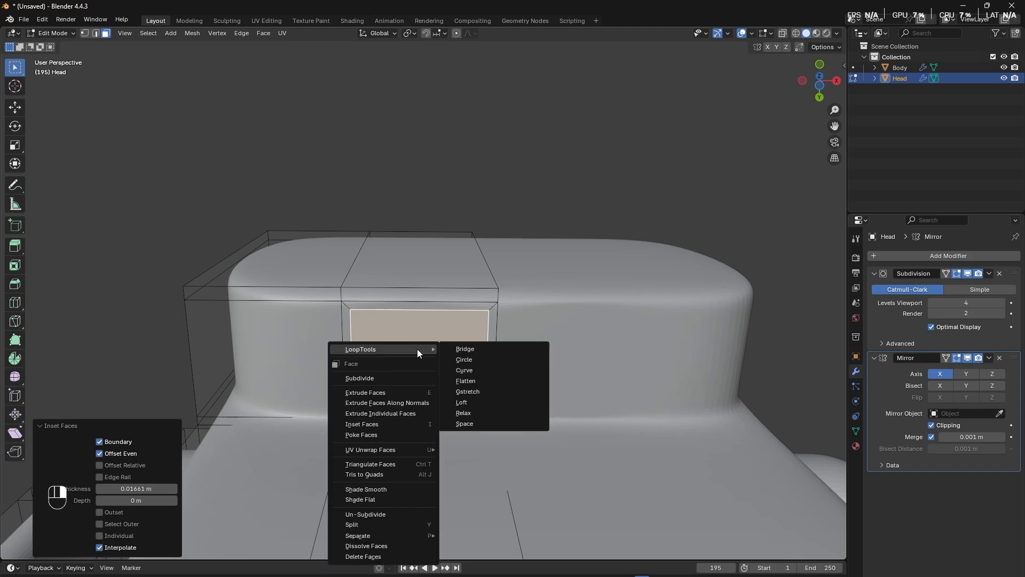
pyautogui.click(474, 355)
pyautogui.scroll(6, 432, 354)
pyautogui.keyDown('shift'); pyautogui.moveTo(421, 503); pyautogui.dragTo(440, 351, button='middle'); pyautogui.keyUp('shift')
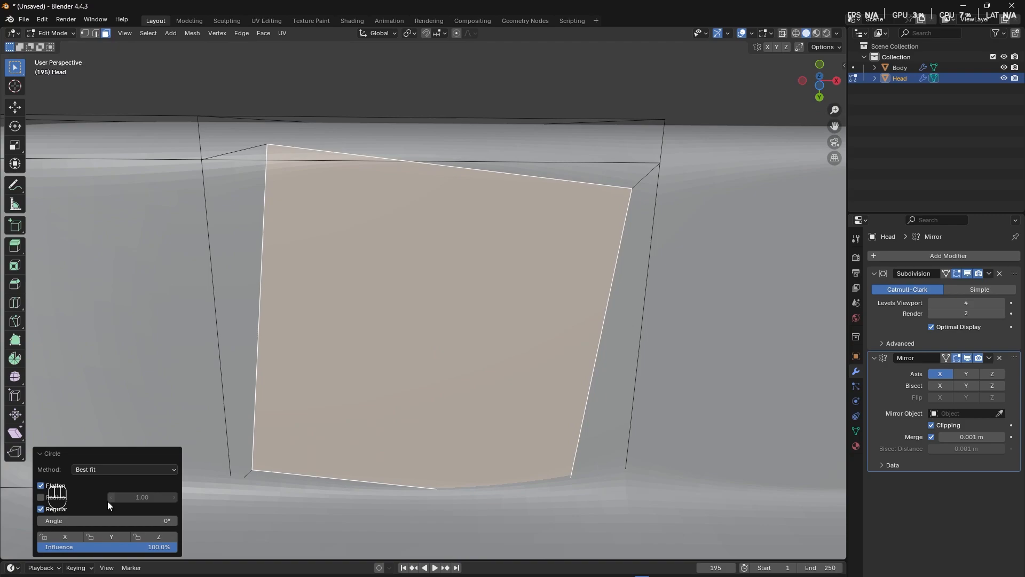
pyautogui.click(175, 521)
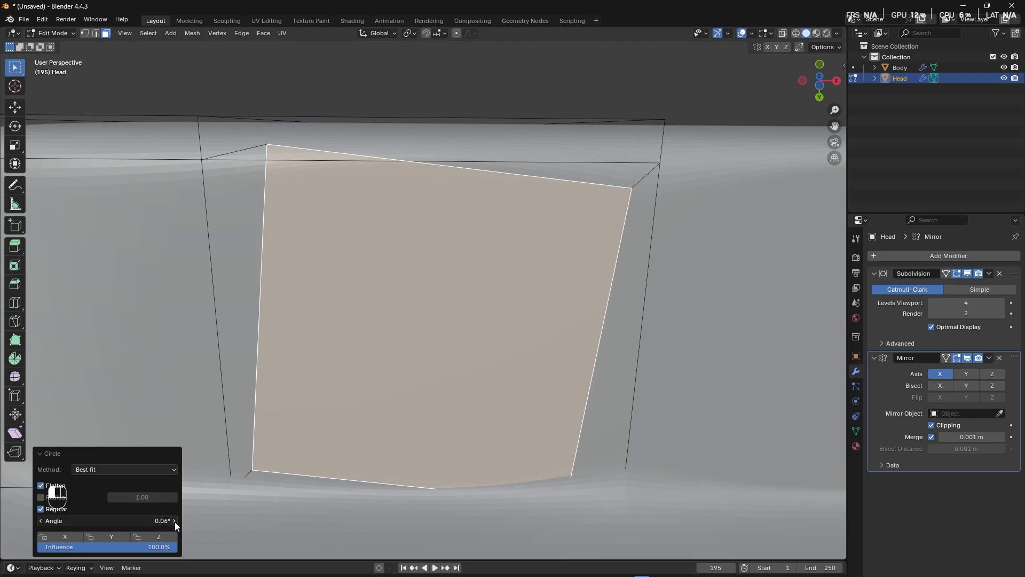
pyautogui.click(175, 521)
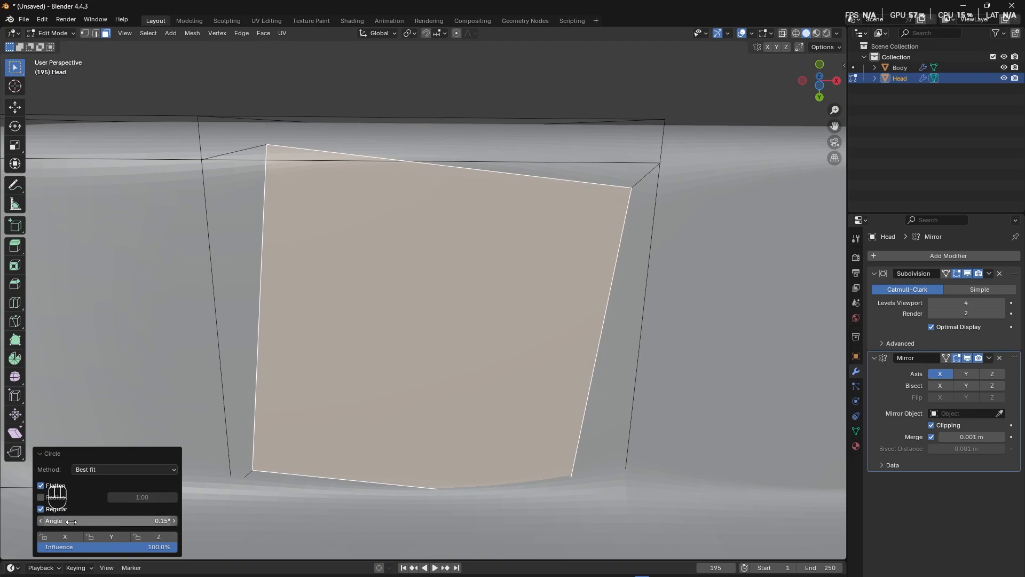
pyautogui.click(41, 521)
pyautogui.click(41, 522)
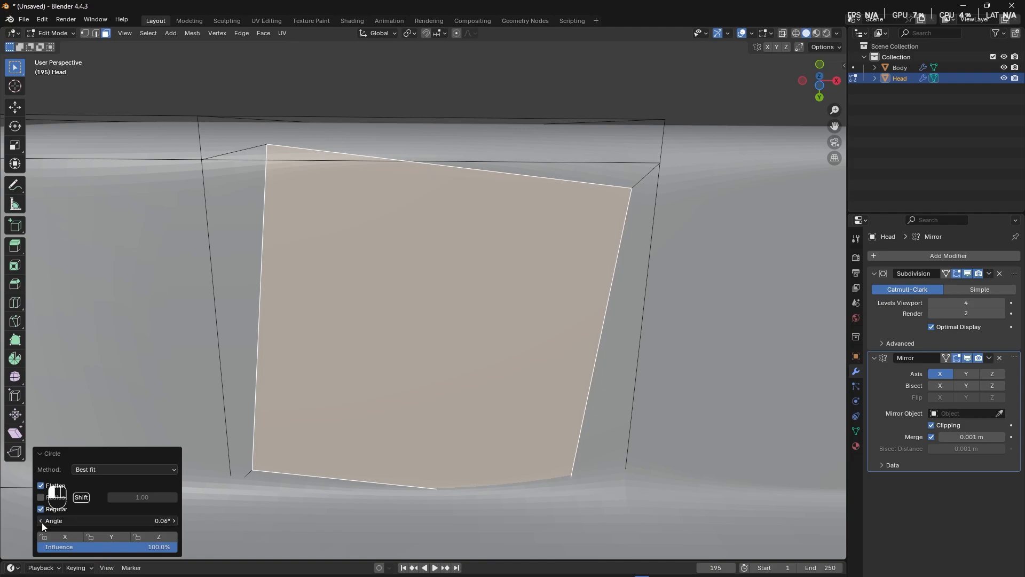
pyautogui.click(42, 521)
pyautogui.click(41, 522)
pyautogui.moveTo(49, 520); pyautogui.dragTo(247, 134)
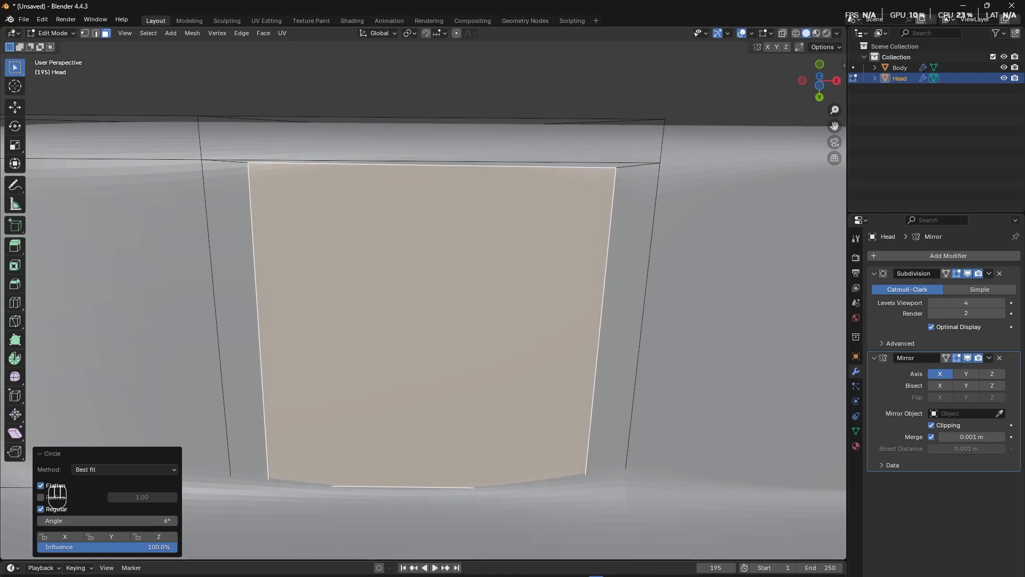
# Inset the underside face again by about 0.010 m and extrude it about 0.014 m into the block.
pyautogui.scroll(-5, 386, 469)
pyautogui.scroll(-2, 387, 469)
pyautogui.scroll(8, 395, 454)
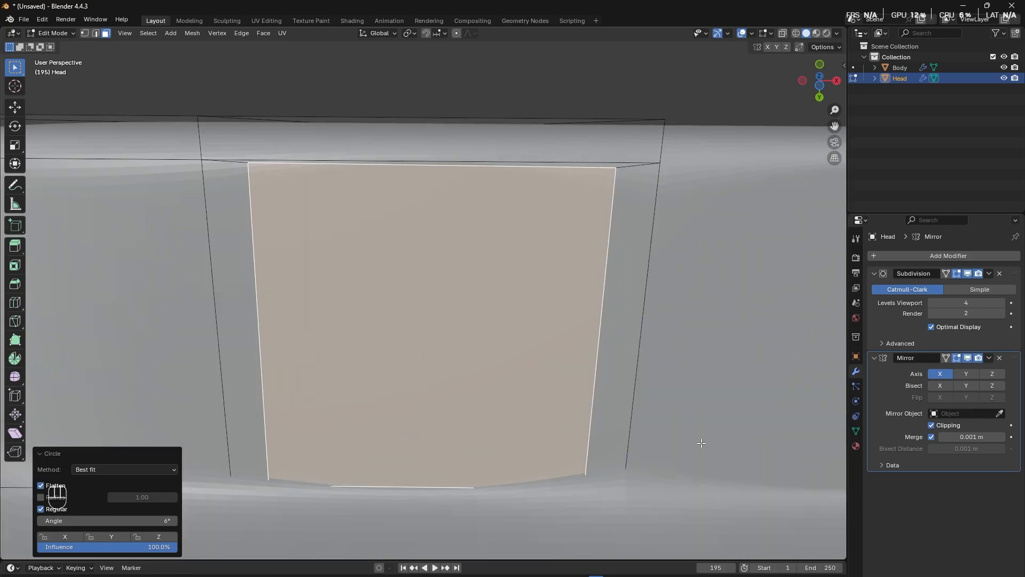
pyautogui.press('i')
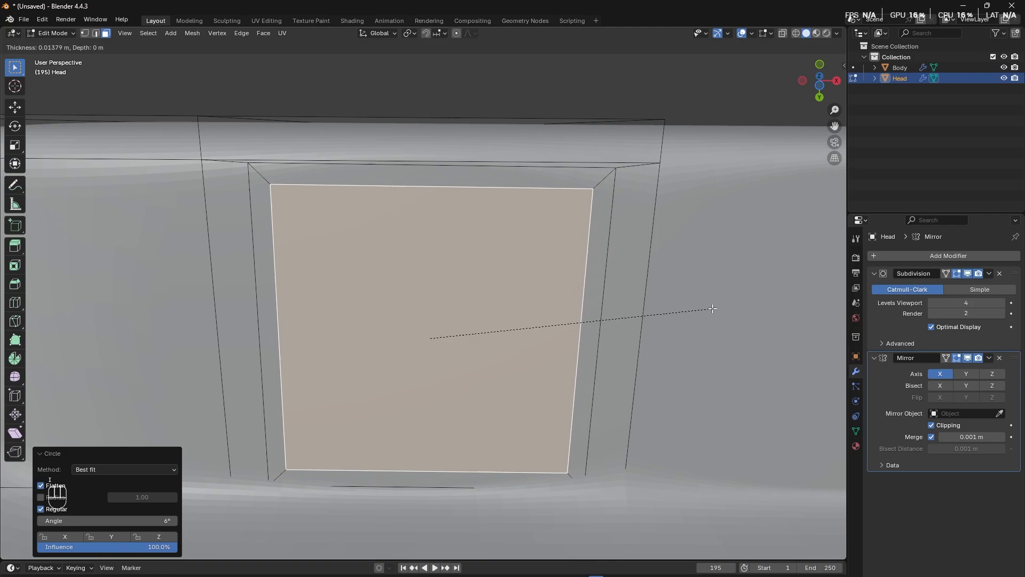
pyautogui.click(717, 309)
pyautogui.press('e')
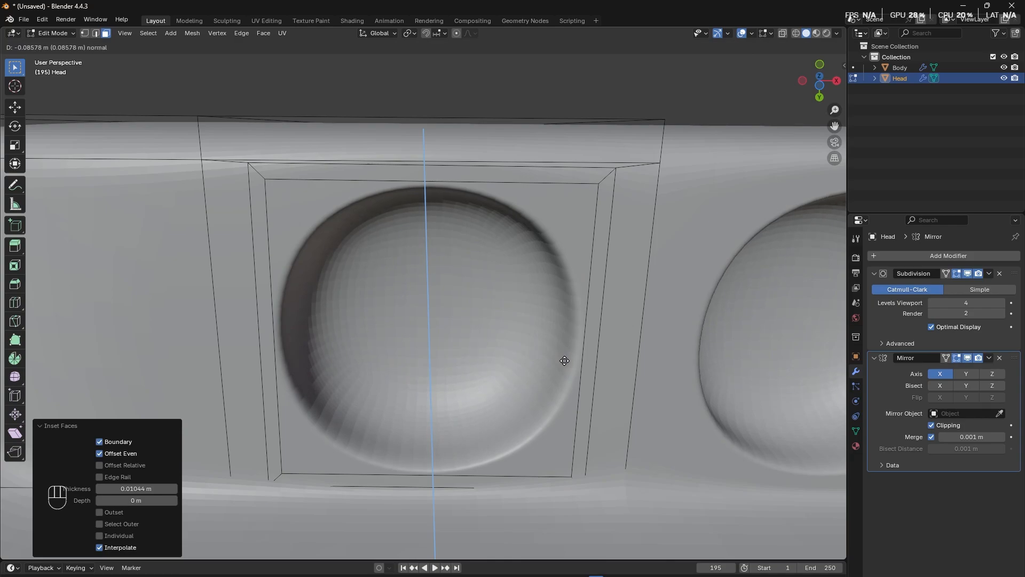
pyautogui.click(566, 385)
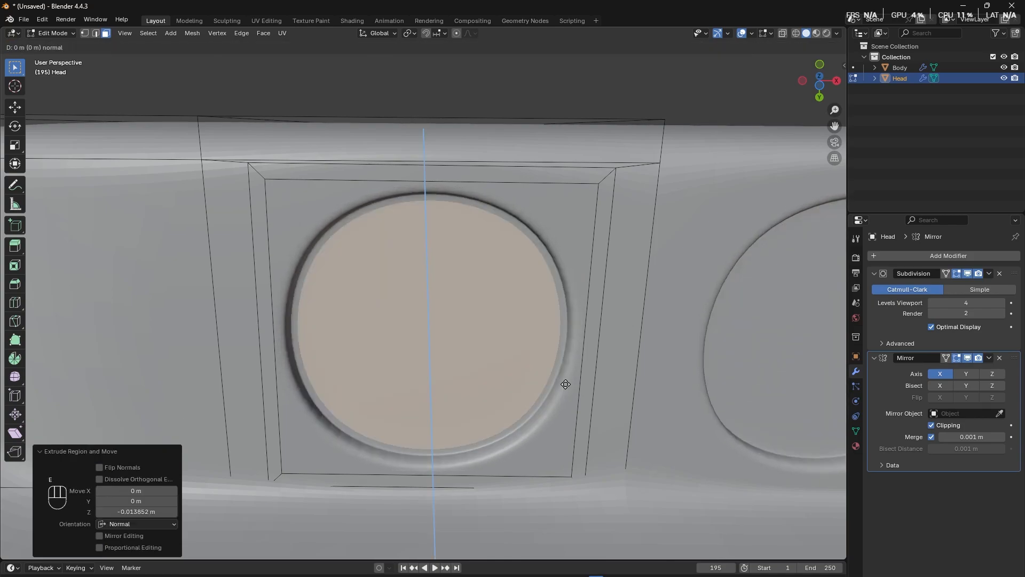
# Deepen the circular recess with two successive inward extrusions of about 0.044 m and 0.032 m.
pyautogui.press('e')
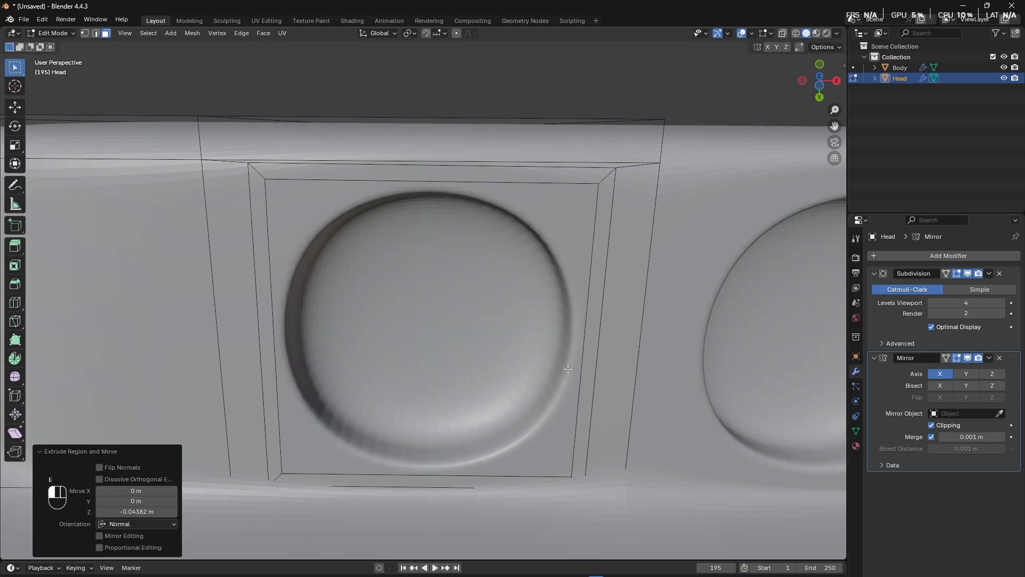
pyautogui.click(568, 363)
pyautogui.press('e')
pyautogui.click(570, 357)
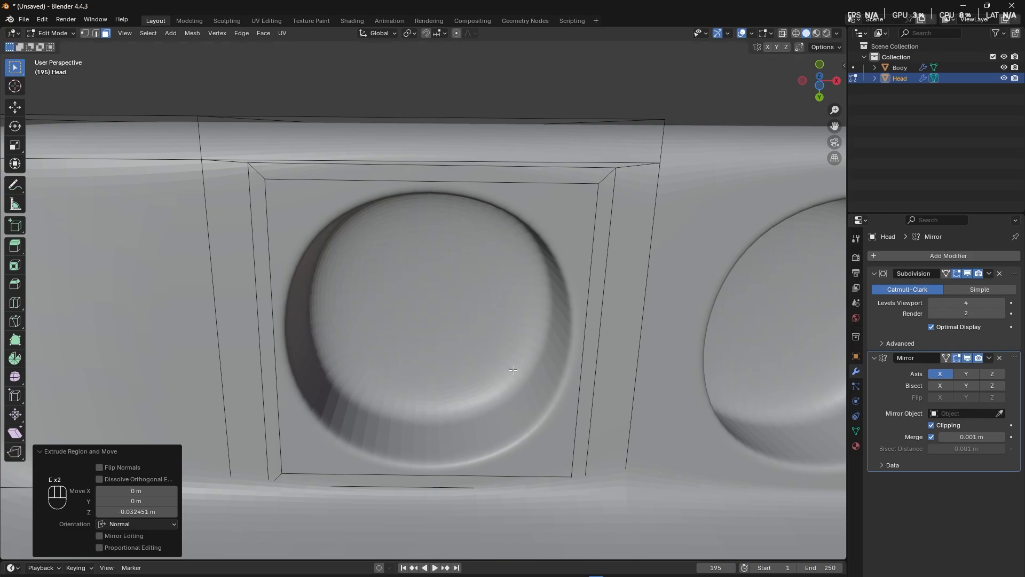
# Extrude the recess floor a further 0.006 m or so inward to sharpen its bottom edge.
pyautogui.scroll(-6, 570, 358)
pyautogui.moveTo(527, 374); pyautogui.dragTo(412, 324, button='middle')
pyautogui.scroll(3, 412, 324)
pyautogui.scroll(10, 412, 324)
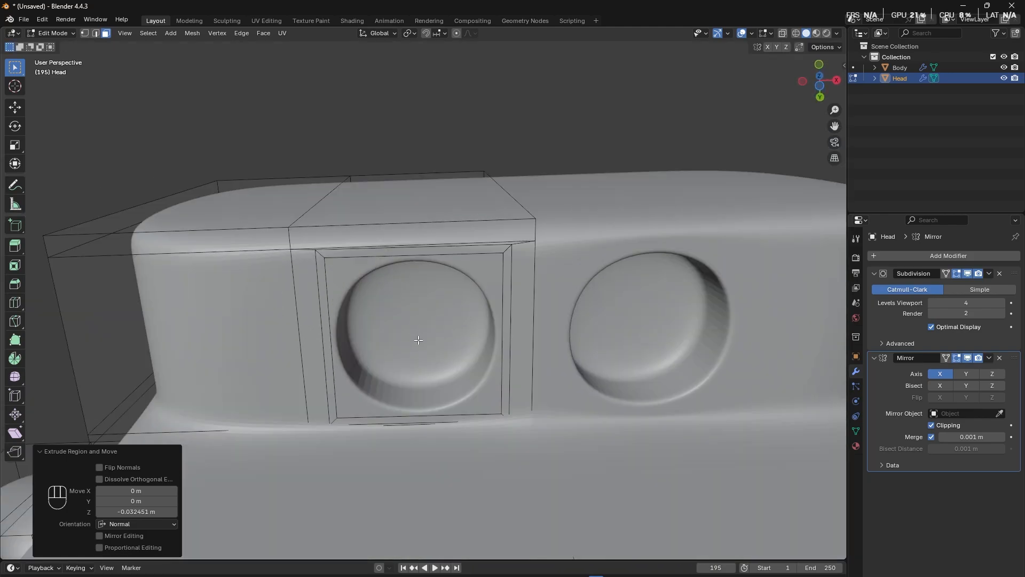
pyautogui.scroll(-10, 430, 340)
pyautogui.scroll(-4, 431, 341)
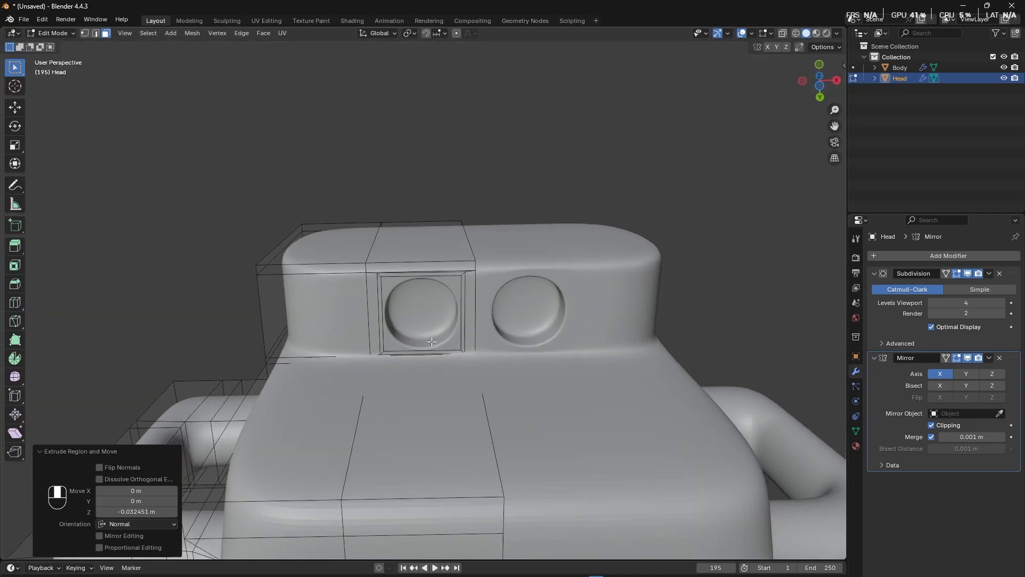
pyautogui.scroll(9, 438, 337)
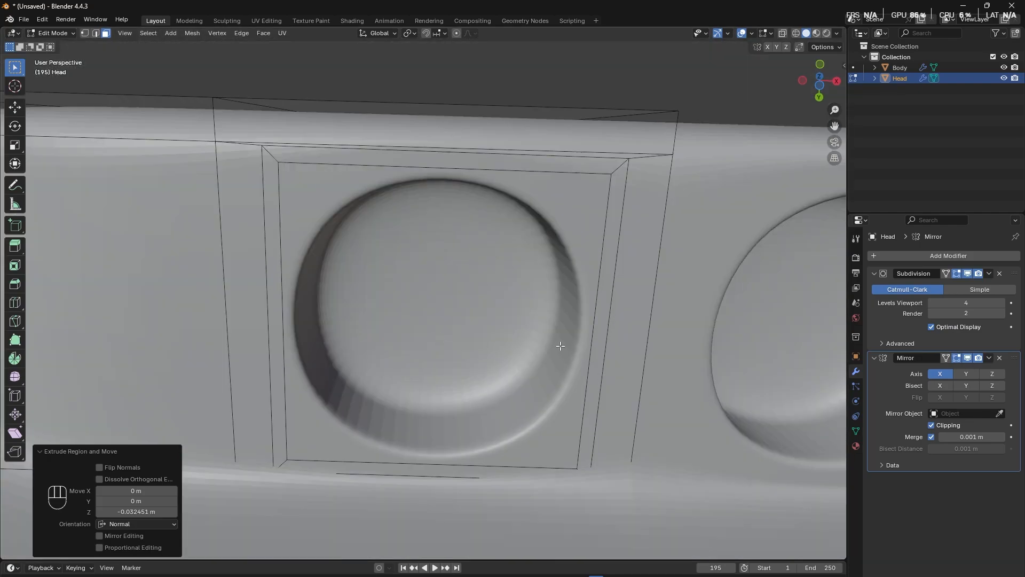
pyautogui.press('e')
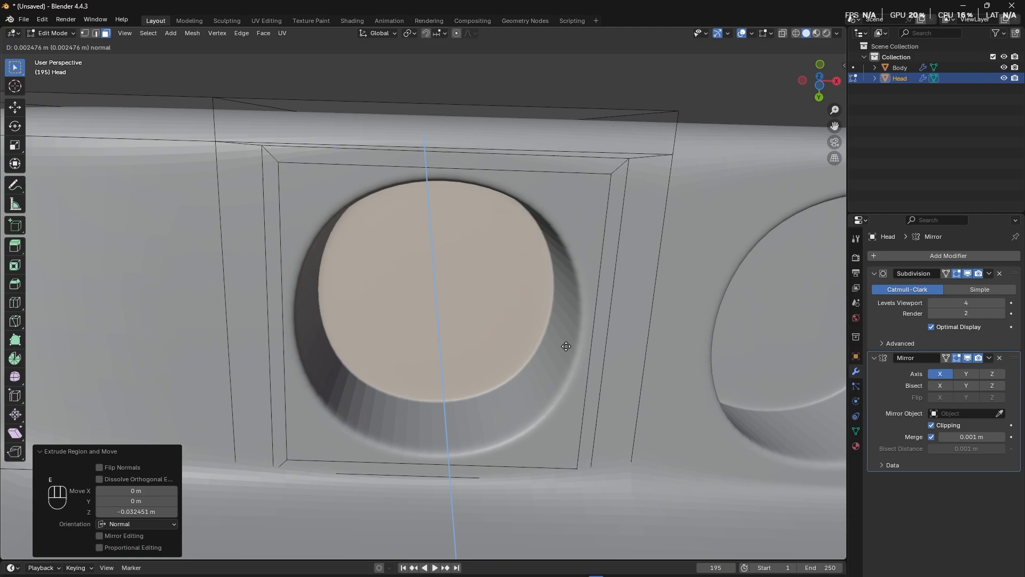
pyautogui.click(566, 343)
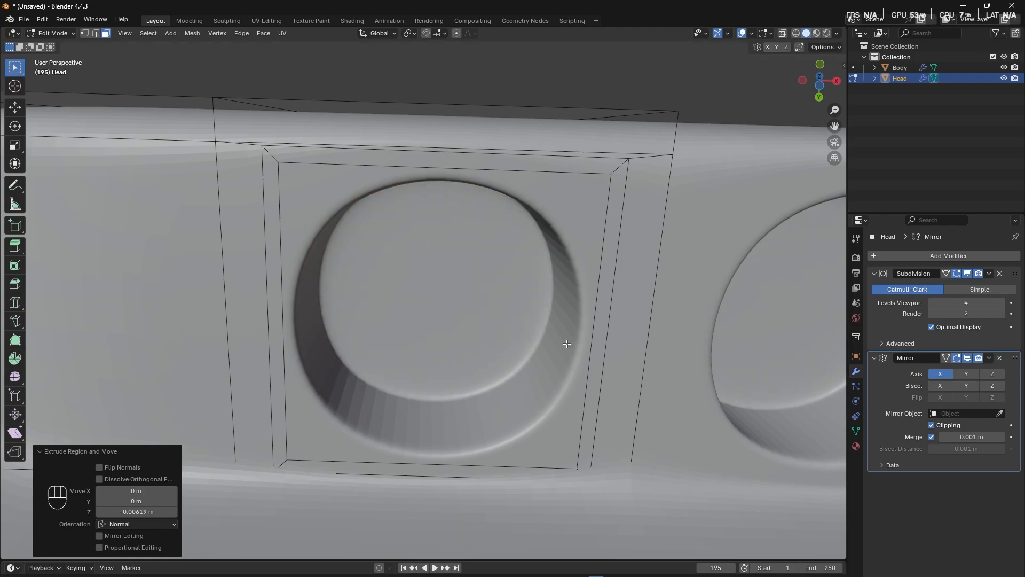
# Inset the recess floor by about 0.028 m and apply LoopTools Circle to it at an angle of 6°.
pyautogui.press('i')
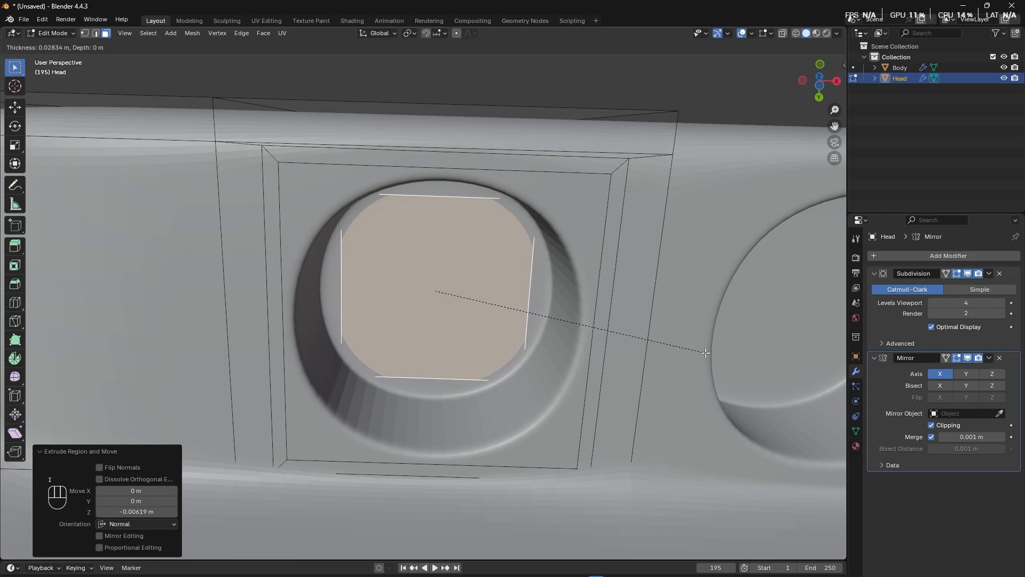
pyautogui.click(609, 334)
pyautogui.rightClick(428, 257)
pyautogui.moveTo(446, 258)
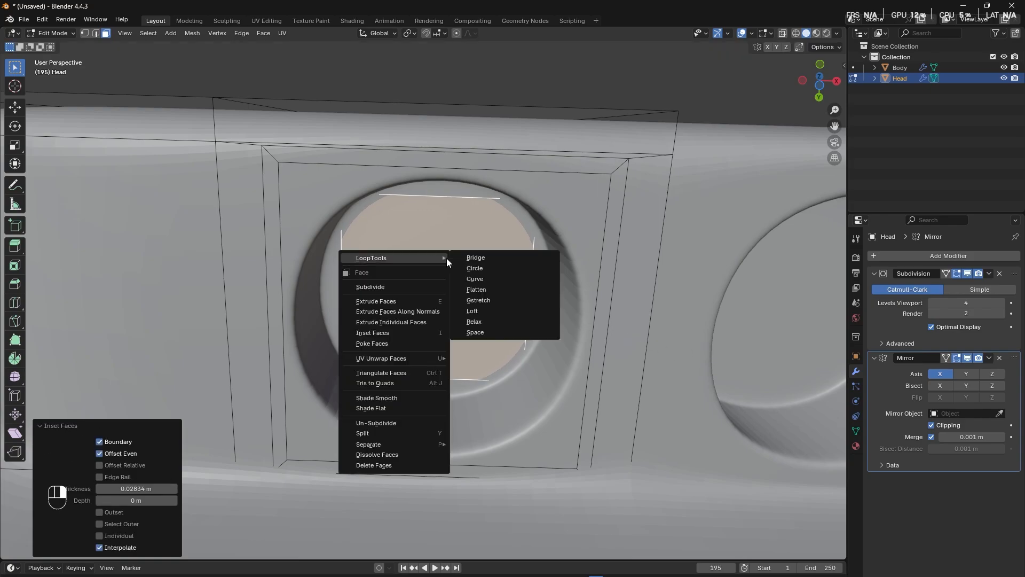
pyautogui.click(490, 268)
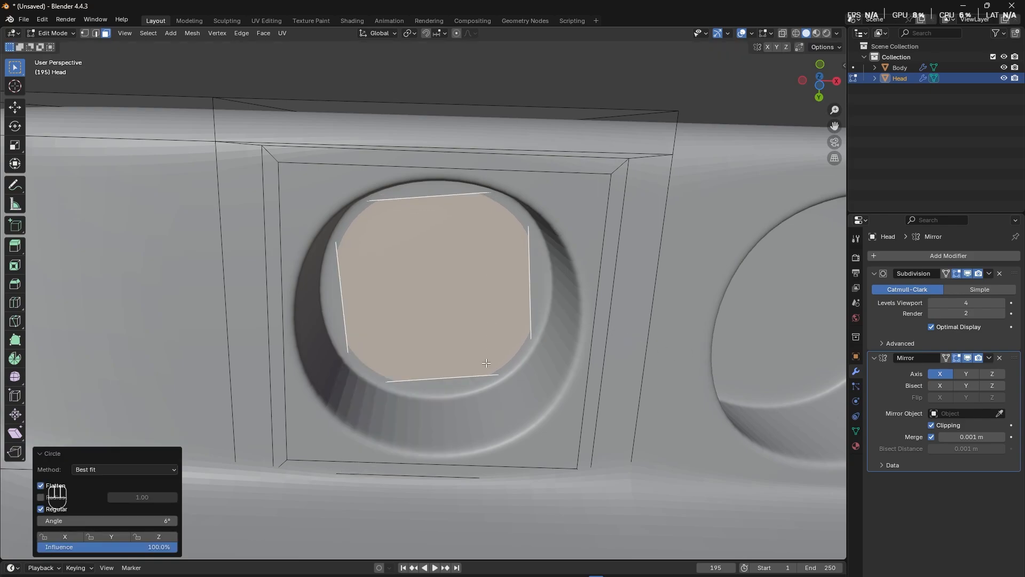
# Extrude the inner face about 0.506 m down out of the recess as a pipe, plus a further segment of about 0.079 m.
pyautogui.scroll(-8, 503, 376)
pyautogui.moveTo(501, 374); pyautogui.dragTo(493, 386, button='middle')
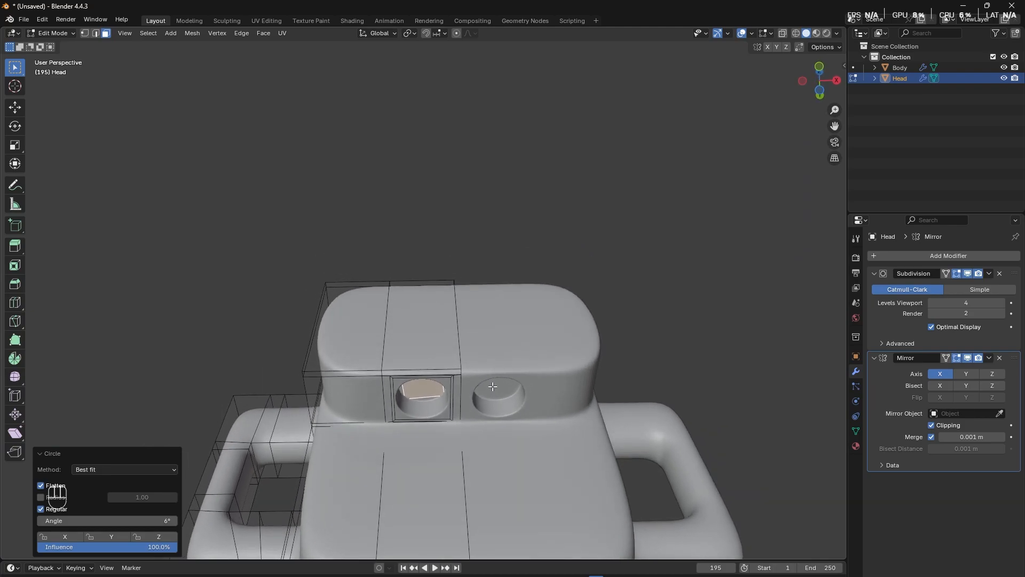
pyautogui.press('e')
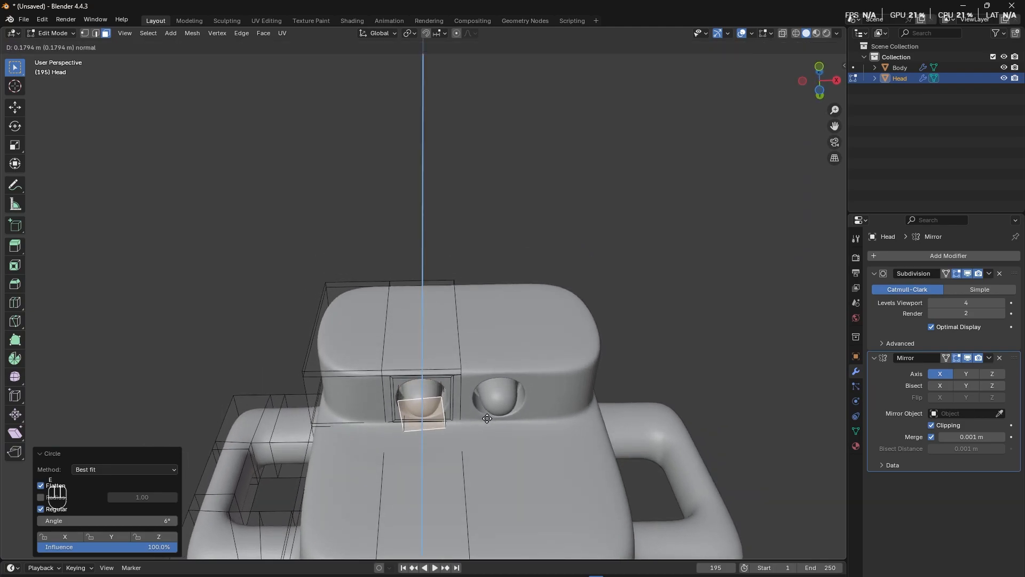
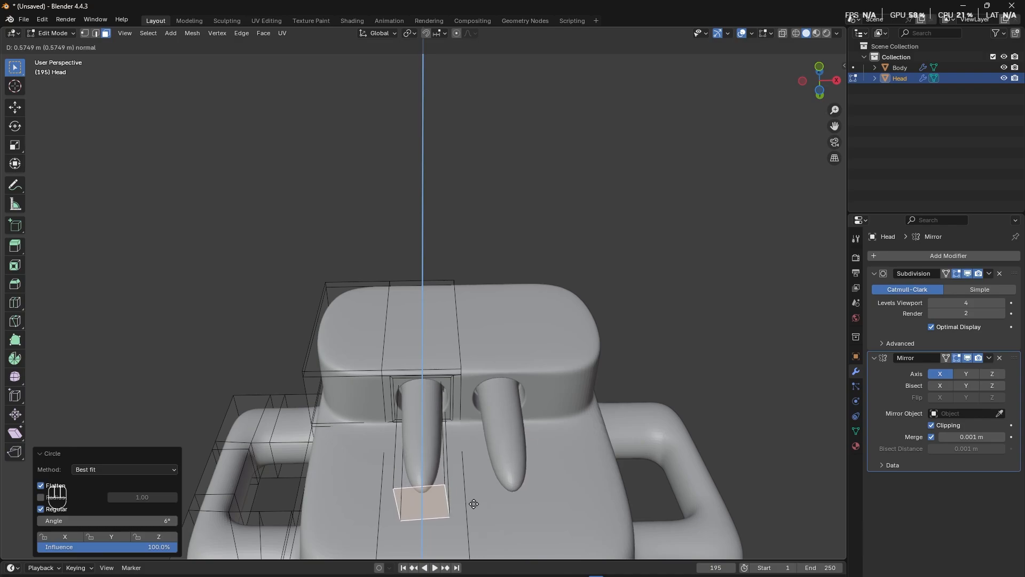
pyautogui.click(456, 498)
pyautogui.scroll(-3, 456, 498)
pyautogui.moveTo(427, 443); pyautogui.dragTo(444, 342, button='middle')
pyautogui.scroll(4, 447, 499)
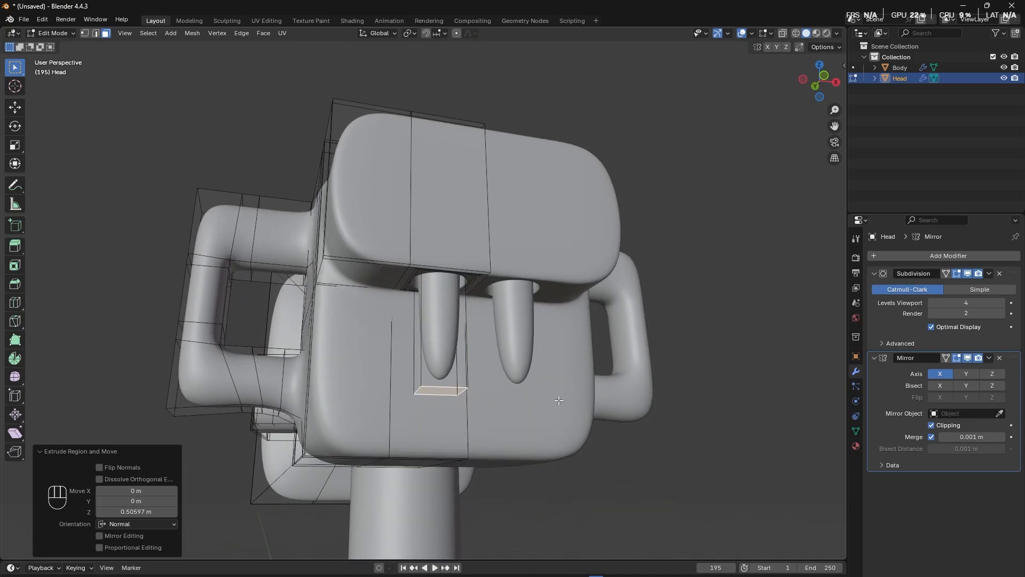
pyautogui.press('e')
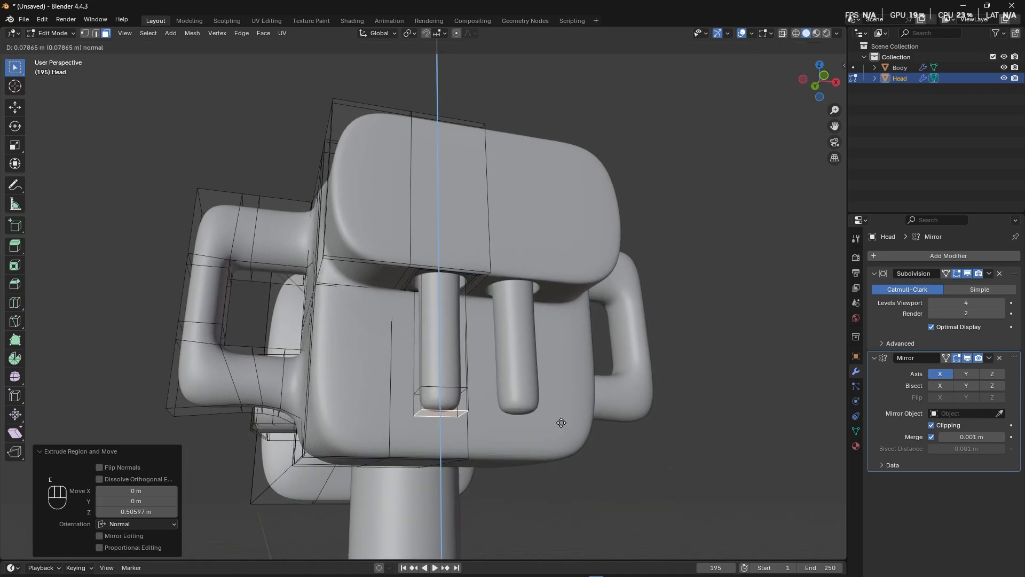
pyautogui.click(562, 422)
# In front view, rotate the pipe's lower end face by about 29.1° to begin an outward bend.
pyautogui.moveTo(596, 391); pyautogui.dragTo(580, 395, button='middle')
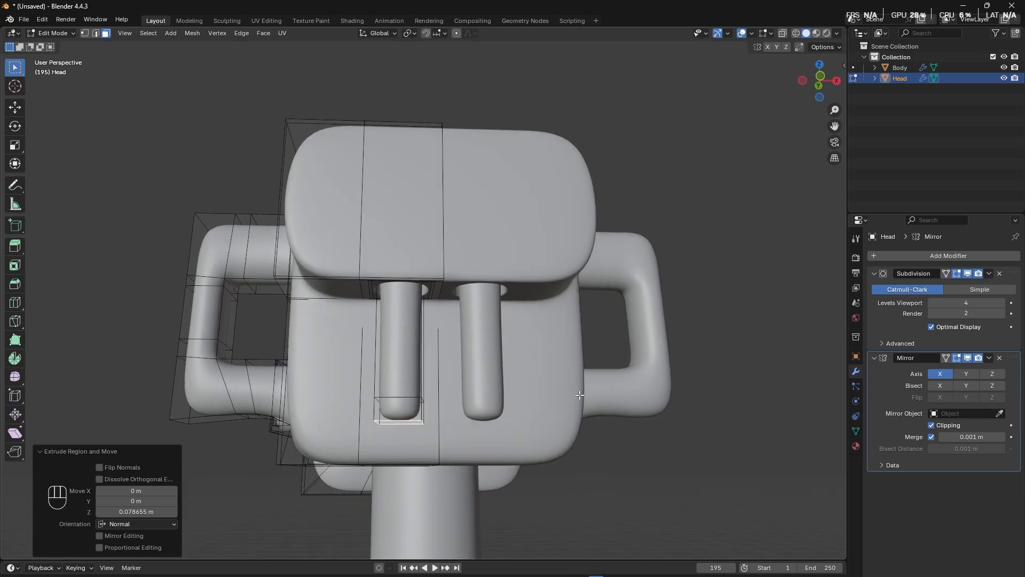
pyautogui.press('KP_1')
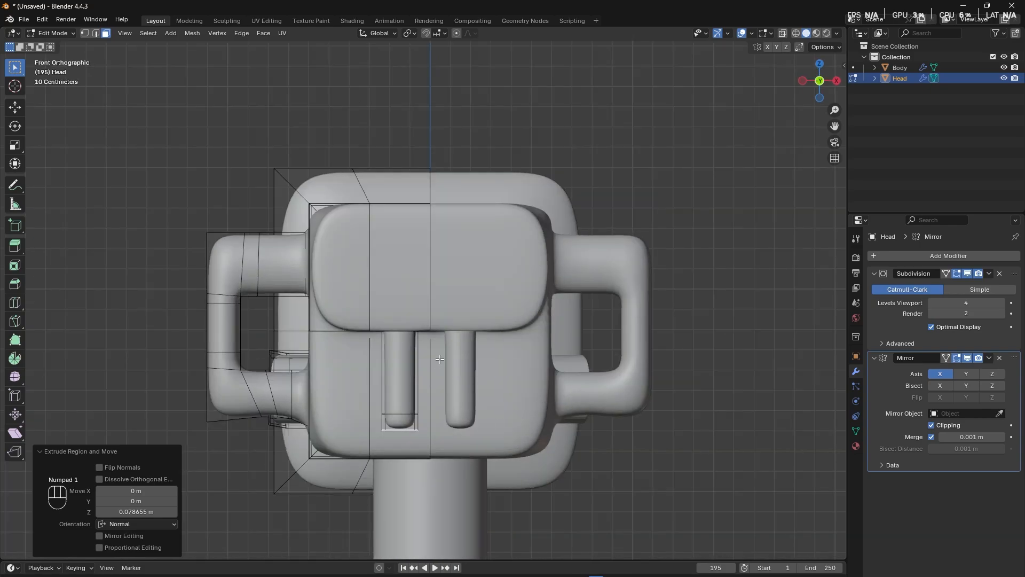
pyautogui.press('r')
pyautogui.click(457, 392)
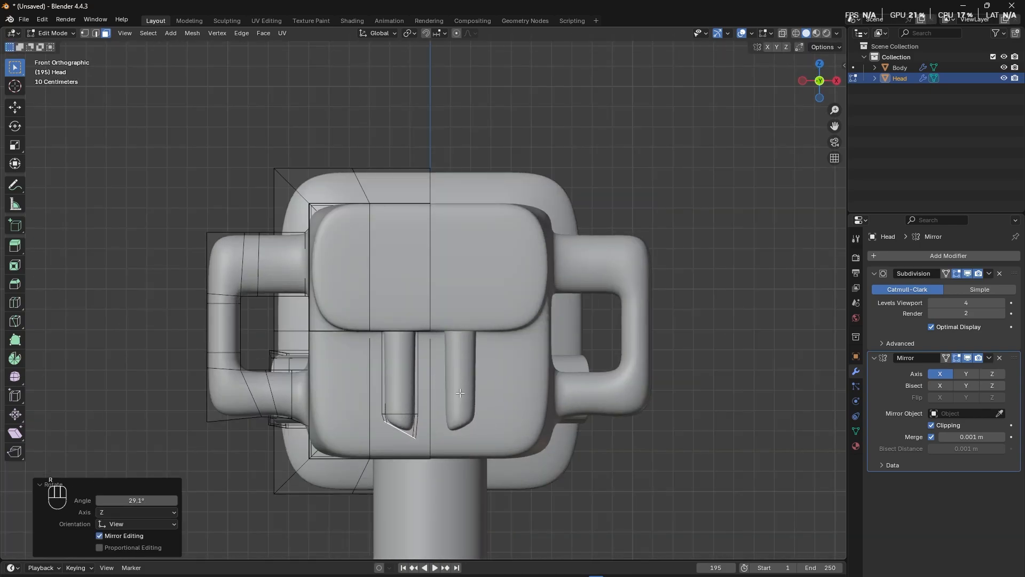
# Extrude the tilted pipe end by about 0.080 m along its normal and rotate the new end face by about 14.2°.
pyautogui.scroll(4, 402, 245)
pyautogui.keyDown('shift'); pyautogui.moveTo(392, 349); pyautogui.dragTo(406, 292, button='middle'); pyautogui.keyUp('shift')
pyautogui.scroll(1, 407, 291)
pyautogui.keyDown('shift'); pyautogui.moveTo(445, 363); pyautogui.dragTo(455, 327, button='middle'); pyautogui.keyUp('shift')
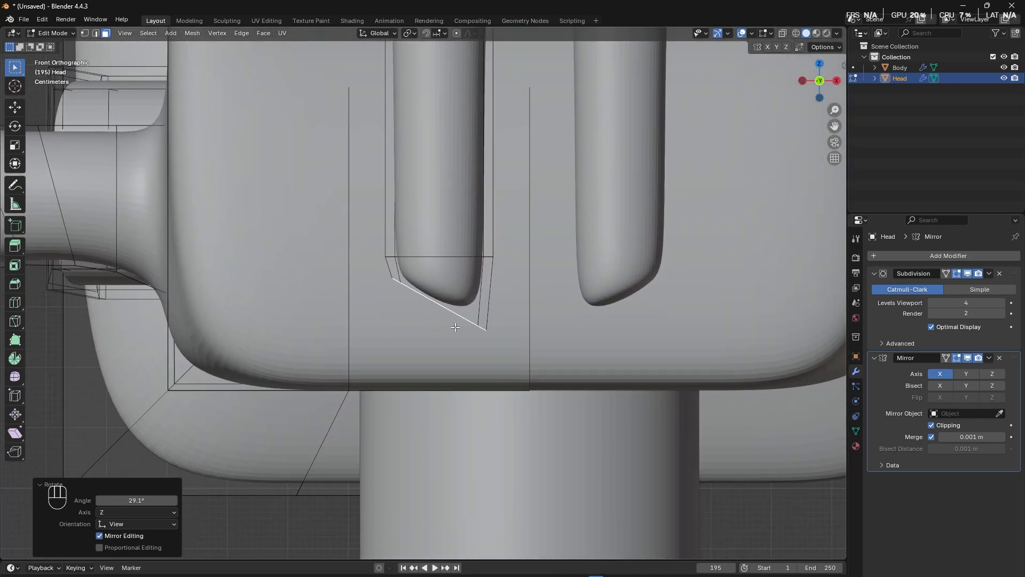
pyautogui.press('e')
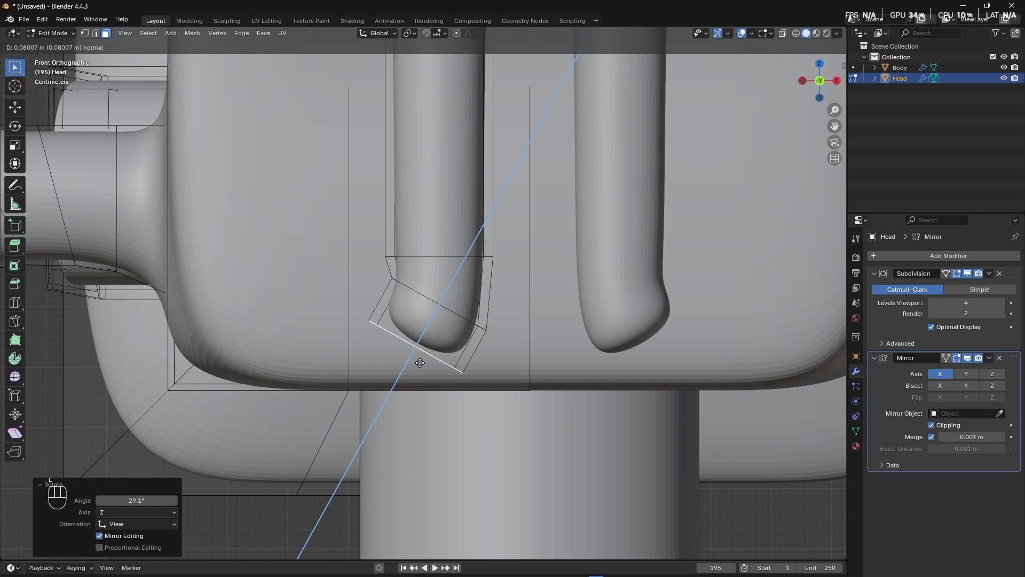
pyautogui.click(419, 364)
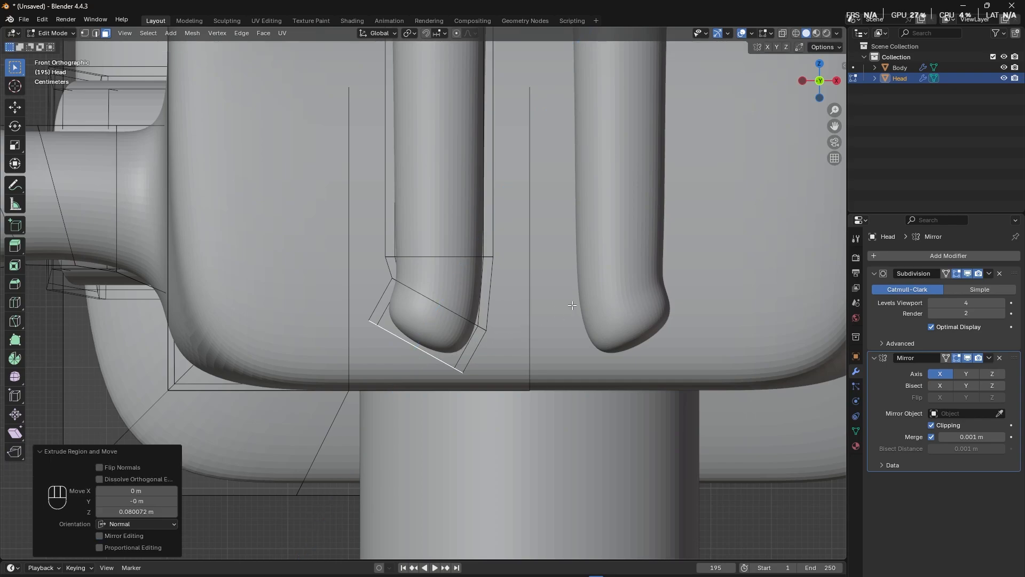
pyautogui.press('r')
pyautogui.click(588, 345)
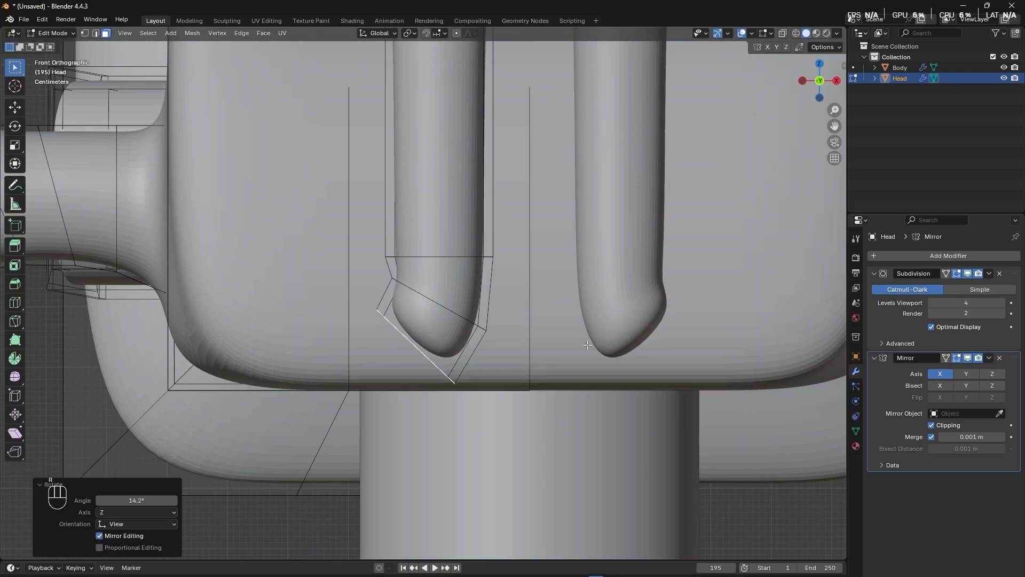
# Extrude the pipe's end face about 0.157 m diagonally outward past the head's lower edge.
pyautogui.press('e')
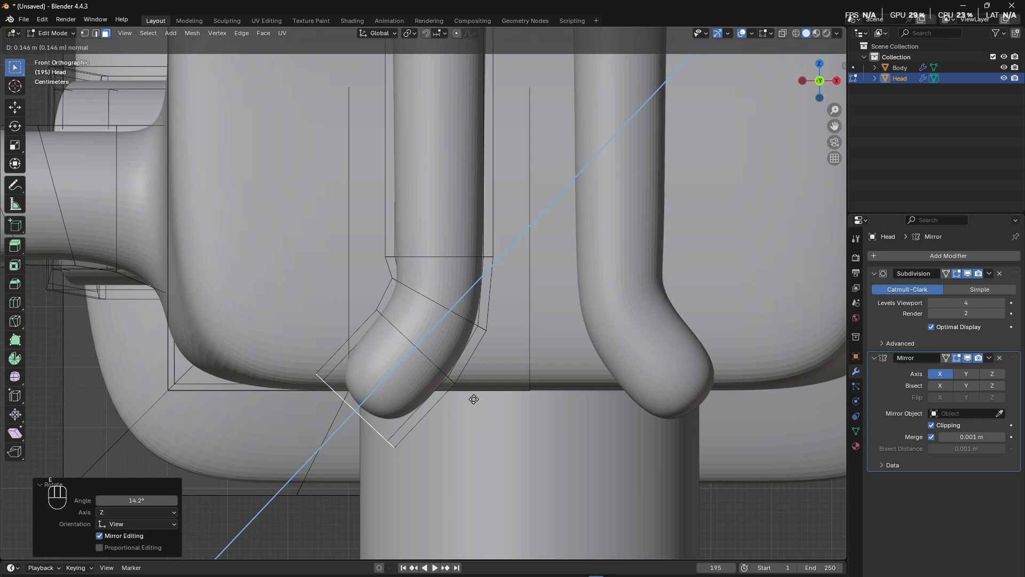
pyautogui.click(468, 402)
pyautogui.moveTo(414, 422); pyautogui.dragTo(460, 412, button='middle')
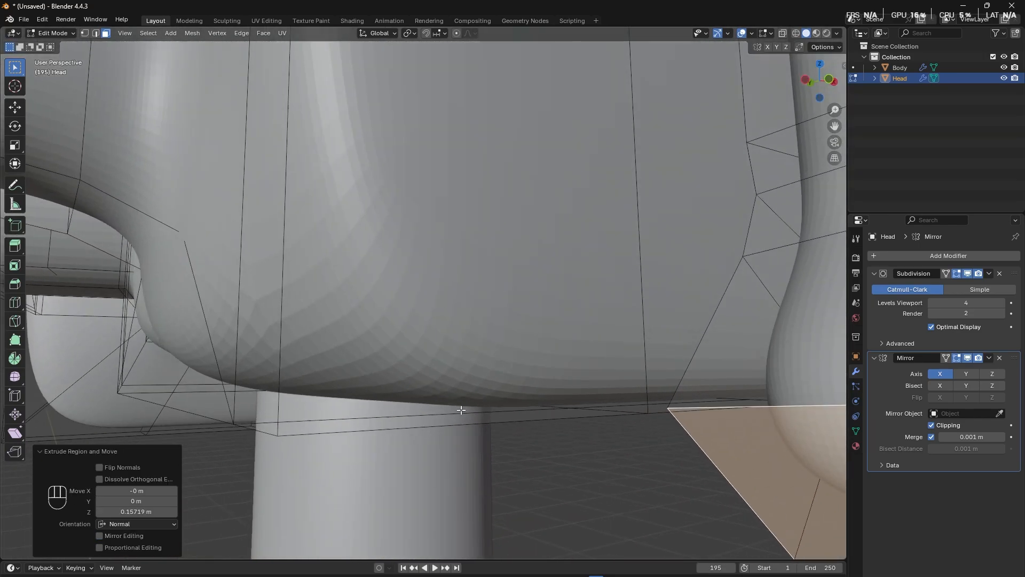
pyautogui.scroll(-2, 461, 427)
pyautogui.scroll(-3, 495, 436)
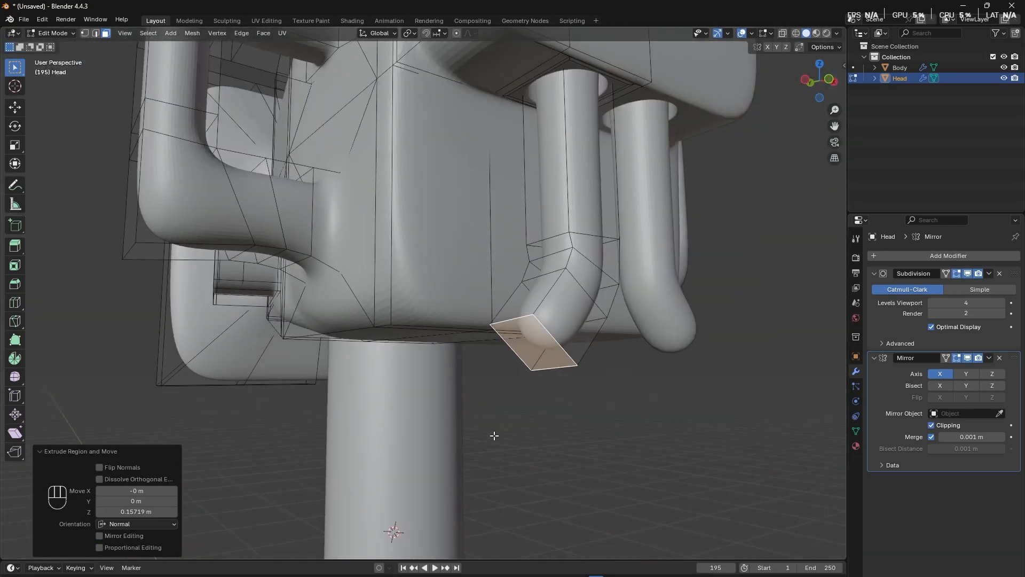
# In left side view, rotate the pipe's end face by about 18.4° and extrude it about 0.124 m along its normal.
pyautogui.press('KP_3')
pyautogui.press('ctrl+KP_3')
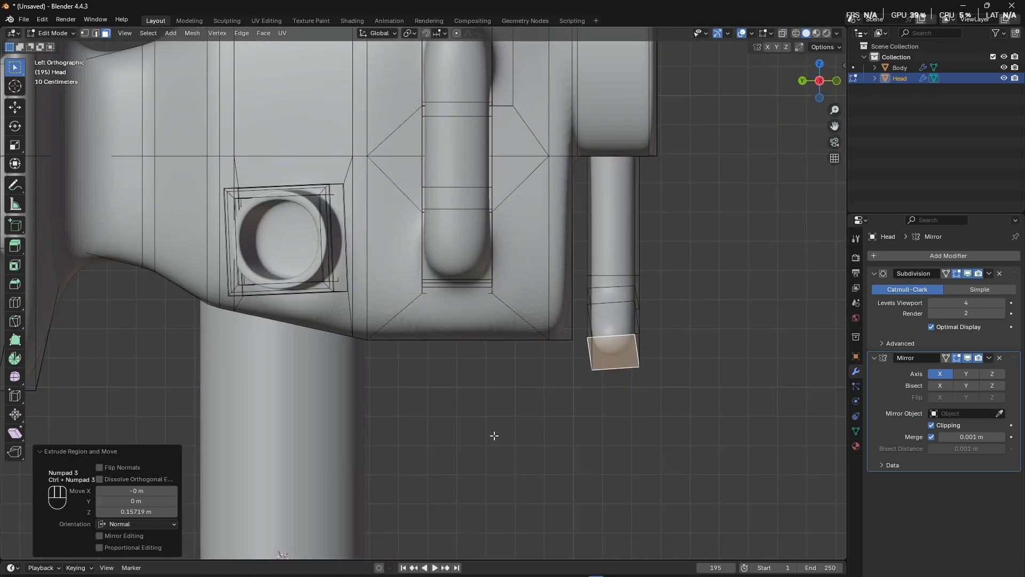
pyautogui.scroll(4, 629, 405)
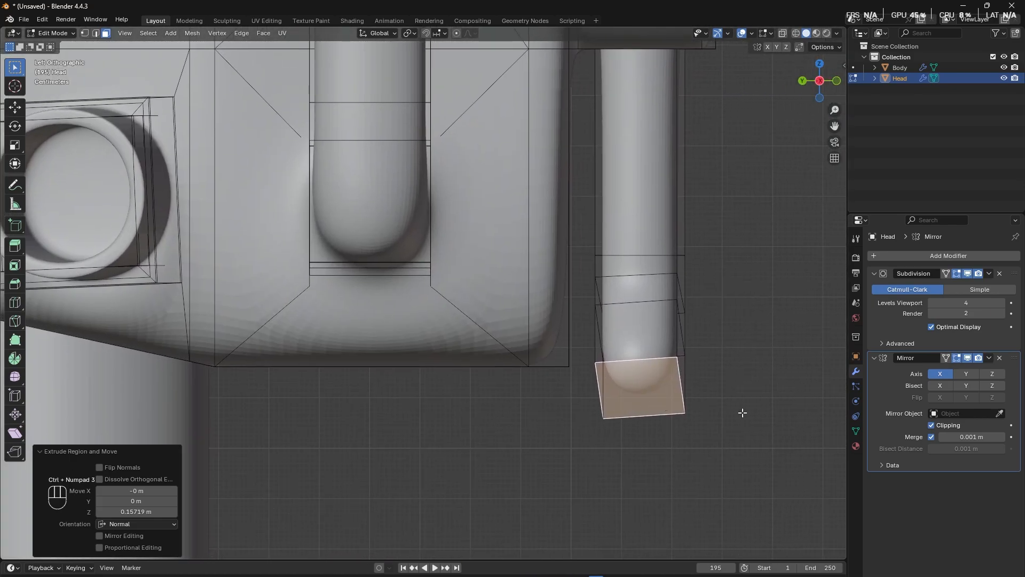
pyautogui.click(727, 334)
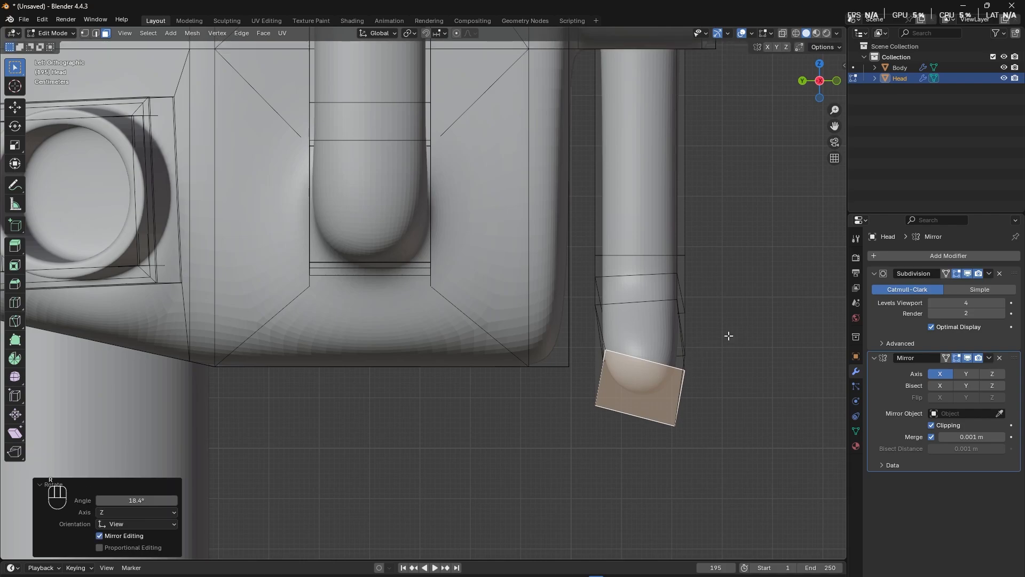
pyautogui.press('e')
pyautogui.click(694, 372)
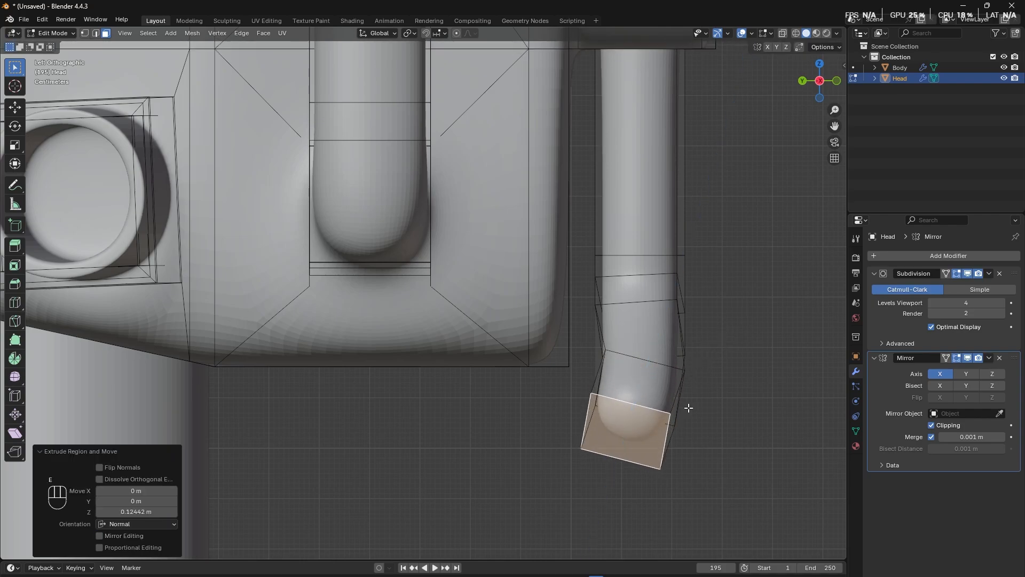
# Rotate the pipe's end face by about -69.5° around global Z and about 14.1° around its local X axis.
pyautogui.moveTo(689, 408); pyautogui.dragTo(688, 381, button='middle')
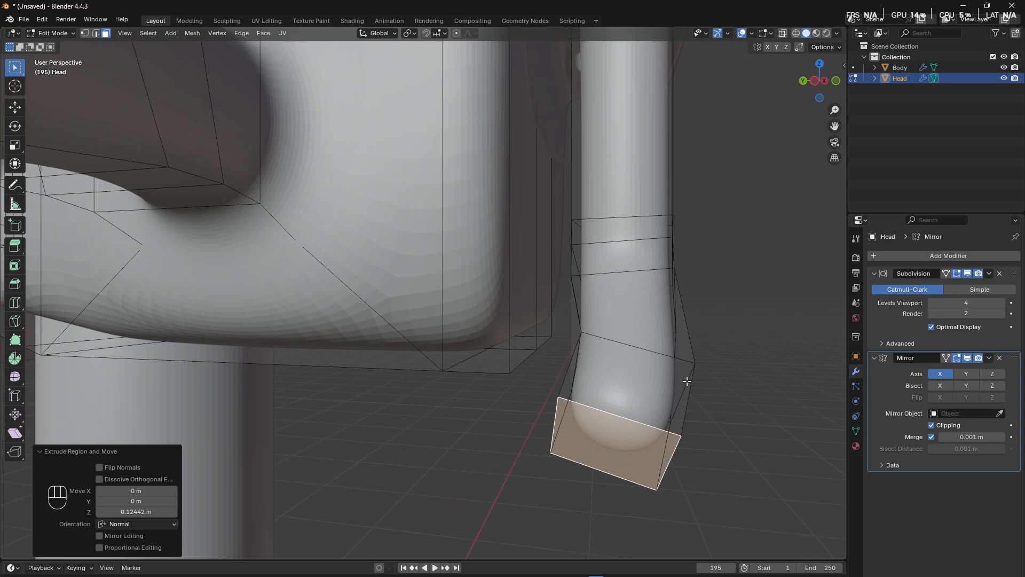
pyautogui.press('r')
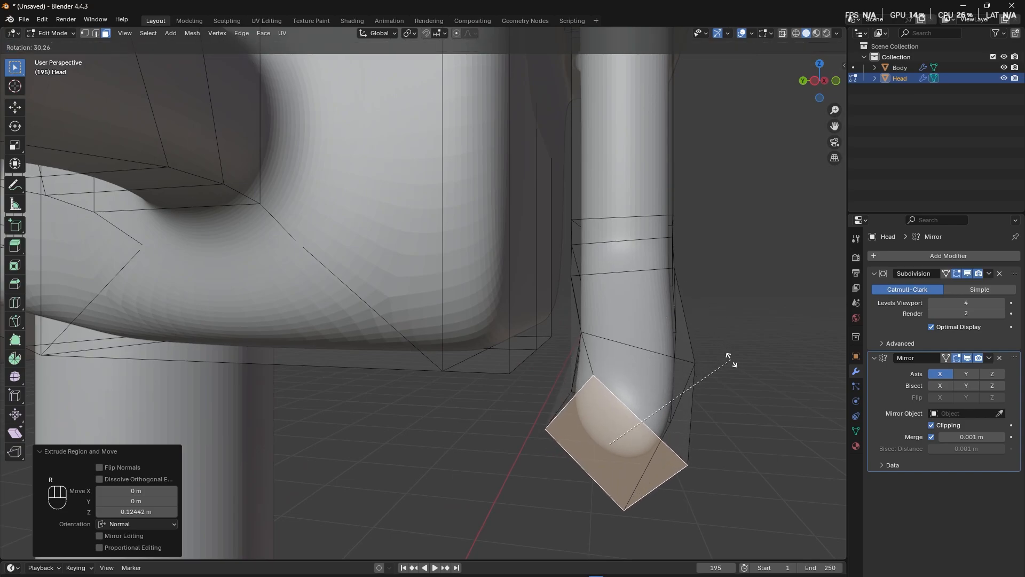
pyautogui.press('x')
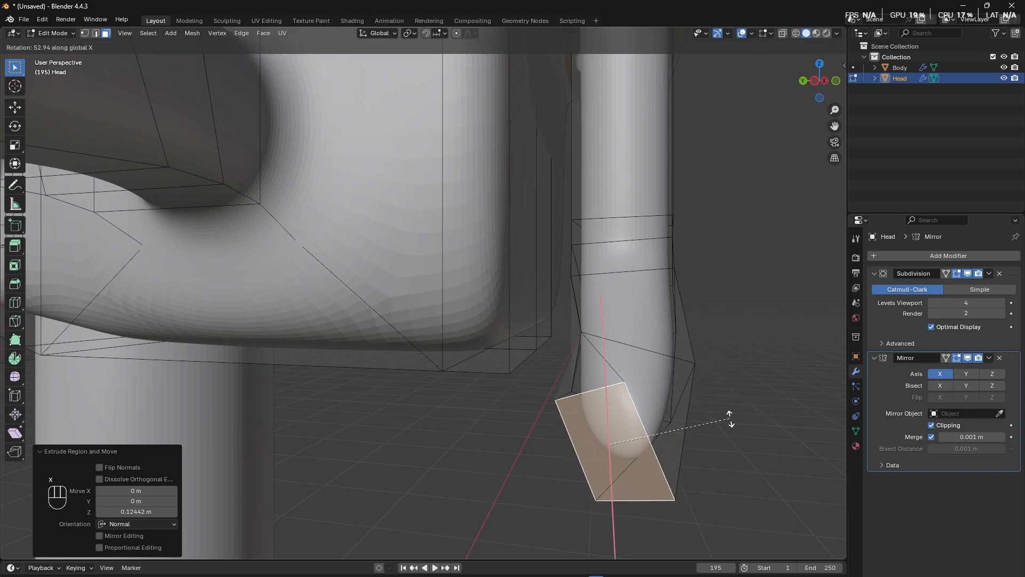
pyautogui.press('z')
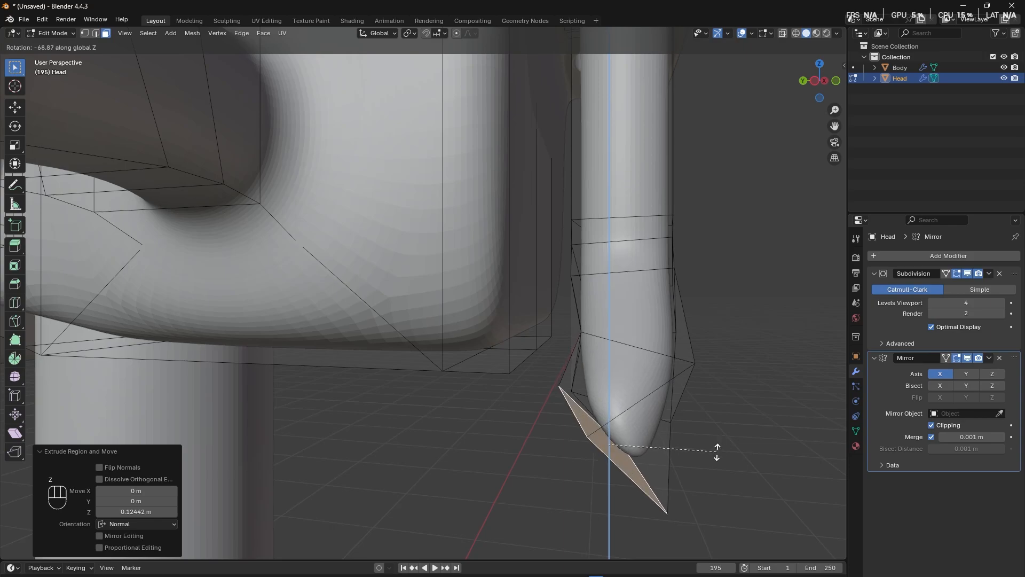
pyautogui.click(715, 452)
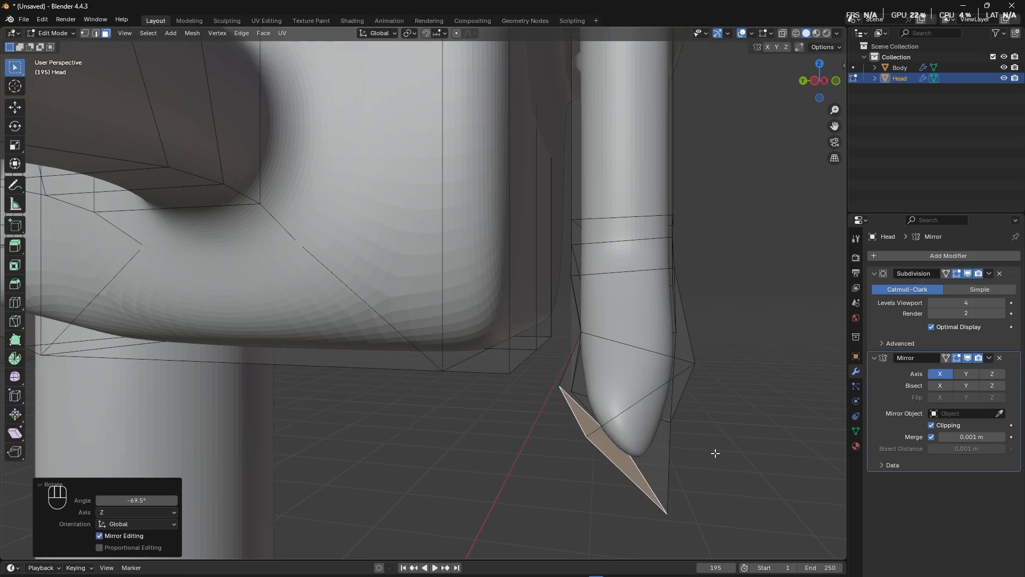
pyautogui.press('r')
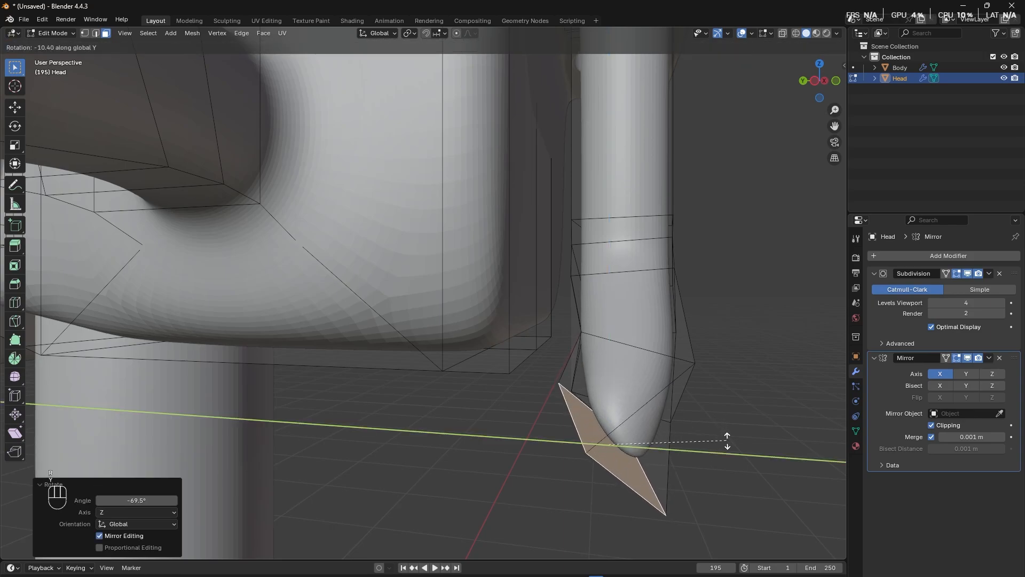
pyautogui.press('x')
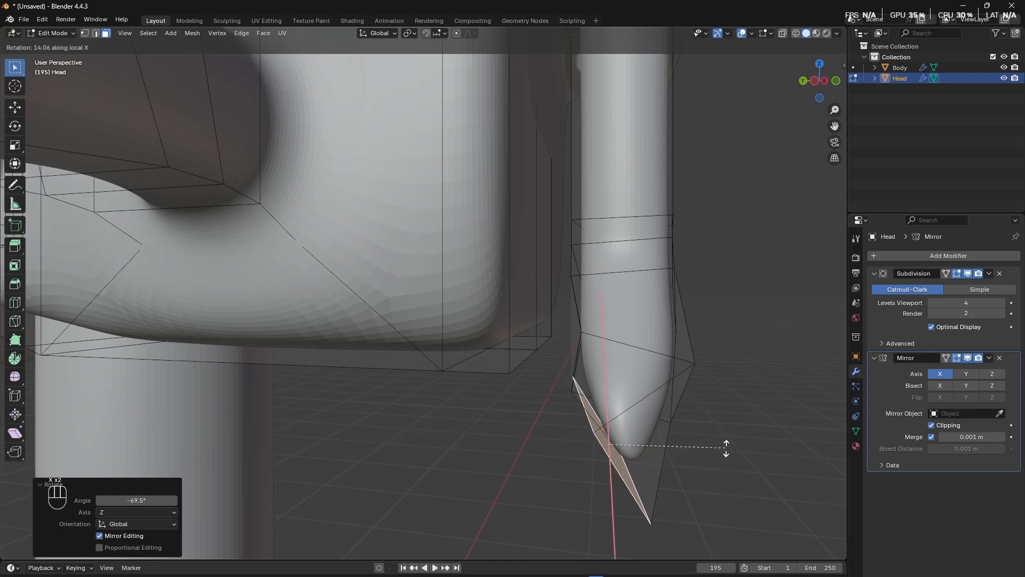
pyautogui.click(727, 448)
# Extrude the pipe's end face about 0.174 m along its normal and rotate the new face by about -15.8° in the view plane.
pyautogui.moveTo(682, 451); pyautogui.dragTo(694, 427, button='middle')
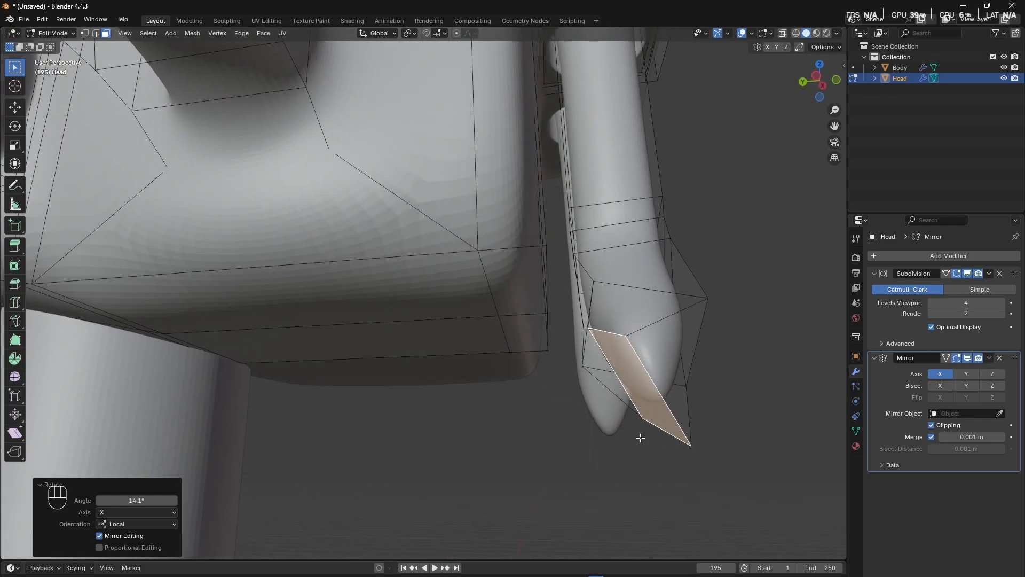
pyautogui.press('e')
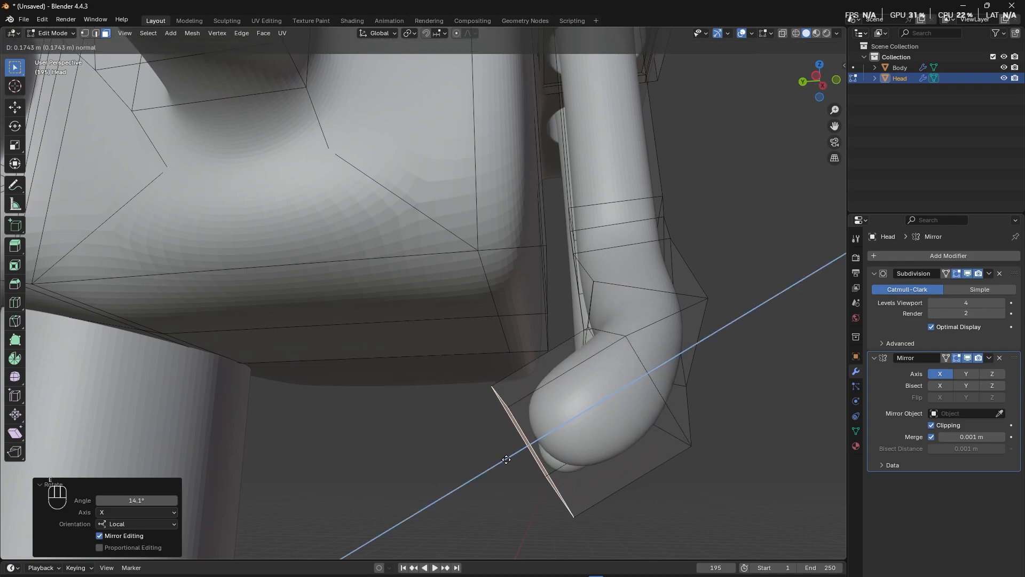
pyautogui.click(523, 467)
pyautogui.moveTo(523, 467); pyautogui.dragTo(566, 468, button='middle')
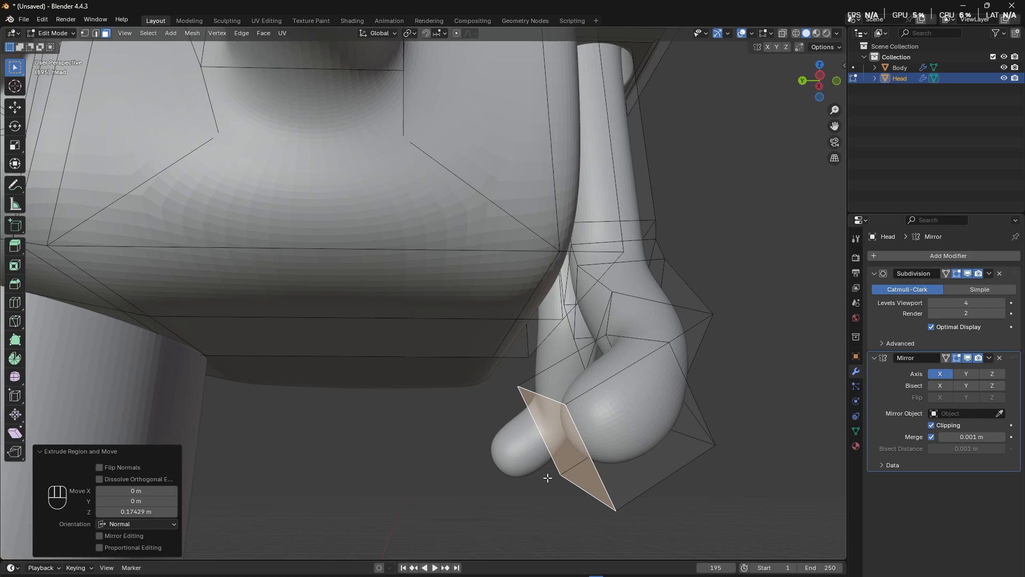
pyautogui.moveTo(549, 497); pyautogui.dragTo(647, 459, button='middle')
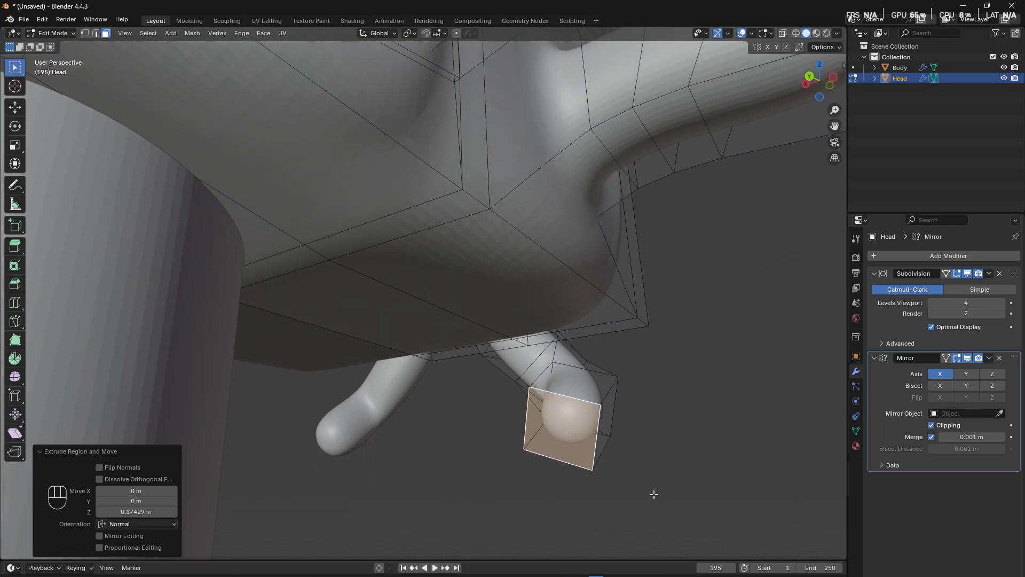
pyautogui.press('r')
pyautogui.click(717, 475)
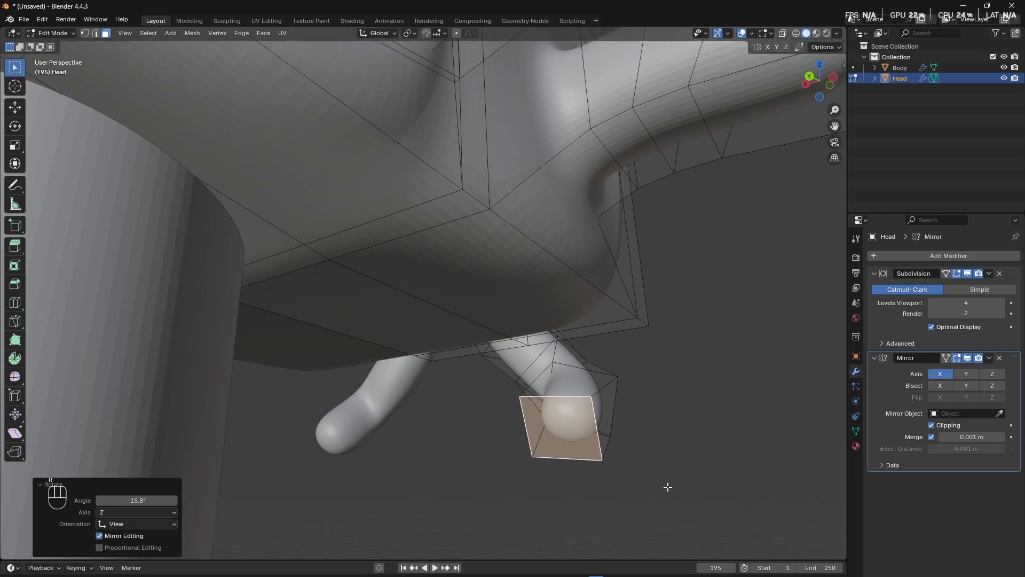
# Extrude the pipe's end face about 0.161 m along its normal to lengthen the part running forward below the head.
pyautogui.moveTo(666, 483); pyautogui.dragTo(597, 493, button='middle')
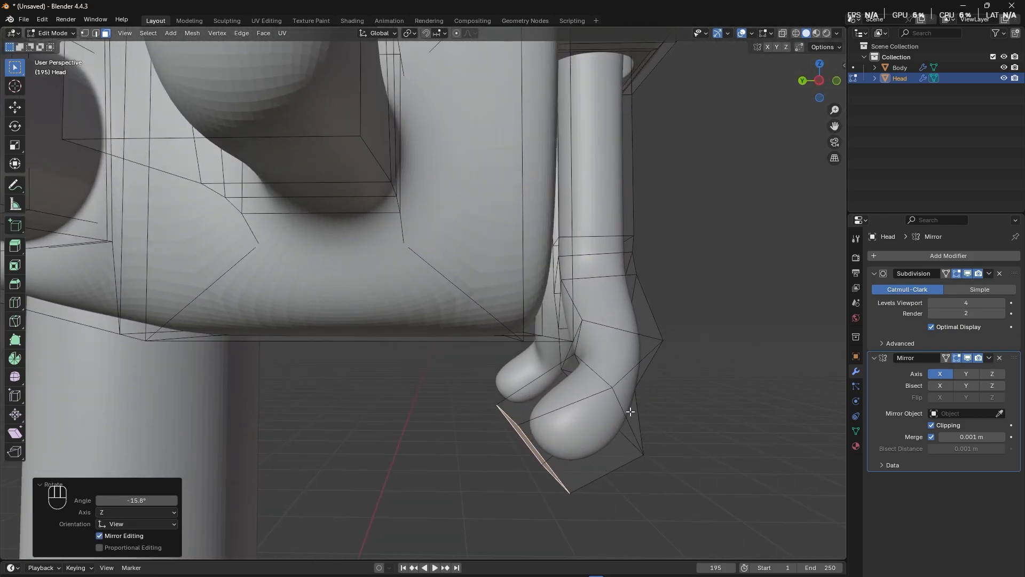
pyautogui.press('e')
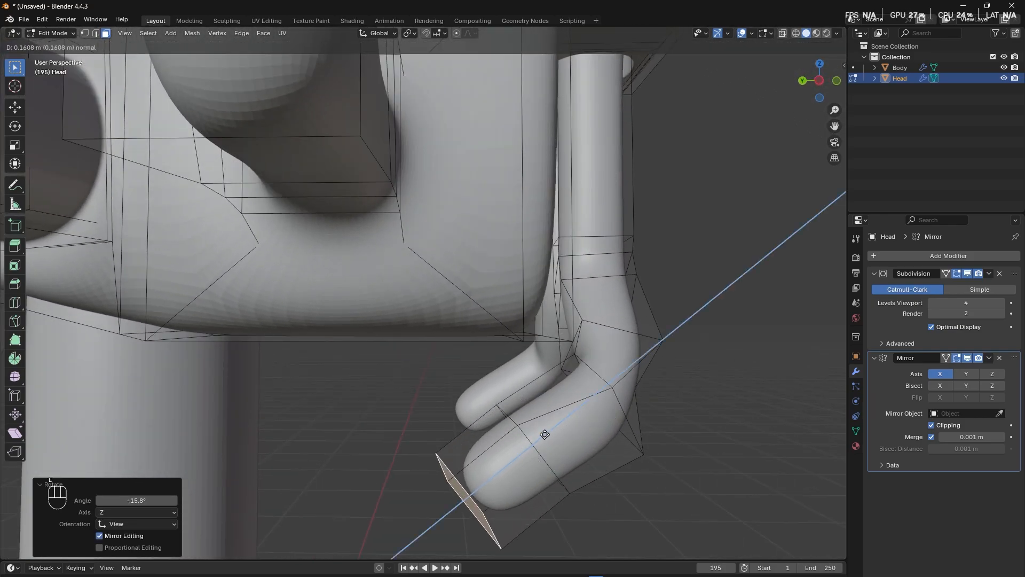
pyautogui.click(543, 434)
pyautogui.click(463, 438)
pyautogui.press('e')
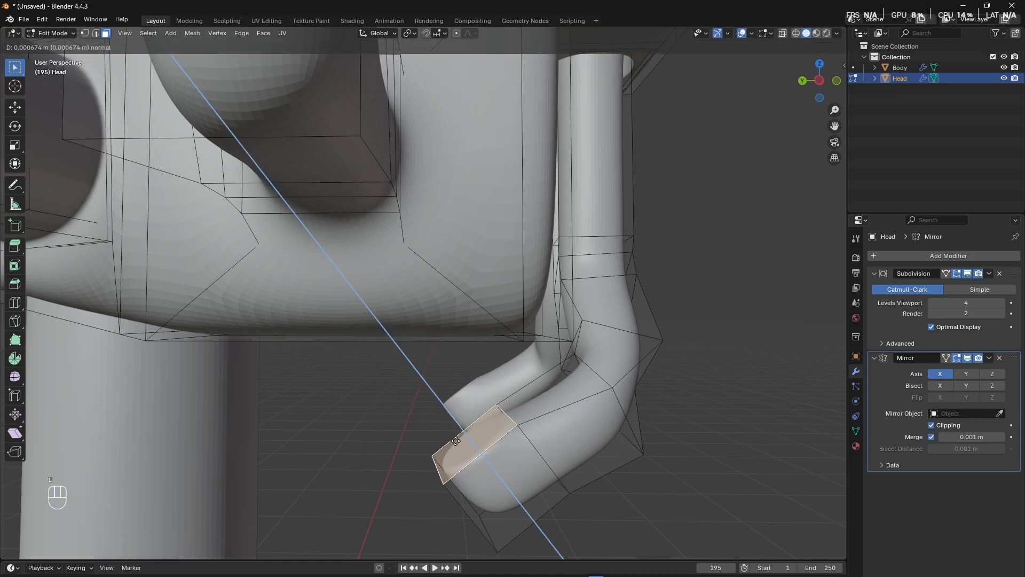
pyautogui.rightClick(411, 404)
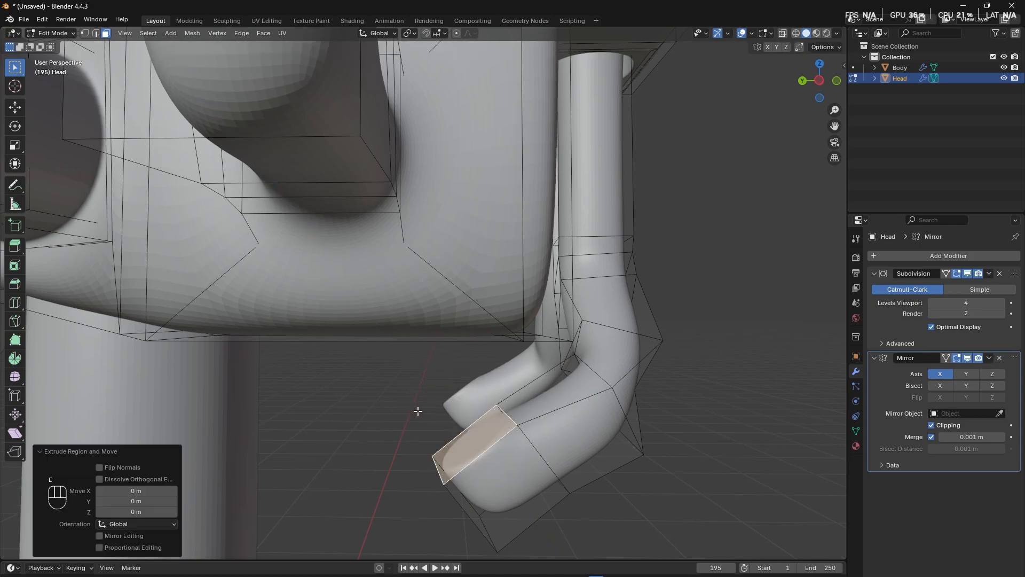
pyautogui.hotkey('ctrl', 'z')
# Select the faces of the pipe's last two segments and rotate them by about 9.74° in the view plane to flatten the slope.
pyautogui.moveTo(463, 454); pyautogui.dragTo(525, 481, button='middle')
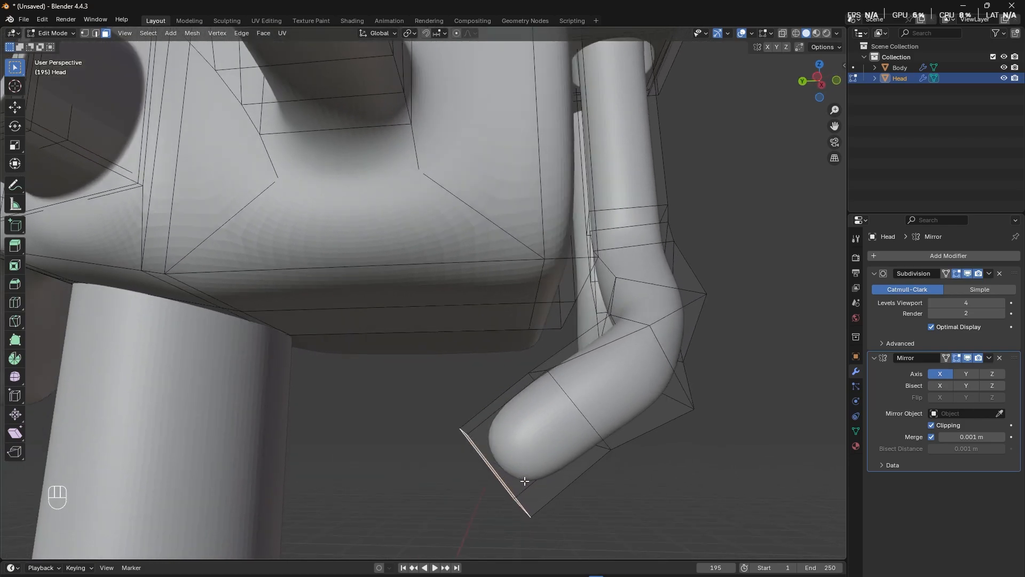
pyautogui.click(543, 459)
pyautogui.keyDown('alt'); pyautogui.keyDown('shift'); pyautogui.click(498, 400); pyautogui.keyUp('shift'); pyautogui.keyUp('alt')
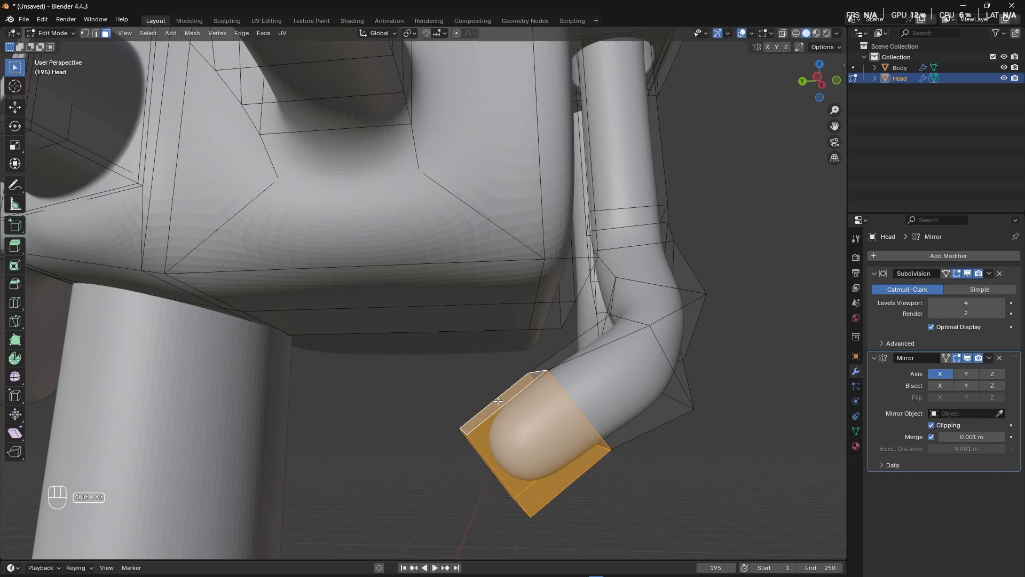
pyautogui.keyDown('alt'); pyautogui.keyDown('shift'); pyautogui.click(579, 360); pyautogui.keyUp('shift'); pyautogui.keyUp('alt')
pyautogui.moveTo(603, 429); pyautogui.dragTo(702, 375, button='middle')
pyautogui.press('r')
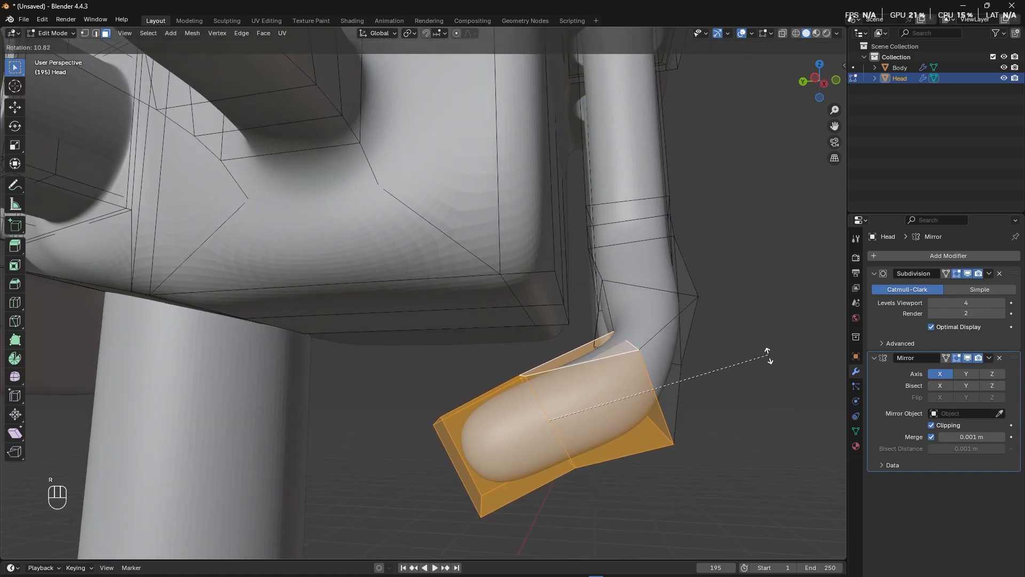
pyautogui.click(764, 353)
# Raise the pipe's end face by about 0.042 m and adjust the position of its last segment.
pyautogui.moveTo(517, 447); pyautogui.dragTo(492, 450, button='middle')
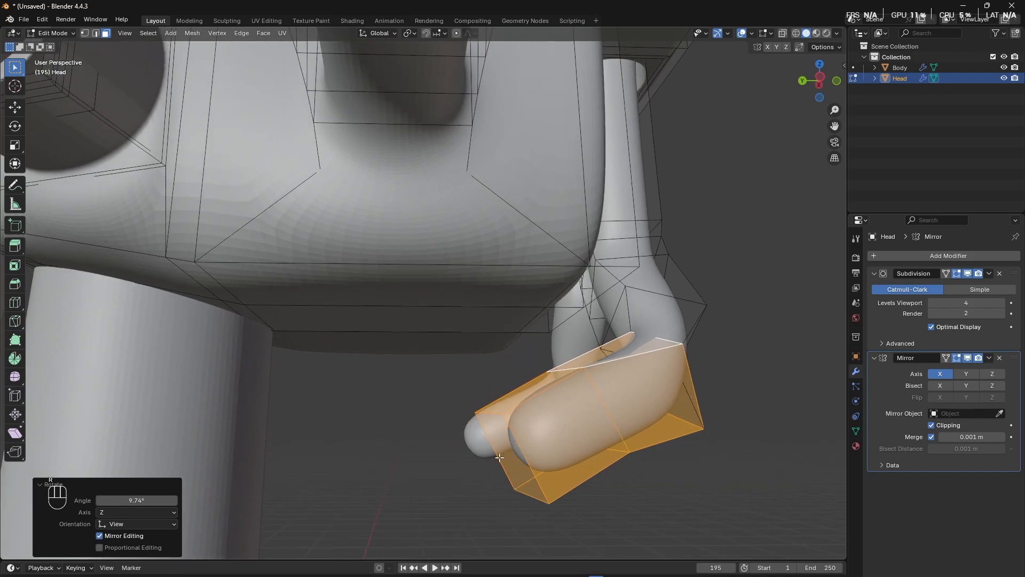
pyautogui.click(507, 453)
pyautogui.press('g')
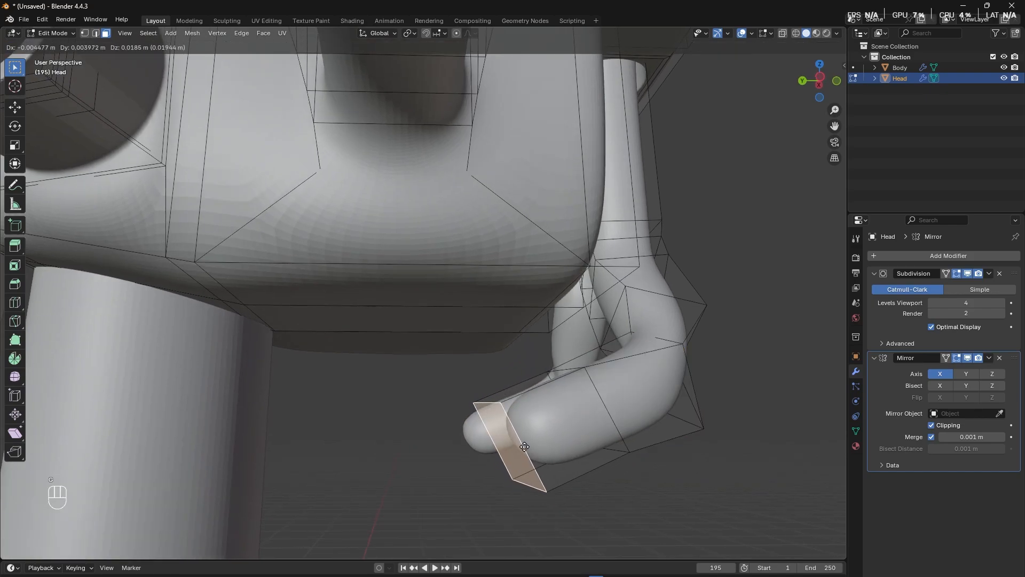
pyautogui.click(524, 449)
pyautogui.moveTo(526, 449); pyautogui.dragTo(515, 451, button='middle')
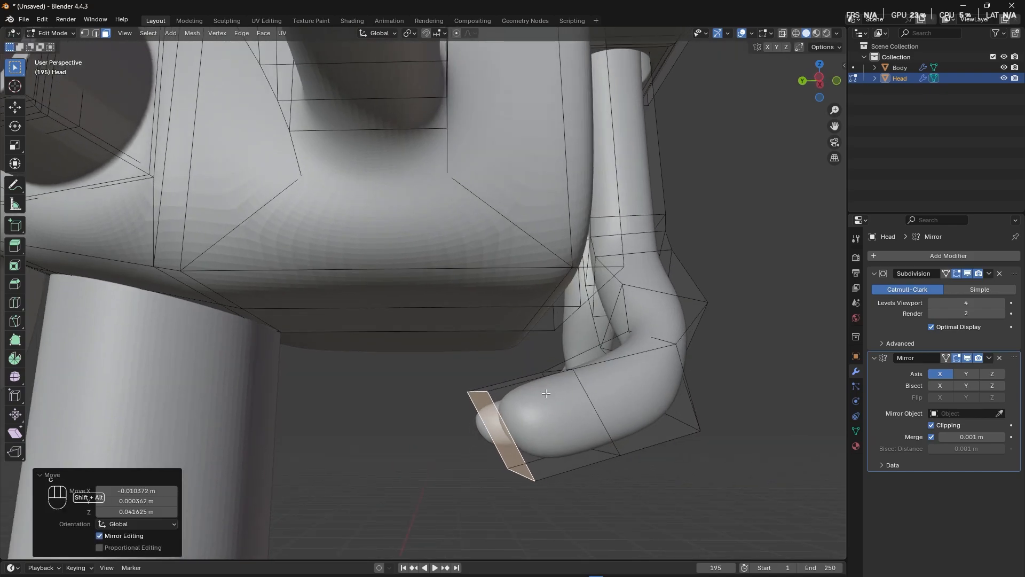
pyautogui.moveTo(546, 393); pyautogui.dragTo(493, 442, button='middle')
pyautogui.press('g')
pyautogui.click(491, 433)
# Rotate the pipe's end face to stand more upright and extrude it into another short segment below the head.
pyautogui.click(493, 442)
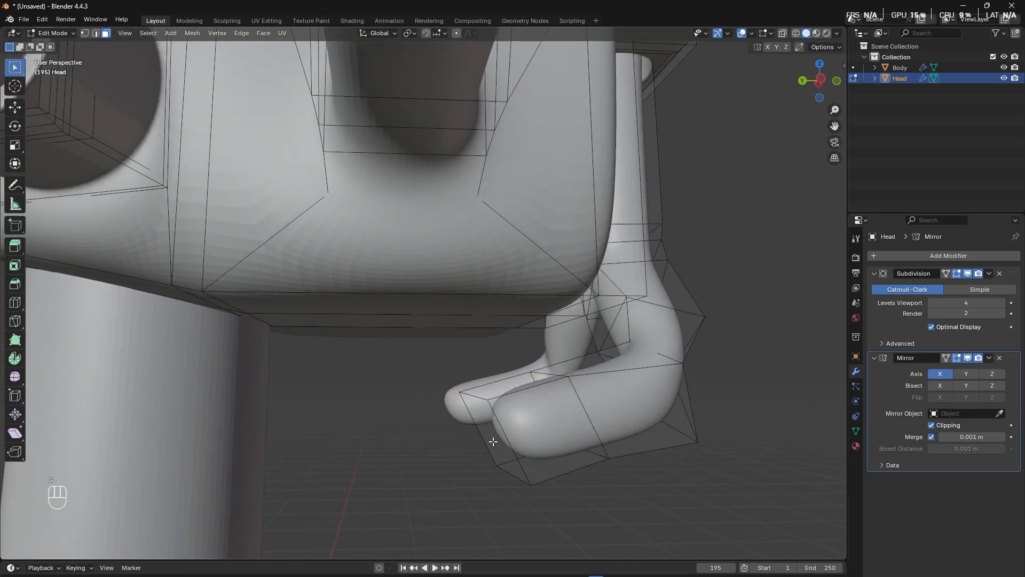
pyautogui.press('r')
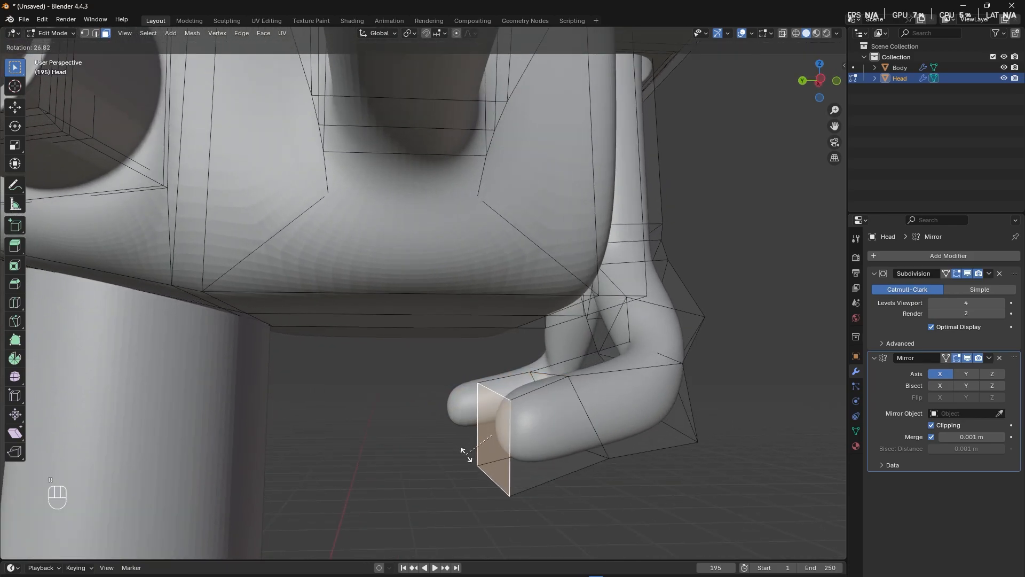
pyautogui.click(474, 455)
pyautogui.moveTo(470, 454); pyautogui.dragTo(411, 425, button='middle')
pyautogui.press('e')
pyautogui.click(446, 455)
# Select the pipe's whole last segment and move it about 0.068 m in X, 0.014 m in Y and 0.028 m in Z.
pyautogui.keyDown('alt'); pyautogui.keyDown('shift'); pyautogui.click(346, 416); pyautogui.keyUp('shift'); pyautogui.keyUp('alt')
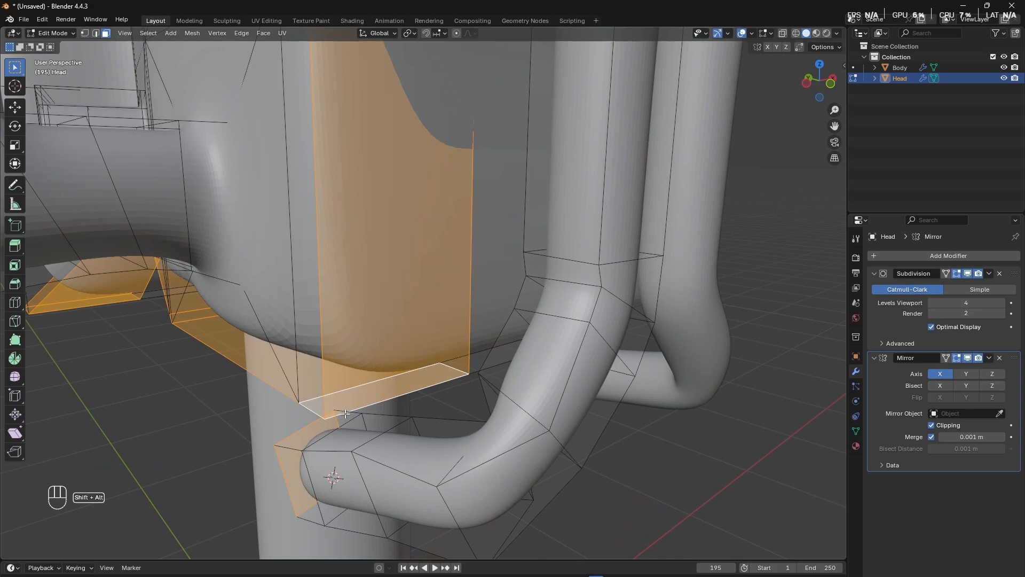
pyautogui.keyDown('alt'); pyautogui.keyDown('shift'); pyautogui.click(345, 414); pyautogui.keyUp('shift'); pyautogui.keyUp('alt')
pyautogui.moveTo(345, 414); pyautogui.dragTo(376, 426, button='middle')
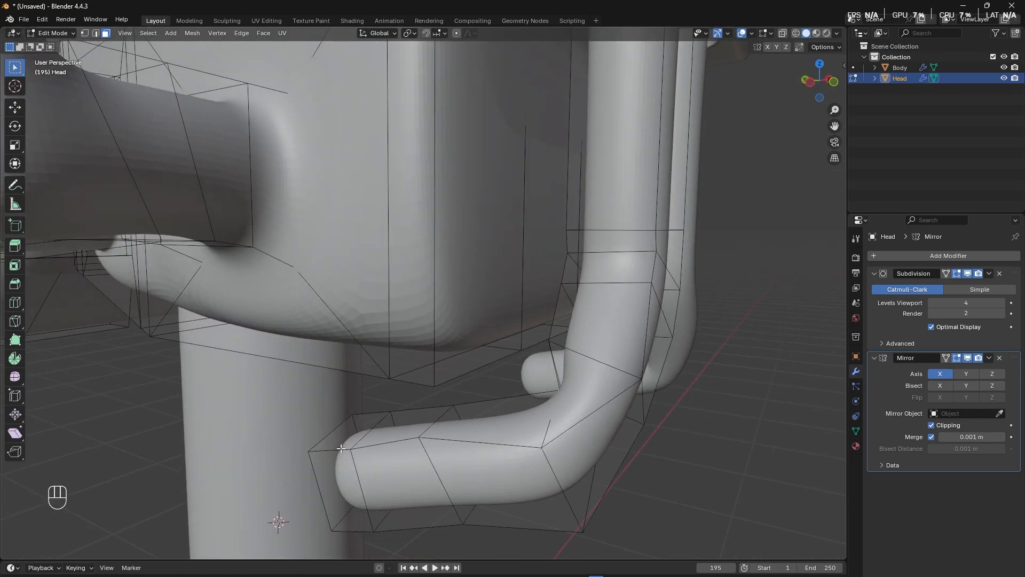
pyautogui.click(324, 466)
pyautogui.keyDown('alt'); pyautogui.keyDown('shift'); pyautogui.click(359, 427); pyautogui.keyUp('shift'); pyautogui.keyUp('alt')
pyautogui.moveTo(357, 429); pyautogui.dragTo(460, 430, button='middle')
pyautogui.click(378, 399)
pyautogui.keyDown('alt'); pyautogui.keyDown('shift'); pyautogui.click(382, 424); pyautogui.keyUp('shift'); pyautogui.keyUp('alt')
pyautogui.keyDown('shift'); pyautogui.click(524, 438); pyautogui.keyUp('shift')
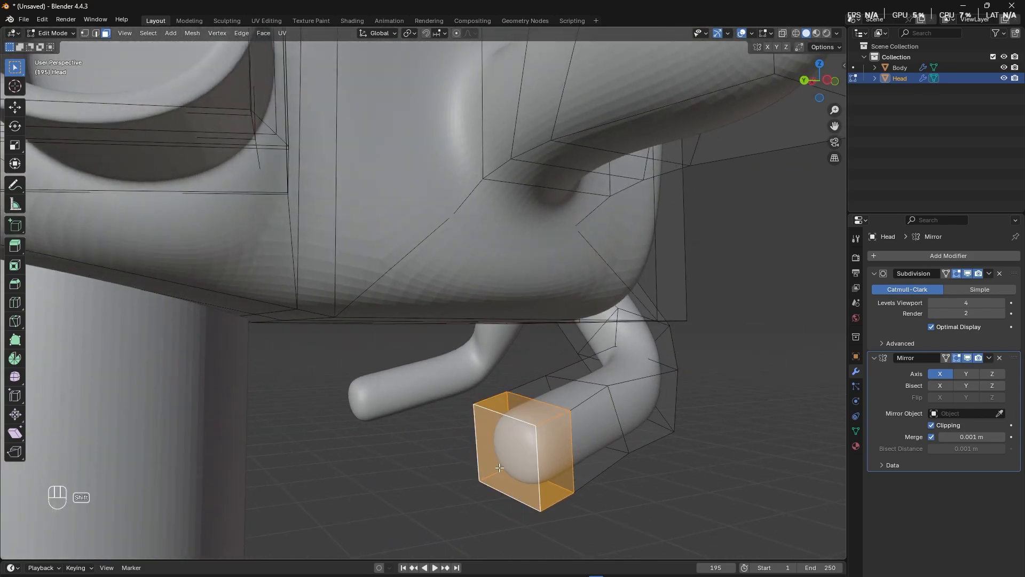
pyautogui.moveTo(524, 438); pyautogui.dragTo(372, 489, button='middle')
pyautogui.press('g')
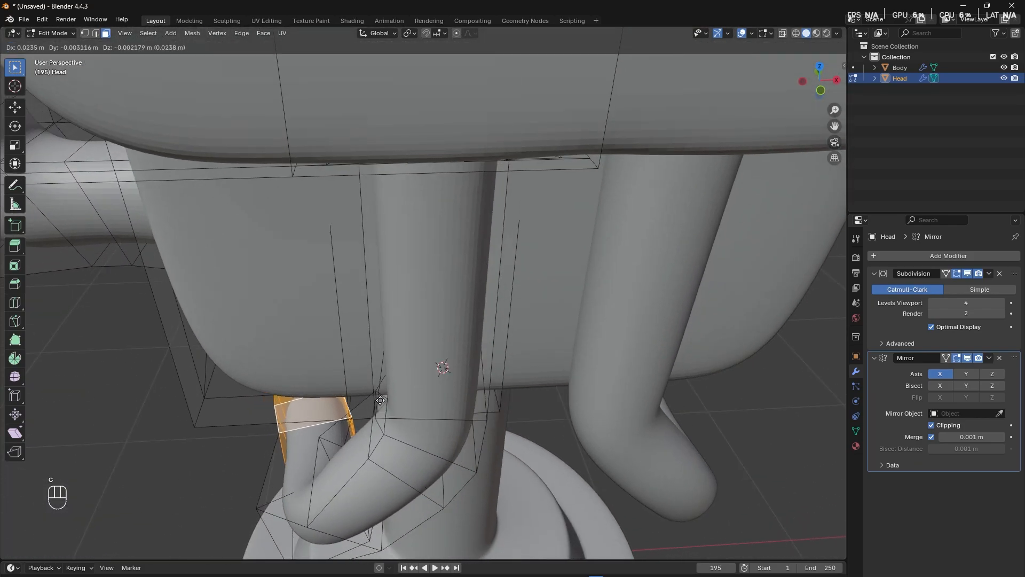
pyautogui.click(395, 385)
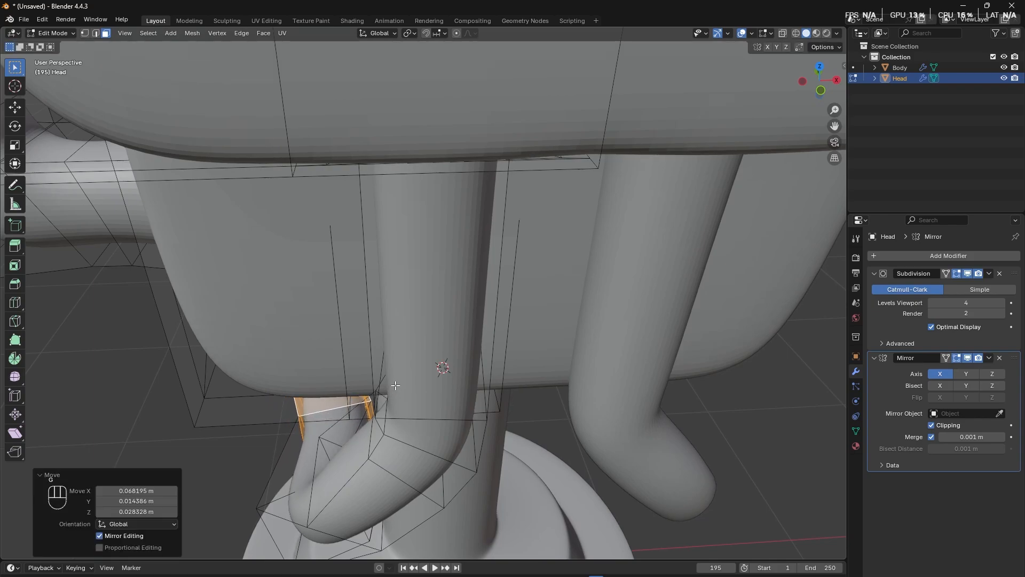
# Select the end face of the pipe below the head and rotate it by 11° in the view plane.
pyautogui.moveTo(396, 385); pyautogui.dragTo(439, 455, button='middle')
pyautogui.click(537, 414)
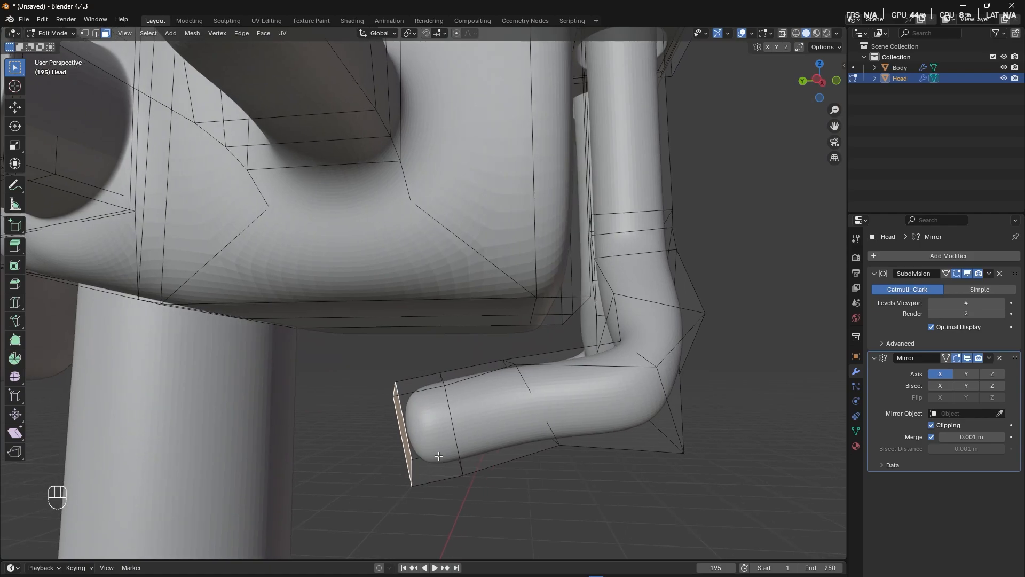
pyautogui.click(507, 335)
# Extrude the pipe's end face into another short segment and rotate the new end by 25.2° in the view plane.
pyautogui.press('e')
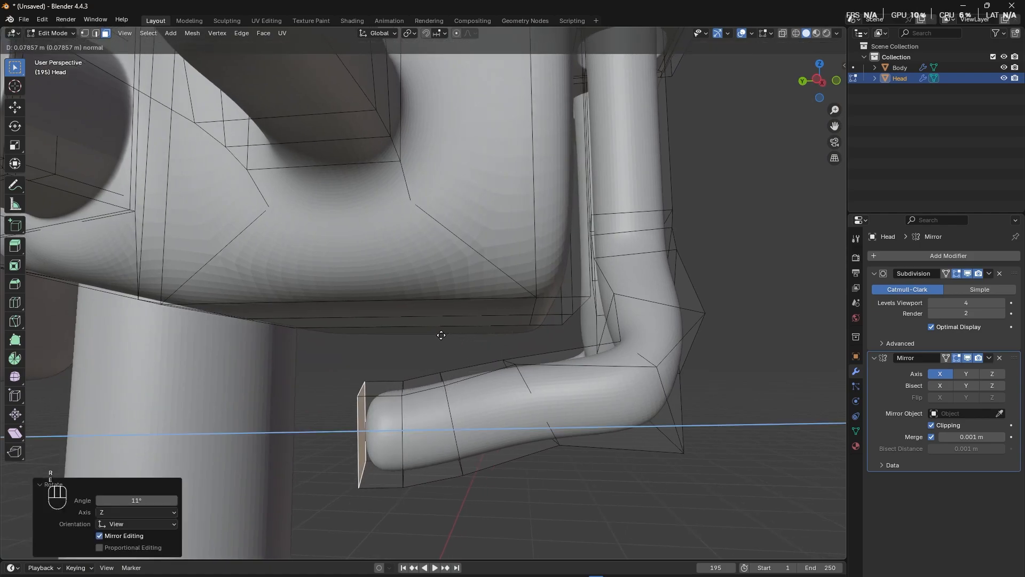
pyautogui.click(431, 334)
pyautogui.click(465, 348)
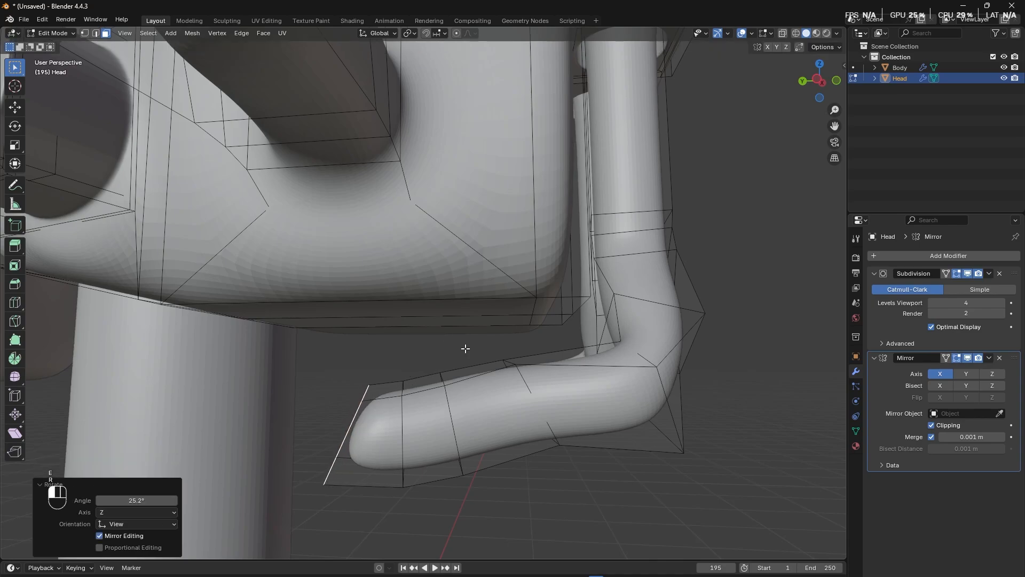
# Extrude the pipe's end face by about 0.076 m and rotate it so that the pipe begins bending up toward the head.
pyautogui.moveTo(465, 349); pyautogui.dragTo(440, 399, button='middle')
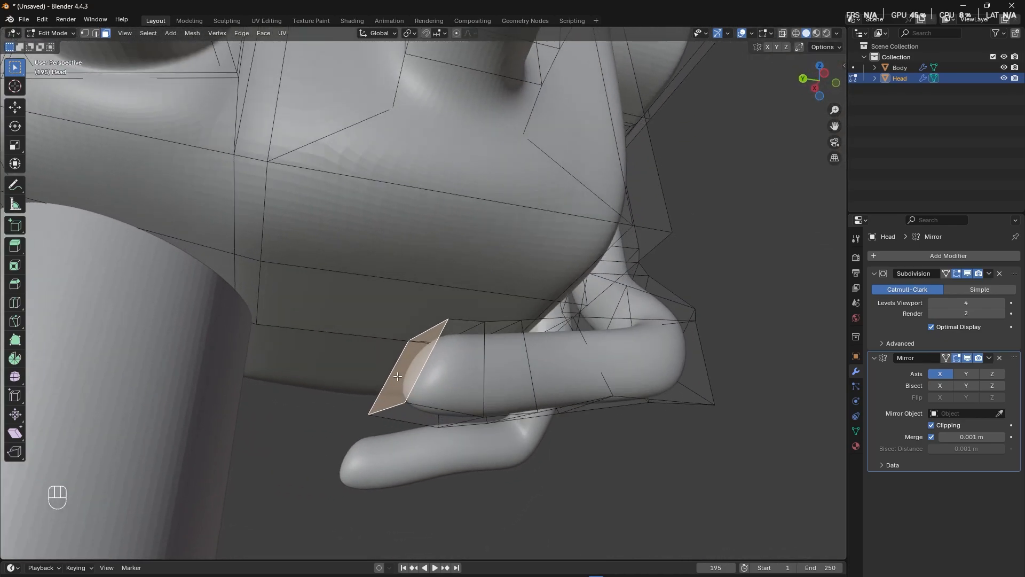
pyautogui.press('e')
pyautogui.click(444, 258)
pyautogui.moveTo(444, 258); pyautogui.dragTo(421, 253, button='middle')
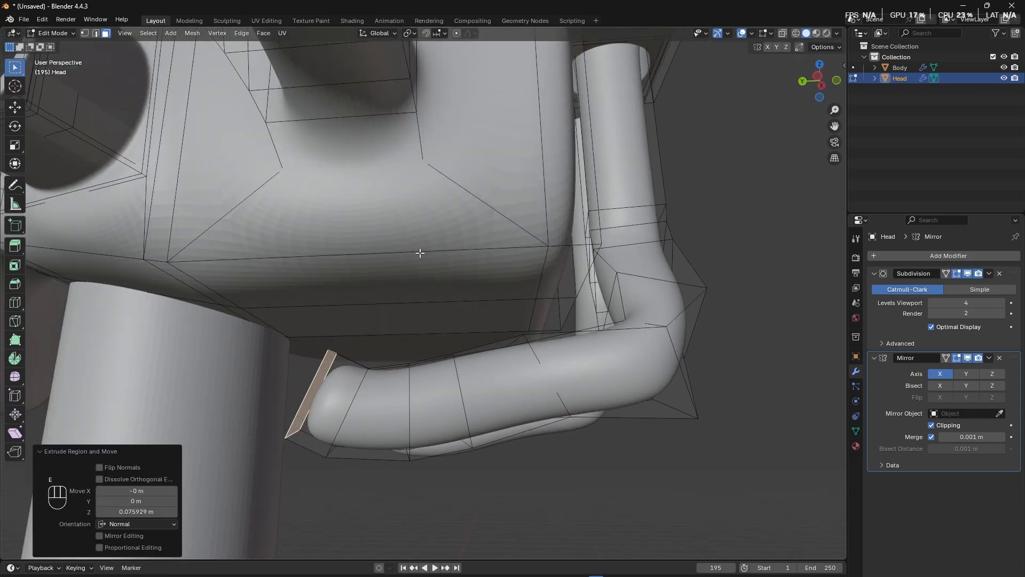
pyautogui.press('r')
pyautogui.click(492, 316)
# Extrude the tilted end face by about 0.11 m diagonally up toward the head's underside.
pyautogui.moveTo(492, 316); pyautogui.dragTo(357, 374, button='middle')
pyautogui.click(341, 446)
pyautogui.click(335, 475)
pyautogui.press('e')
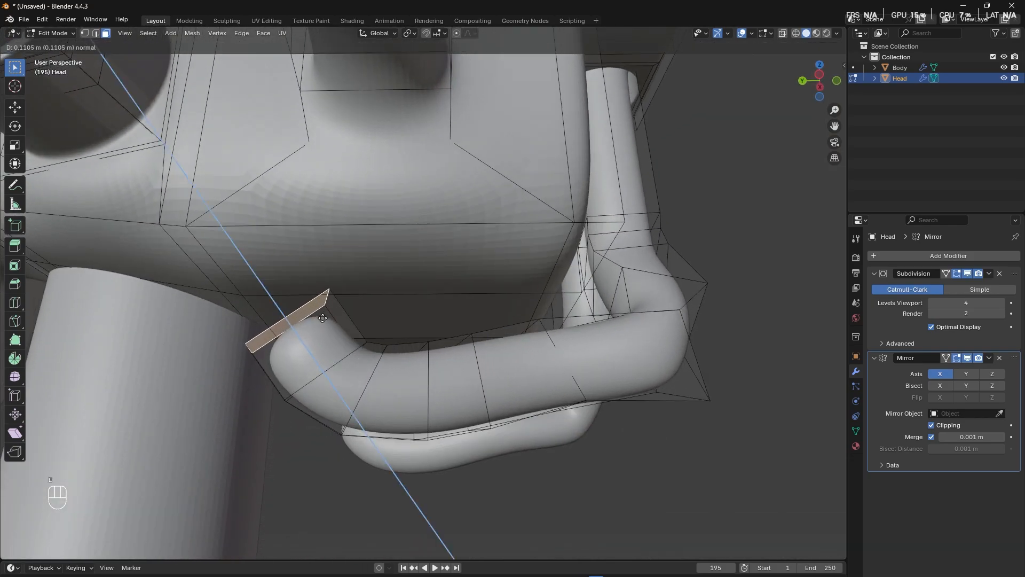
pyautogui.click(331, 320)
pyautogui.moveTo(331, 319); pyautogui.dragTo(354, 337, button='middle')
# Select the faces around the pipe's last segment and move the whole segment sideways, mainly in X.
pyautogui.keyDown('alt'); pyautogui.click(347, 365); pyautogui.keyUp('alt')
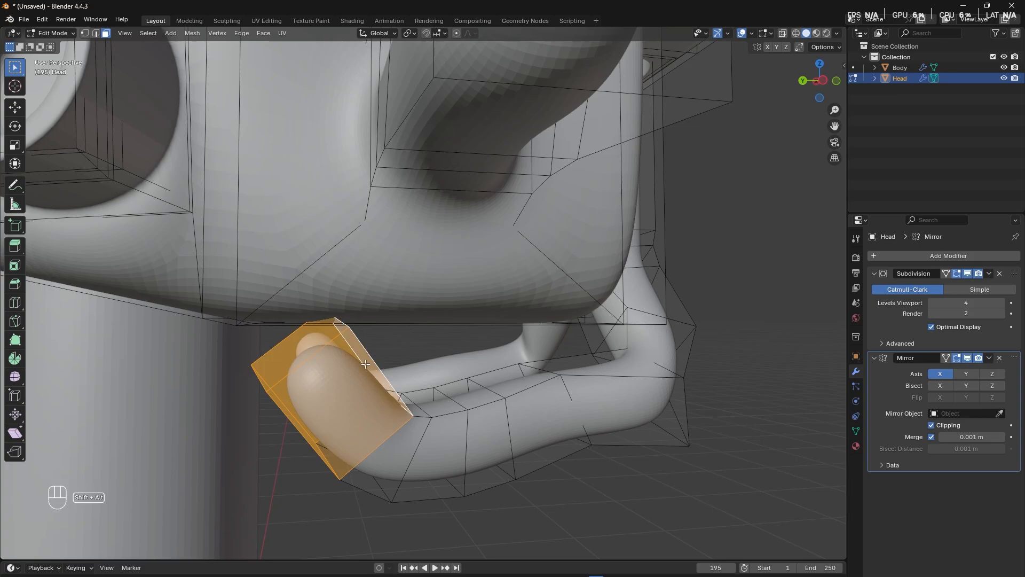
pyautogui.keyDown('alt'); pyautogui.moveTo(384, 374); pyautogui.dragTo(360, 399, button='middle'); pyautogui.keyUp('alt')
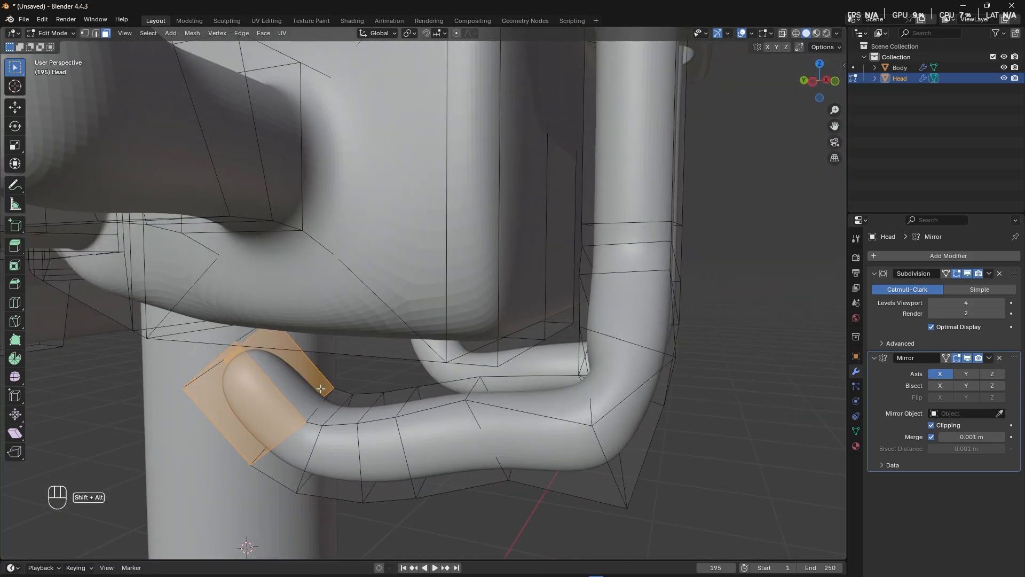
pyautogui.keyDown('alt'); pyautogui.keyDown('shift'); pyautogui.click(334, 401); pyautogui.keyUp('shift'); pyautogui.keyUp('alt')
pyautogui.click(367, 383)
pyautogui.keyDown('alt'); pyautogui.keyDown('shift'); pyautogui.click(310, 376); pyautogui.keyUp('shift'); pyautogui.keyUp('alt')
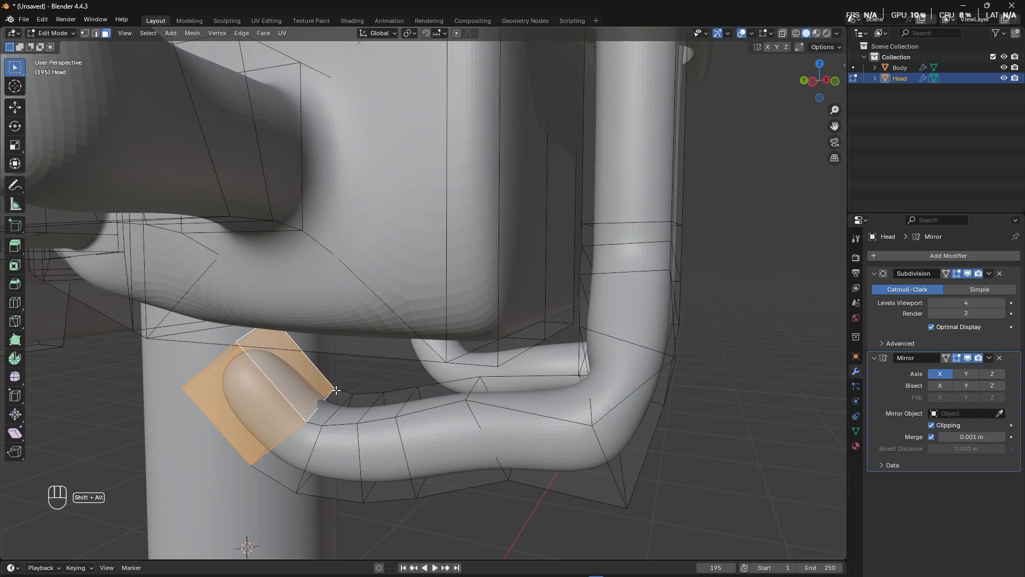
pyautogui.moveTo(343, 393); pyautogui.dragTo(295, 441, button='middle')
pyautogui.keyDown('alt'); pyautogui.keyDown('shift'); pyautogui.click(346, 422); pyautogui.keyUp('shift'); pyautogui.keyUp('alt')
pyautogui.keyDown('alt'); pyautogui.keyDown('shift'); pyautogui.click(351, 408); pyautogui.keyUp('shift'); pyautogui.keyUp('alt')
pyautogui.press('g')
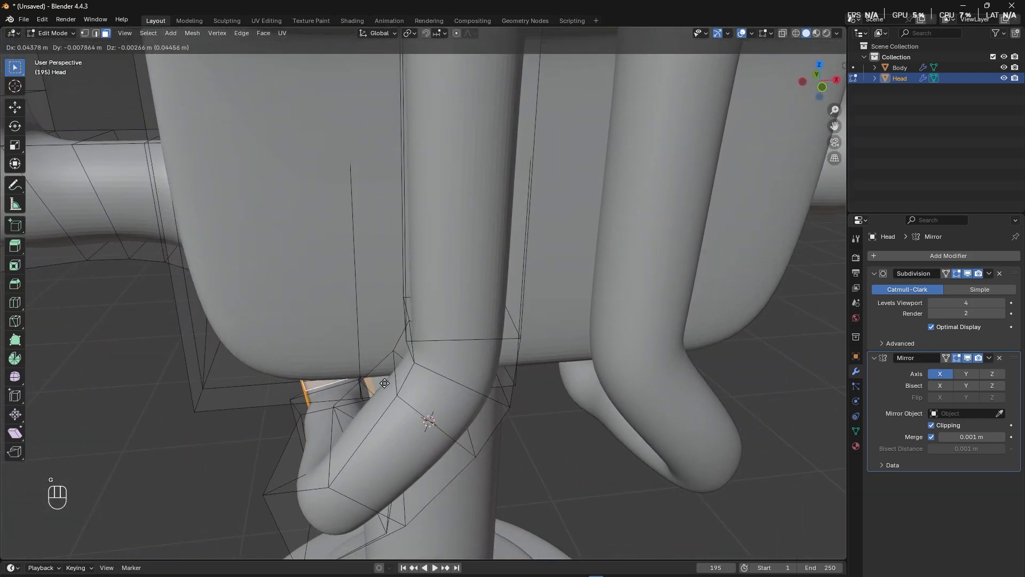
pyautogui.click(392, 377)
# Turn on smooth proportional editing and move a face of the pipe's lower run up toward the head with a 0.2633 m falloff size.
pyautogui.moveTo(392, 377); pyautogui.dragTo(462, 373, button='middle')
pyautogui.click(476, 439)
pyautogui.moveTo(476, 438); pyautogui.dragTo(374, 470, button='middle')
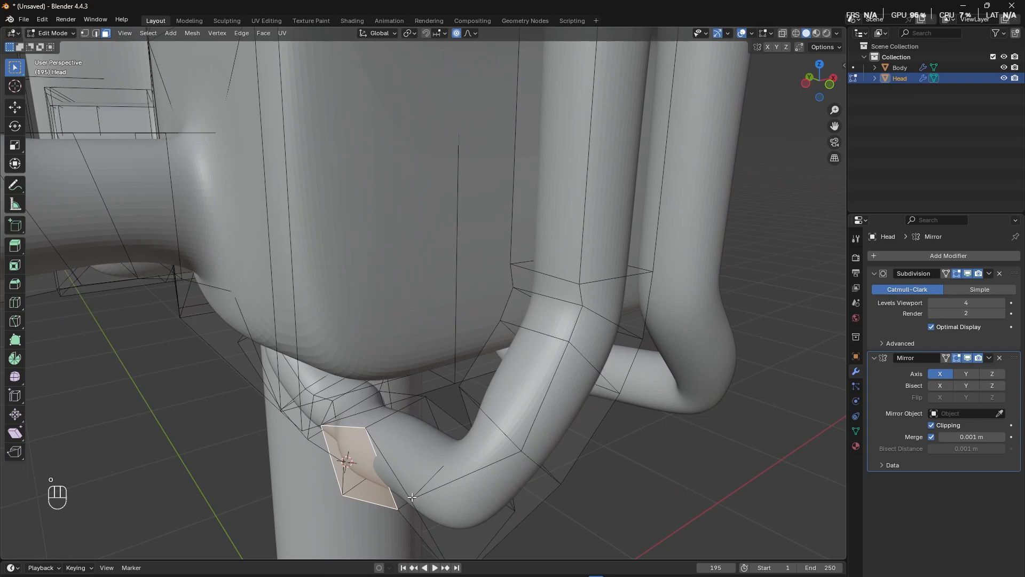
pyautogui.press('g')
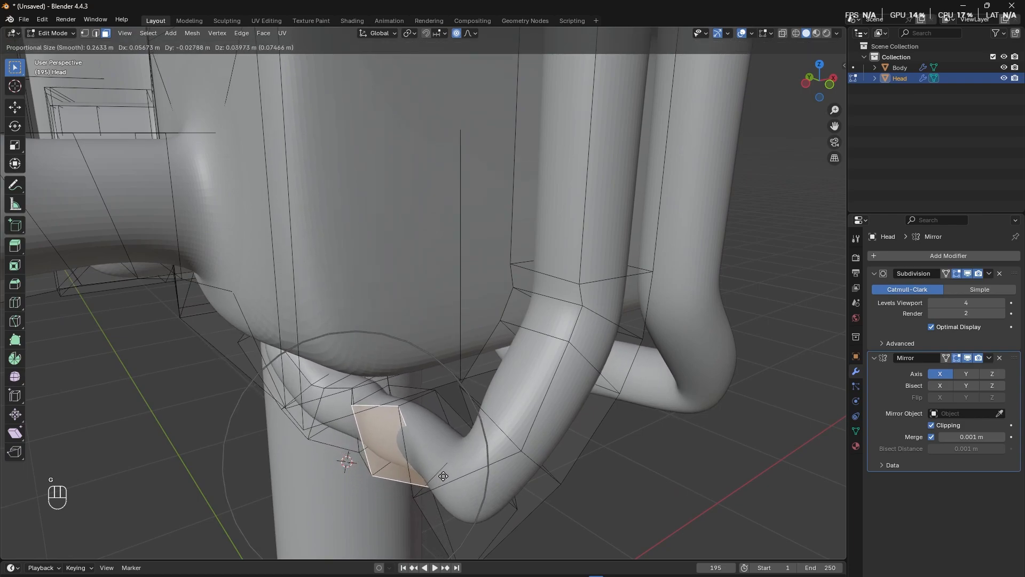
pyautogui.click(431, 480)
# Extrude the pipe's end face further up along its normal toward the underside of the head.
pyautogui.moveTo(432, 481); pyautogui.dragTo(387, 417, button='middle')
pyautogui.press('e')
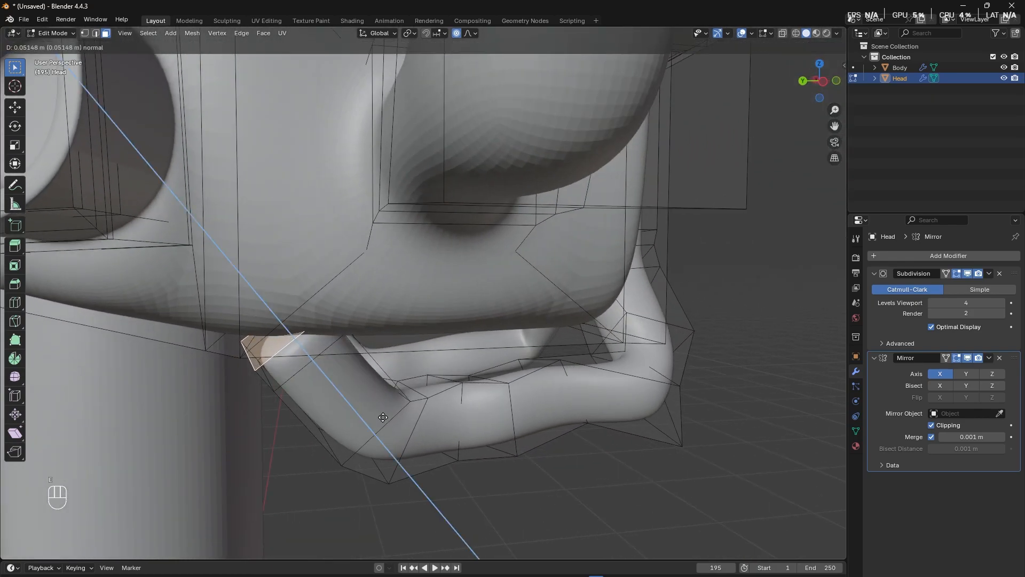
pyautogui.click(399, 356)
pyautogui.moveTo(398, 357); pyautogui.dragTo(448, 475, button='middle')
# Examine from below, in Object Mode, how the pipe ends meet the underside of the head.
pyautogui.press('Tab')
pyautogui.click(501, 484)
pyautogui.scroll(-8, 508, 495)
pyautogui.scroll(5, 572, 419)
pyautogui.scroll(5, 425, 392)
pyautogui.click(425, 405)
pyautogui.moveTo(425, 425); pyautogui.dragTo(436, 442, button='middle')
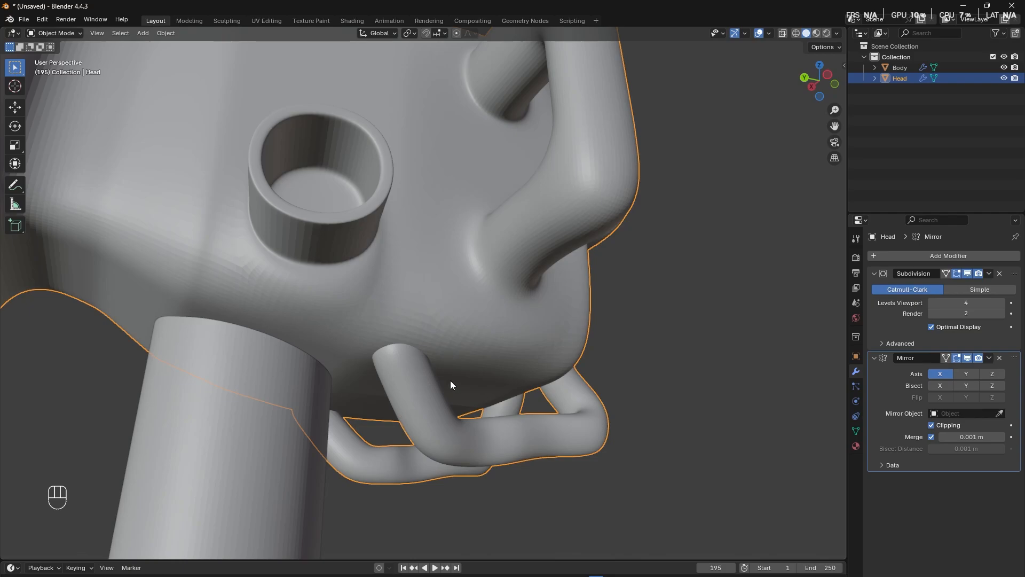
pyautogui.moveTo(451, 385); pyautogui.dragTo(475, 457, button='middle')
# Extrude the pipe's end face by about 0.045 m deeper into the head and return to Object Mode.
pyautogui.press('Tab')
pyautogui.scroll(5, 338, 379)
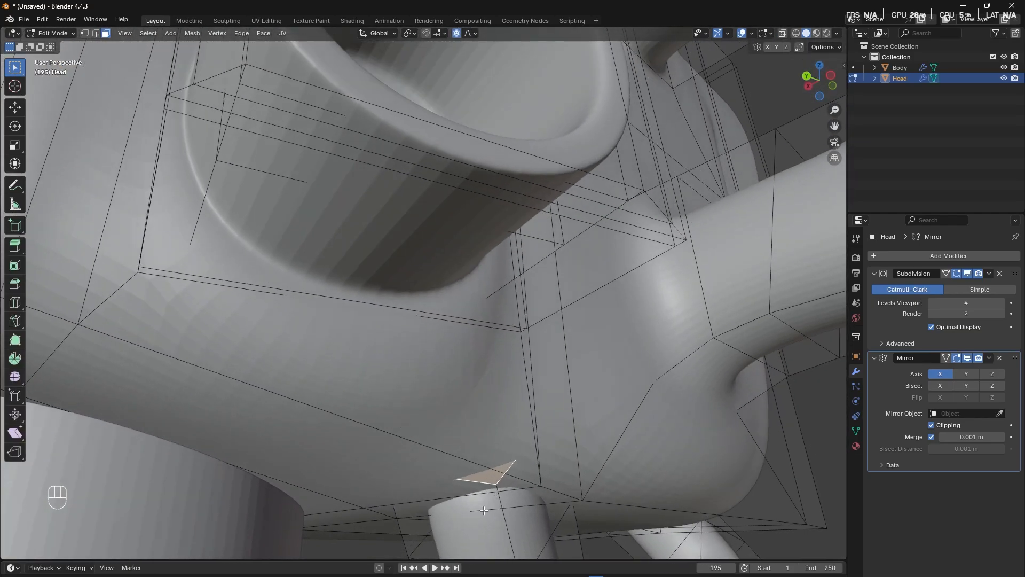
pyautogui.press('e')
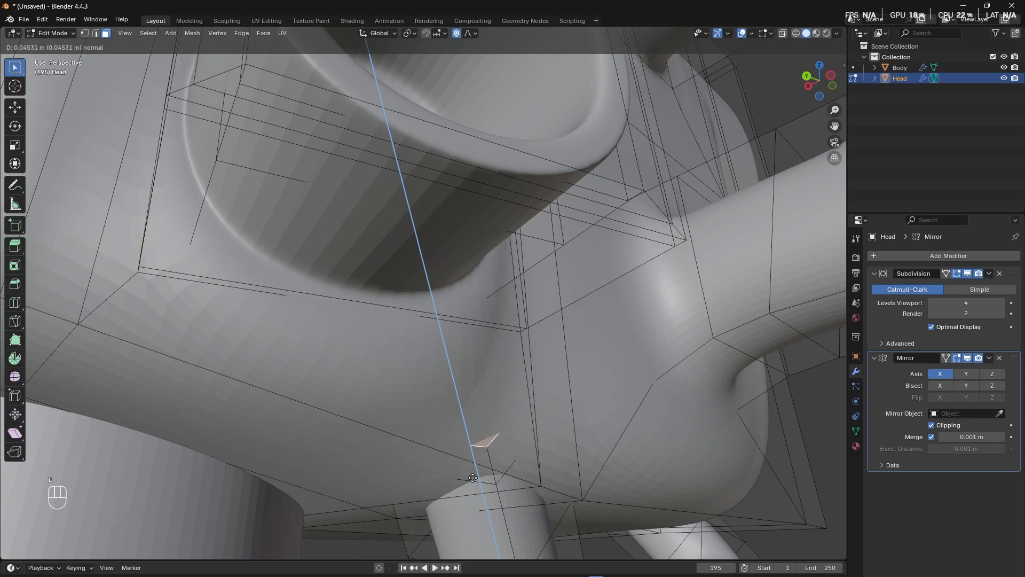
pyautogui.click(473, 478)
pyautogui.moveTo(473, 478)
pyautogui.mouseDown(button='middle')
pyautogui.moveTo(500, 483)
pyautogui.moveTo(477, 502)
pyautogui.moveTo(513, 481)
pyautogui.moveTo(443, 489)
pyautogui.moveTo(429, 435)
pyautogui.moveTo(333, 438)
pyautogui.moveTo(347, 470)
pyautogui.moveTo(485, 484)
pyautogui.mouseUp(button='middle')
pyautogui.scroll(-5, 465, 487)
pyautogui.press('Tab')
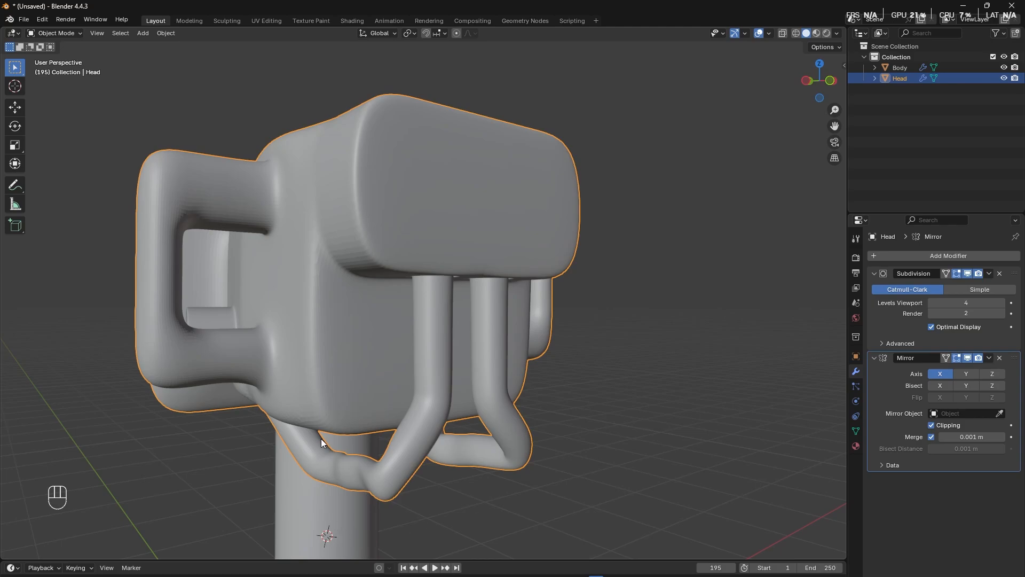
# Extrude the middle face on the back of the head's rear block outward twice, by about 0.011 m and about 0.062 m.
pyautogui.scroll(-2, 321, 436)
pyautogui.moveTo(321, 434); pyautogui.dragTo(513, 371, button='middle')
pyautogui.press('Tab')
pyautogui.scroll(5, 408, 308)
pyautogui.click(428, 361)
pyautogui.press('e')
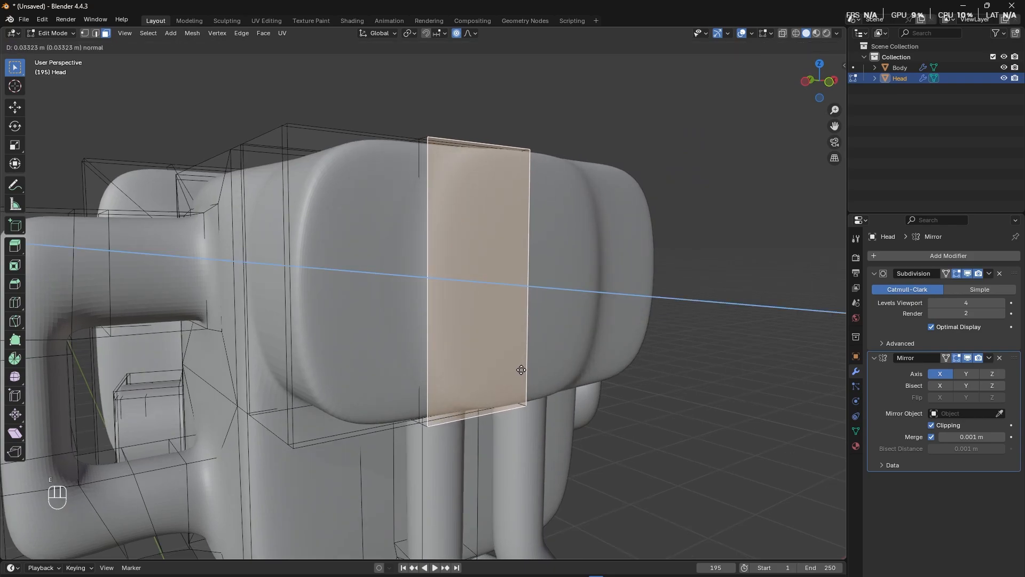
pyautogui.click(515, 368)
pyautogui.press('e')
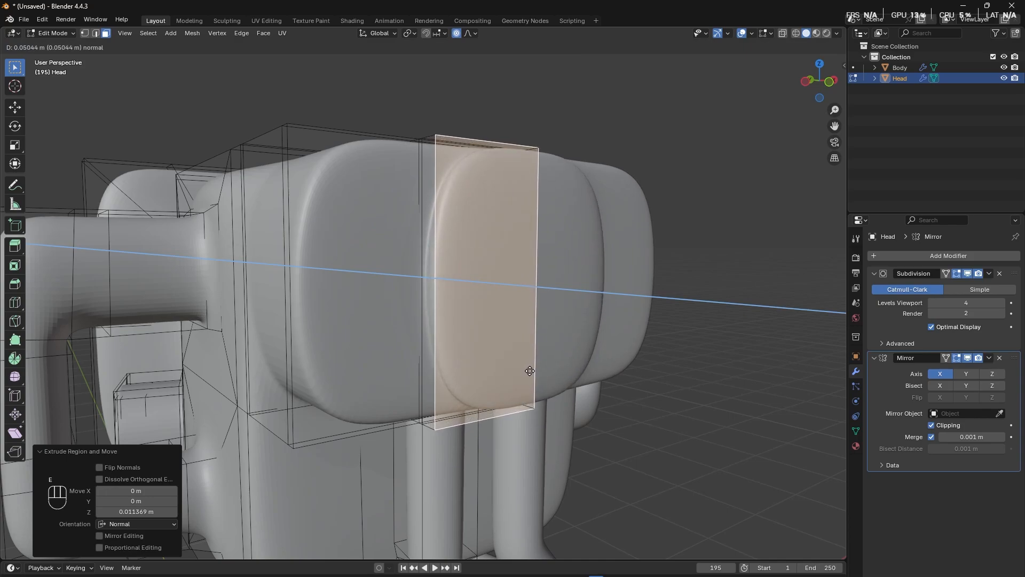
pyautogui.click(529, 374)
pyautogui.moveTo(526, 376); pyautogui.dragTo(443, 378, button='middle')
pyautogui.scroll(-2, 442, 377)
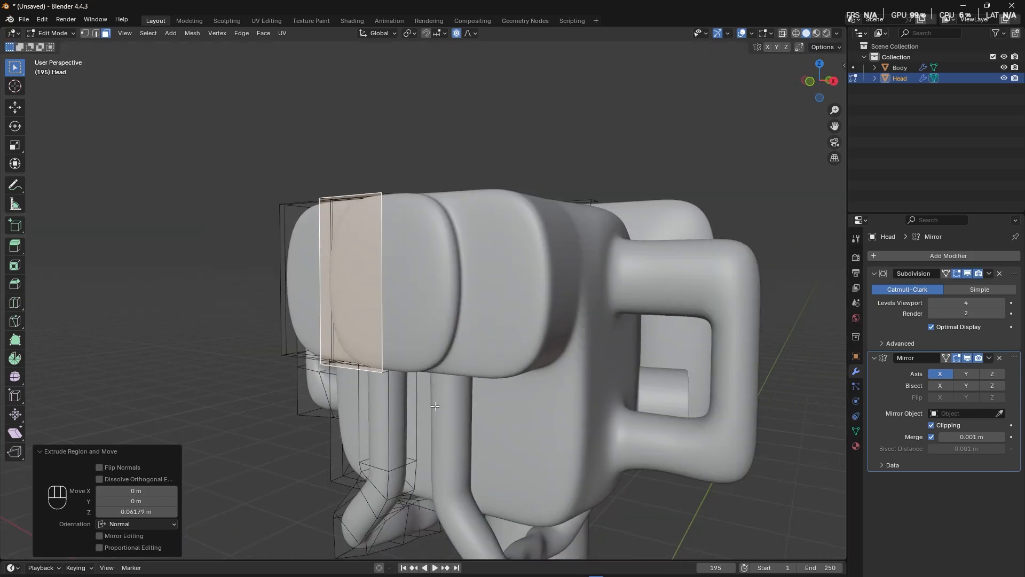
# Examine the head's top and the whole turret from several sides to judge the overall shape.
pyautogui.click(644, 482)
pyautogui.press('Tab')
pyautogui.scroll(-3, 648, 524)
pyautogui.moveTo(649, 524); pyautogui.dragTo(491, 406, button='middle')
pyautogui.click(650, 488)
pyautogui.scroll(3, 449, 477)
pyautogui.press('Tab')
pyautogui.scroll(3, 473, 396)
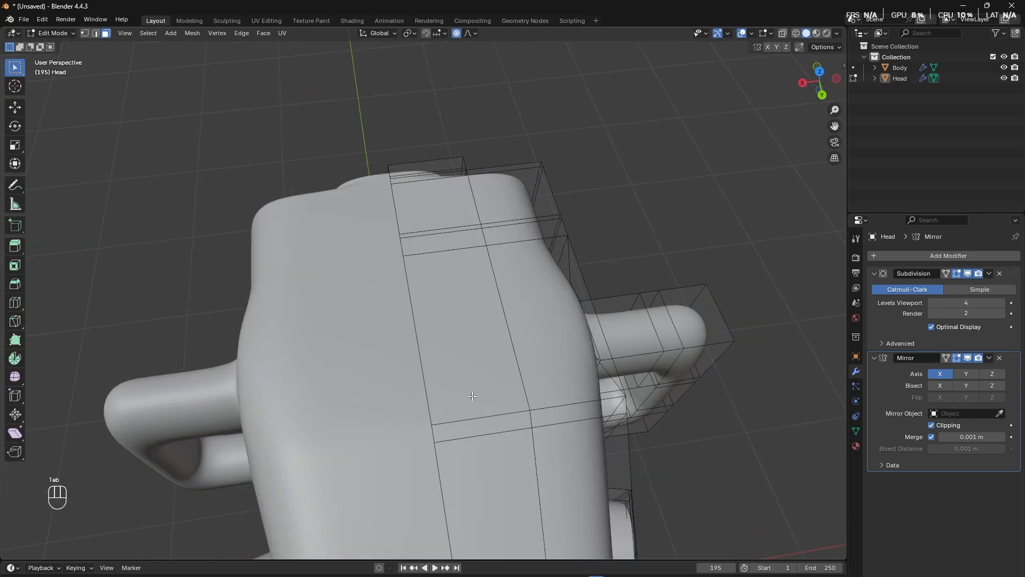
pyautogui.moveTo(539, 343); pyautogui.dragTo(391, 342, button='middle')
pyautogui.press('Tab')
pyautogui.scroll(-5, 391, 342)
pyautogui.scroll(-3, 395, 346)
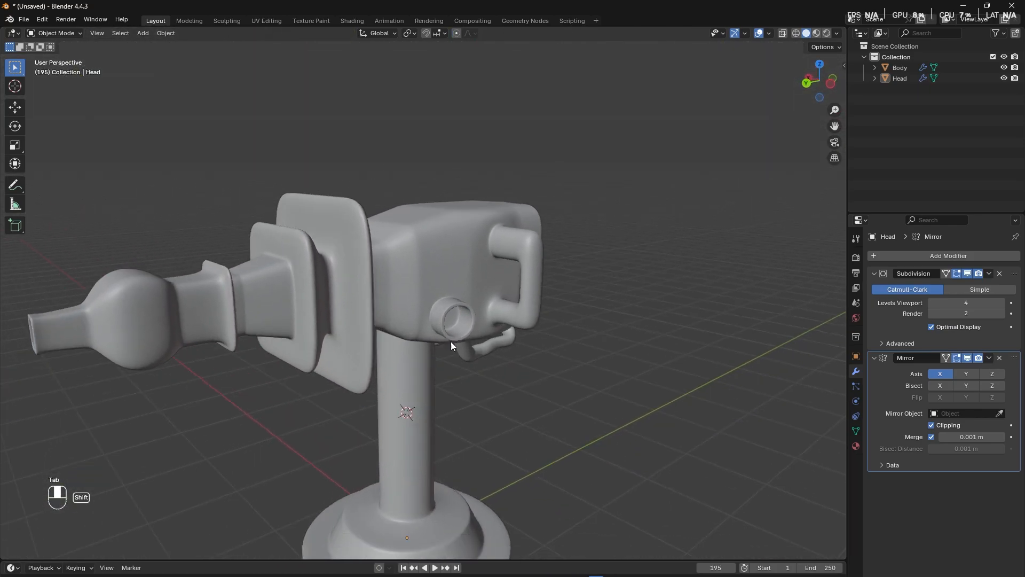
pyautogui.moveTo(451, 341); pyautogui.dragTo(460, 418, button='middle')
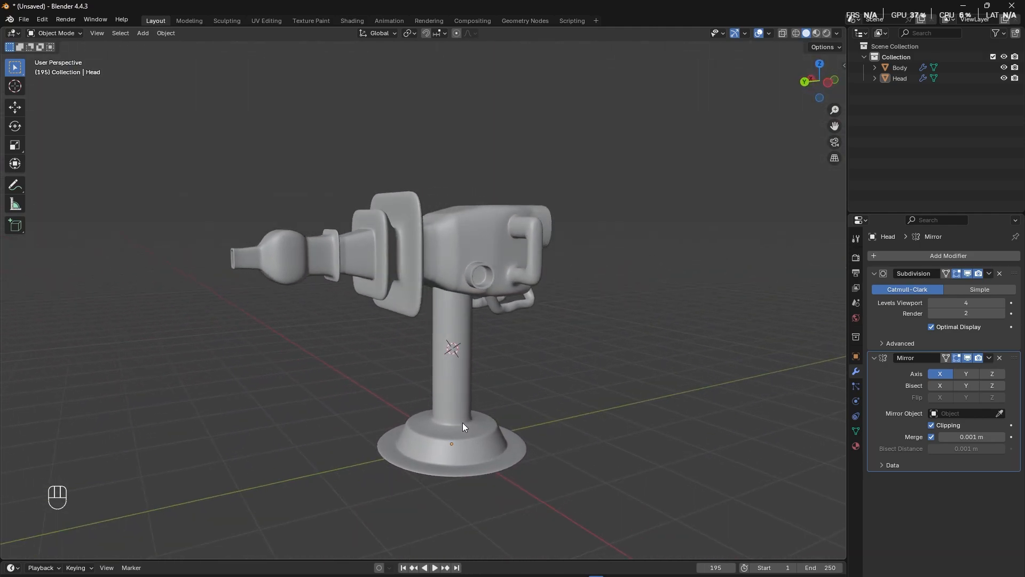
# Start saving the unsaved turret scene as a blend file.
pyautogui.hotkey('ctrl', 's')
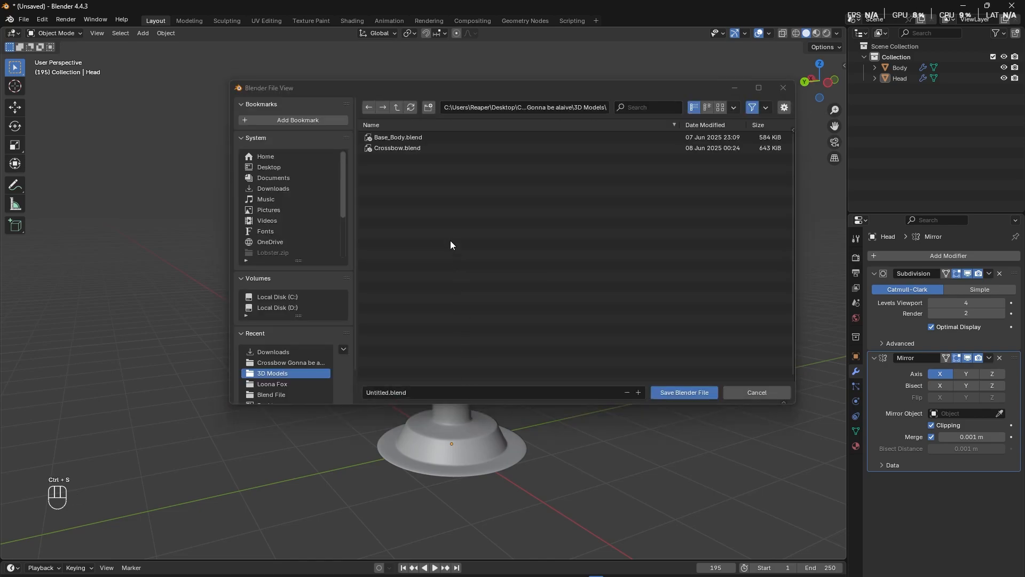